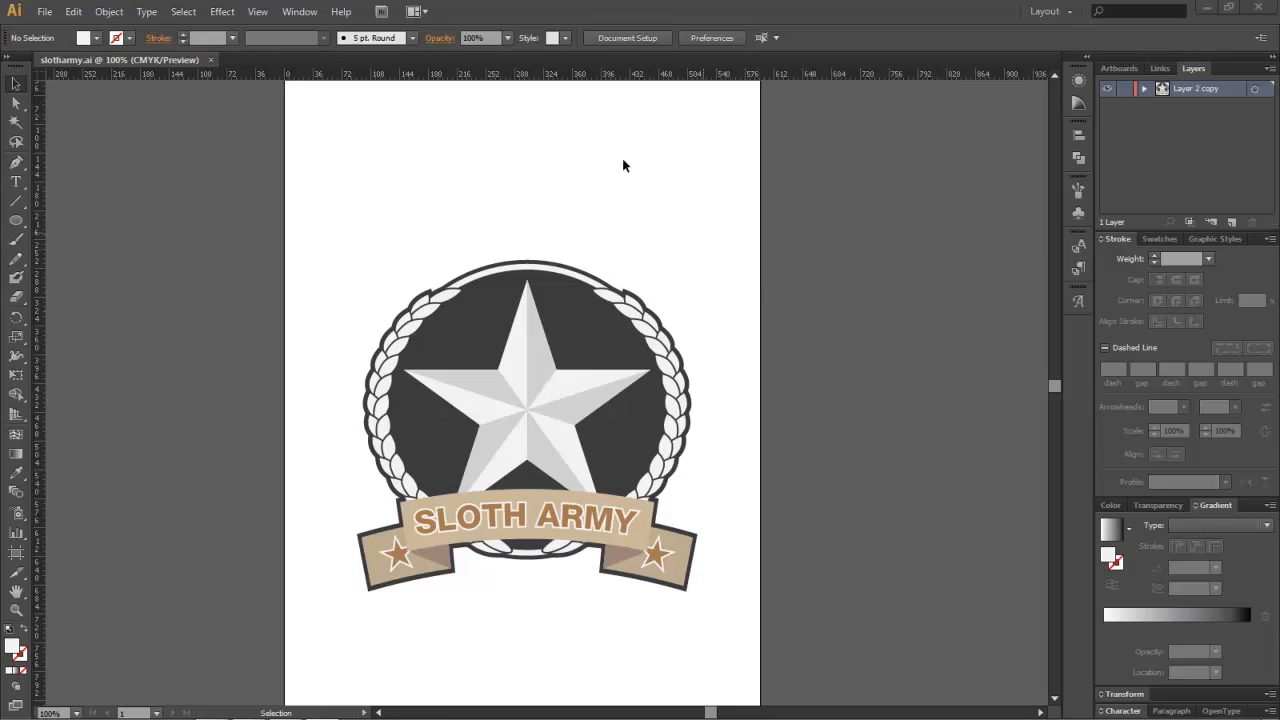
Step: Create a new one-artboard A4 portrait document in pixels with CMYK color mode and High (300 ppi) raster effects
{"action": "left_click", "coordinate": [44, 11]}
{"action": "left_click", "coordinate": [70, 31]}
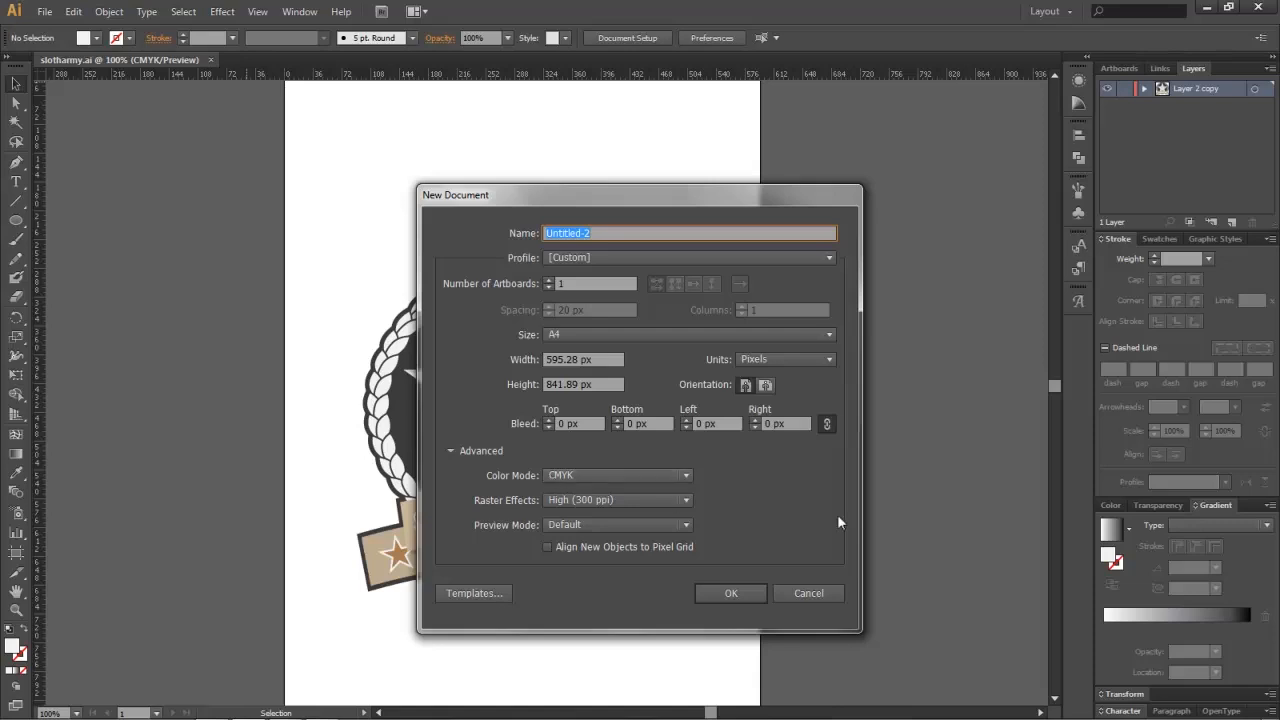
{"action": "left_click", "coordinate": [626, 500]}
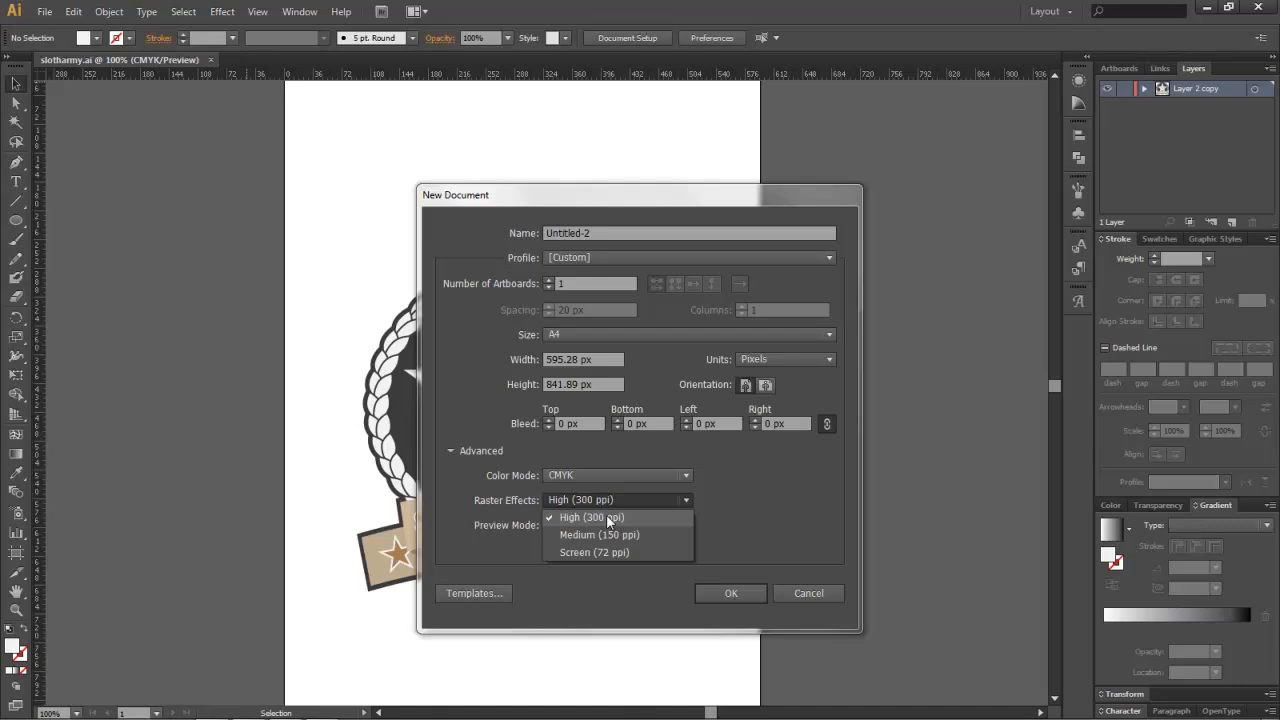
{"action": "left_click", "coordinate": [607, 517]}
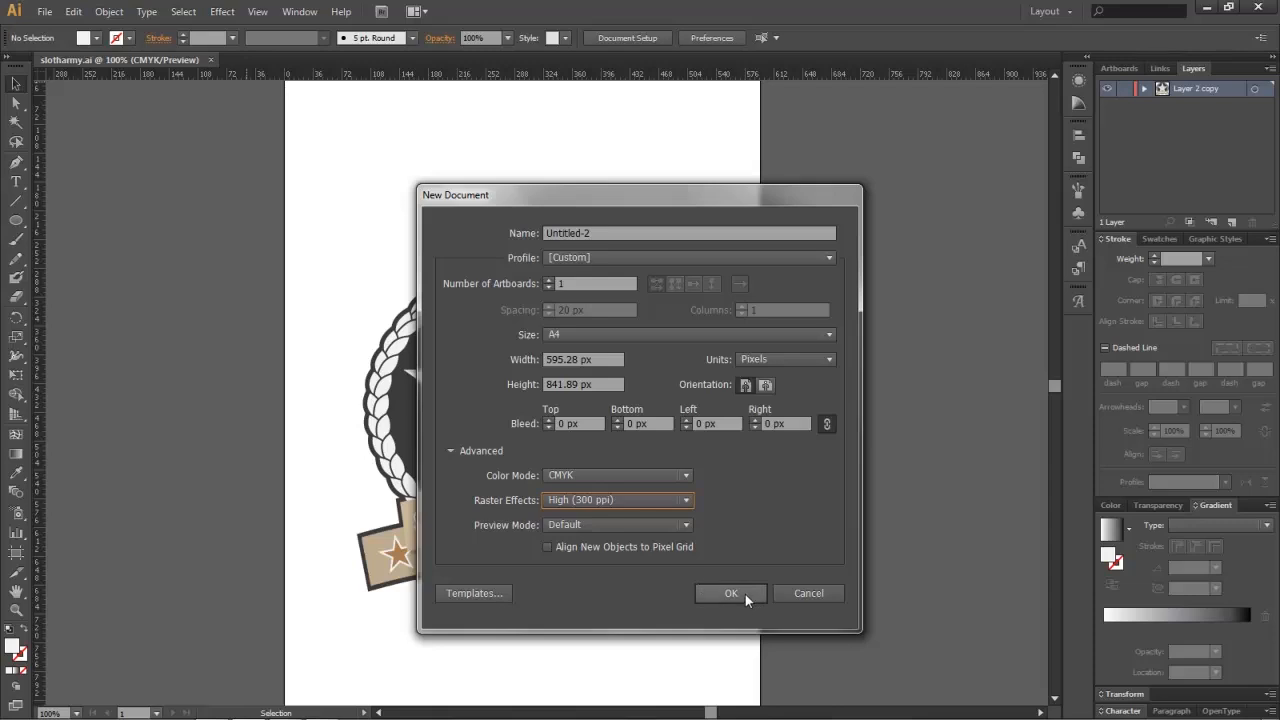
{"action": "left_click", "coordinate": [556, 333]}
{"action": "left_click", "coordinate": [582, 338]}
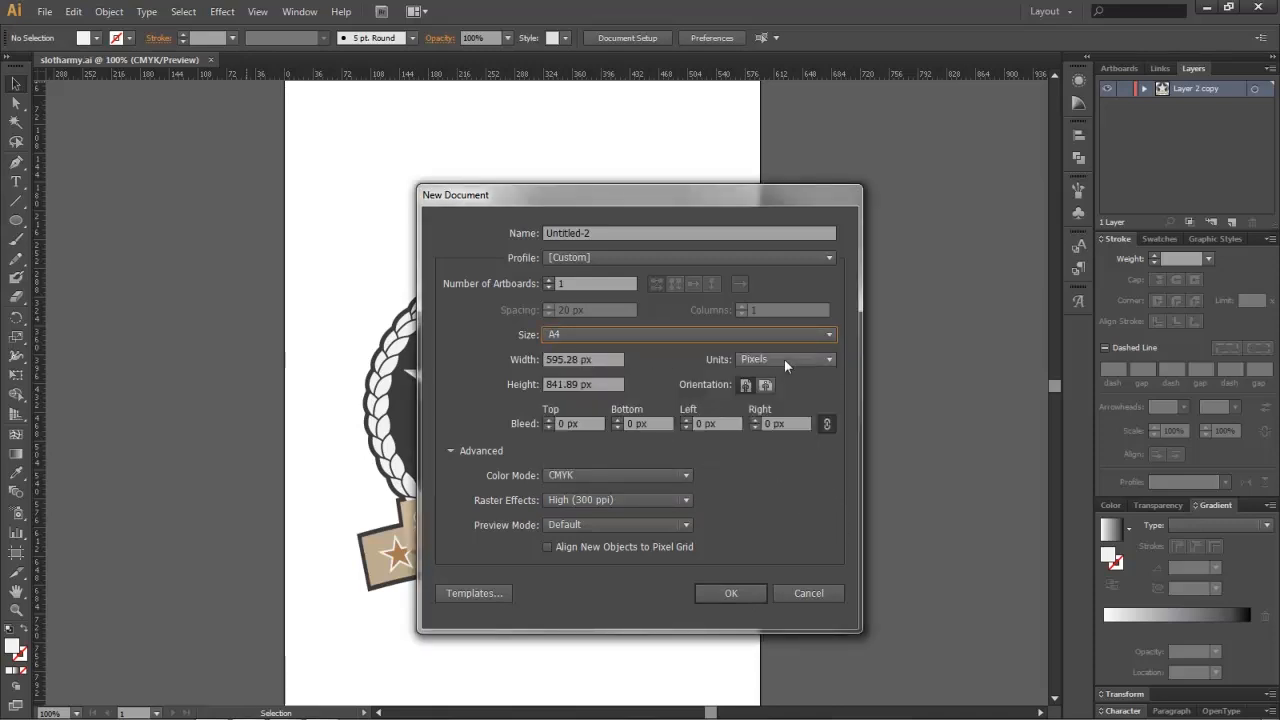
{"action": "left_click", "coordinate": [728, 593]}
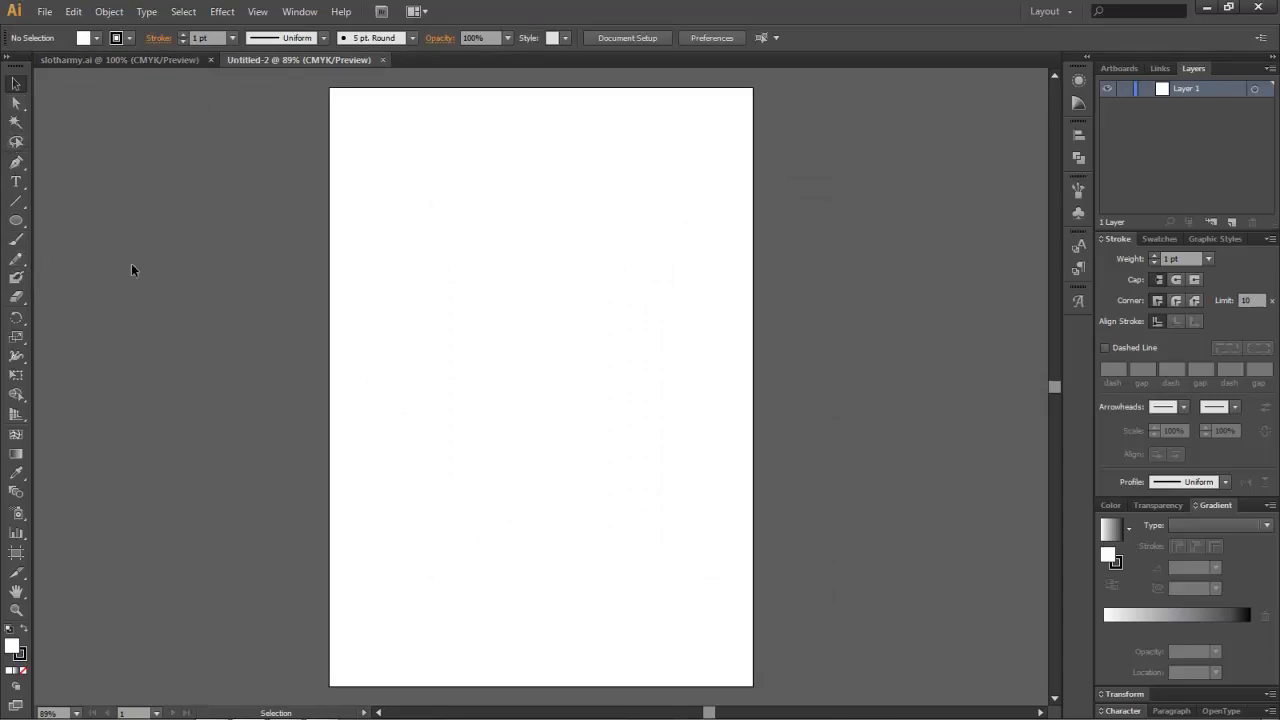
Step: Draw an upright ellipse about 51 × 91 px near the artboard's centre and set its stroke to 2 pt
{"action": "left_click", "coordinate": [16, 221]}
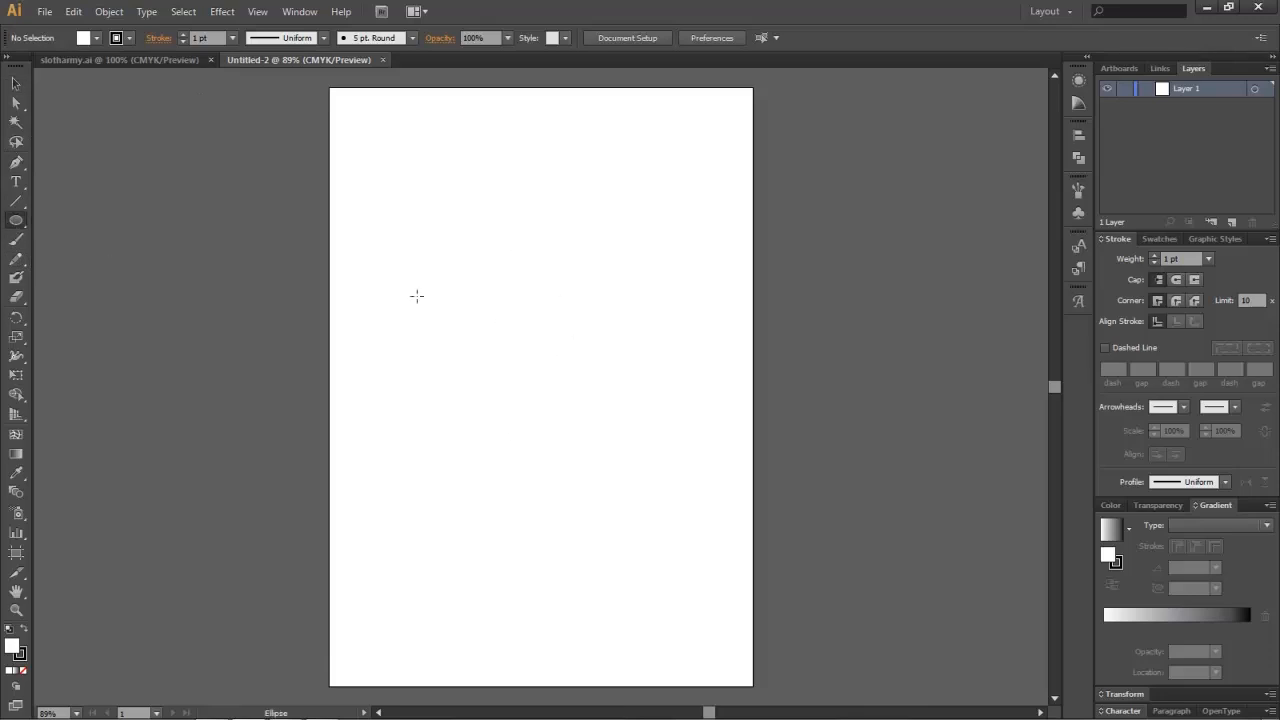
{"action": "left_click_drag", "start_coordinate": [16, 221], "coordinate": [101, 257]}
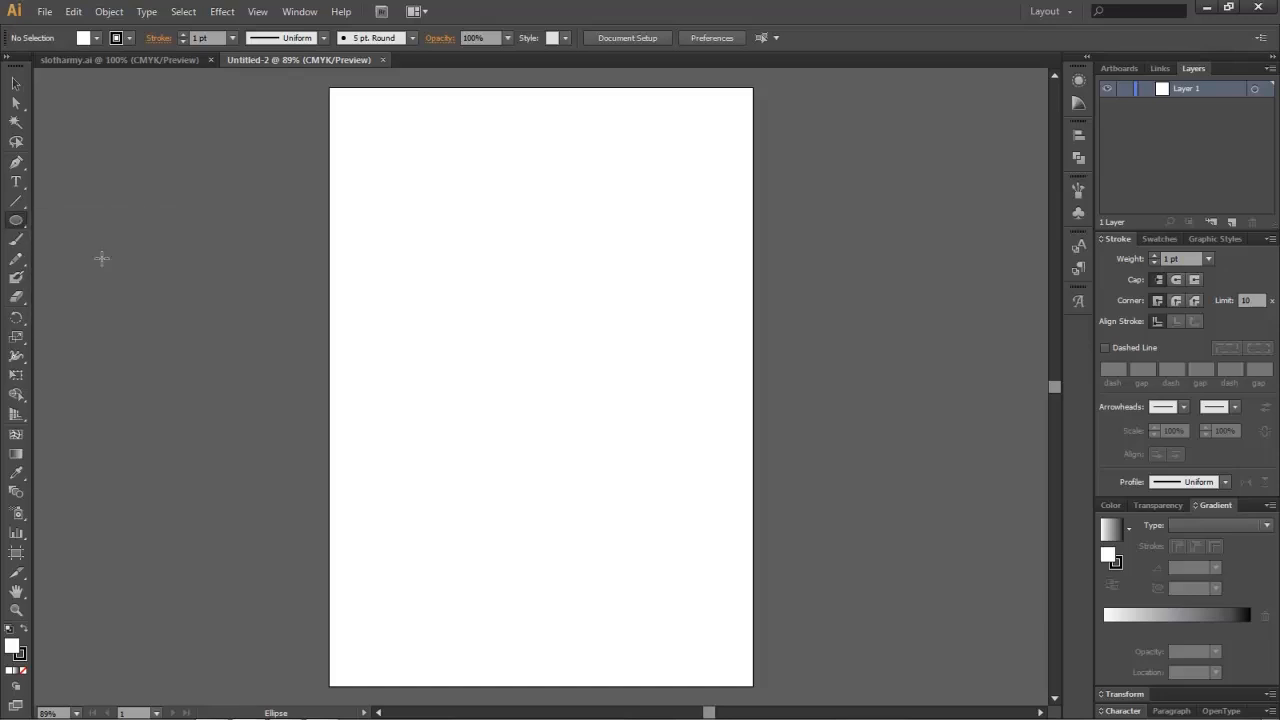
{"action": "left_click", "coordinate": [12, 221]}
{"action": "left_click_drag", "start_coordinate": [12, 221], "coordinate": [97, 257]}
{"action": "left_click_drag", "start_coordinate": [505, 322], "coordinate": [541, 387]}
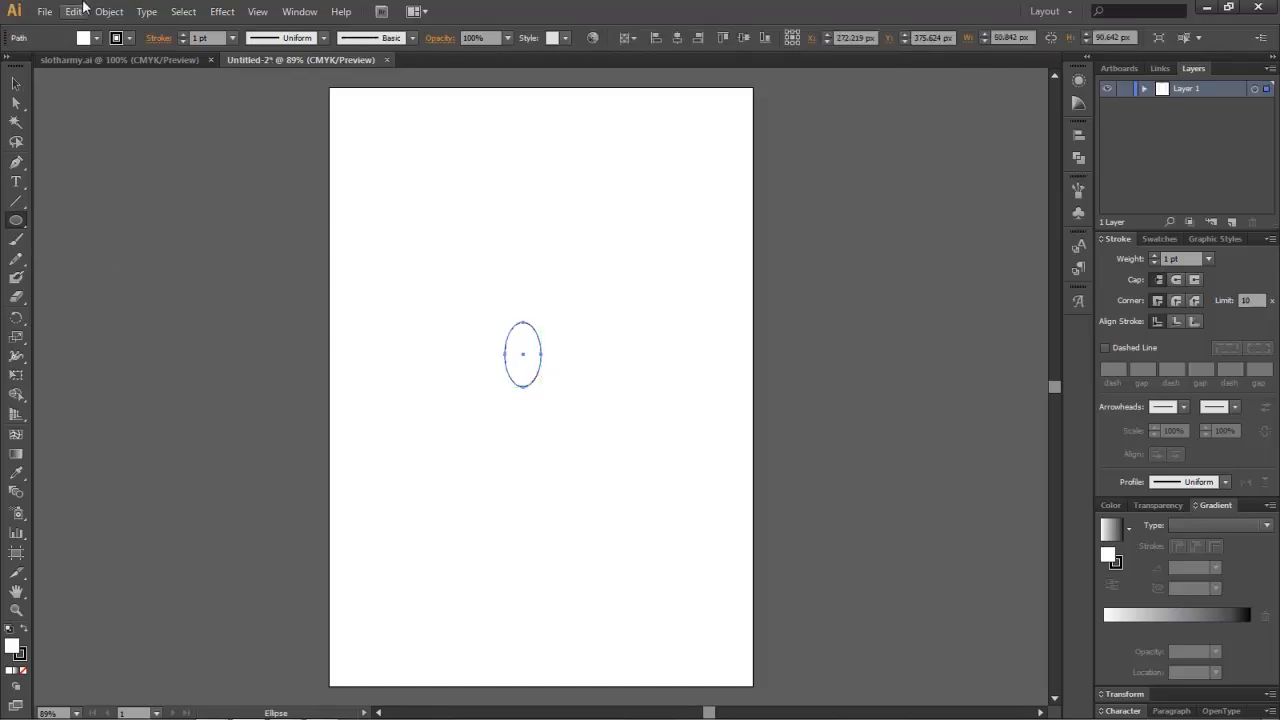
{"action": "scroll", "coordinate": [449, 366], "scroll_direction": "up", "scroll_amount": 4, "text": "alt"}
{"action": "scroll", "coordinate": [586, 371], "scroll_direction": "down", "scroll_amount": 1, "text": "alt"}
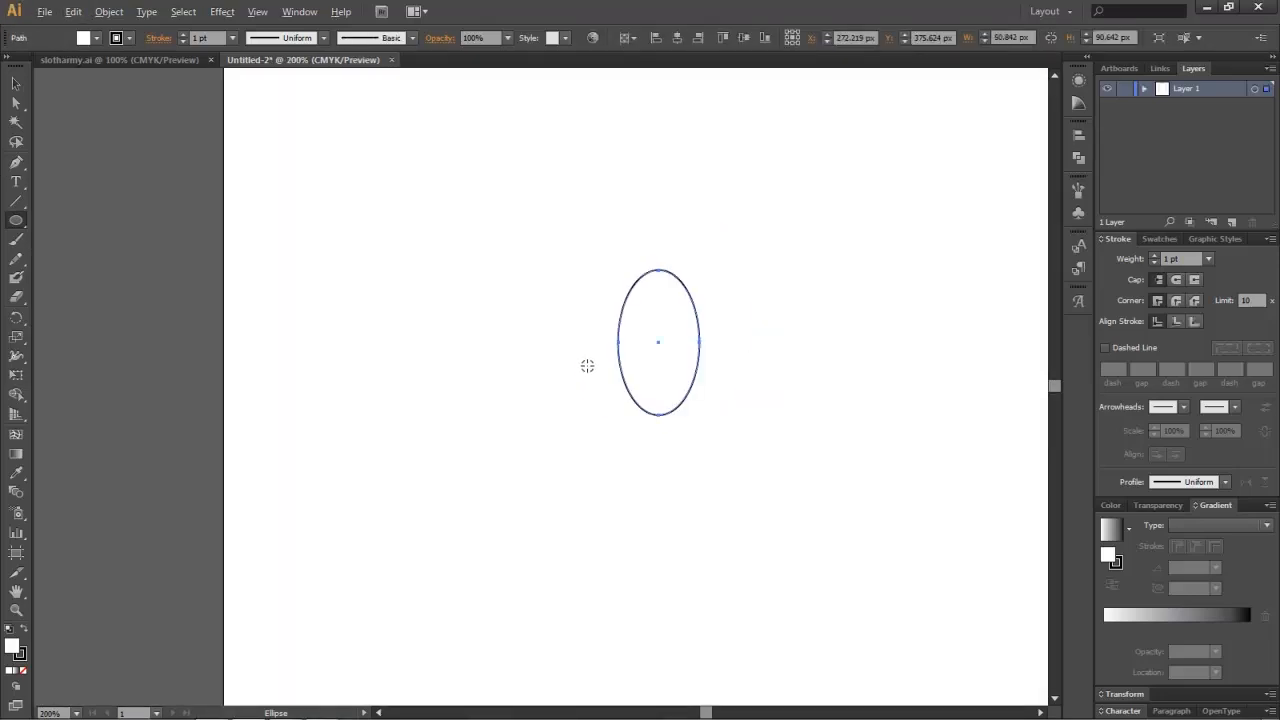
{"action": "scroll", "coordinate": [575, 341], "scroll_direction": "right", "scroll_amount": 2}
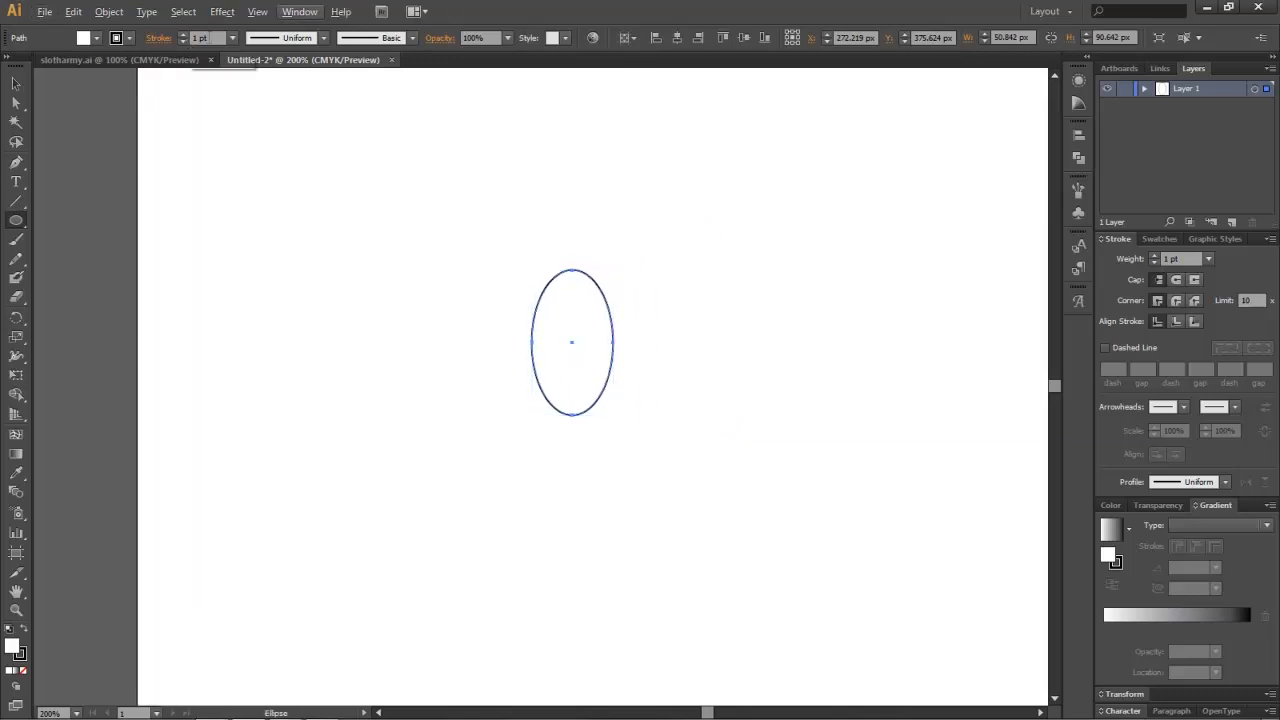
{"action": "left_click", "coordinate": [184, 35]}
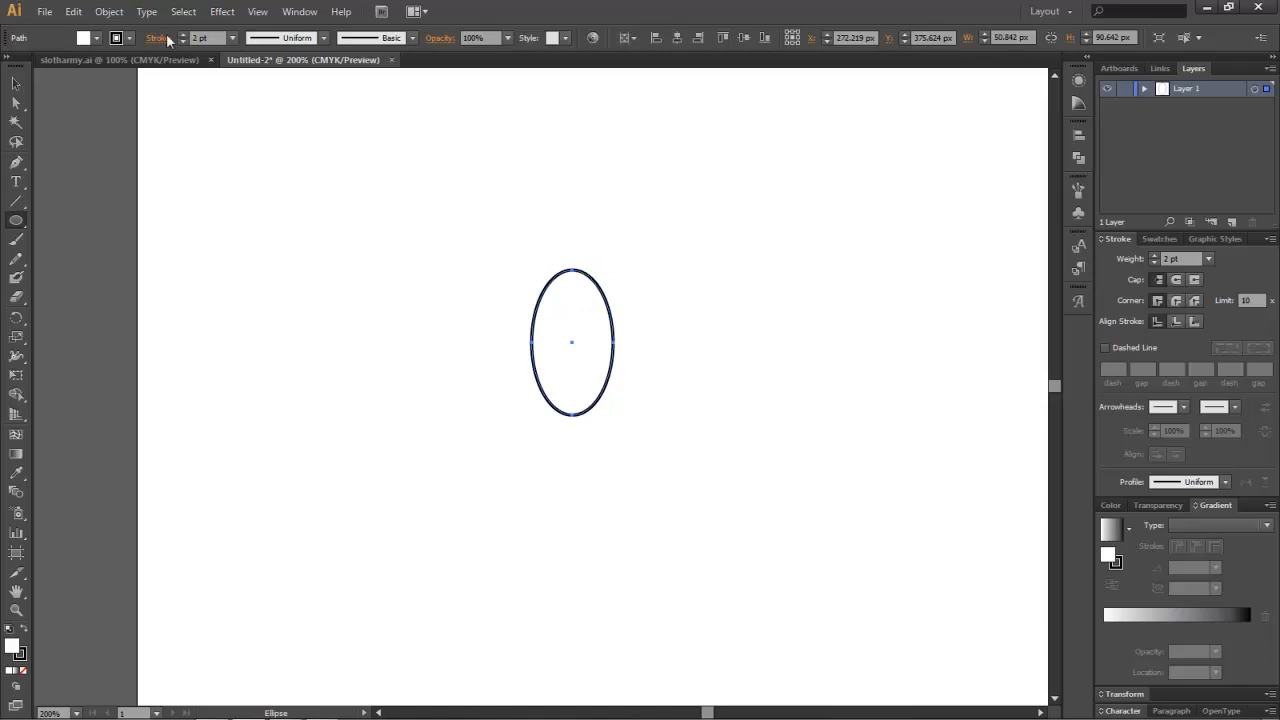
{"action": "left_click", "coordinate": [73, 12]}
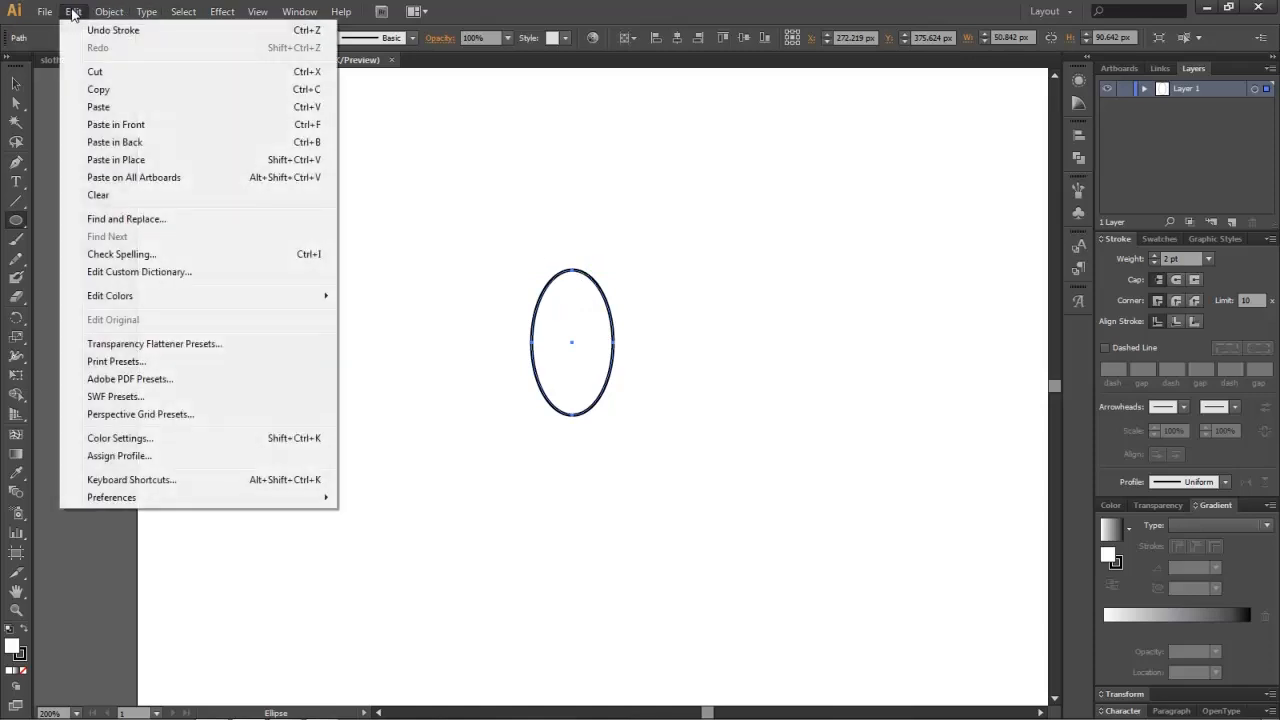
{"action": "mouse_move", "coordinate": [105, 501]}
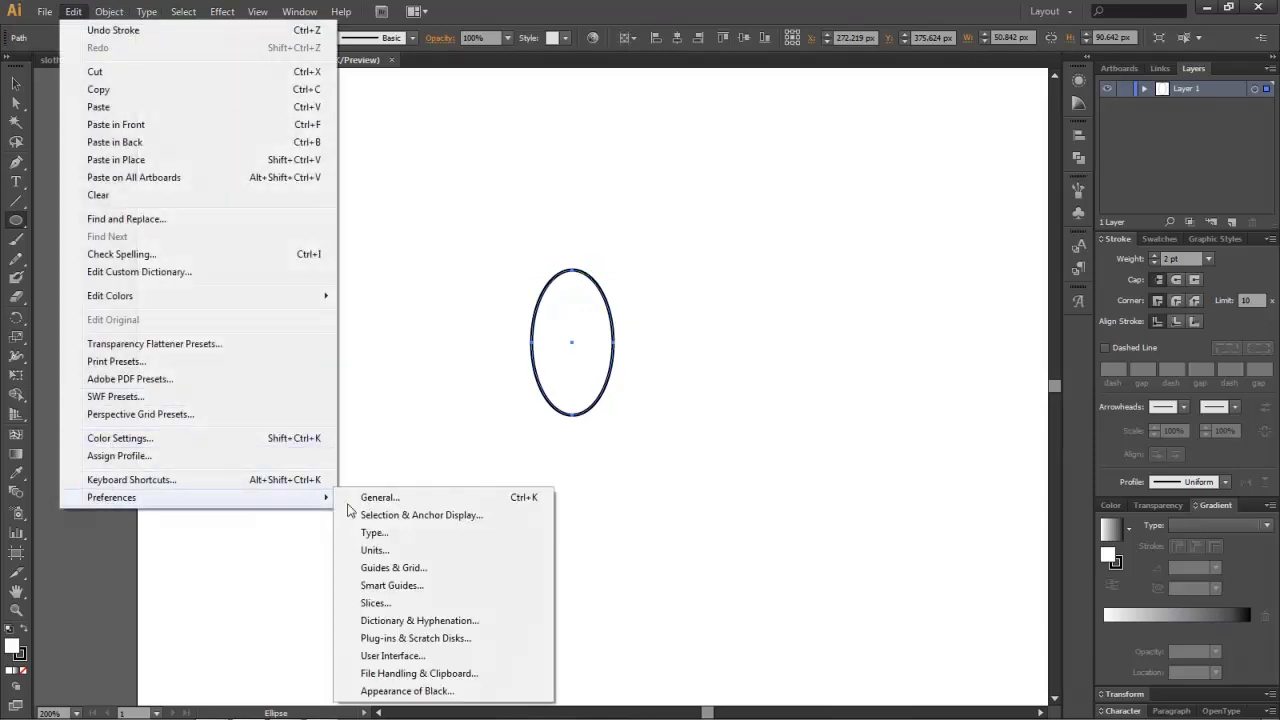
{"action": "left_click", "coordinate": [414, 500]}
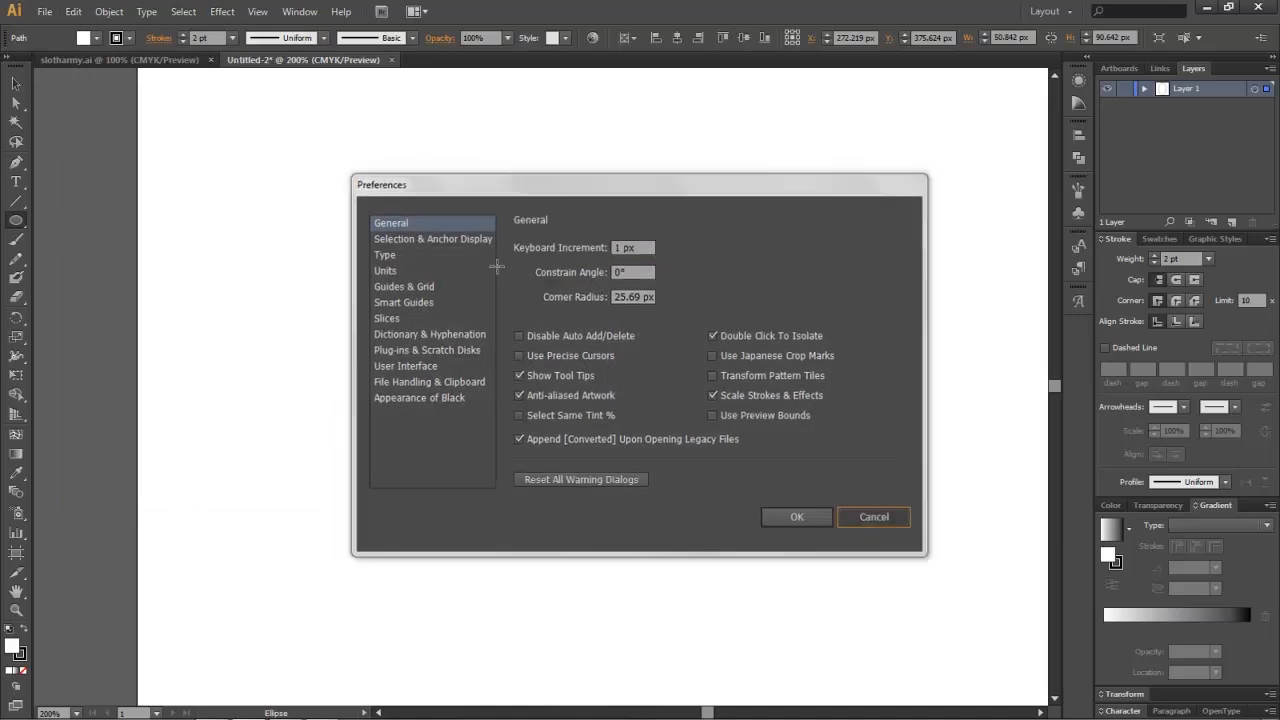
{"action": "left_click", "coordinate": [876, 518]}
Step: Turn off Scale Strokes & Effects in the general preferences
{"action": "left_click", "coordinate": [73, 11]}
{"action": "mouse_move", "coordinate": [113, 500]}
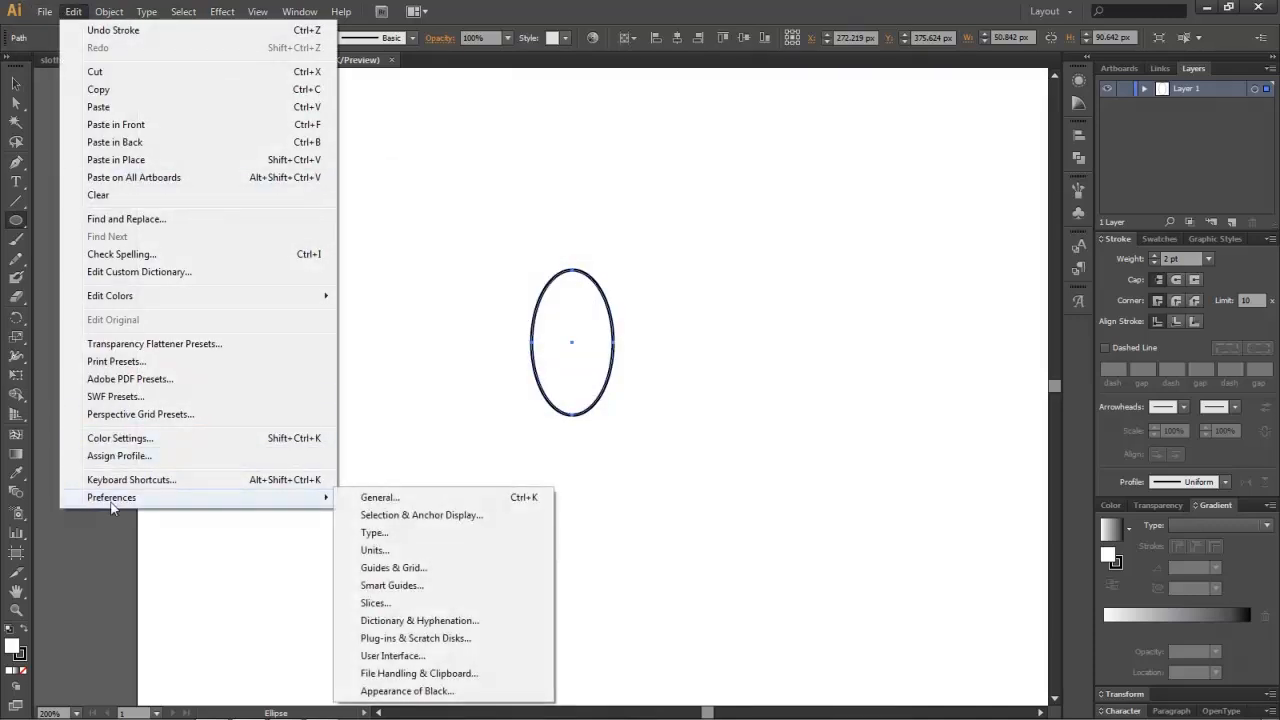
{"action": "left_click", "coordinate": [404, 496]}
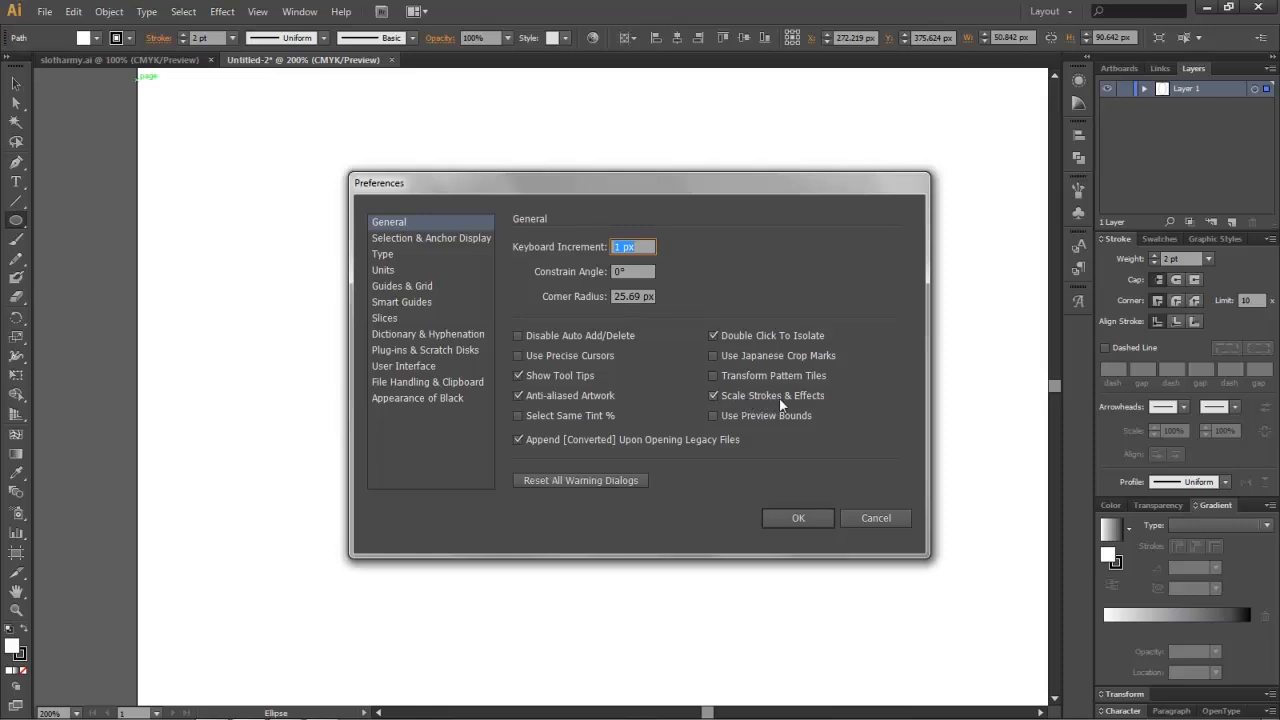
{"action": "left_click", "coordinate": [713, 396]}
{"action": "left_click", "coordinate": [806, 517]}
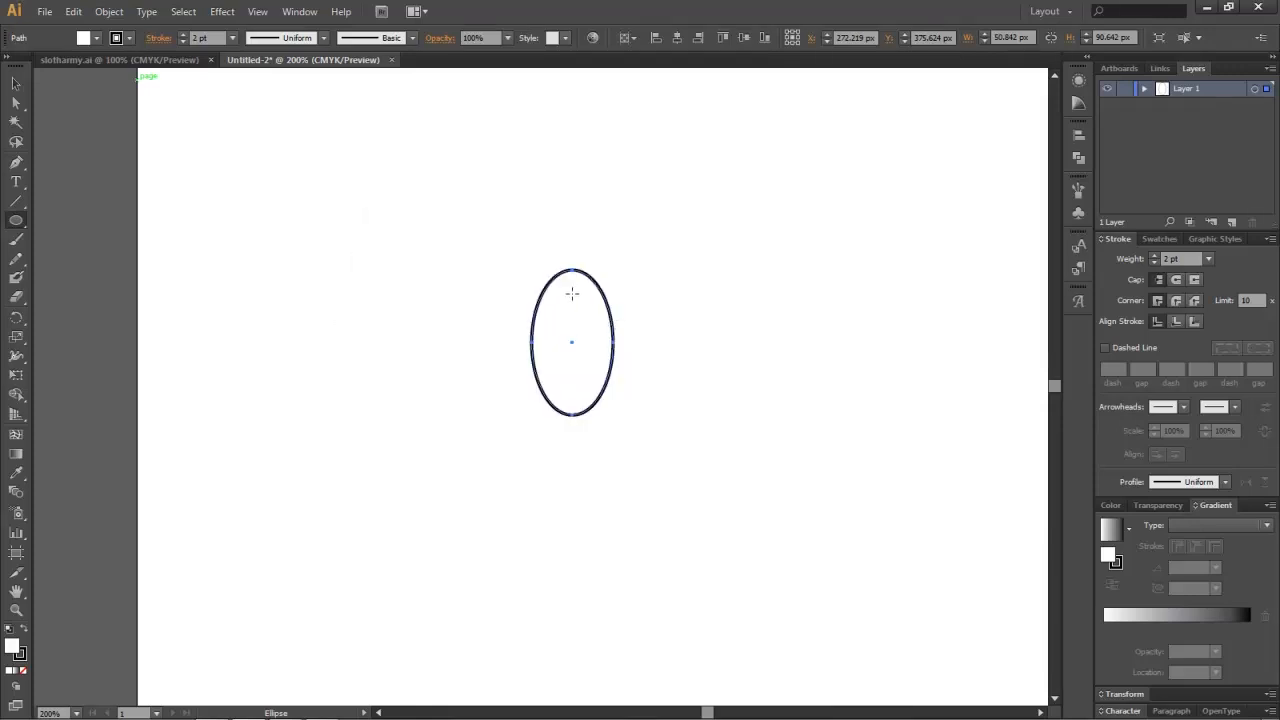
Step: Increase the ellipse's stroke weight to 12 pt
{"action": "left_click", "coordinate": [181, 34]}
{"action": "left_click", "coordinate": [181, 34]}
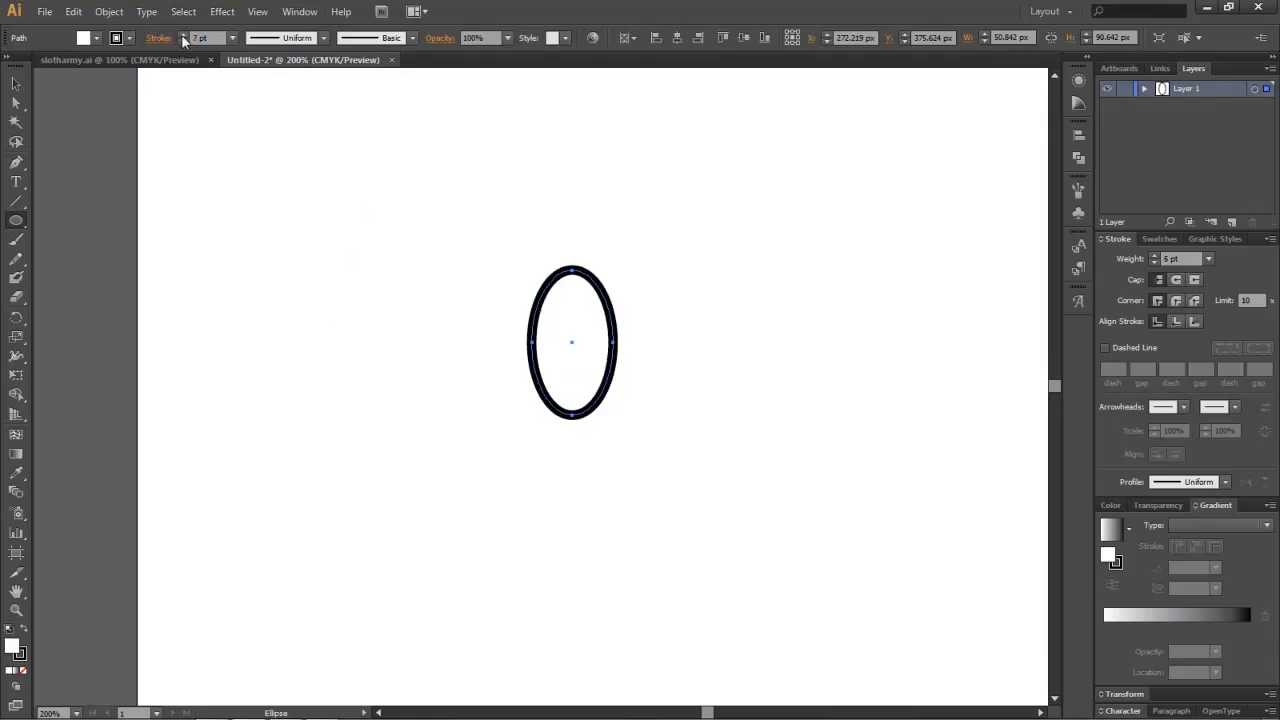
{"action": "left_click", "coordinate": [181, 34]}
{"action": "left_click", "coordinate": [181, 34]}
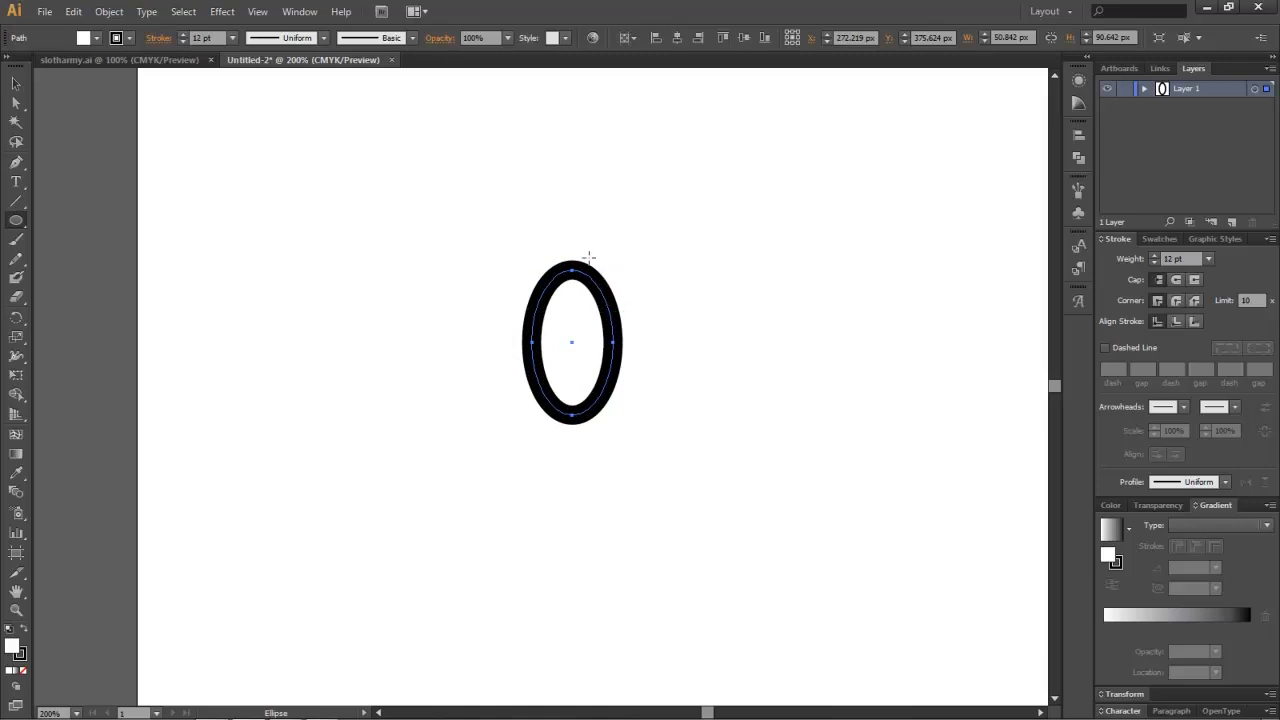
Step: Scale the ellipse proportionally from its centre to about 101 × 180 px
{"action": "left_click", "coordinate": [15, 85]}
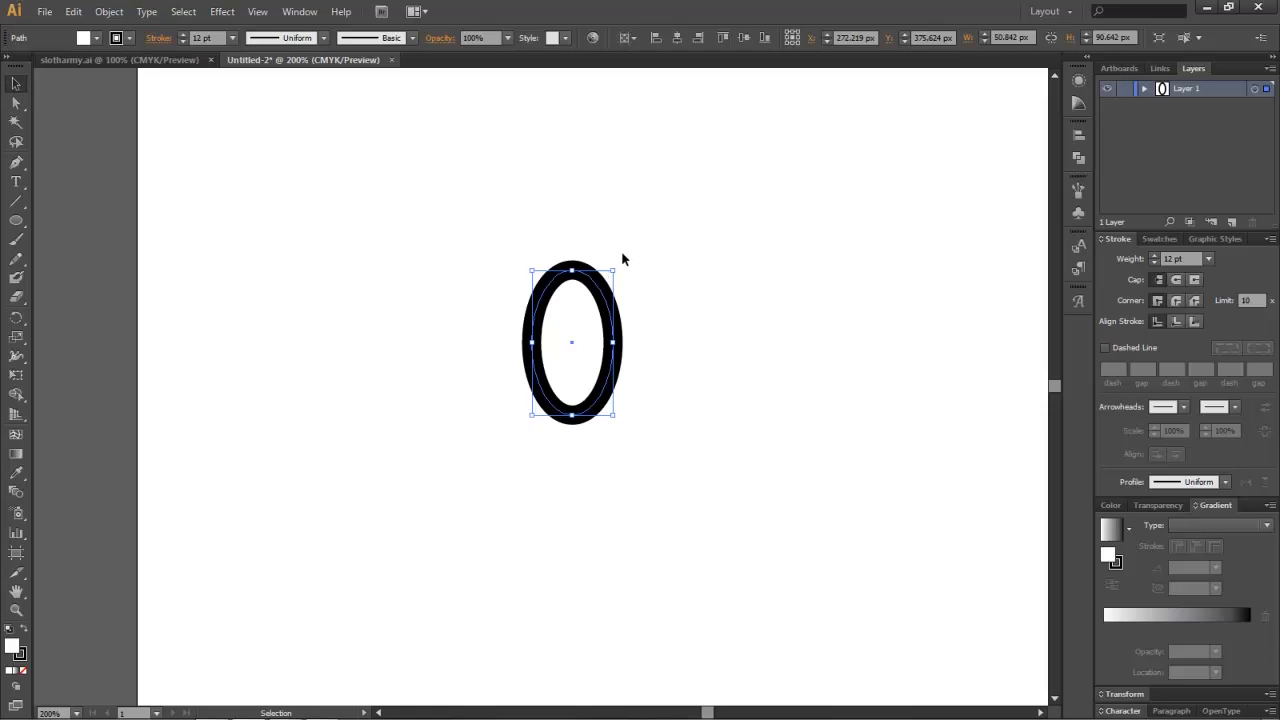
{"action": "left_click_drag", "start_coordinate": [612, 268], "coordinate": [825, 176]}
{"action": "left_click_drag", "start_coordinate": [666, 171], "coordinate": [657, 199]}
Step: Expand the ellipse's fill and stroke, and scale the resulting group down to about 94 × 160 px
{"action": "left_click", "coordinate": [110, 12]}
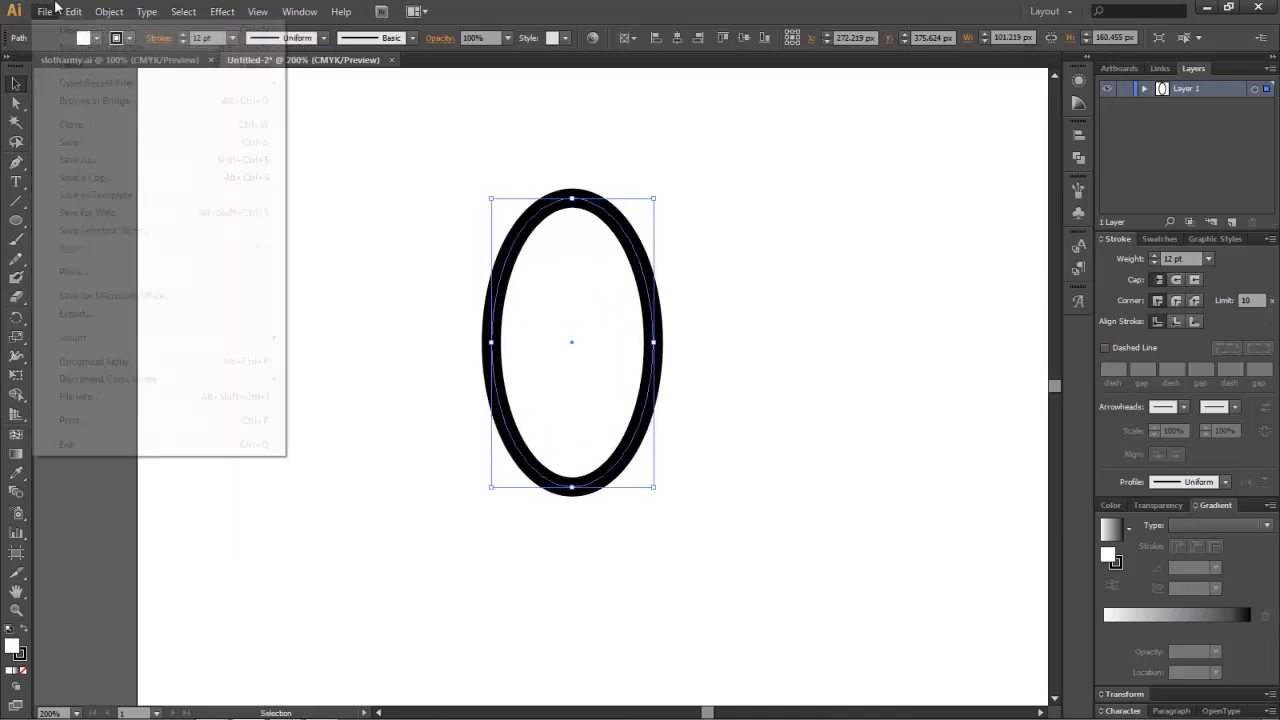
{"action": "left_click", "coordinate": [73, 12]}
{"action": "mouse_move", "coordinate": [109, 12]}
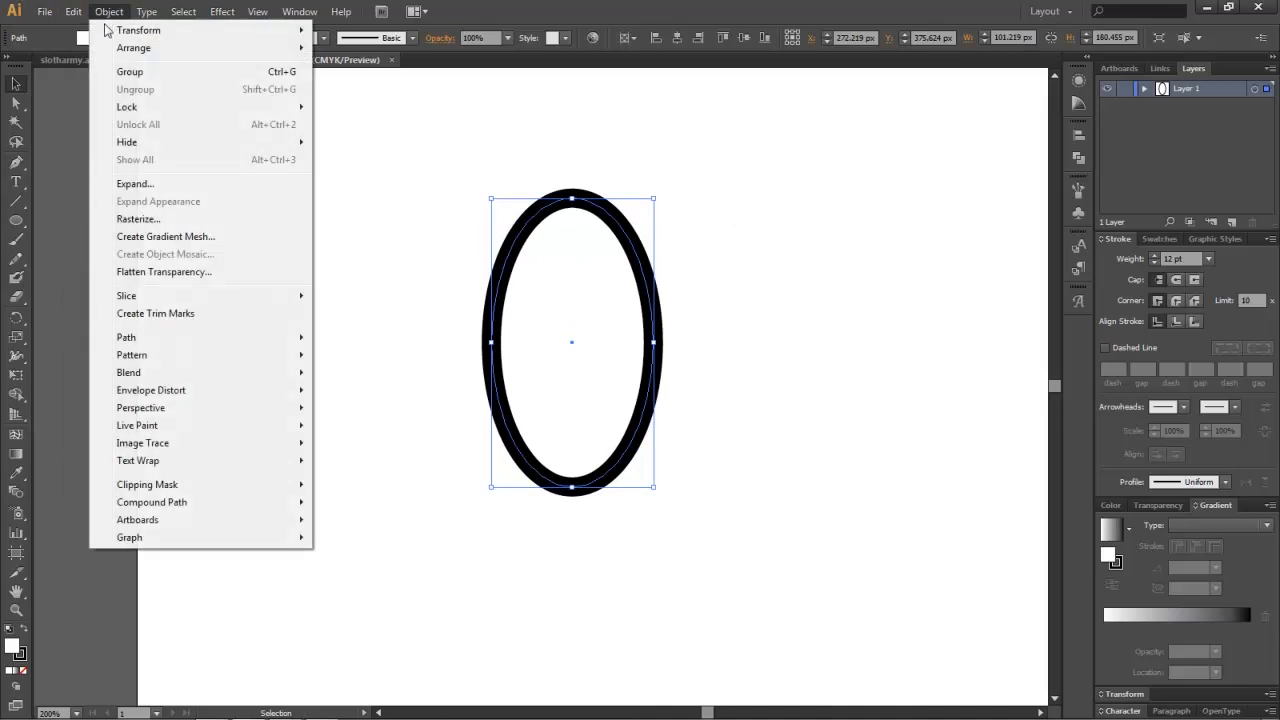
{"action": "left_click", "coordinate": [138, 186]}
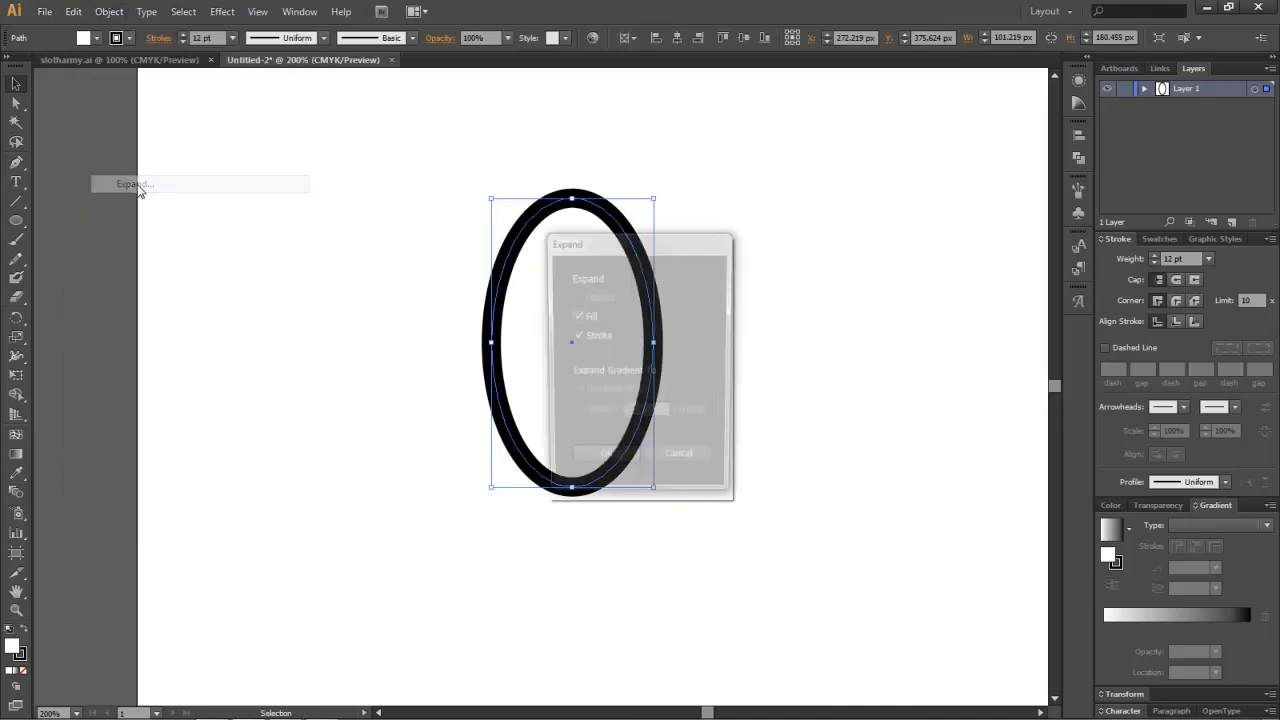
{"action": "left_click", "coordinate": [606, 463]}
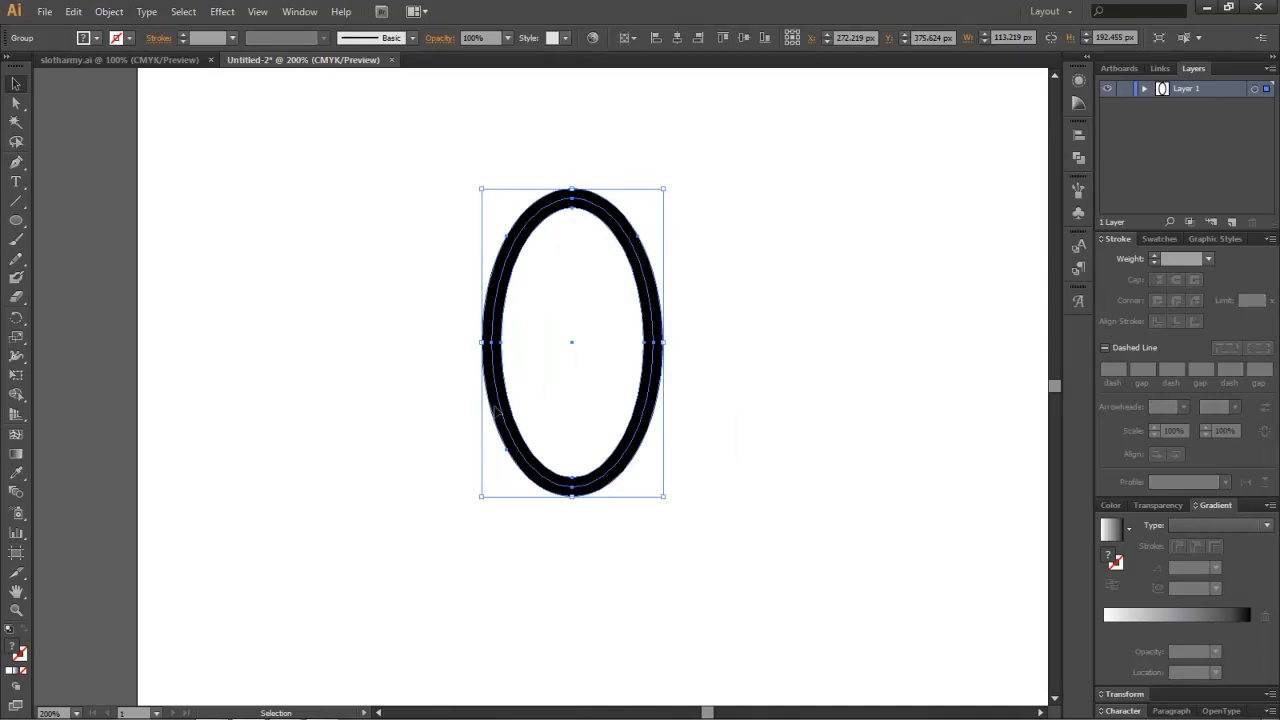
{"action": "mouse_move", "coordinate": [664, 189]}
{"action": "left_mouse_down"}
{"action": "mouse_move", "coordinate": [640, 229]}
{"action": "mouse_move", "coordinate": [686, 172]}
{"action": "mouse_move", "coordinate": [649, 205]}
{"action": "left_mouse_up"}
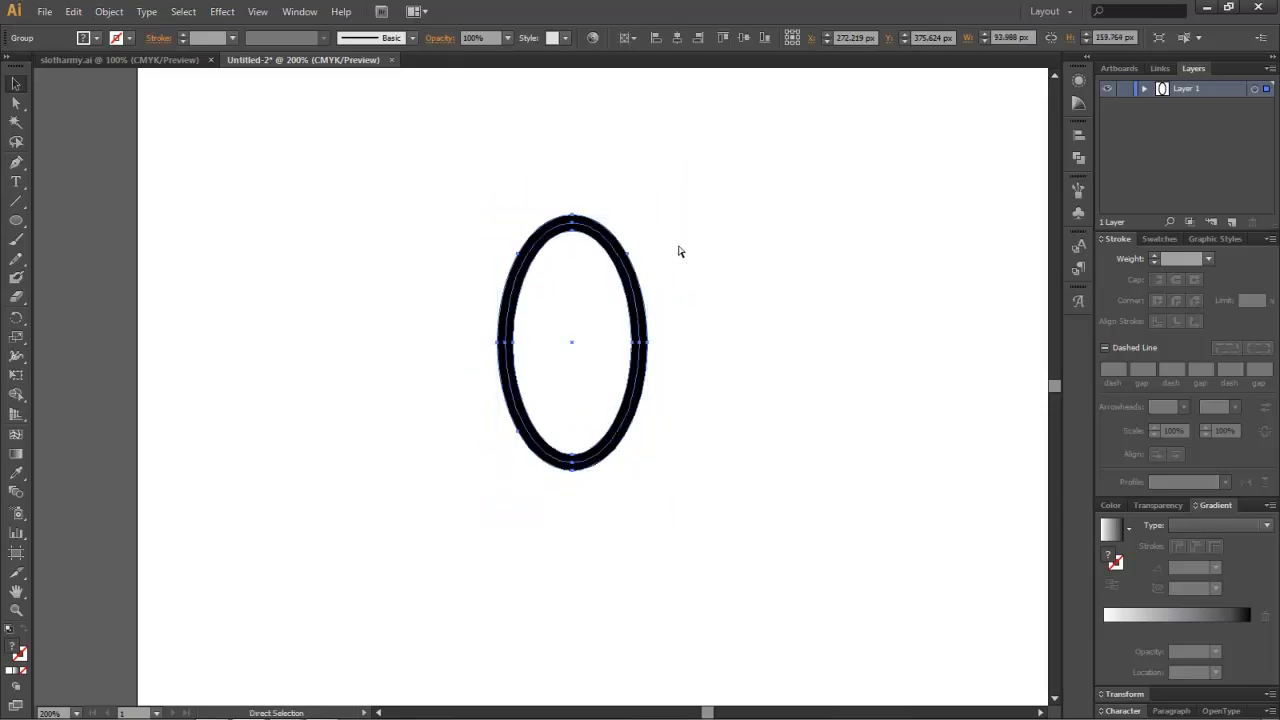
Step: Undo the group scaling, the expansion, the ellipse resizing and the last stroke weight increase
{"action": "key", "text": "ctrl+z"}
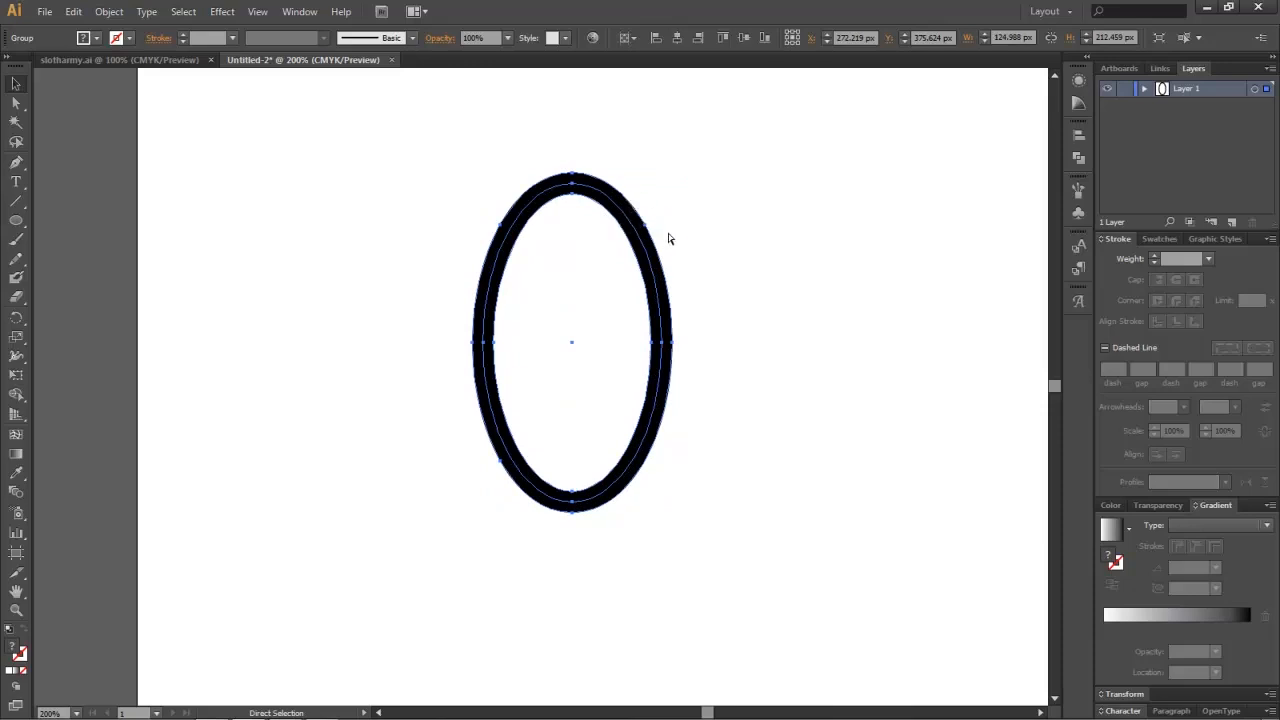
{"action": "key", "text": "ctrl+z"}
{"action": "key", "text": "ctrl+z"}
{"action": "key", "text": "ctrl+z"}
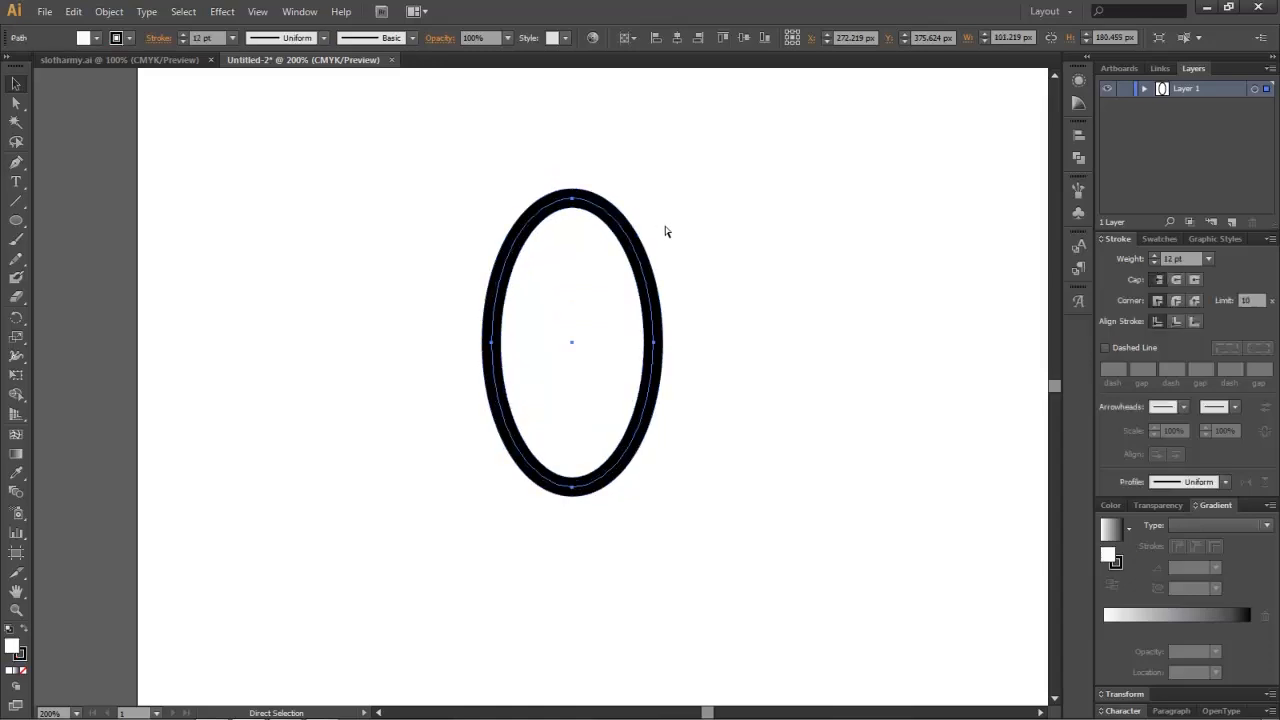
{"action": "key", "text": "ctrl+z"}
{"action": "key", "text": "ctrl+z"}
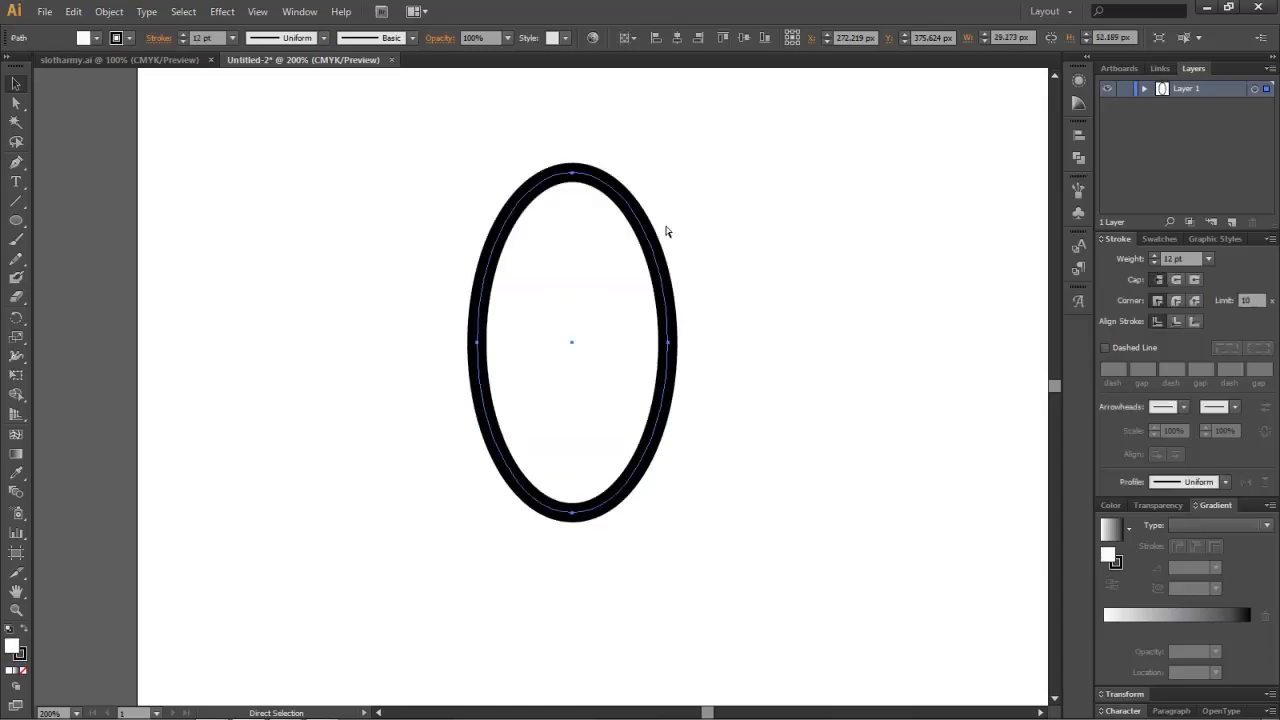
{"action": "key", "text": "ctrl+z"}
Step: Turn Scale Strokes & Effects back on in the general preferences
{"action": "left_click", "coordinate": [64, 11]}
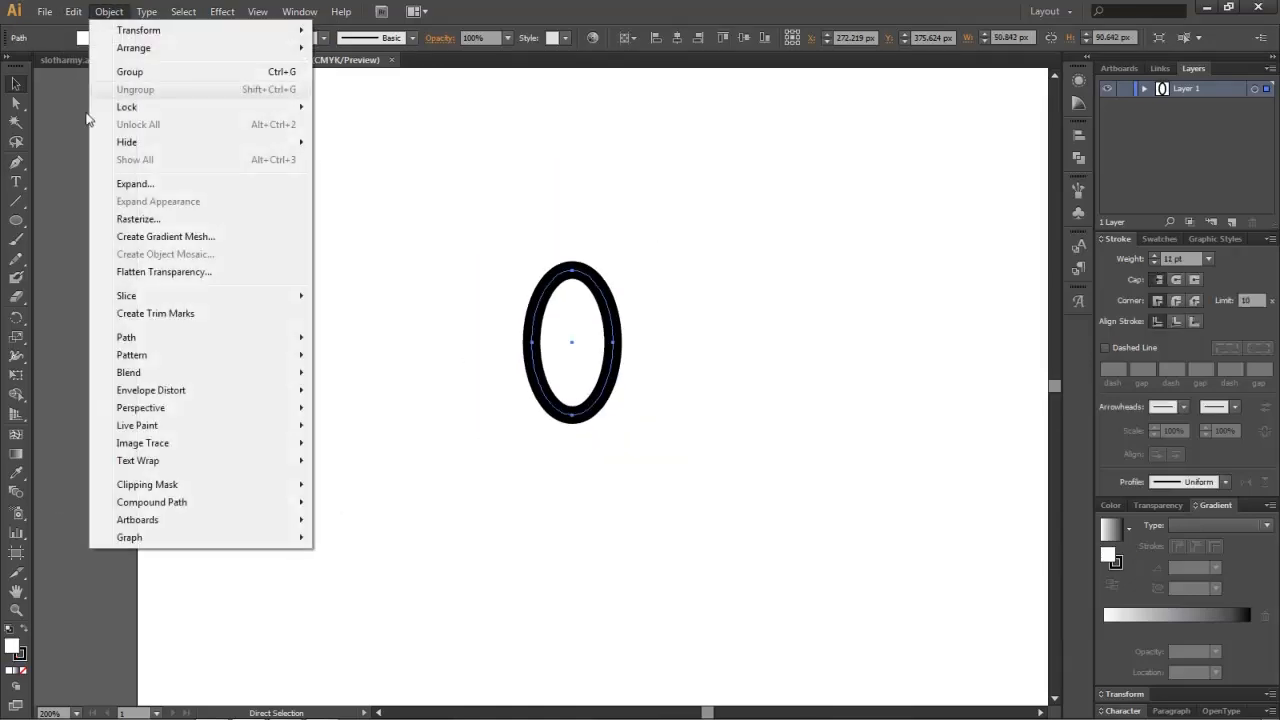
{"action": "mouse_move", "coordinate": [138, 499]}
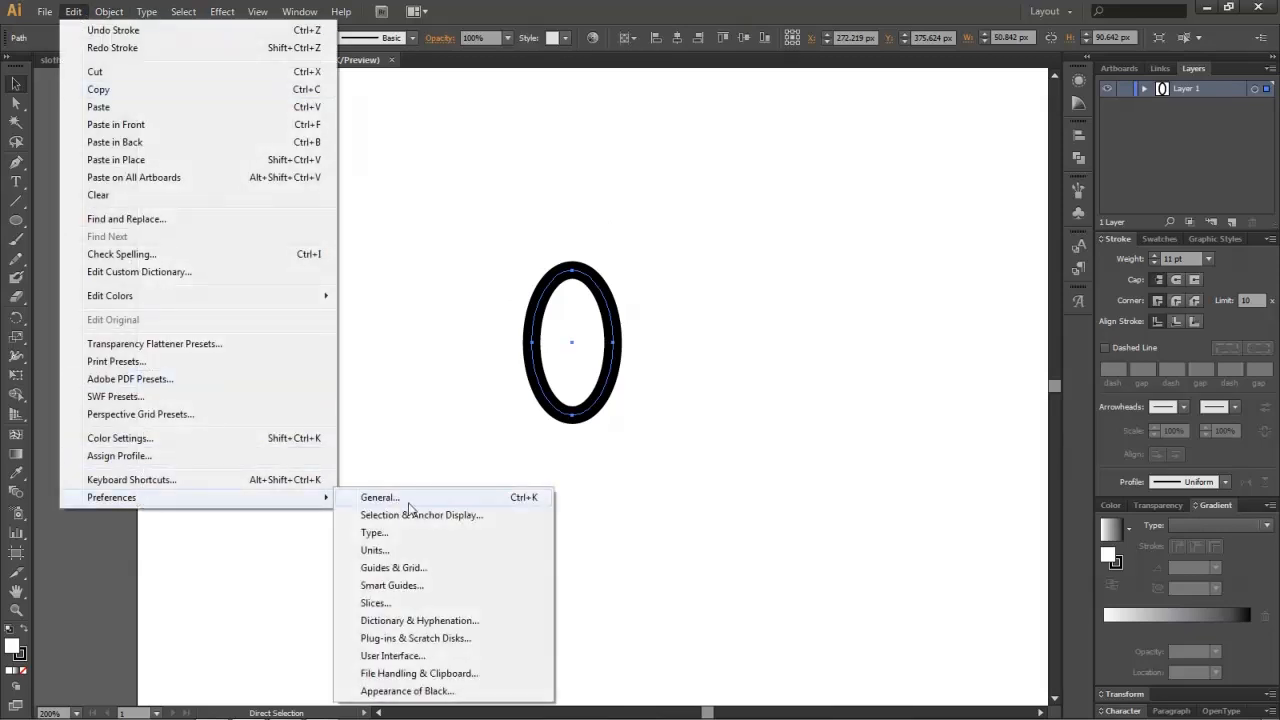
{"action": "left_click", "coordinate": [378, 497]}
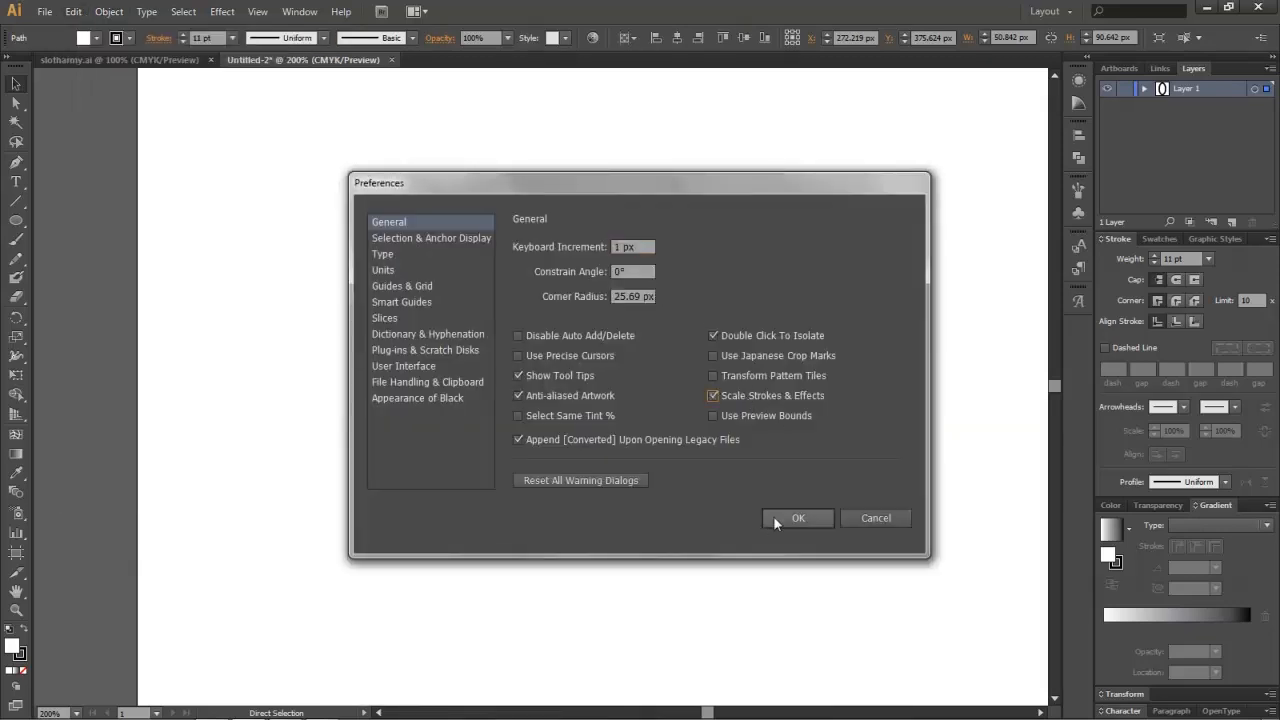
{"action": "left_click", "coordinate": [777, 512]}
Step: Scale the ellipse from its centre up to about 62 × 111 px and back down to about 47 × 85 px
{"action": "mouse_move", "coordinate": [613, 271]}
{"action": "left_mouse_down"}
{"action": "mouse_move", "coordinate": [654, 231]}
{"action": "mouse_move", "coordinate": [660, 194]}
{"action": "mouse_move", "coordinate": [588, 297]}
{"action": "mouse_move", "coordinate": [651, 251]}
{"action": "left_mouse_up"}
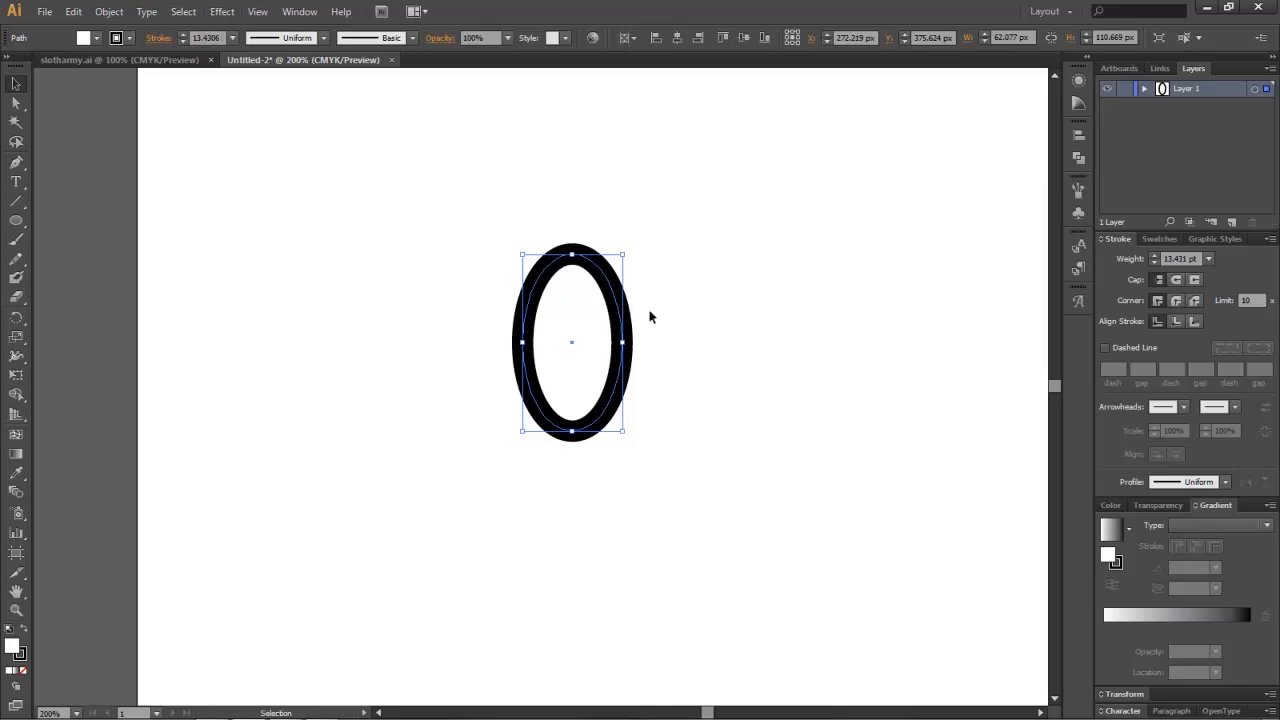
{"action": "left_click", "coordinate": [73, 12]}
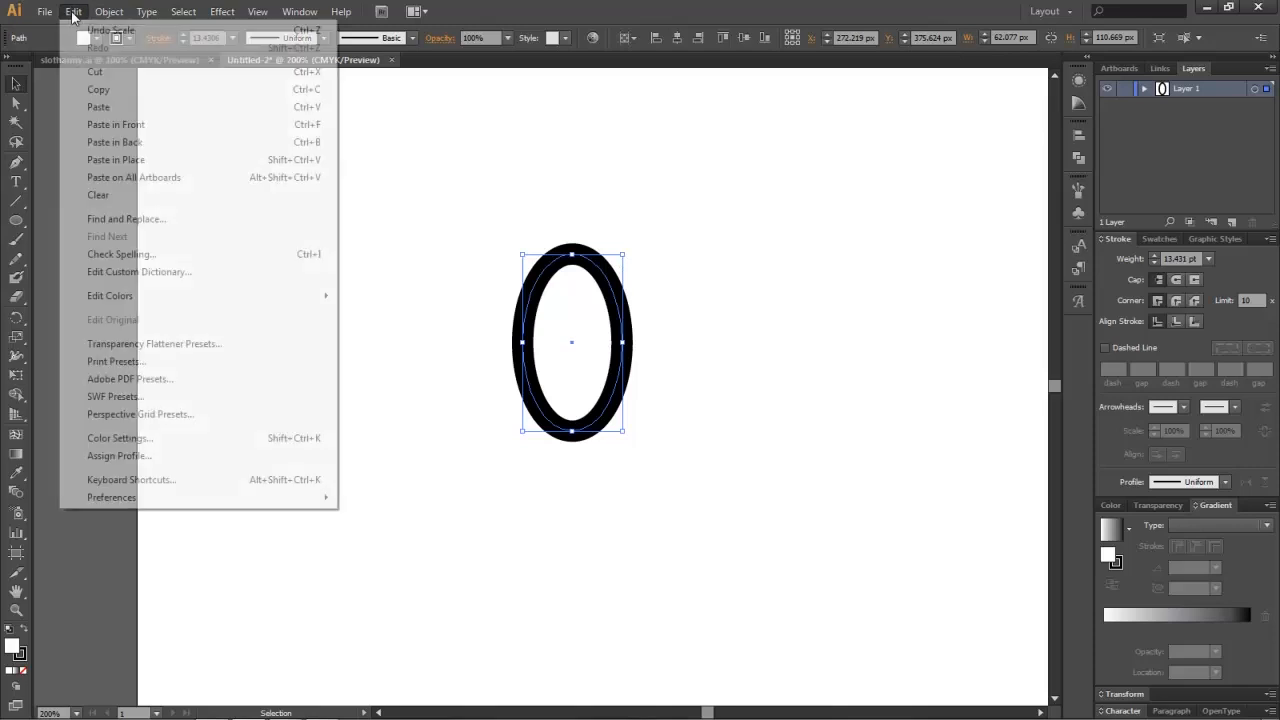
{"action": "left_click", "coordinate": [690, 8]}
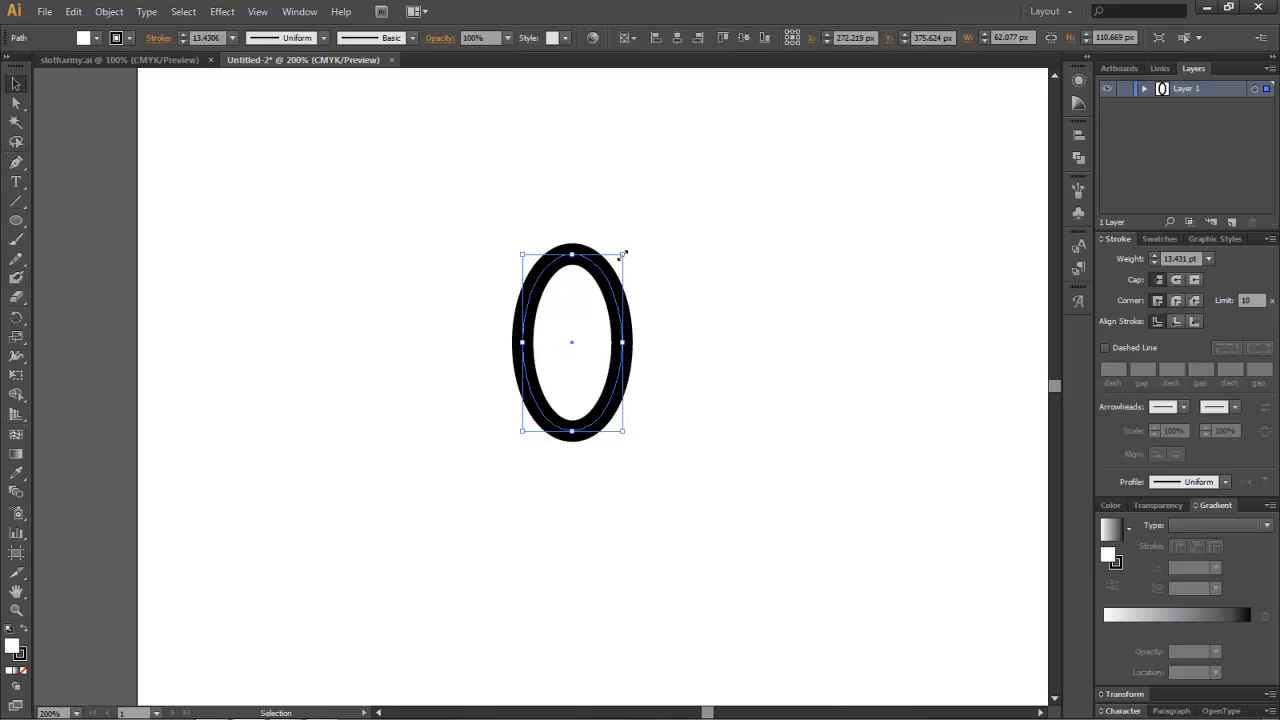
{"action": "left_click_drag", "start_coordinate": [621, 253], "coordinate": [614, 271]}
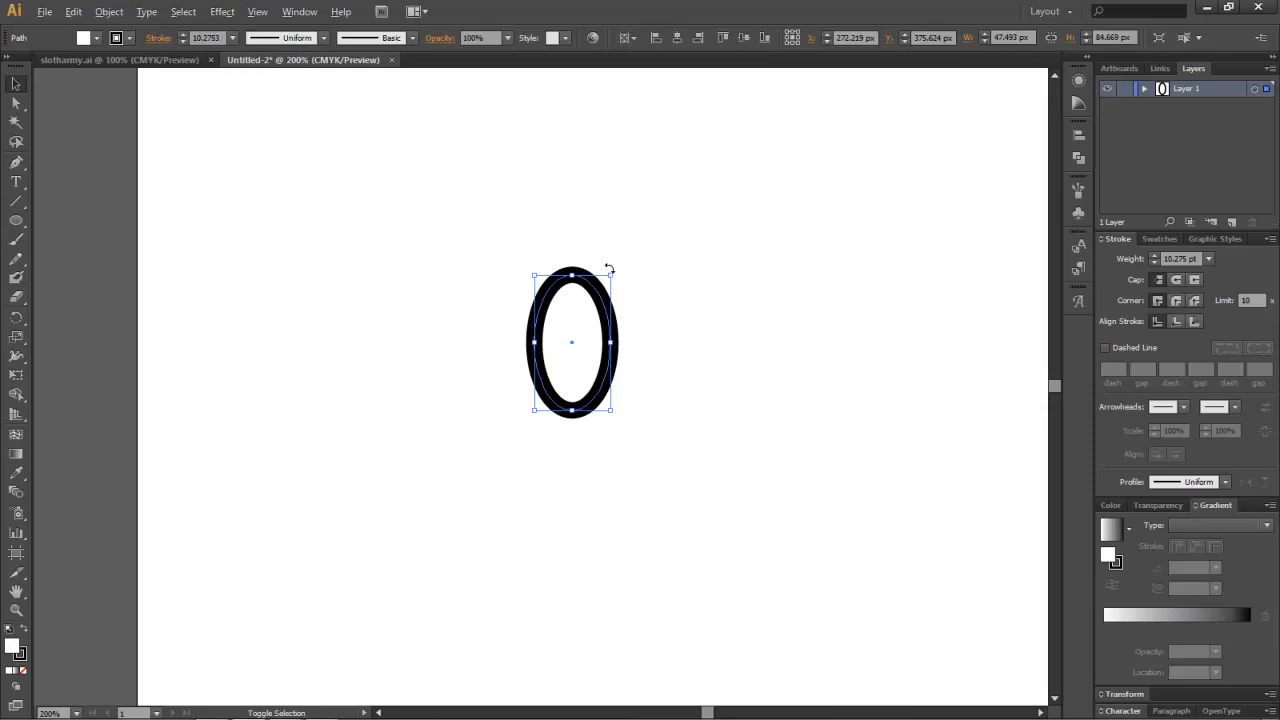
Step: Scale the ellipse from its centre to about 89 × 159 px, then with a 2 pt stroke down to about 66 × 118 px
{"action": "left_click_drag", "start_coordinate": [614, 271], "coordinate": [660, 203]}
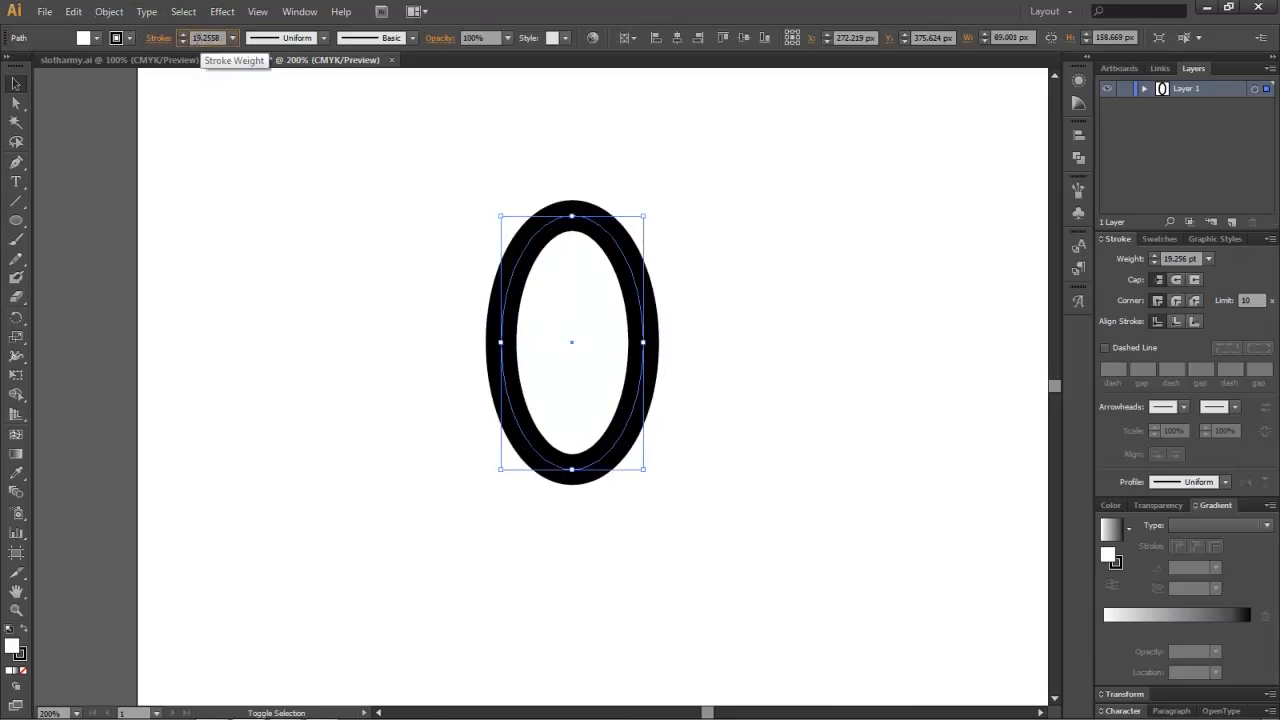
{"action": "type", "text": "2pt"}
{"action": "key", "text": "Return"}
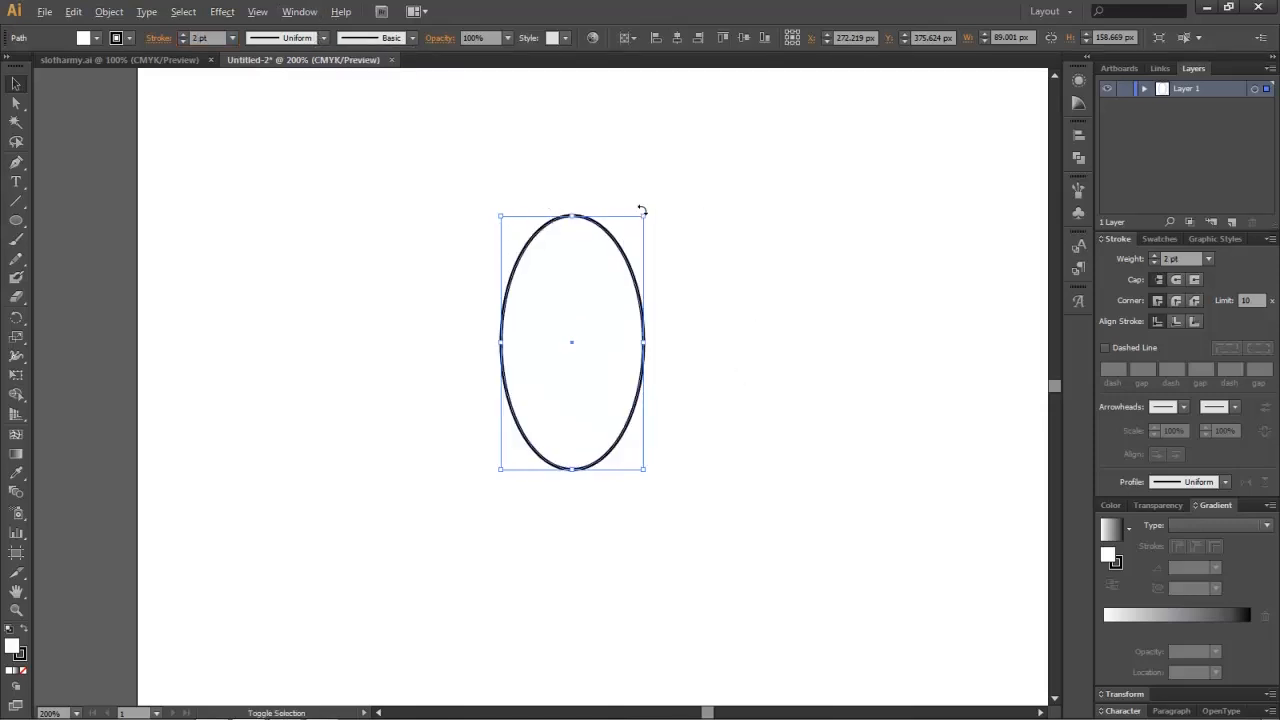
{"action": "left_click_drag", "start_coordinate": [645, 214], "coordinate": [624, 246]}
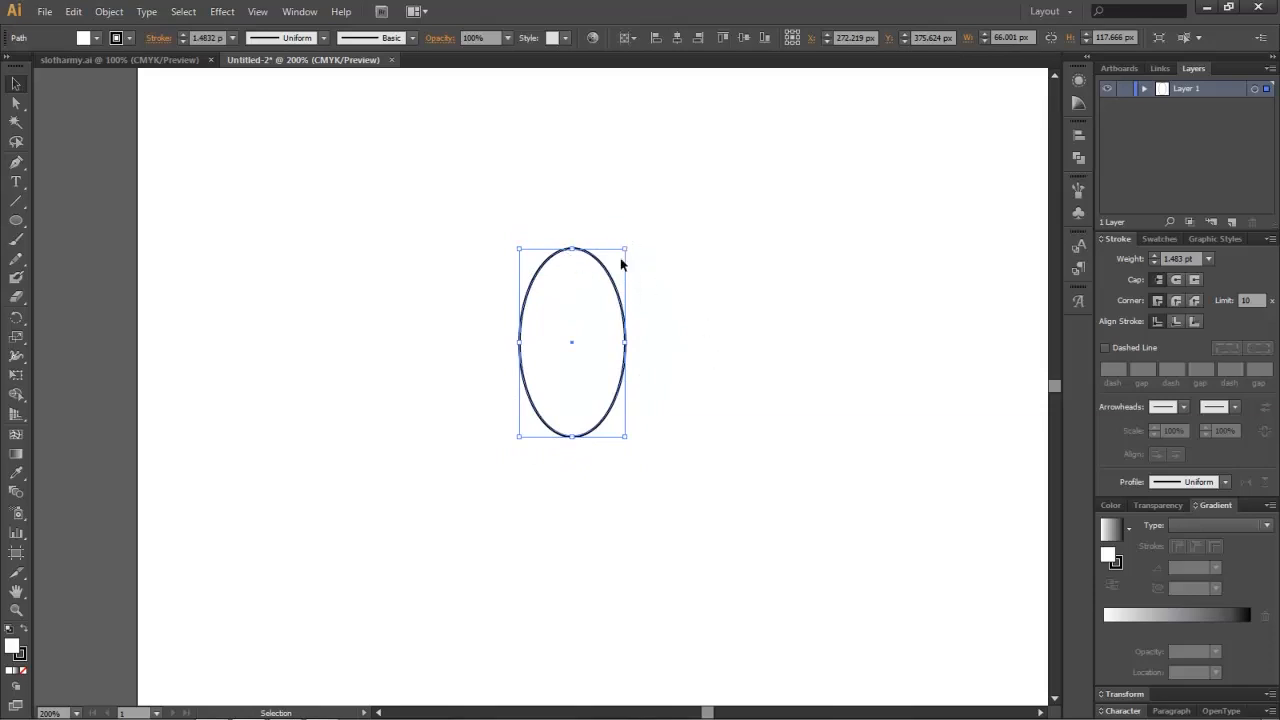
Step: Convert the ellipse's top anchor point to a corner to form a pointed leaf shape, and deselect it
{"action": "left_click", "coordinate": [16, 104]}
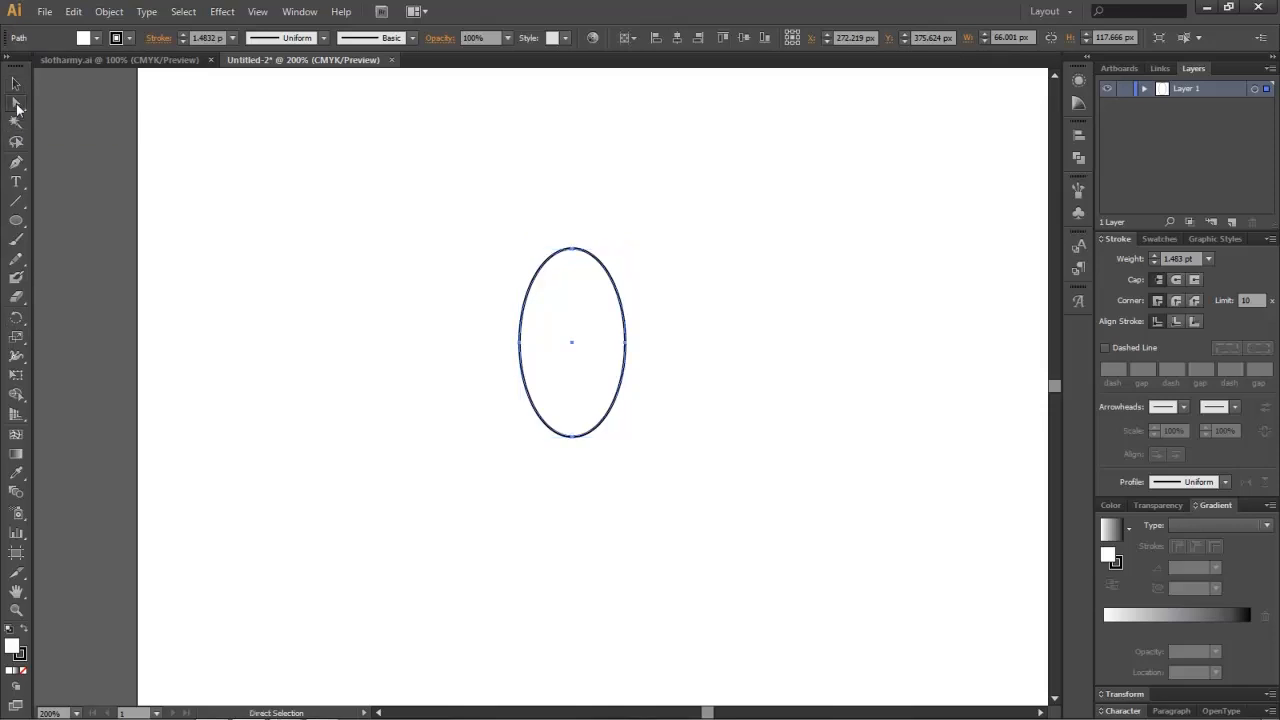
{"action": "left_click", "coordinate": [572, 251]}
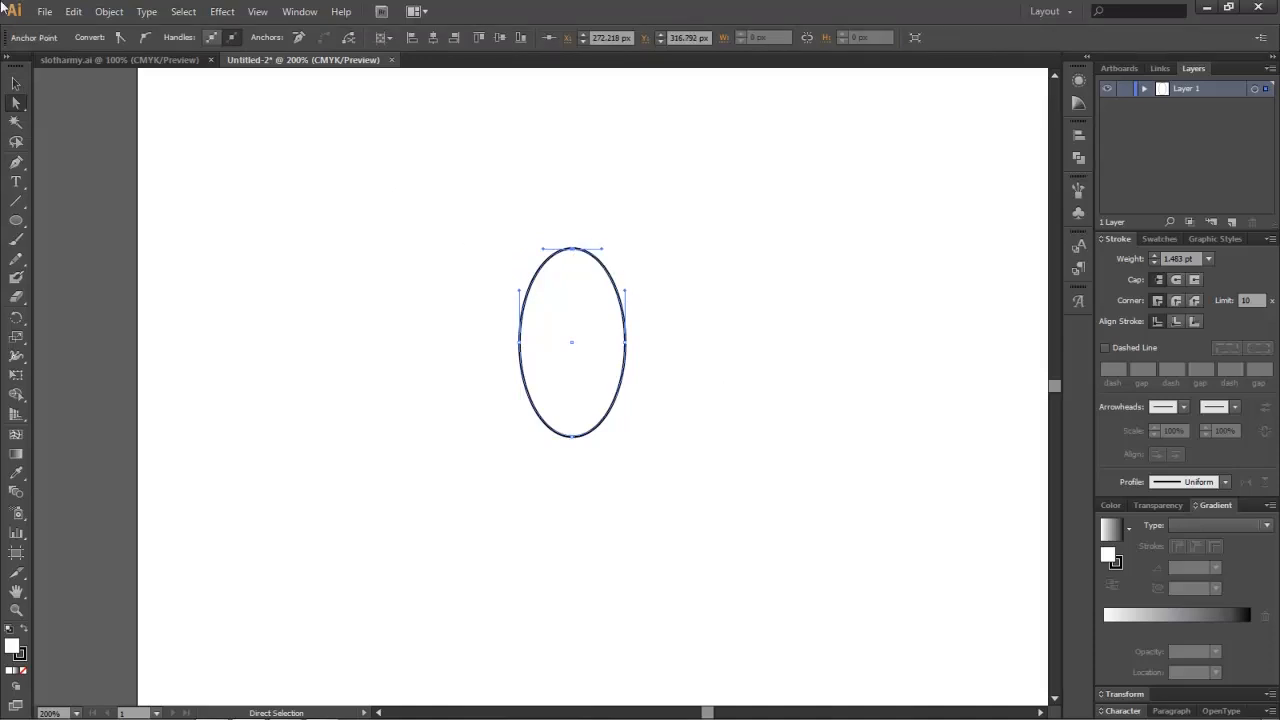
{"action": "left_click", "coordinate": [15, 84]}
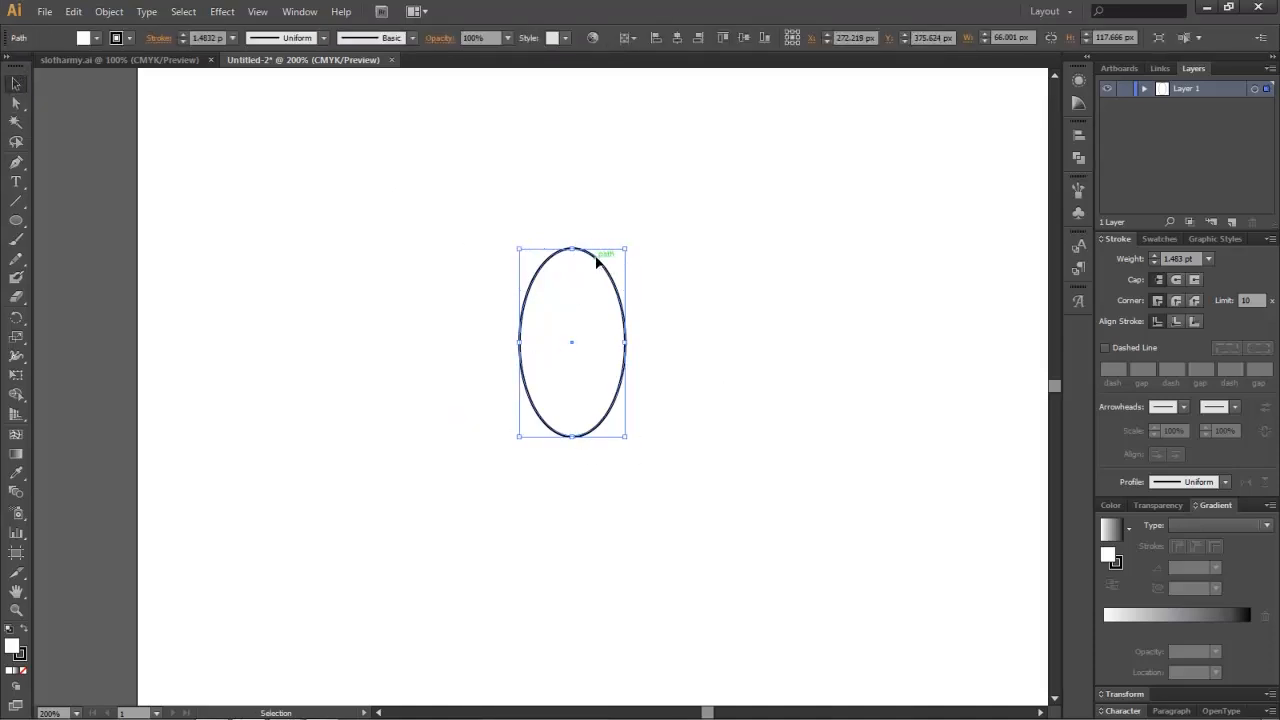
{"action": "left_click", "coordinate": [16, 103]}
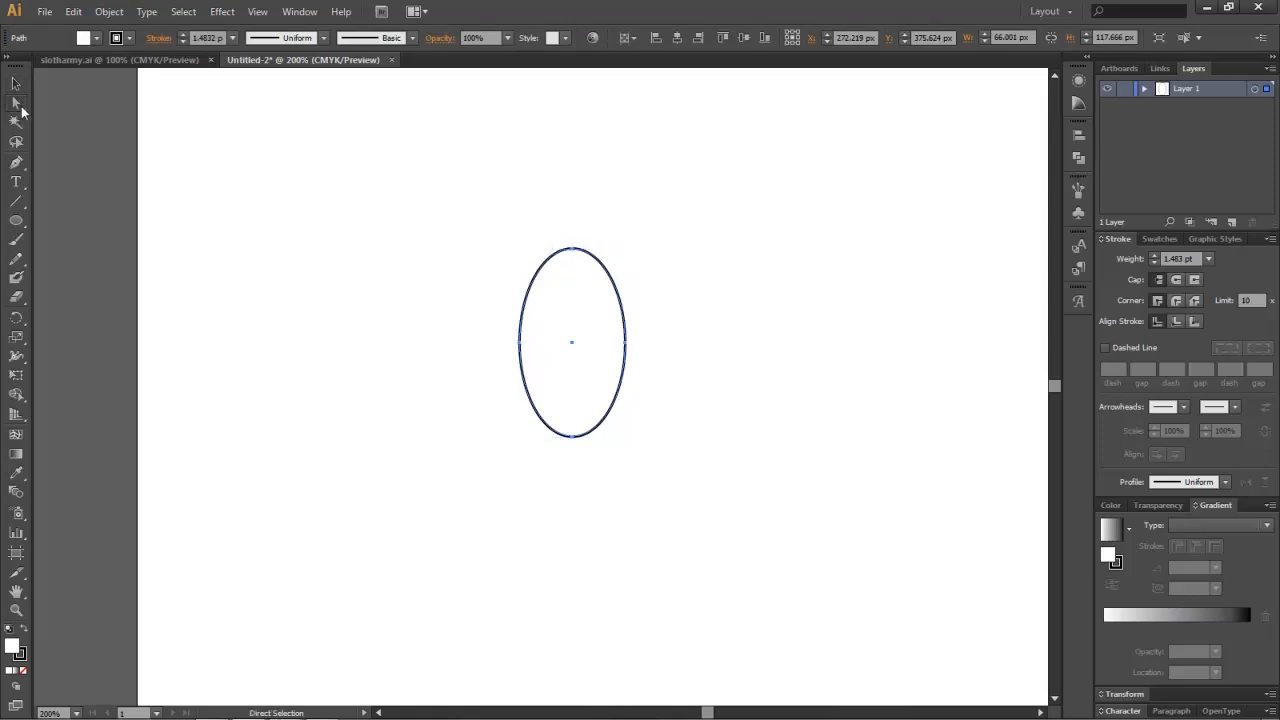
{"action": "left_click", "coordinate": [570, 252]}
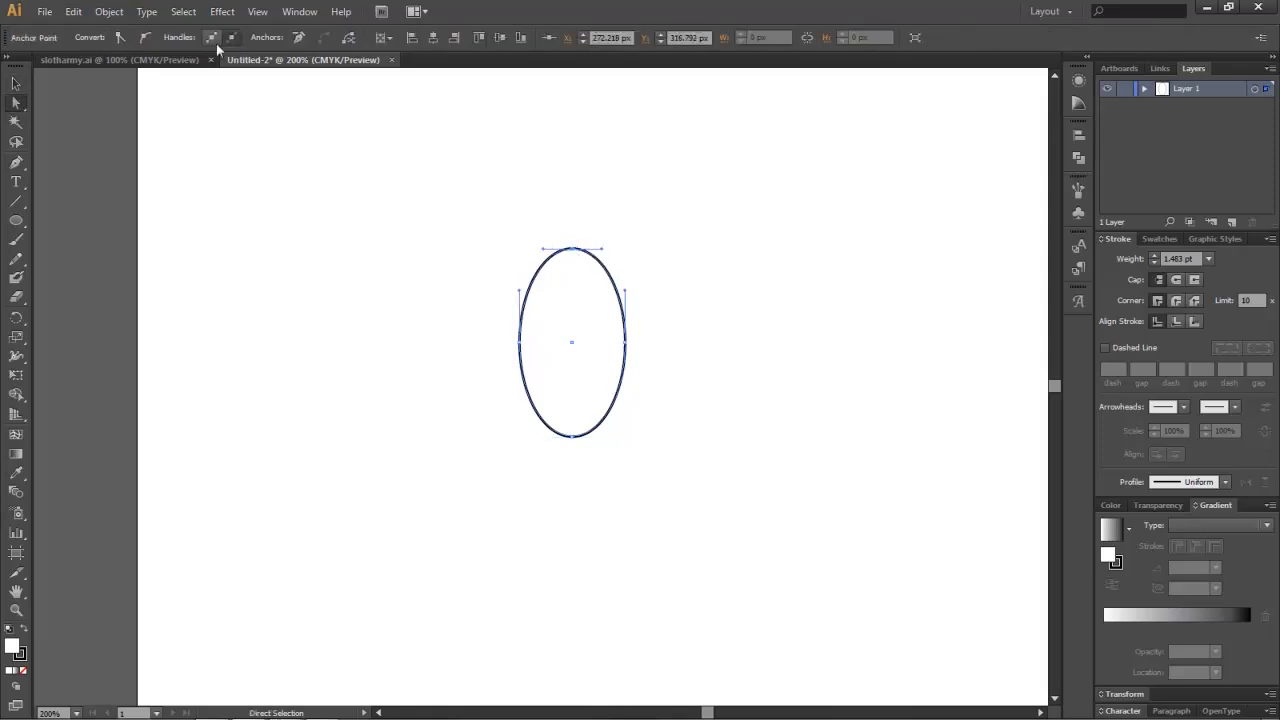
{"action": "left_click", "coordinate": [119, 38]}
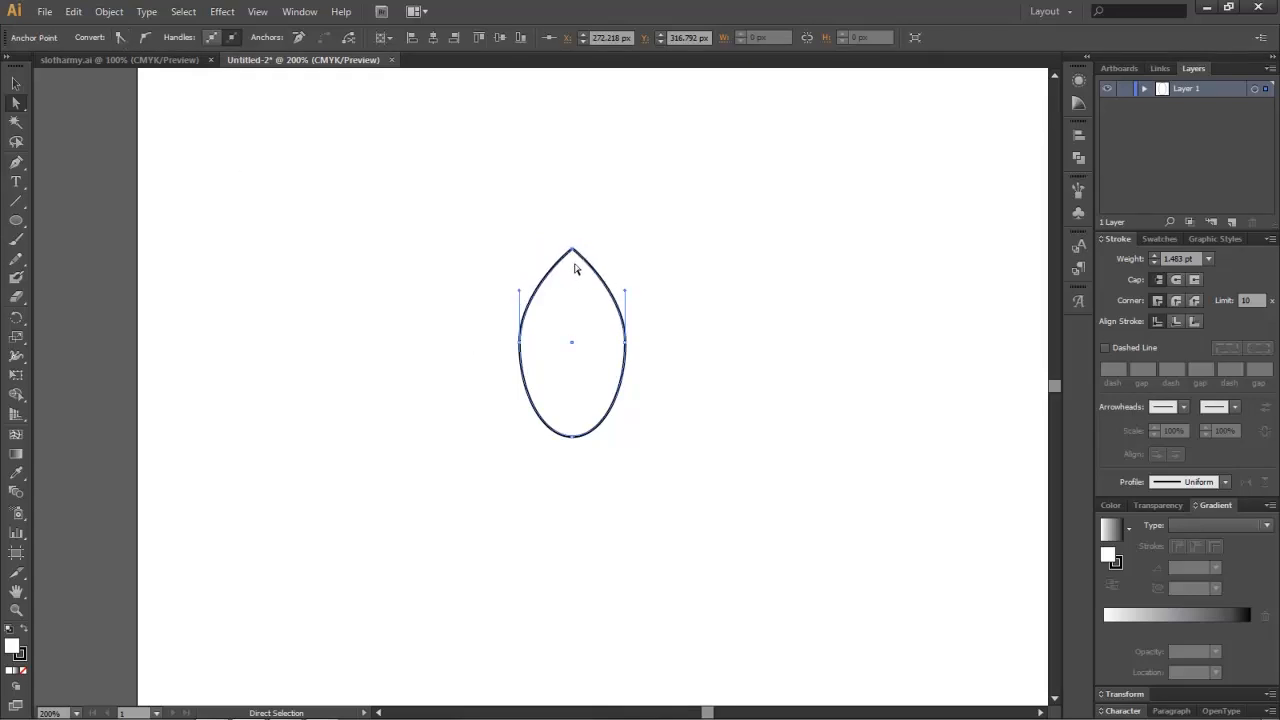
{"action": "left_click", "coordinate": [738, 360]}
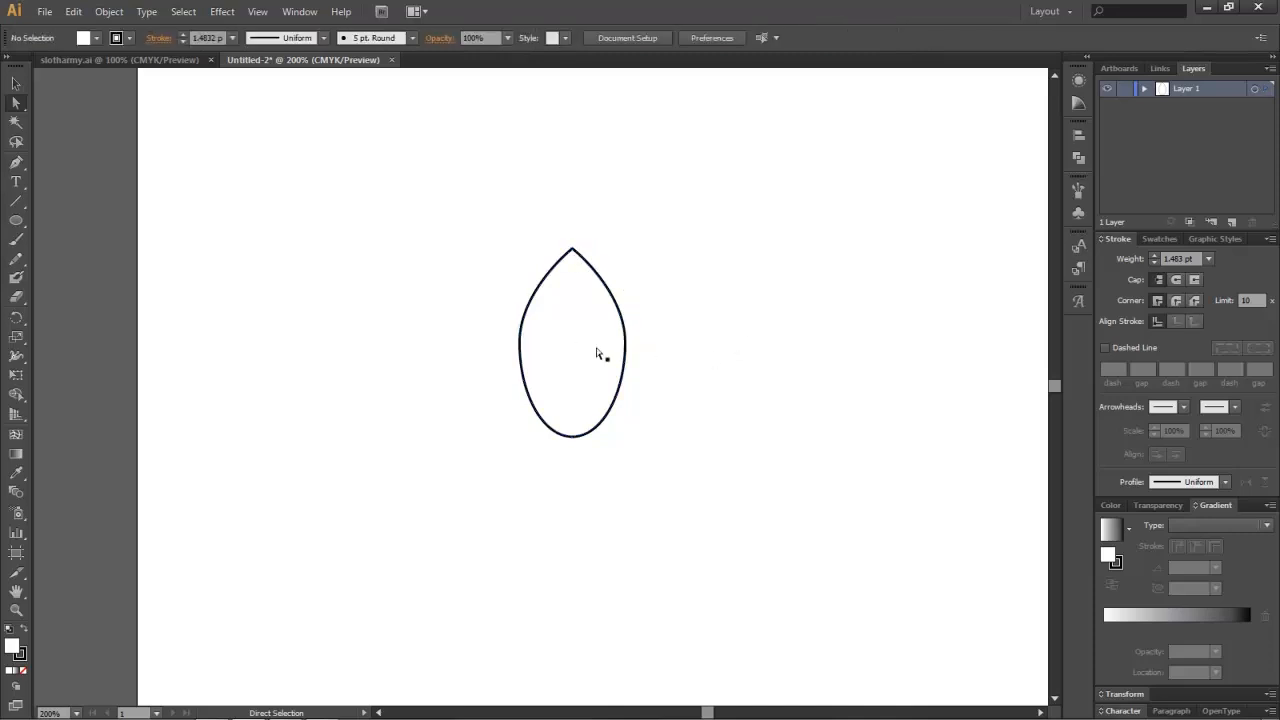
Step: Select the leaf shape and rotate it counter-clockwise so its pointed tip tilts to the left
{"action": "left_click", "coordinate": [12, 86]}
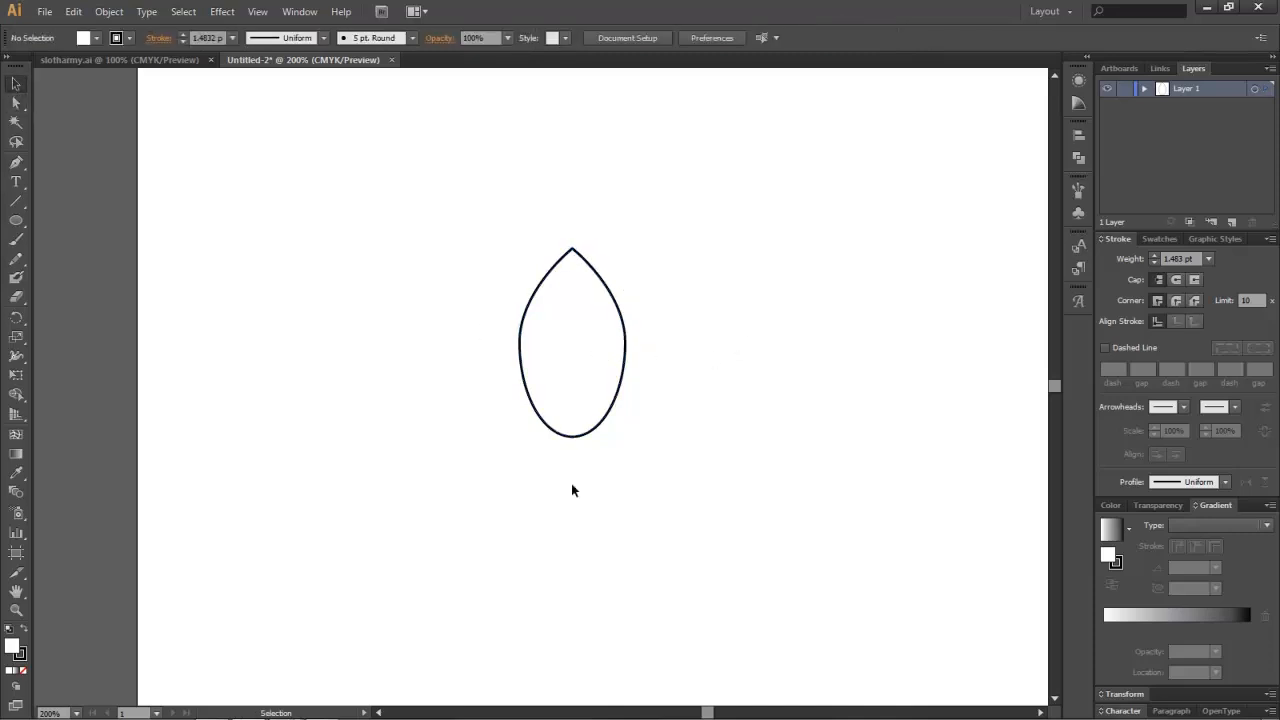
{"action": "left_click", "coordinate": [586, 384]}
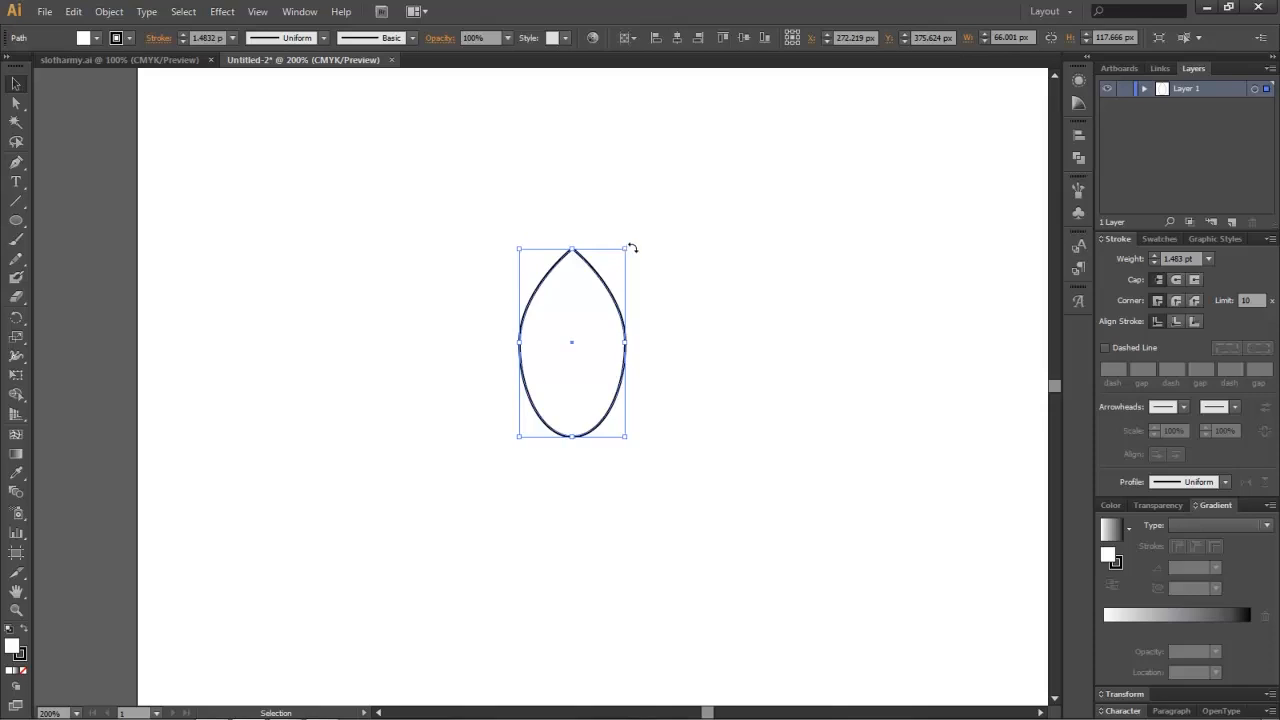
{"action": "left_click_drag", "start_coordinate": [631, 247], "coordinate": [584, 223]}
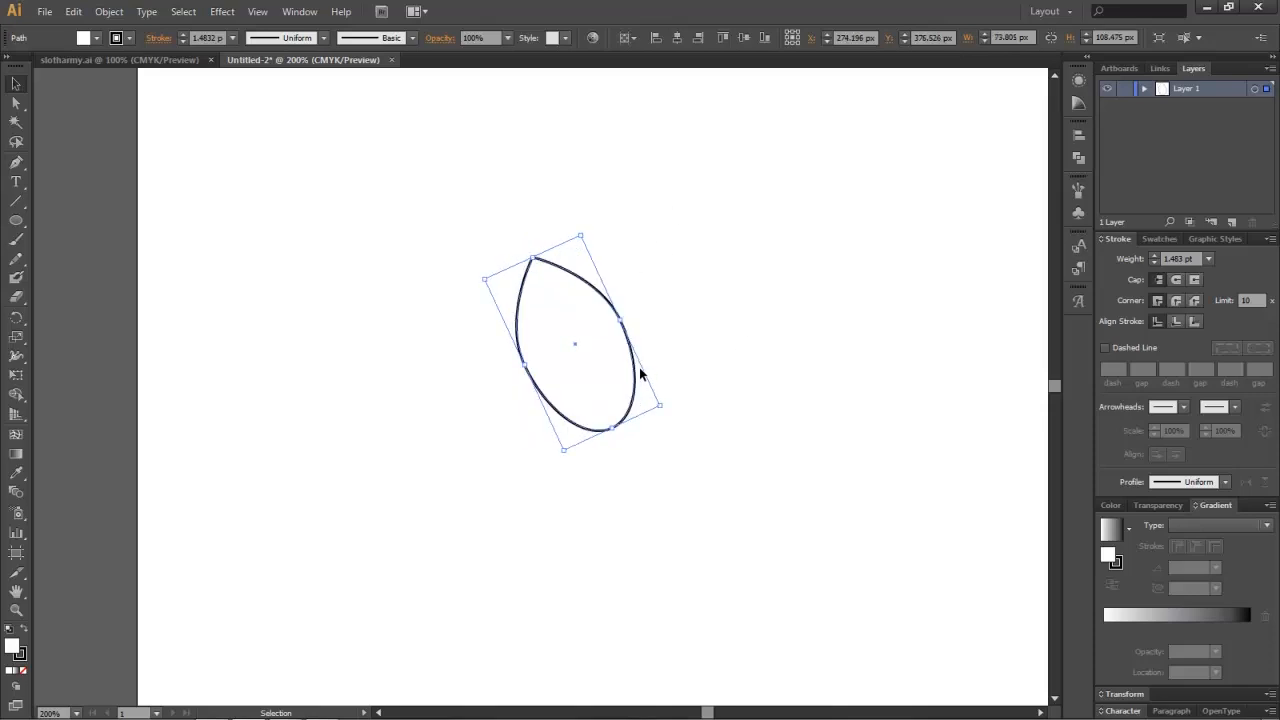
Step: Copy the tilted leaf and paste it in front in the same place, and expand Layer 1 to list its paths
{"action": "key", "text": "a"}
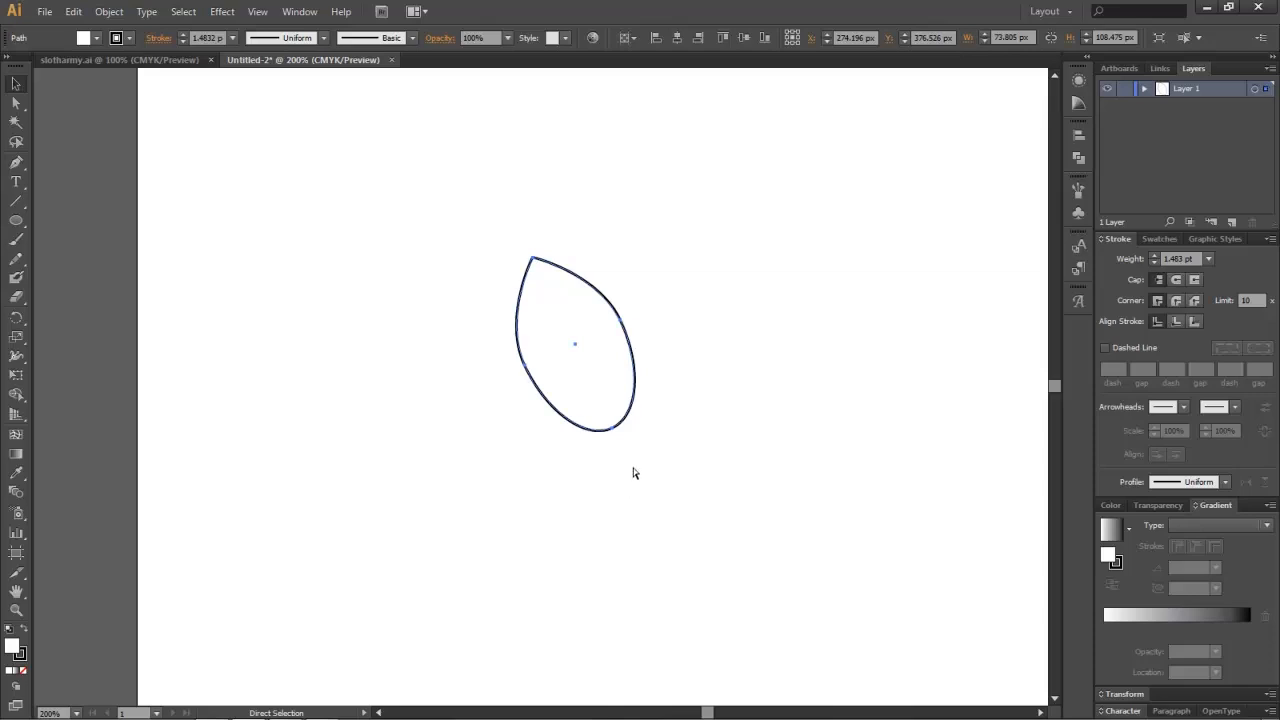
{"action": "left_click", "coordinate": [1144, 88]}
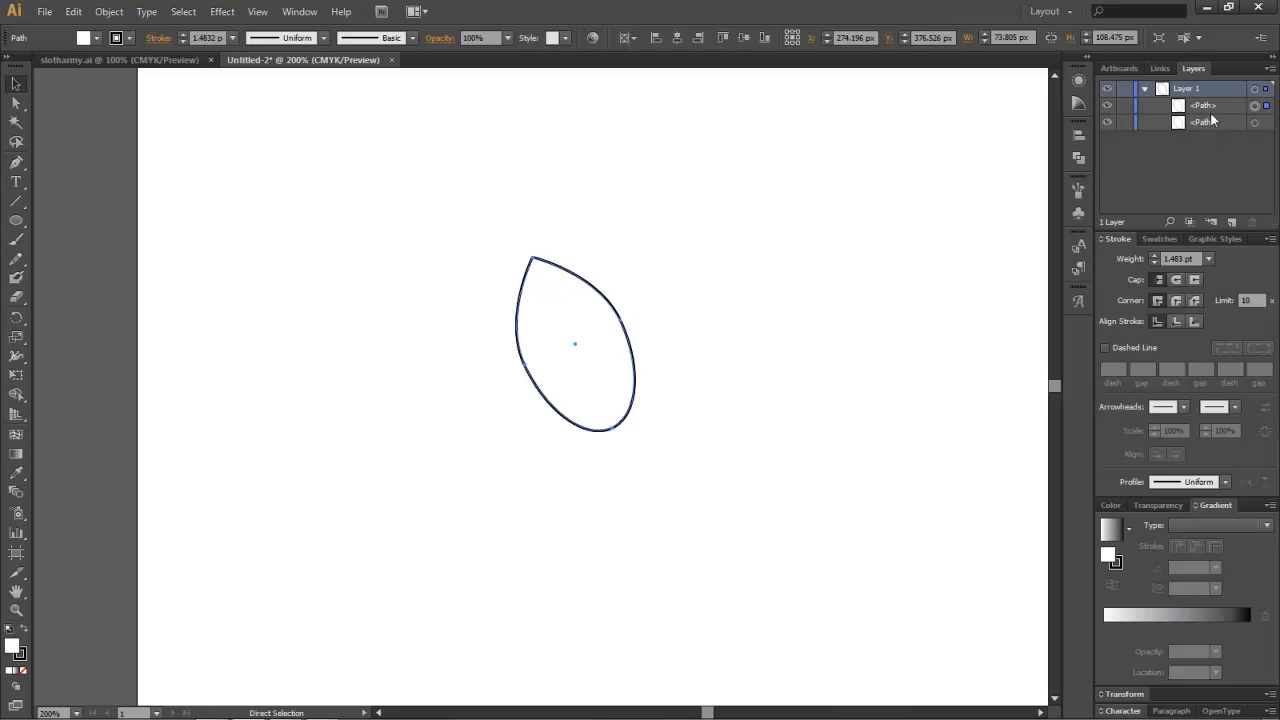
{"action": "key", "text": "v"}
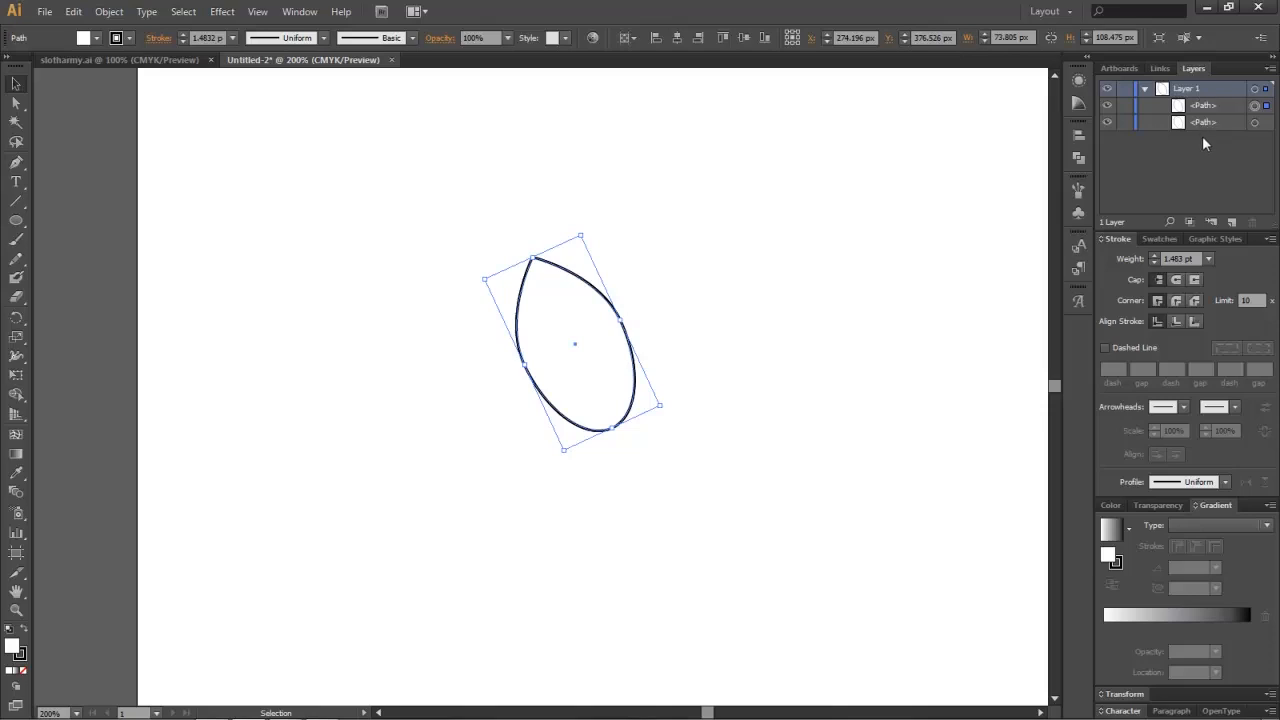
Step: Add five new empty layers above Layer 1
{"action": "left_click", "coordinate": [1231, 222]}
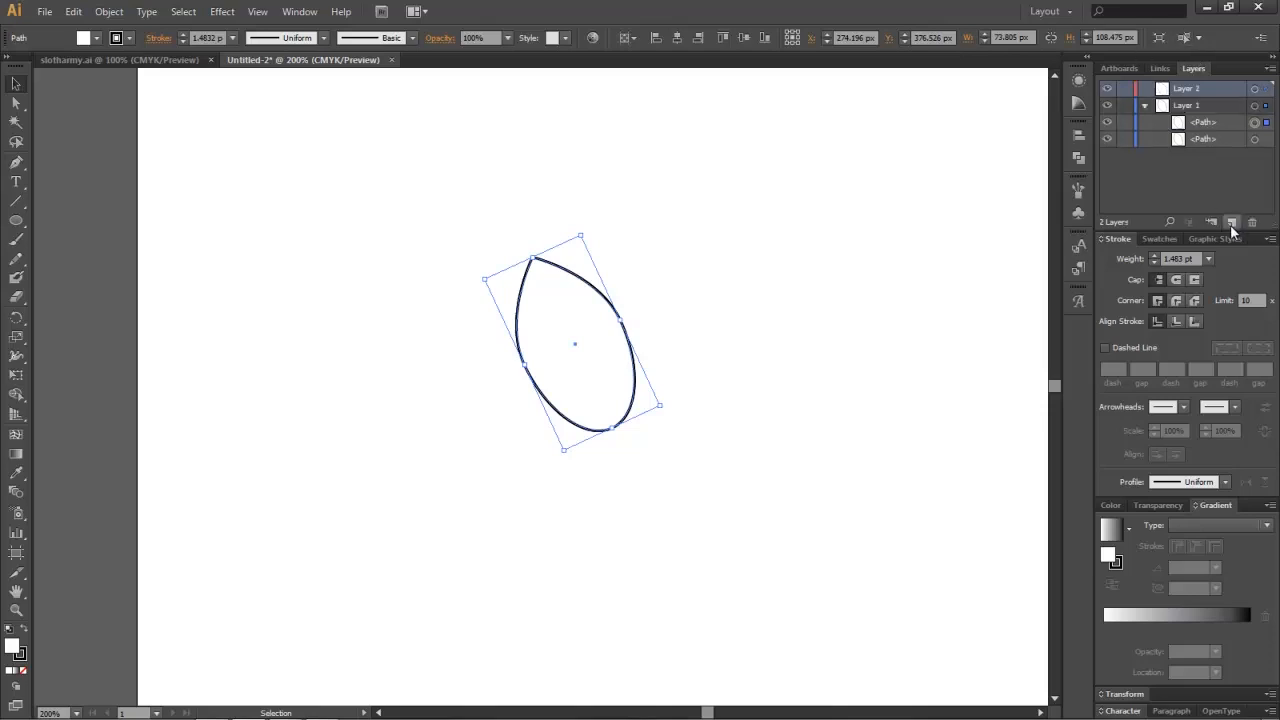
{"action": "left_click", "coordinate": [1231, 222]}
{"action": "left_click", "coordinate": [1231, 222]}
{"action": "left_click", "coordinate": [1231, 222]}
{"action": "left_click", "coordinate": [1231, 222]}
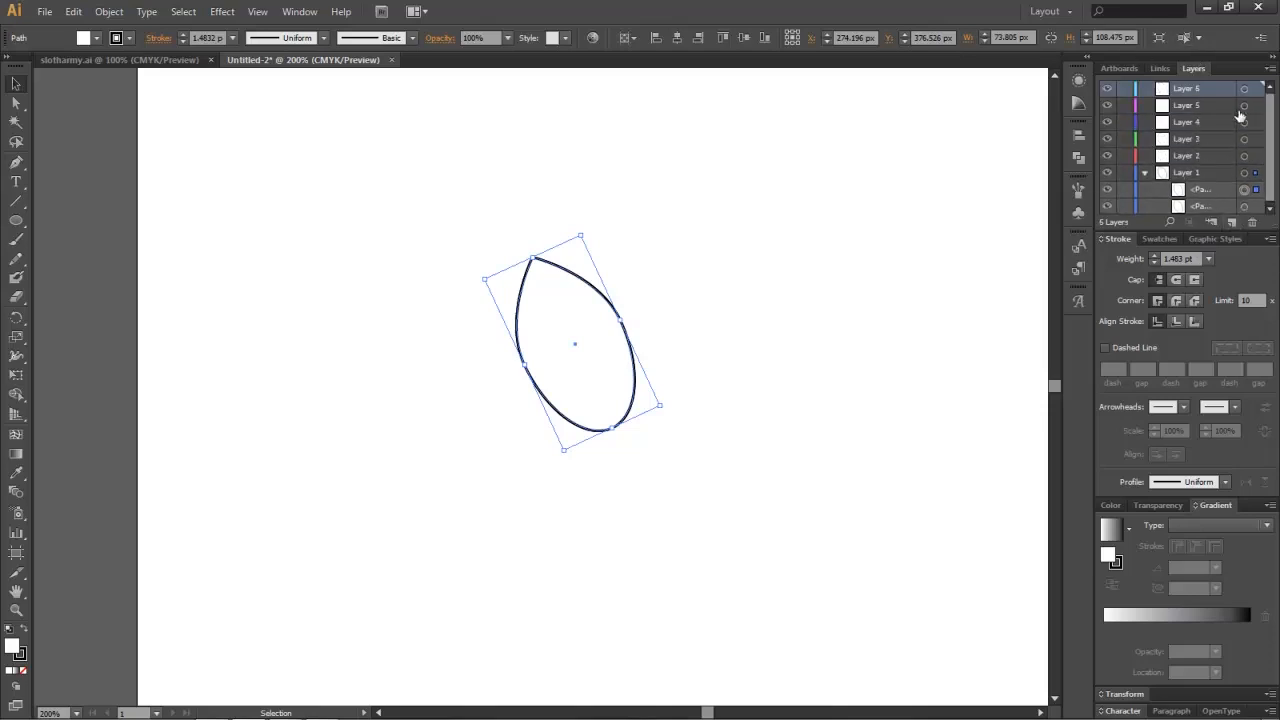
Step: Delete the five empty layers above Layer 1
{"action": "left_click", "coordinate": [1252, 223]}
{"action": "left_click", "coordinate": [1252, 223]}
{"action": "left_click", "coordinate": [1252, 223]}
{"action": "left_click", "coordinate": [1252, 223]}
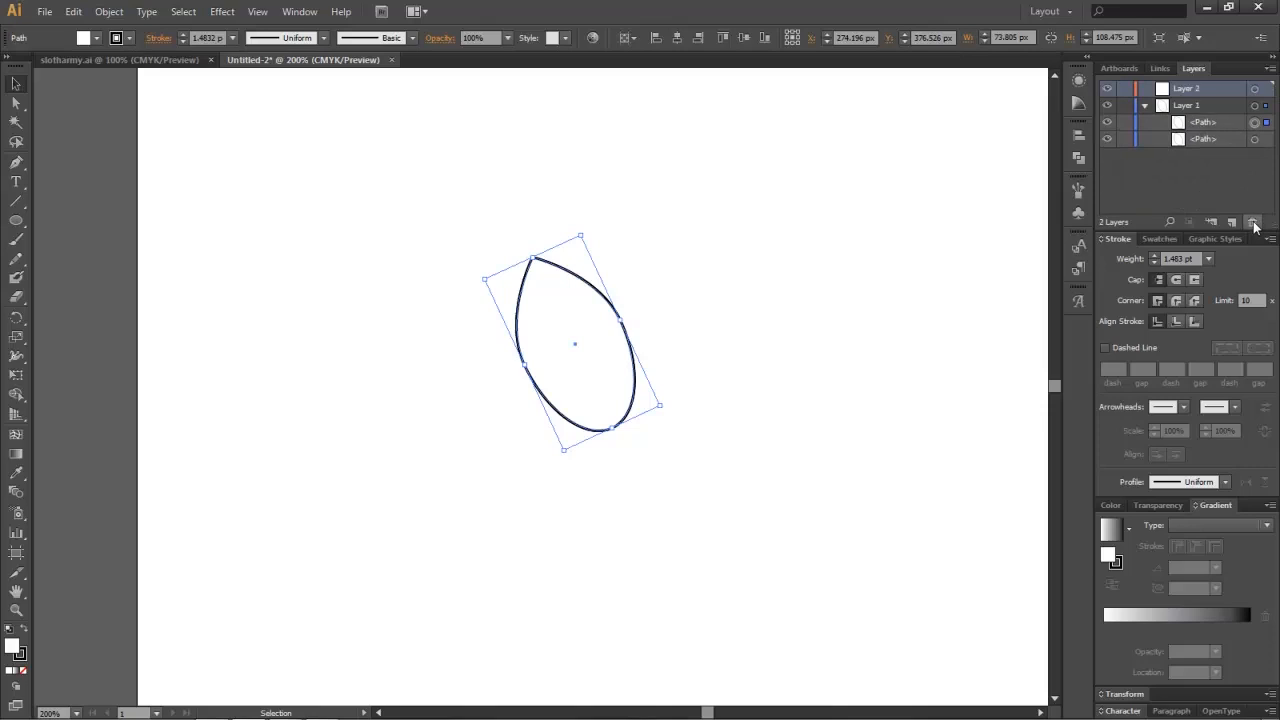
{"action": "left_click", "coordinate": [1254, 224]}
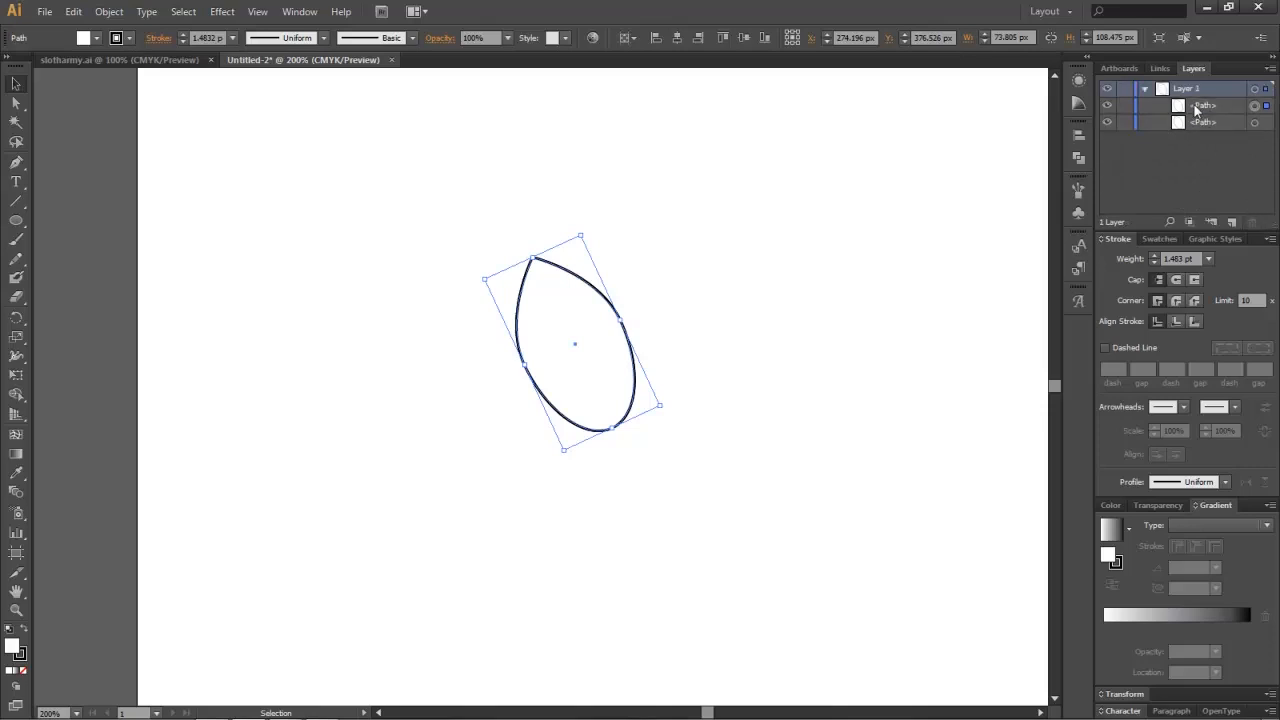
{"action": "left_click", "coordinate": [1198, 108]}
{"action": "left_click", "coordinate": [1195, 91]}
{"action": "left_click", "coordinate": [1203, 108]}
{"action": "left_click", "coordinate": [1202, 122]}
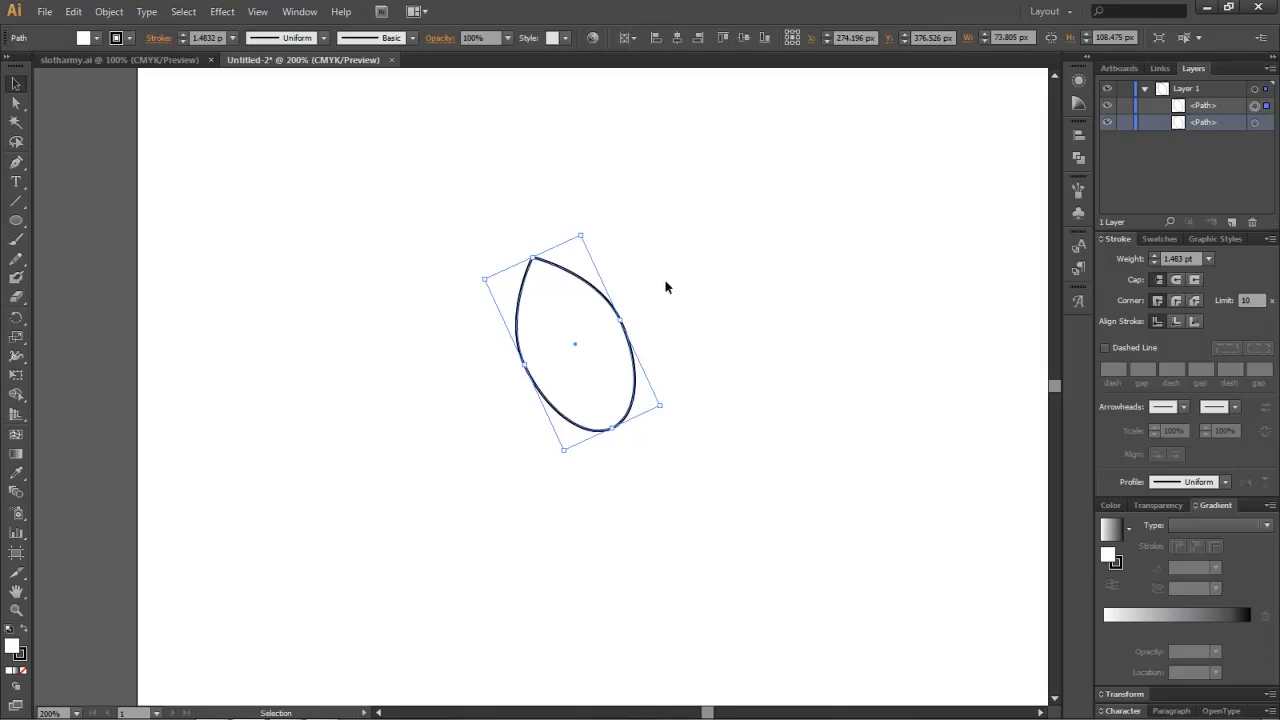
Step: Reflect the copied leaf across the vertical axis, comparing the horizontal axis in the preview first
{"action": "right_click", "coordinate": [583, 326]}
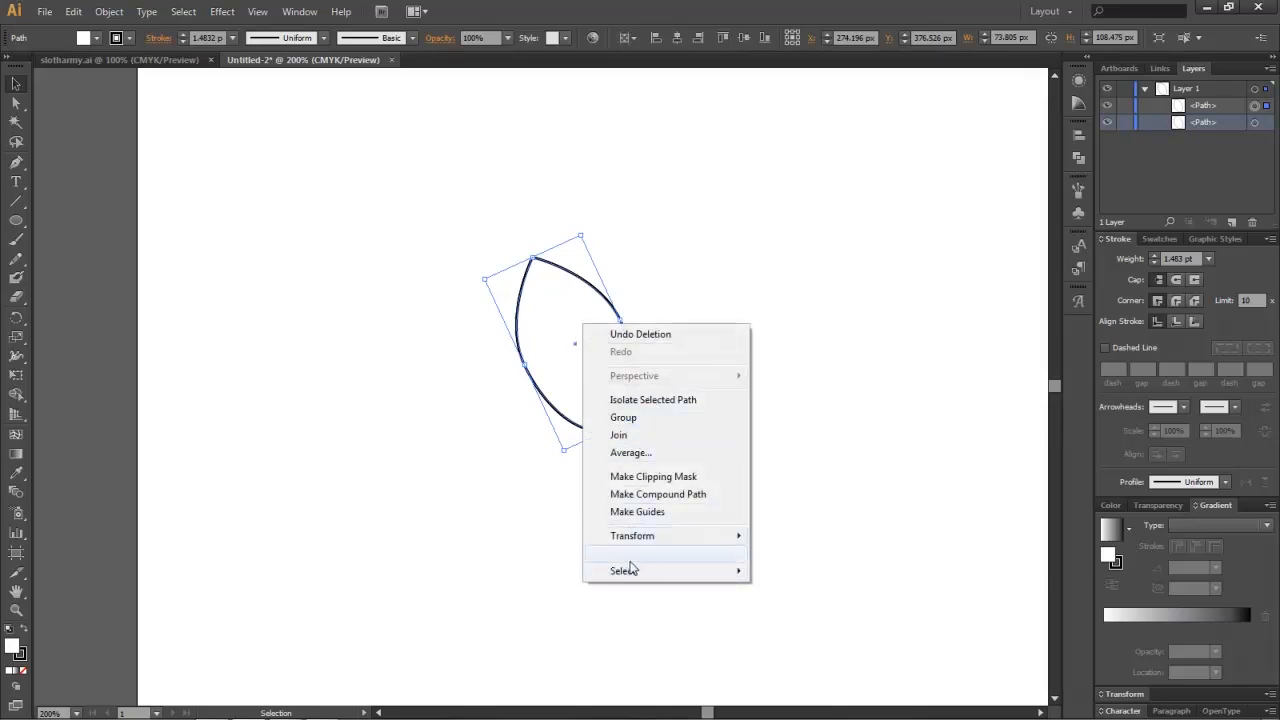
{"action": "mouse_move", "coordinate": [677, 536]}
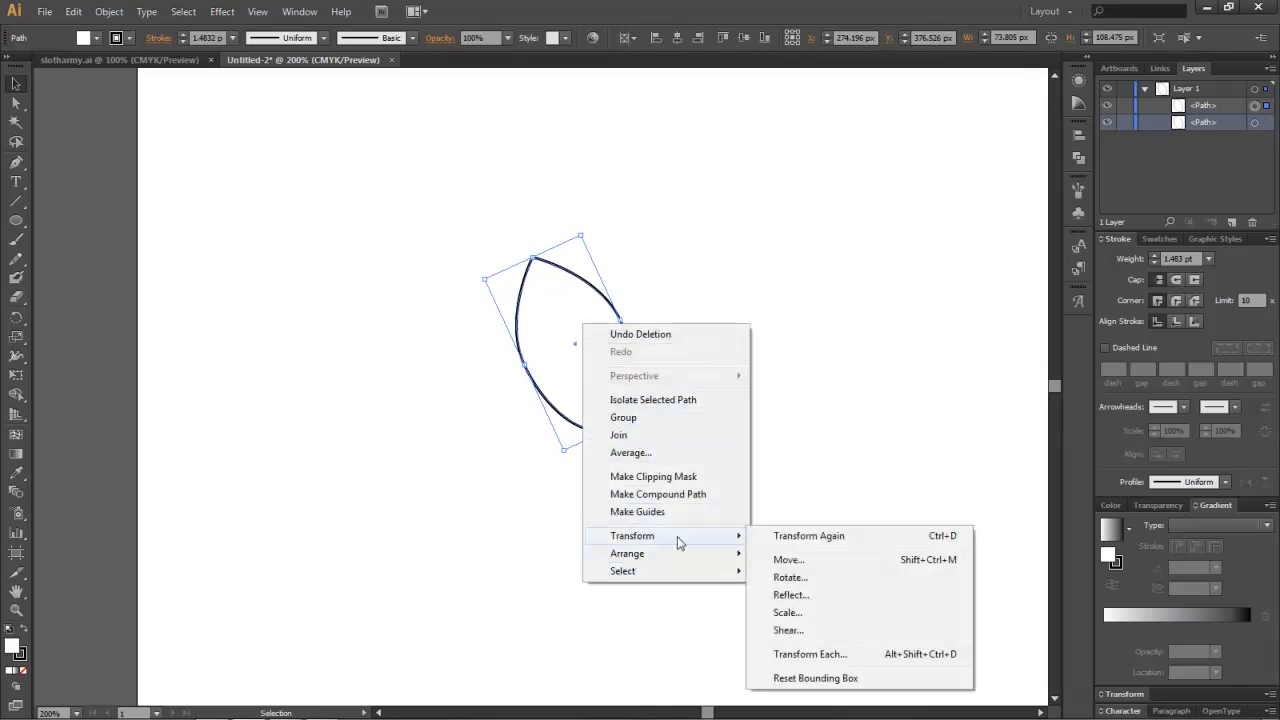
{"action": "left_click", "coordinate": [808, 594]}
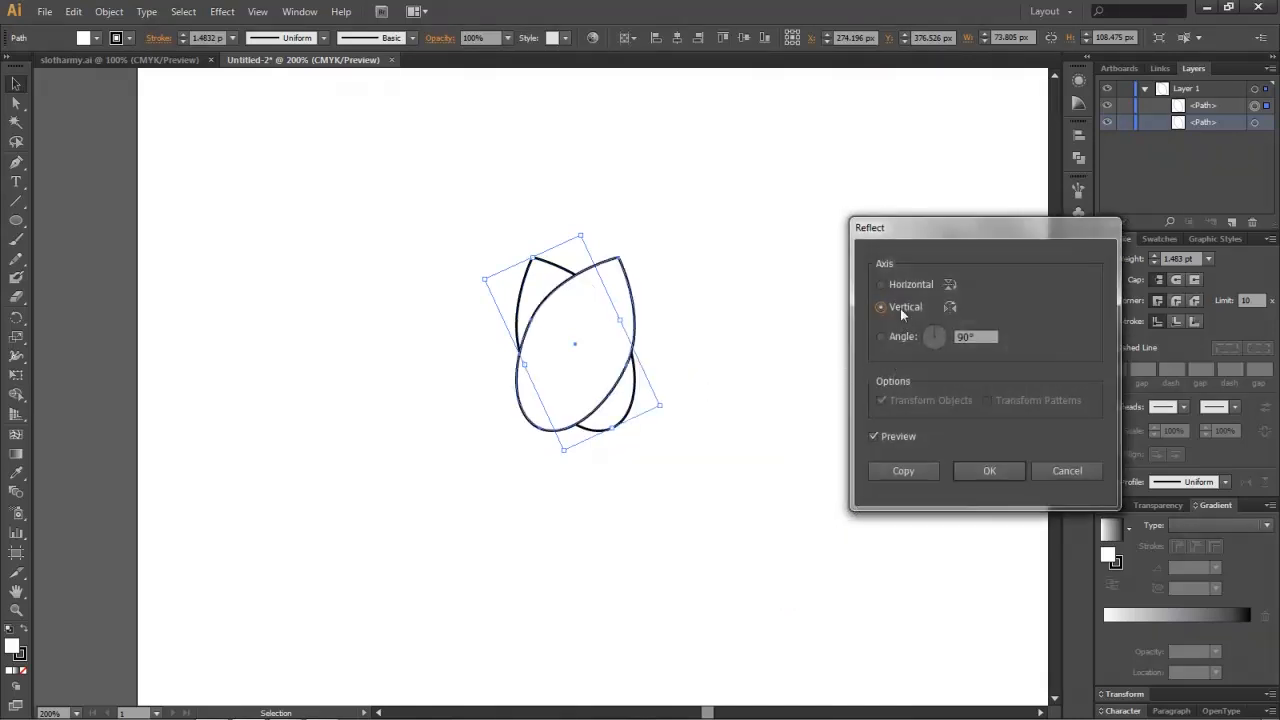
{"action": "left_click", "coordinate": [882, 284]}
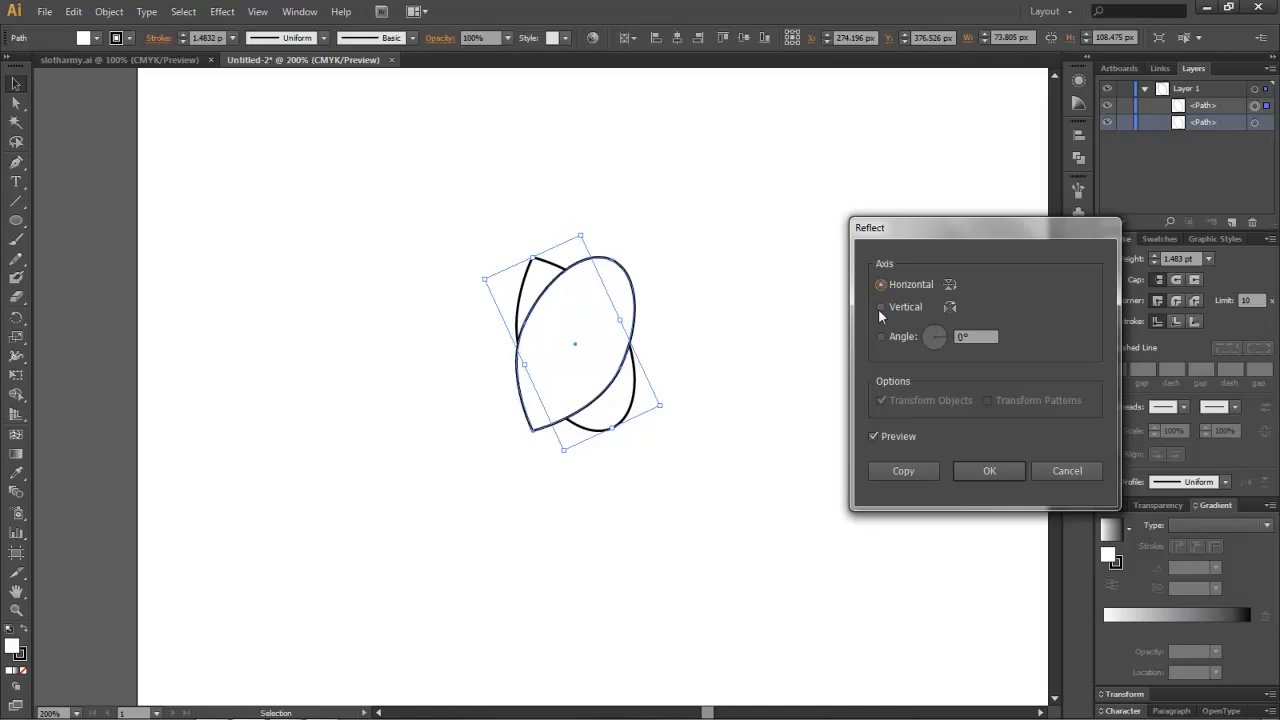
{"action": "left_click", "coordinate": [881, 306]}
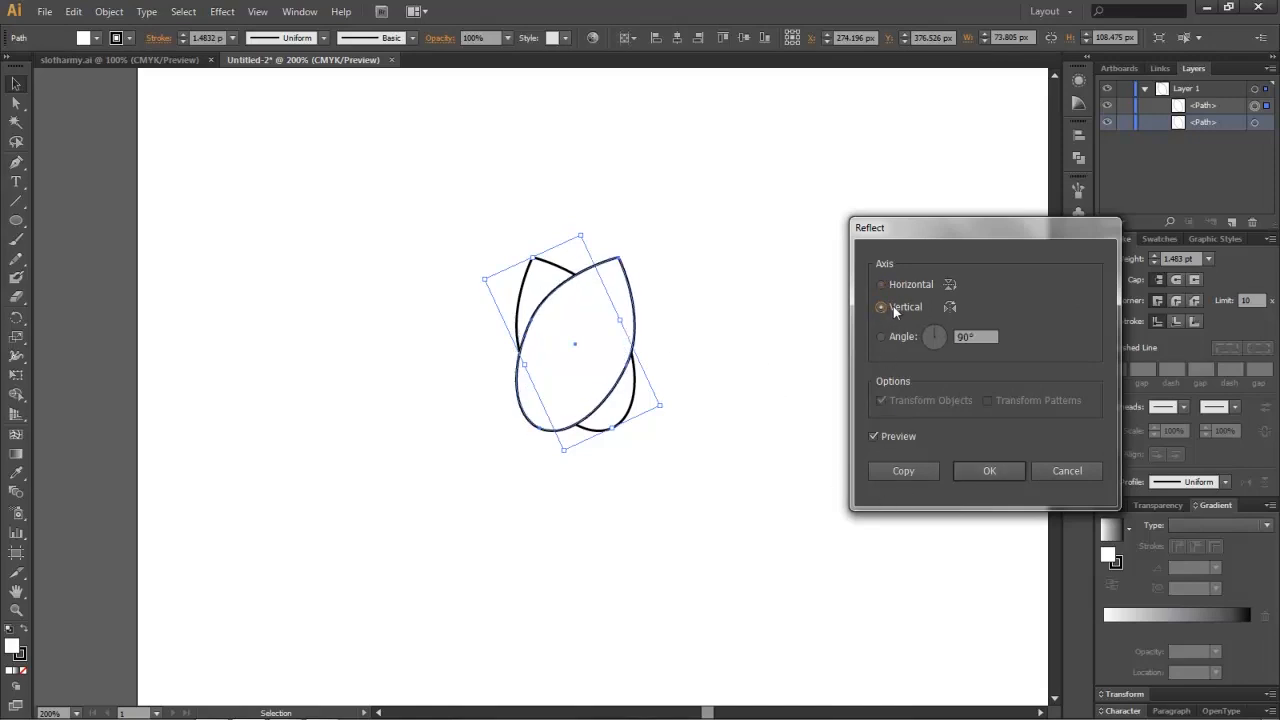
{"action": "left_click", "coordinate": [990, 470]}
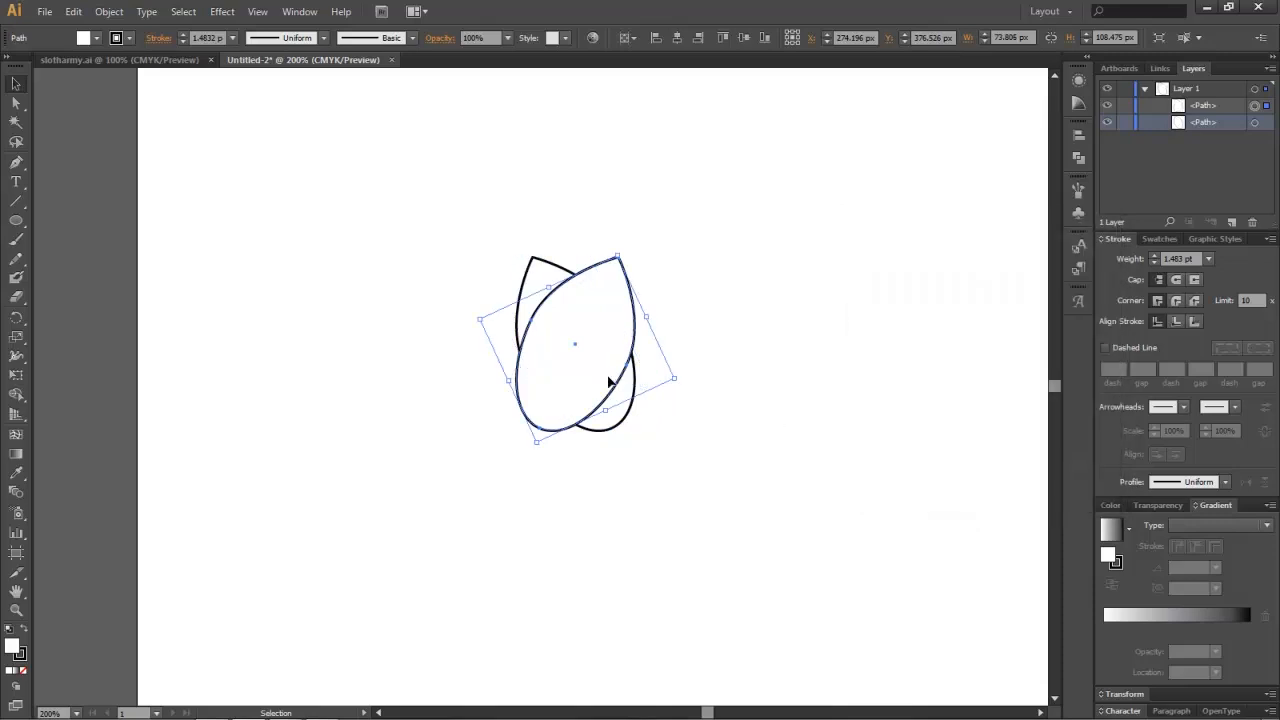
Step: Nudge the reflected leaf 30 px to the right so the two leaves form a tulip shape, and deselect it
{"action": "key", "text": "shift+Right"}
{"action": "key", "text": "shift+Right"}
{"action": "key", "text": "shift+Right"}
{"action": "key", "text": "shift+Right"}
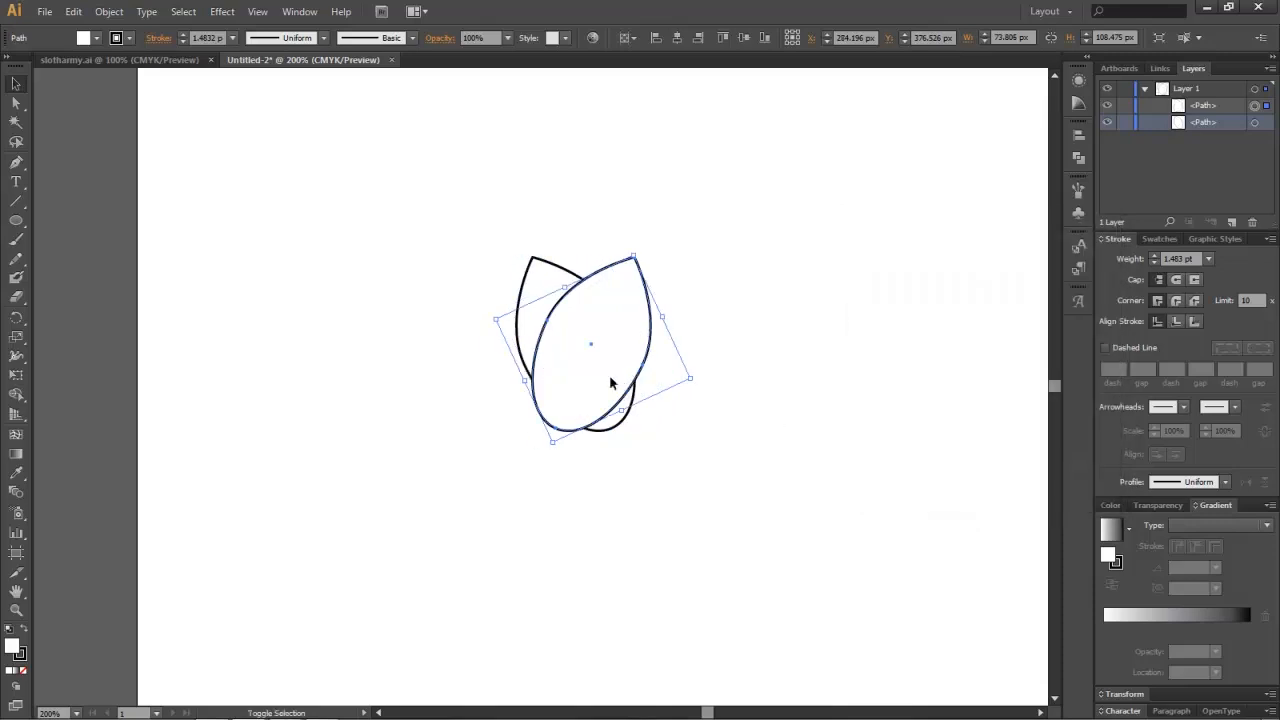
{"action": "key", "text": "shift+Left"}
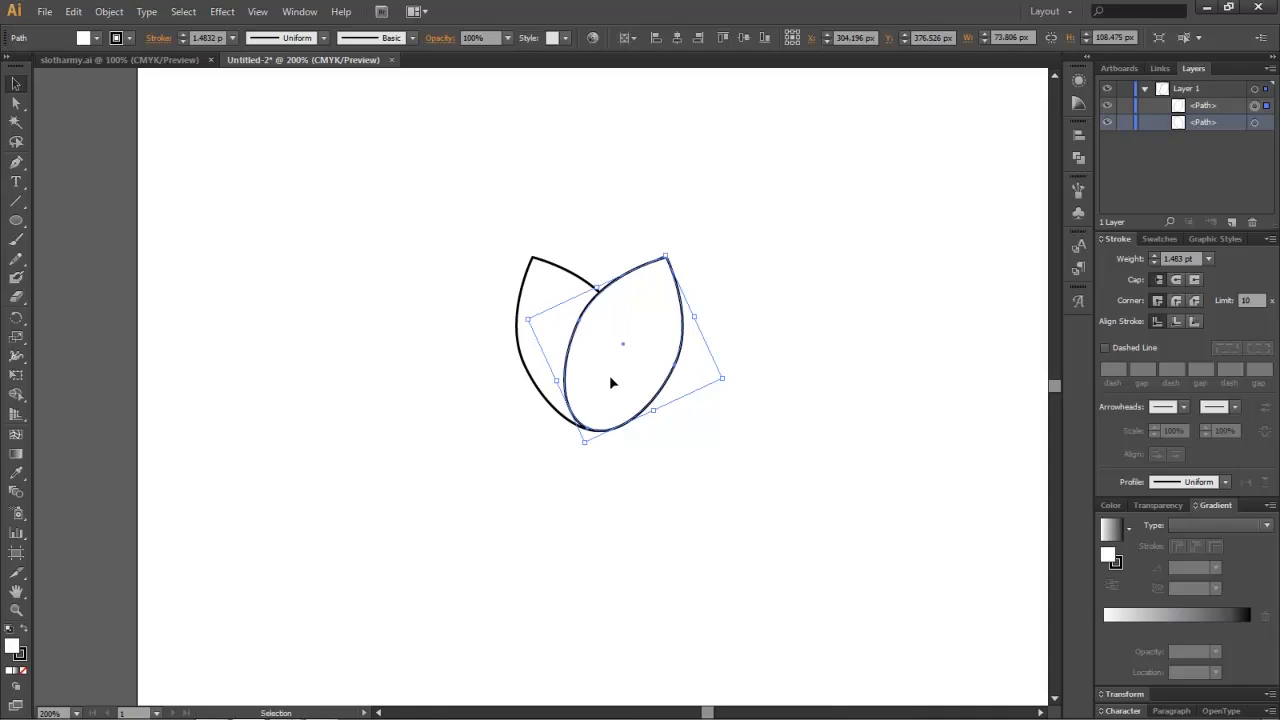
{"action": "left_click", "coordinate": [620, 487]}
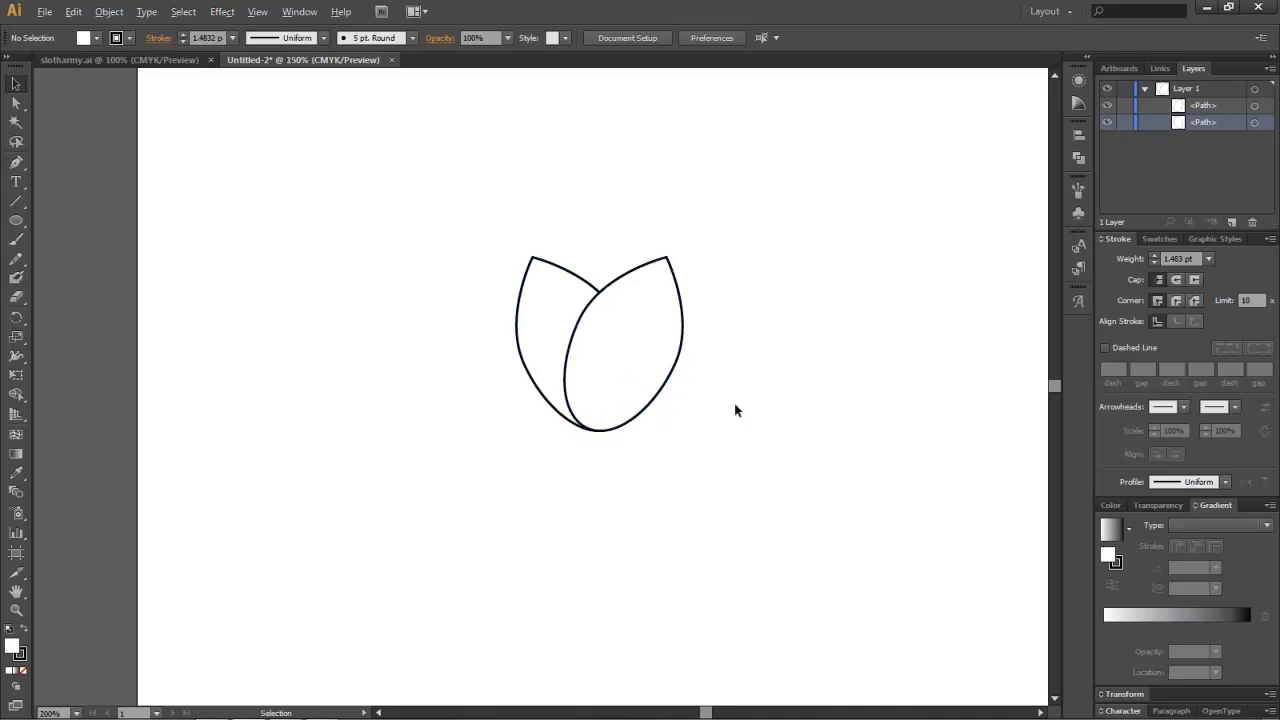
Step: Reset the bounding box of the two selected leaves, and scale them down to about 43 × 45 px near the page's top centre
{"action": "scroll", "coordinate": [736, 410], "scroll_direction": "down", "scroll_amount": 5}
{"action": "scroll", "coordinate": [736, 416], "scroll_direction": "up", "scroll_amount": 2}
{"action": "scroll", "coordinate": [705, 400], "scroll_direction": "right", "scroll_amount": 2}
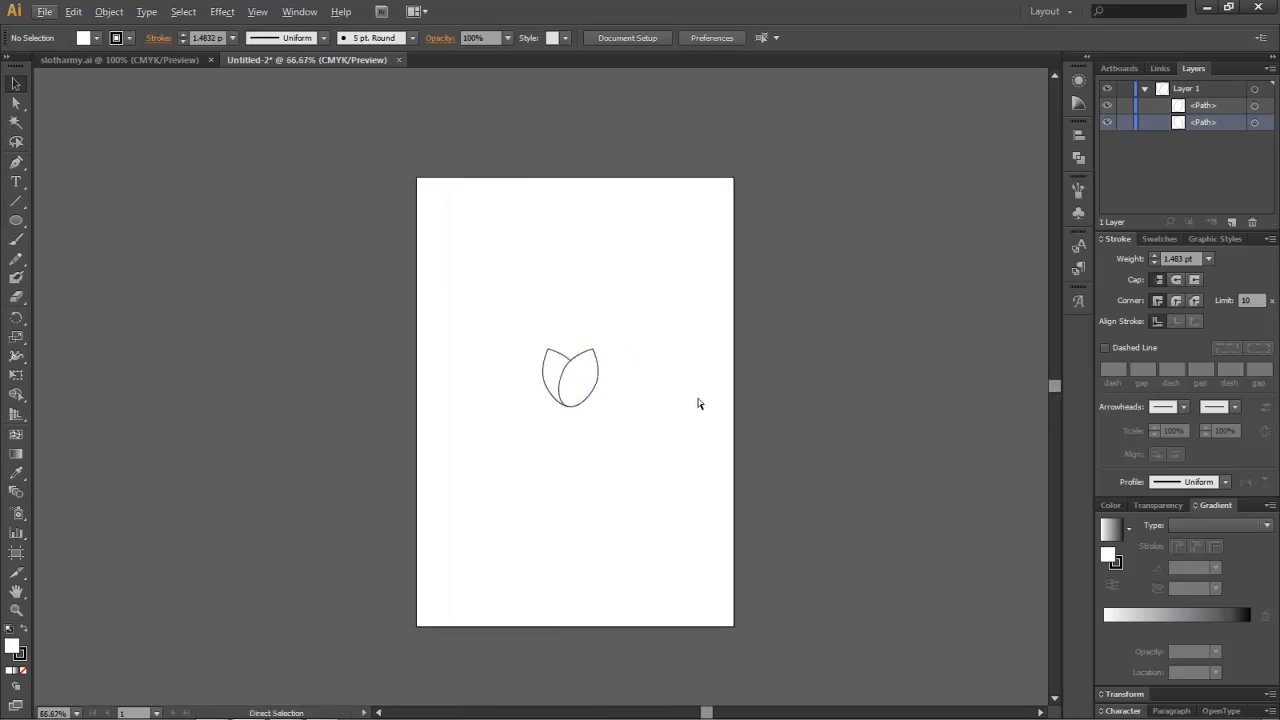
{"action": "scroll", "coordinate": [547, 400], "scroll_direction": "down", "scroll_amount": 4}
{"action": "scroll", "coordinate": [550, 400], "scroll_direction": "up", "scroll_amount": 6}
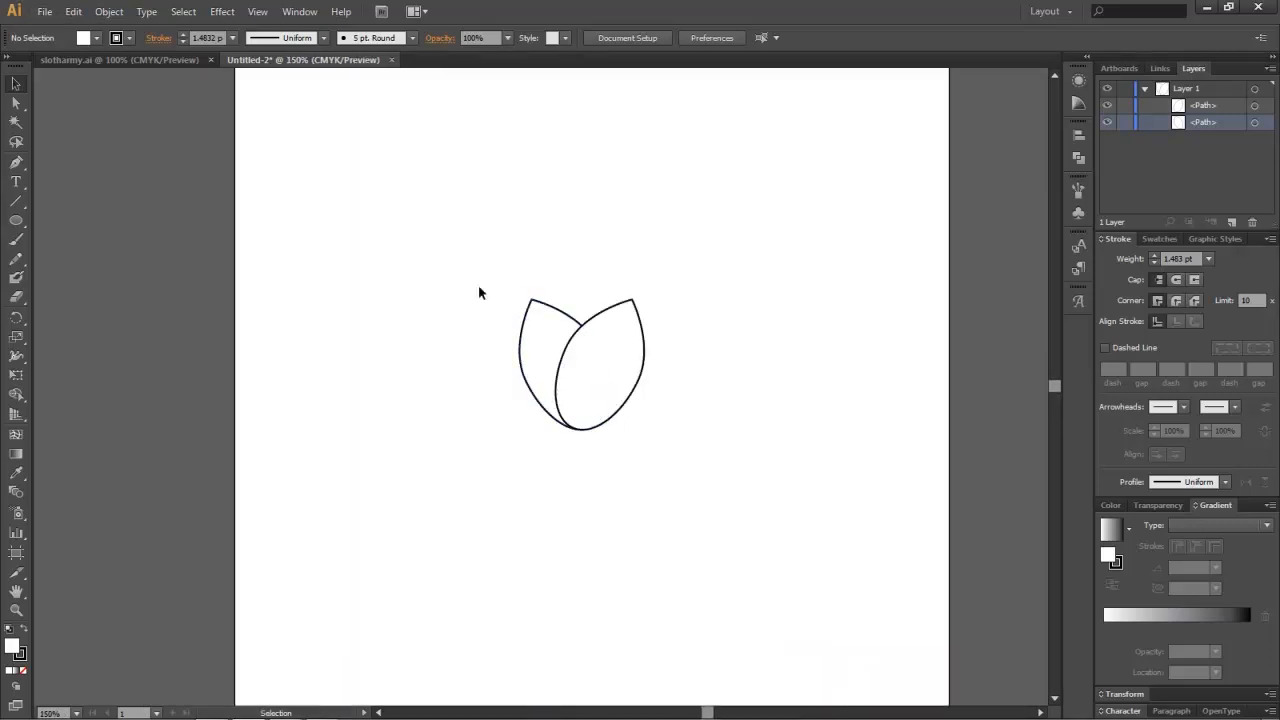
{"action": "left_click_drag", "start_coordinate": [471, 242], "coordinate": [726, 494]}
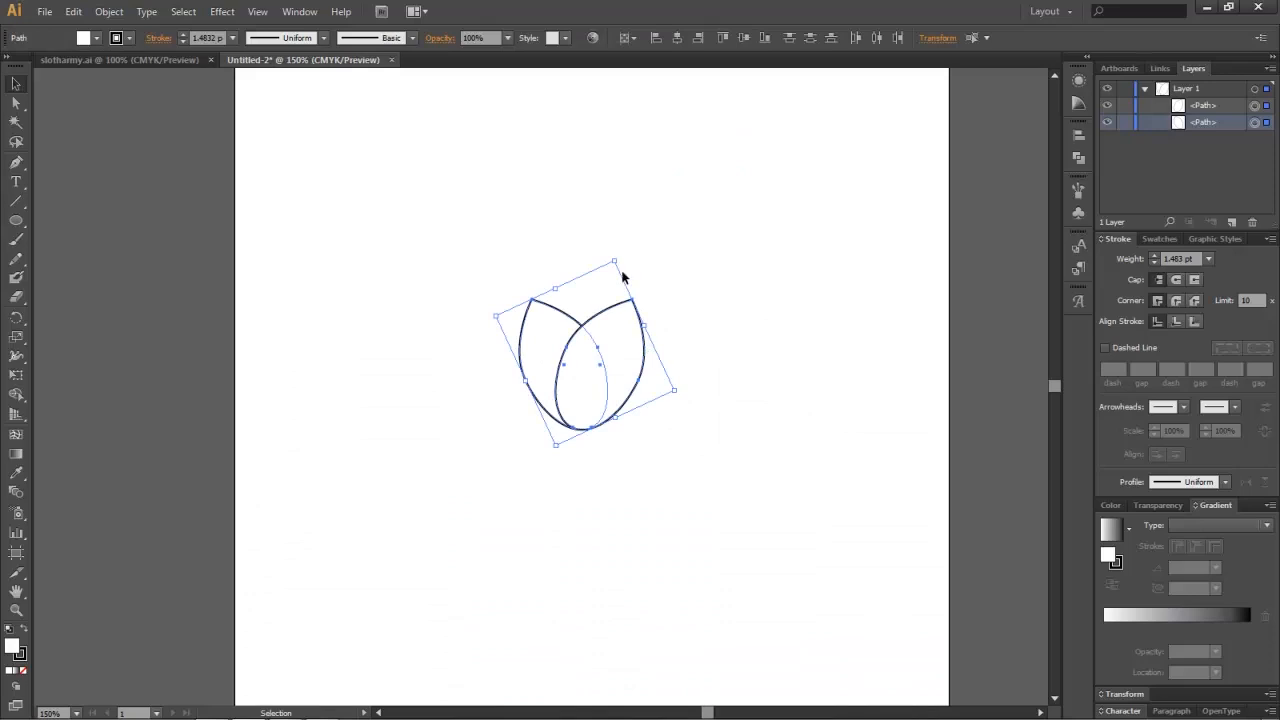
{"action": "right_click", "coordinate": [612, 341]}
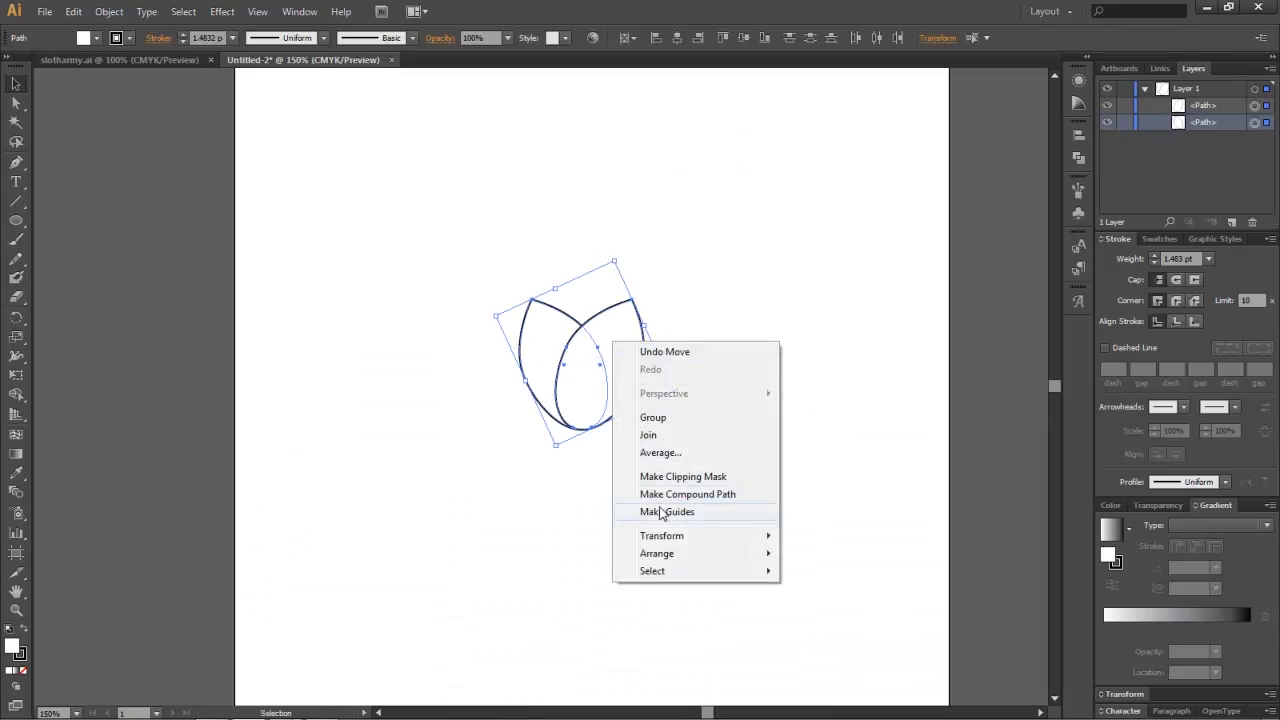
{"action": "mouse_move", "coordinate": [659, 540]}
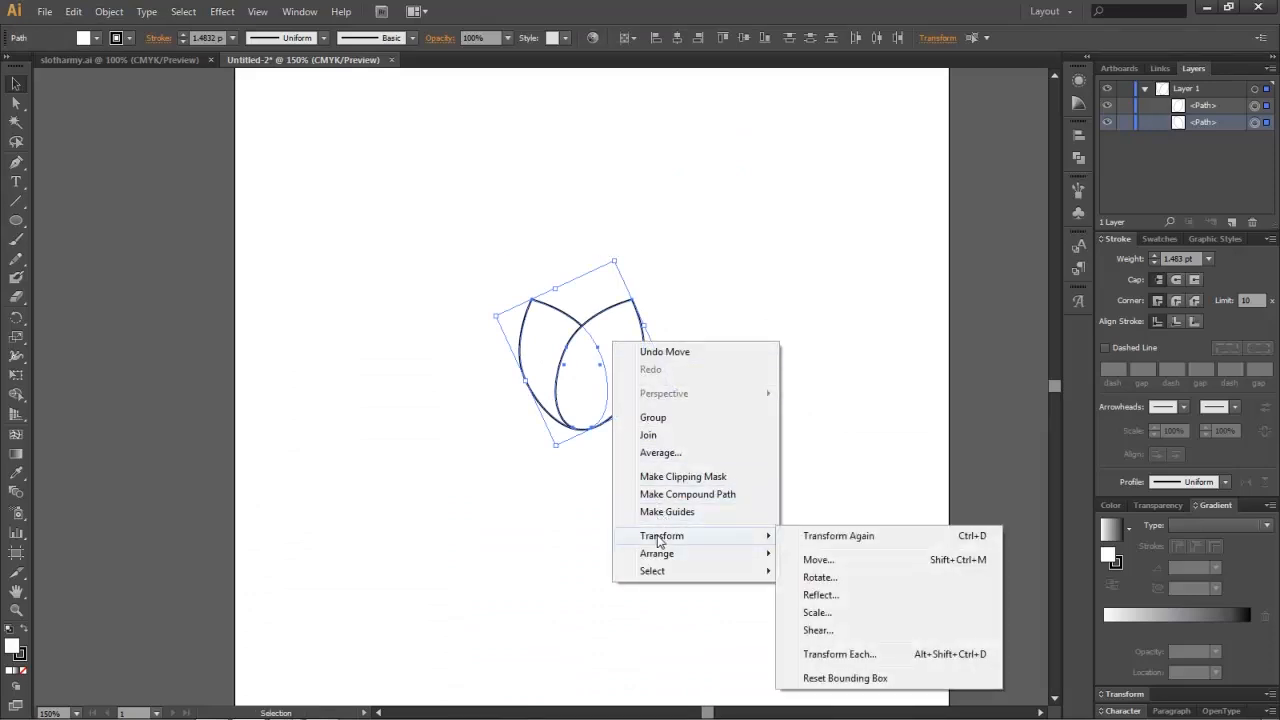
{"action": "left_click", "coordinate": [821, 679]}
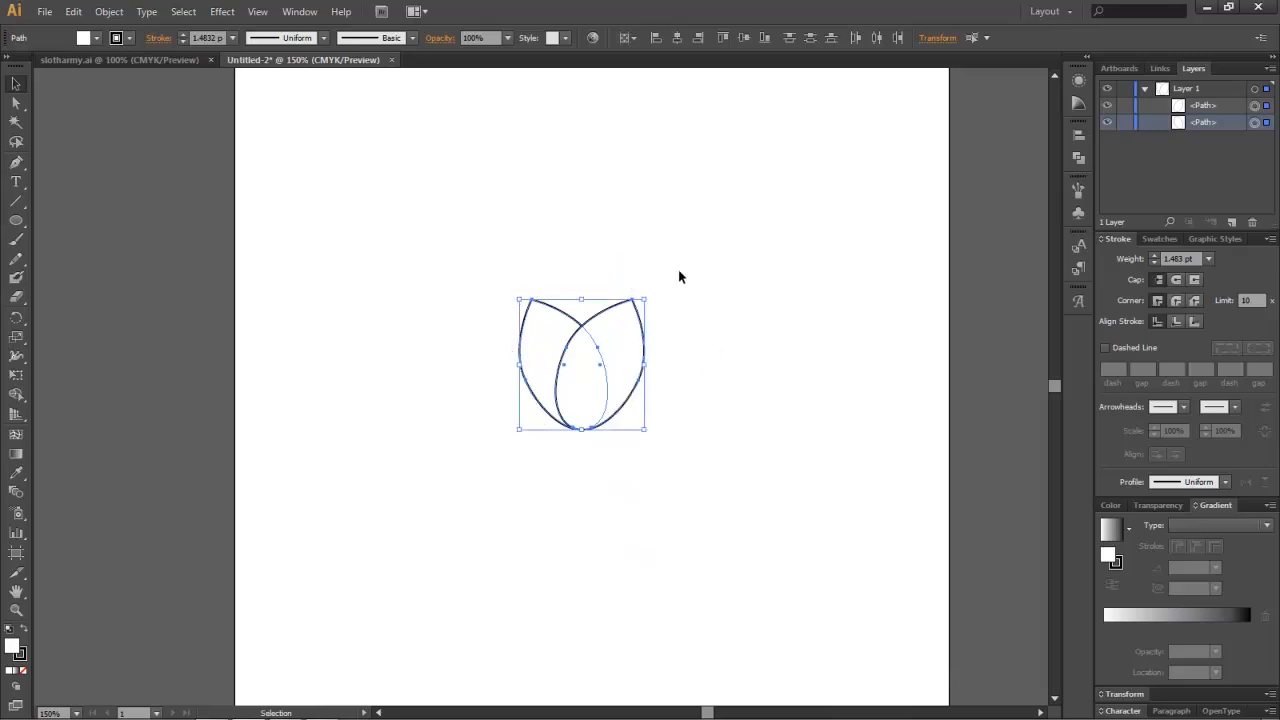
{"action": "mouse_move", "coordinate": [648, 298]}
{"action": "left_mouse_down"}
{"action": "mouse_move", "coordinate": [622, 308]}
{"action": "mouse_move", "coordinate": [608, 337]}
{"action": "mouse_move", "coordinate": [618, 208]}
{"action": "left_mouse_up"}
{"action": "scroll", "coordinate": [637, 370], "scroll_direction": "down", "scroll_amount": 2}
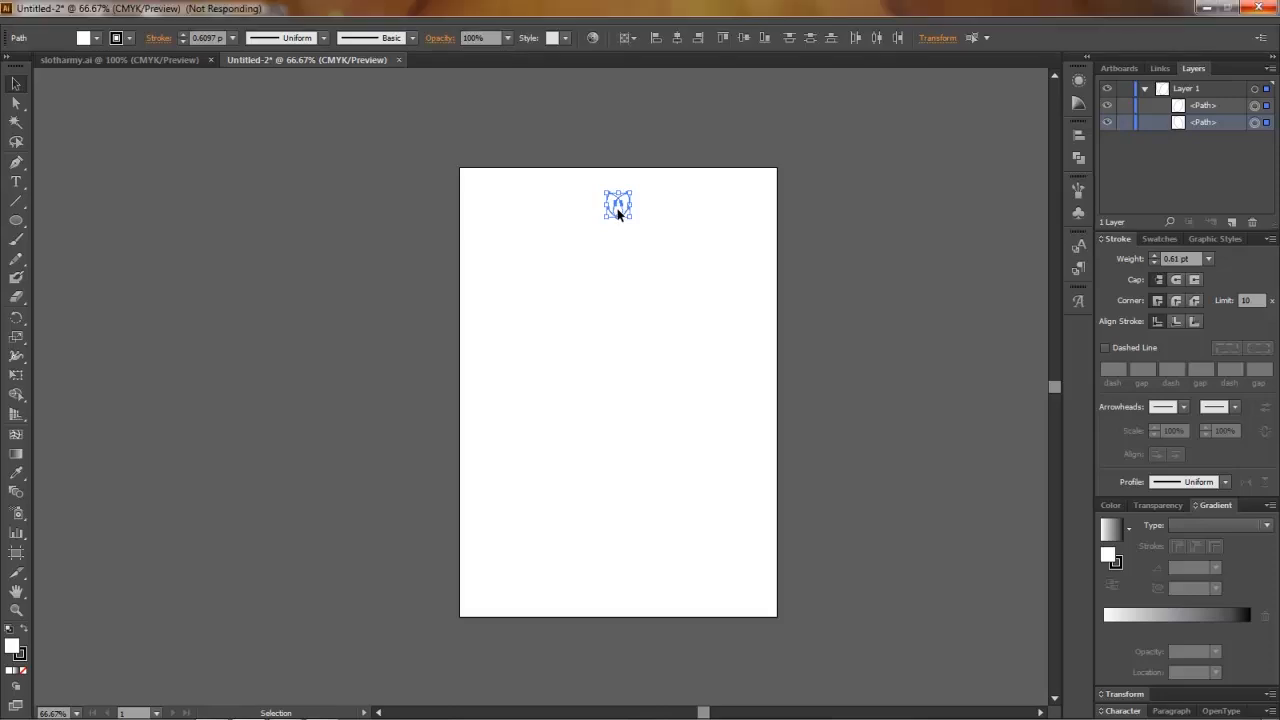
Step: Try blending the ungrouped tulip with a copy placed at the foot of the page, and undo both the blend and the copy
{"action": "left_click_drag", "start_coordinate": [618, 213], "coordinate": [636, 590]}
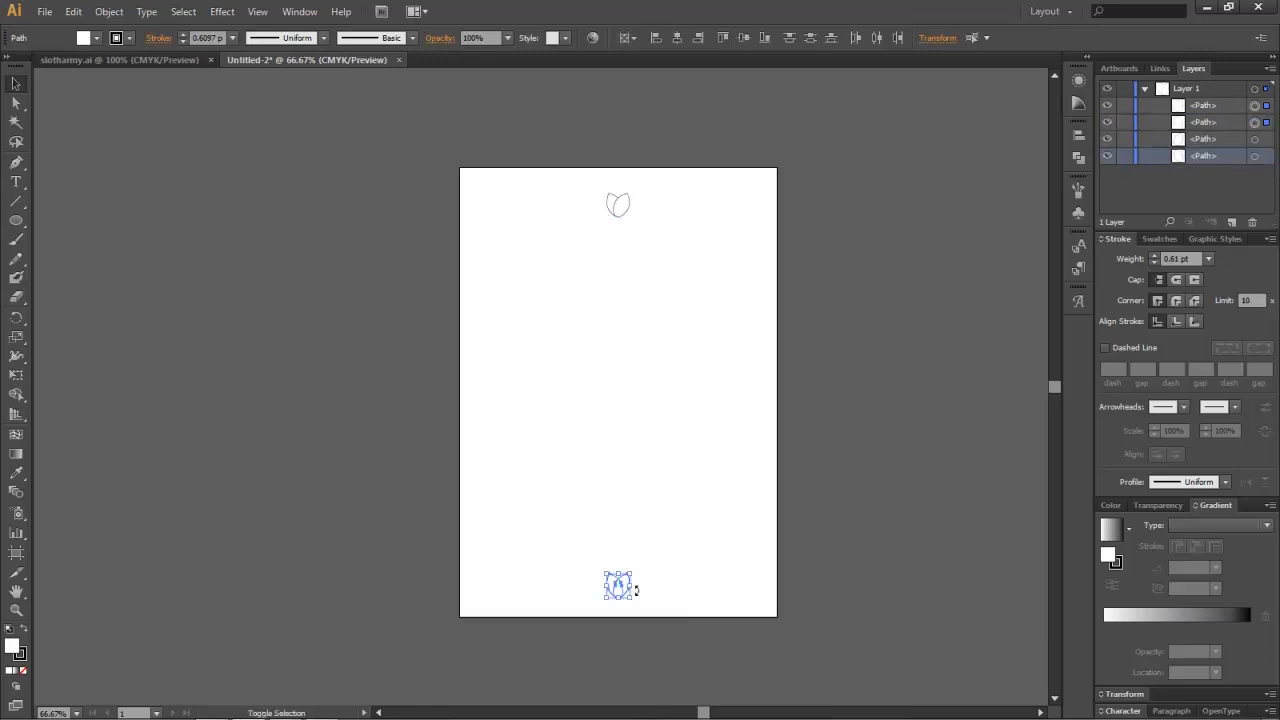
{"action": "mouse_move", "coordinate": [683, 716]}
{"action": "left_click_drag", "start_coordinate": [533, 163], "coordinate": [702, 644]}
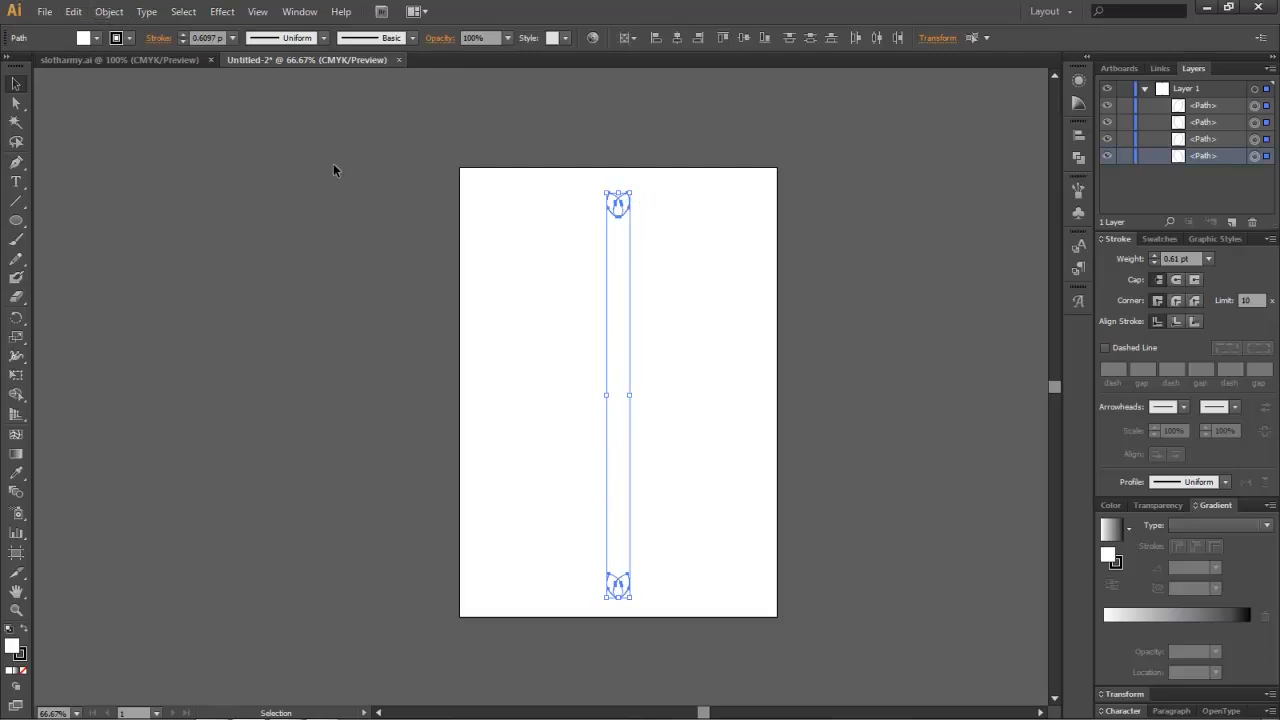
{"action": "left_click", "coordinate": [104, 13]}
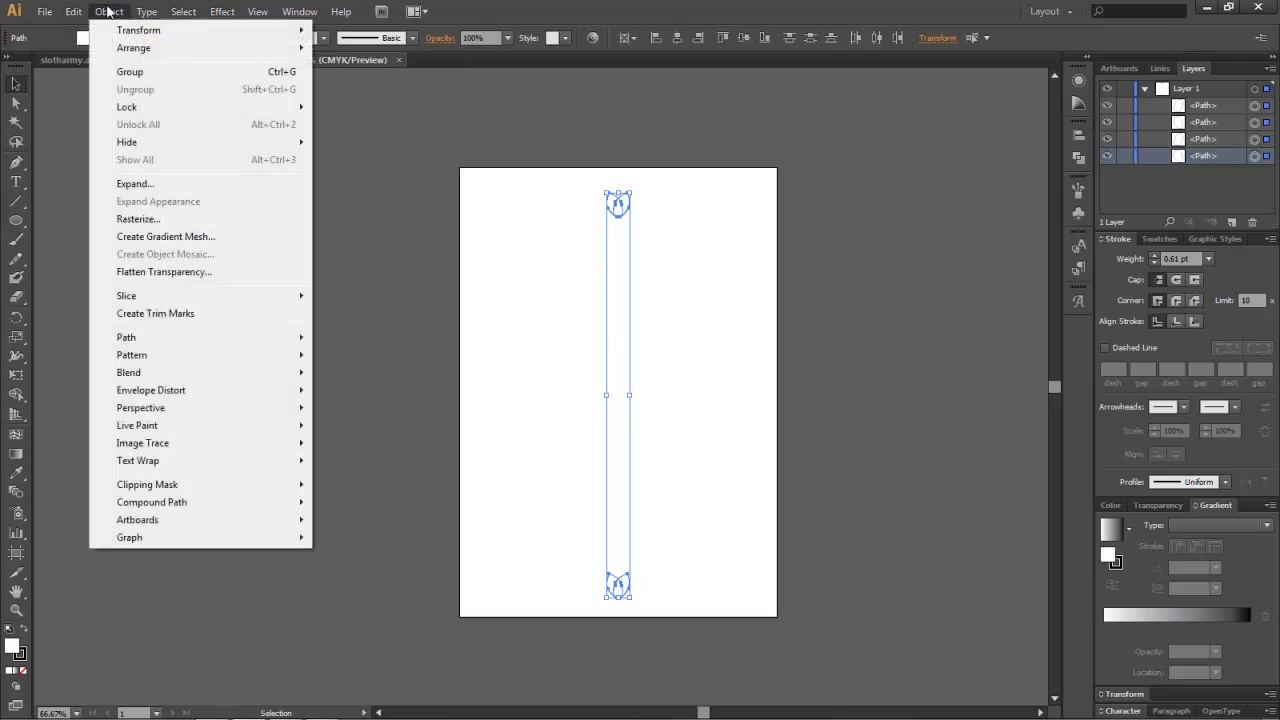
{"action": "mouse_move", "coordinate": [139, 375]}
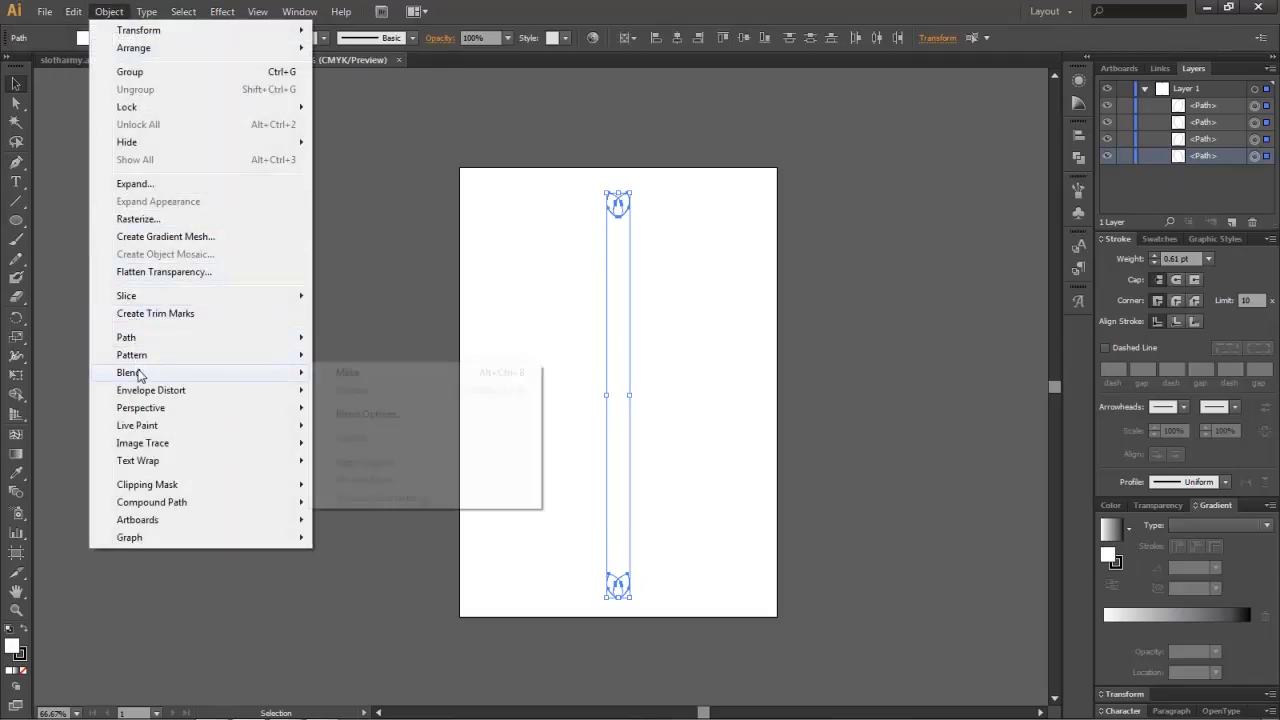
{"action": "left_click", "coordinate": [376, 380]}
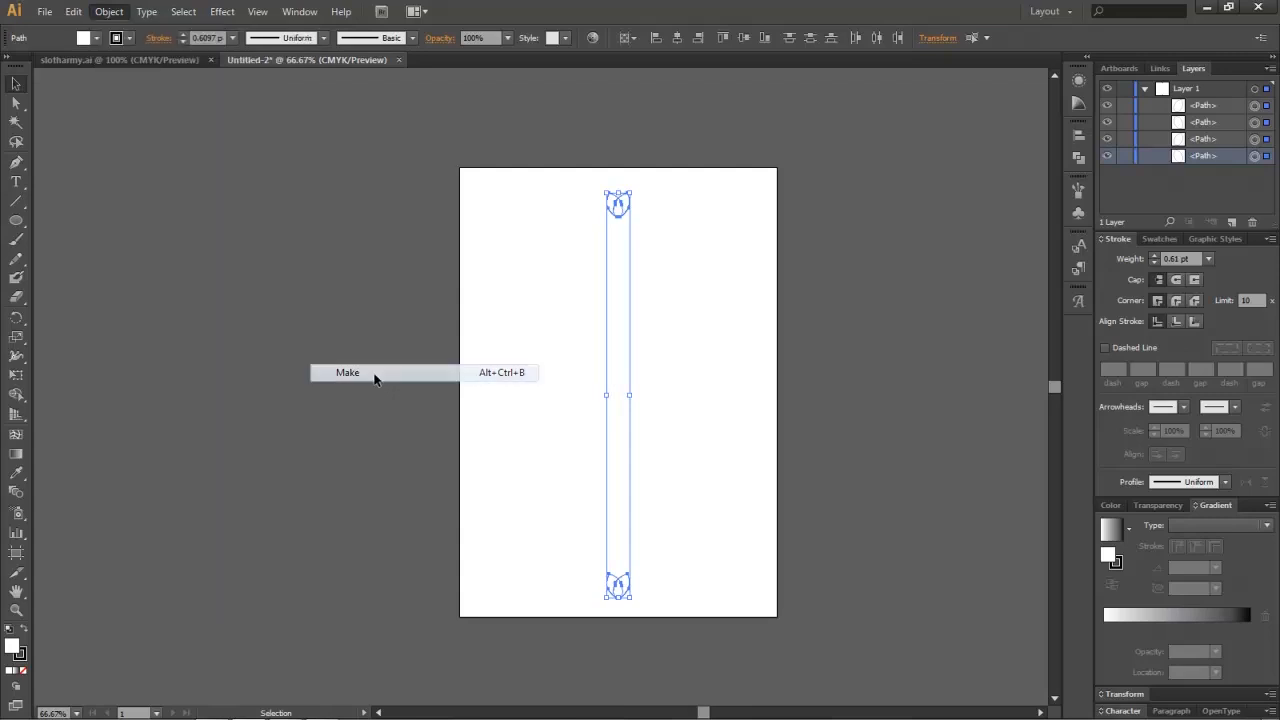
{"action": "key", "text": "ctrl+z"}
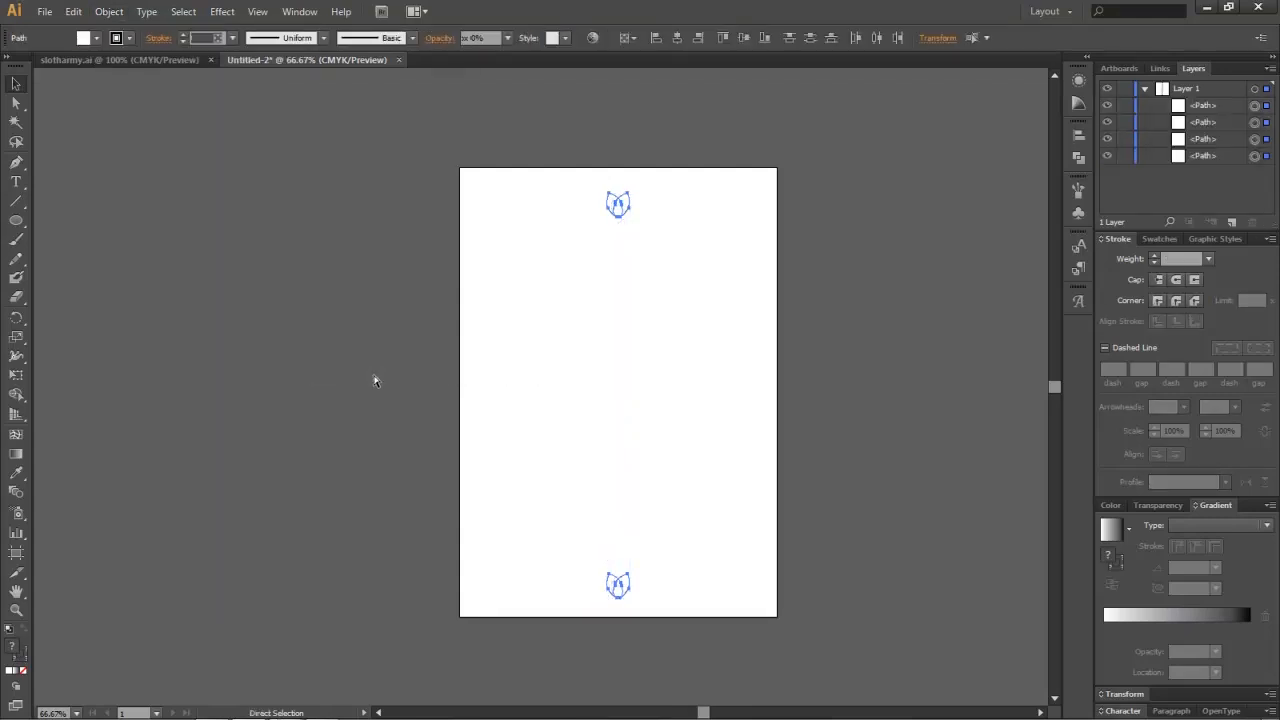
{"action": "key", "text": "ctrl+z"}
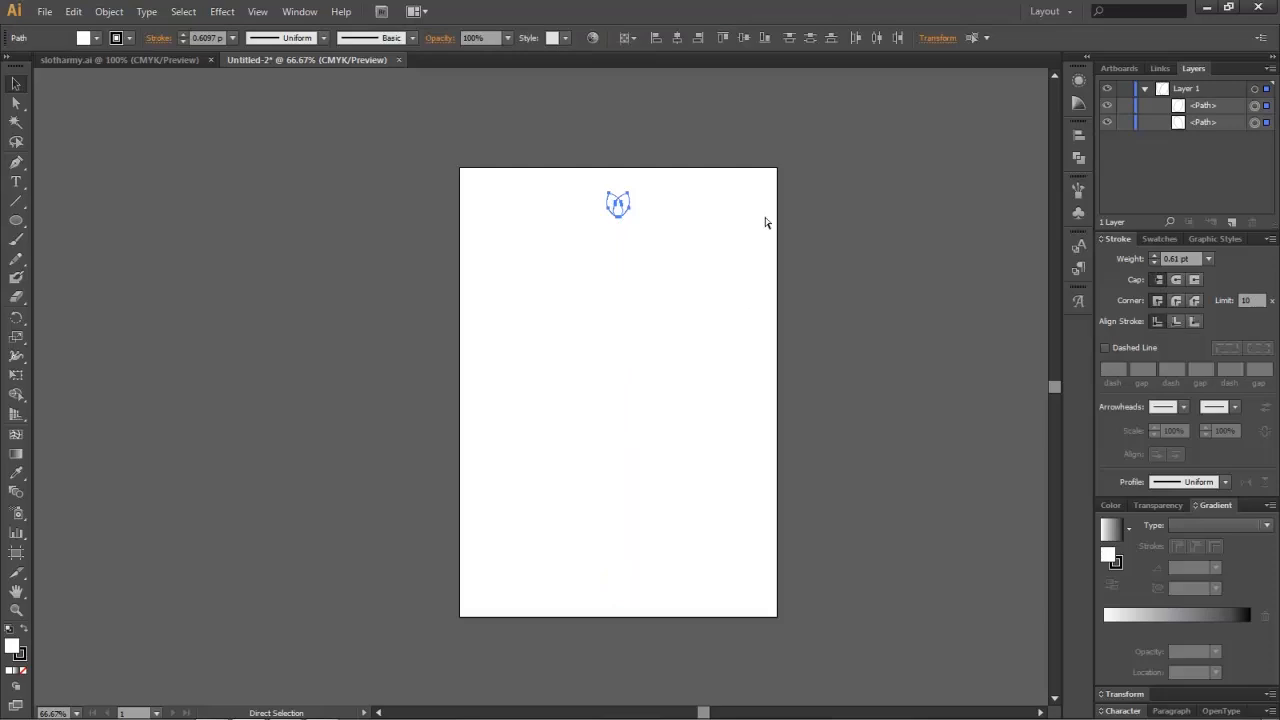
Step: Group the two leaves and duplicate the group straight down to the foot of the page, at about Y 797 px
{"action": "key", "text": "v"}
{"action": "right_click", "coordinate": [613, 202]}
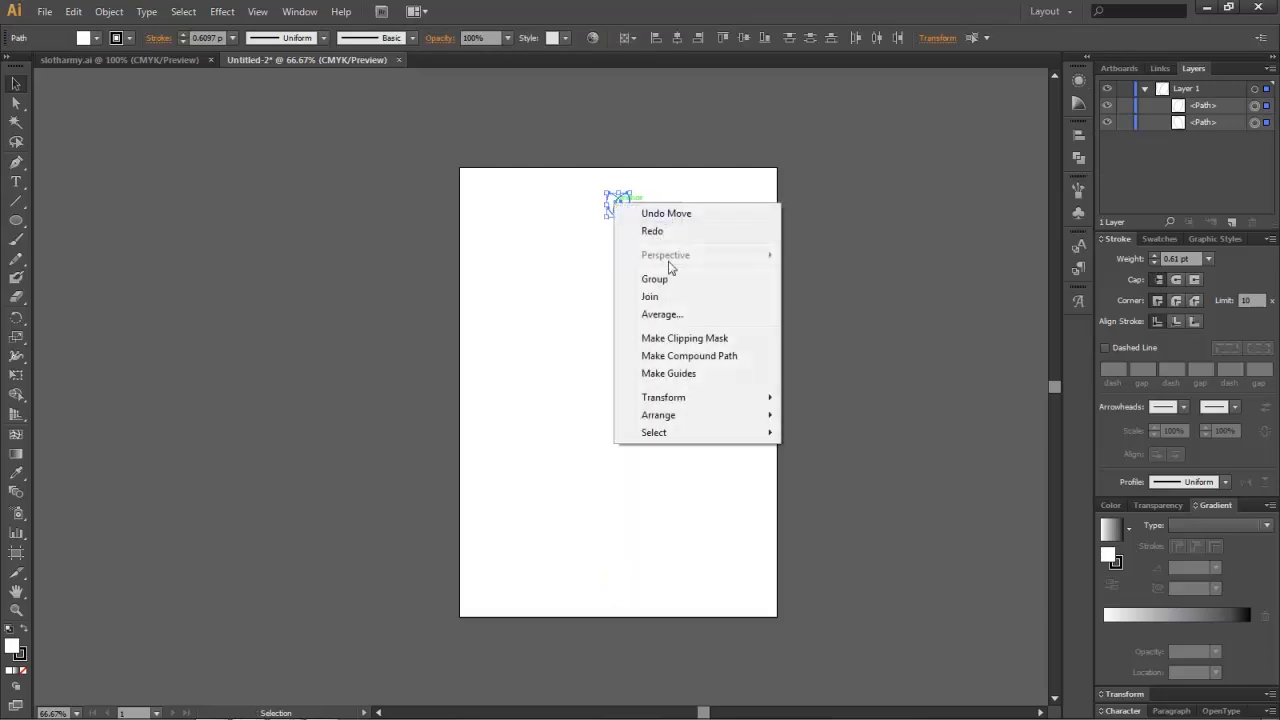
{"action": "left_click", "coordinate": [668, 281]}
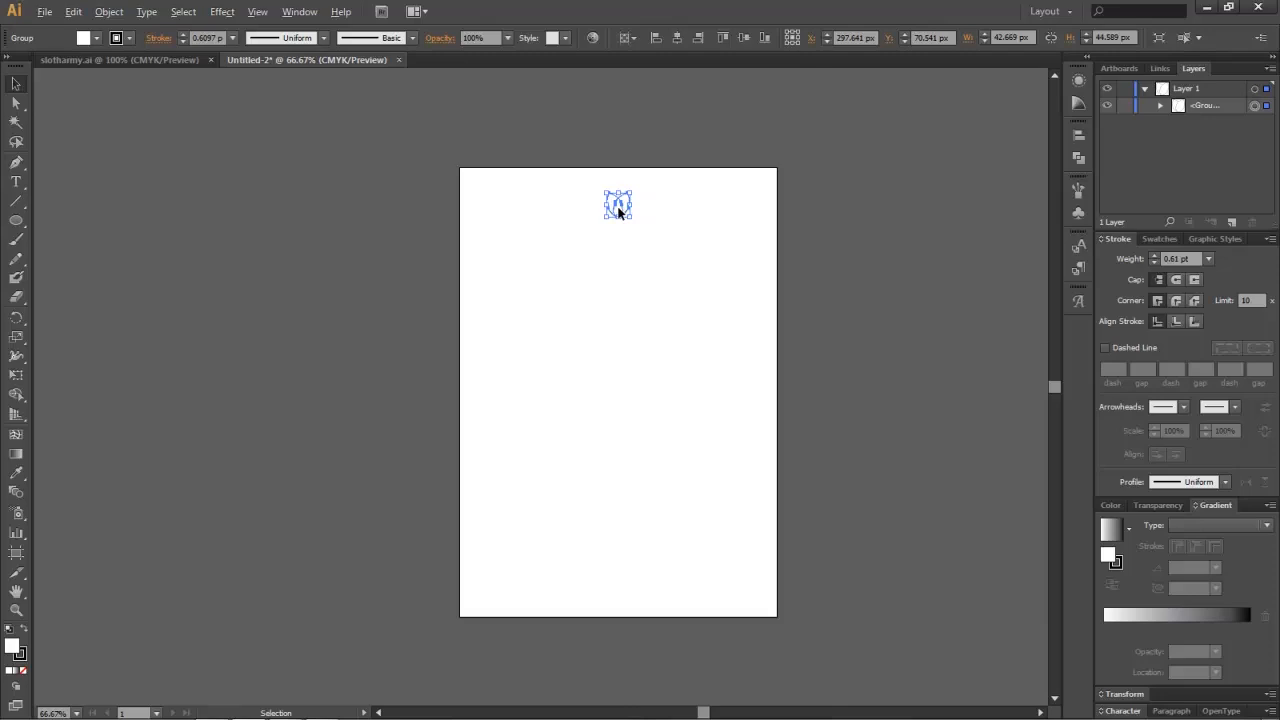
{"action": "left_click_drag", "start_coordinate": [618, 210], "coordinate": [618, 594]}
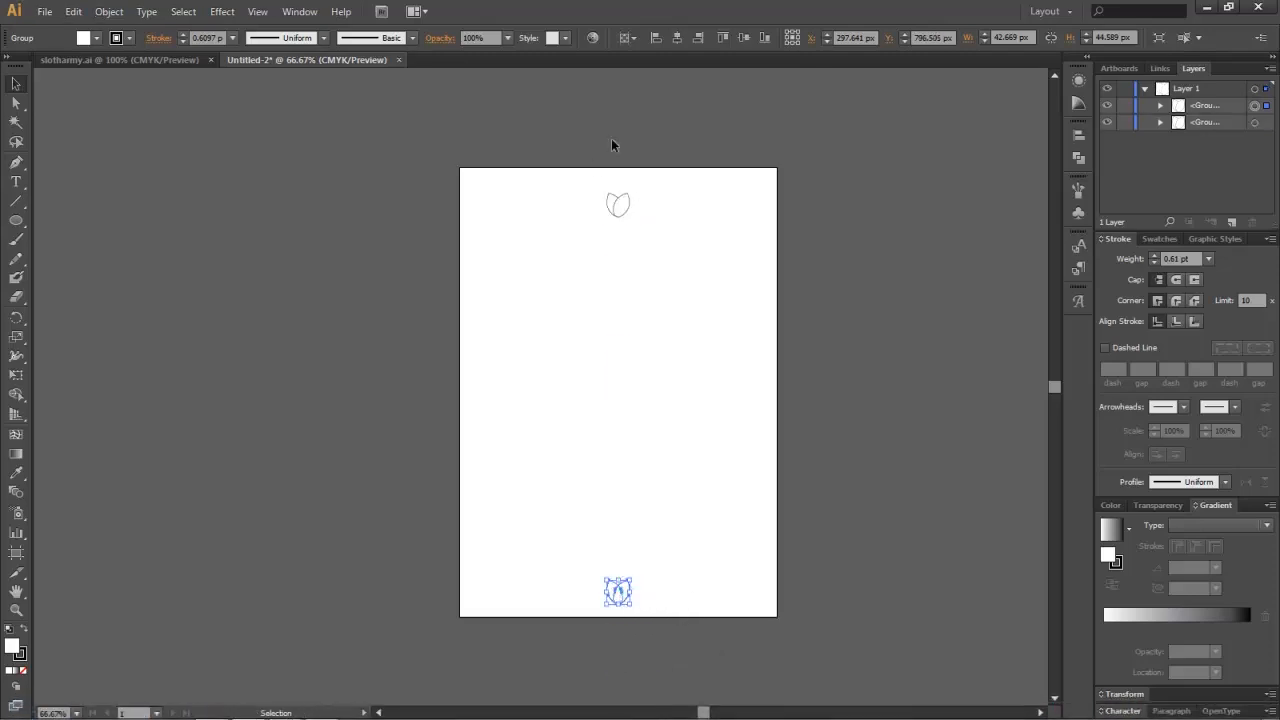
Step: Select both tulip groups and make a blend between them
{"action": "left_click_drag", "start_coordinate": [571, 164], "coordinate": [662, 633]}
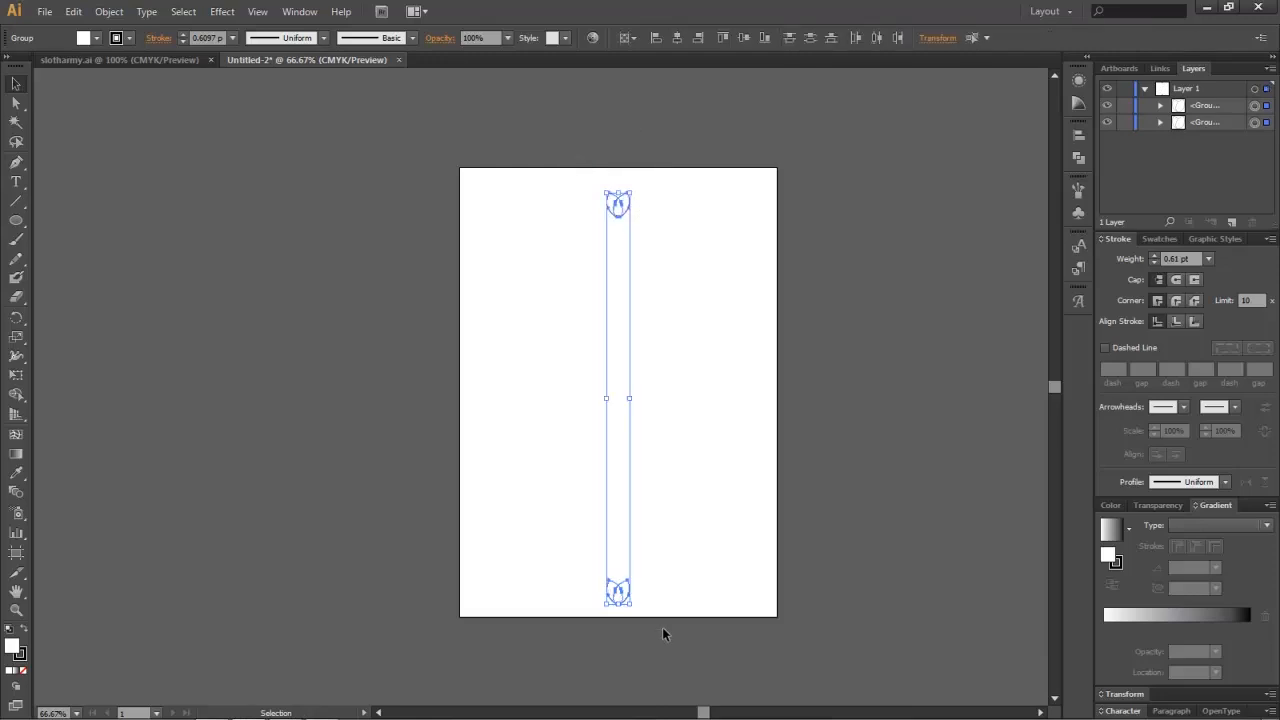
{"action": "left_click", "coordinate": [109, 11]}
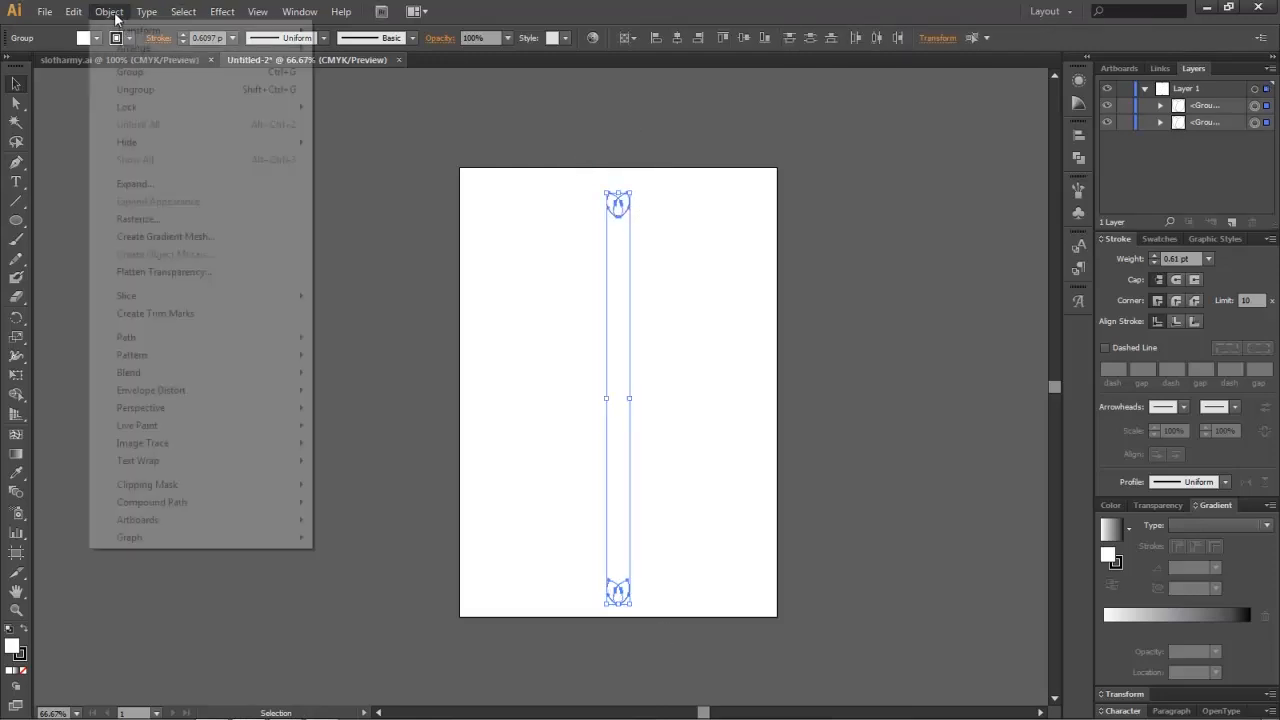
{"action": "mouse_move", "coordinate": [134, 373]}
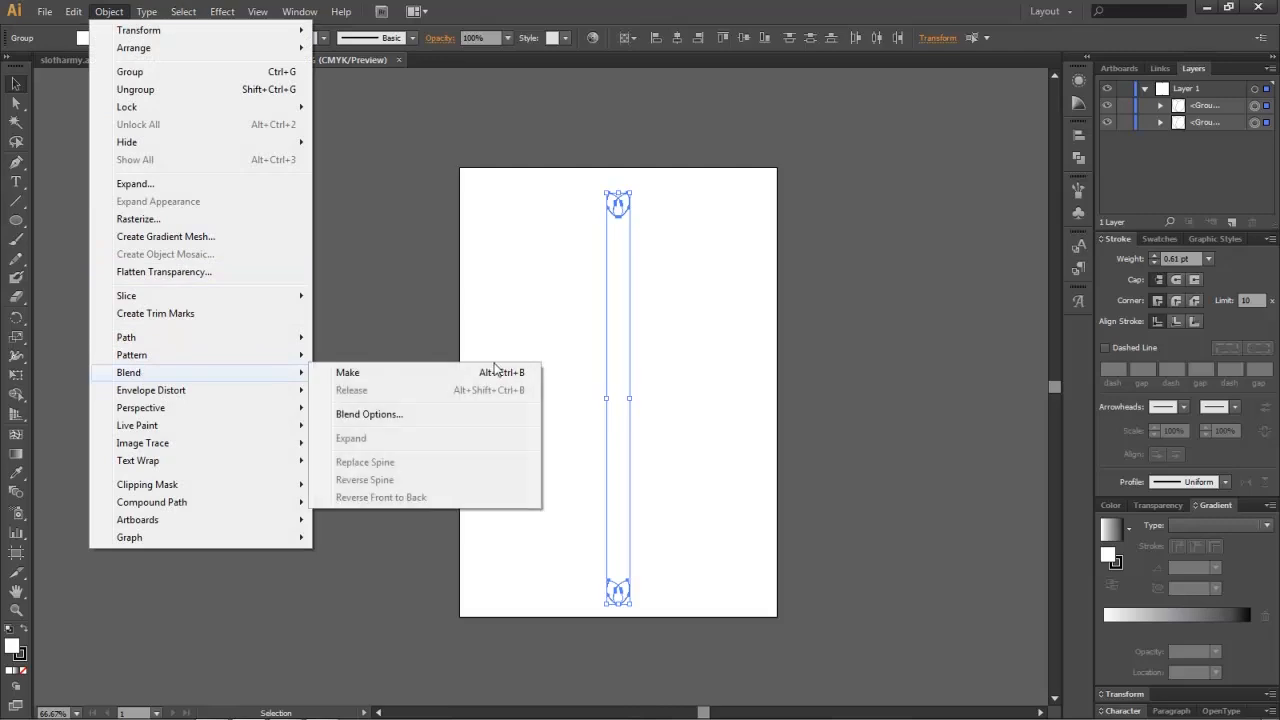
{"action": "left_click", "coordinate": [425, 373]}
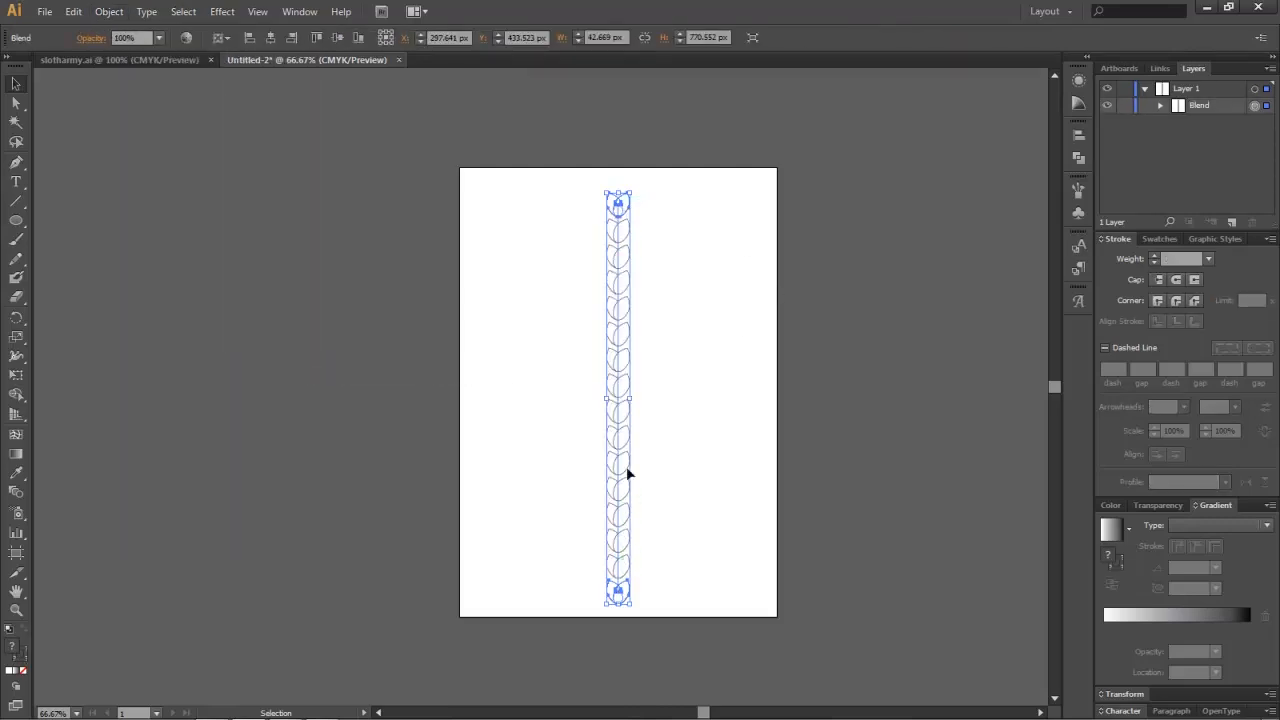
Step: Set the blend's spacing to Specified Steps with 20 steps, with the preview turned on
{"action": "scroll", "coordinate": [622, 328], "scroll_direction": "up", "scroll_amount": 1}
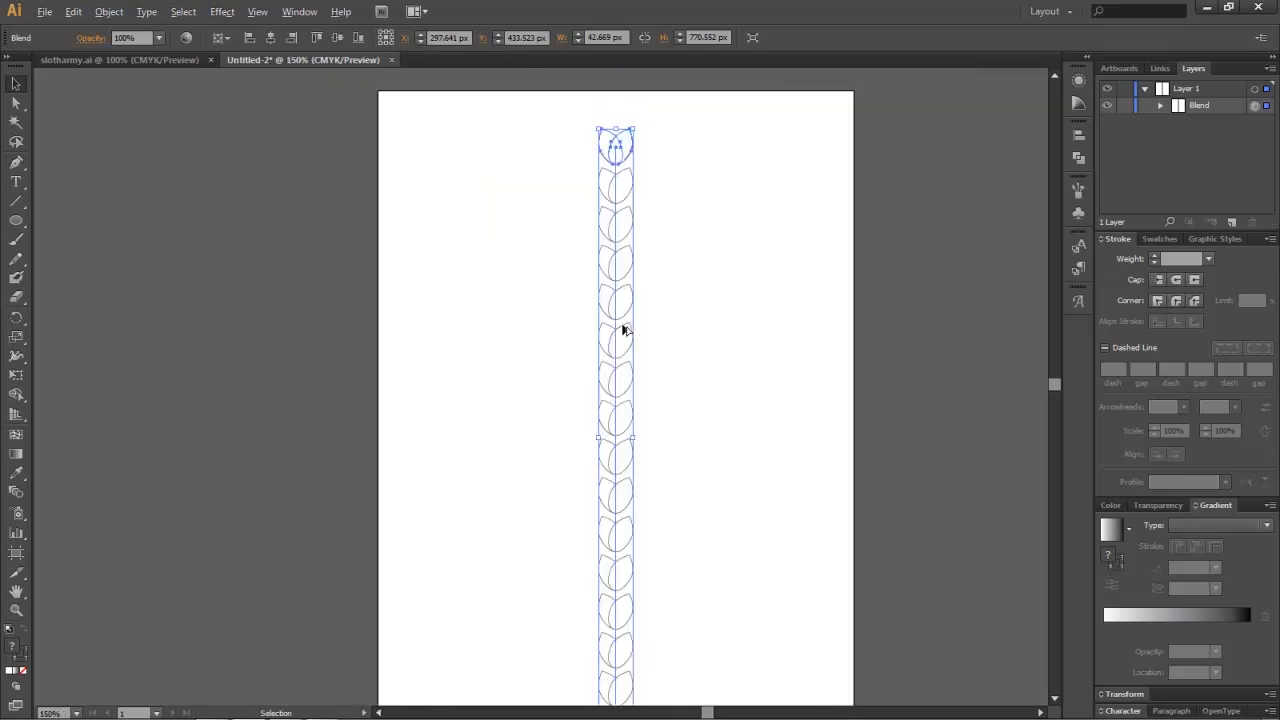
{"action": "left_click", "coordinate": [107, 12]}
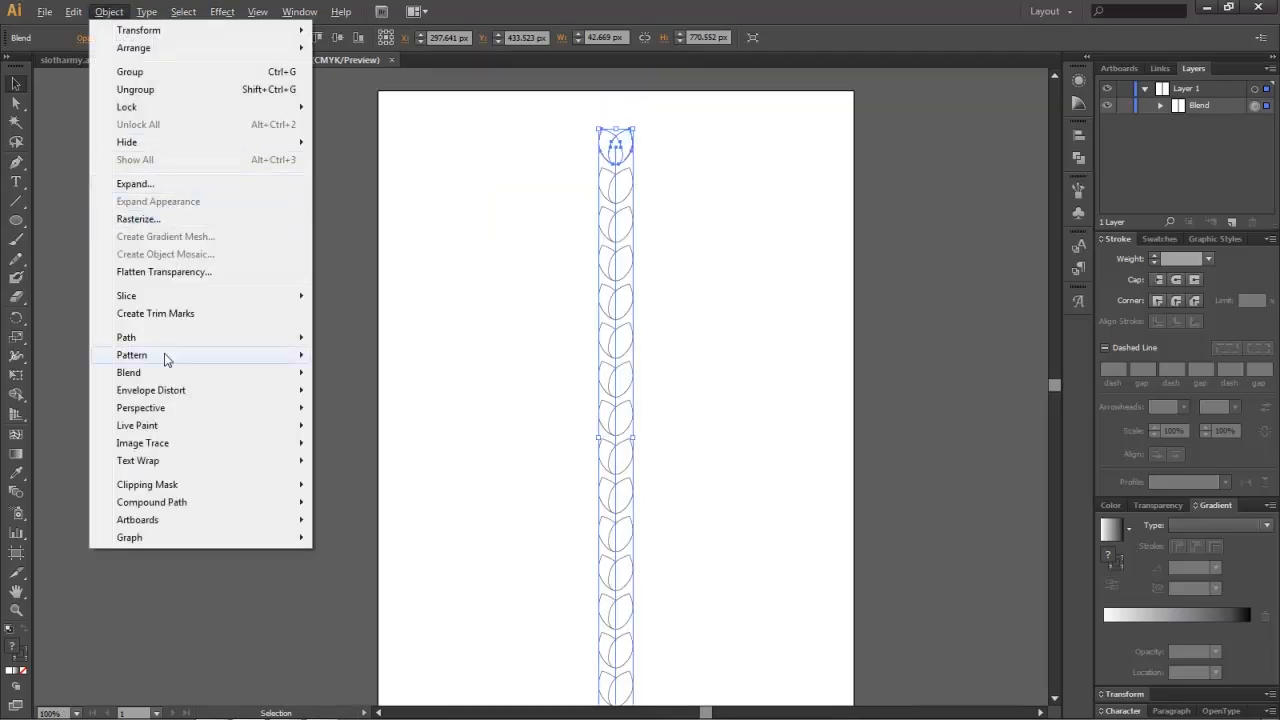
{"action": "mouse_move", "coordinate": [186, 372]}
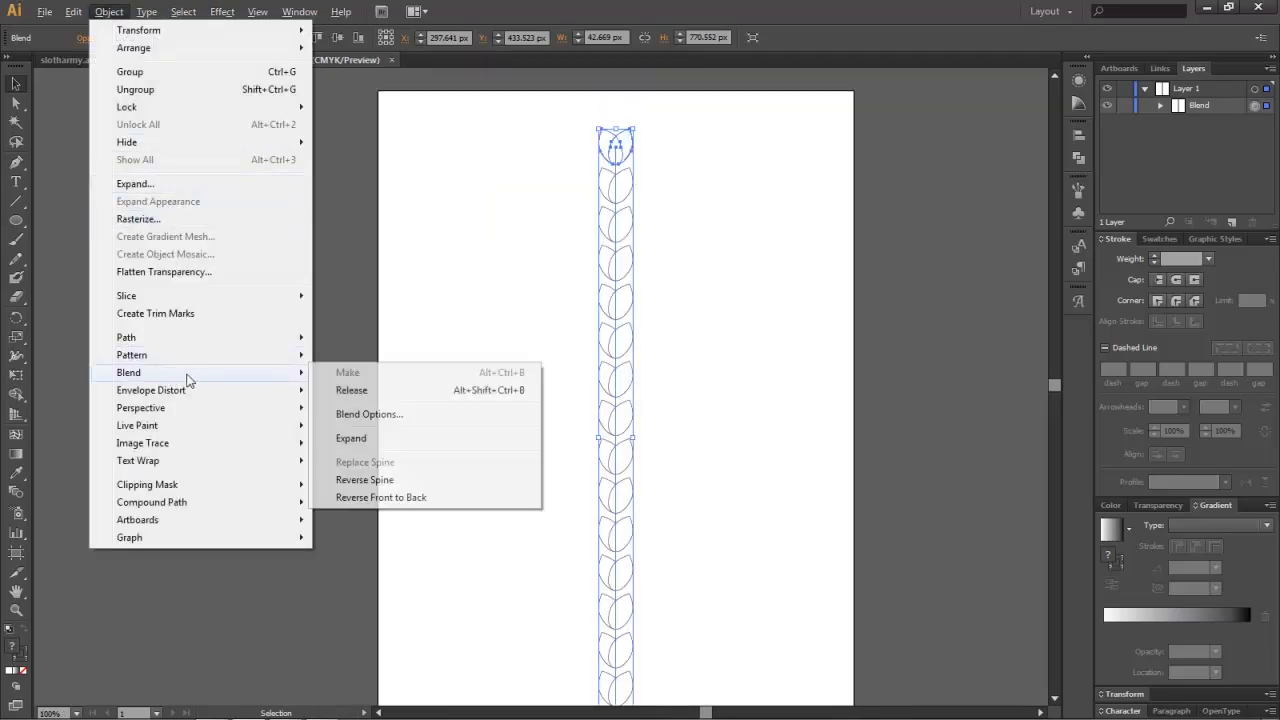
{"action": "left_click", "coordinate": [379, 420]}
{"action": "left_click", "coordinate": [100, 326]}
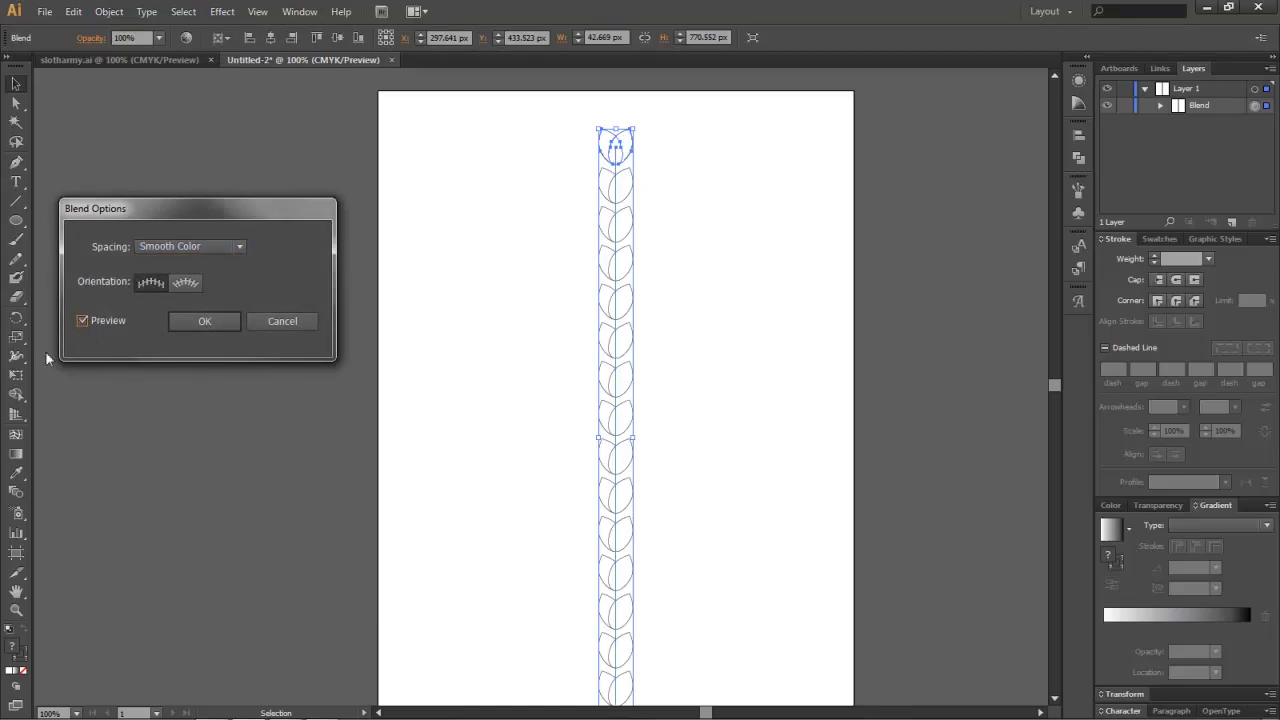
{"action": "left_click", "coordinate": [215, 247]}
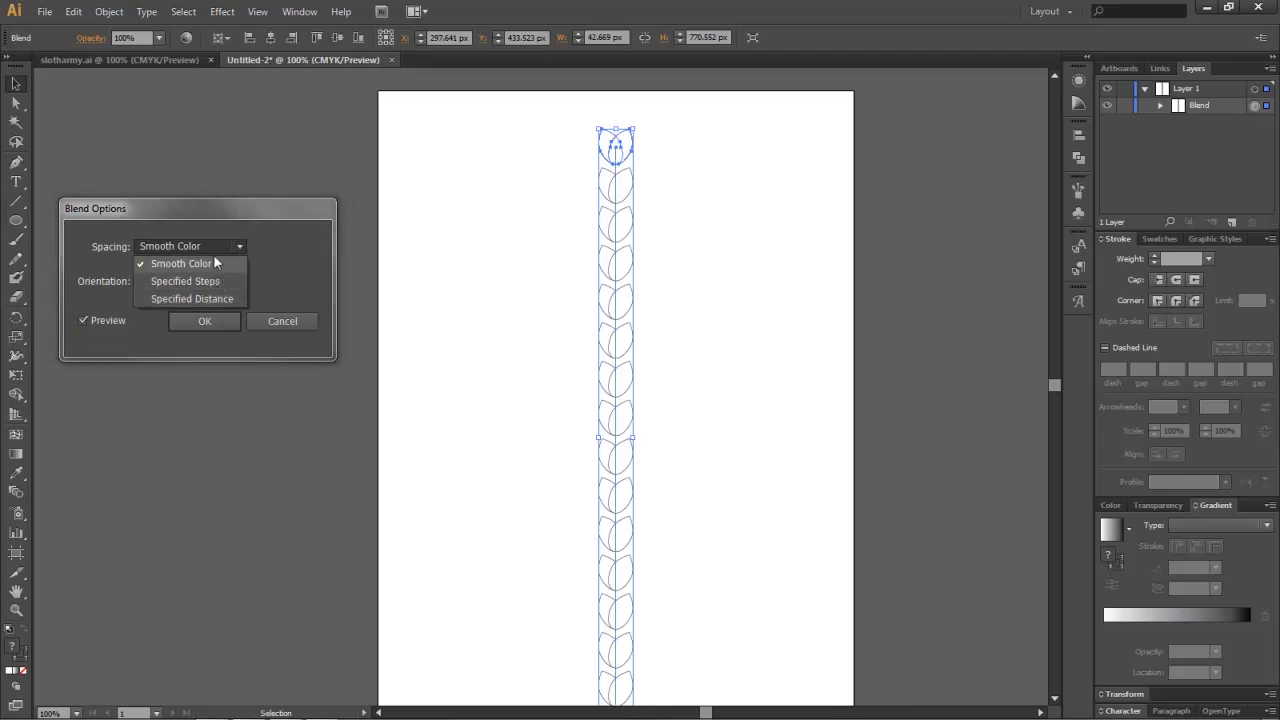
{"action": "left_click", "coordinate": [185, 283]}
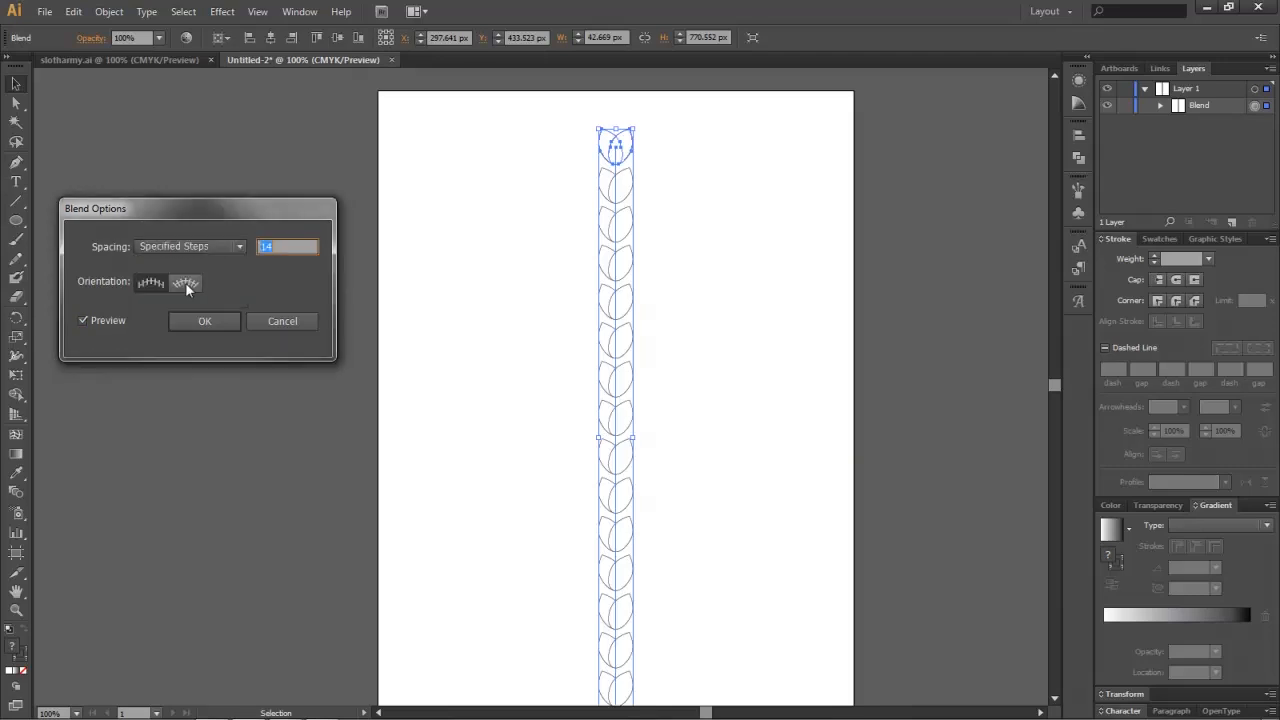
{"action": "left_click", "coordinate": [255, 246]}
{"action": "left_click_drag", "start_coordinate": [255, 246], "coordinate": [287, 242]}
{"action": "type", "text": "20"}
{"action": "key", "text": "Tab"}
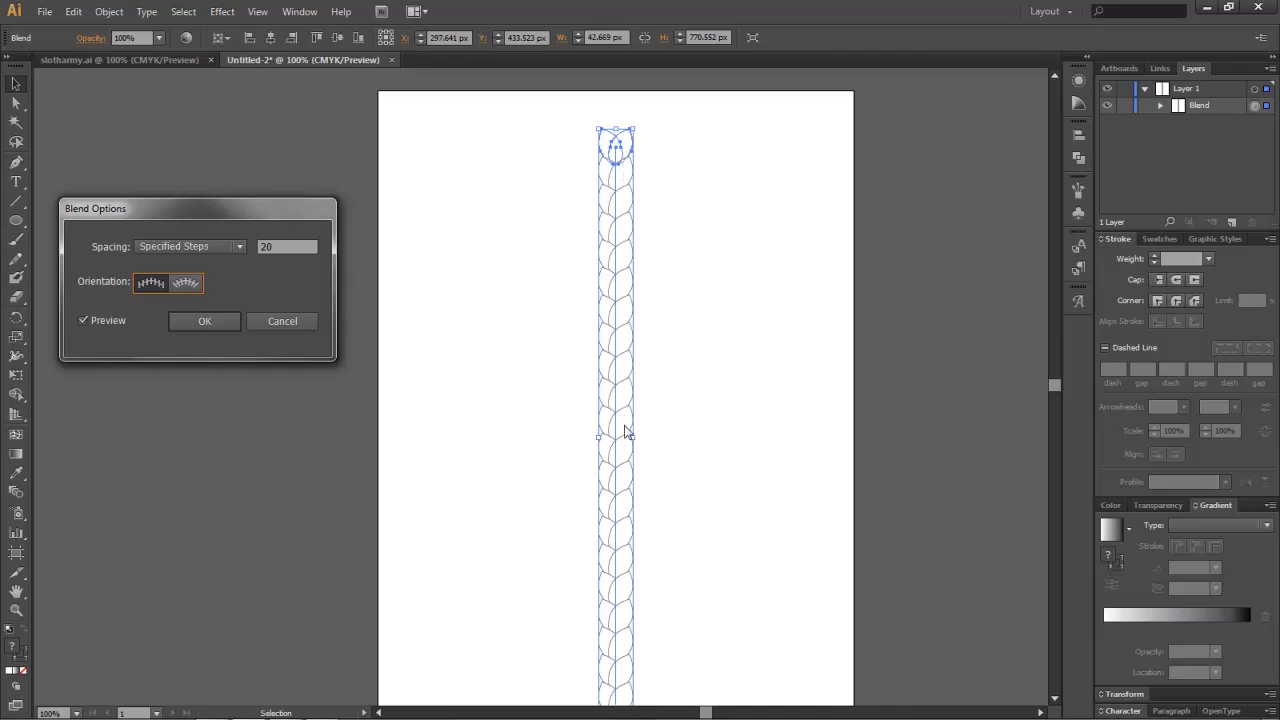
Step: Raise the blend's specified steps to 21 and apply the blend options
{"action": "left_click", "coordinate": [276, 246]}
{"action": "key", "text": "Tab"}
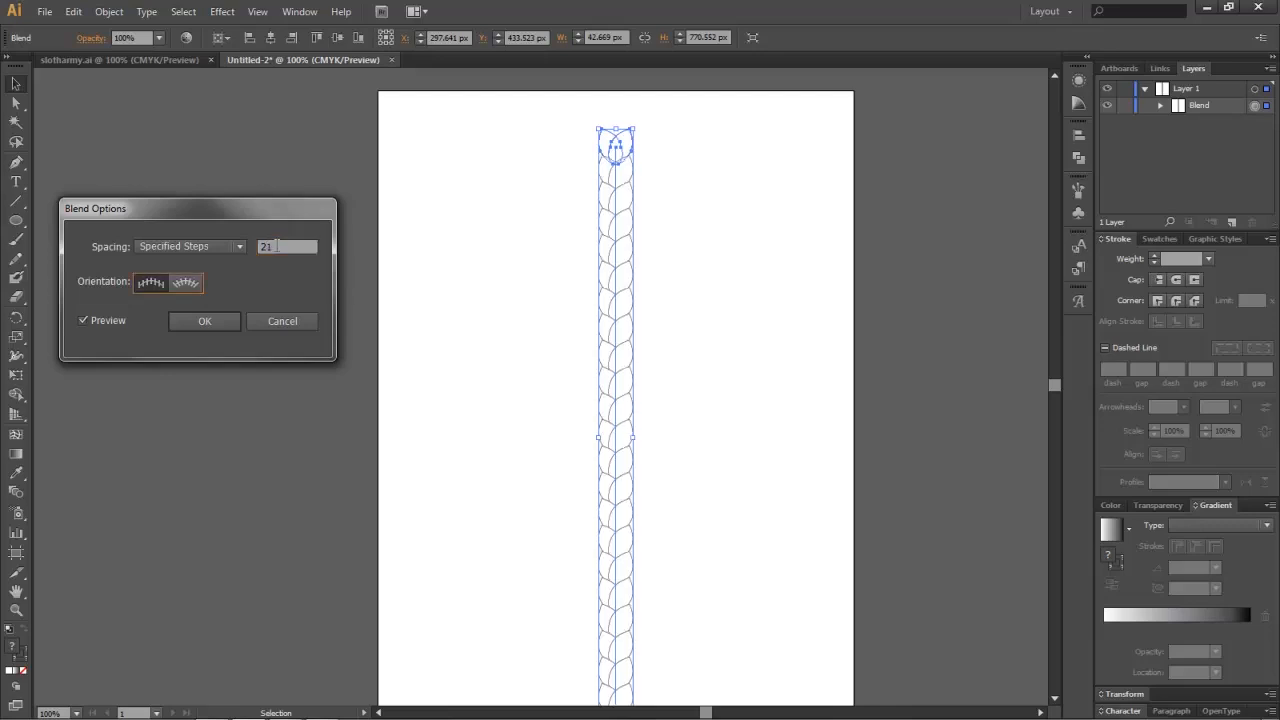
{"action": "left_click", "coordinate": [218, 323]}
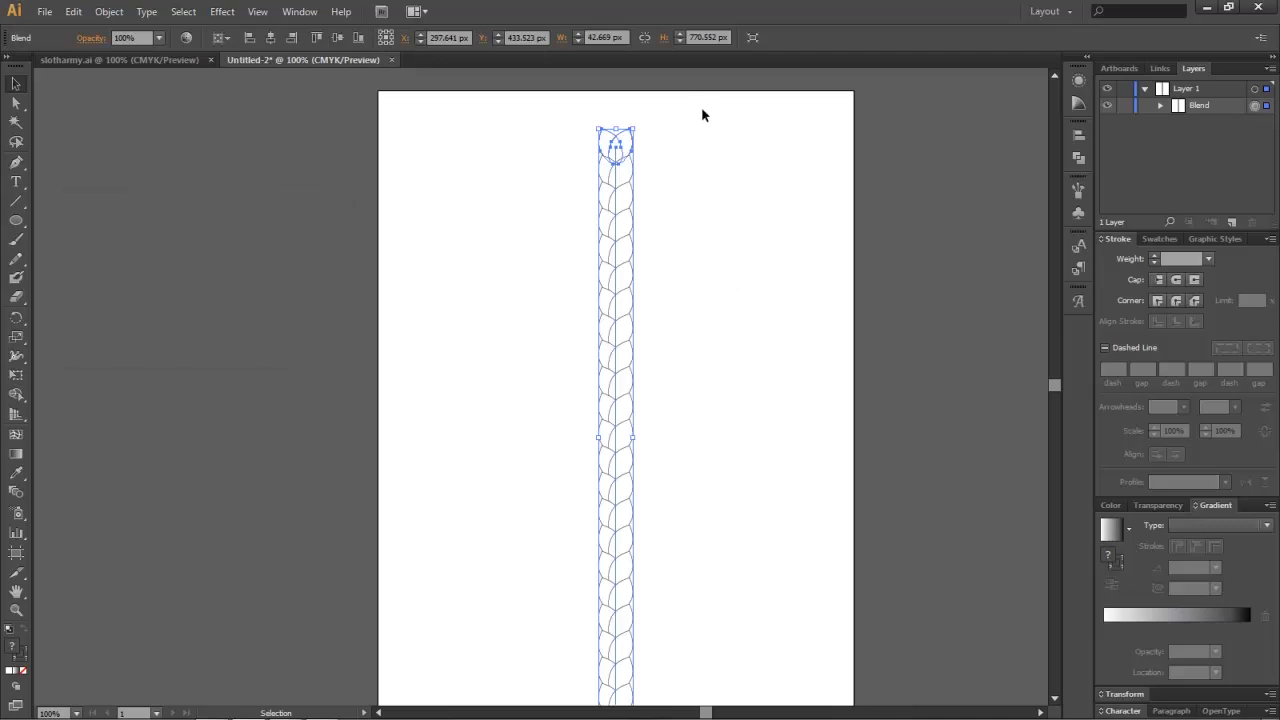
Step: Start an Envelope Distort warp on the leaf blend, using the Arc style in vertical orientation with the preview on
{"action": "scroll", "coordinate": [619, 420], "scroll_direction": "down", "scroll_amount": 4}
{"action": "scroll", "coordinate": [619, 425], "scroll_direction": "up", "scroll_amount": 3}
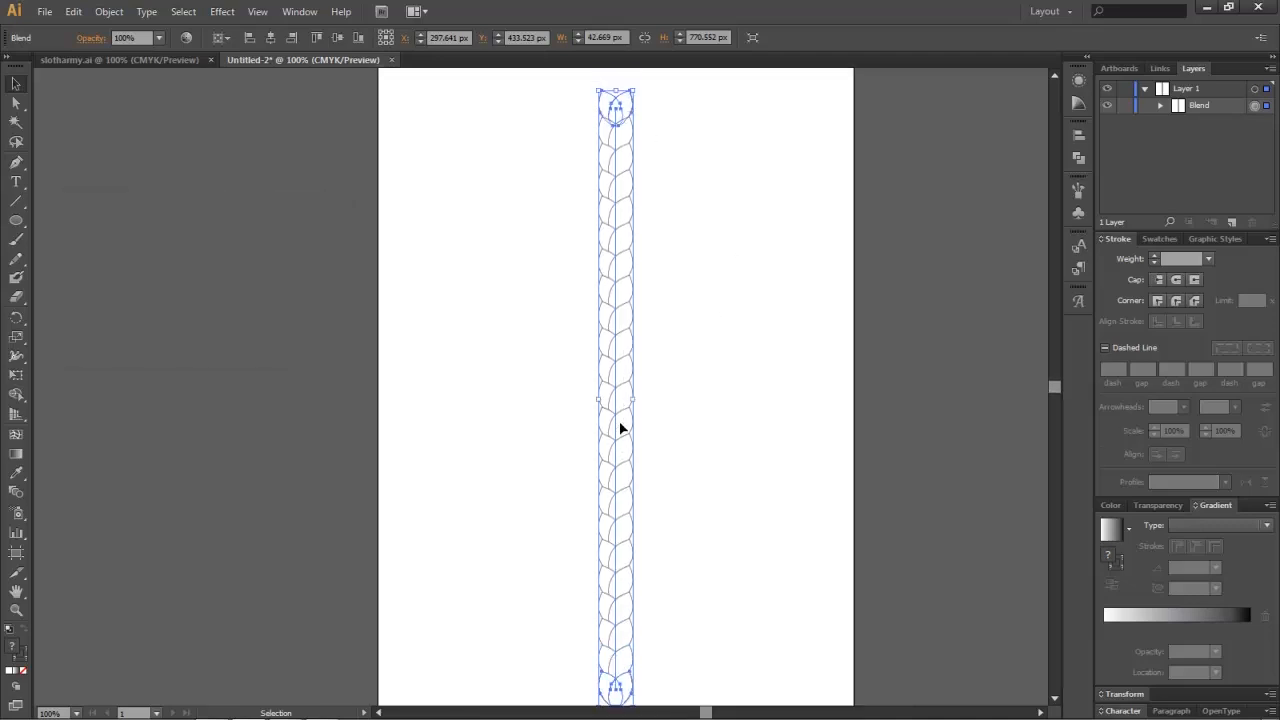
{"action": "right_click", "coordinate": [610, 248]}
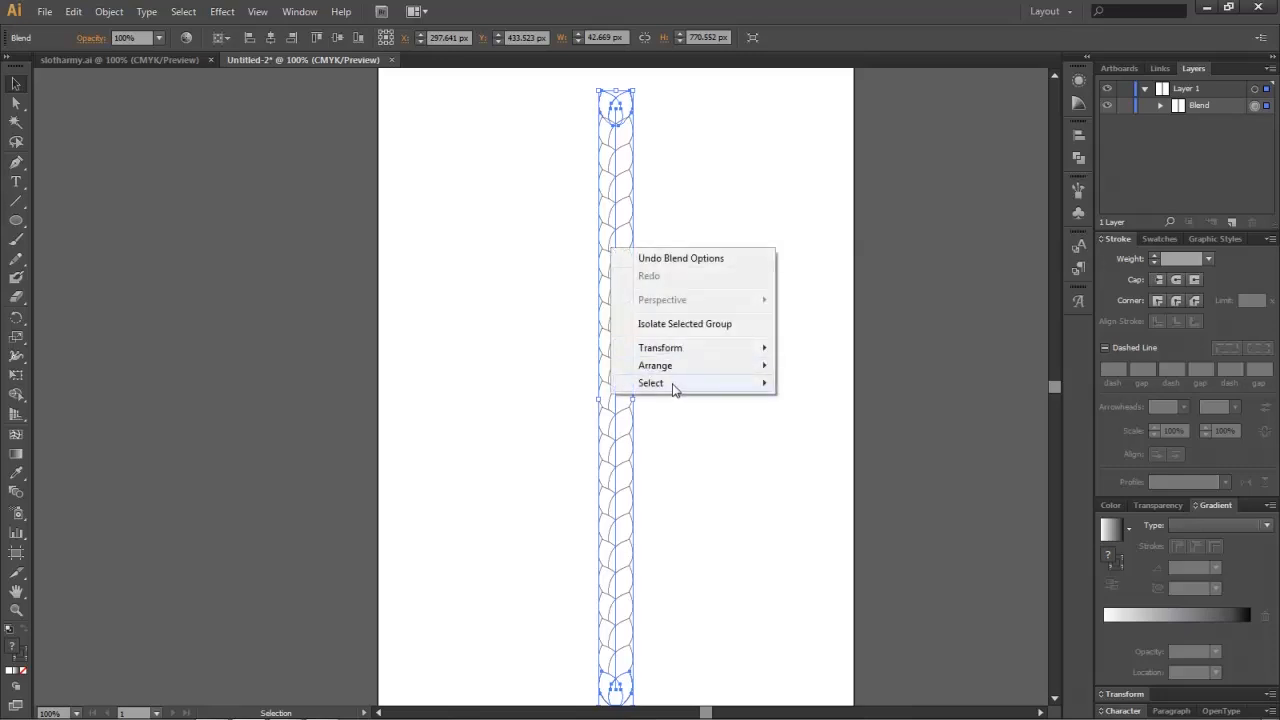
{"action": "mouse_move", "coordinate": [674, 381]}
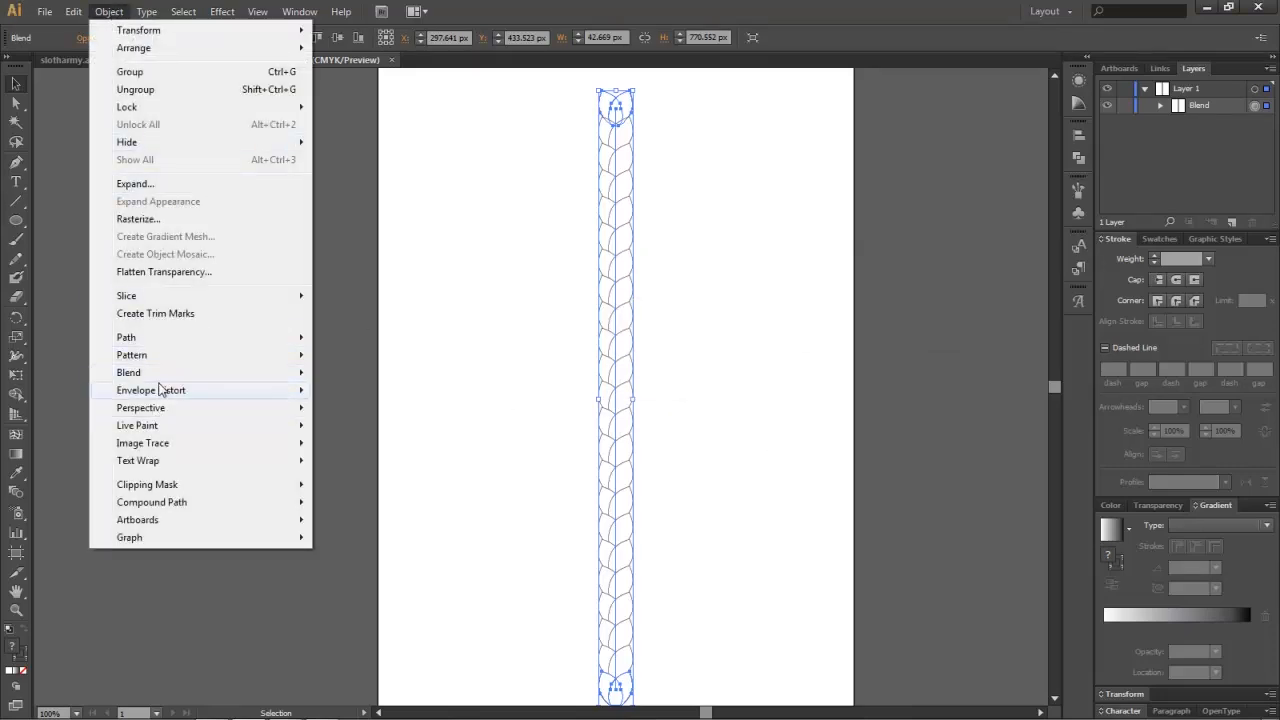
{"action": "mouse_move", "coordinate": [162, 392]}
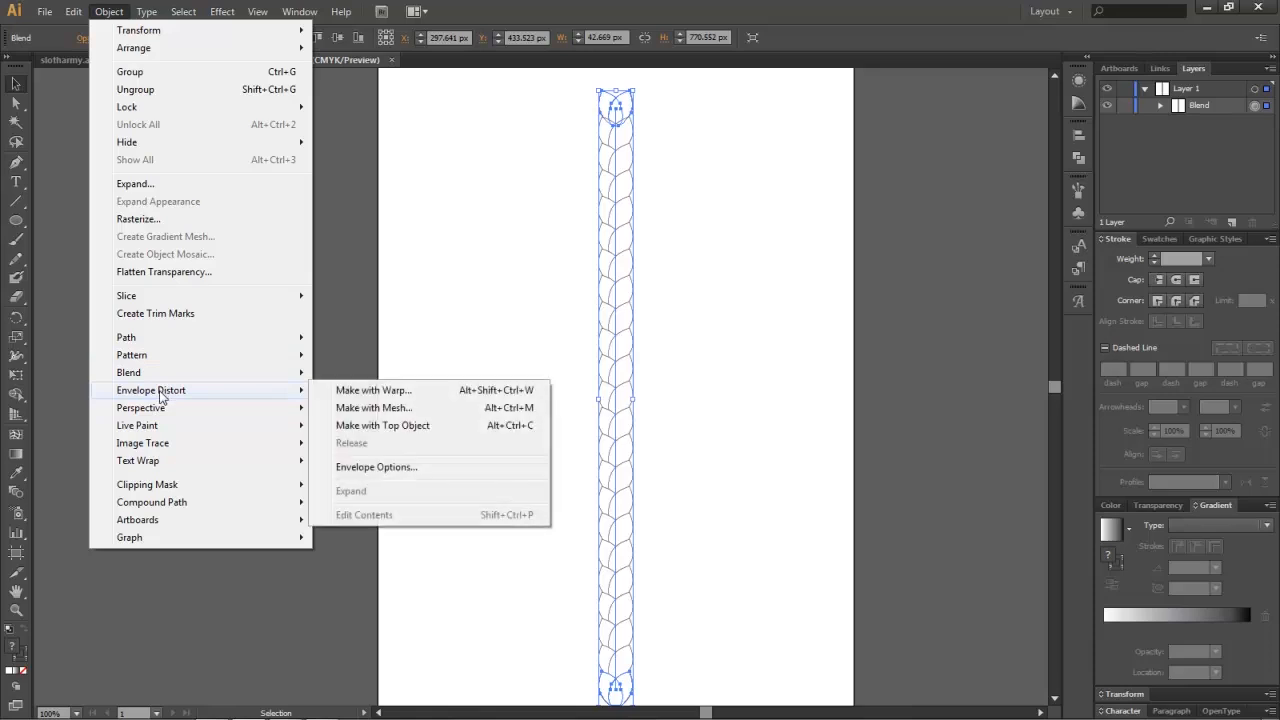
{"action": "left_click", "coordinate": [365, 394]}
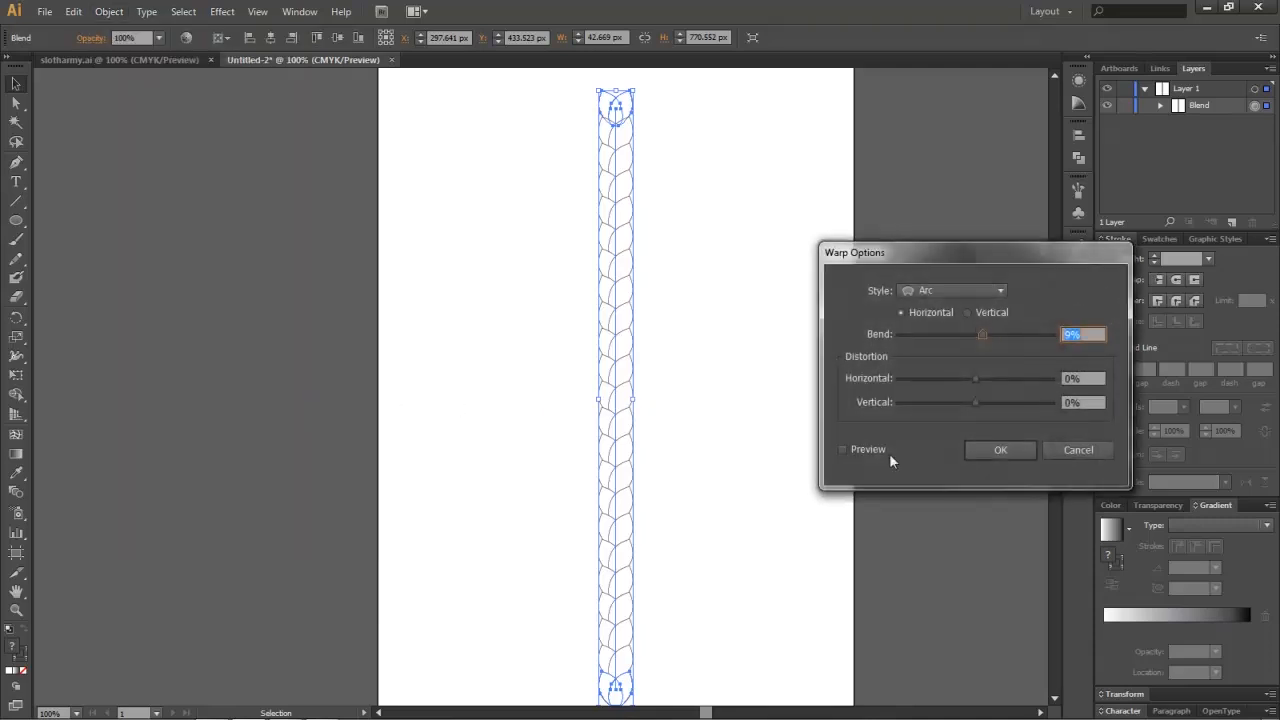
{"action": "left_click", "coordinate": [844, 449]}
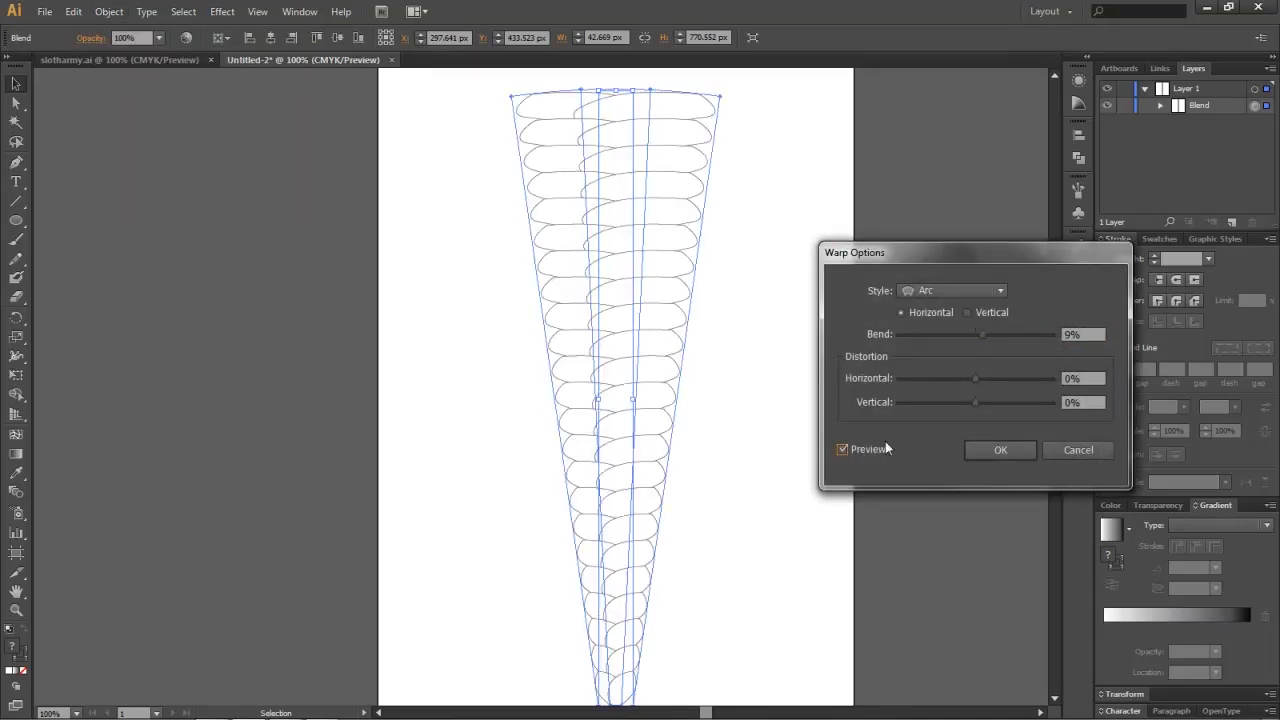
{"action": "left_click", "coordinate": [986, 313]}
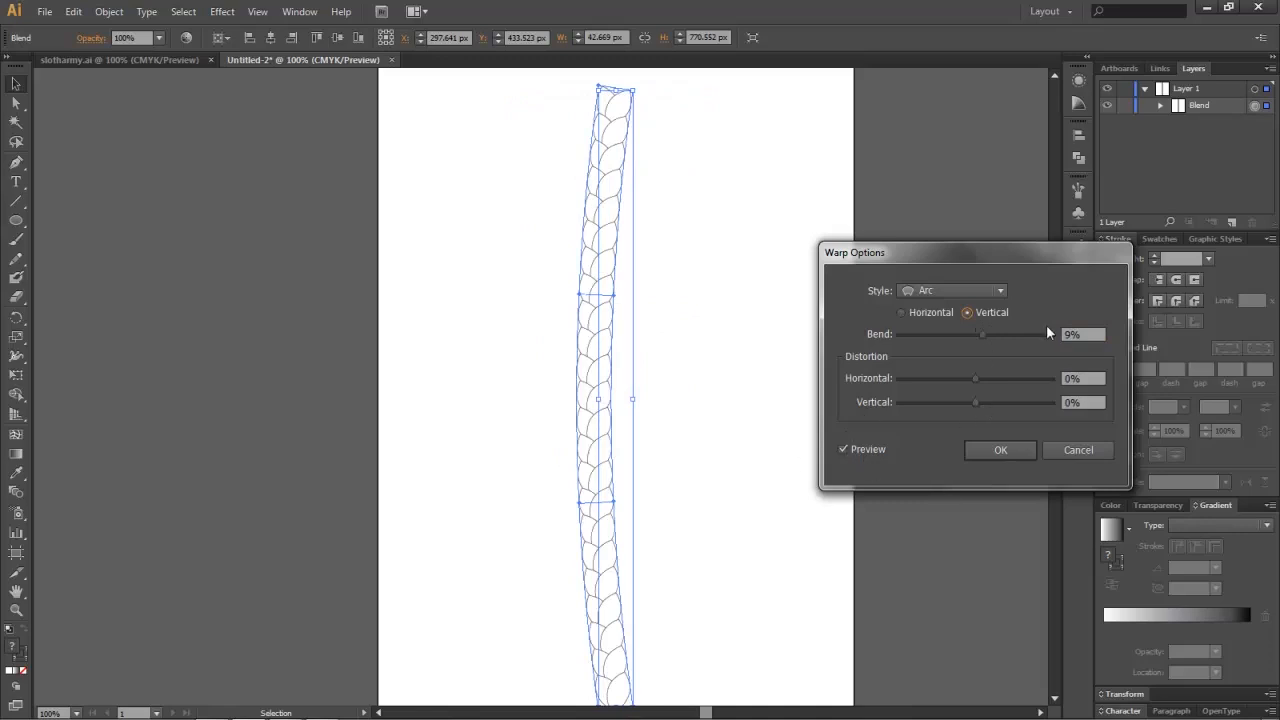
Step: Set the vertical arc's bend to 80% and apply the warp
{"action": "left_click_drag", "start_coordinate": [990, 336], "coordinate": [1117, 340]}
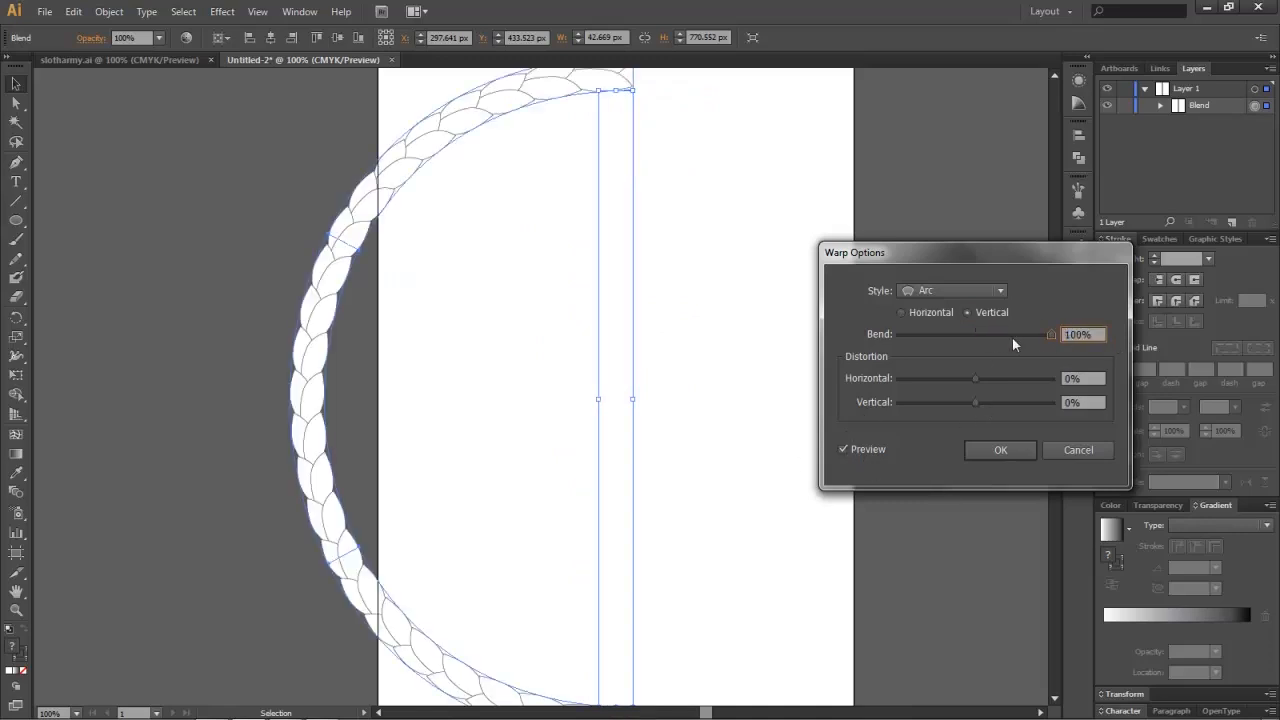
{"action": "left_click", "coordinate": [844, 449]}
{"action": "left_click_drag", "start_coordinate": [1041, 332], "coordinate": [1037, 331]}
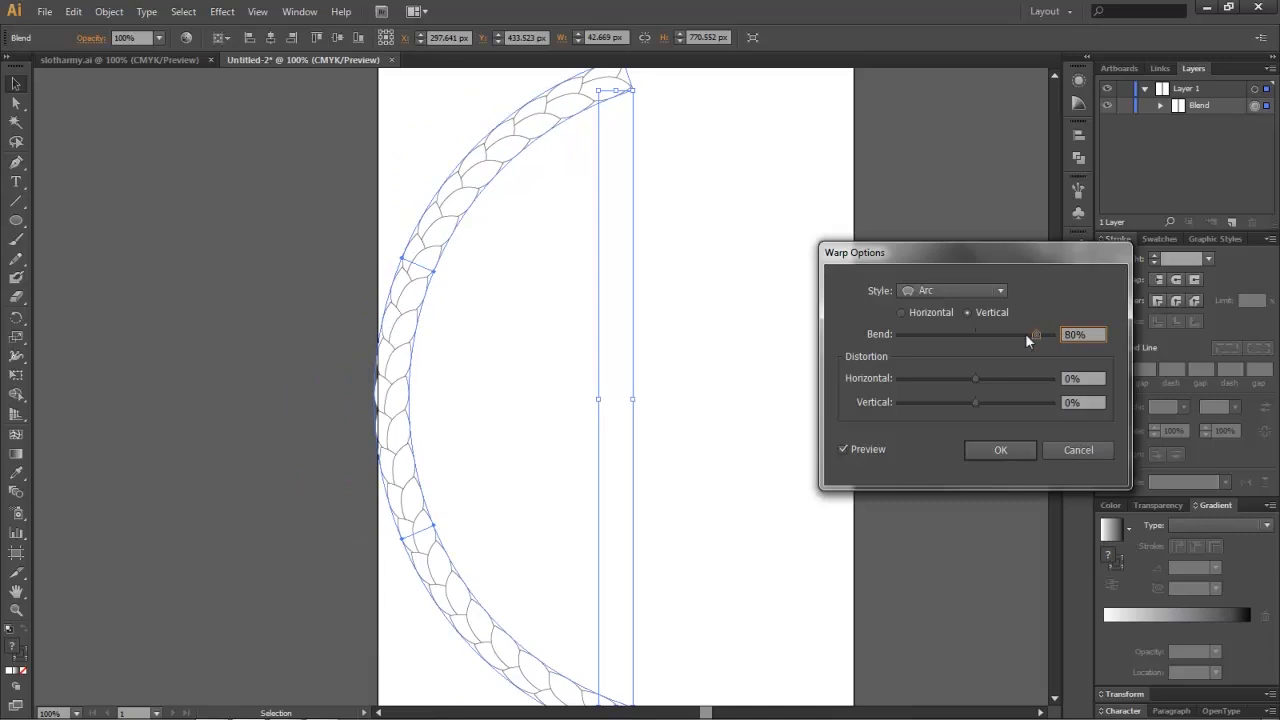
{"action": "left_click_drag", "start_coordinate": [1034, 331], "coordinate": [1051, 334]}
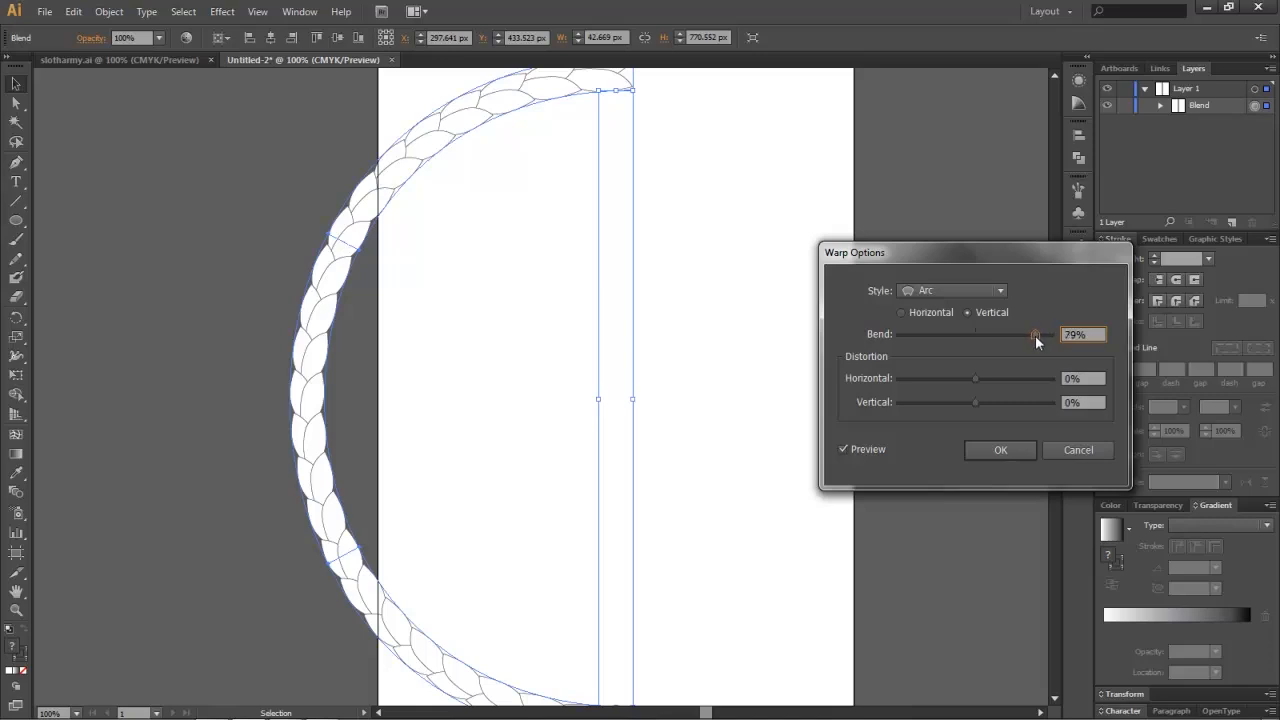
{"action": "left_click", "coordinate": [1006, 449]}
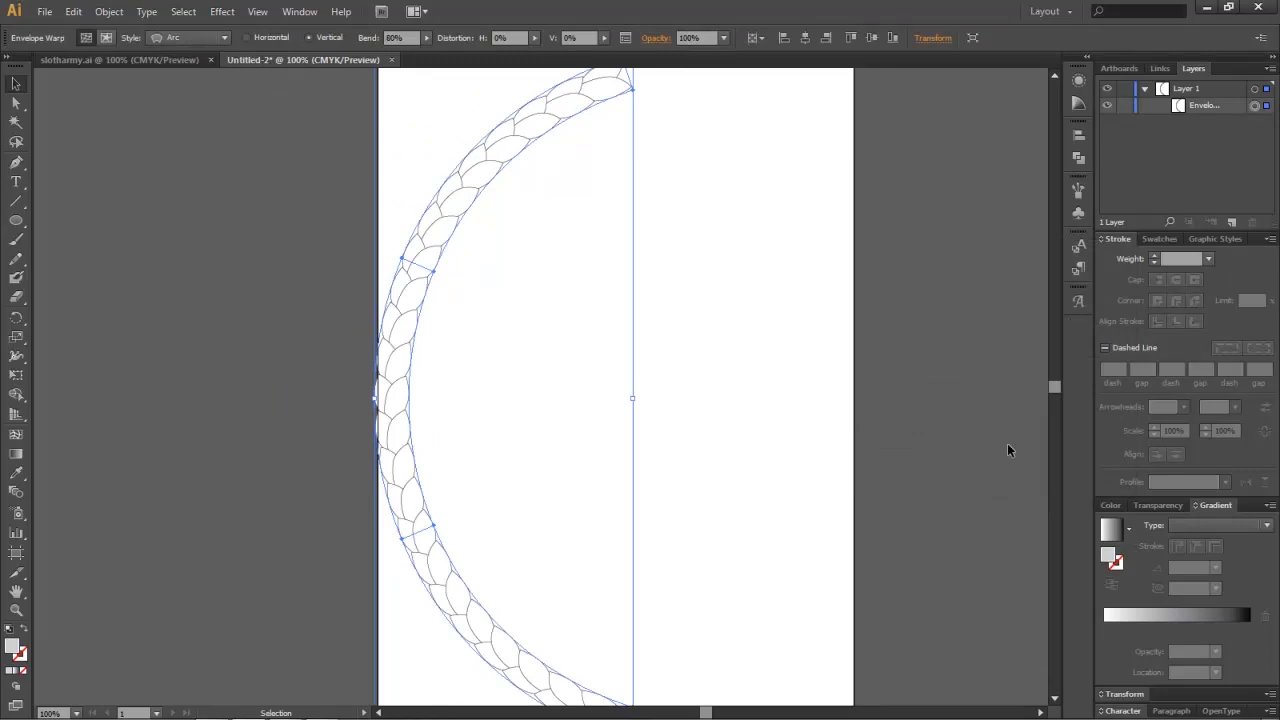
Step: Expand the warped branch with the Object and Fill options enabled, and deselect it
{"action": "scroll", "coordinate": [731, 314], "scroll_direction": "up", "scroll_amount": 3}
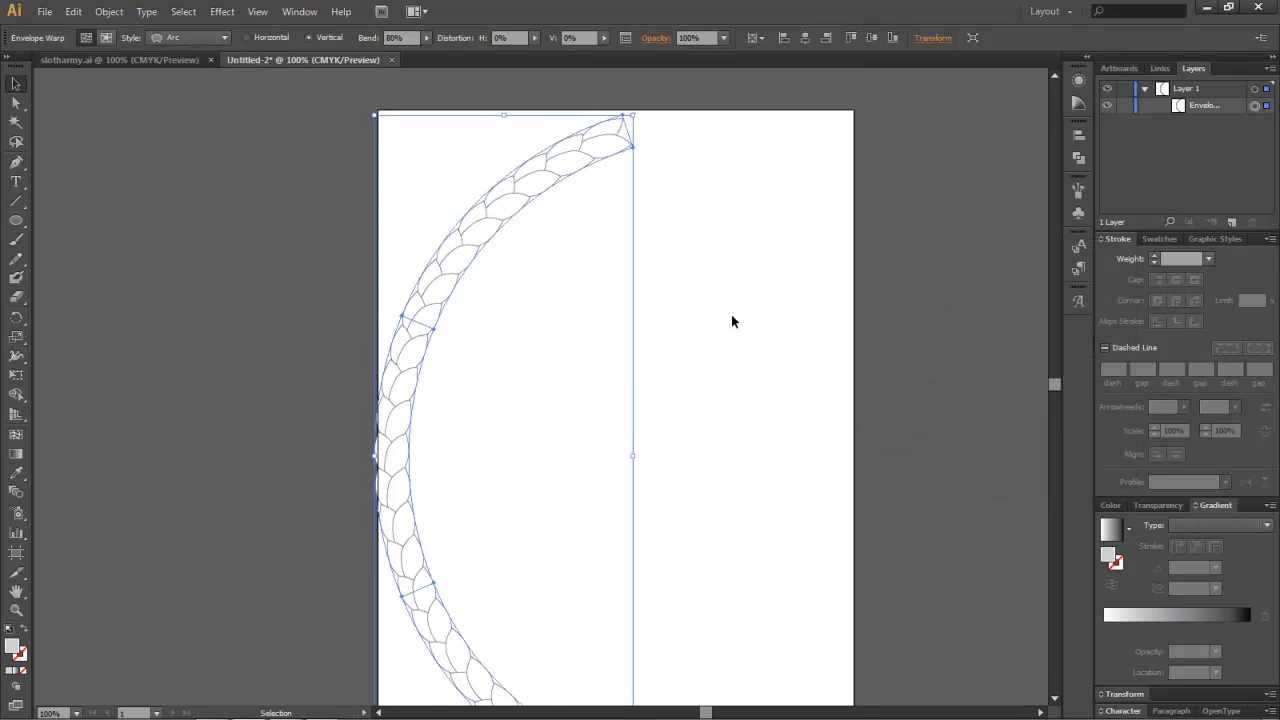
{"action": "scroll", "coordinate": [731, 309], "scroll_direction": "down", "scroll_amount": 2}
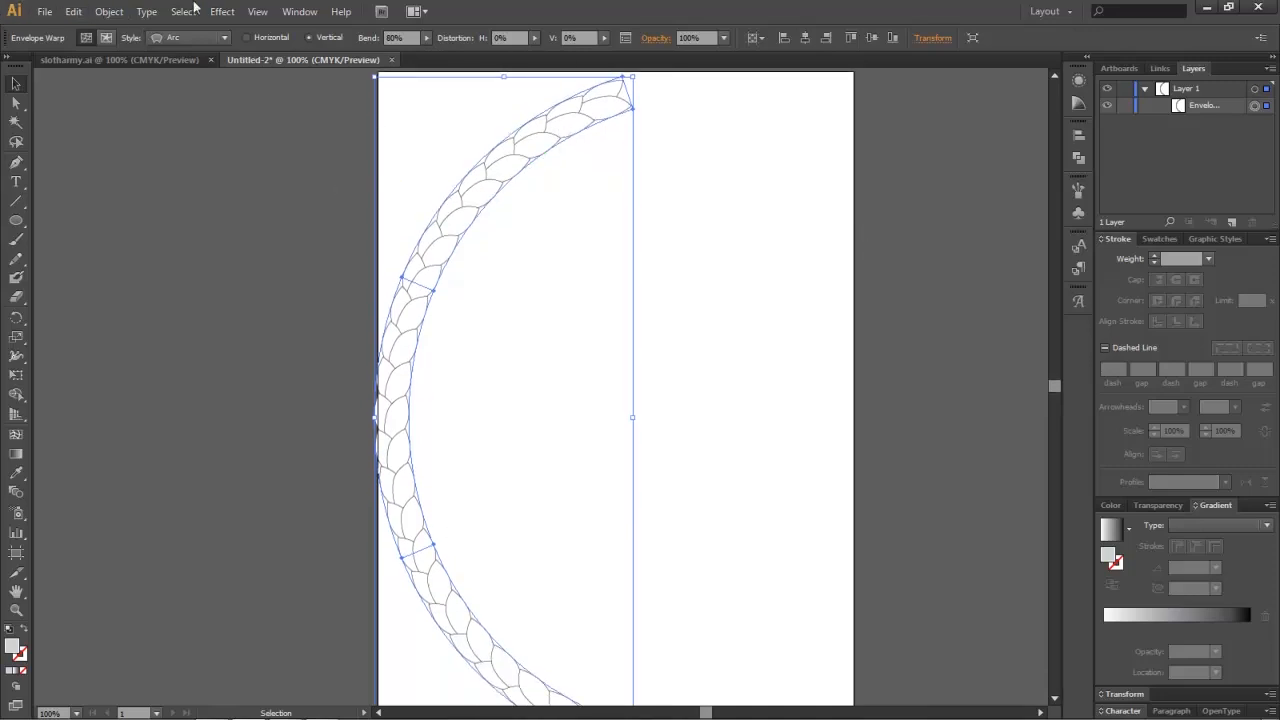
{"action": "left_click", "coordinate": [105, 14]}
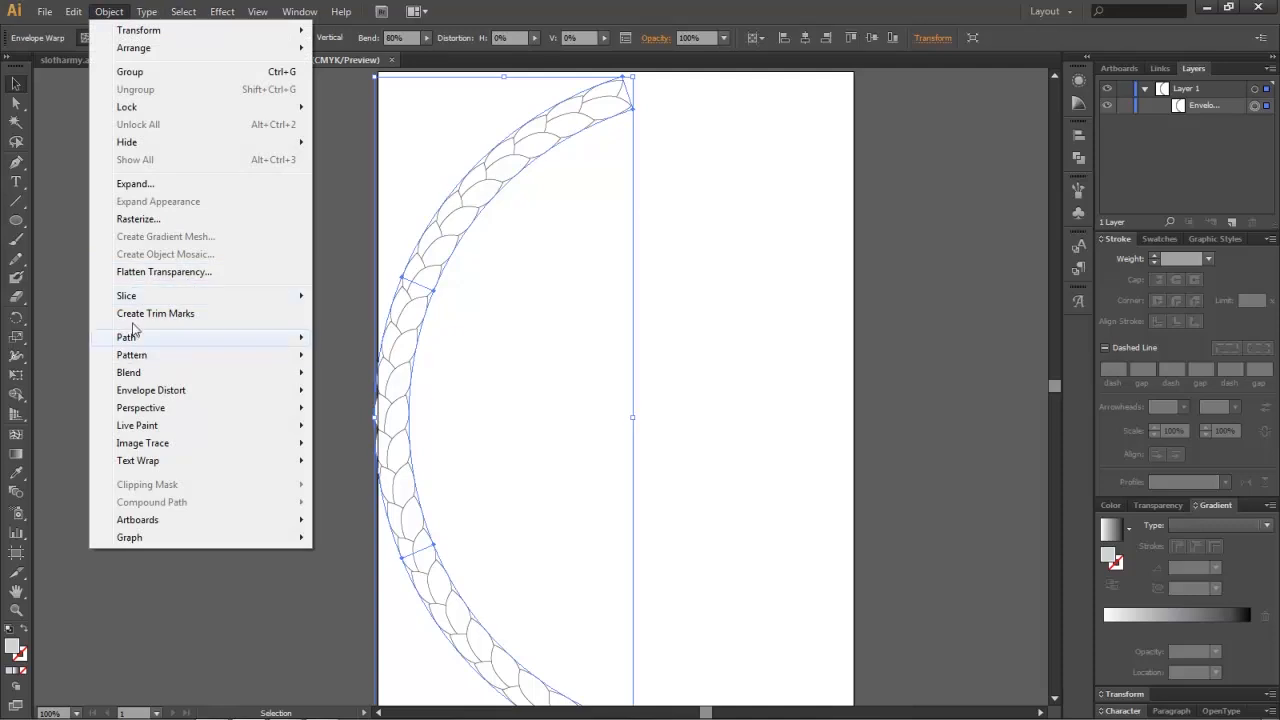
{"action": "left_click", "coordinate": [133, 186]}
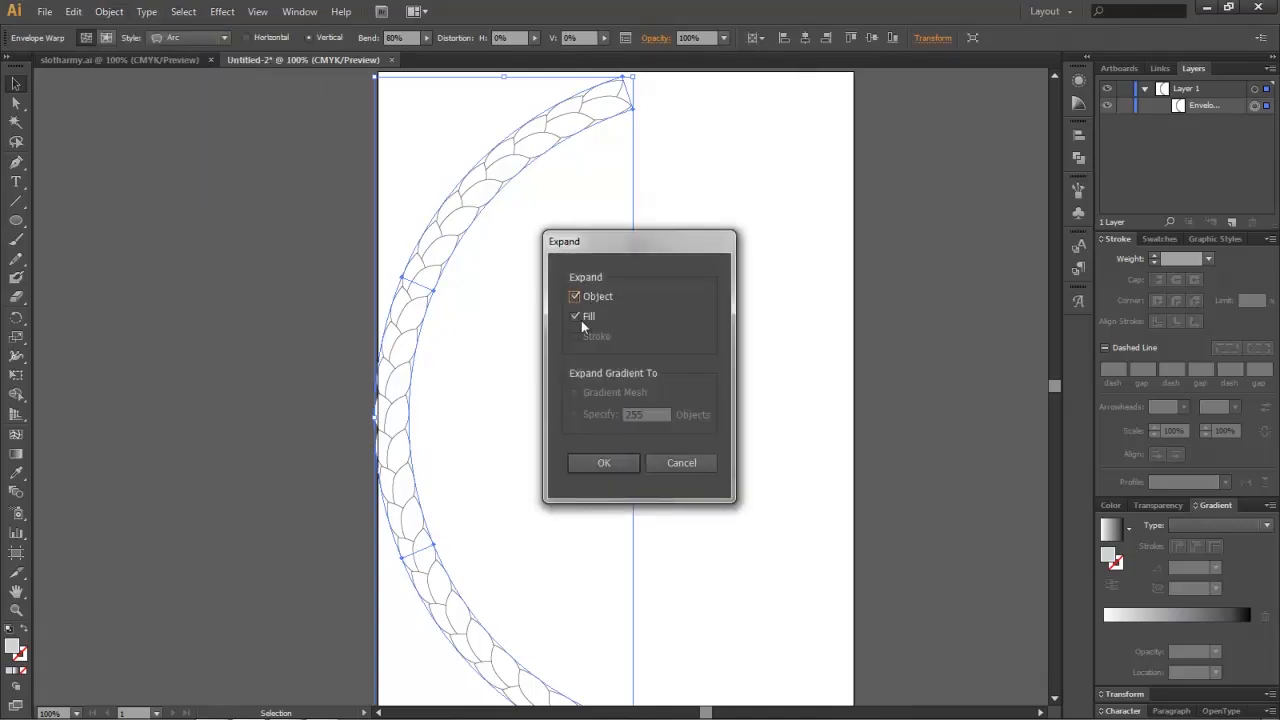
{"action": "left_click", "coordinate": [599, 467]}
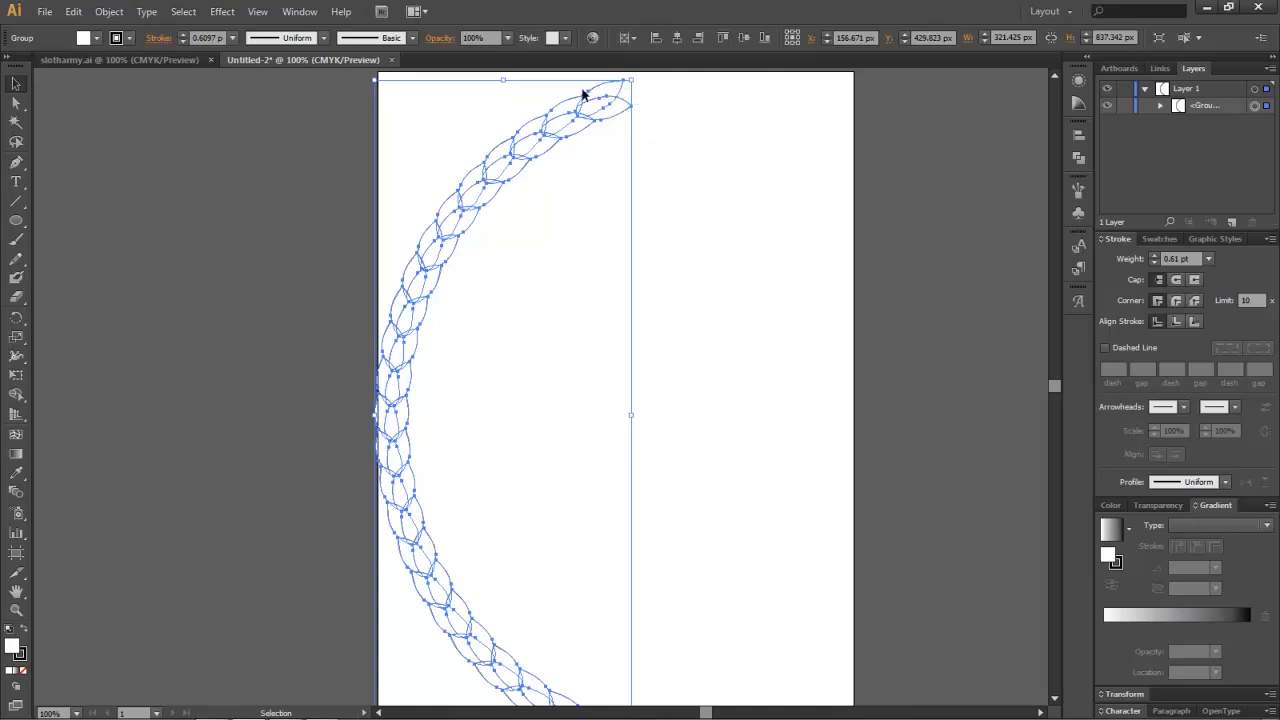
{"action": "left_click", "coordinate": [775, 283]}
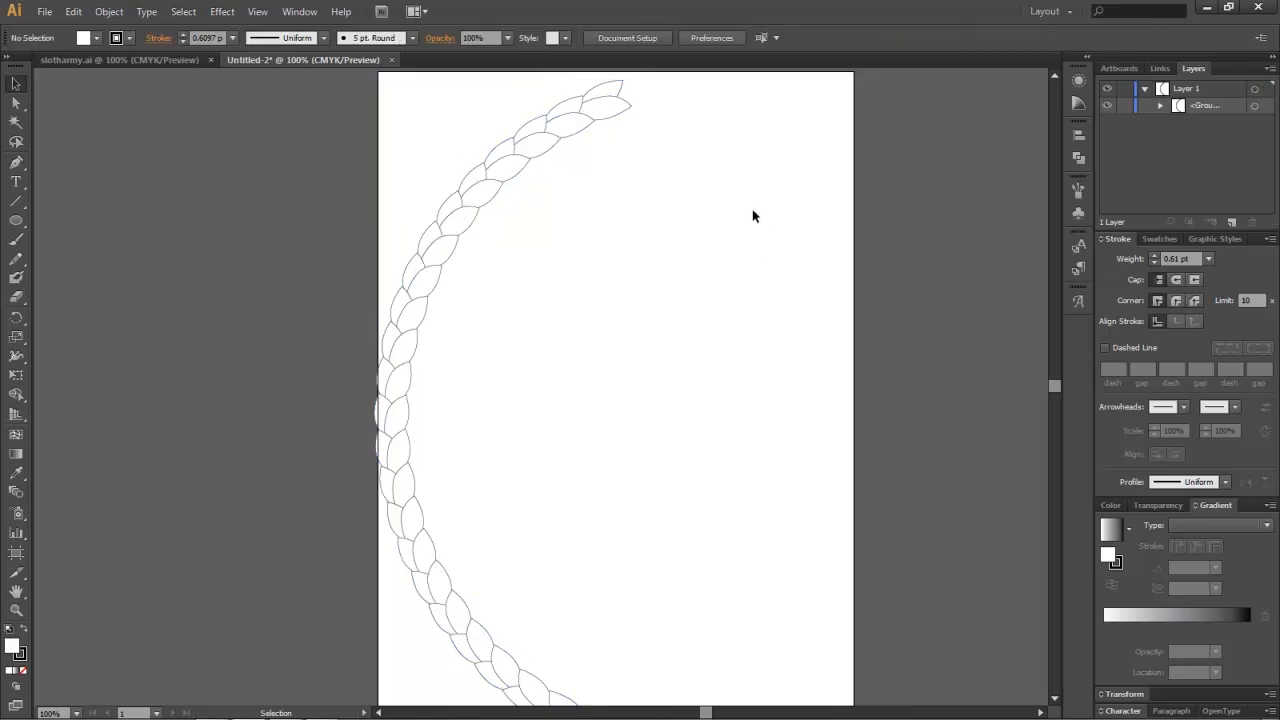
Step: Set the stroke weight of the whole expanded leaf branch to 2 pt
{"action": "left_click_drag", "start_coordinate": [703, 183], "coordinate": [238, 208]}
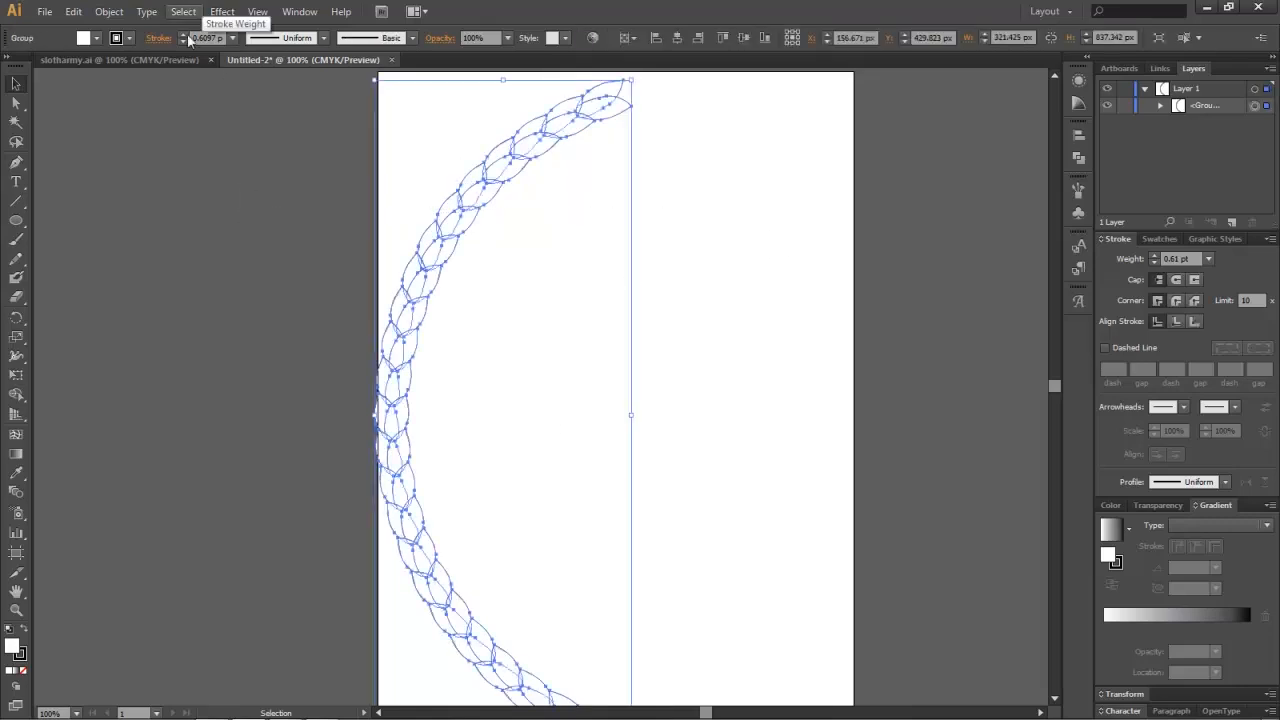
{"action": "left_click", "coordinate": [208, 38]}
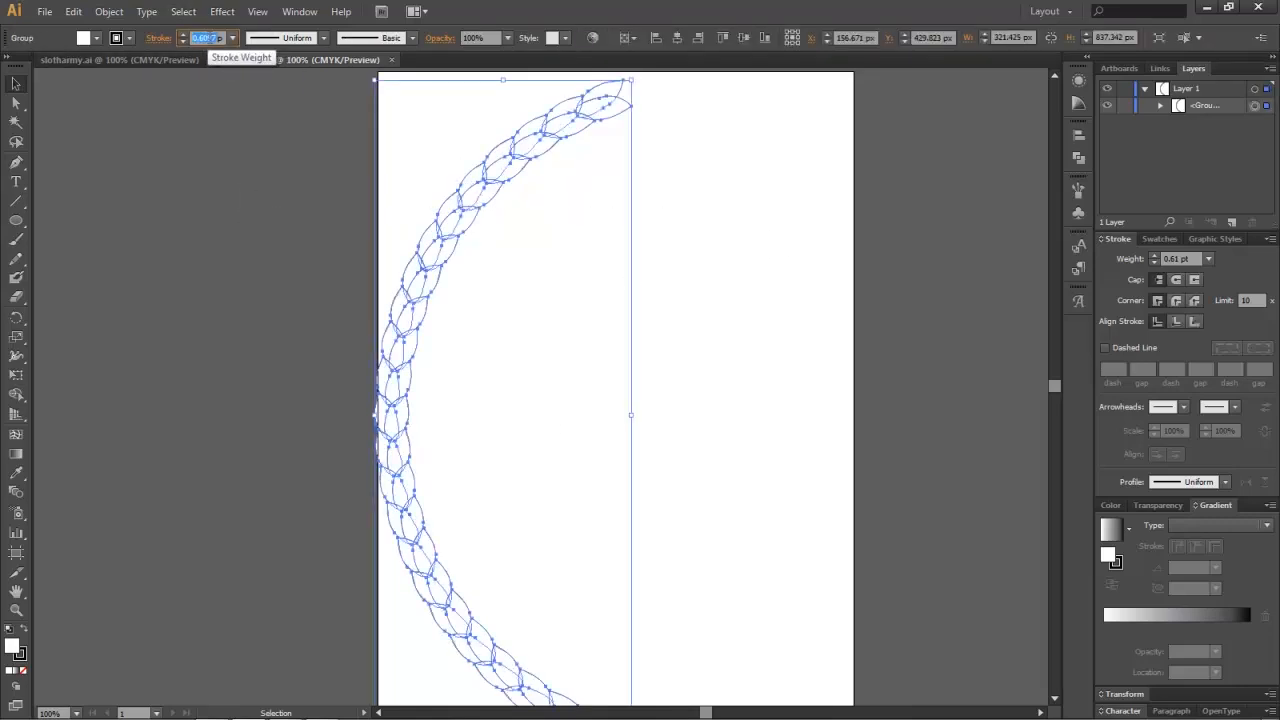
{"action": "type", "text": "2pt"}
{"action": "key", "text": "Return"}
{"action": "left_click", "coordinate": [747, 233]}
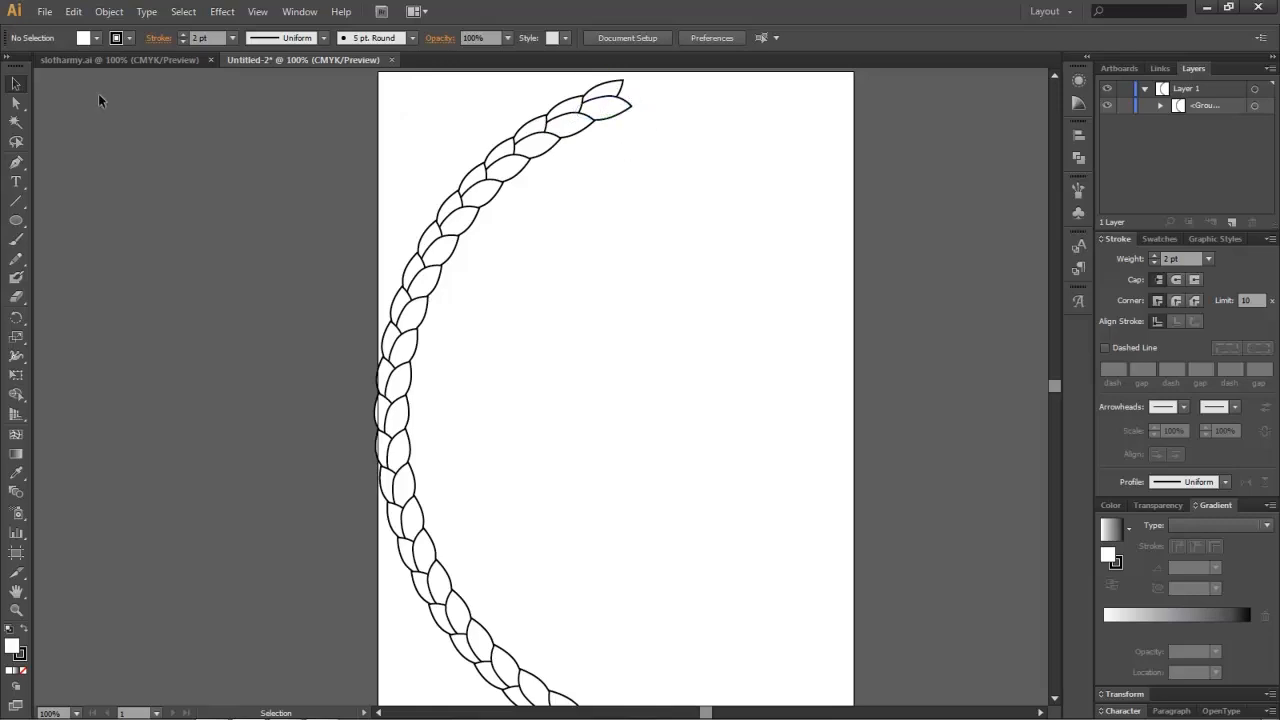
Step: Use Direct Selection to delete the outermost leaves at the upper end of the branch
{"action": "left_click", "coordinate": [15, 103]}
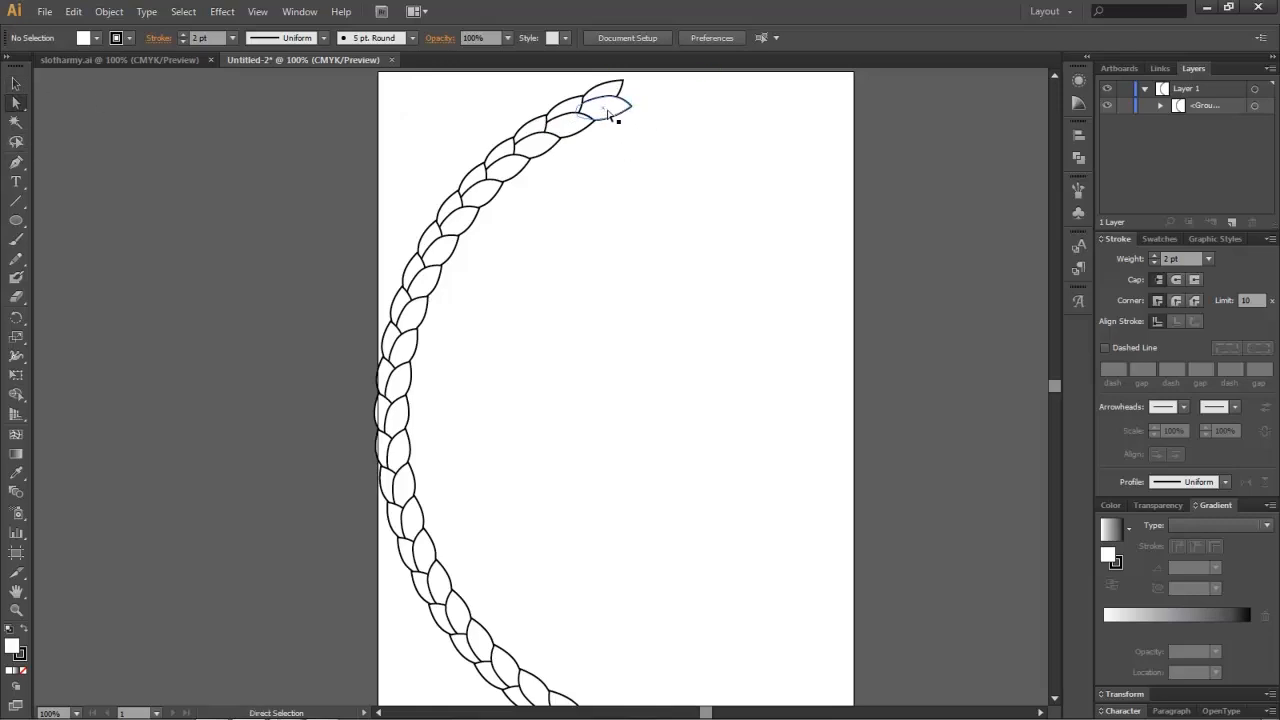
{"action": "scroll", "coordinate": [897, 376], "scroll_direction": "down", "scroll_amount": 1}
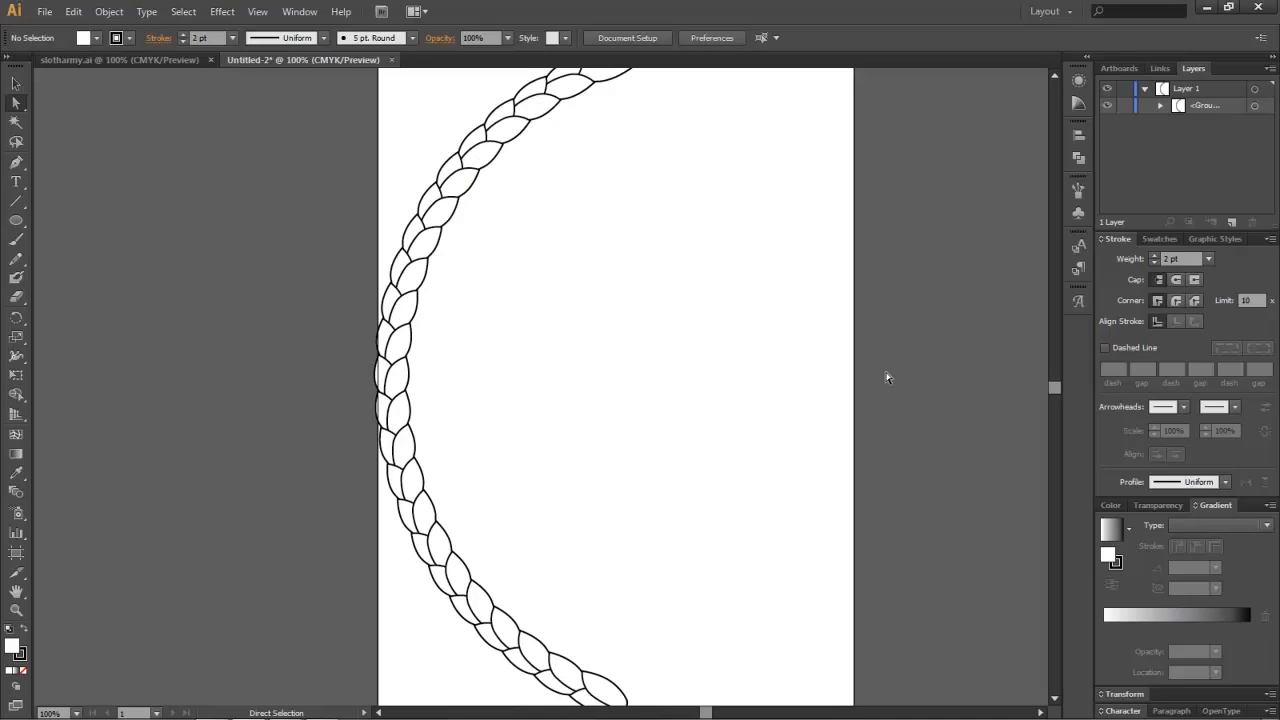
{"action": "scroll", "coordinate": [885, 373], "scroll_direction": "down", "scroll_amount": 2}
{"action": "scroll", "coordinate": [874, 372], "scroll_direction": "up", "scroll_amount": 1}
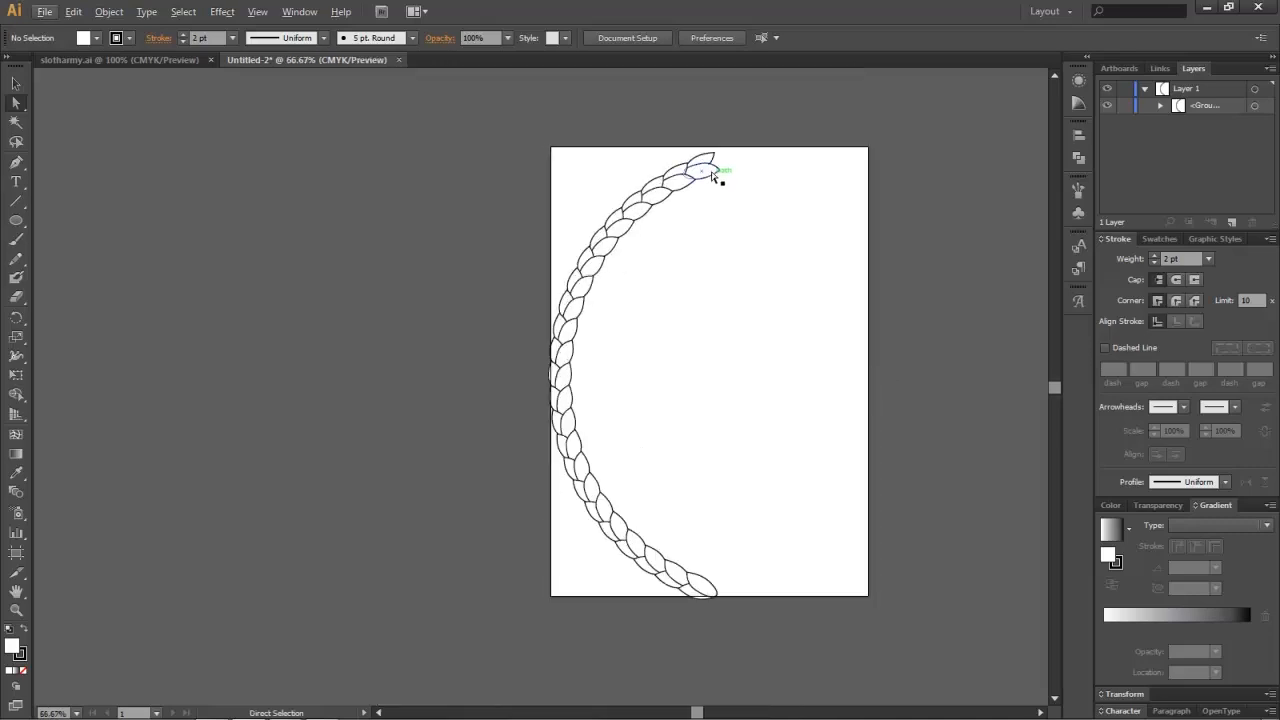
{"action": "left_click", "coordinate": [712, 176]}
{"action": "left_click", "coordinate": [732, 169]}
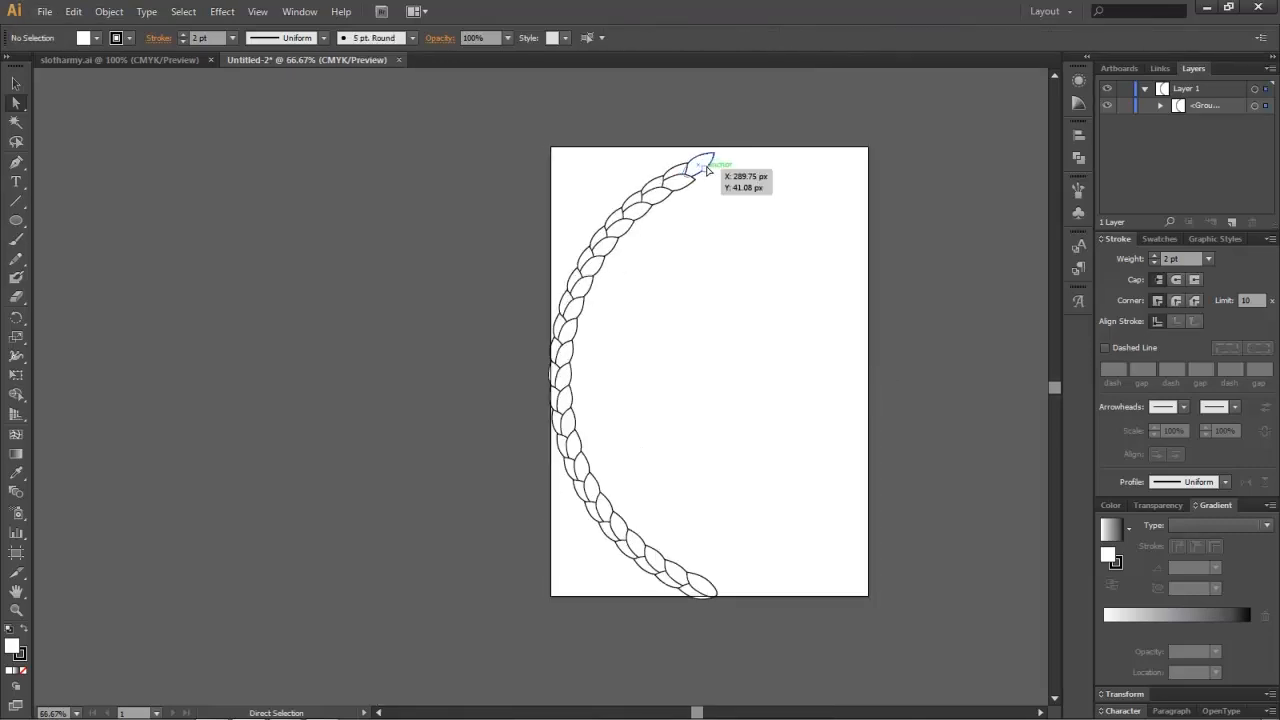
{"action": "left_click", "coordinate": [706, 168]}
{"action": "key", "text": "Delete"}
{"action": "key", "text": "Delete"}
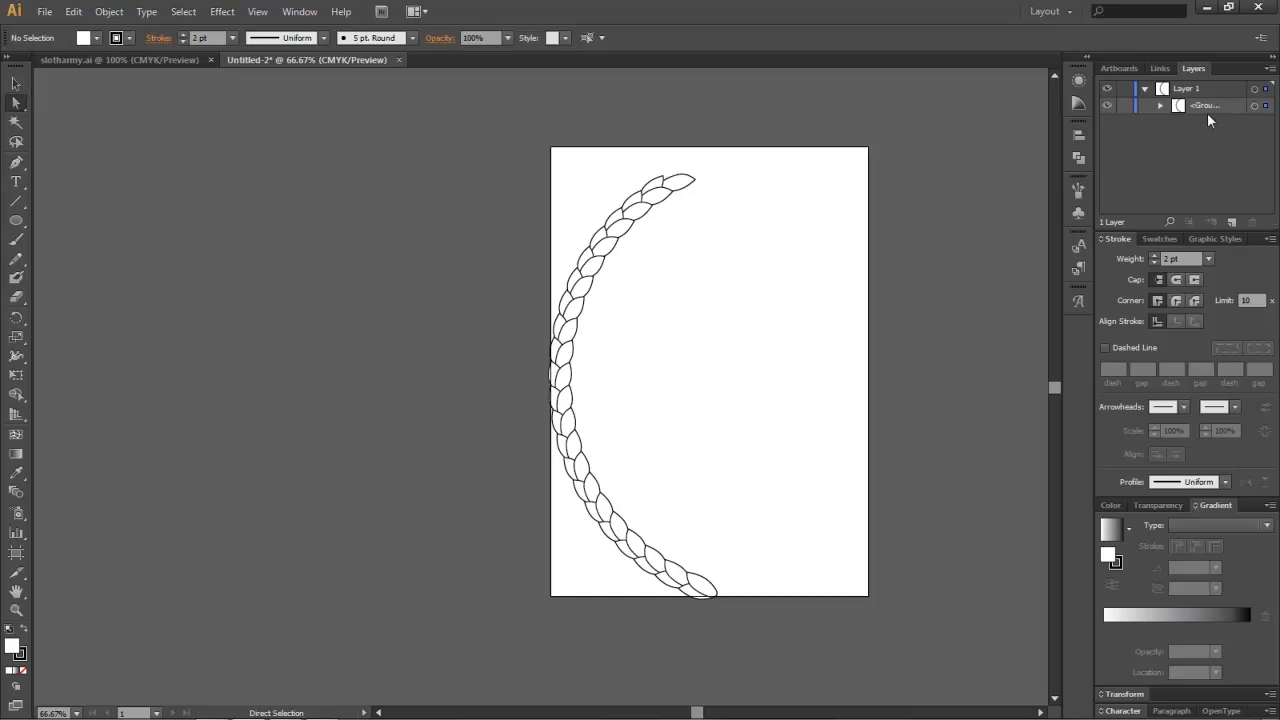
Step: Select the whole branch group through its layer entry and clear the selection again
{"action": "left_click", "coordinate": [1254, 105]}
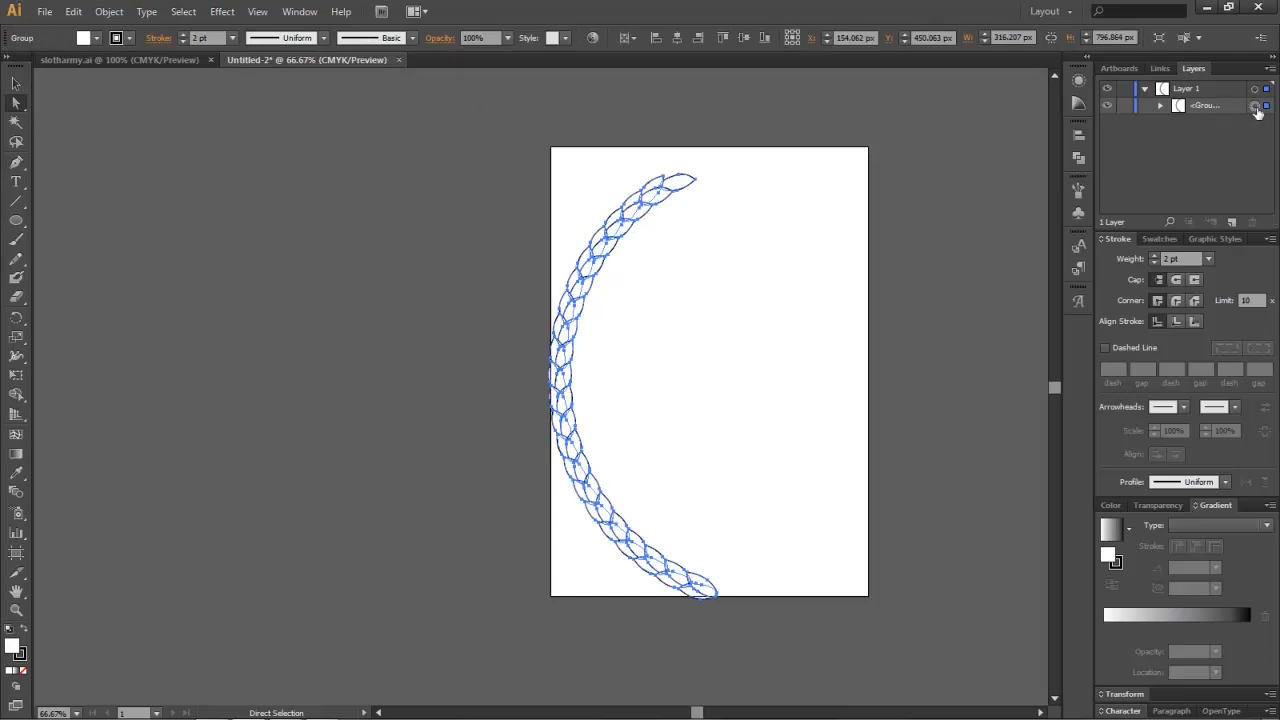
{"action": "left_click", "coordinate": [1212, 107]}
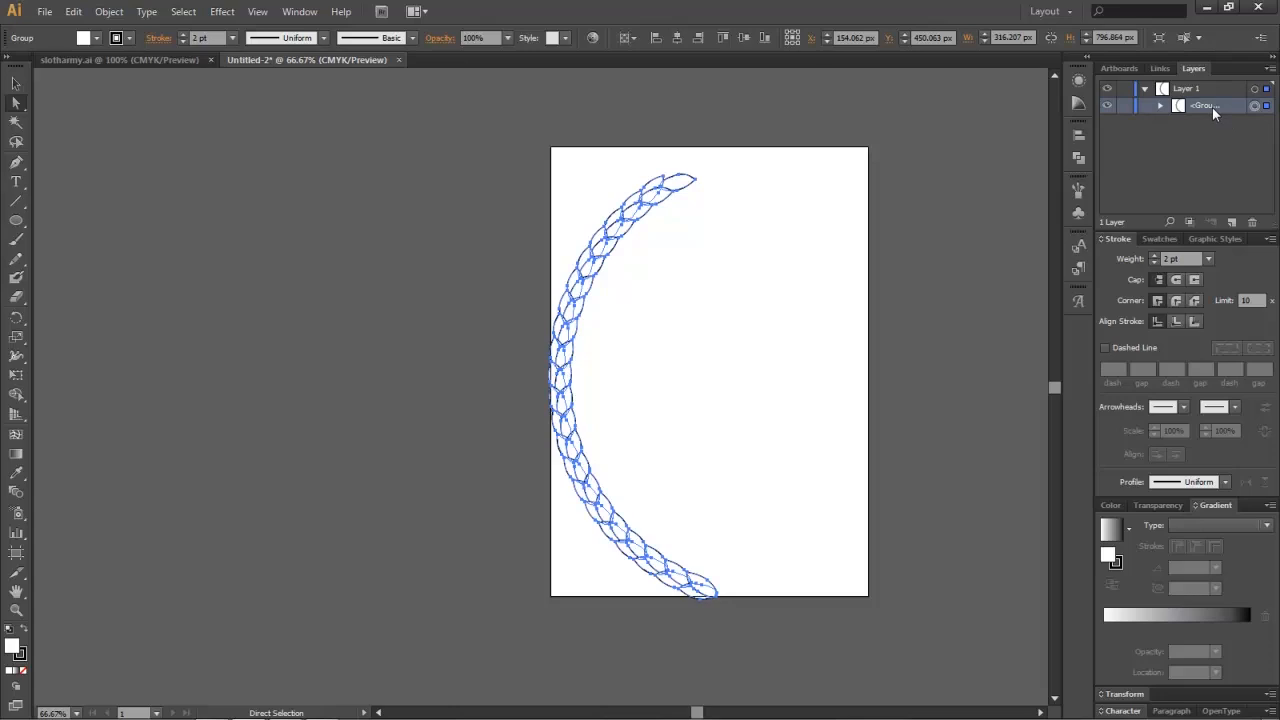
{"action": "left_click", "coordinate": [614, 294]}
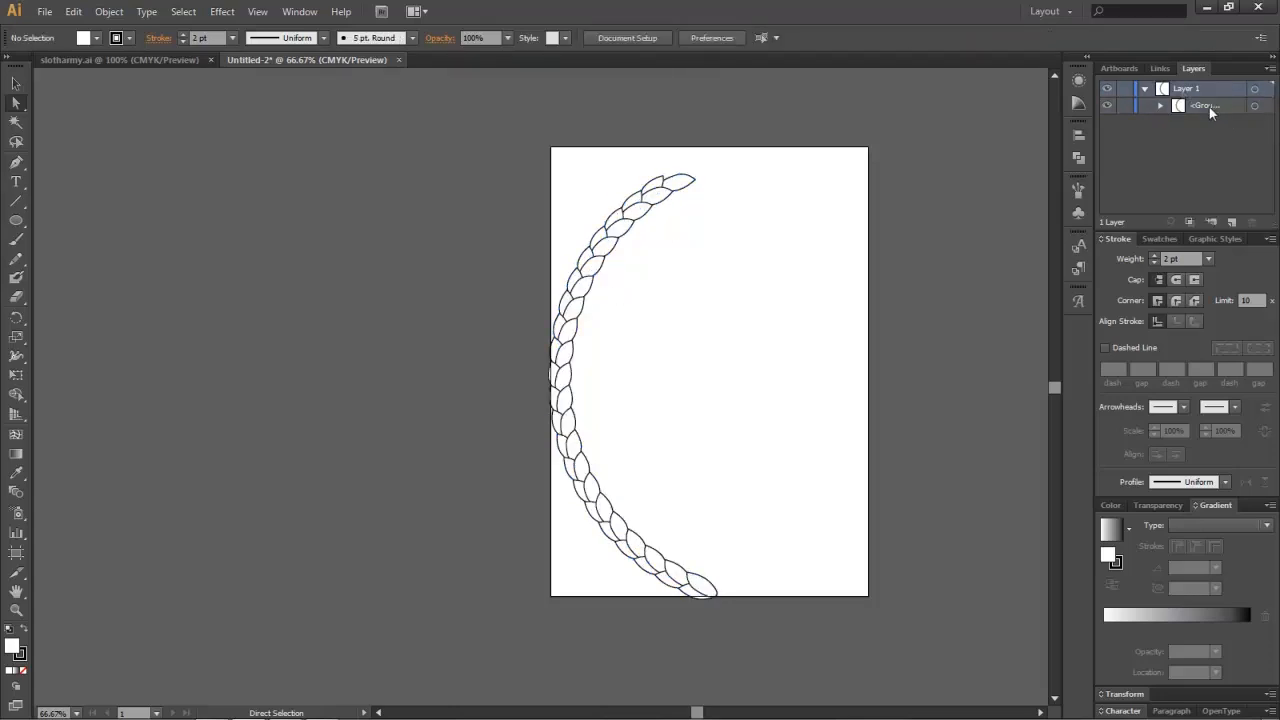
{"action": "left_click", "coordinate": [1254, 106]}
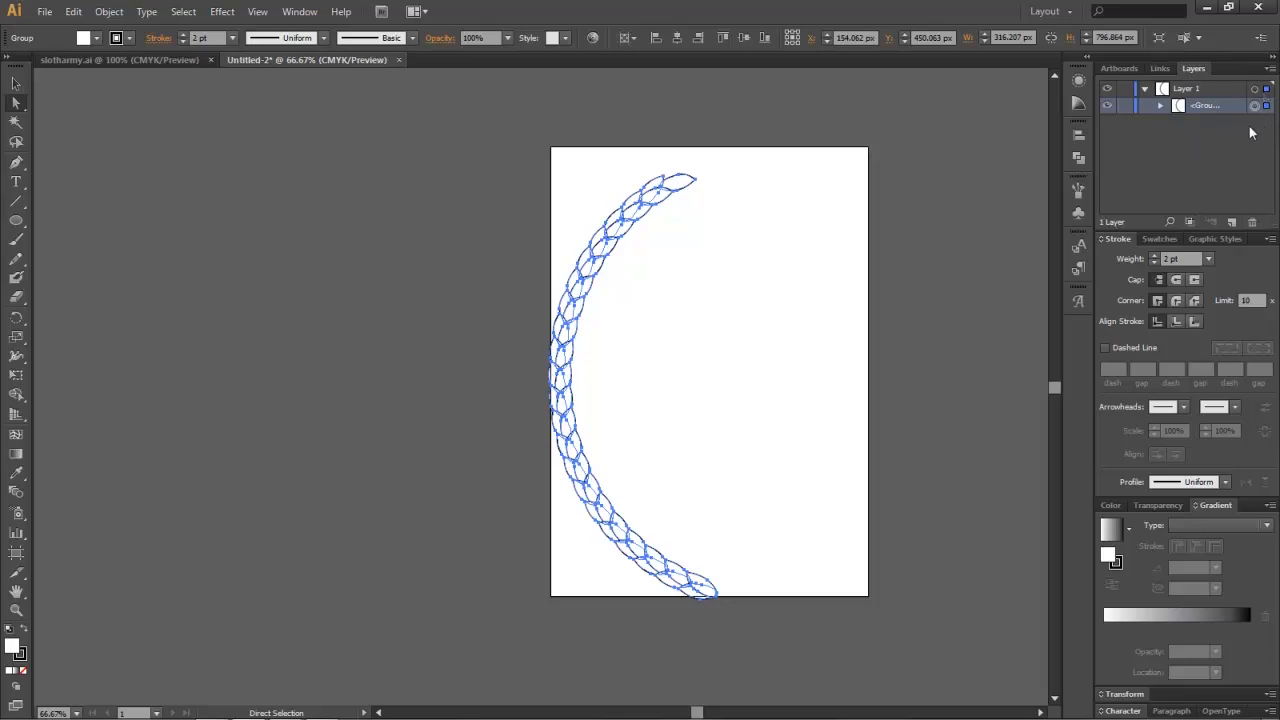
{"action": "key", "text": "ctrl+shift+a"}
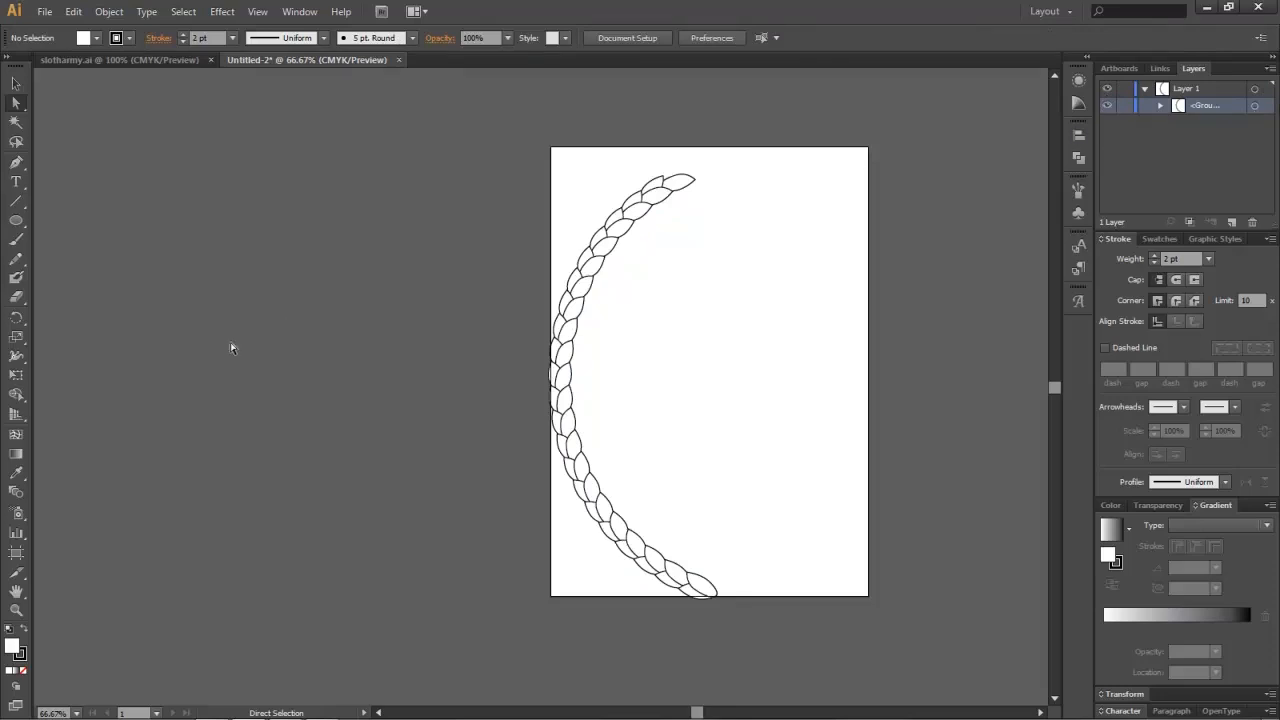
Step: Compare marquee-selecting part of the branch with Direct Selection against picking the whole group with Selection, leaving nothing selected
{"action": "left_click_drag", "start_coordinate": [502, 170], "coordinate": [786, 540]}
{"action": "left_click", "coordinate": [13, 81]}
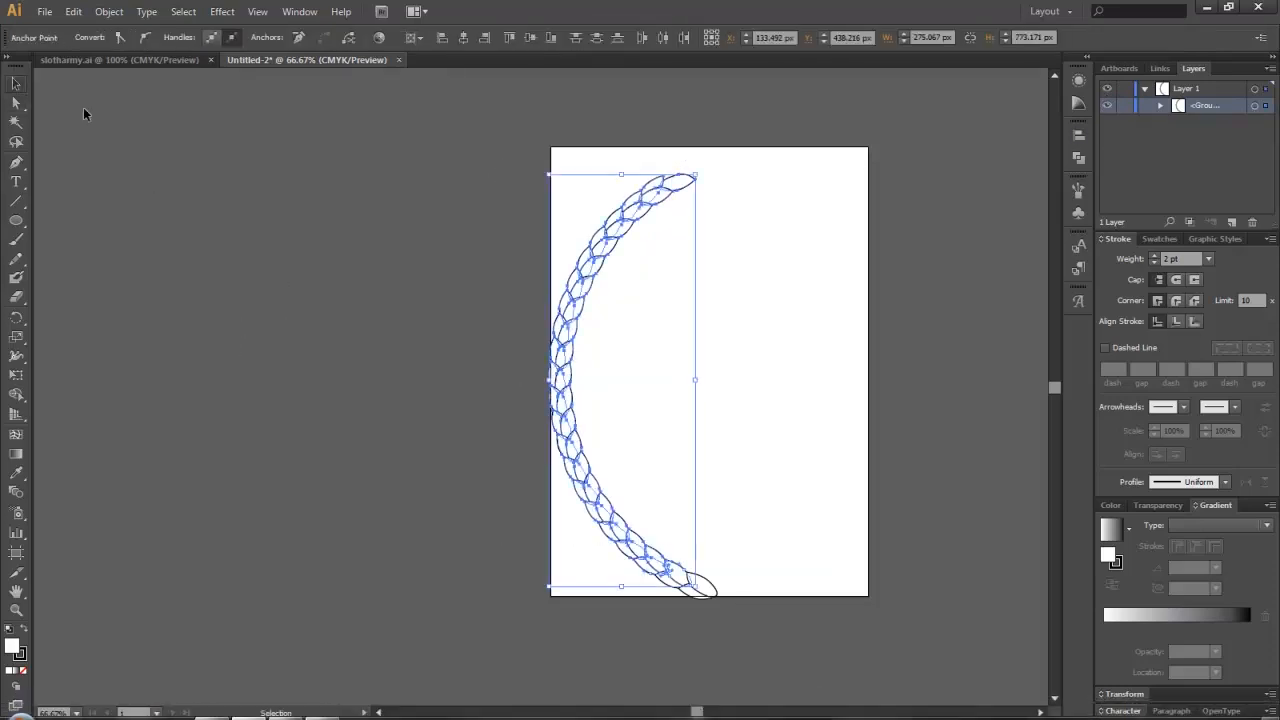
{"action": "left_click", "coordinate": [423, 197]}
{"action": "left_click_drag", "start_coordinate": [433, 149], "coordinate": [625, 264]}
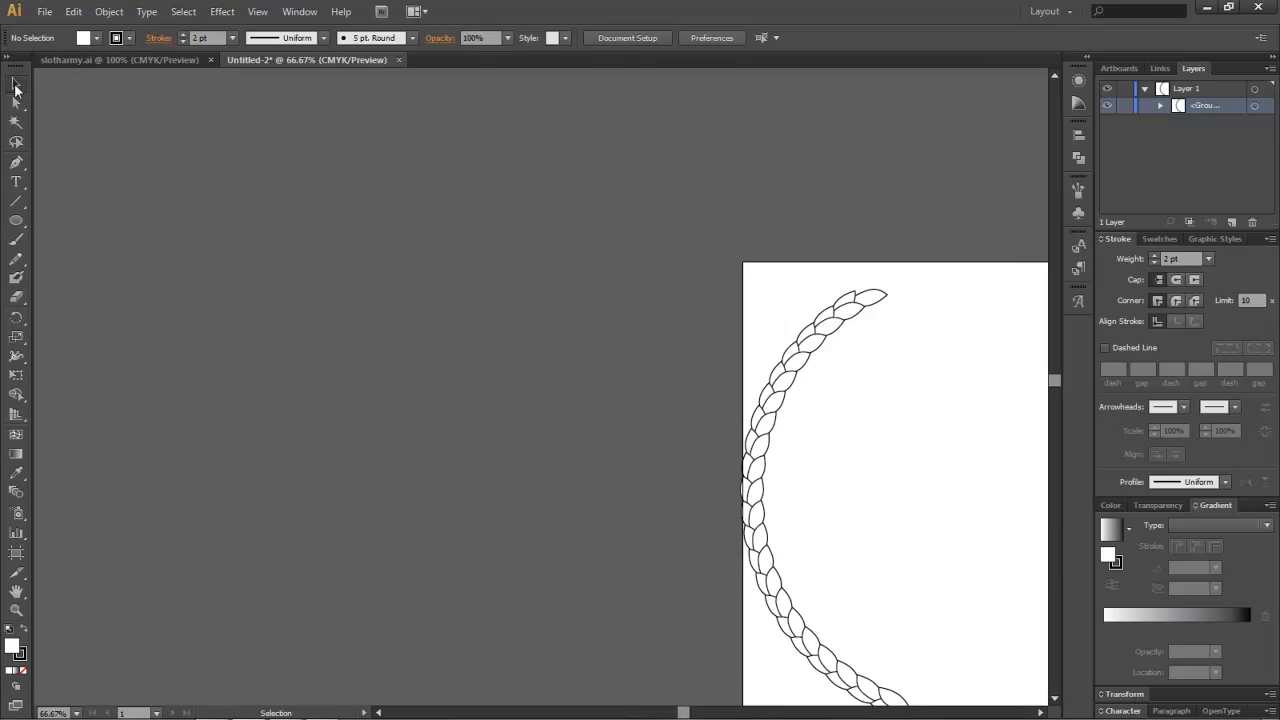
{"action": "left_click_drag", "start_coordinate": [566, 312], "coordinate": [919, 510]}
{"action": "scroll", "coordinate": [533, 421], "scroll_direction": "down", "scroll_amount": 3}
{"action": "scroll", "coordinate": [530, 358], "scroll_direction": "up", "scroll_amount": 1}
{"action": "key", "text": "a"}
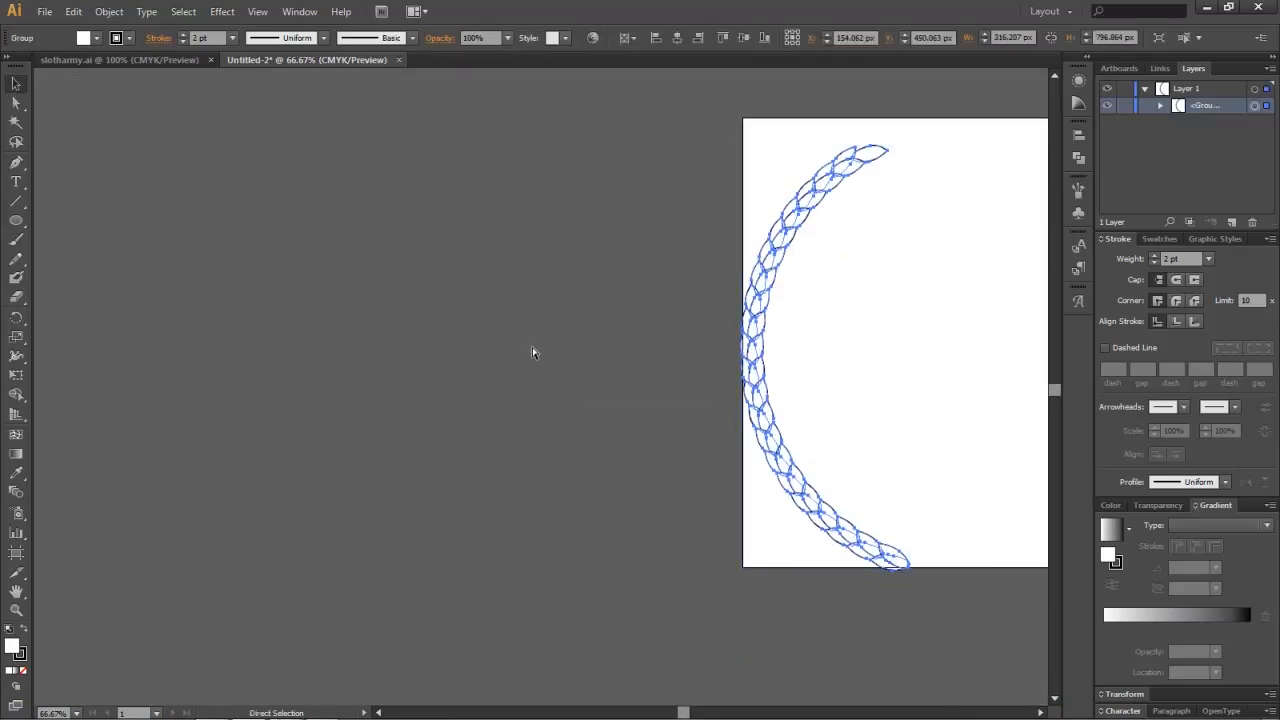
{"action": "scroll", "coordinate": [614, 351], "scroll_direction": "right", "scroll_amount": 1}
{"action": "key", "text": "v"}
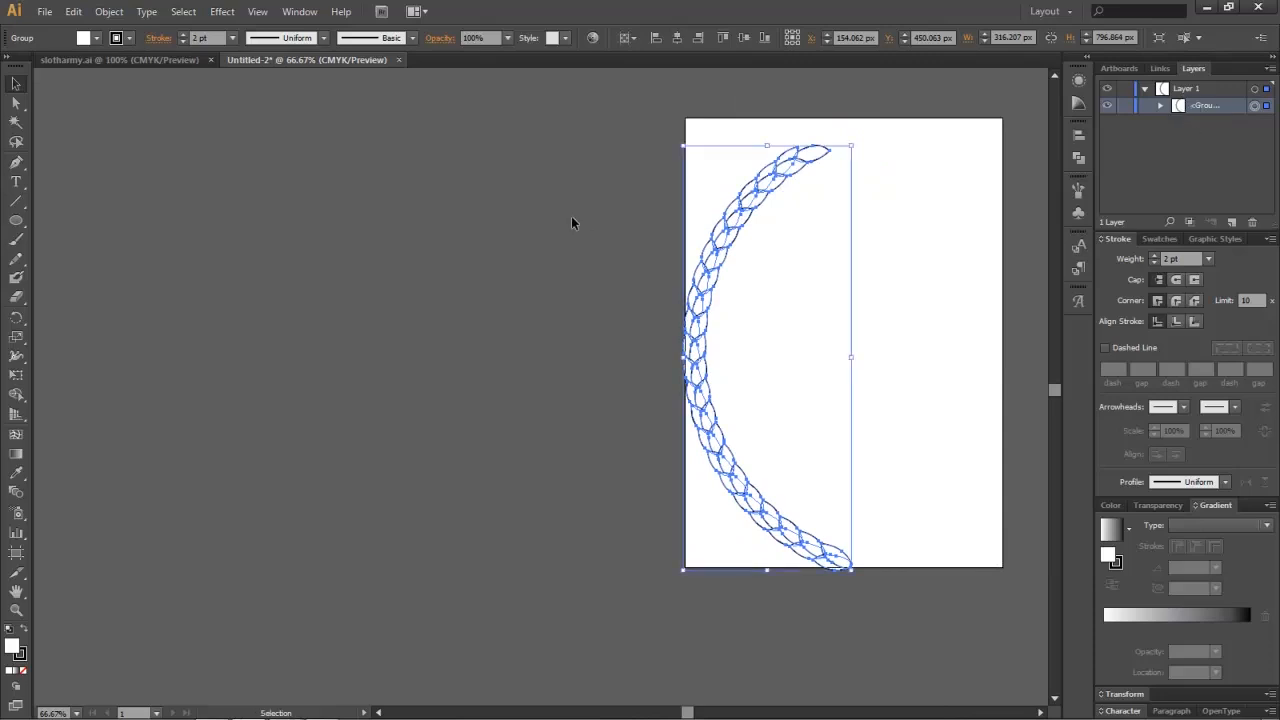
{"action": "left_click", "coordinate": [626, 291]}
{"action": "left_click", "coordinate": [694, 306]}
{"action": "left_click", "coordinate": [410, 427]}
{"action": "left_click", "coordinate": [16, 103]}
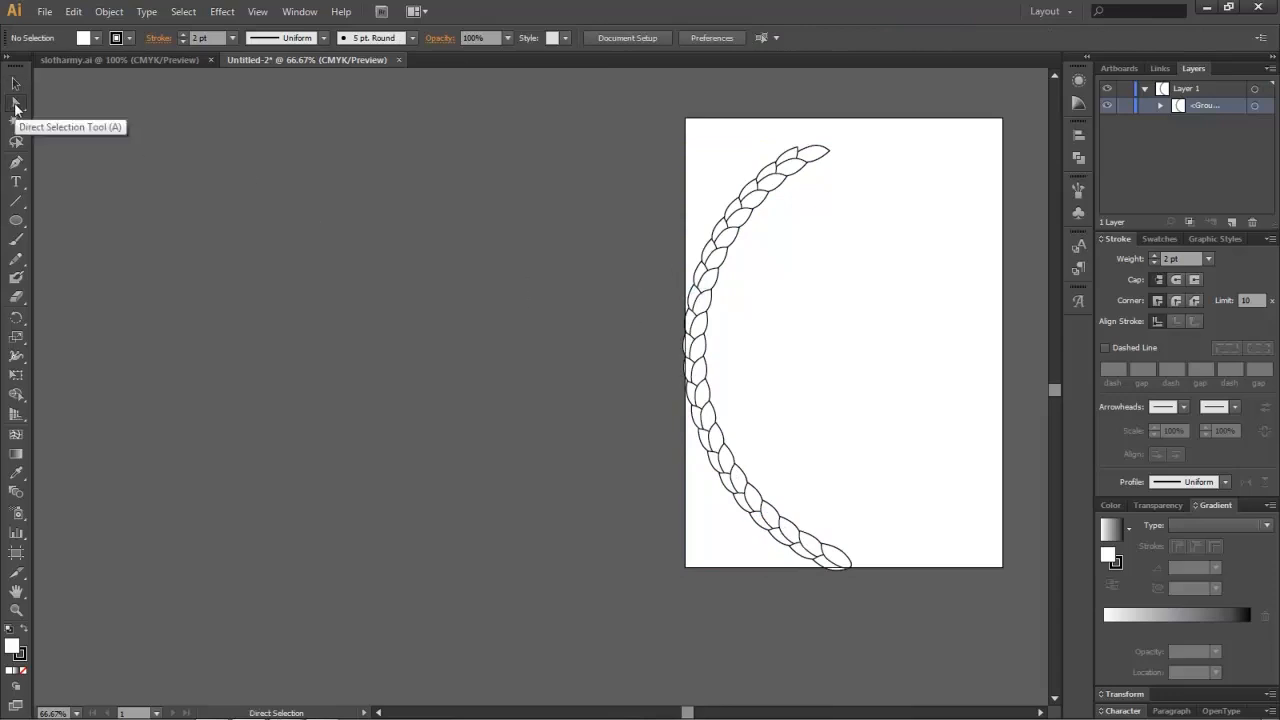
Step: Try a partial Direct Selection marquee on the branch, clear it, and select the whole branch group with the Selection tool
{"action": "left_click_drag", "start_coordinate": [680, 299], "coordinate": [714, 317]}
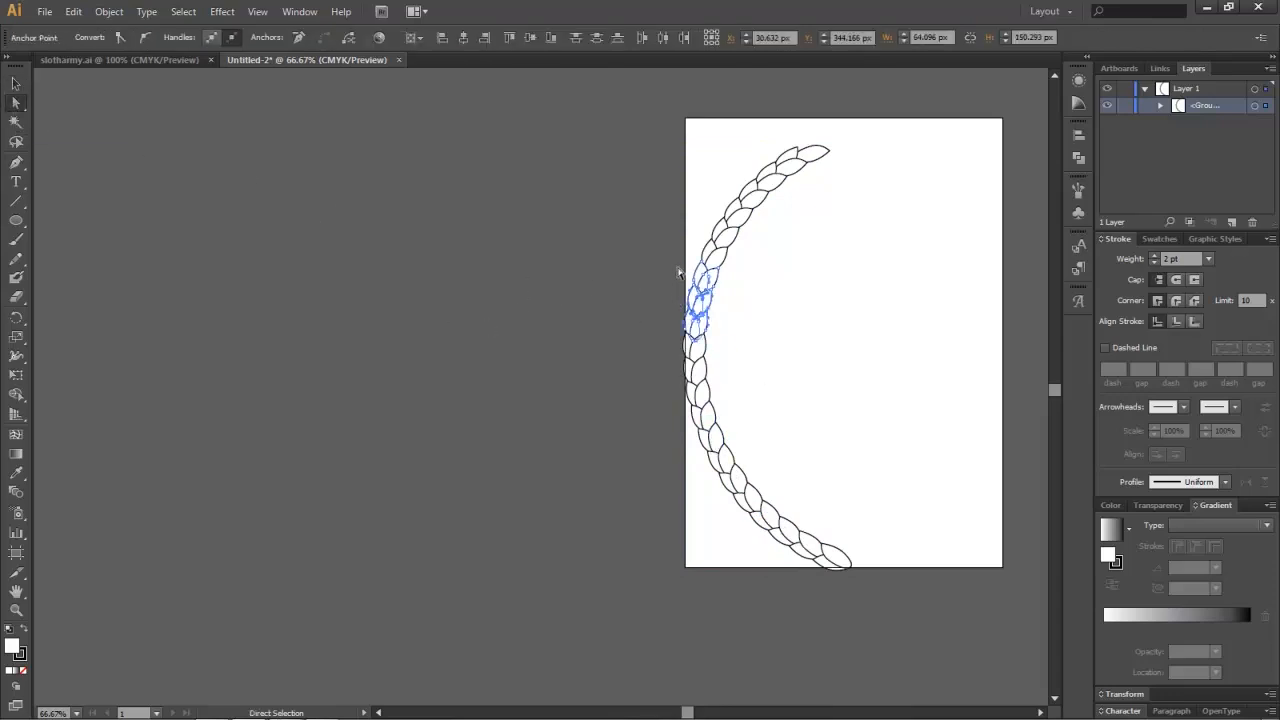
{"action": "left_click", "coordinate": [638, 284]}
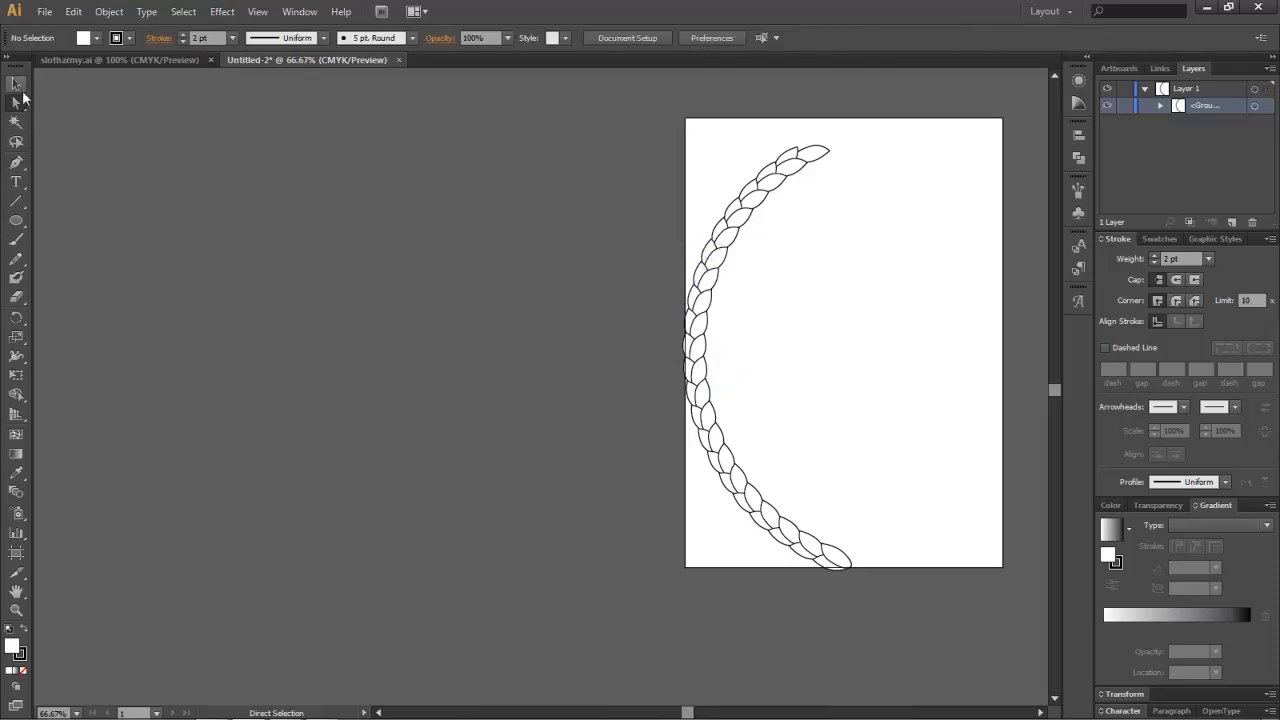
{"action": "left_click", "coordinate": [16, 84]}
{"action": "left_click_drag", "start_coordinate": [570, 277], "coordinate": [800, 340]}
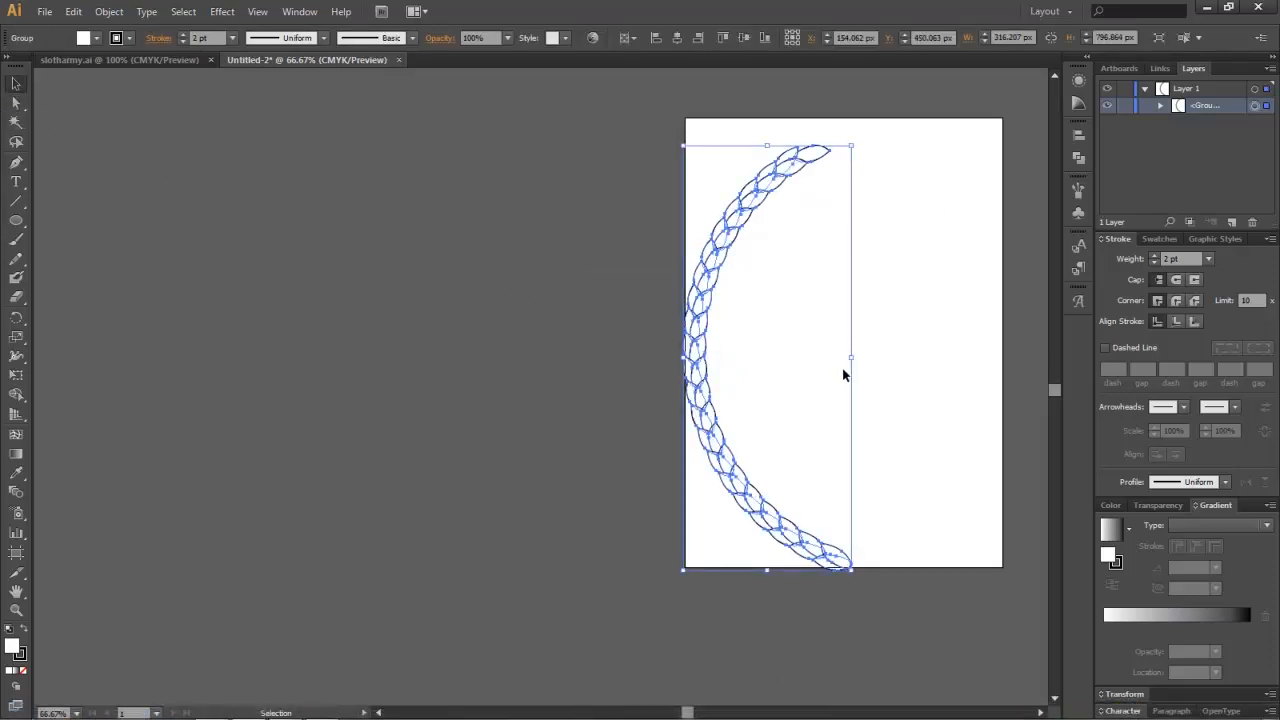
Step: Paste a copy of the branch in front of the original and reflect the copy about the vertical axis
{"action": "key", "text": "a"}
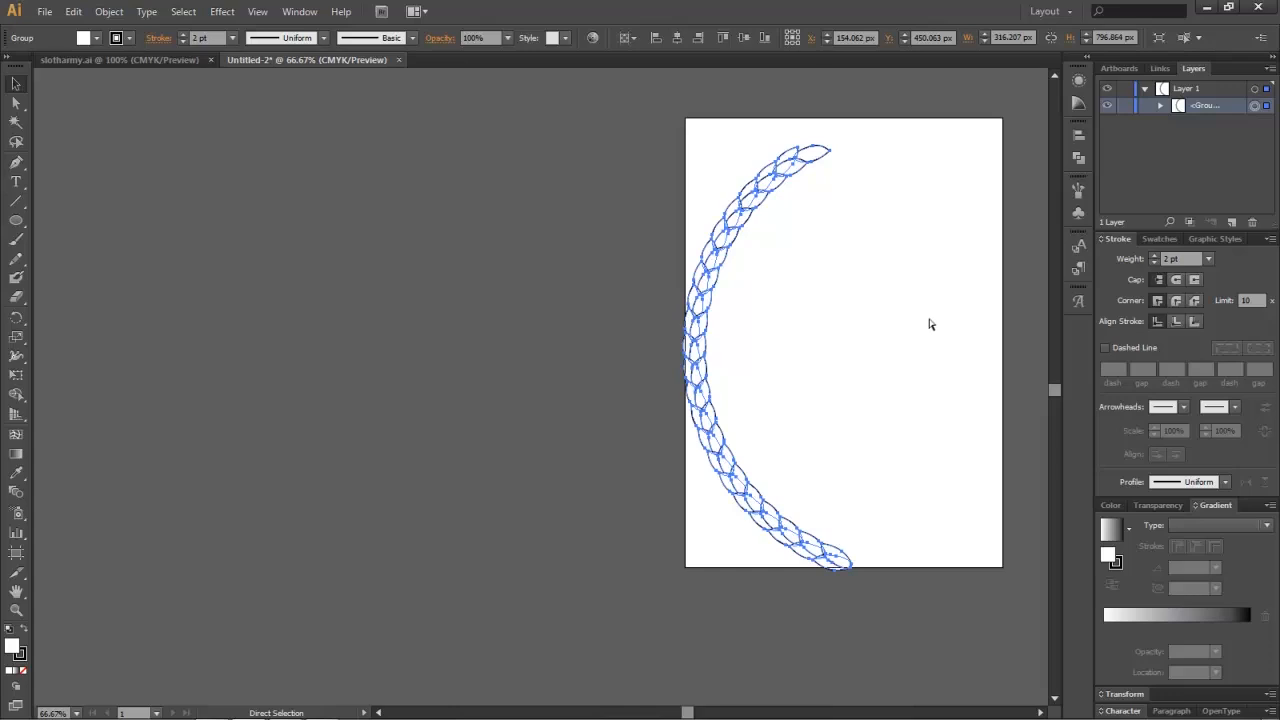
{"action": "key", "text": "ctrl+f"}
{"action": "key", "text": "v"}
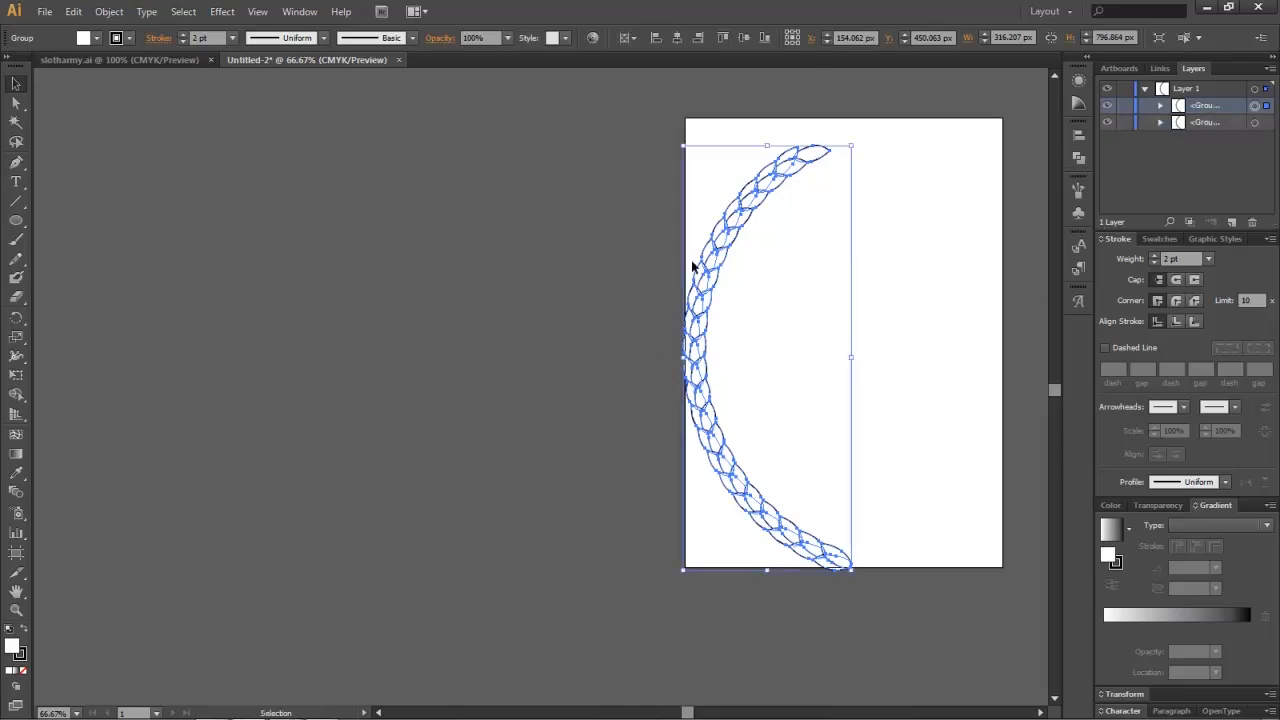
{"action": "right_click", "coordinate": [708, 248]}
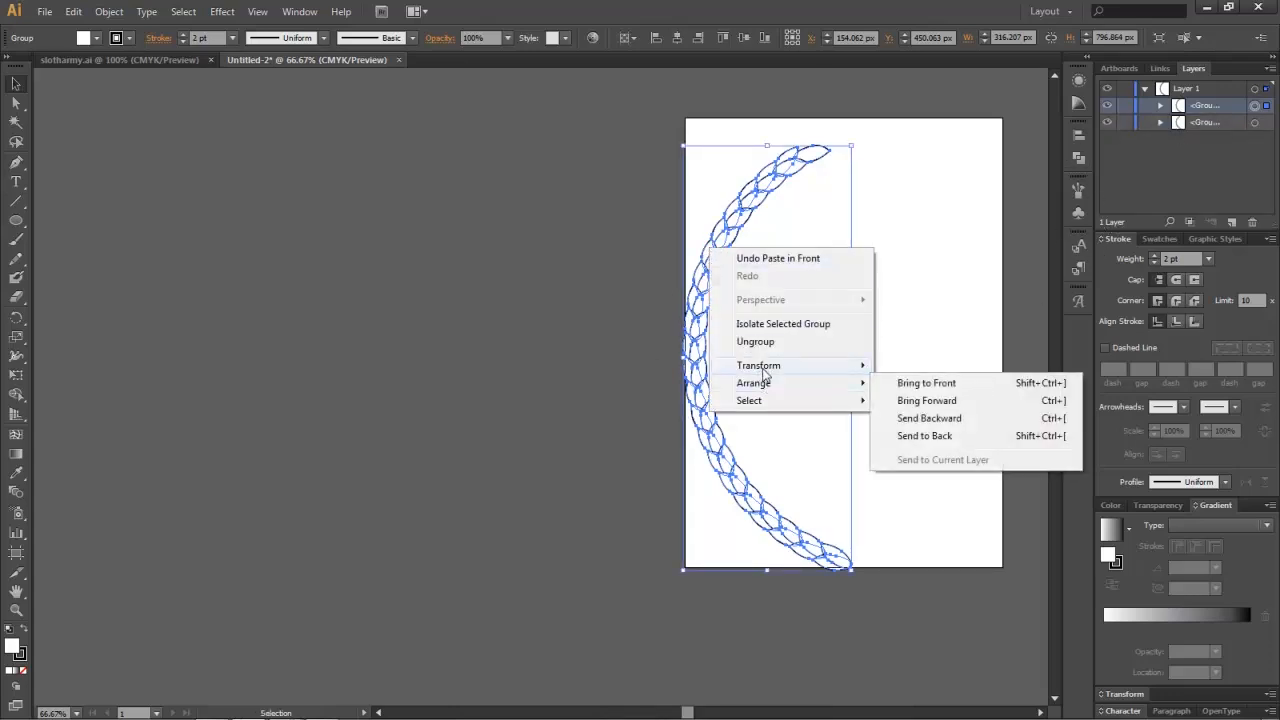
{"action": "mouse_move", "coordinate": [770, 366]}
{"action": "left_click", "coordinate": [936, 424]}
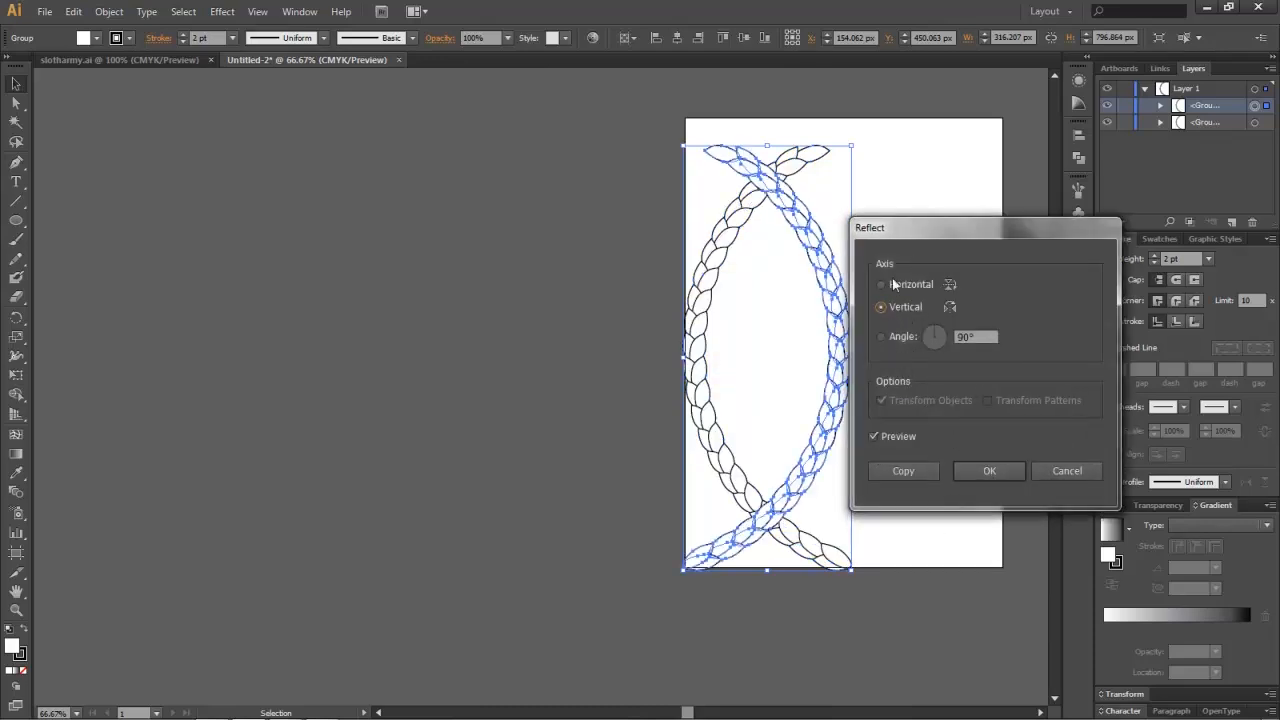
{"action": "left_click", "coordinate": [977, 467]}
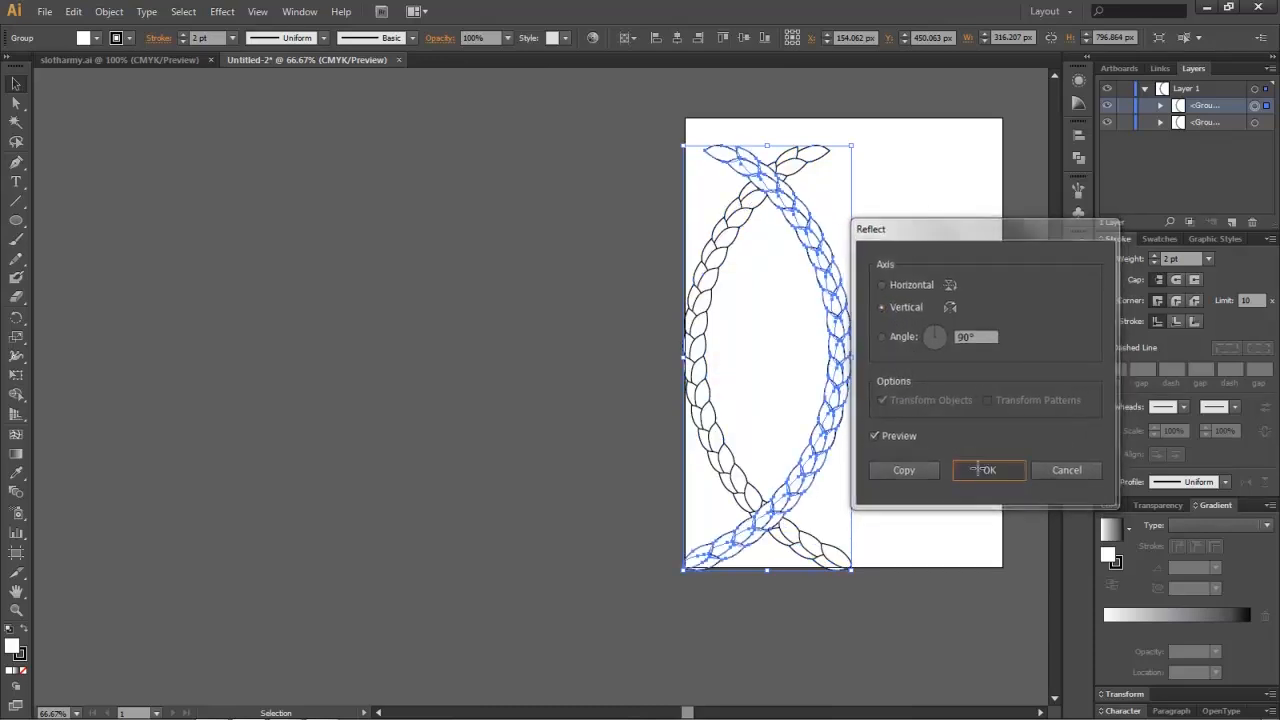
Step: Nudge the mirrored branch about 460 px horizontally to the right so it faces the original as the wreath's other half, leaving it deselected
{"action": "key", "text": "shift+Right"}
{"action": "key", "text": "shift+Right"}
{"action": "key", "text": "shift+Right"}
{"action": "key", "text": "shift+Right"}
{"action": "key", "text": "shift+Right"}
{"action": "key", "text": "shift+Right"}
{"action": "key", "text": "shift+Right"}
{"action": "key", "text": "shift+Right"}
{"action": "key", "text": "shift+Right"}
{"action": "key", "text": "shift+Right"}
{"action": "key", "text": "shift+Right"}
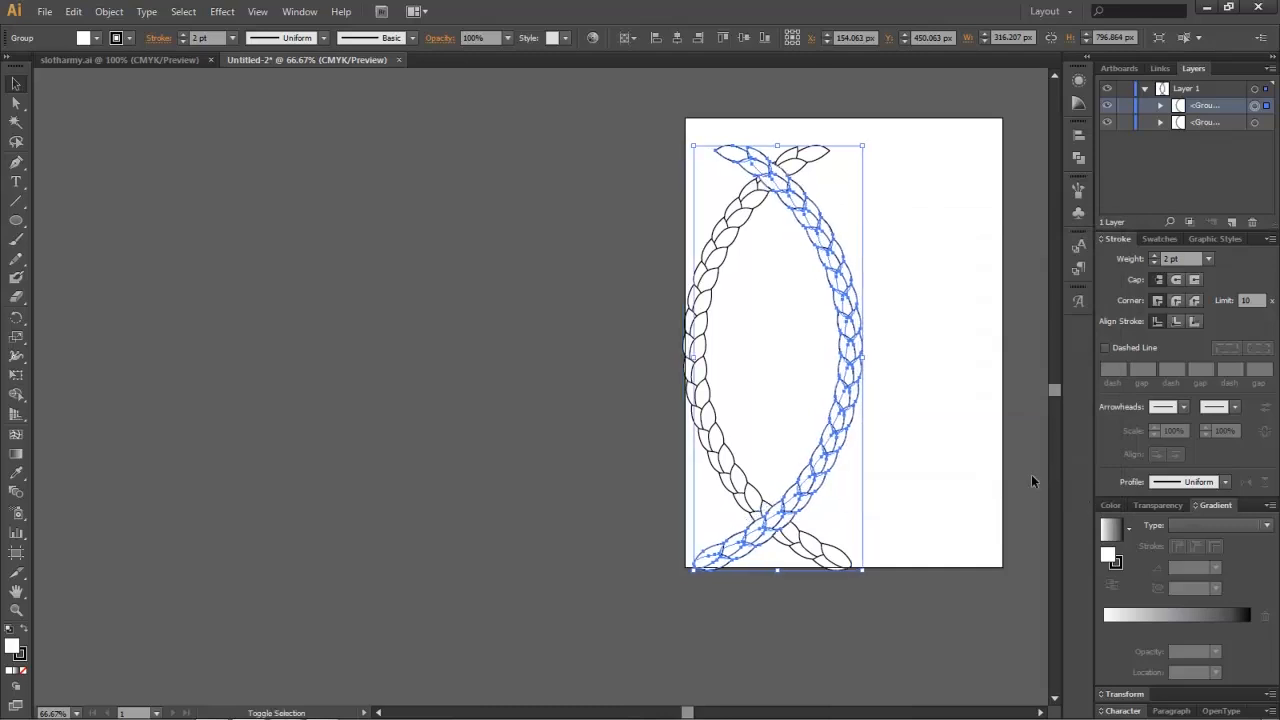
{"action": "key", "text": "shift+Right"}
{"action": "key", "text": "shift+Right"}
{"action": "key", "text": "shift+Right"}
{"action": "key", "text": "shift+Right"}
{"action": "key", "text": "shift+Right"}
{"action": "key", "text": "shift+Right"}
{"action": "key", "text": "shift+Right"}
{"action": "key", "text": "shift+Right"}
{"action": "key", "text": "shift+Right"}
{"action": "key", "text": "shift+Right"}
{"action": "key", "text": "shift+Right"}
{"action": "key", "text": "shift+Right"}
{"action": "key", "text": "shift+Right"}
{"action": "key", "text": "shift+Right"}
{"action": "key", "text": "shift+Right"}
{"action": "key", "text": "shift+Right"}
{"action": "key", "text": "shift+Right"}
{"action": "key", "text": "shift+Right"}
{"action": "key", "text": "shift+Right"}
{"action": "key", "text": "shift+Right"}
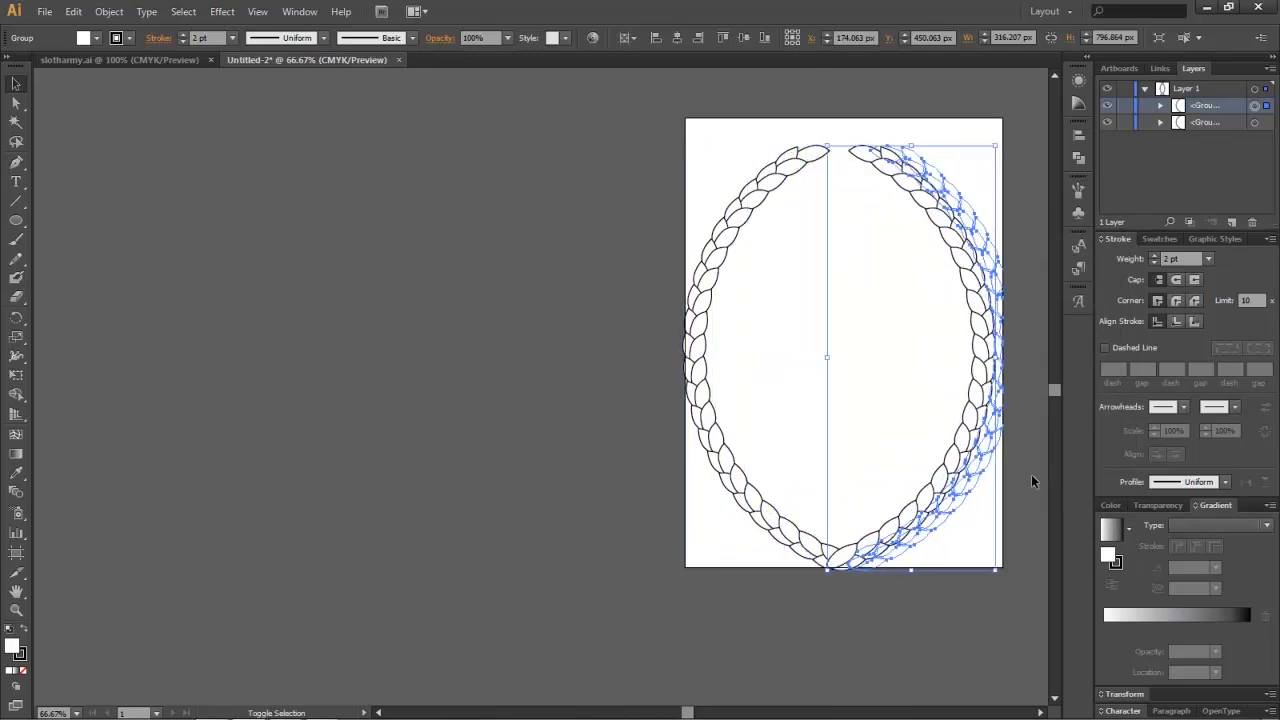
{"action": "key", "text": "shift+Right"}
{"action": "key", "text": "shift+Right"}
{"action": "key", "text": "shift+Right"}
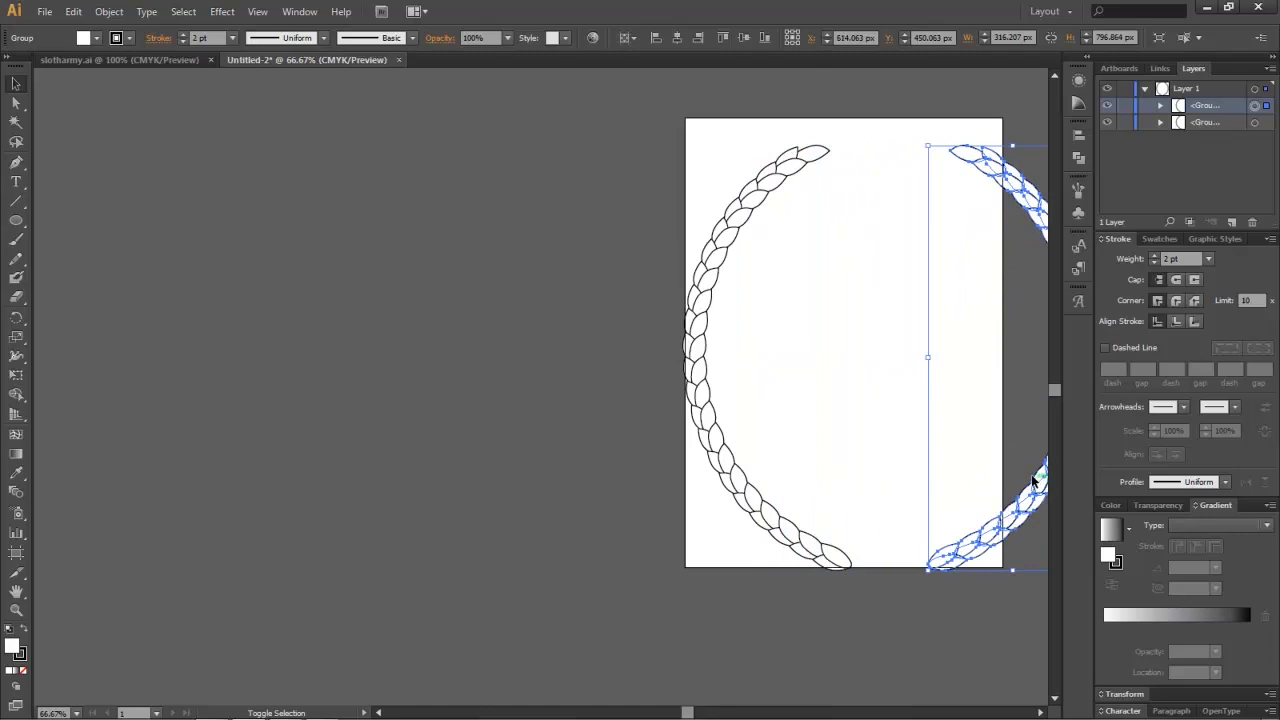
{"action": "scroll", "coordinate": [654, 446], "scroll_direction": "right", "scroll_amount": 5}
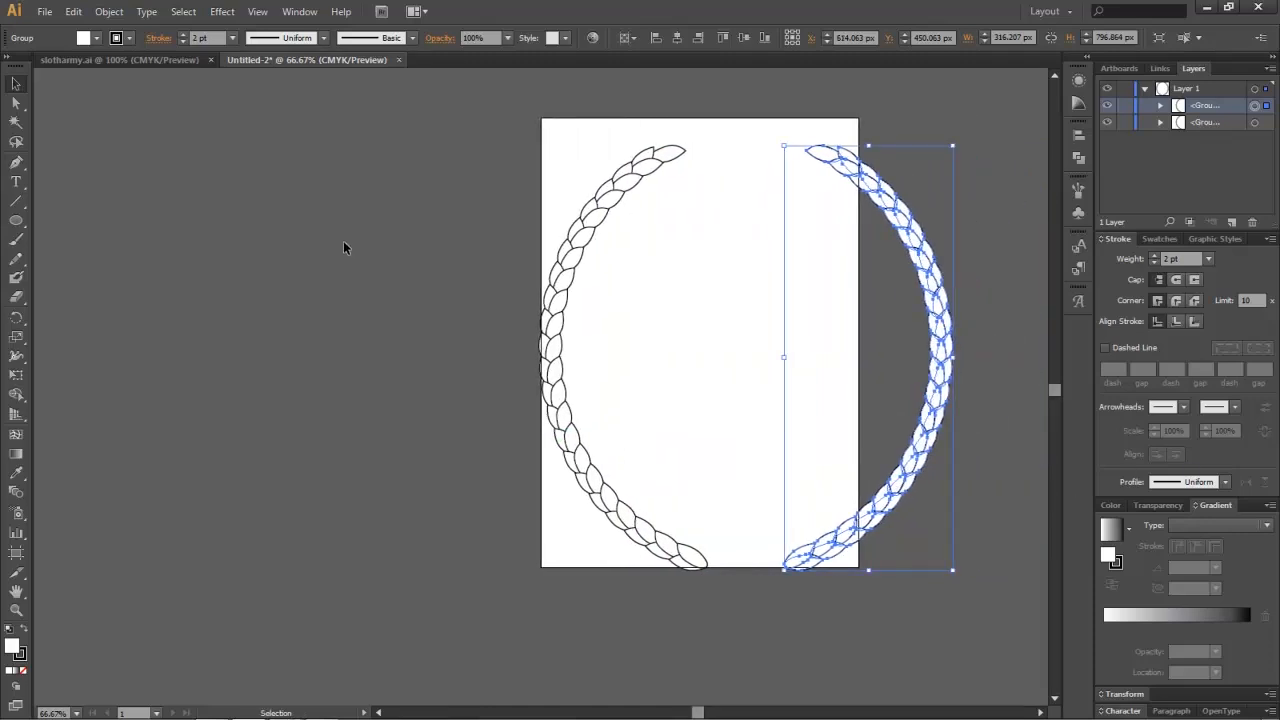
{"action": "left_click", "coordinate": [390, 250]}
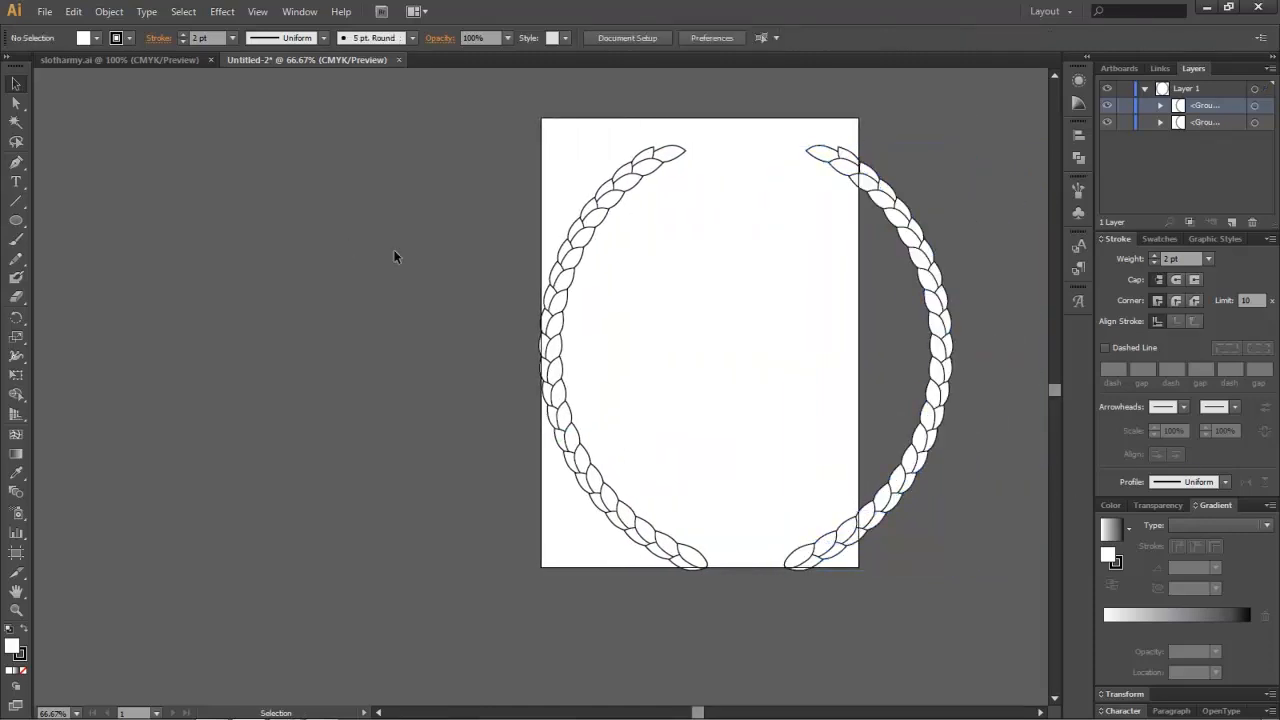
Step: Select both branches, scale them down proportionally about their centre, and move the wreath to fit within the artboard width
{"action": "left_click", "coordinate": [1144, 88]}
{"action": "left_click", "coordinate": [1254, 88]}
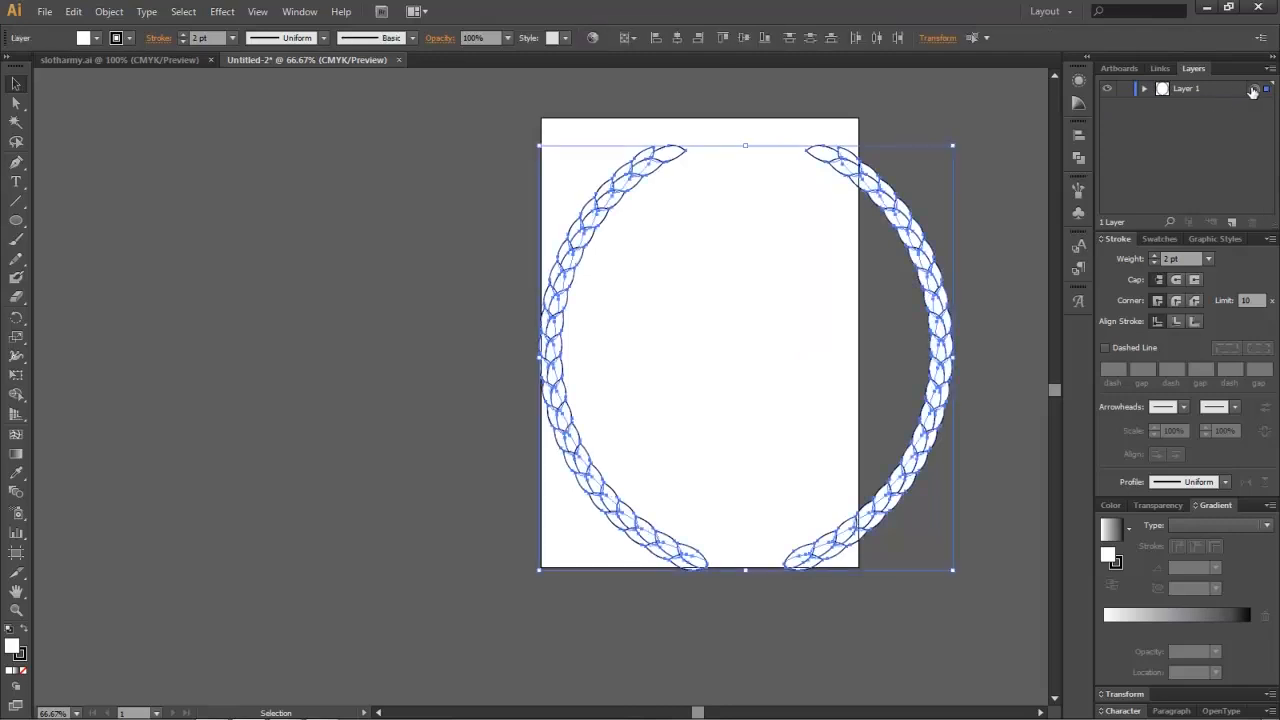
{"action": "left_click", "coordinate": [1146, 89]}
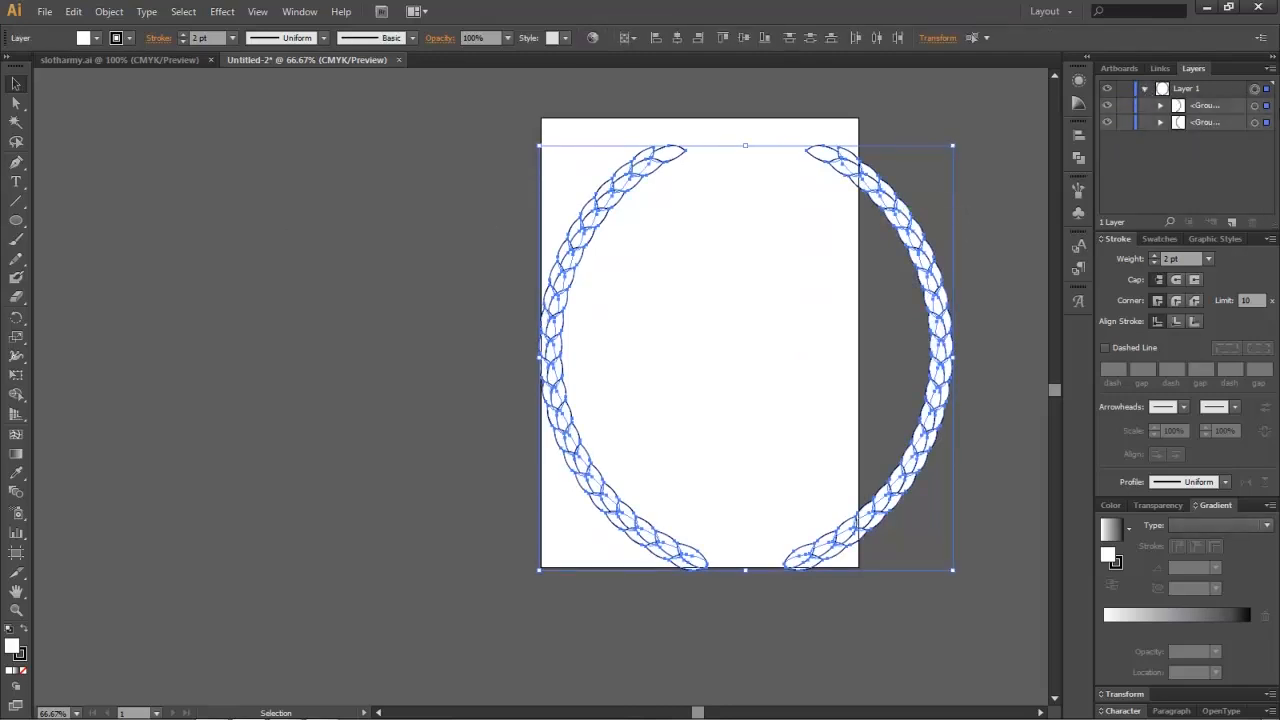
{"action": "left_click", "coordinate": [1254, 106]}
{"action": "left_click_drag", "start_coordinate": [358, 202], "coordinate": [990, 334]}
{"action": "left_click_drag", "start_coordinate": [958, 147], "coordinate": [897, 203]}
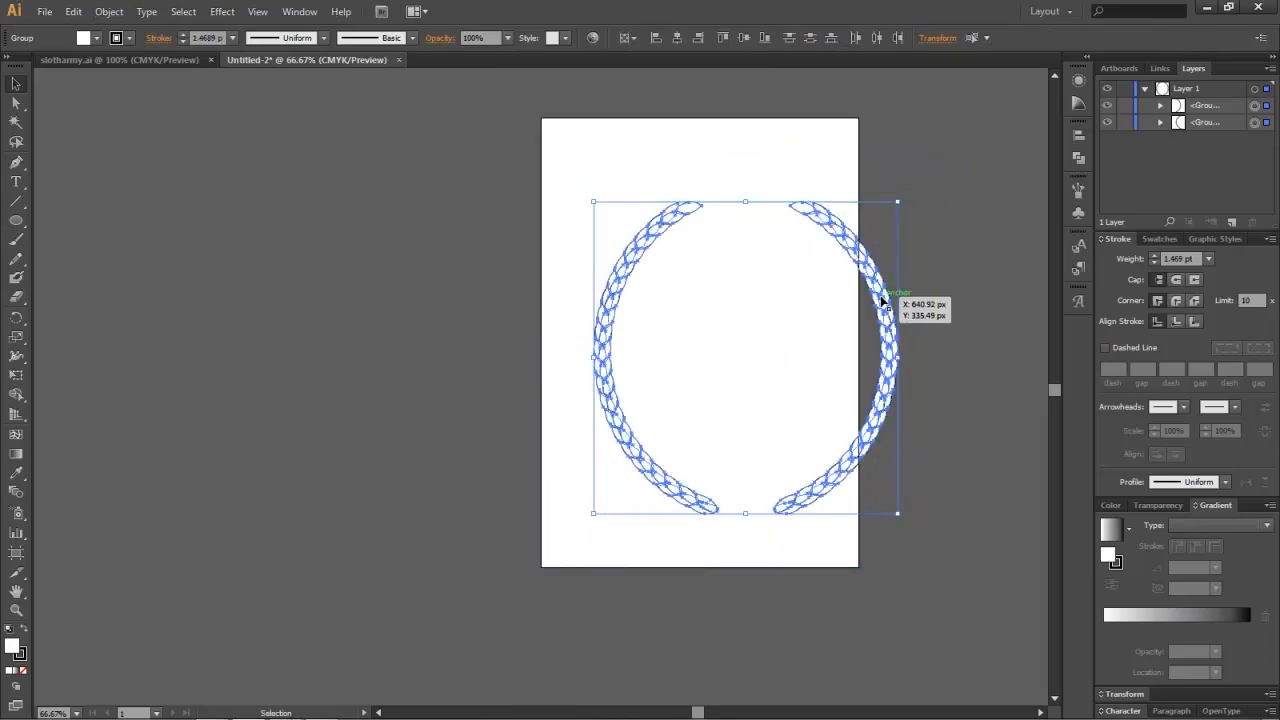
{"action": "left_click_drag", "start_coordinate": [895, 305], "coordinate": [841, 280]}
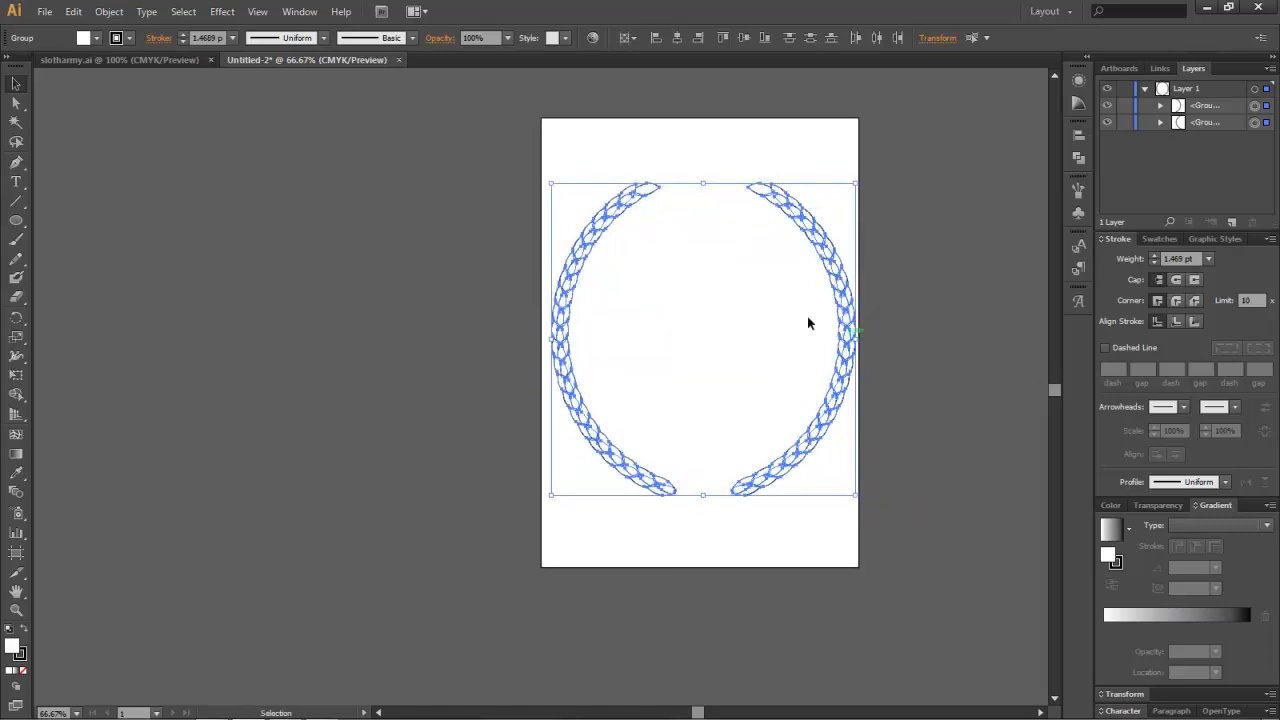
{"action": "left_click", "coordinate": [342, 280]}
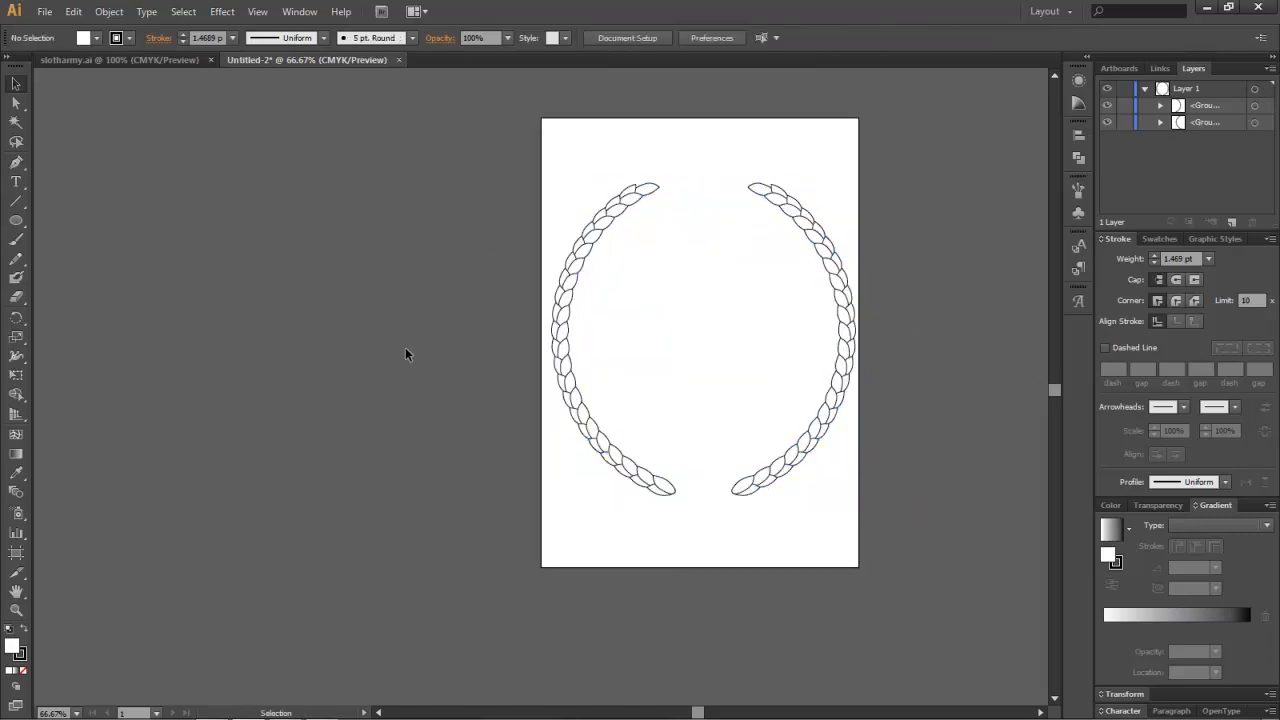
Step: Draw a circle about 392 px in diameter in the middle of the wreath, with no stroke and a dark grey fill
{"action": "left_click", "coordinate": [16, 220]}
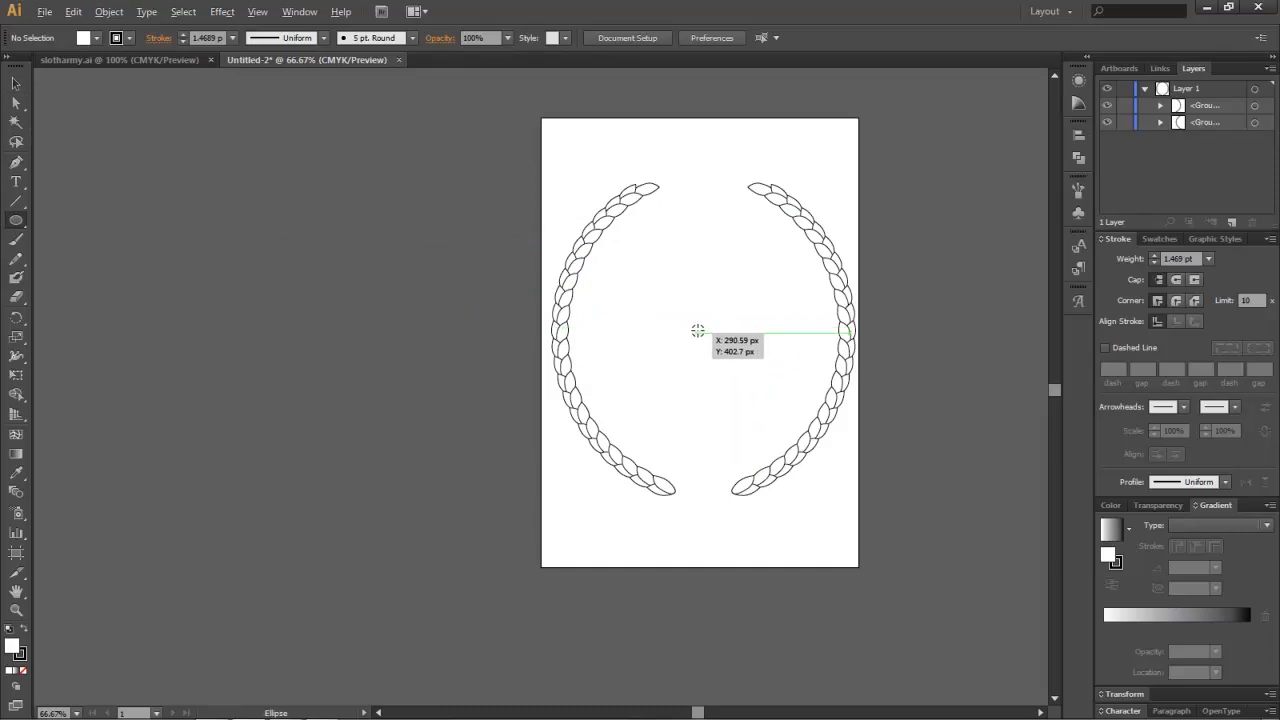
{"action": "left_click_drag", "start_coordinate": [700, 331], "coordinate": [808, 240]}
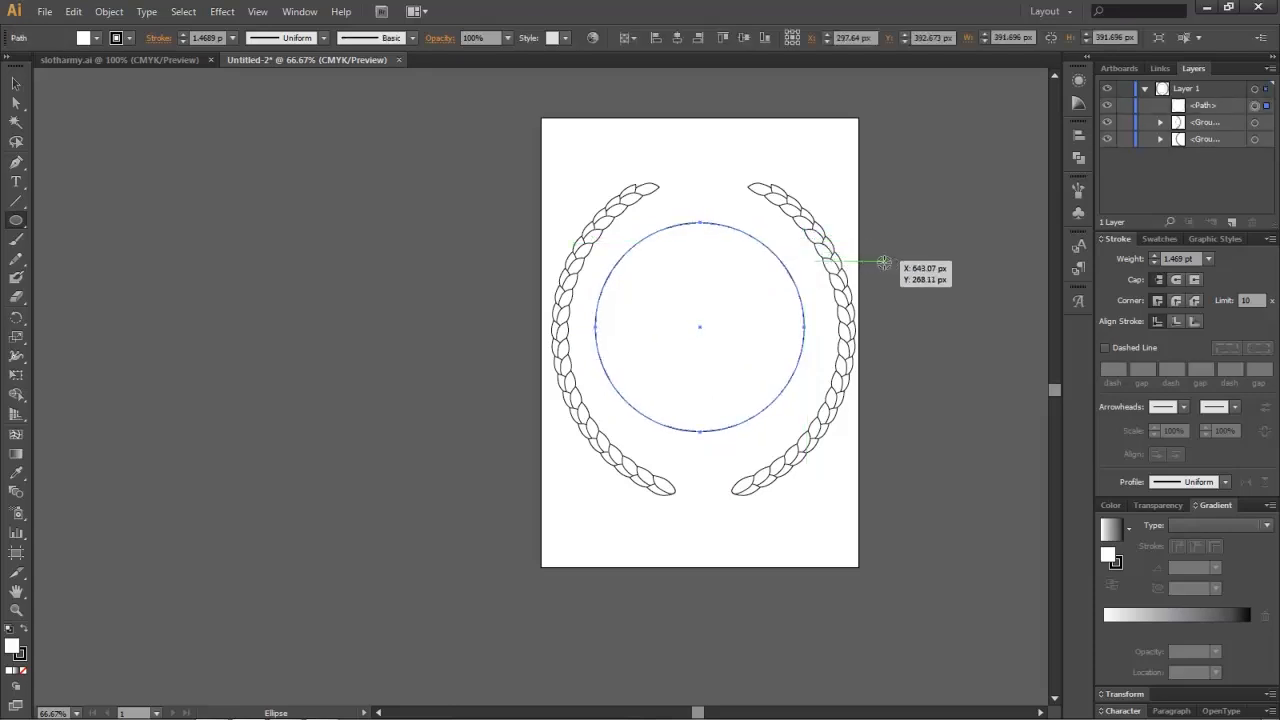
{"action": "left_click", "coordinate": [129, 38]}
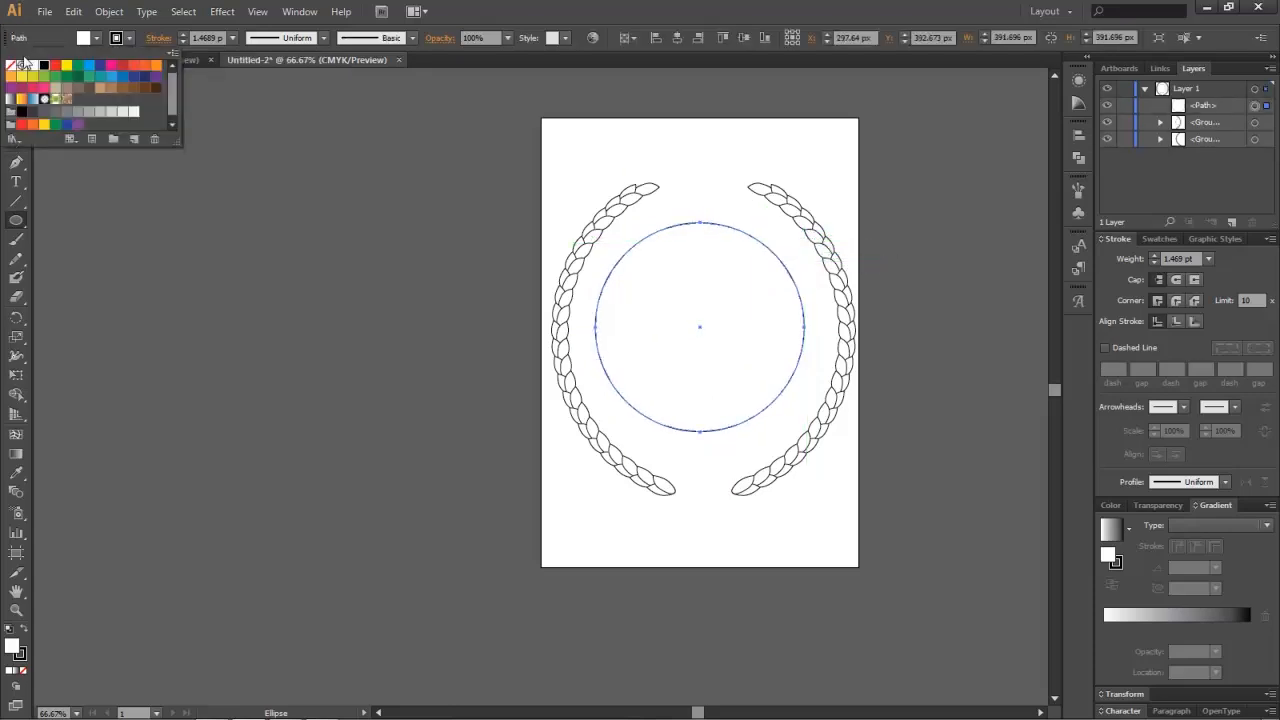
{"action": "left_click", "coordinate": [11, 65]}
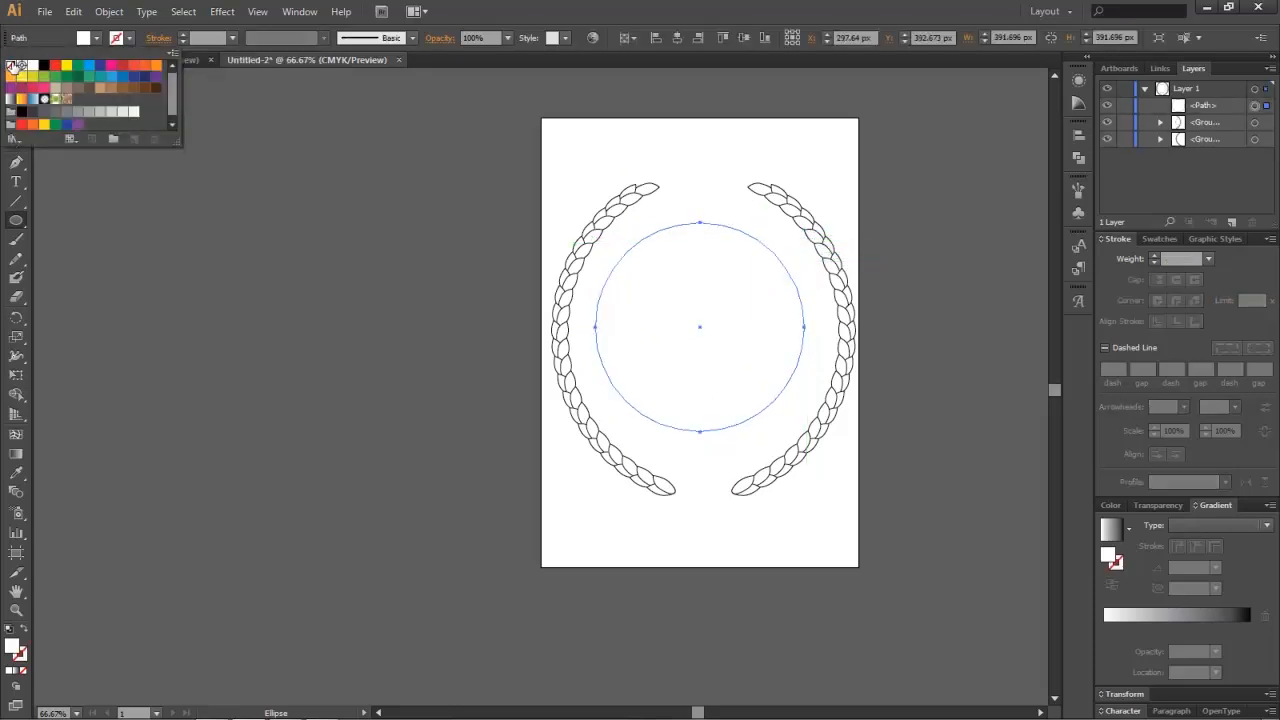
{"action": "left_click", "coordinate": [97, 39]}
{"action": "left_click", "coordinate": [38, 114]}
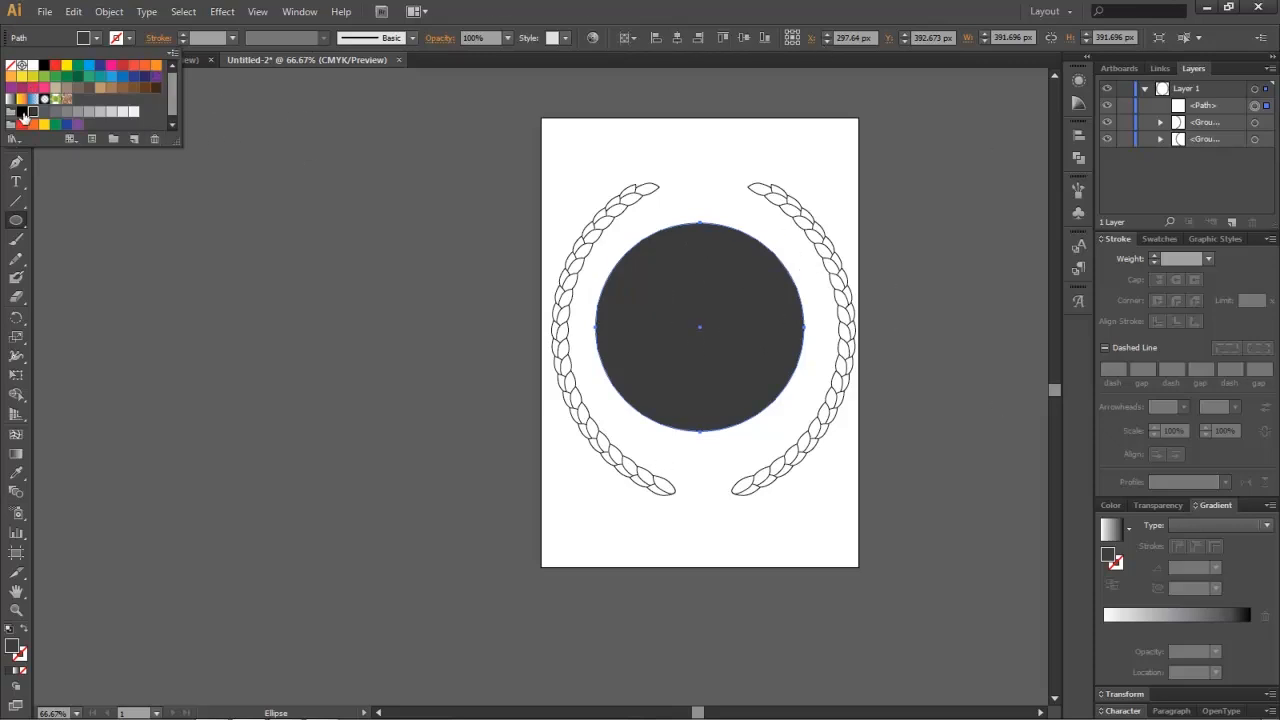
{"action": "left_click", "coordinate": [84, 41]}
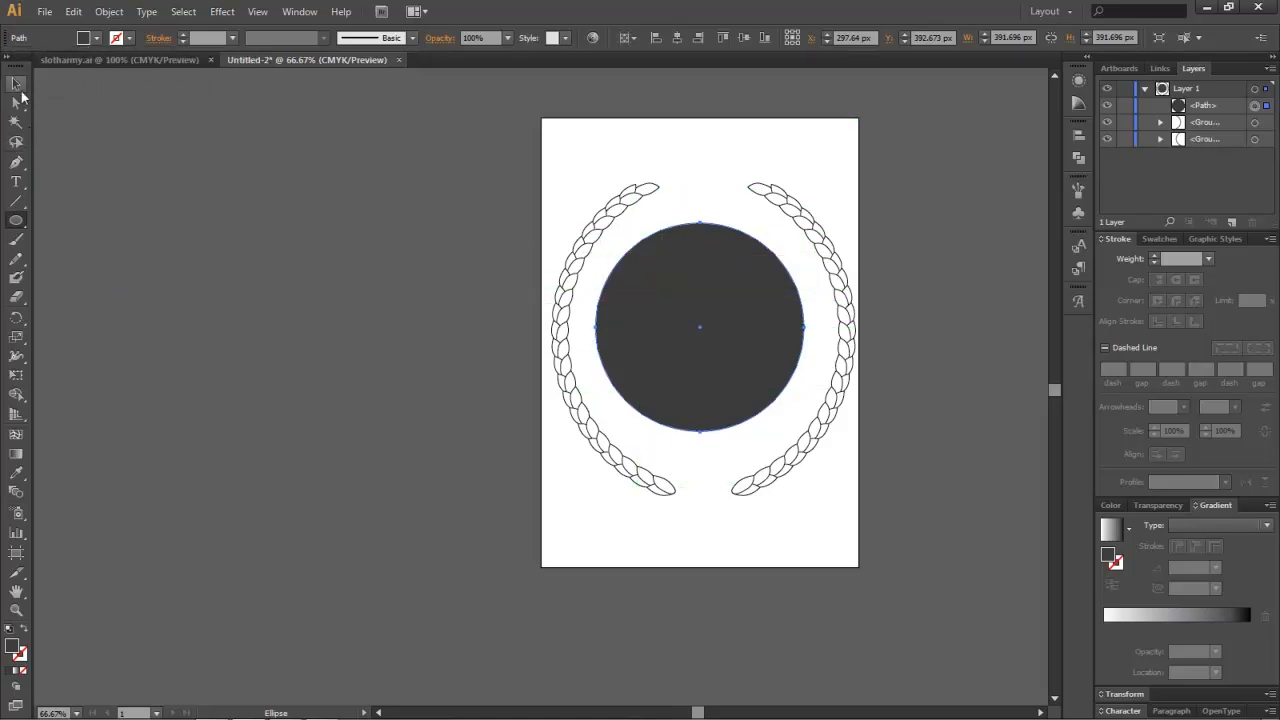
Step: Select both branches, scale them down around the dark circle, and squash their height so they follow the circle's edge
{"action": "left_click", "coordinate": [16, 83]}
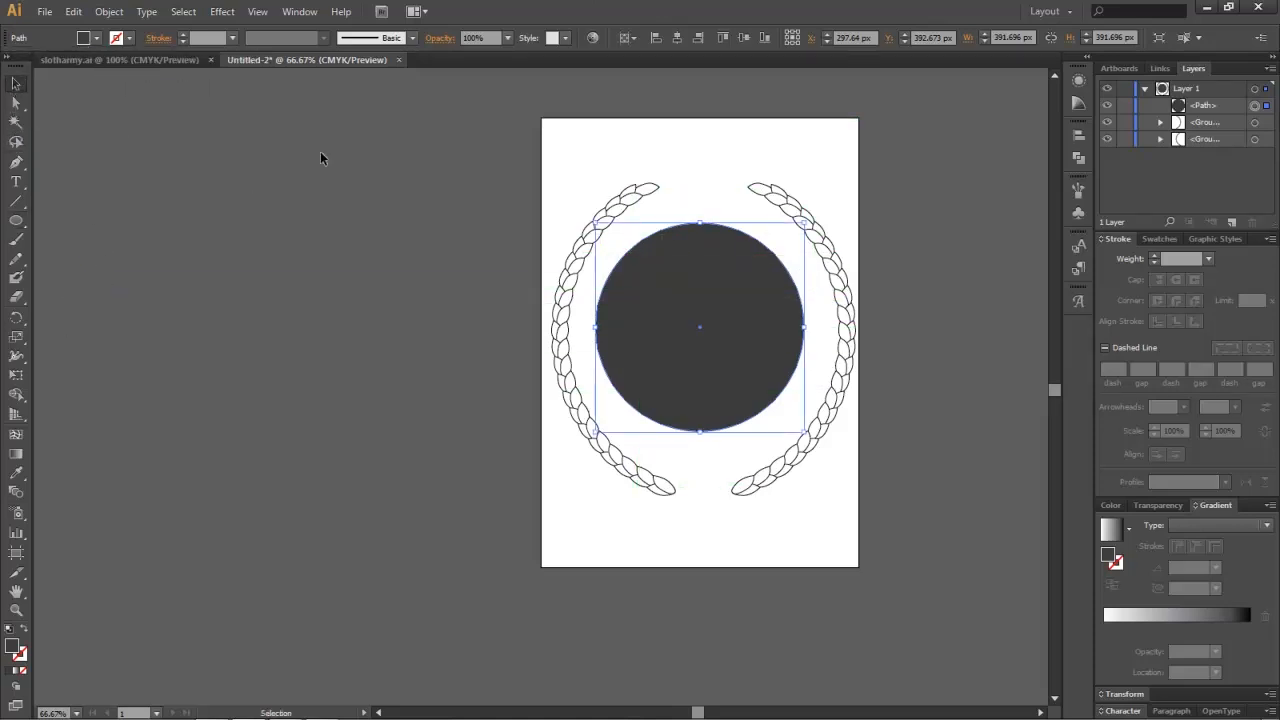
{"action": "left_click", "coordinate": [621, 203]}
{"action": "left_click", "coordinate": [786, 199]}
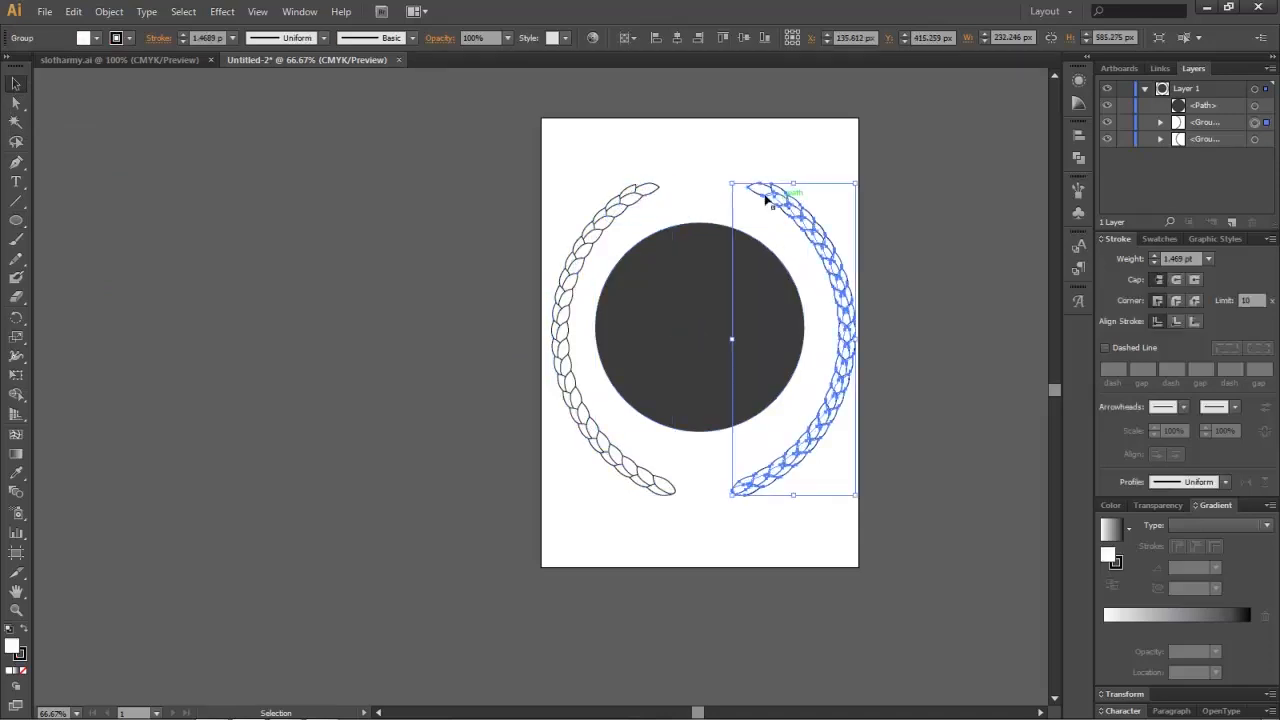
{"action": "left_click_drag", "start_coordinate": [810, 184], "coordinate": [886, 204]}
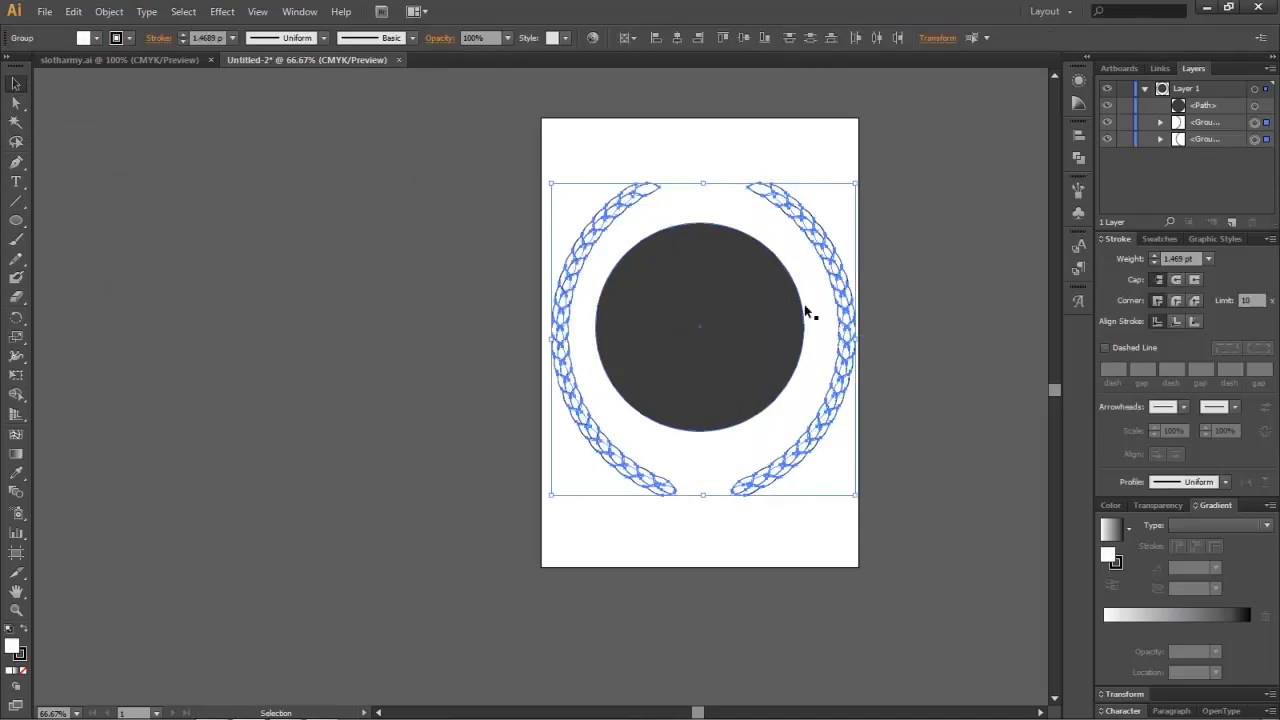
{"action": "scroll", "coordinate": [759, 363], "scroll_direction": "up", "scroll_amount": 1}
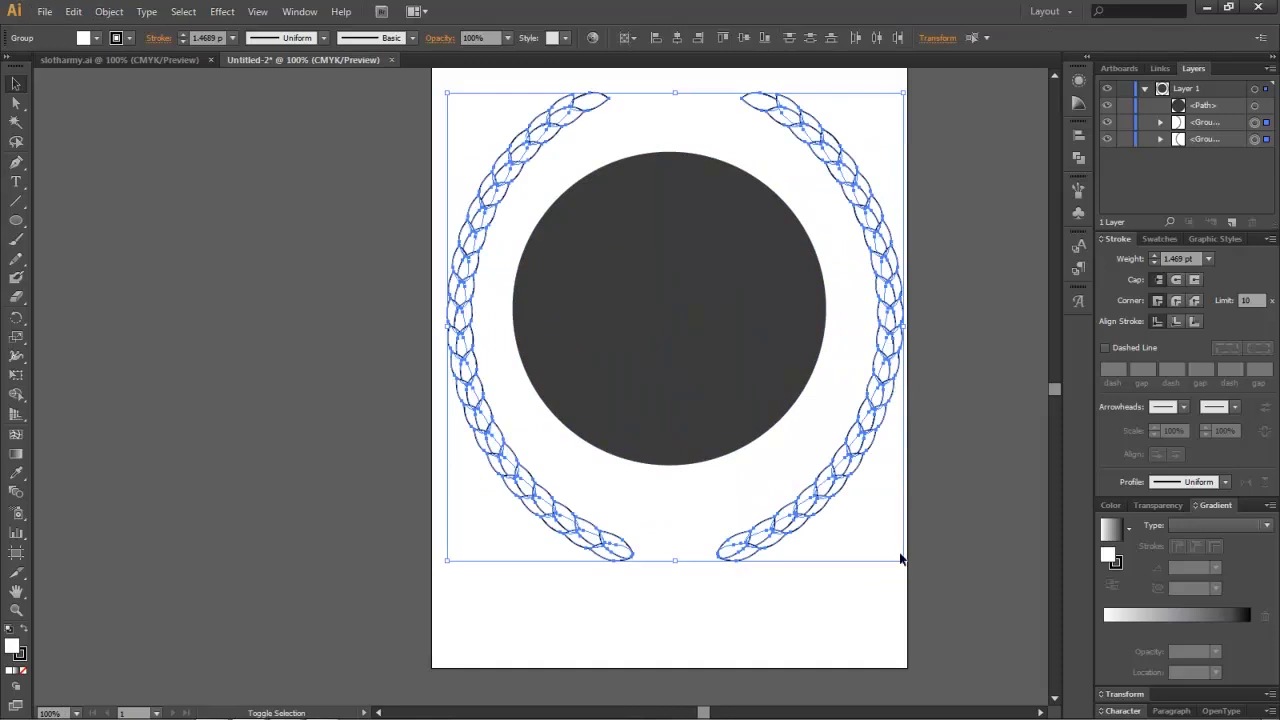
{"action": "left_click_drag", "start_coordinate": [902, 561], "coordinate": [862, 493]}
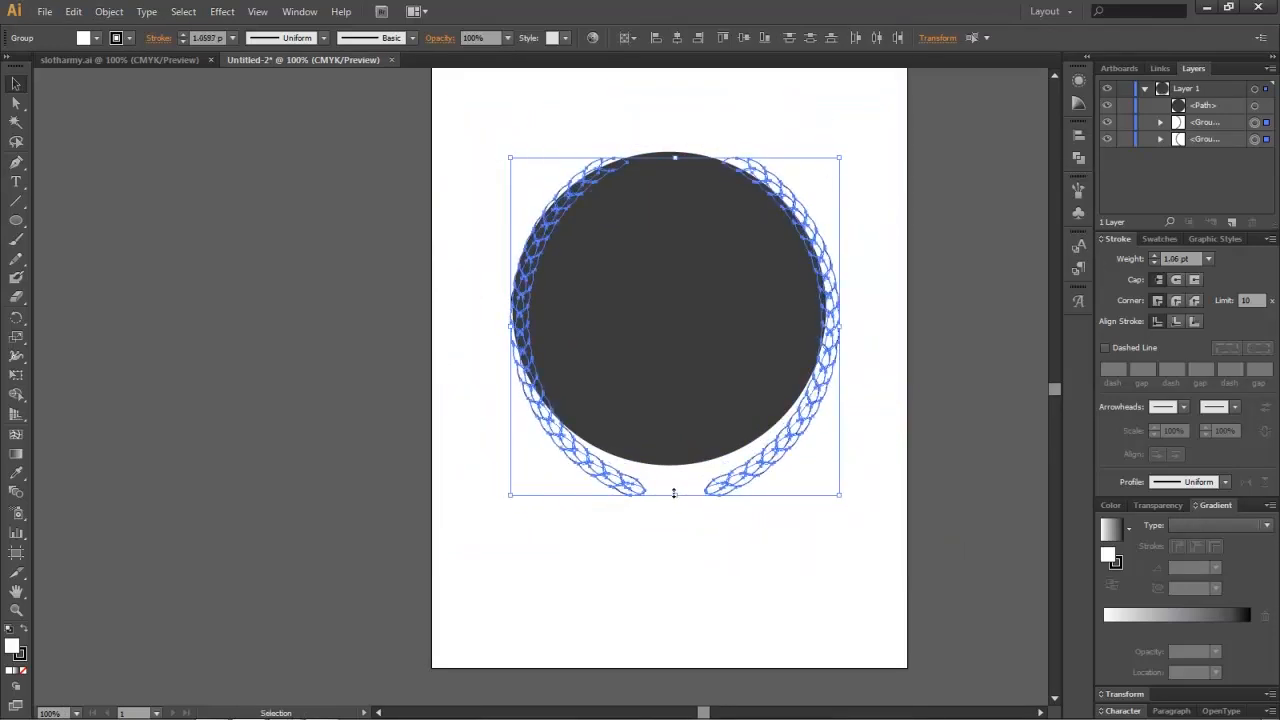
{"action": "left_click_drag", "start_coordinate": [674, 493], "coordinate": [674, 465]}
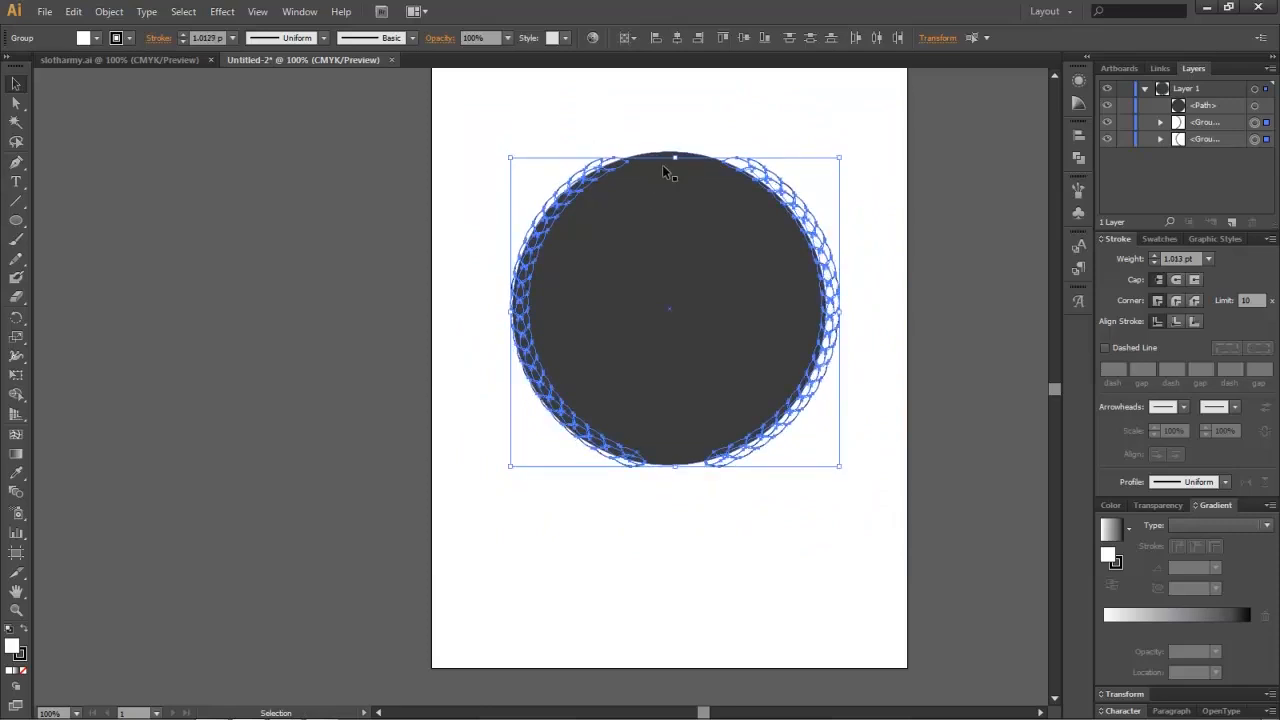
{"action": "left_click_drag", "start_coordinate": [676, 157], "coordinate": [675, 164]}
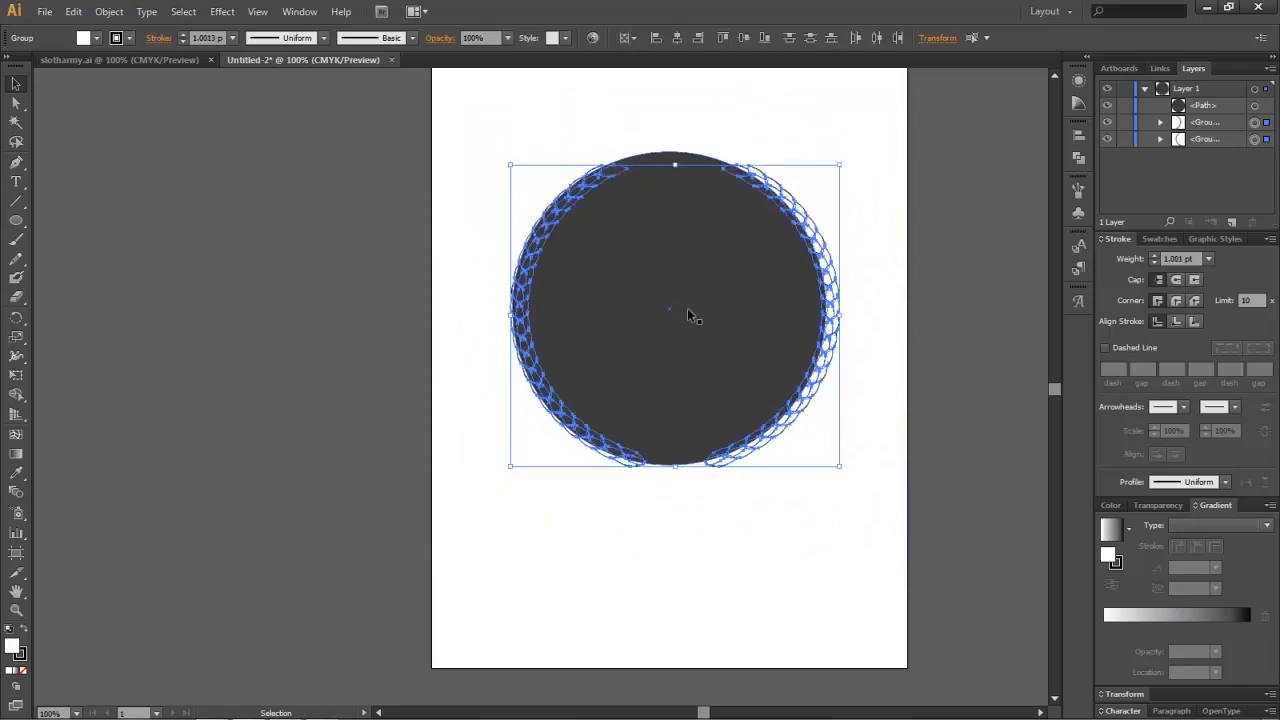
Step: Shift the dark circle slightly right to centre it between the branches, and lock it
{"action": "mouse_move", "coordinate": [684, 313]}
{"action": "left_mouse_down"}
{"action": "mouse_move", "coordinate": [668, 314]}
{"action": "mouse_move", "coordinate": [692, 316]}
{"action": "left_mouse_up"}
{"action": "left_click", "coordinate": [1124, 105]}
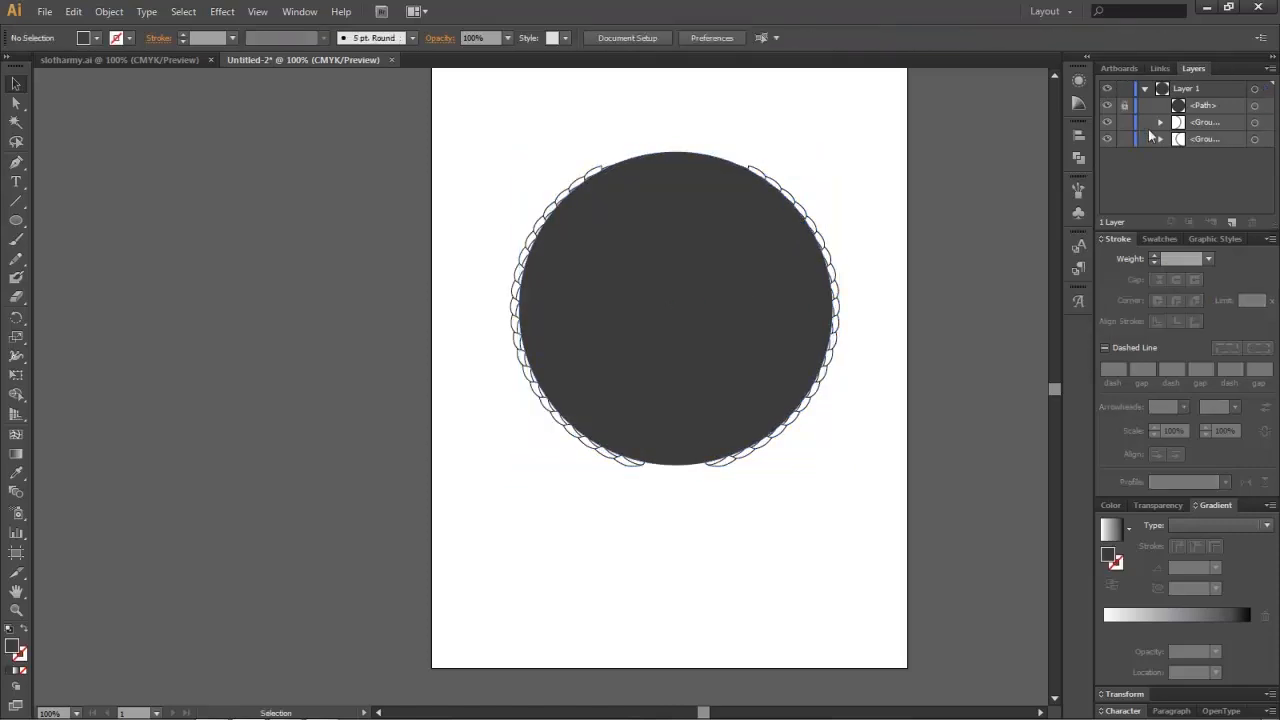
Step: Group the two branches above the locked circle in the stacking order and reduce the group's height to about 376 px
{"action": "left_click", "coordinate": [1254, 122]}
{"action": "left_click", "coordinate": [1254, 139]}
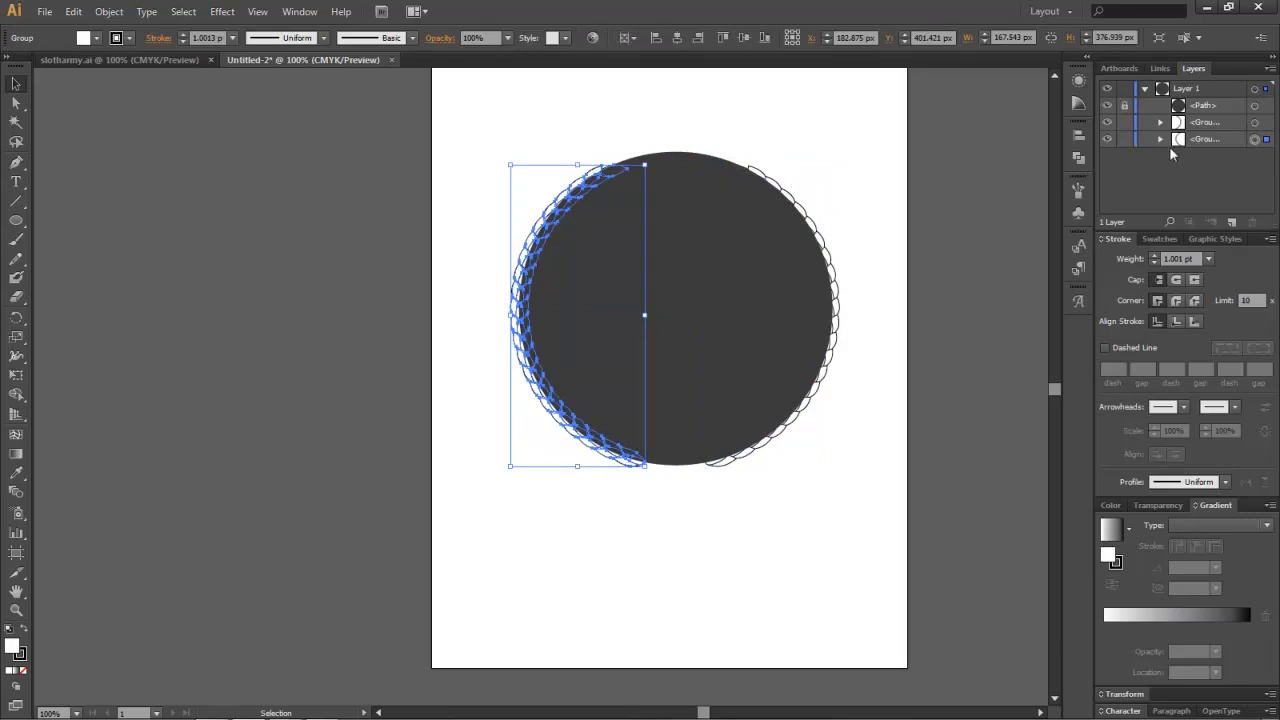
{"action": "left_click_drag", "start_coordinate": [1207, 122], "coordinate": [1214, 104]}
{"action": "left_click", "coordinate": [1255, 105]}
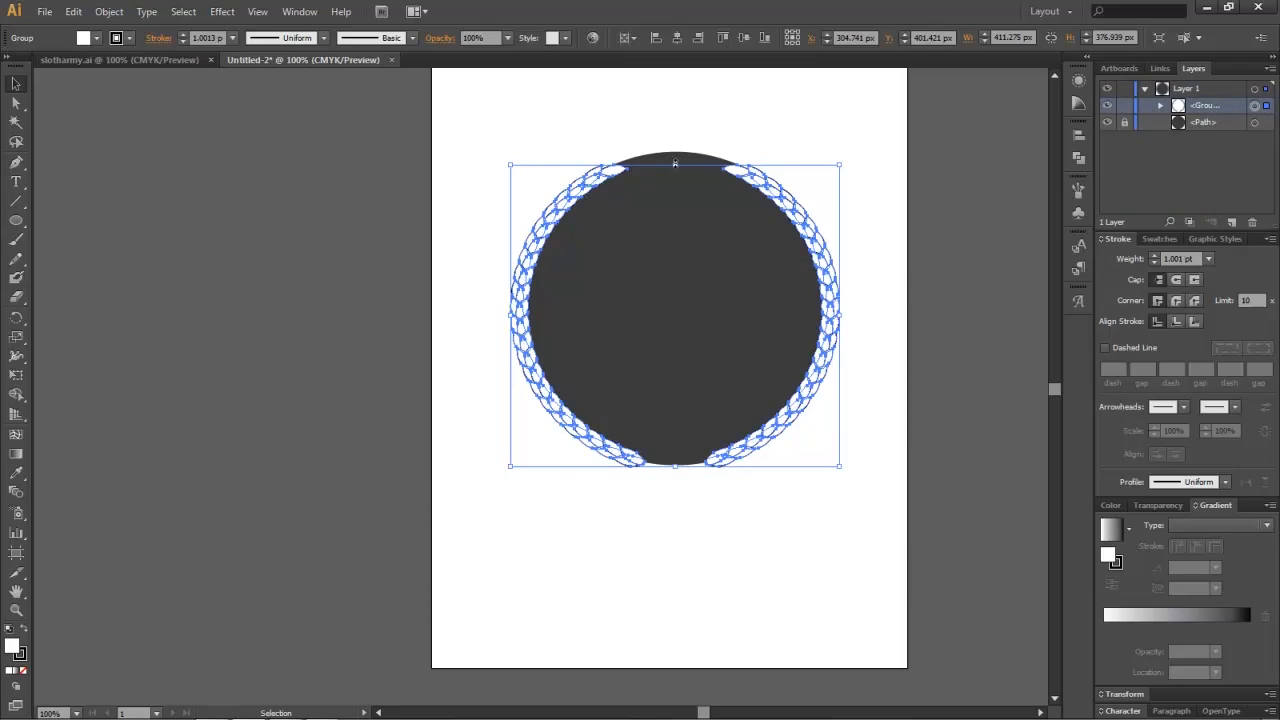
{"action": "left_click_drag", "start_coordinate": [674, 165], "coordinate": [675, 166]}
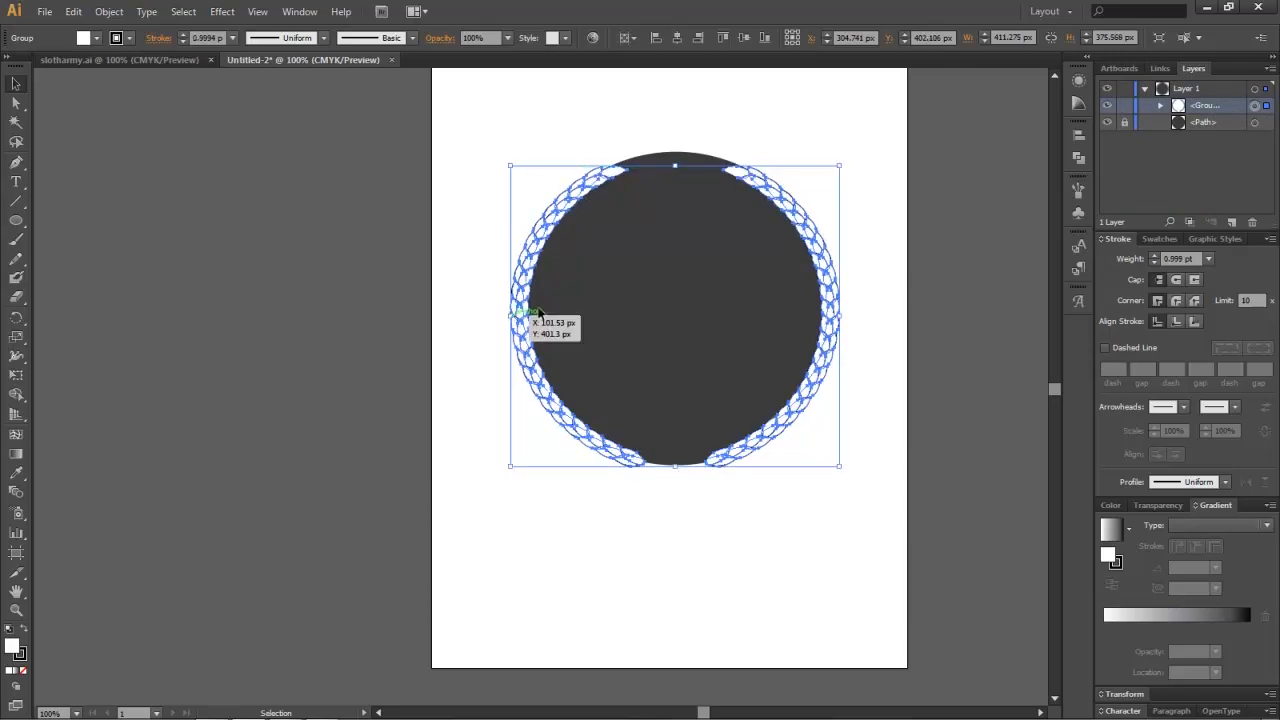
Step: Unlock the dark grey circle so it can be selected together with the branch group
{"action": "left_click", "coordinate": [700, 300]}
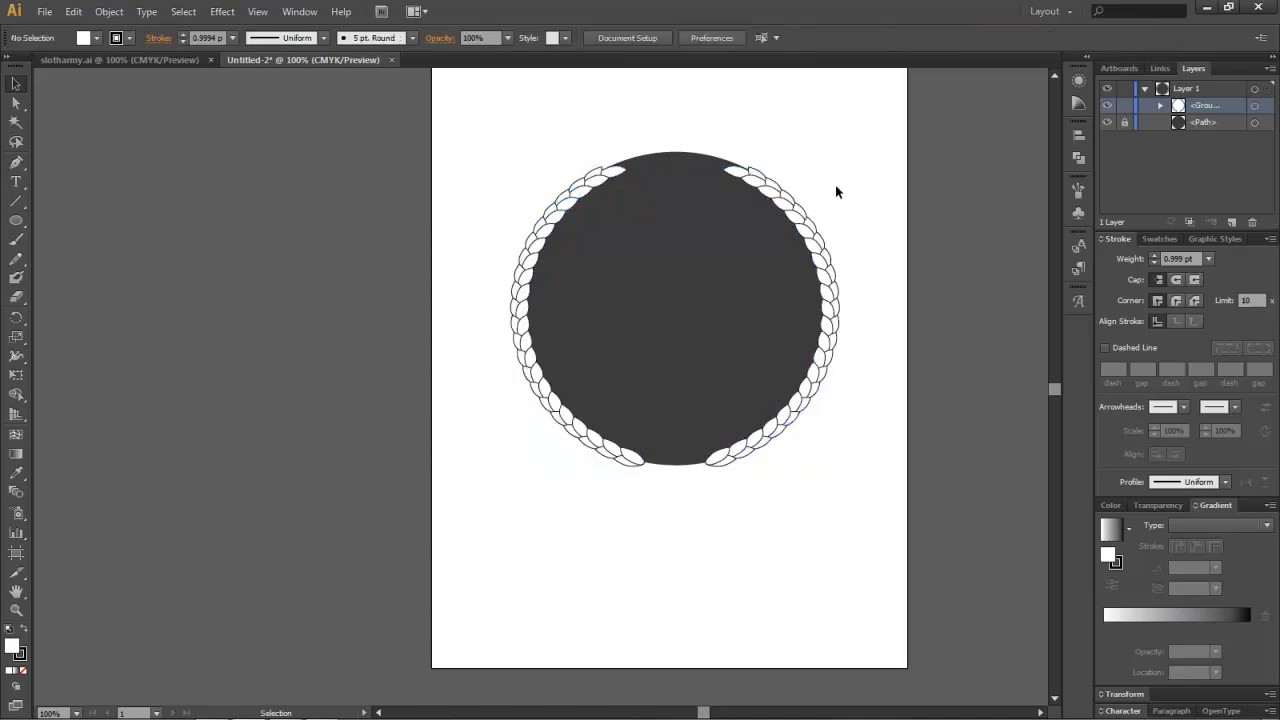
{"action": "left_click", "coordinate": [1213, 121]}
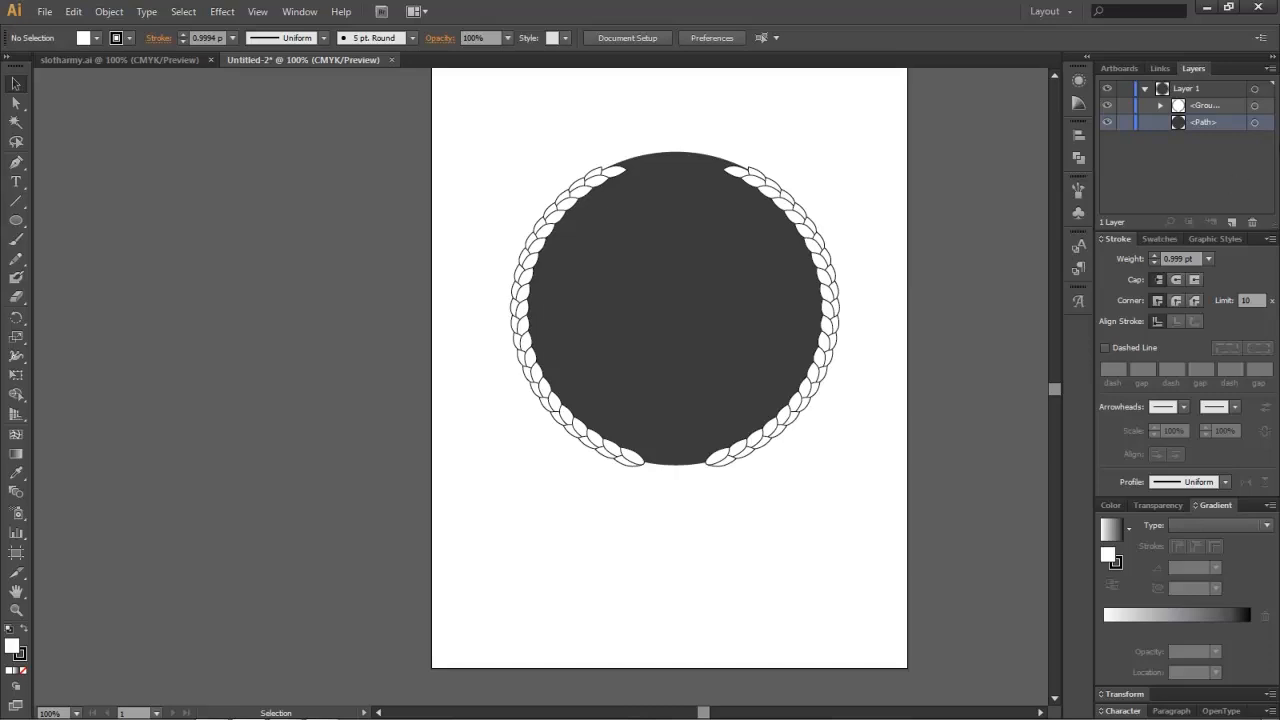
{"action": "left_click_drag", "start_coordinate": [469, 120], "coordinate": [978, 464]}
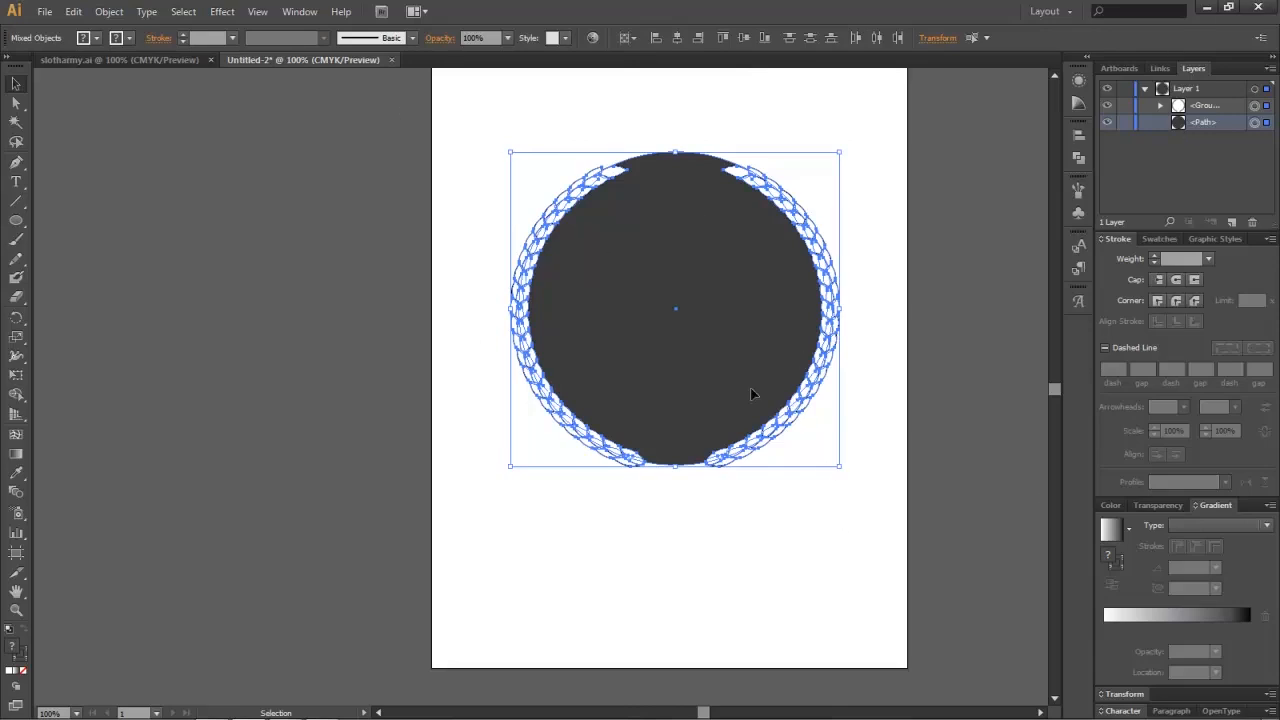
{"action": "left_click", "coordinate": [910, 166]}
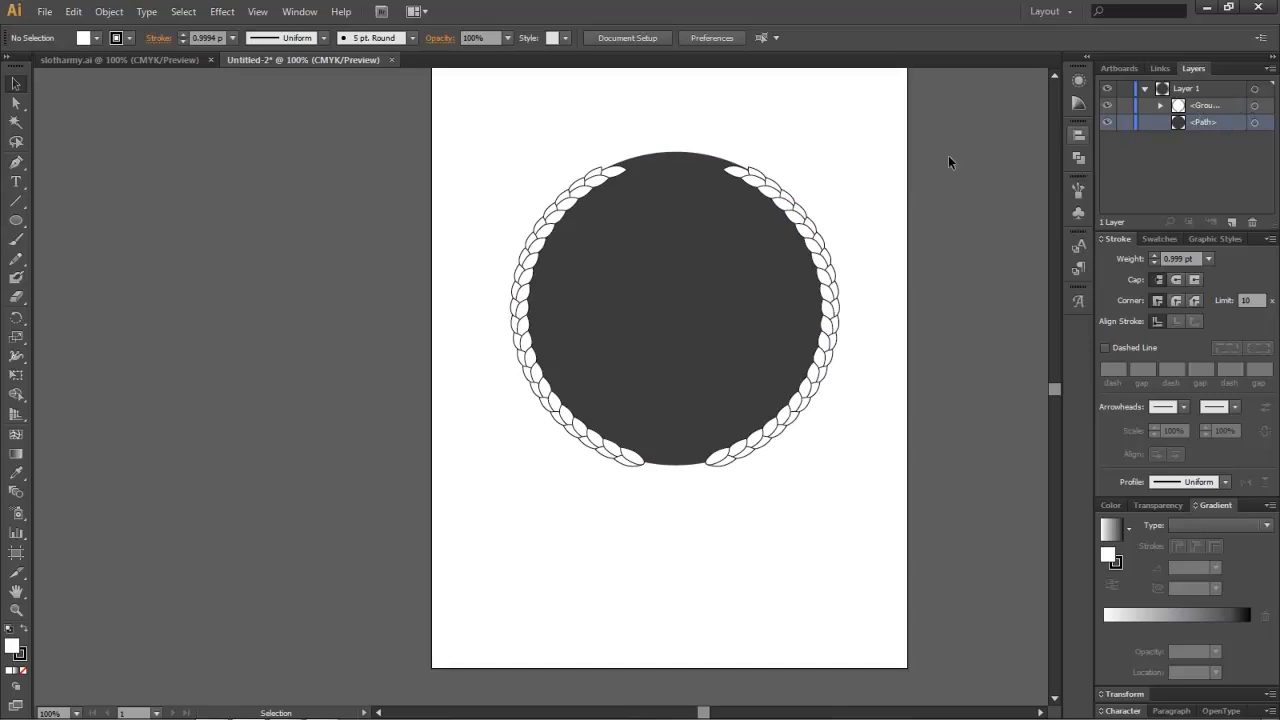
{"action": "right_click", "coordinate": [784, 193]}
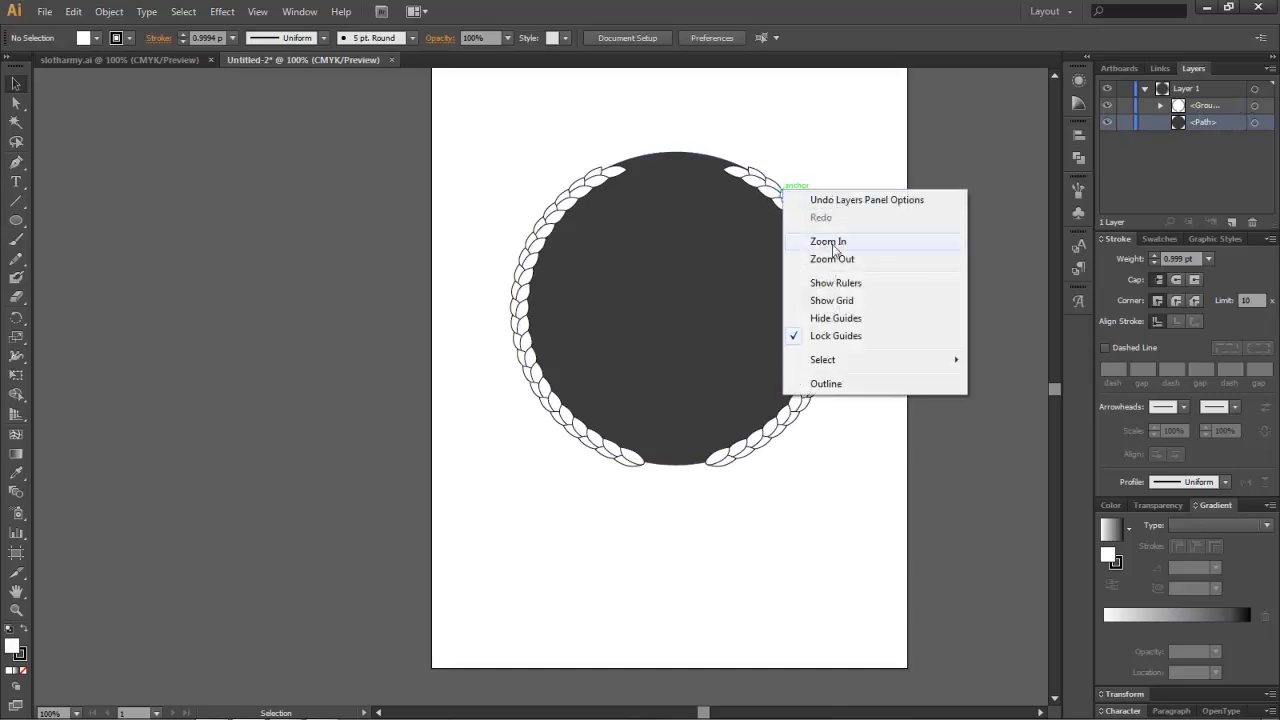
{"action": "left_click", "coordinate": [703, 96]}
{"action": "left_click_drag", "start_coordinate": [509, 134], "coordinate": [698, 237]}
{"action": "right_click", "coordinate": [600, 248]}
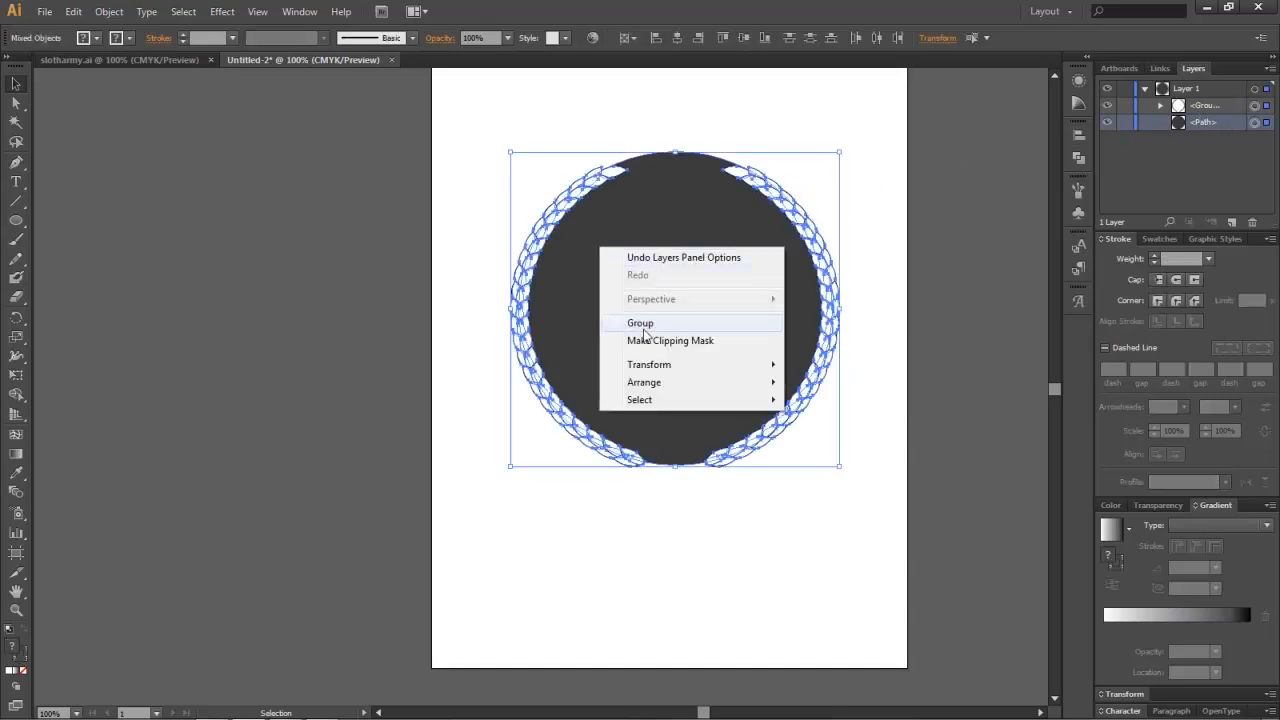
{"action": "left_click", "coordinate": [662, 124]}
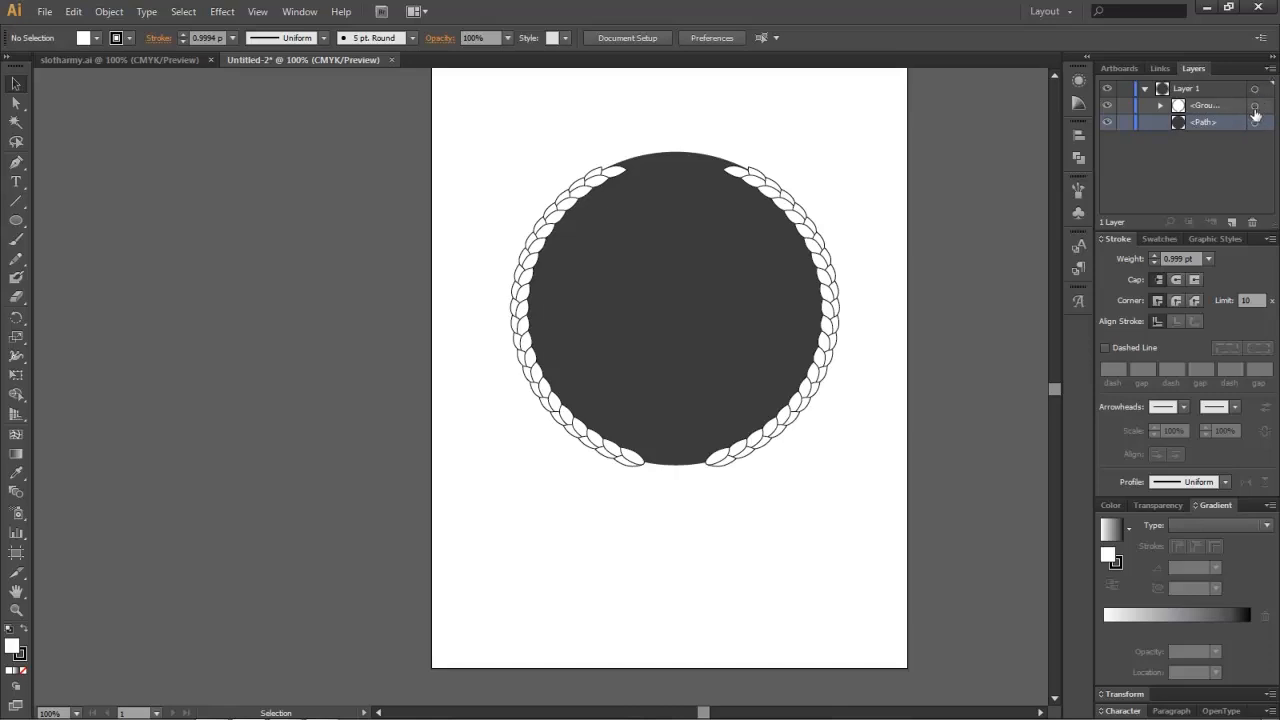
Step: Select the branch group and the dark circle and align them on their horizontal and vertical centres
{"action": "key", "text": "ctrl+a"}
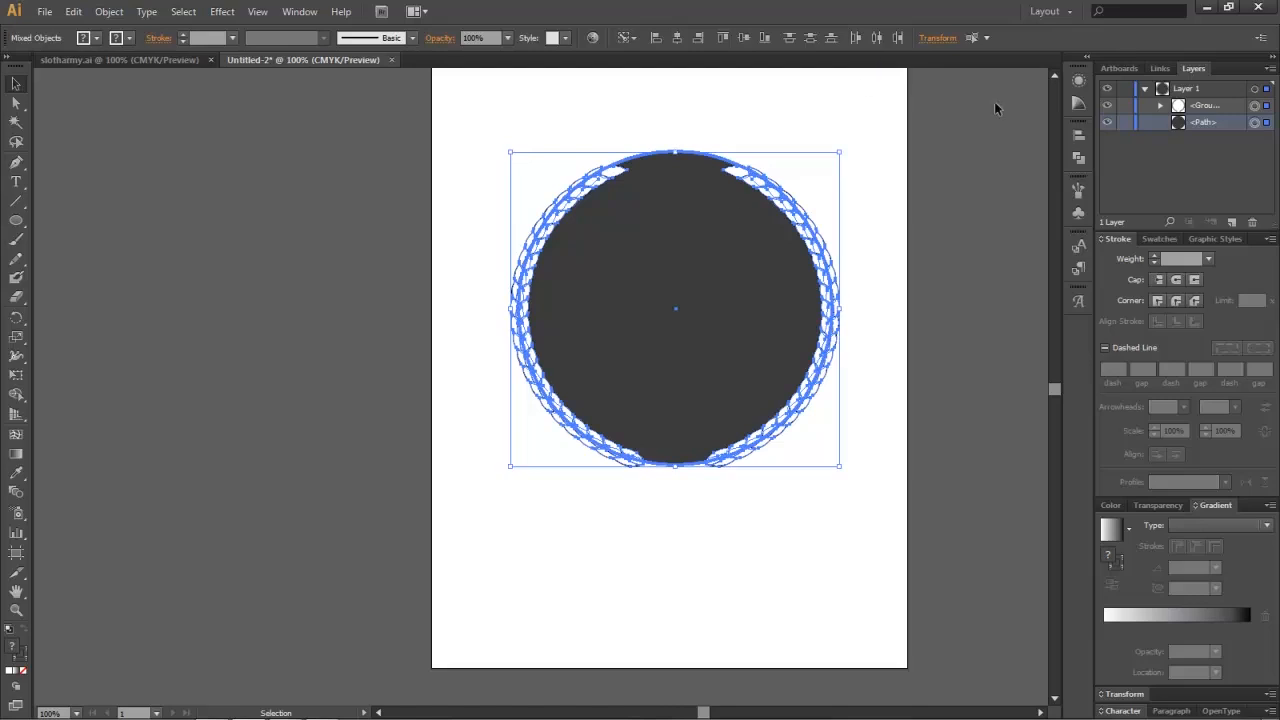
{"action": "left_click", "coordinate": [1080, 134]}
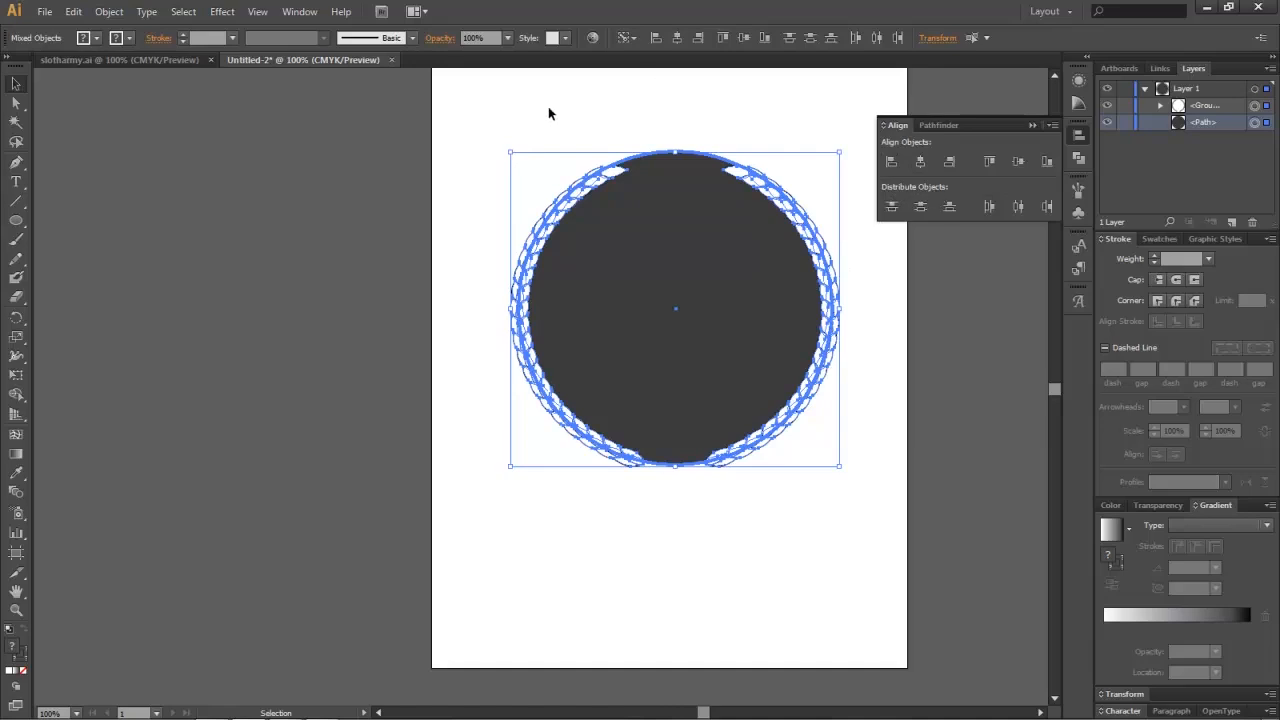
{"action": "left_click", "coordinate": [921, 166]}
{"action": "left_click", "coordinate": [1018, 163]}
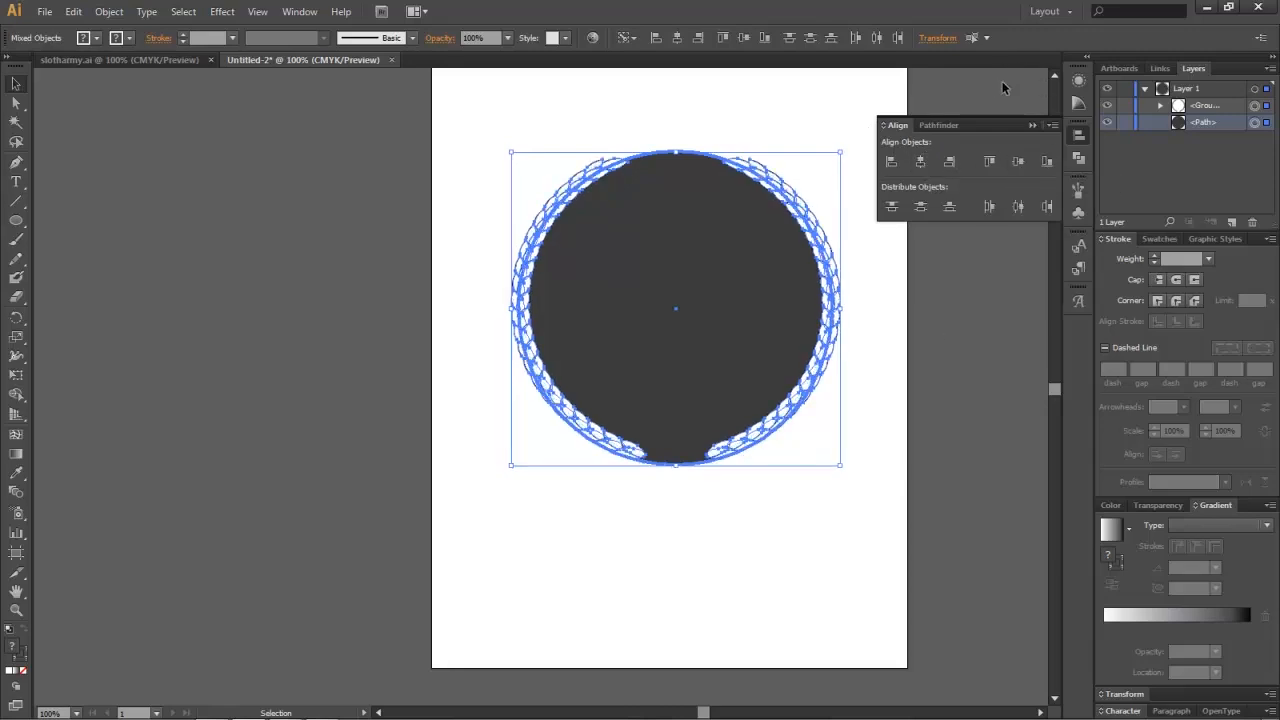
{"action": "left_click", "coordinate": [845, 118]}
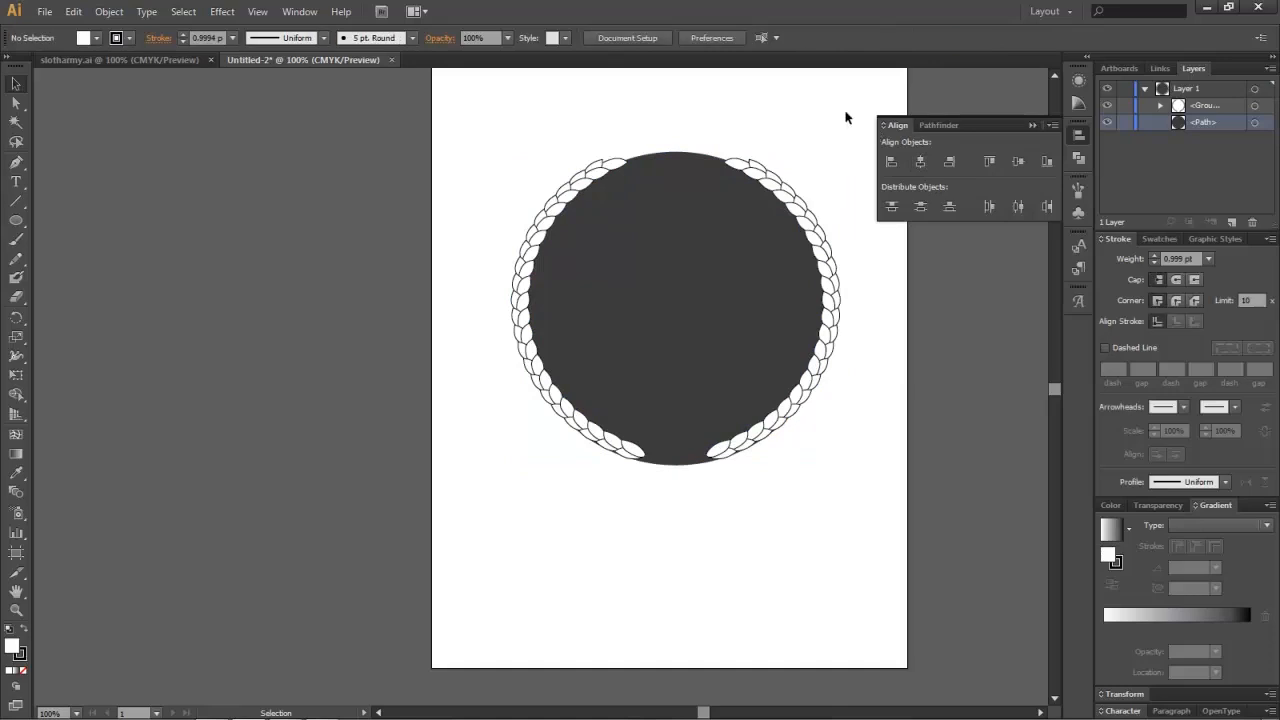
Step: Nudge only the branch group down 6 px relative to the dark circle
{"action": "left_click", "coordinate": [1254, 106]}
{"action": "key", "text": "Down"}
{"action": "key", "text": "Down"}
{"action": "key", "text": "Down"}
{"action": "key", "text": "Down"}
{"action": "key", "text": "Down"}
{"action": "key", "text": "Down"}
{"action": "key", "text": "Down"}
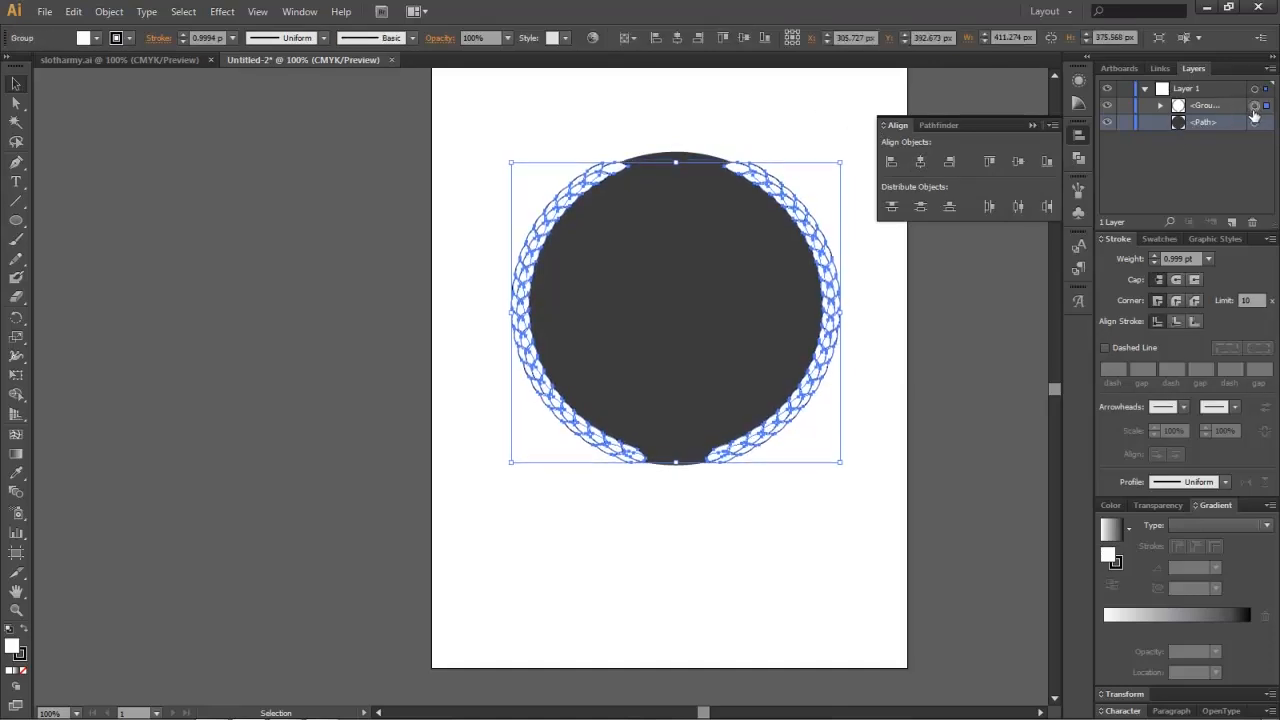
{"action": "left_click", "coordinate": [914, 512]}
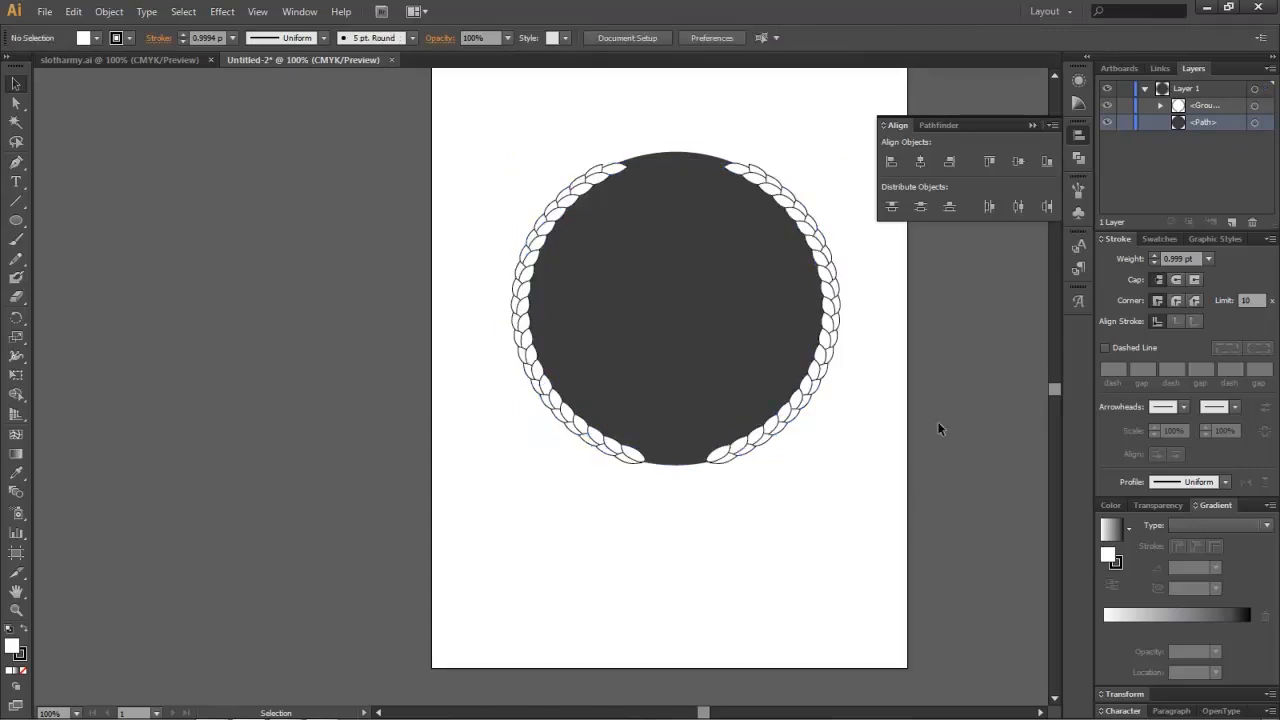
Step: Squash the branch group to about 362 px high, and scale it up from its centre to about 423 by 372 px
{"action": "left_click", "coordinate": [1254, 106]}
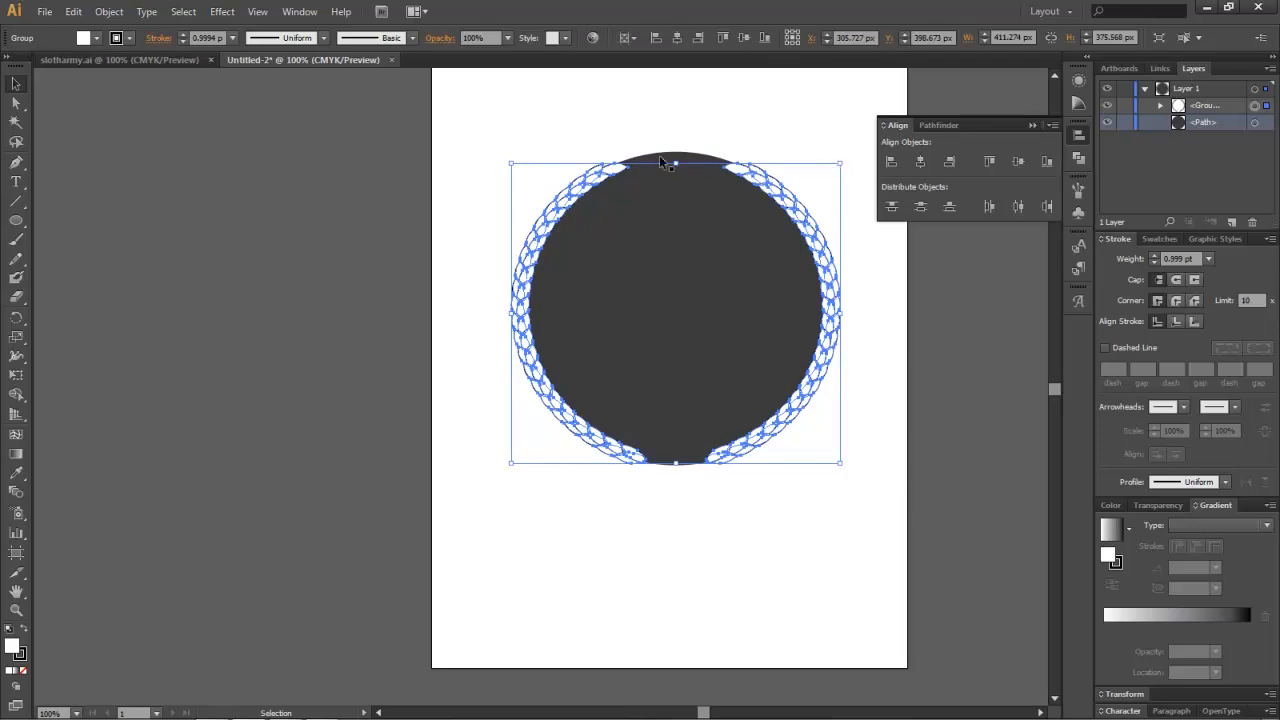
{"action": "left_click_drag", "start_coordinate": [675, 163], "coordinate": [676, 174]}
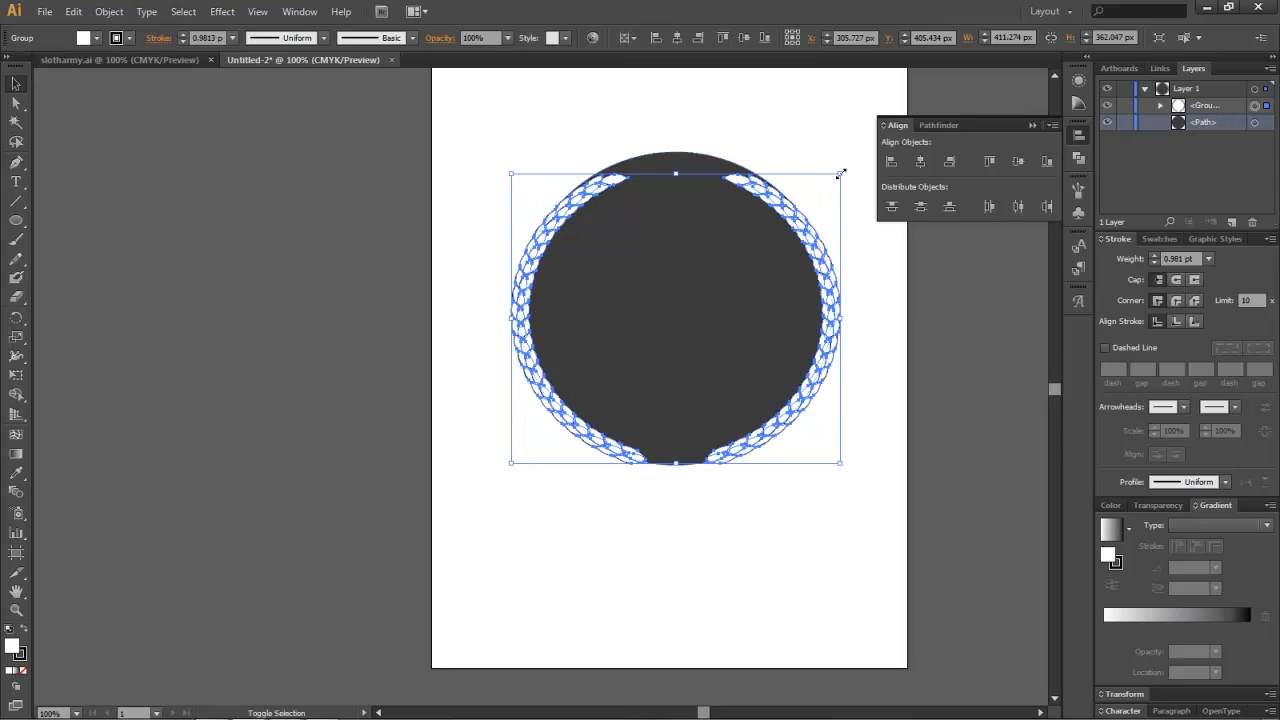
{"action": "left_click_drag", "start_coordinate": [840, 174], "coordinate": [846, 169]}
{"action": "left_click", "coordinate": [724, 527]}
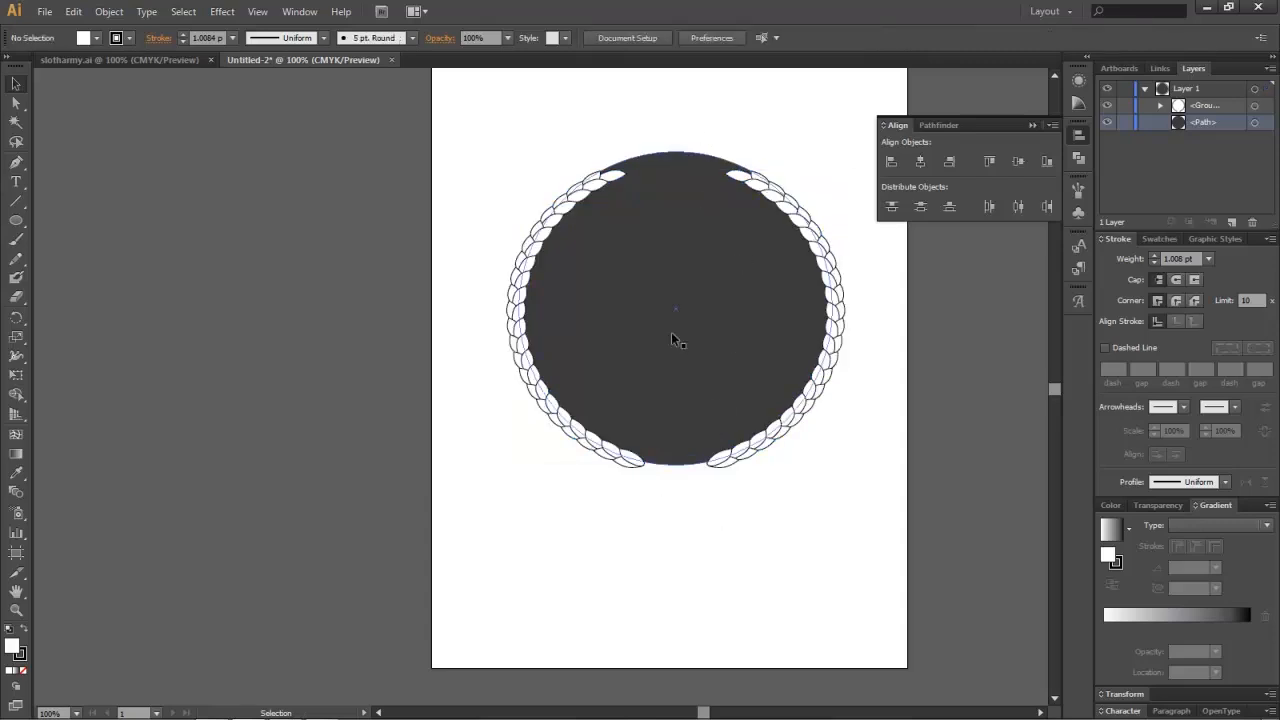
Step: Stretch the branch group's height to about 377 px so it follows the circle's edge
{"action": "left_click", "coordinate": [1253, 106]}
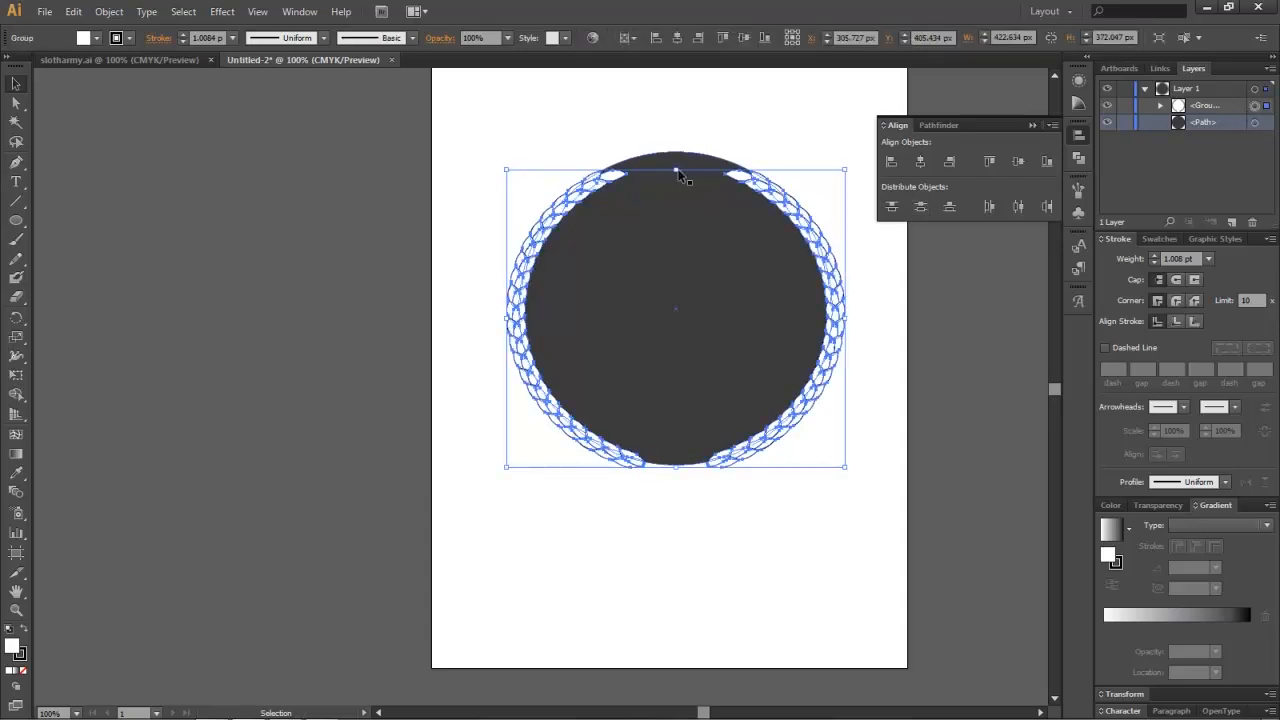
{"action": "left_click_drag", "start_coordinate": [676, 167], "coordinate": [676, 165]}
{"action": "left_click_drag", "start_coordinate": [675, 165], "coordinate": [675, 165]}
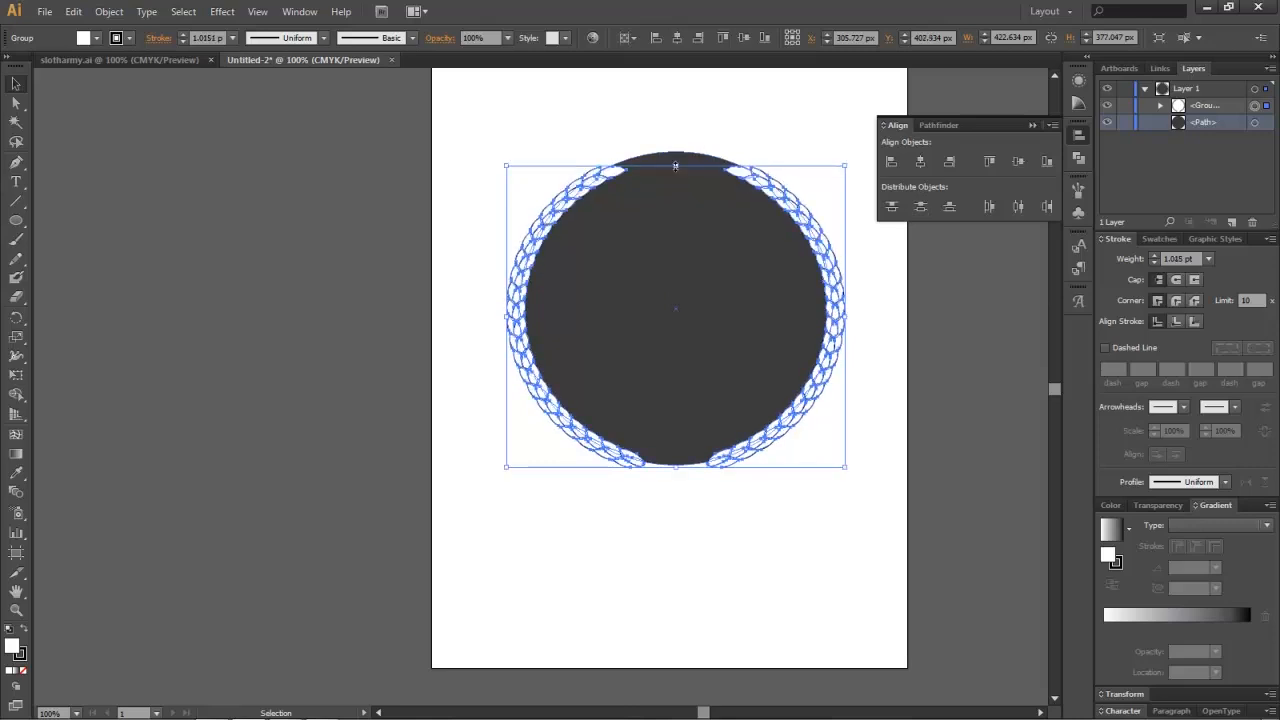
{"action": "left_click", "coordinate": [676, 467]}
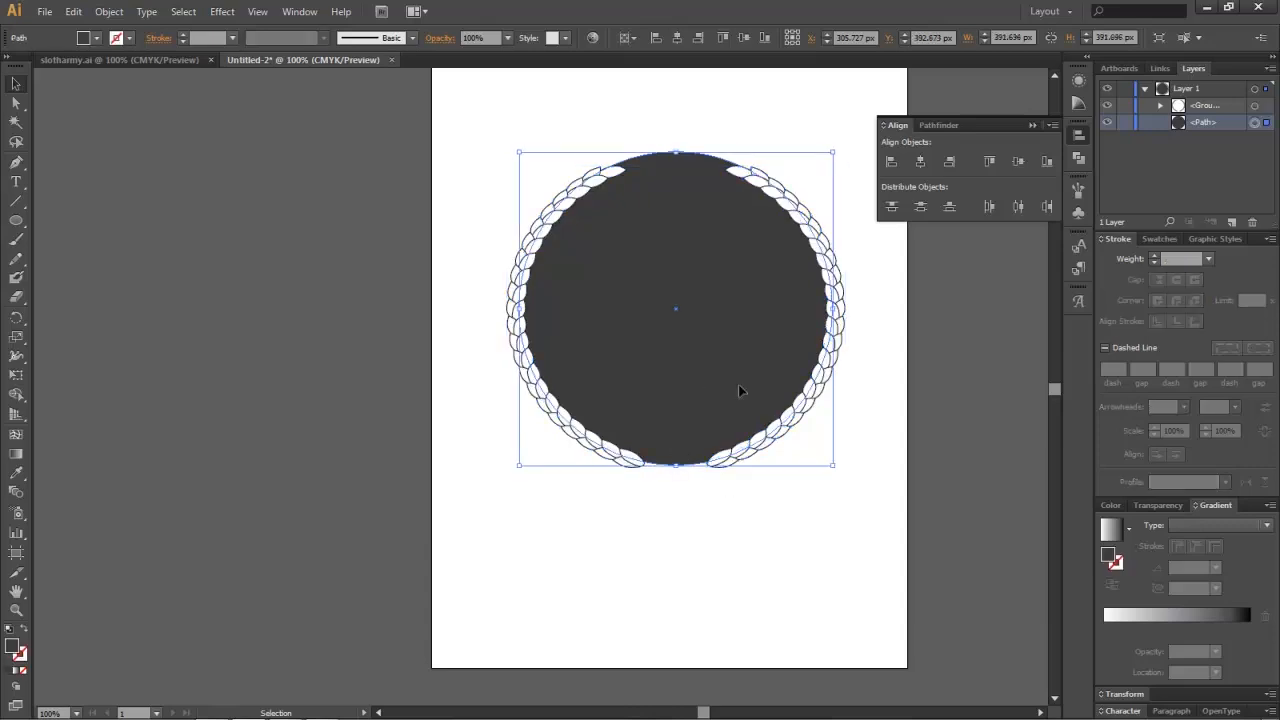
{"action": "left_click", "coordinate": [707, 590]}
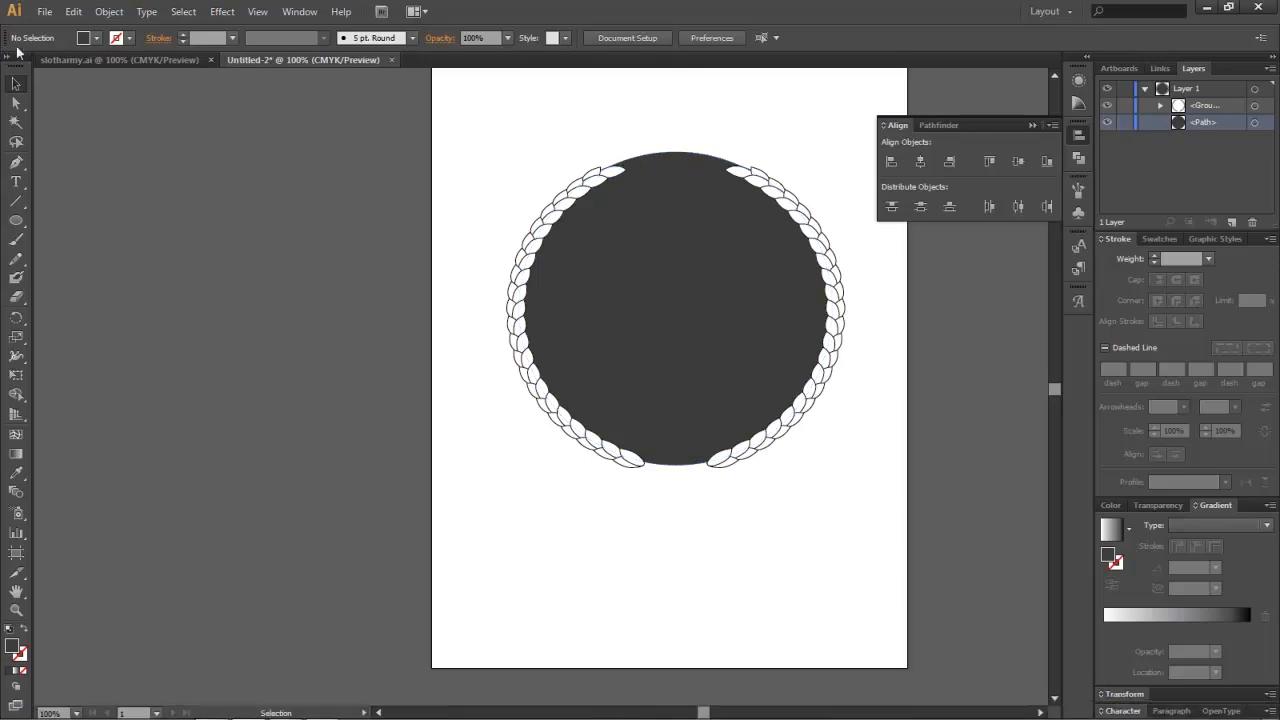
Step: Check the finished badge in slotharmy.ai, return to the untitled document and duplicate the dark circle
{"action": "left_click", "coordinate": [134, 61]}
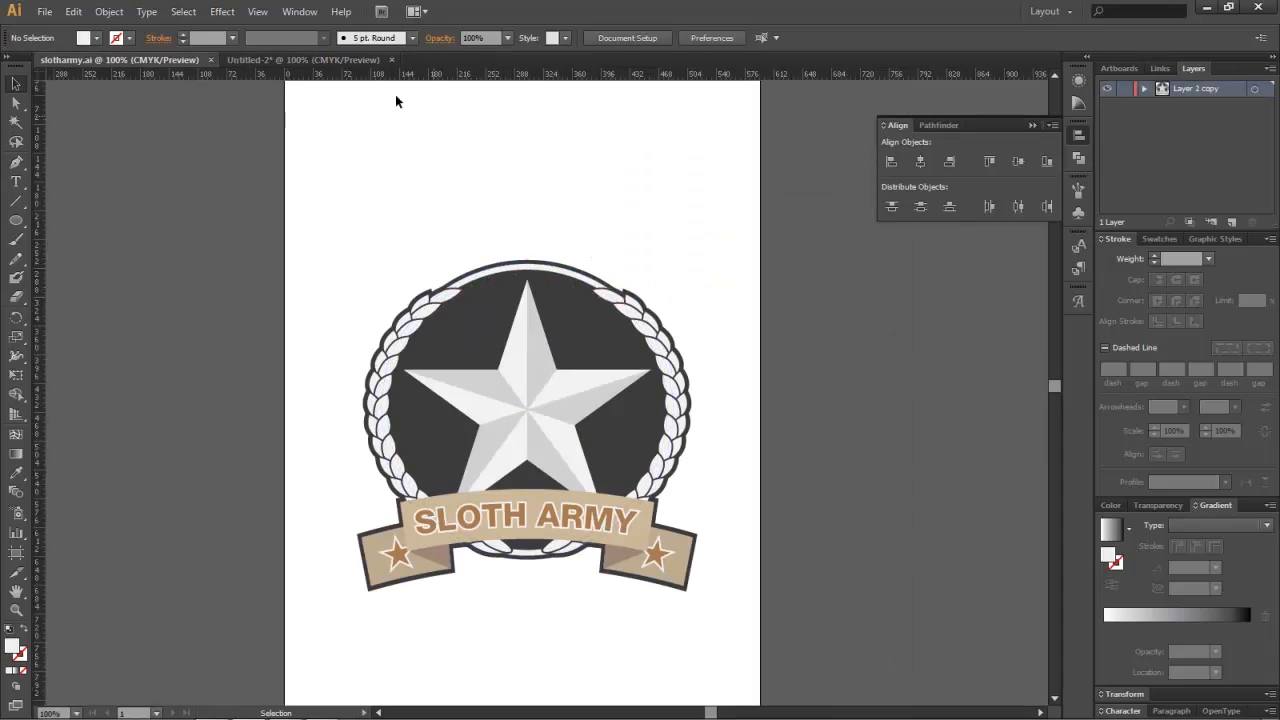
{"action": "left_click", "coordinate": [279, 59]}
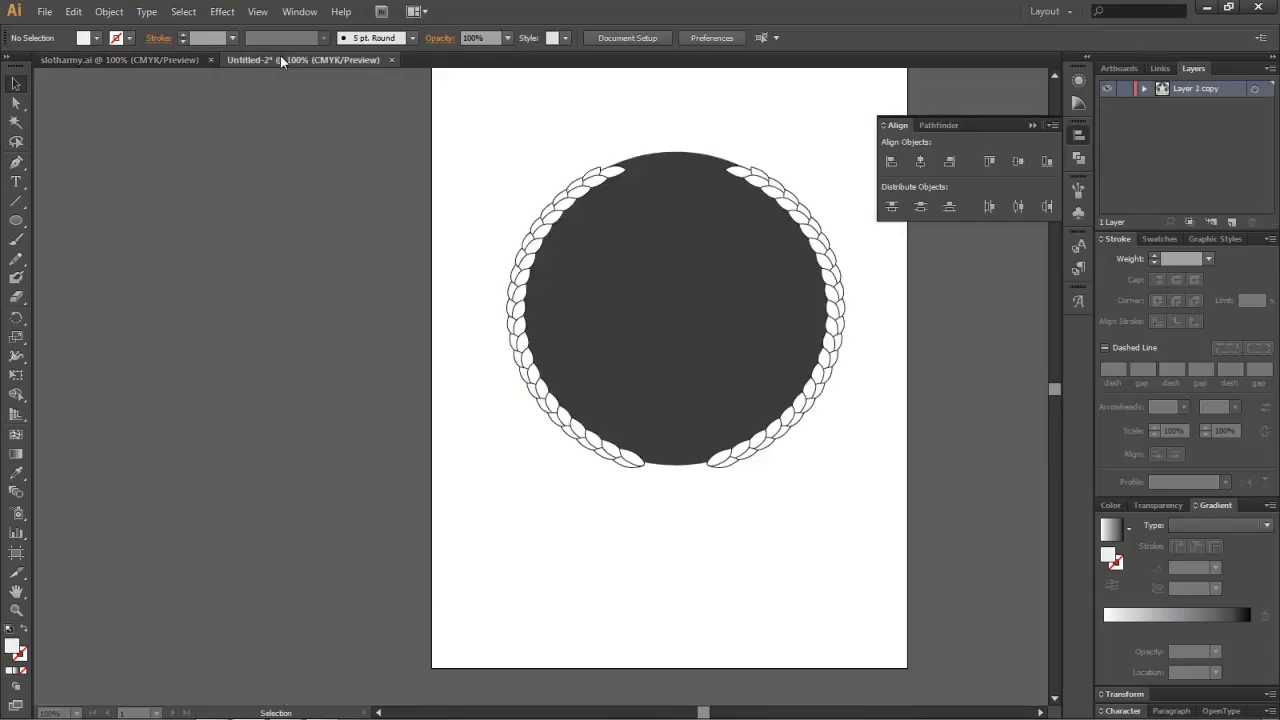
{"action": "left_click", "coordinate": [651, 178]}
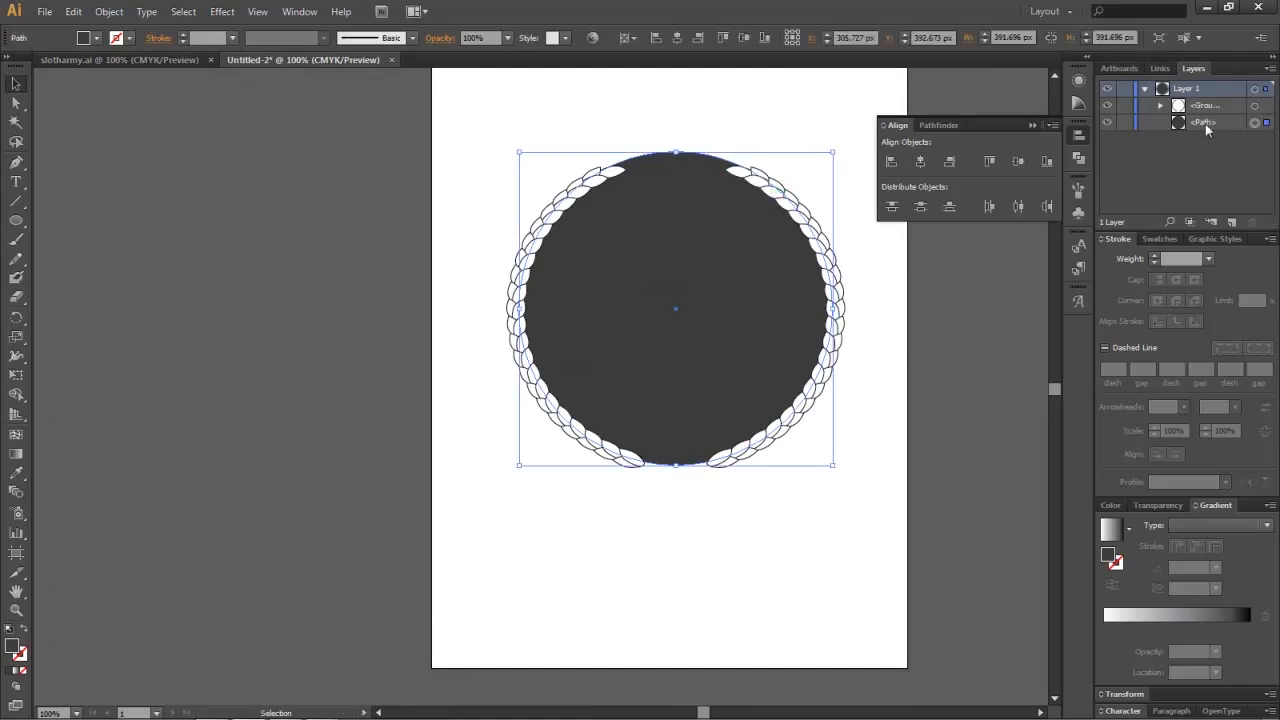
{"action": "left_click", "coordinate": [1207, 122]}
{"action": "left_click_drag", "start_coordinate": [1211, 122], "coordinate": [1232, 224]}
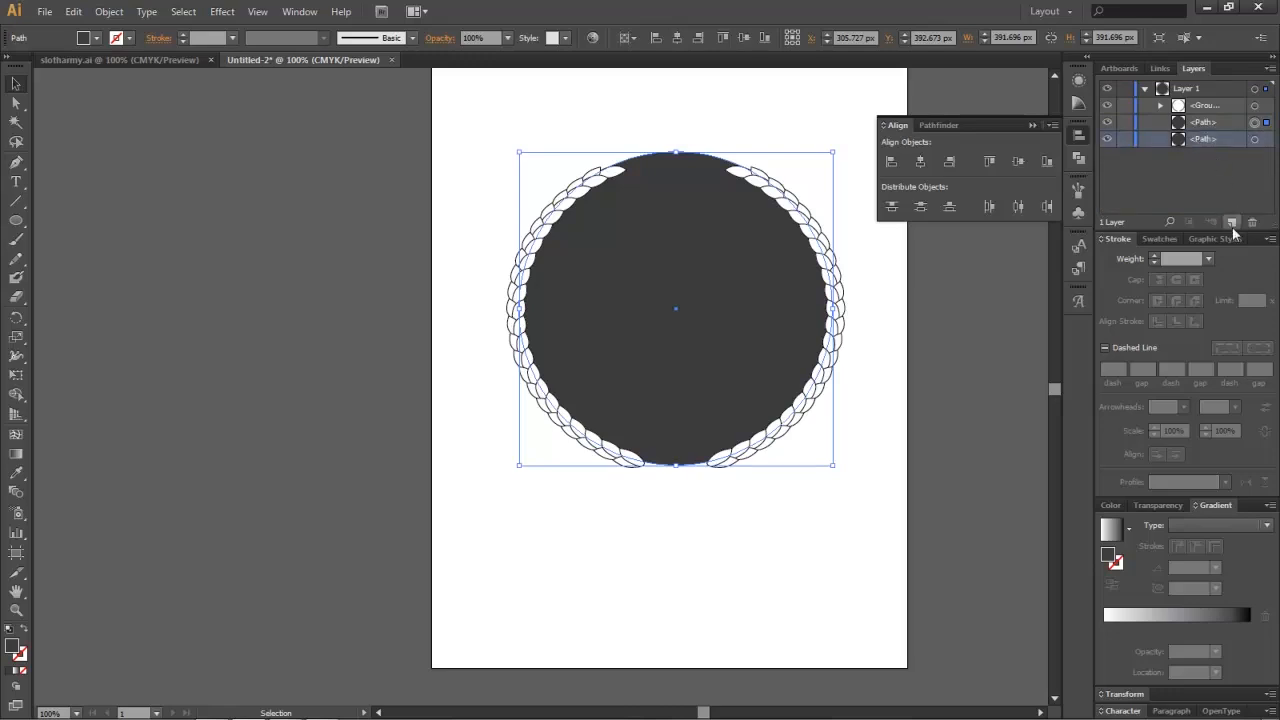
Step: Scale the upper copy of the dark circle down around its centre to about 374 px in diameter
{"action": "left_click", "coordinate": [1222, 127]}
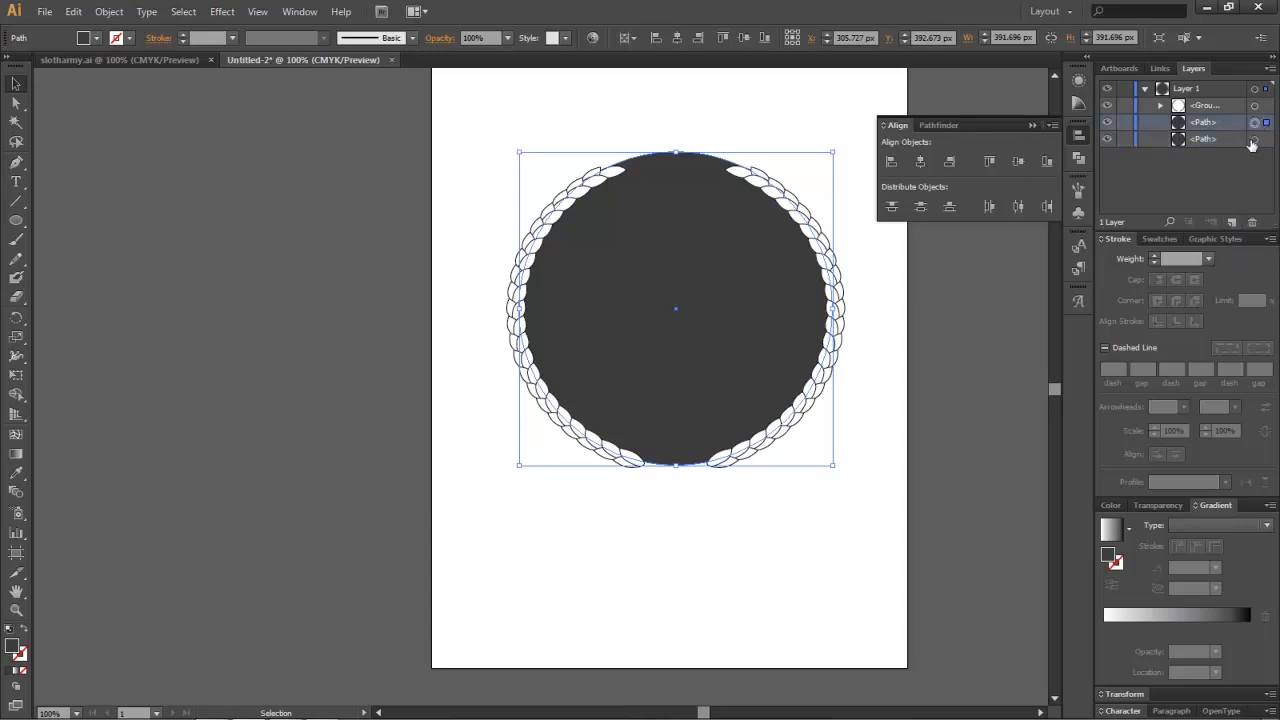
{"action": "left_click", "coordinate": [1217, 140]}
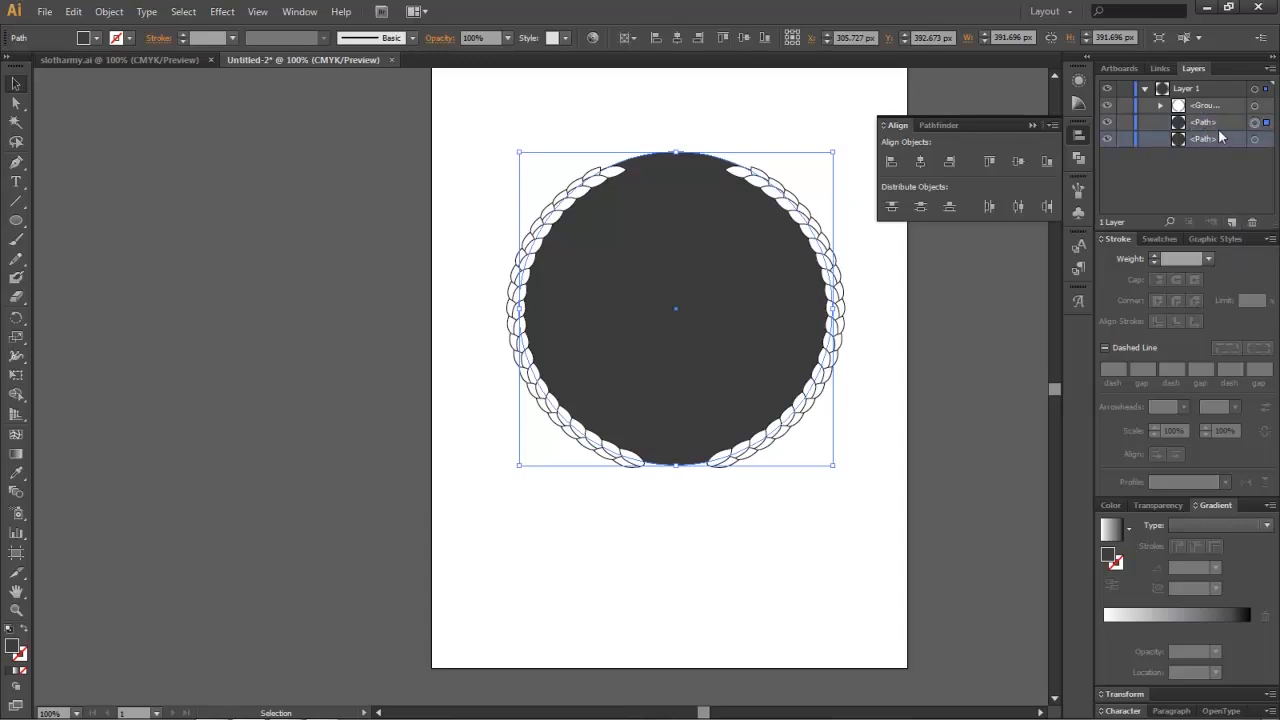
{"action": "left_click", "coordinate": [1219, 123]}
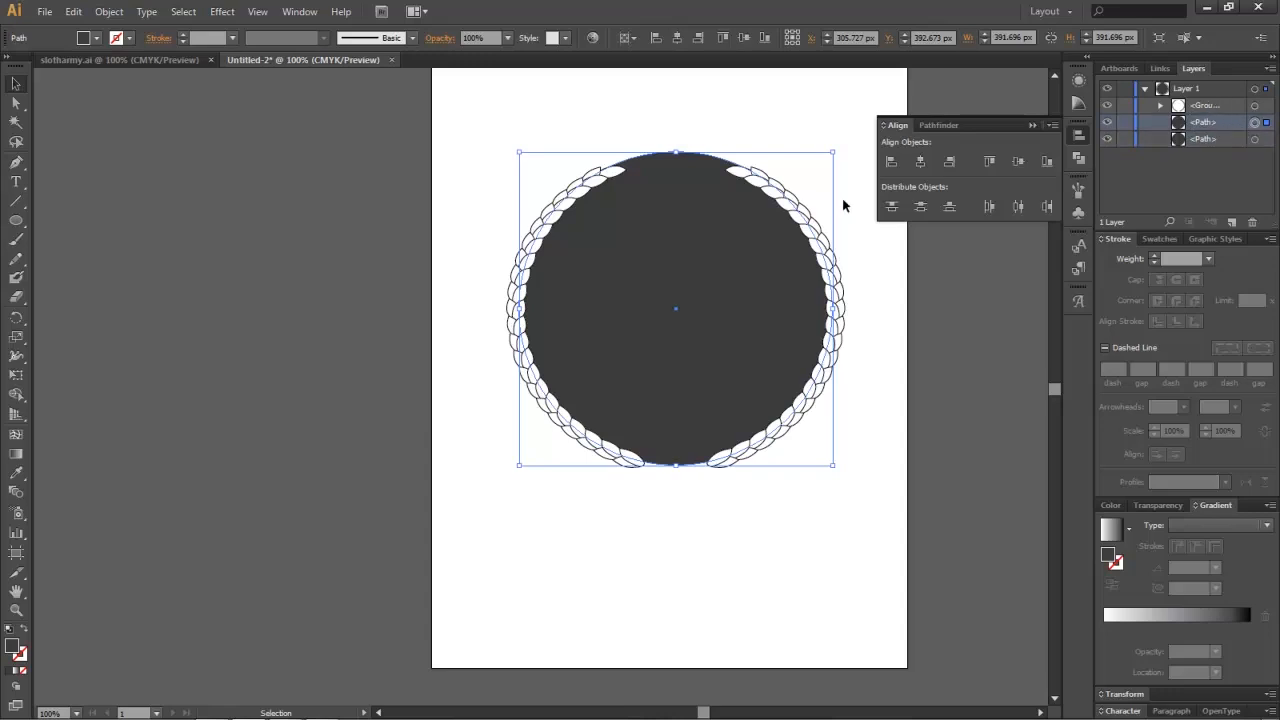
{"action": "left_click", "coordinate": [1199, 140]}
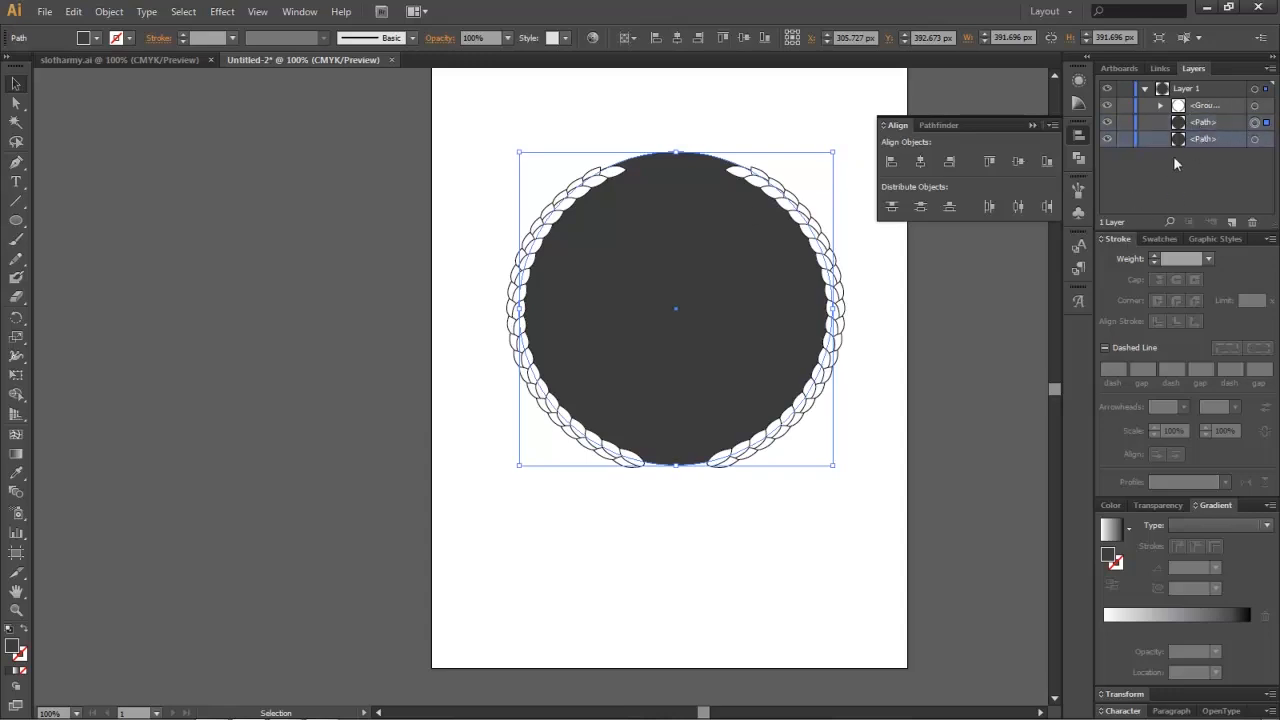
{"action": "left_click", "coordinate": [1213, 124]}
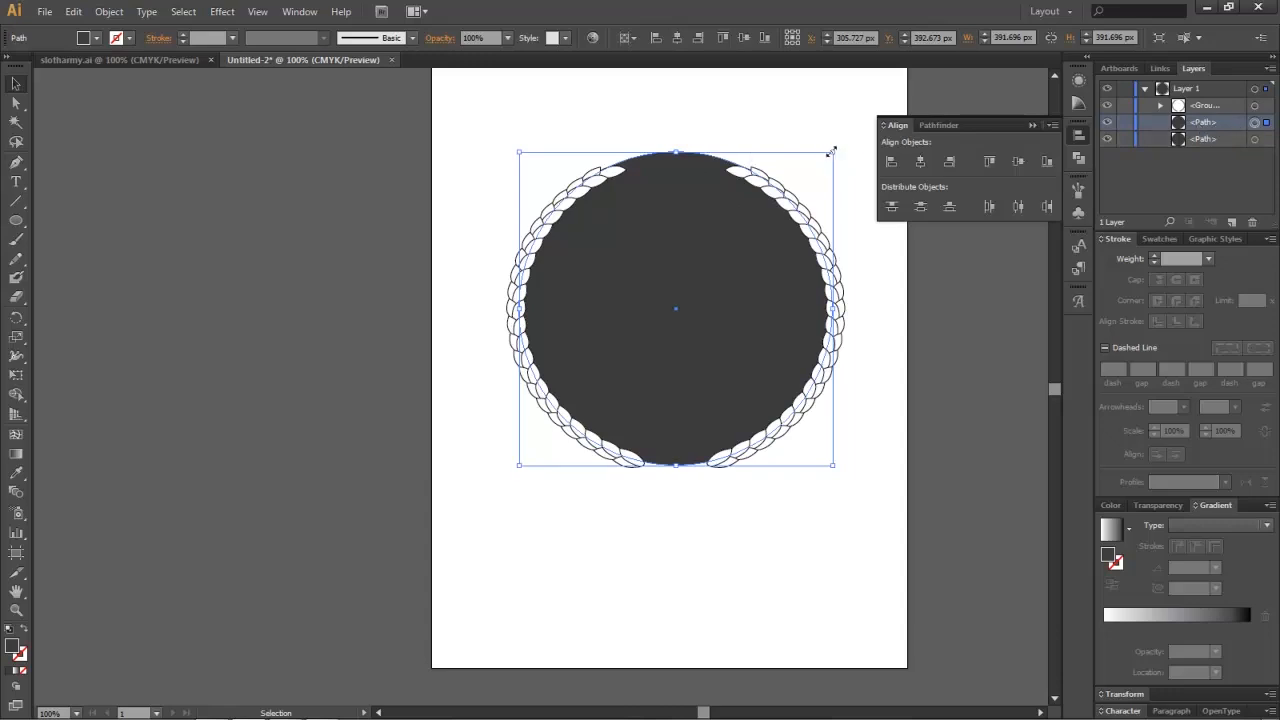
{"action": "left_click_drag", "start_coordinate": [831, 152], "coordinate": [826, 161]}
{"action": "scroll", "coordinate": [704, 183], "scroll_direction": "up", "scroll_amount": 2}
{"action": "scroll", "coordinate": [704, 183], "scroll_direction": "down", "scroll_amount": 1}
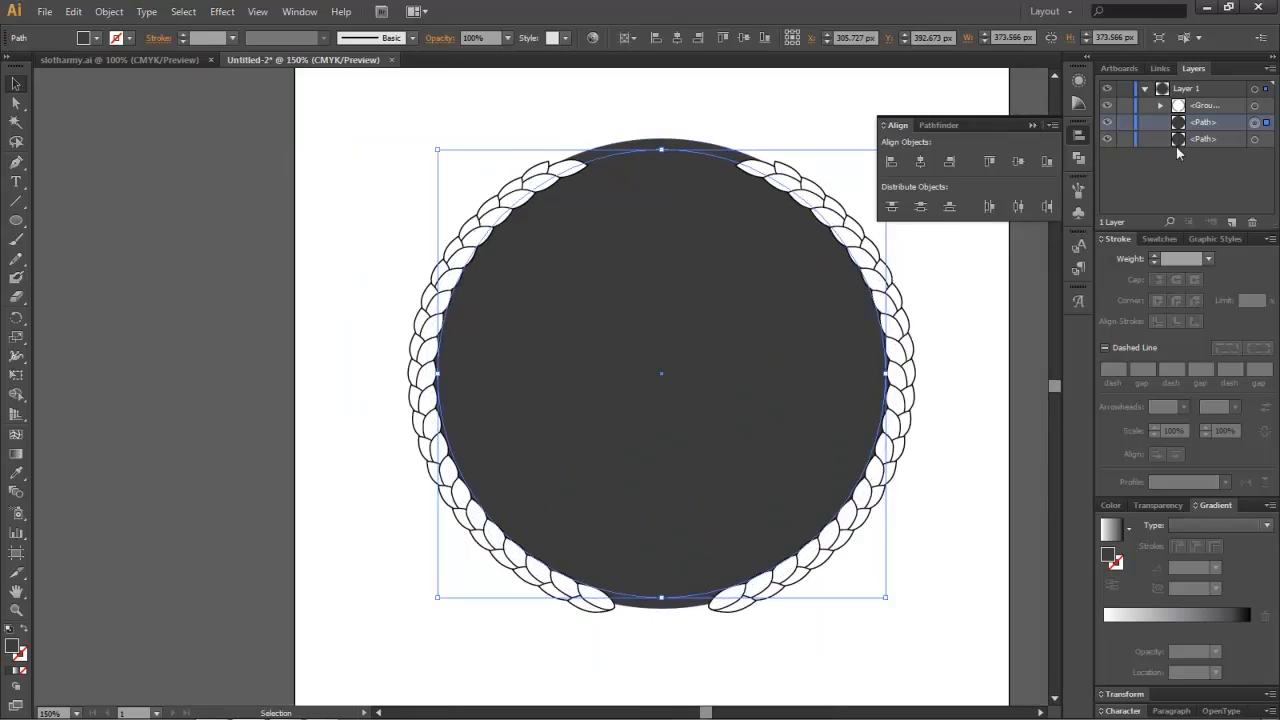
Step: Fill the larger circle at the bottom of the stacking order with the lightest grey swatch
{"action": "left_click", "coordinate": [1216, 140]}
{"action": "left_click", "coordinate": [1255, 140]}
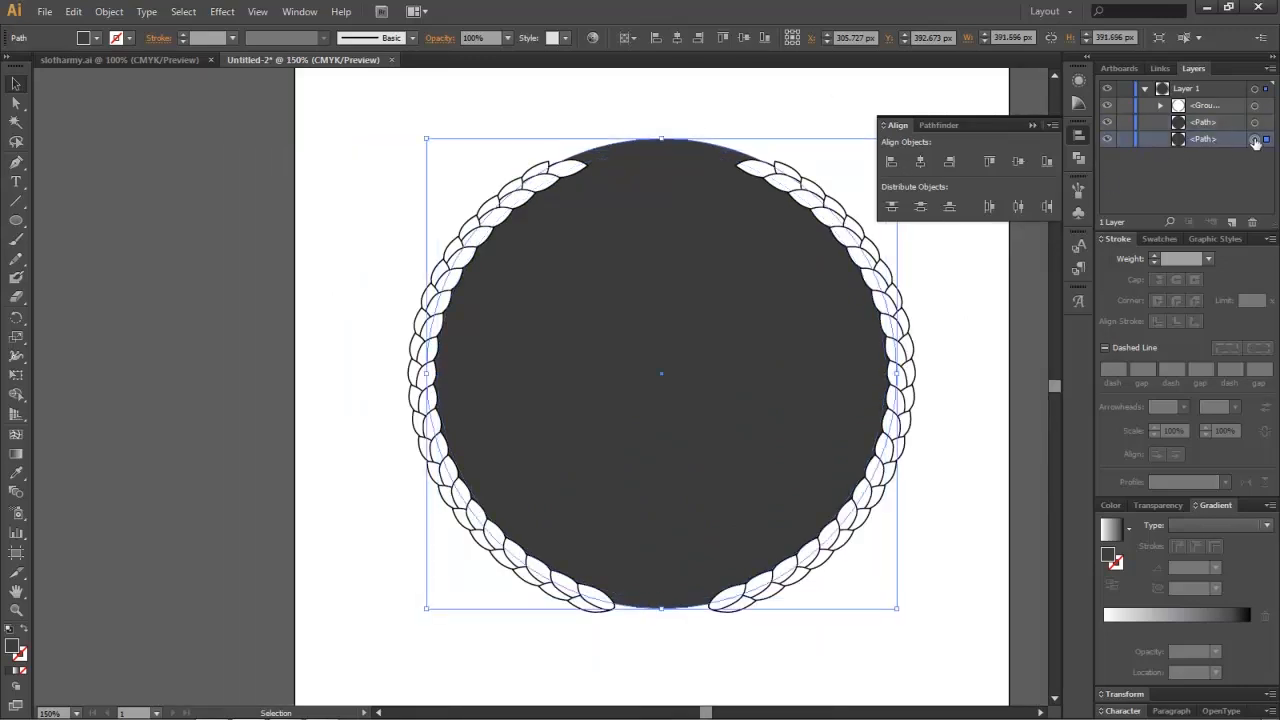
{"action": "left_click", "coordinate": [96, 38]}
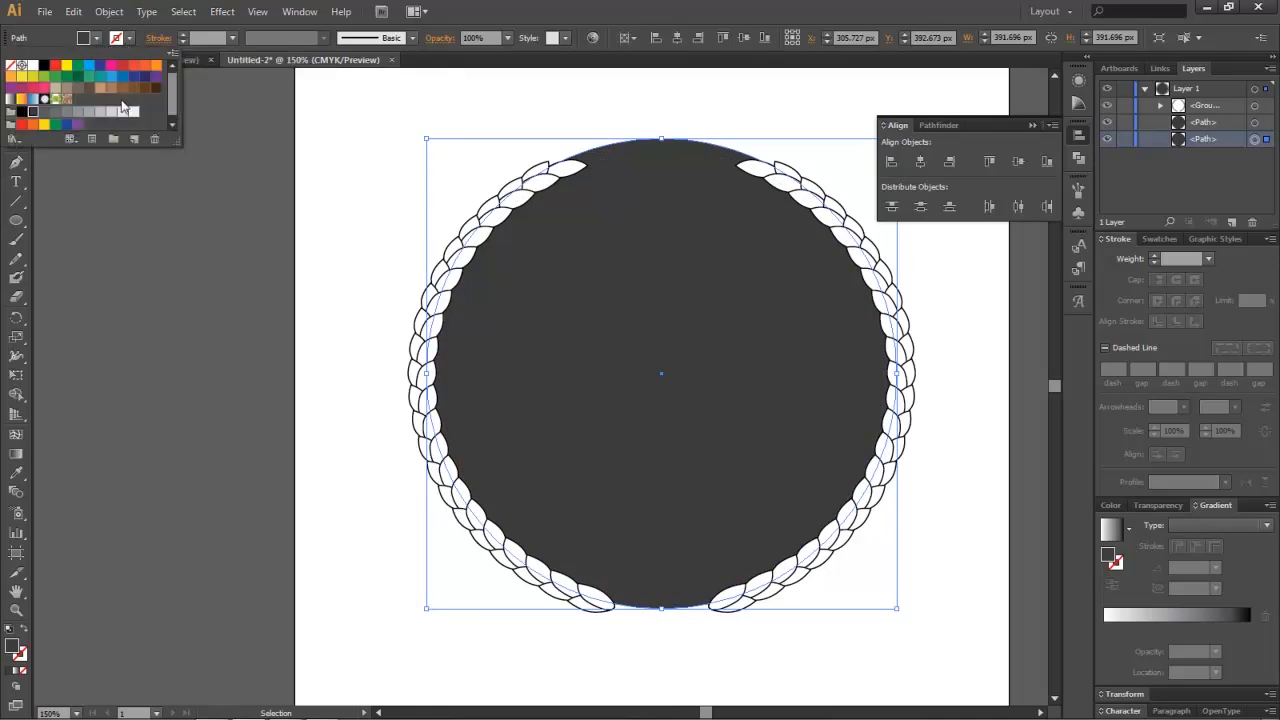
{"action": "left_click", "coordinate": [133, 113]}
{"action": "left_click", "coordinate": [184, 291]}
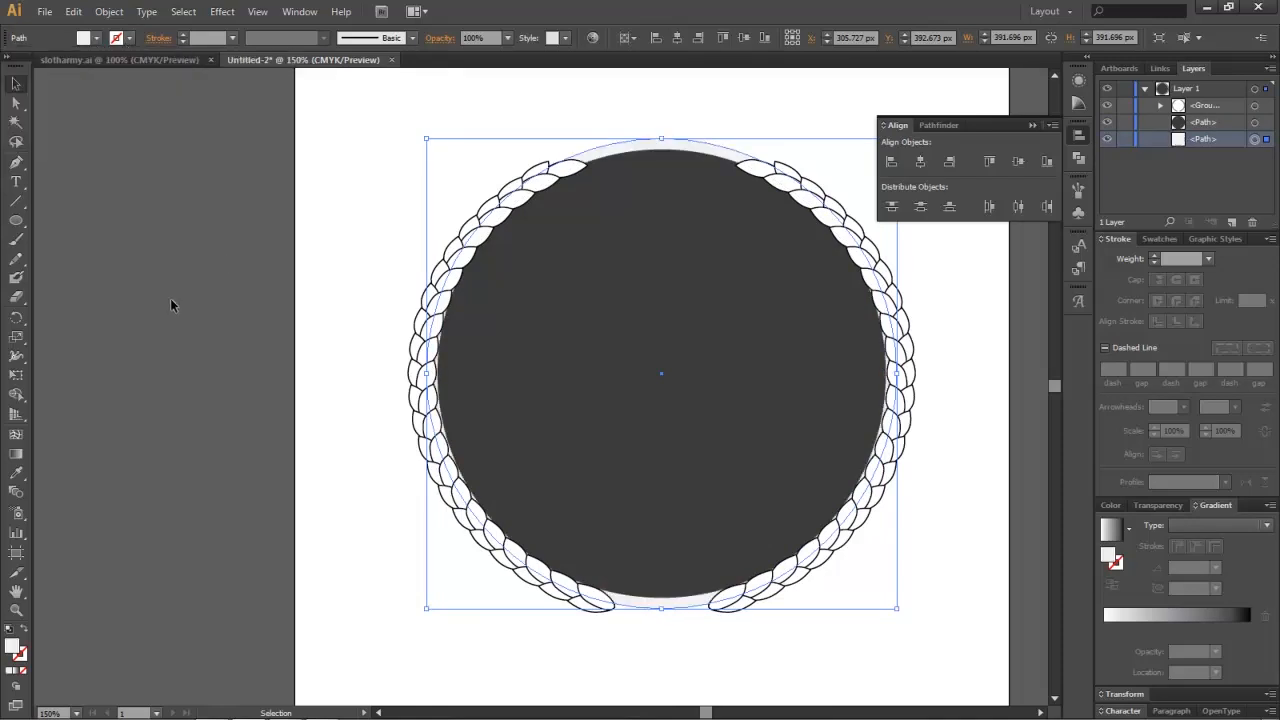
Step: Fill the laurel leaf group with the lightest grey swatch to match the outer ring, and deselect it
{"action": "left_click", "coordinate": [1254, 105]}
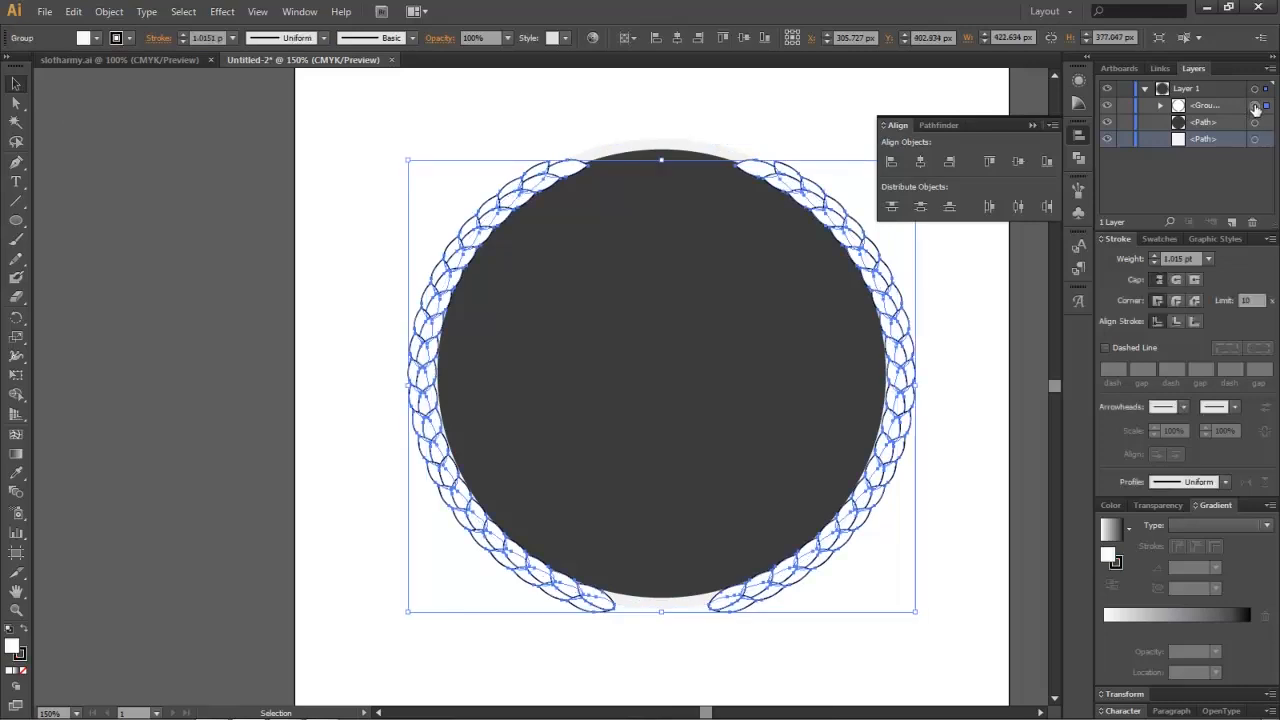
{"action": "left_click", "coordinate": [92, 39]}
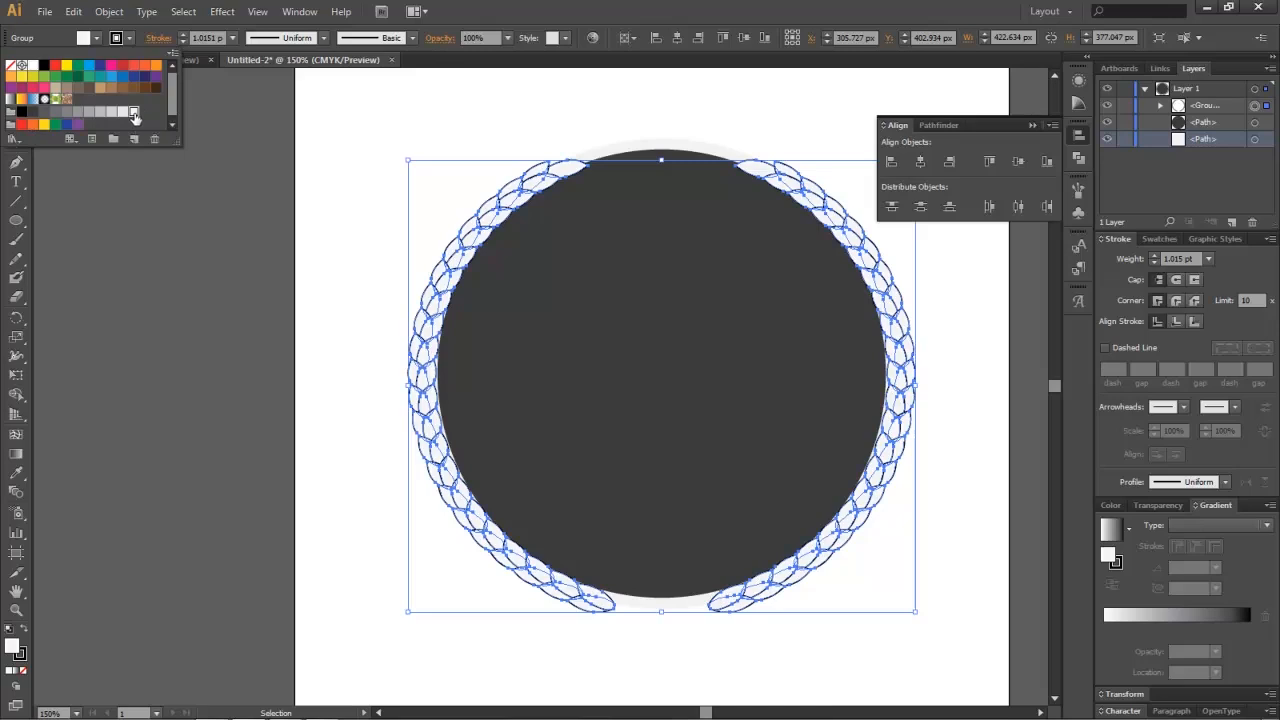
{"action": "left_click", "coordinate": [238, 195]}
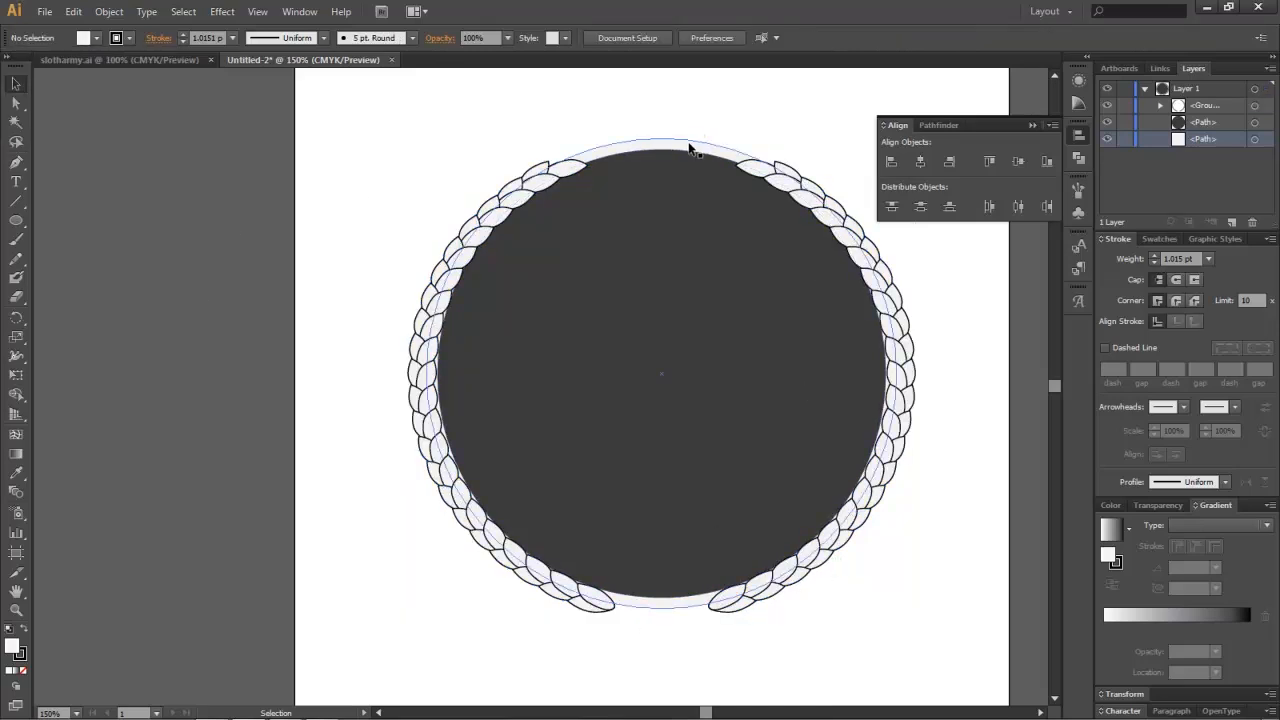
Step: Inspect the two circles, compare them with the finished badge in slotharmy.ai and return to the untitled document
{"action": "left_click", "coordinate": [1254, 124]}
{"action": "left_click", "coordinate": [1254, 124]}
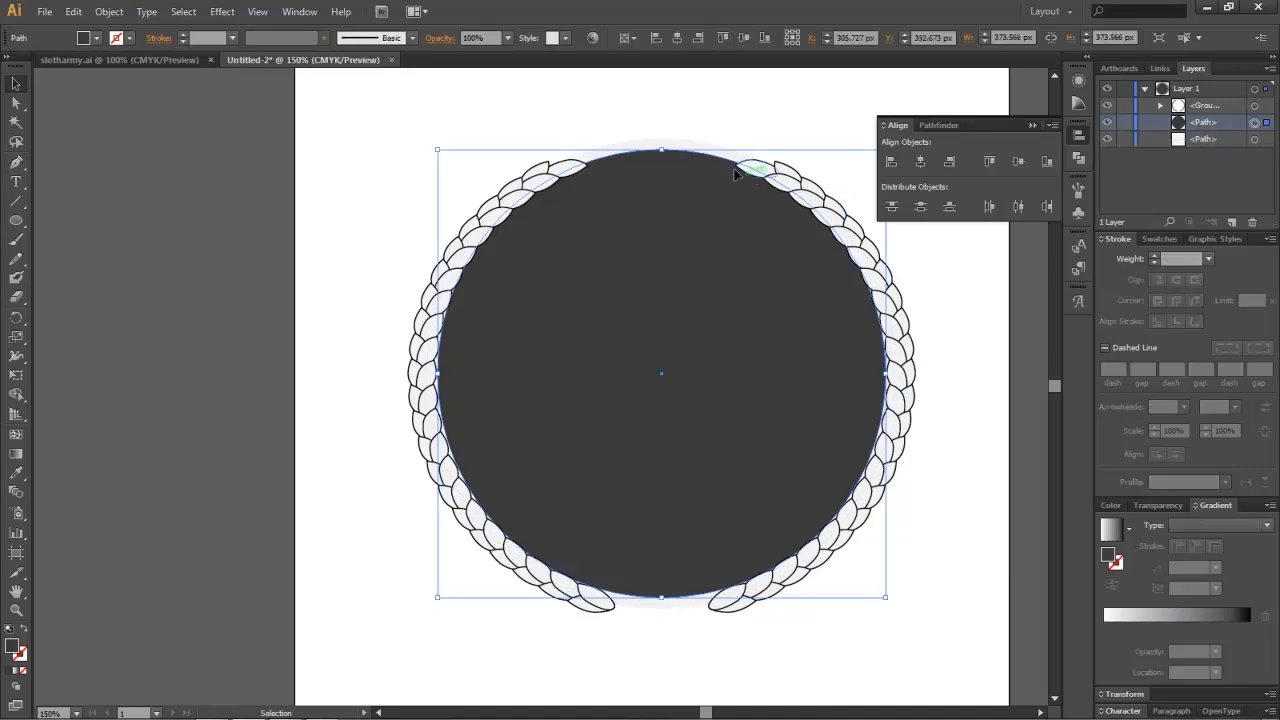
{"action": "left_click", "coordinate": [1254, 140]}
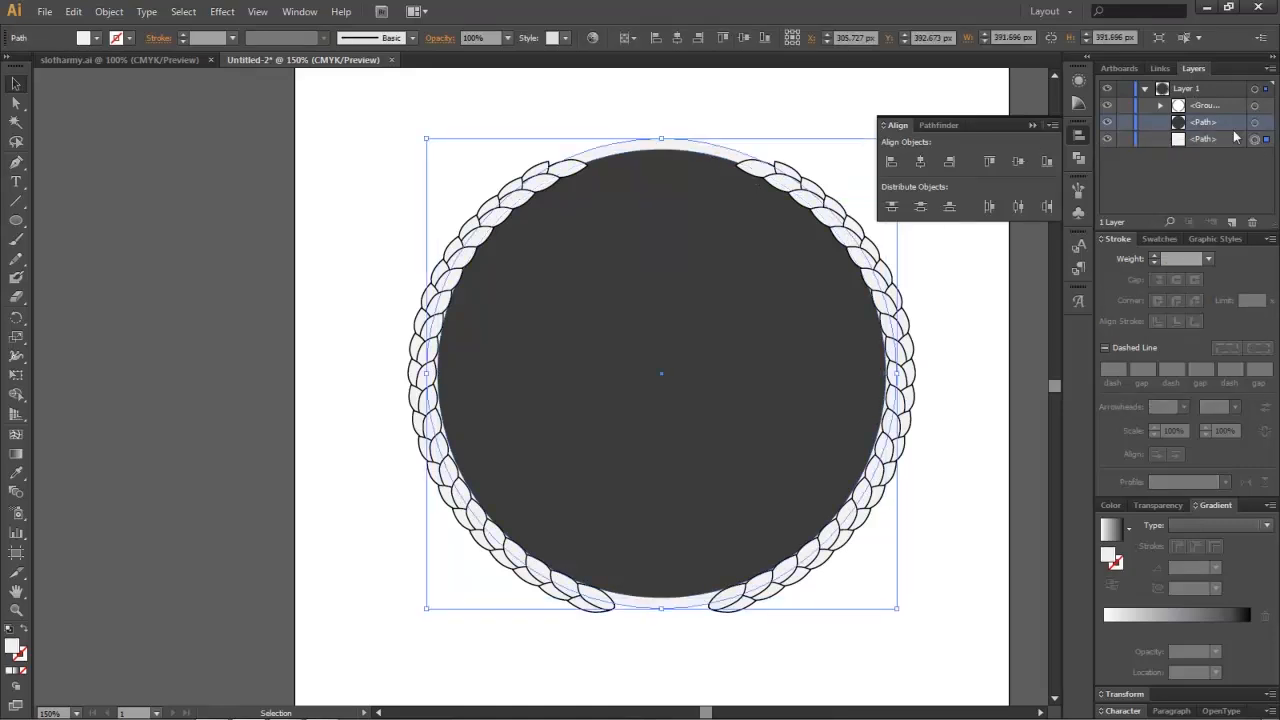
{"action": "left_click", "coordinate": [167, 58]}
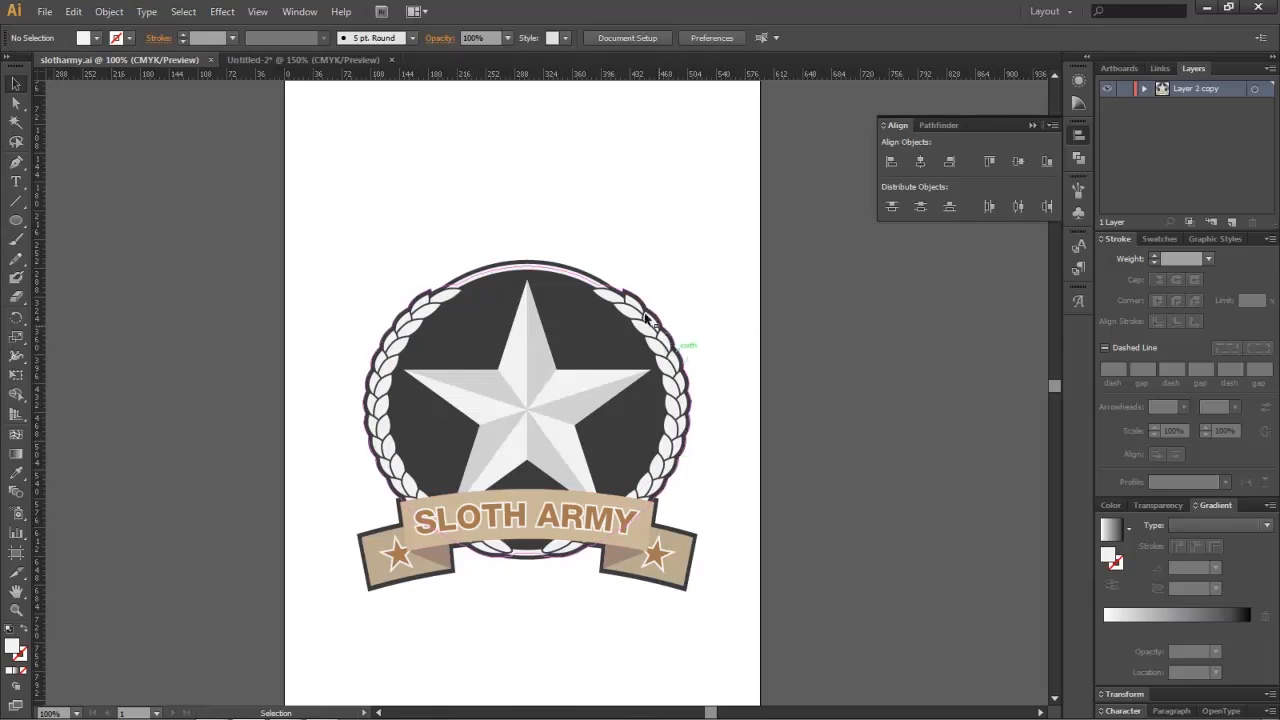
{"action": "left_click", "coordinate": [296, 60]}
{"action": "left_click", "coordinate": [1144, 88]}
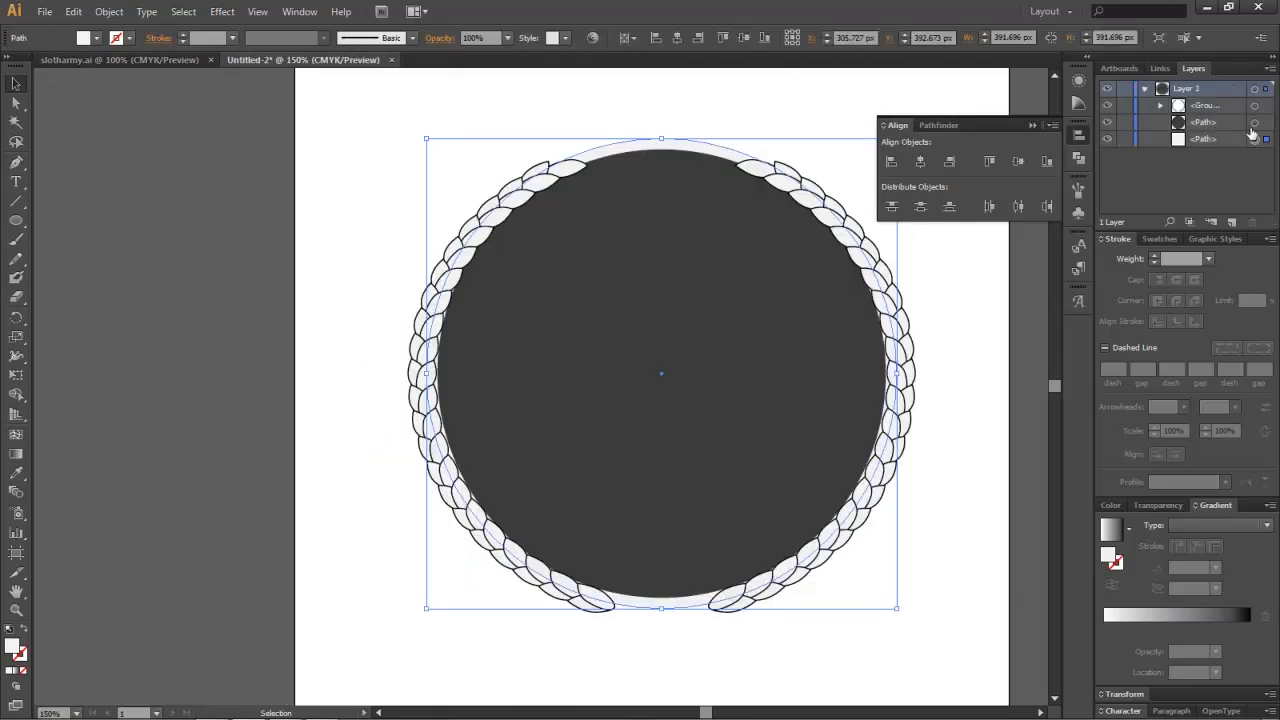
Step: Copy the laurel leaf group together with the large light grey circle and paste the copies in place in front
{"action": "left_click", "coordinate": [1254, 105]}
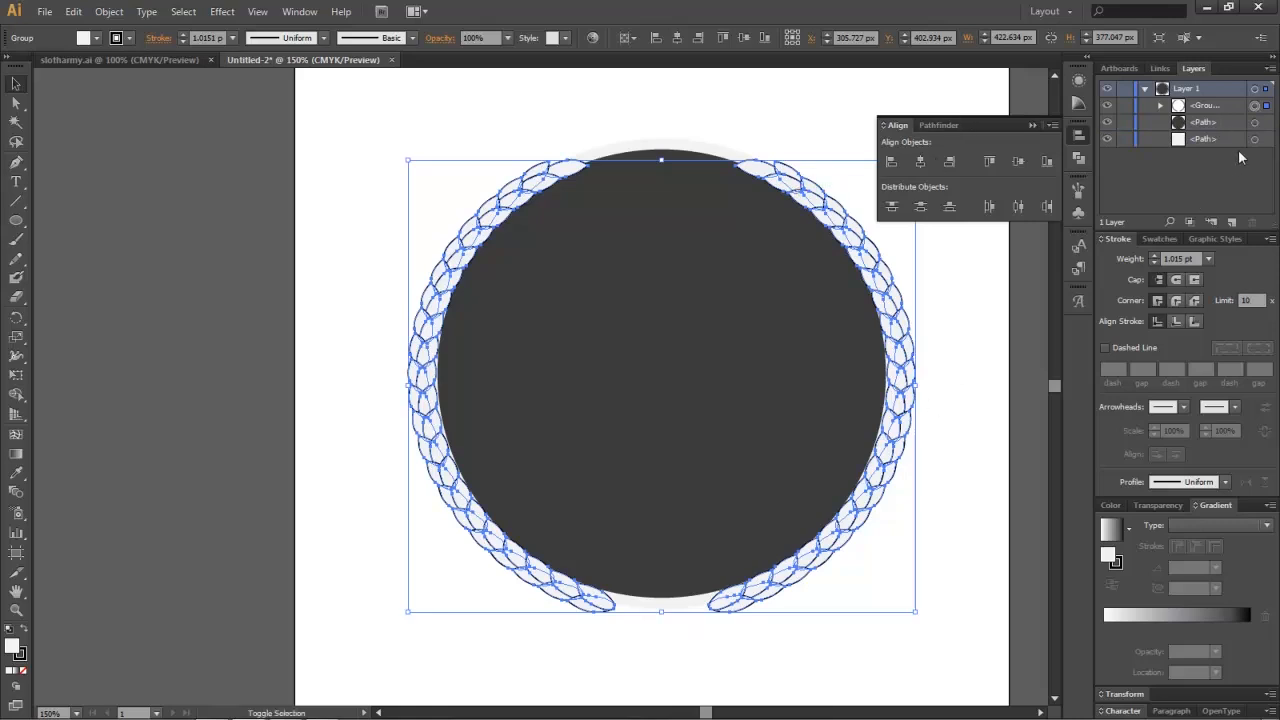
{"action": "left_click", "coordinate": [1255, 140], "text": "shift"}
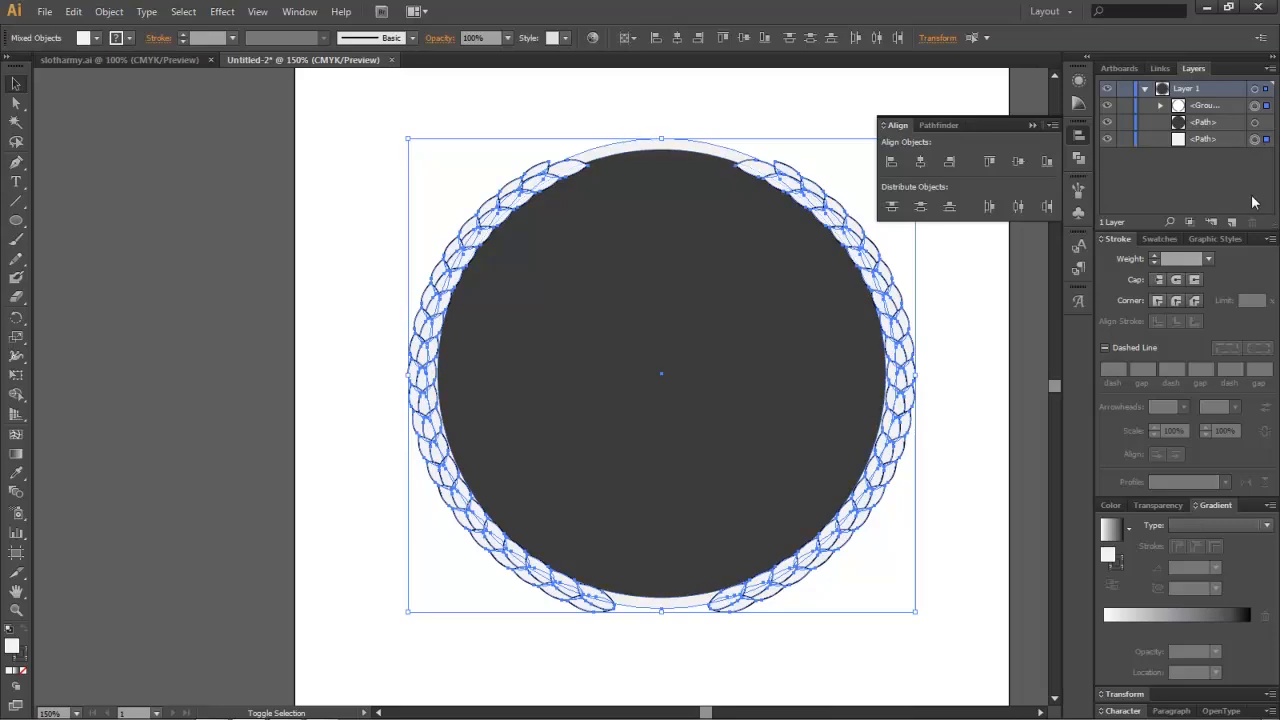
{"action": "key", "text": "ctrl+f"}
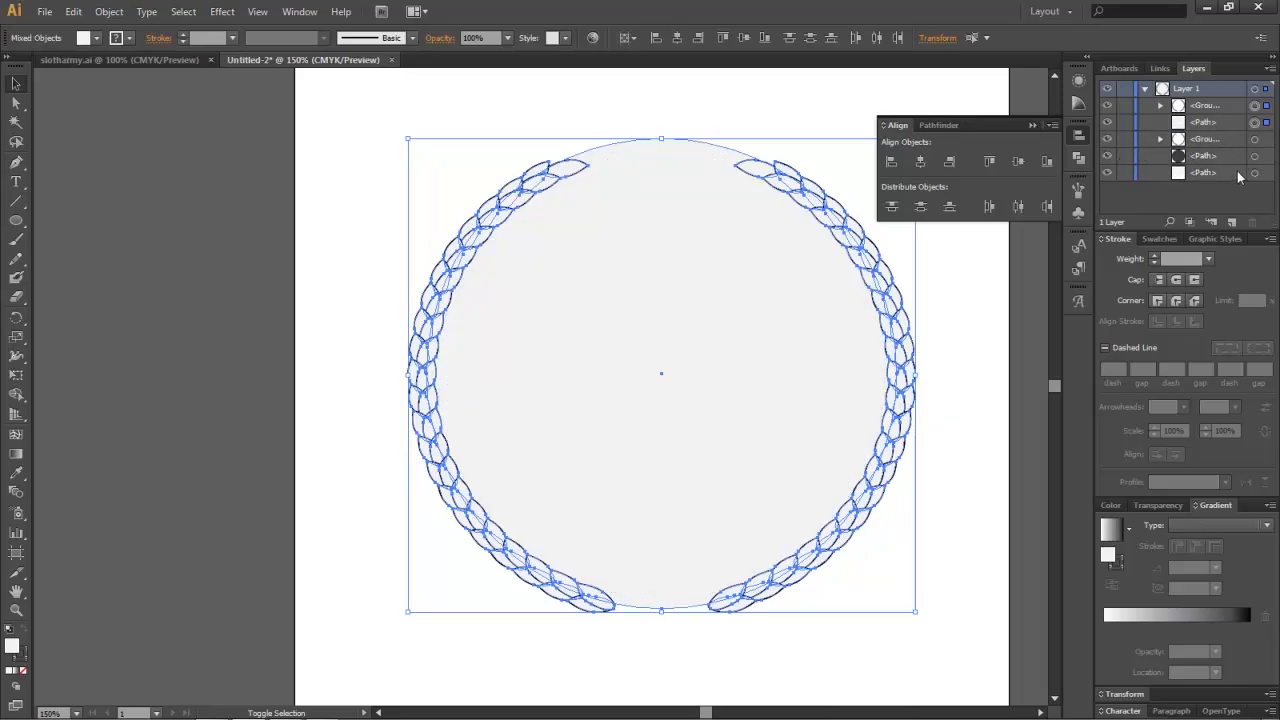
Step: Shift the pasted leaves and circle aside to compare them with the originals, and restore the copies in place
{"action": "key", "text": "ctrl+z"}
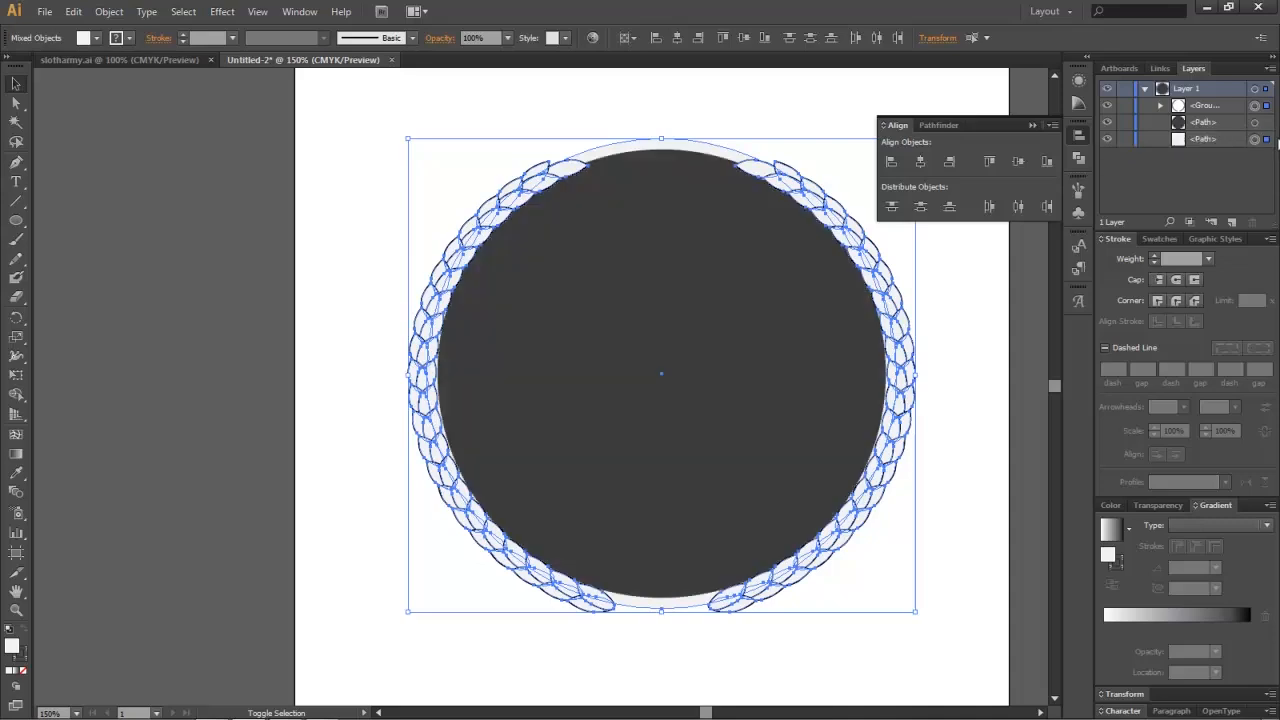
{"action": "key", "text": "ctrl+shift+z"}
{"action": "key", "text": "a"}
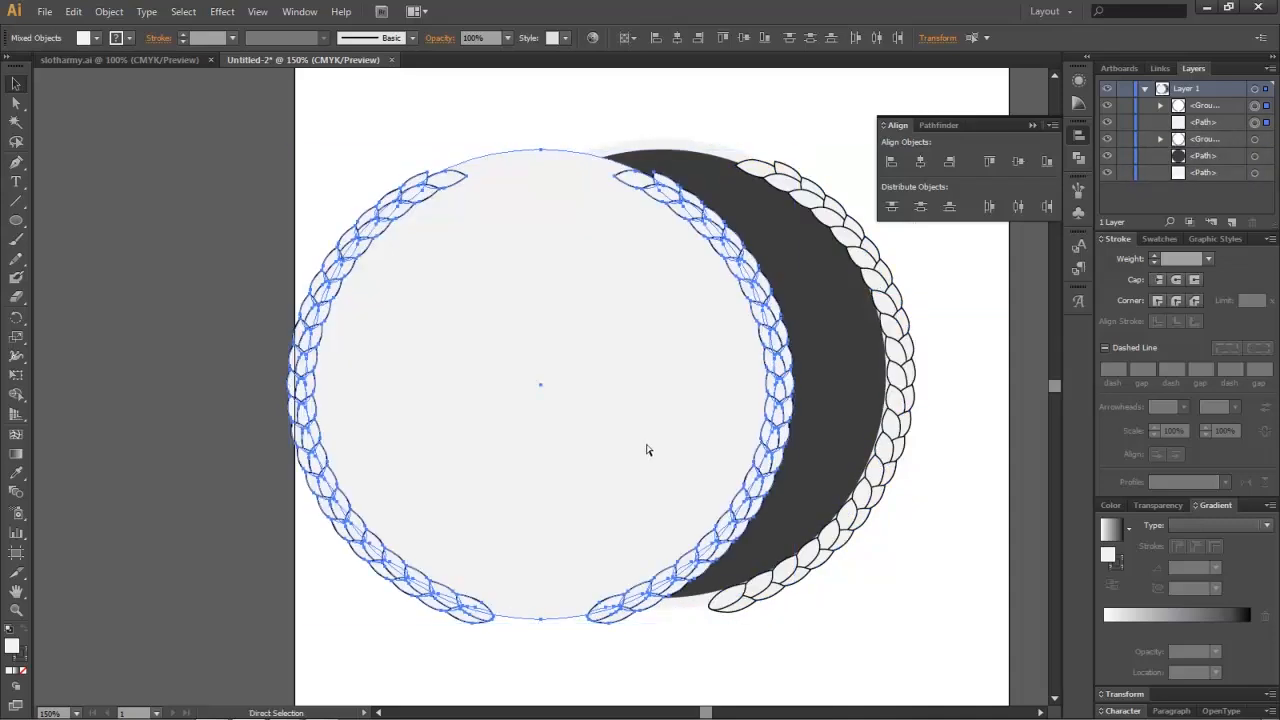
{"action": "key", "text": "v"}
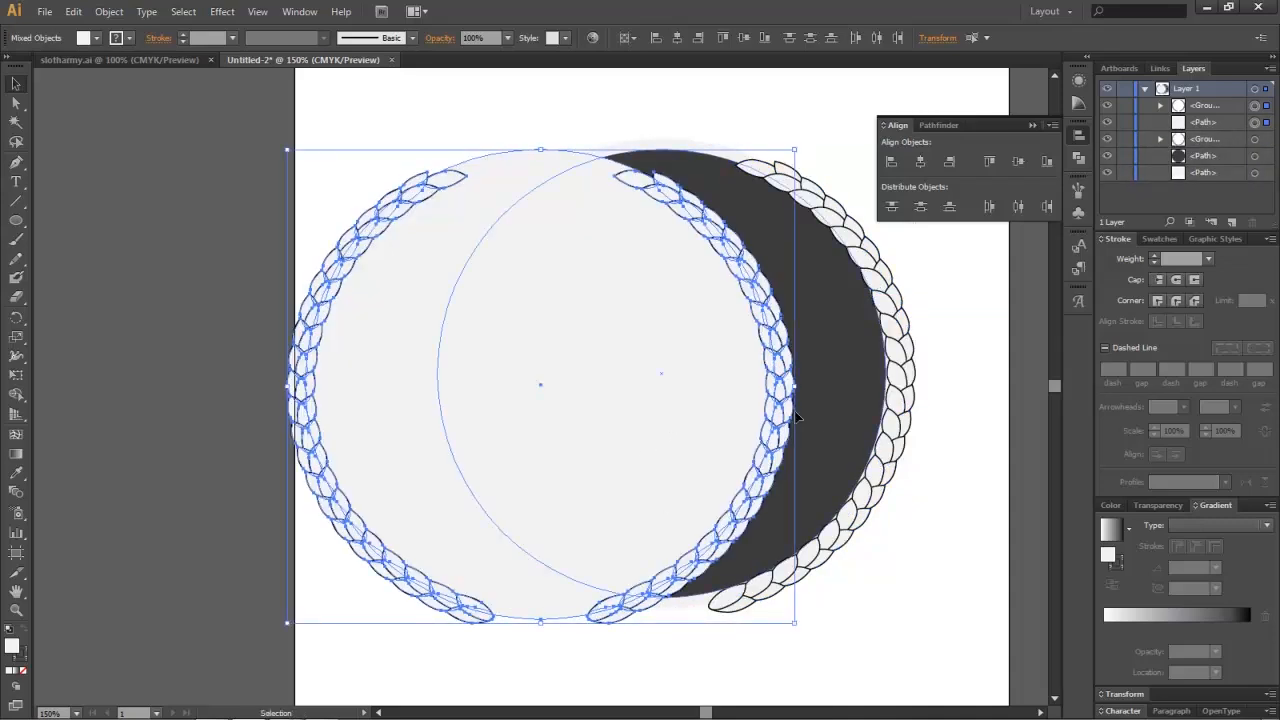
{"action": "key", "text": "a"}
{"action": "key", "text": "ctrl+z"}
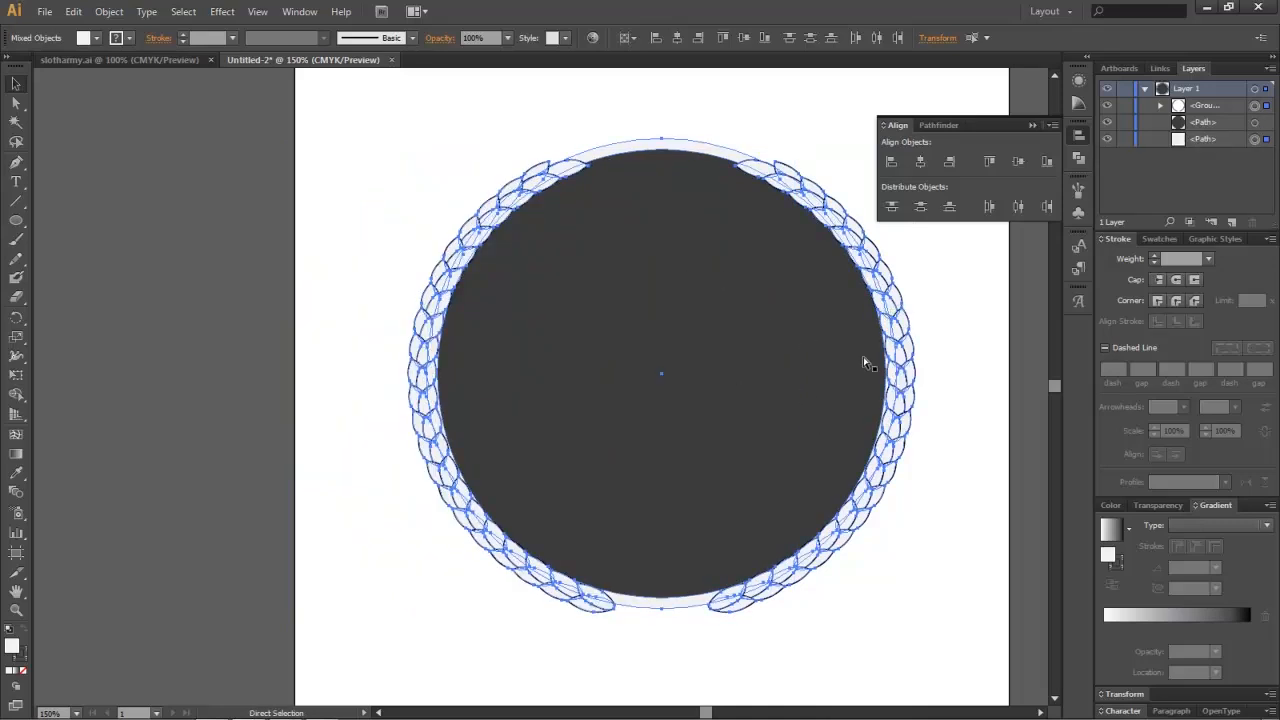
{"action": "key", "text": "ctrl+shift+z"}
{"action": "key", "text": "v"}
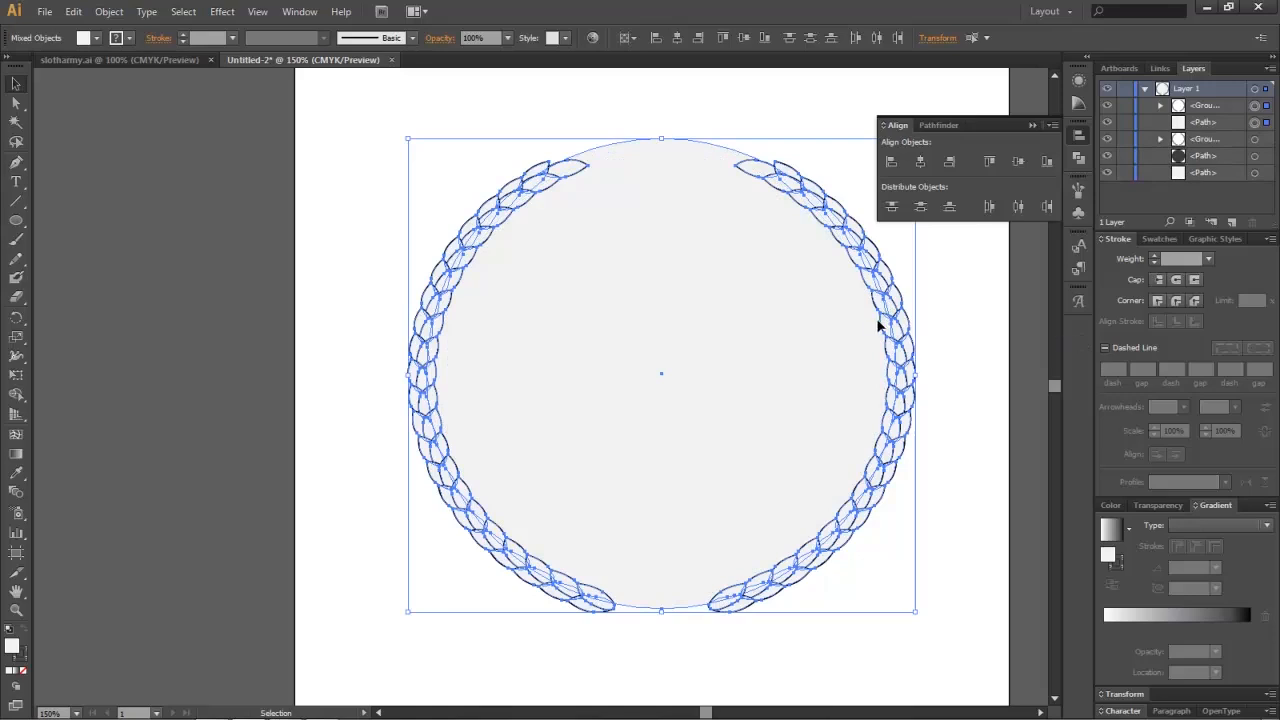
Step: Group the pasted leaf group and light grey circle copies at the top of the stacking order
{"action": "left_click", "coordinate": [1238, 124]}
{"action": "left_click", "coordinate": [1239, 108]}
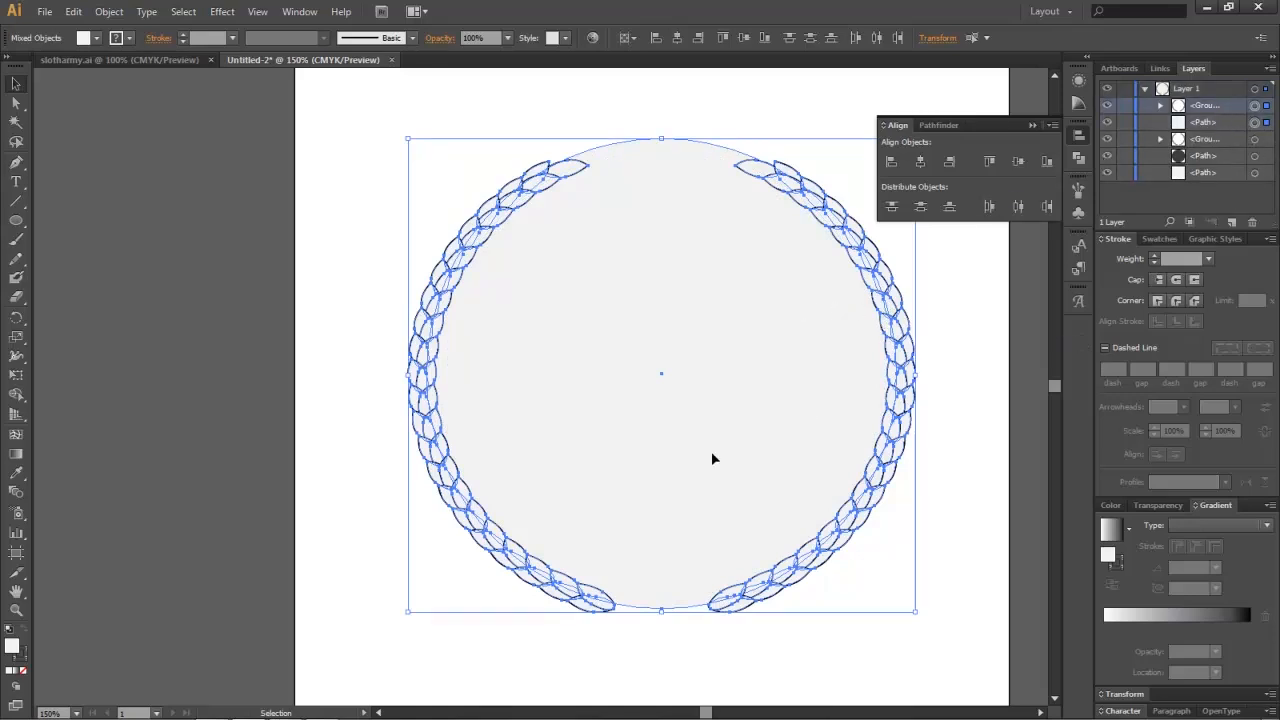
{"action": "left_click", "coordinate": [1256, 107]}
{"action": "left_click", "coordinate": [1256, 124], "text": "shift"}
{"action": "right_click", "coordinate": [724, 290]}
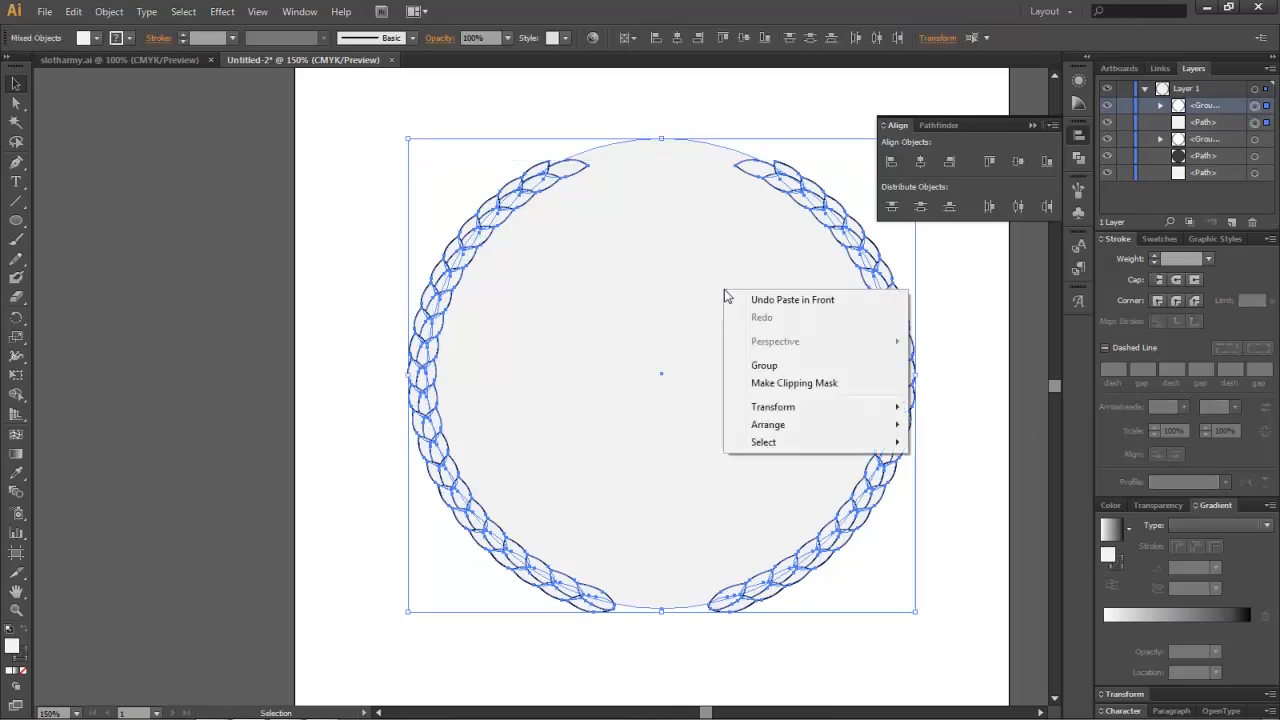
{"action": "left_click", "coordinate": [771, 365]}
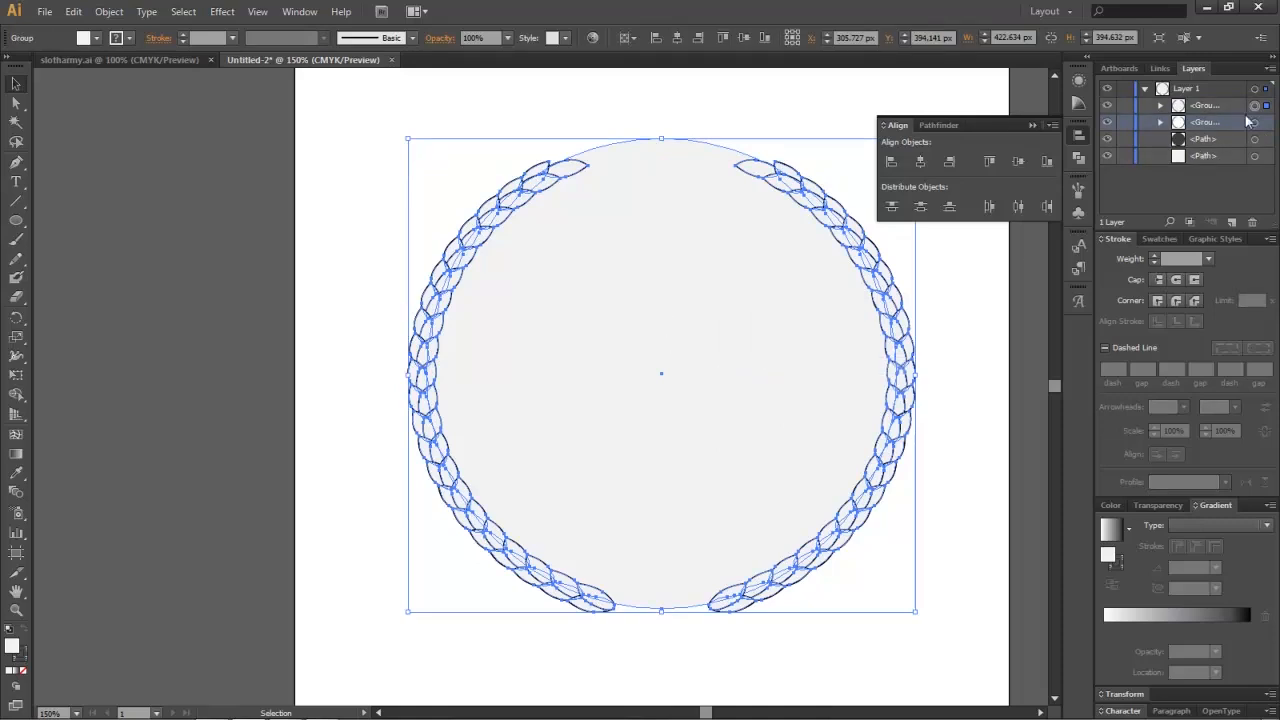
Step: Merge the grouped leaves and circle copy into one silhouette with the Pathfinder Unite operation
{"action": "left_click", "coordinate": [932, 126]}
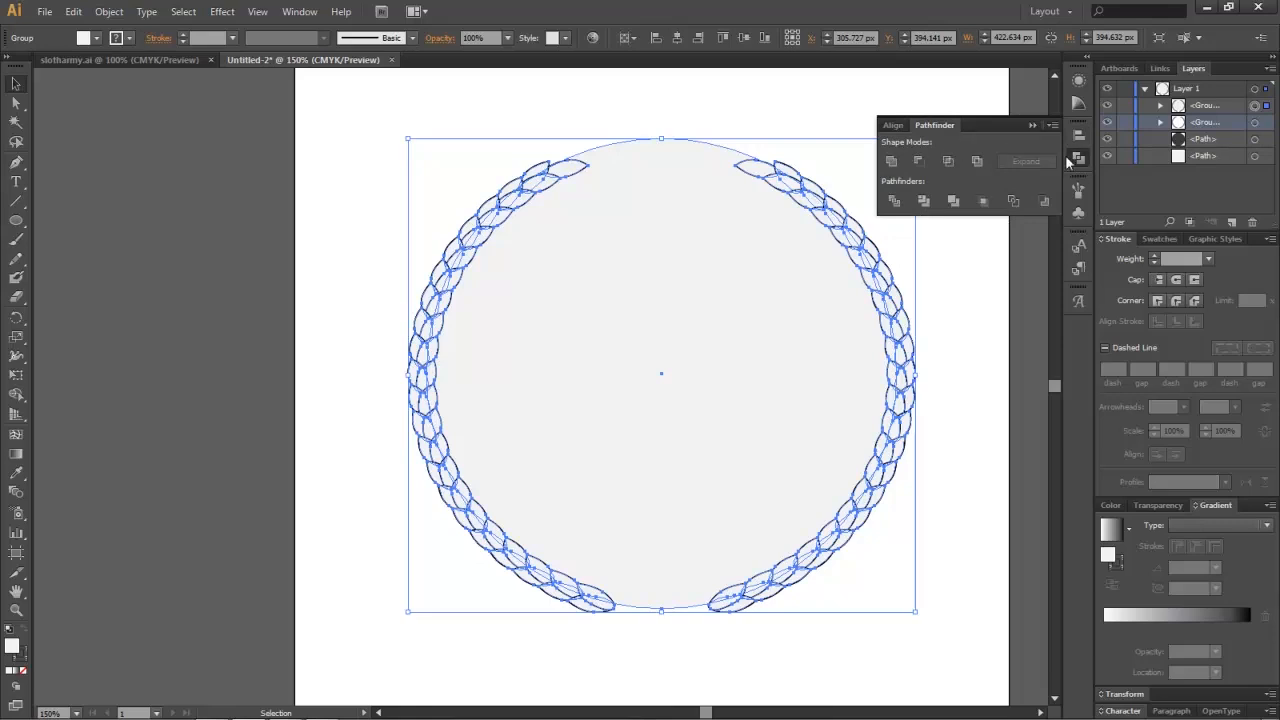
{"action": "left_click", "coordinate": [1061, 17]}
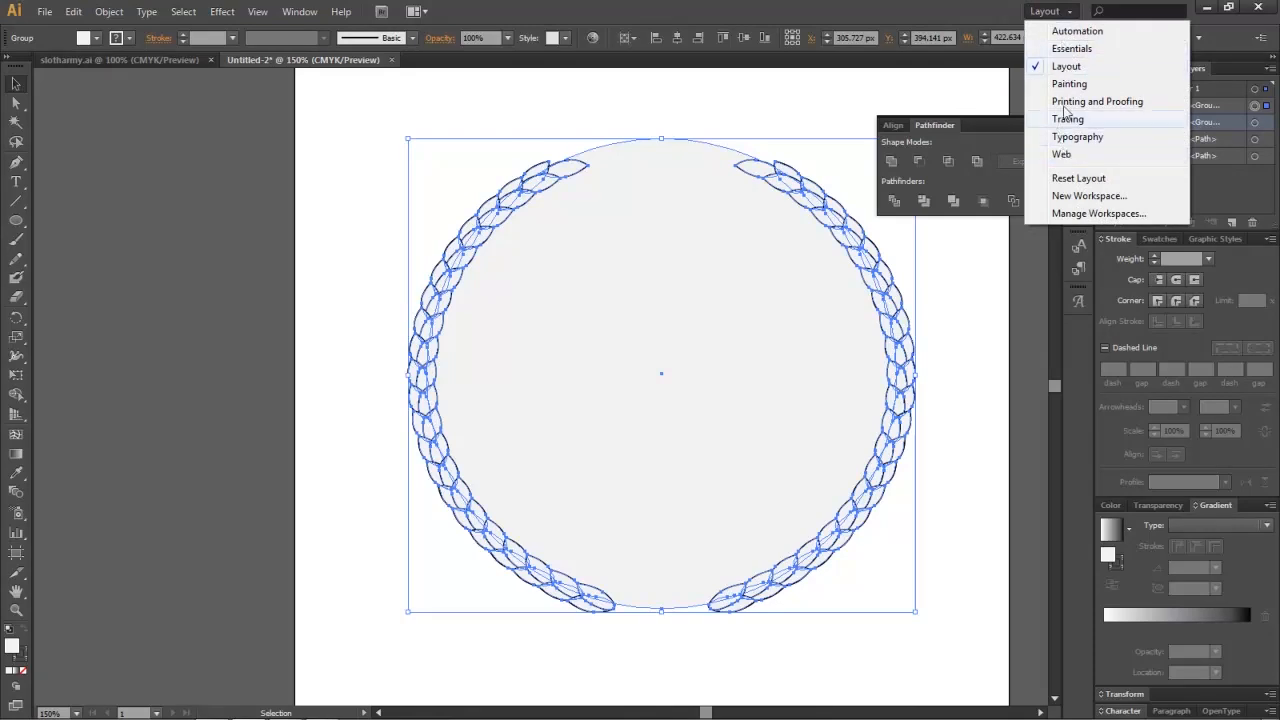
{"action": "left_click", "coordinate": [1067, 67]}
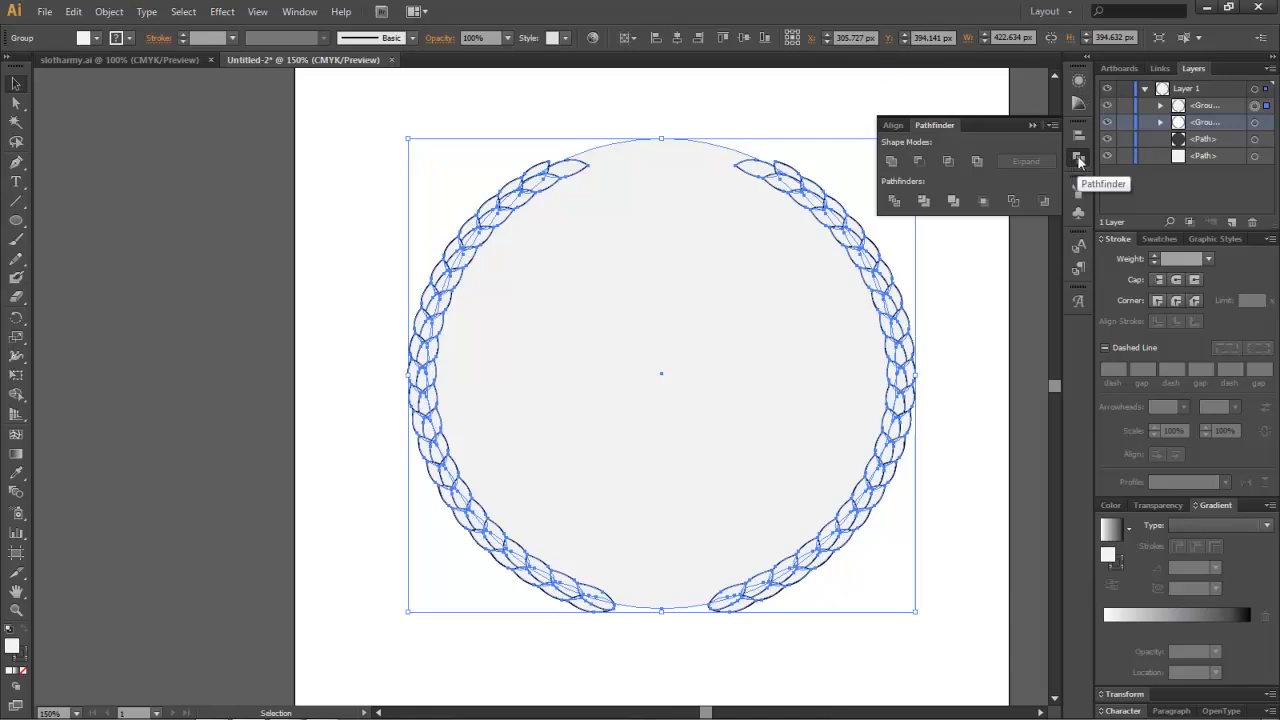
{"action": "left_click", "coordinate": [891, 162]}
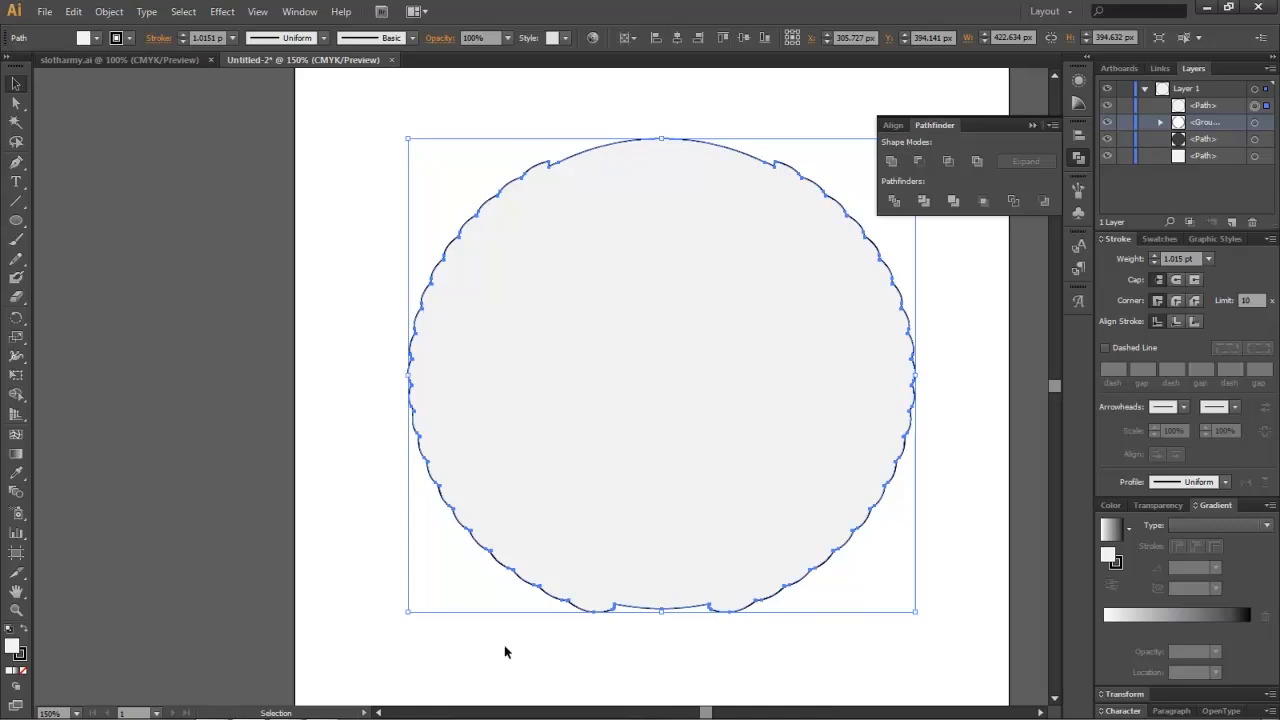
Step: Move the merged silhouette to the bottom of the layer's stacking order, behind both circles and the leaves
{"action": "left_click", "coordinate": [1035, 125]}
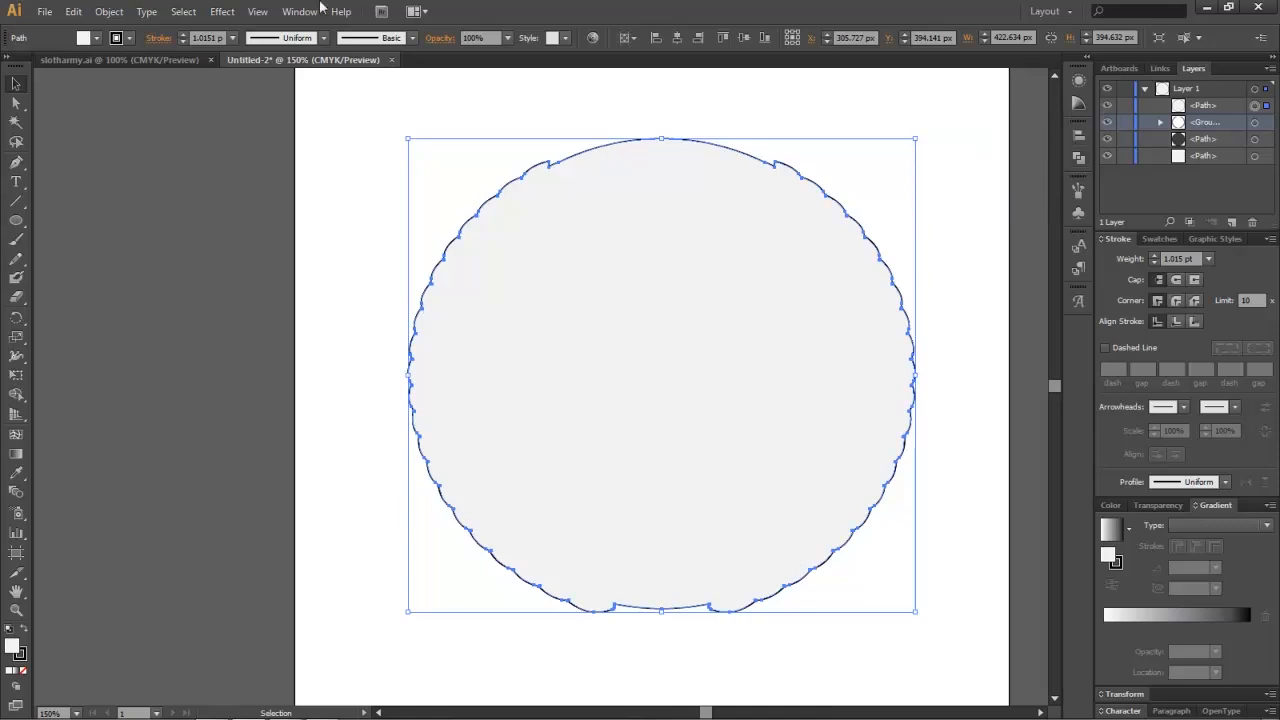
{"action": "left_click", "coordinate": [292, 13]}
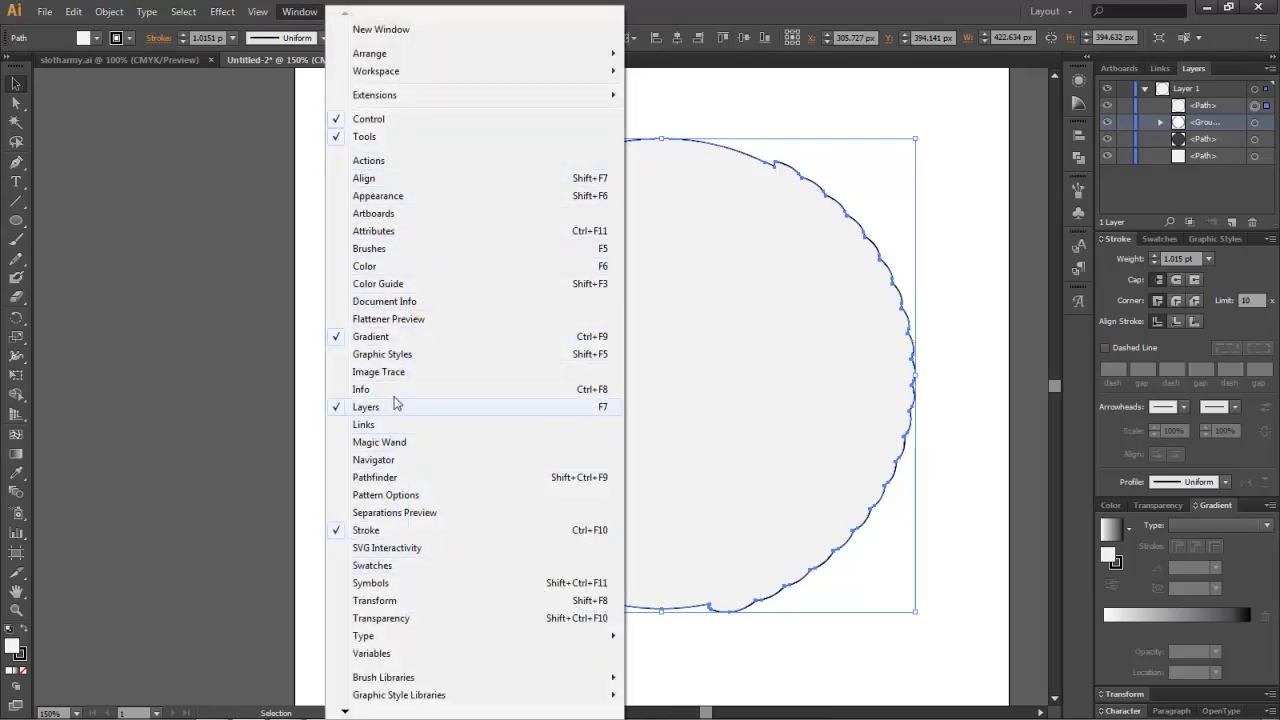
{"action": "left_click", "coordinate": [801, 12]}
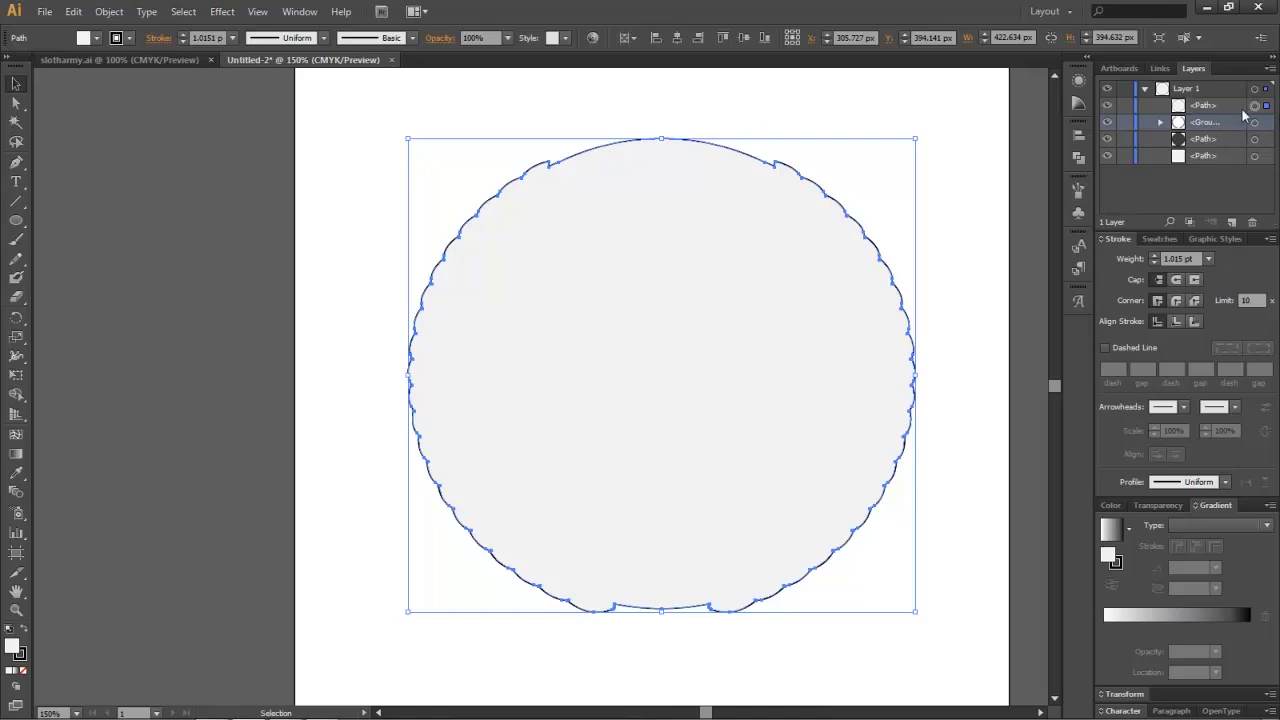
{"action": "left_click_drag", "start_coordinate": [1221, 105], "coordinate": [1211, 159]}
{"action": "left_click", "coordinate": [1136, 160]}
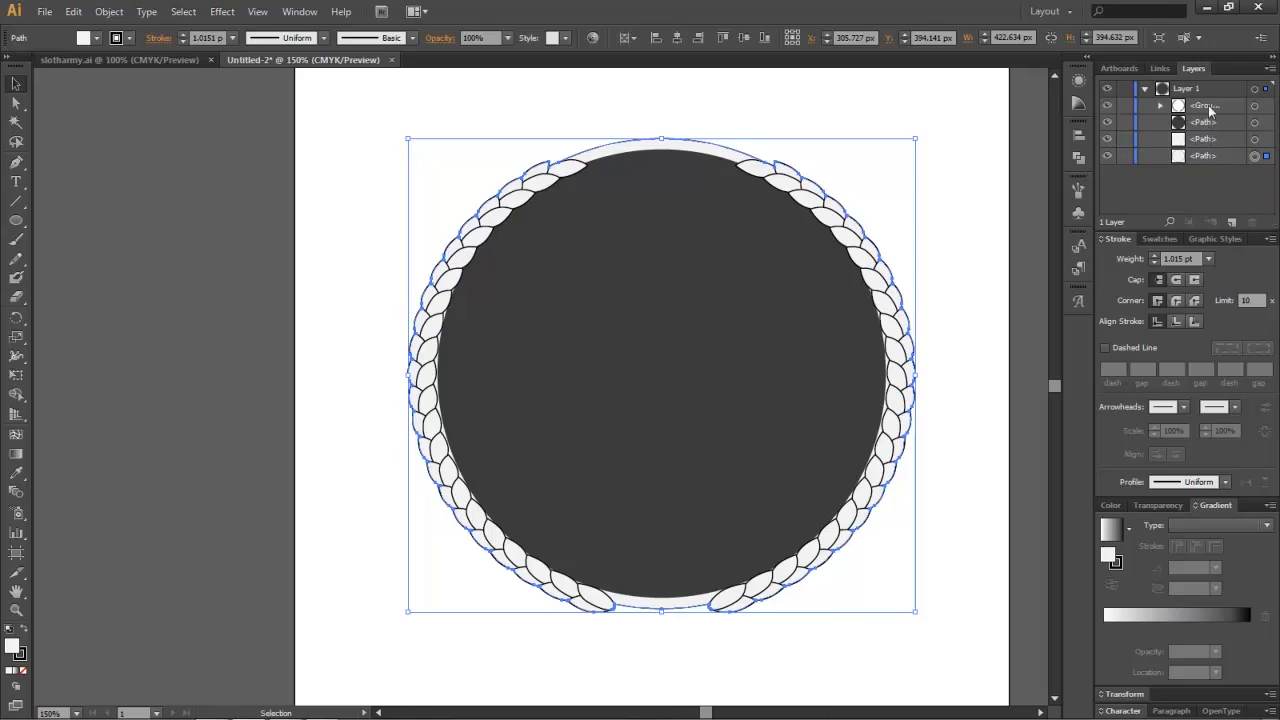
Step: Group the dark grey circle with the larger light grey circle and check the new group's contents
{"action": "left_click", "coordinate": [1211, 123]}
{"action": "left_click", "coordinate": [1254, 122]}
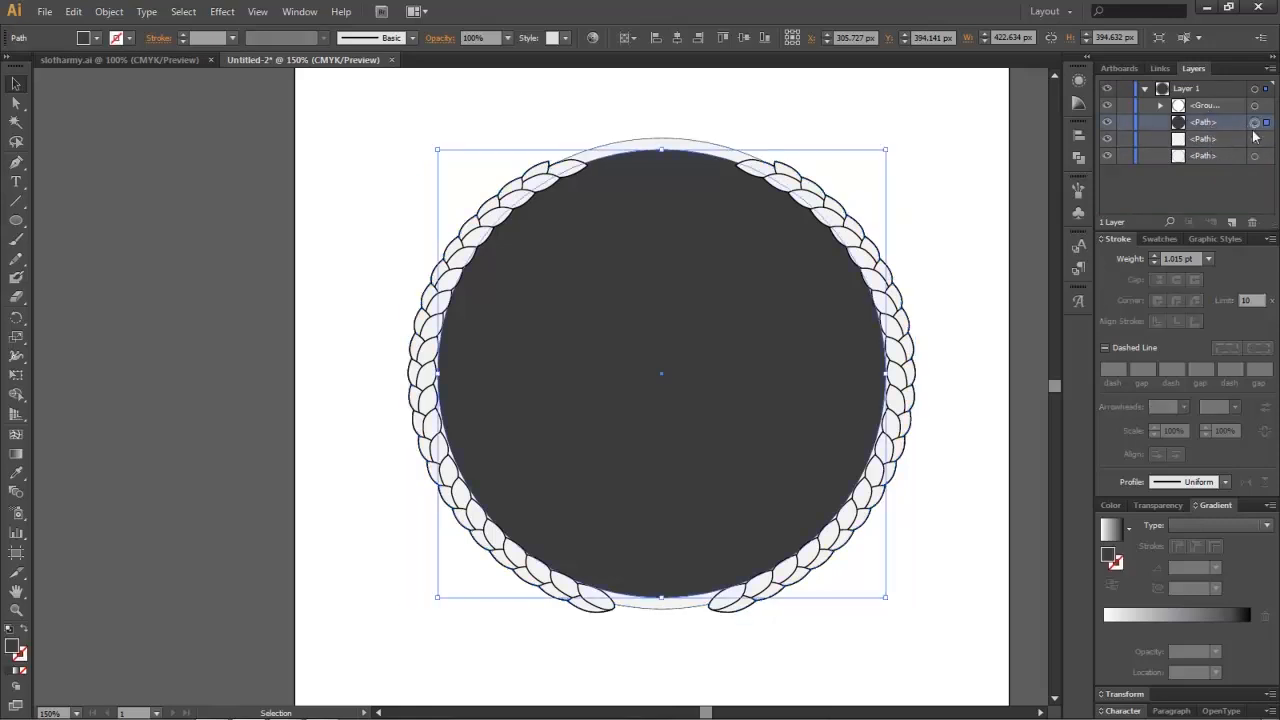
{"action": "left_click", "coordinate": [1254, 139], "text": "shift"}
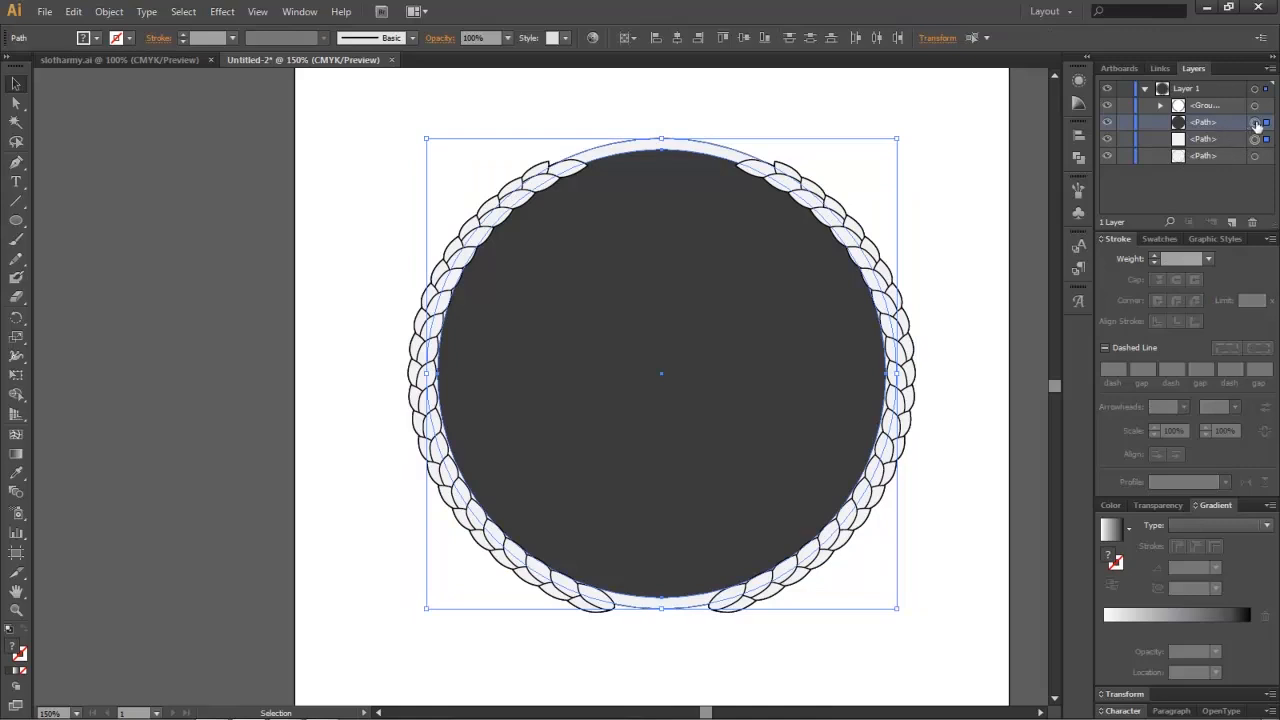
{"action": "right_click", "coordinate": [641, 241]}
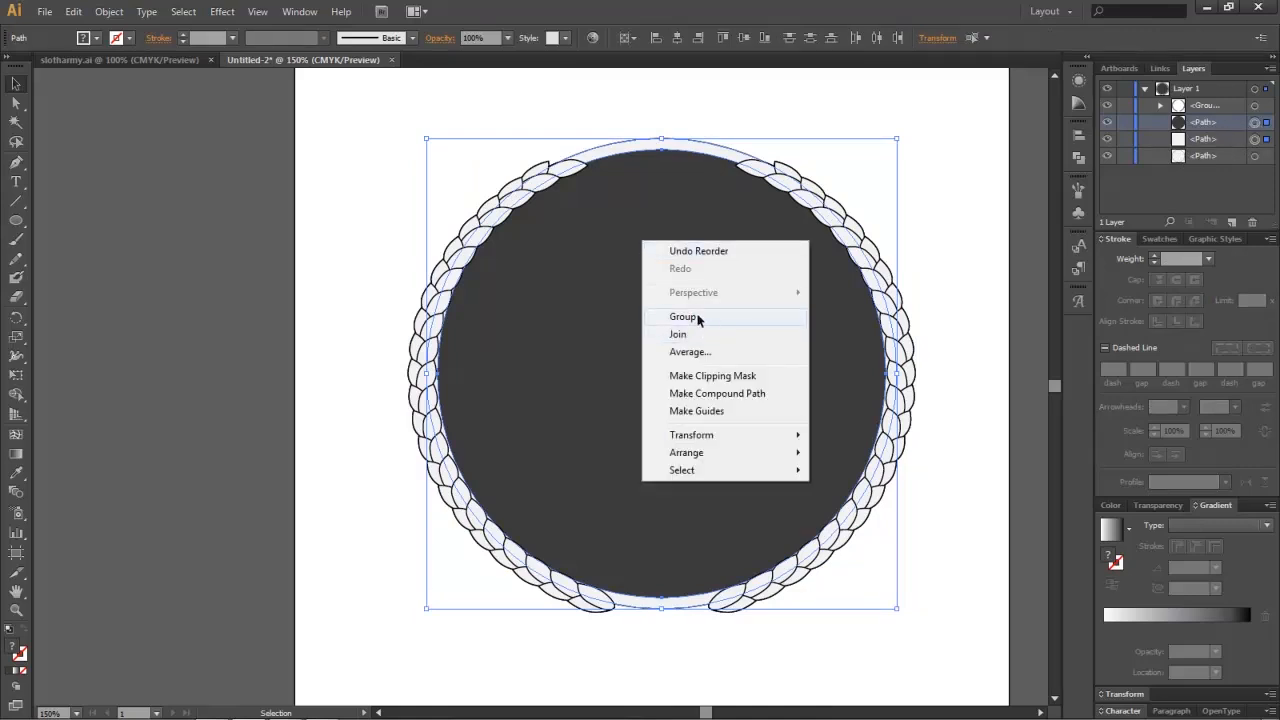
{"action": "left_click", "coordinate": [695, 317]}
{"action": "left_click", "coordinate": [1210, 140]}
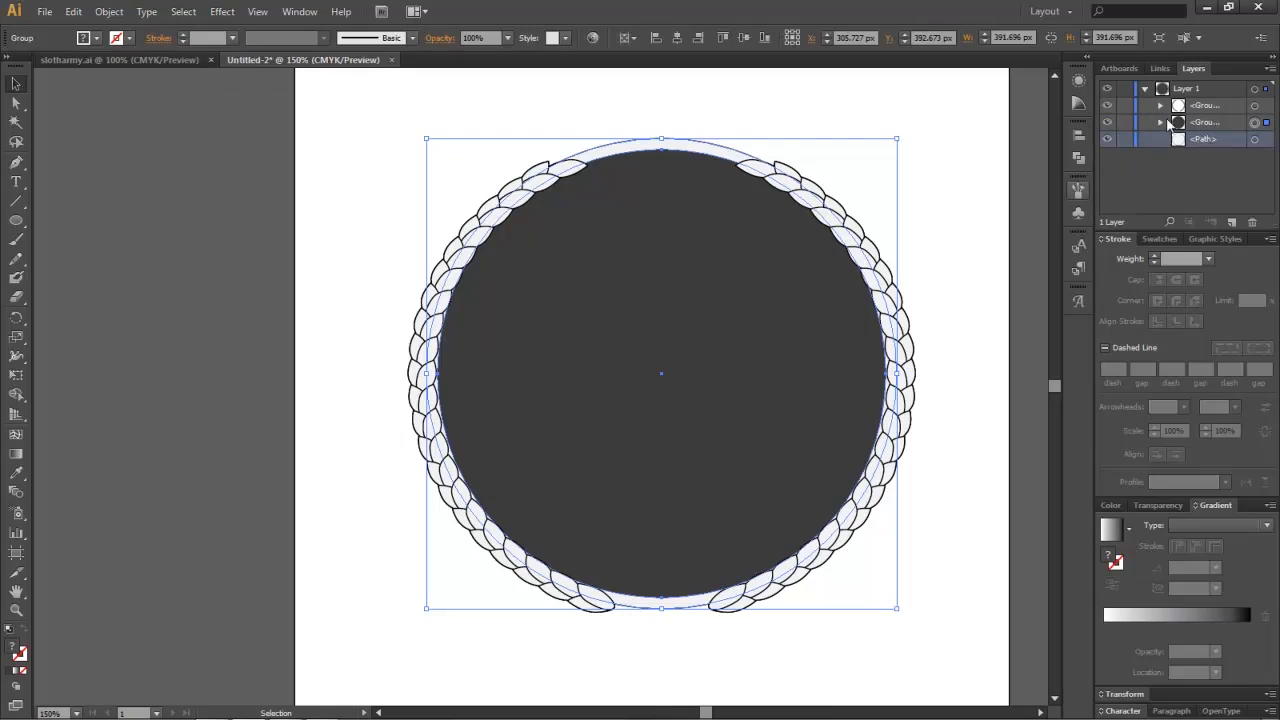
{"action": "left_click", "coordinate": [1160, 122]}
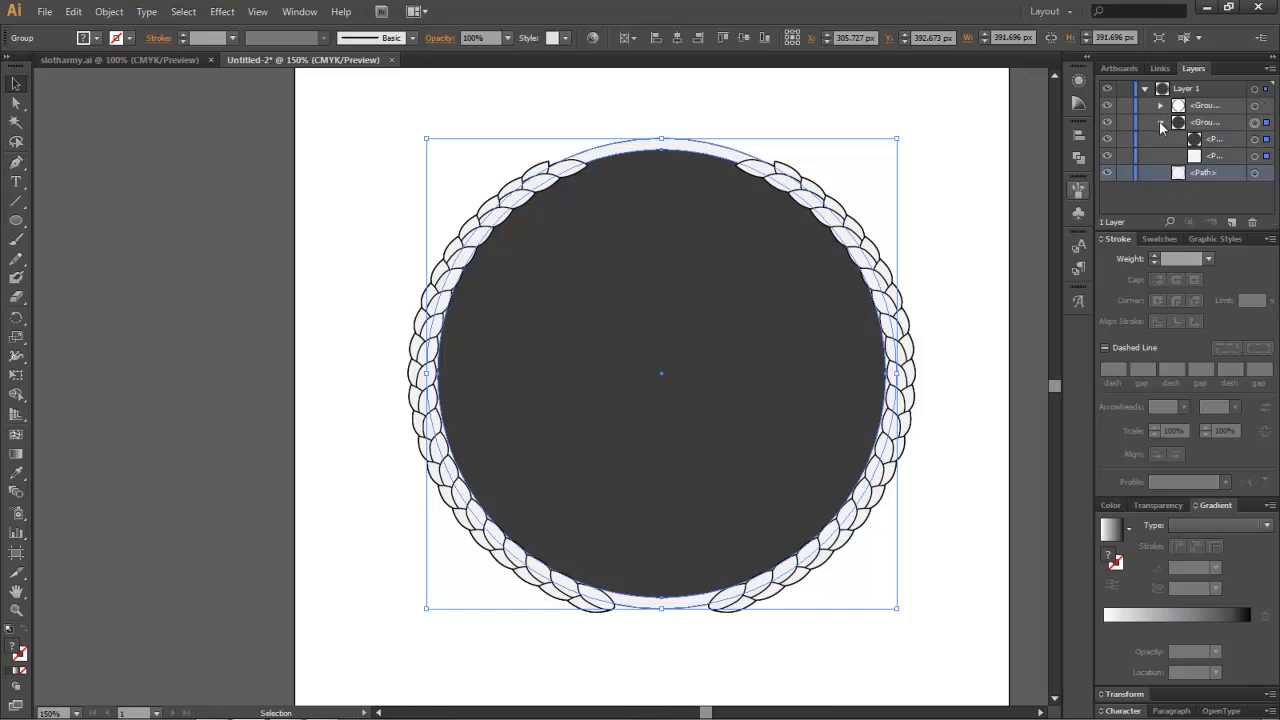
{"action": "left_click", "coordinate": [1161, 122]}
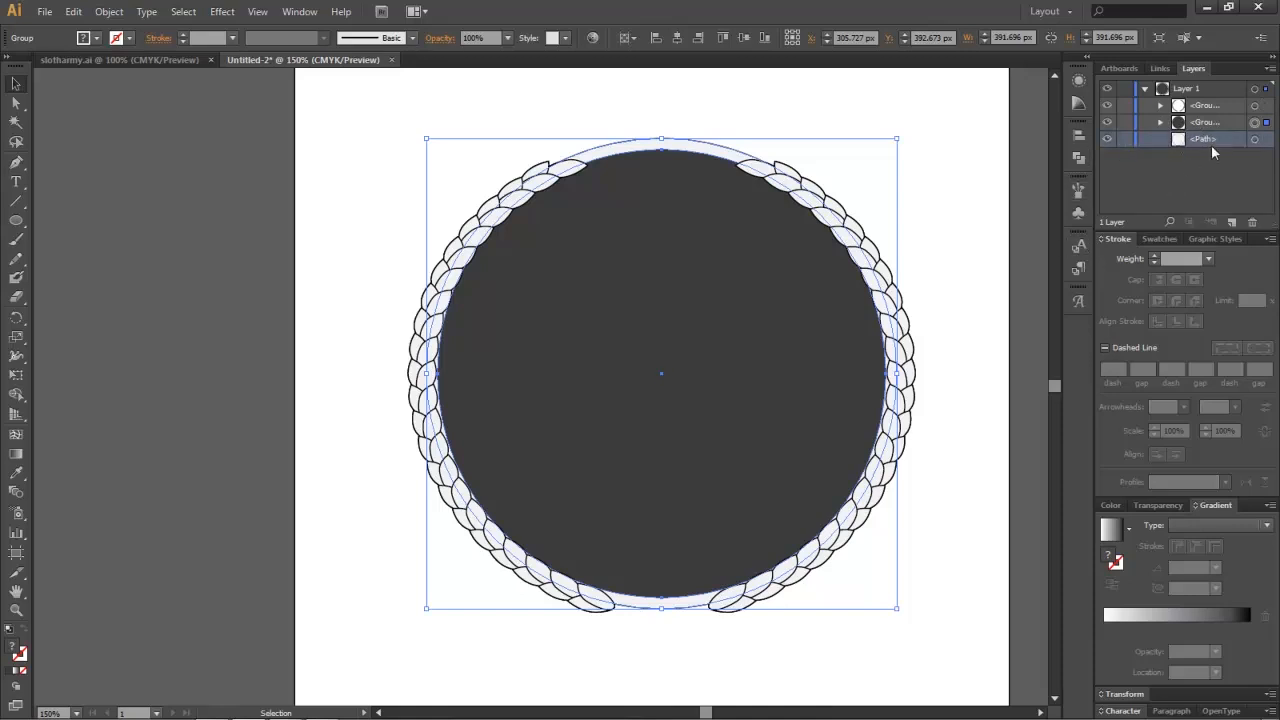
Step: Offset the merged silhouette's path by 5 px with Miter joins and a miter limit of 4
{"action": "left_click", "coordinate": [1254, 139]}
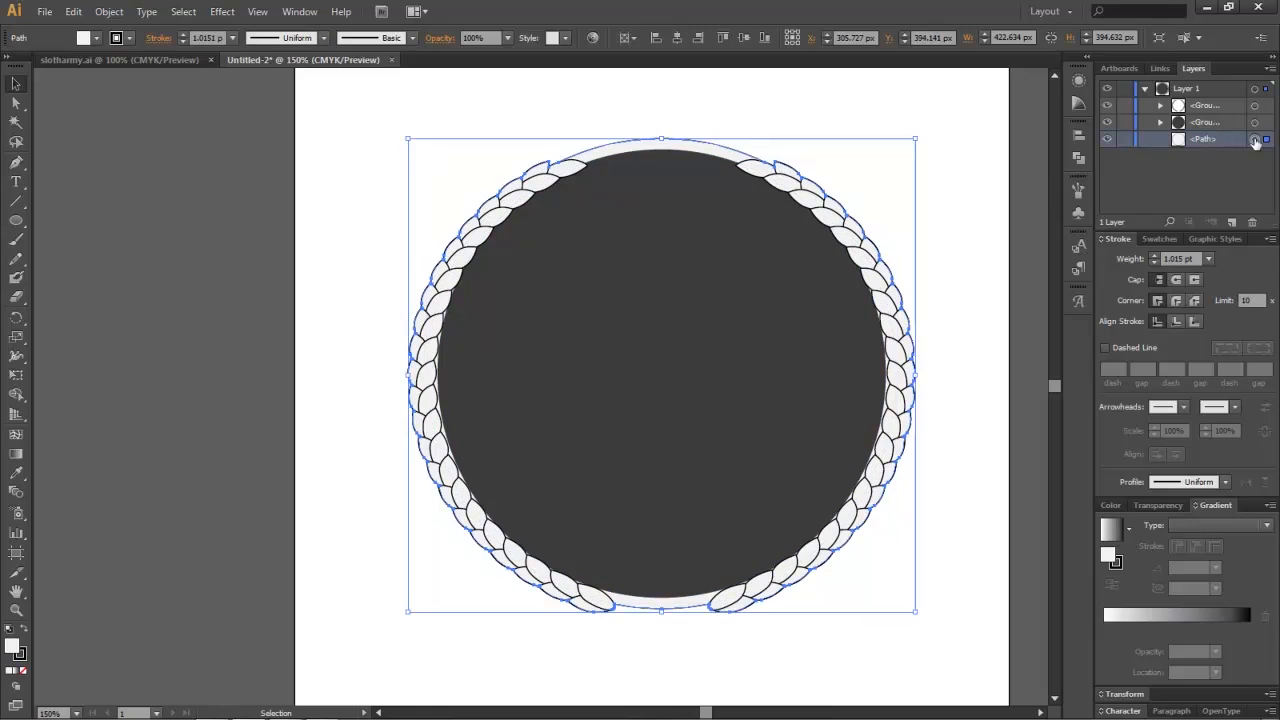
{"action": "left_click", "coordinate": [109, 12]}
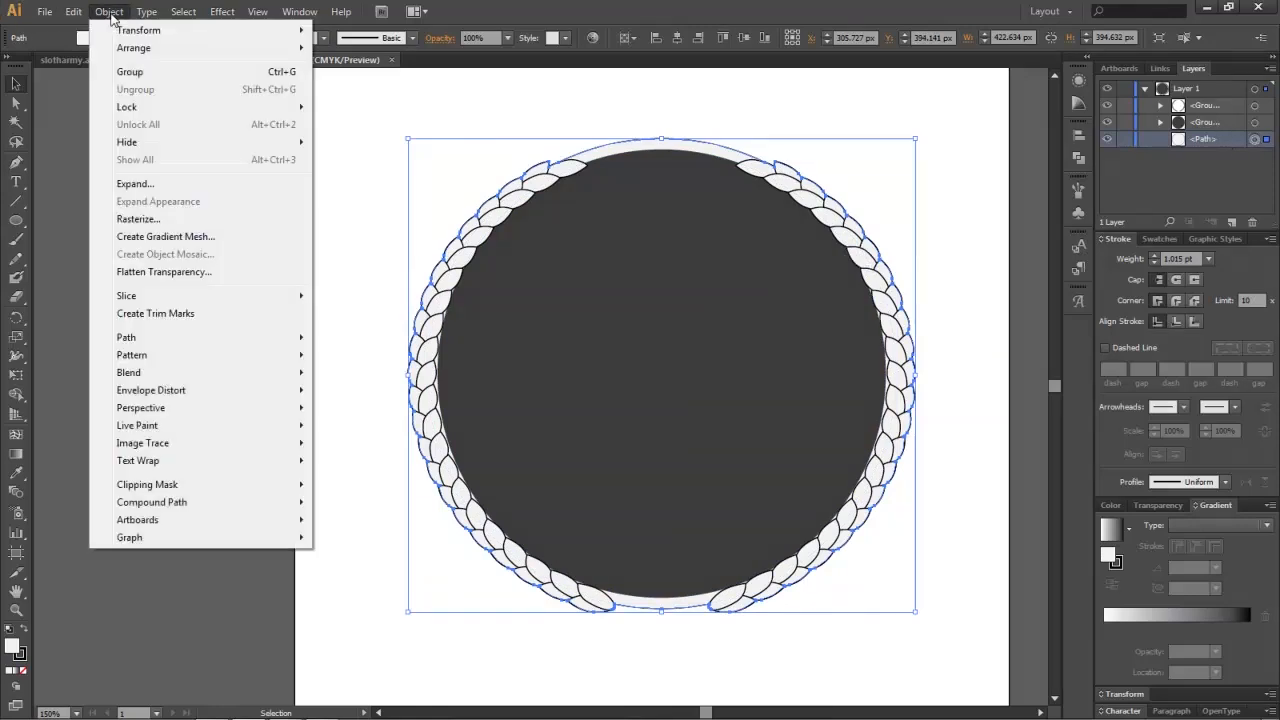
{"action": "mouse_move", "coordinate": [142, 346]}
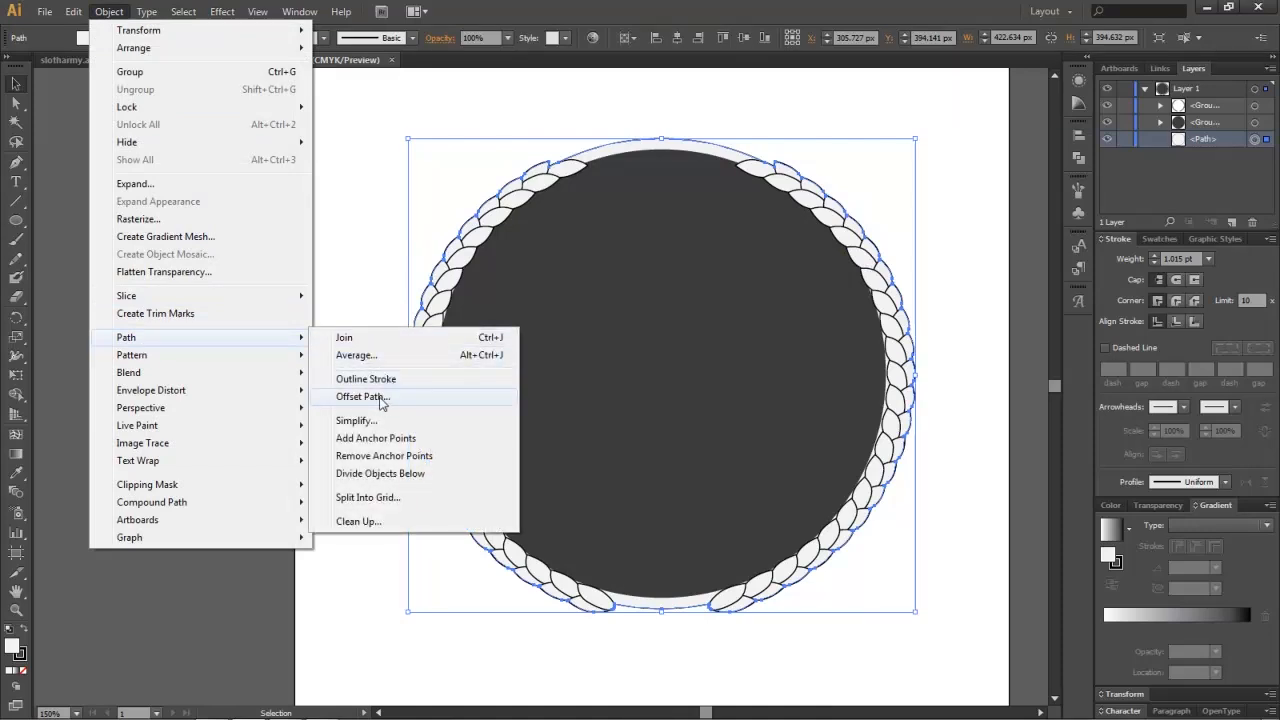
{"action": "left_click", "coordinate": [380, 398]}
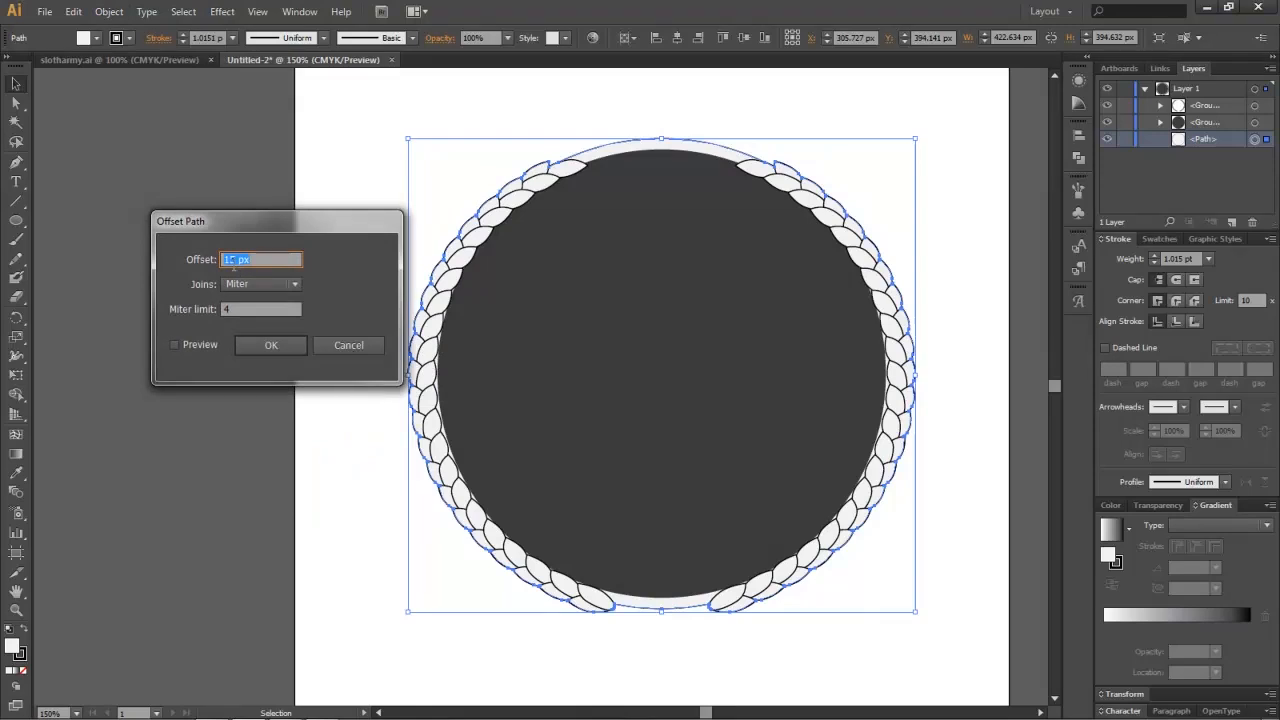
{"action": "type", "text": "5 px"}
{"action": "left_click", "coordinate": [176, 345]}
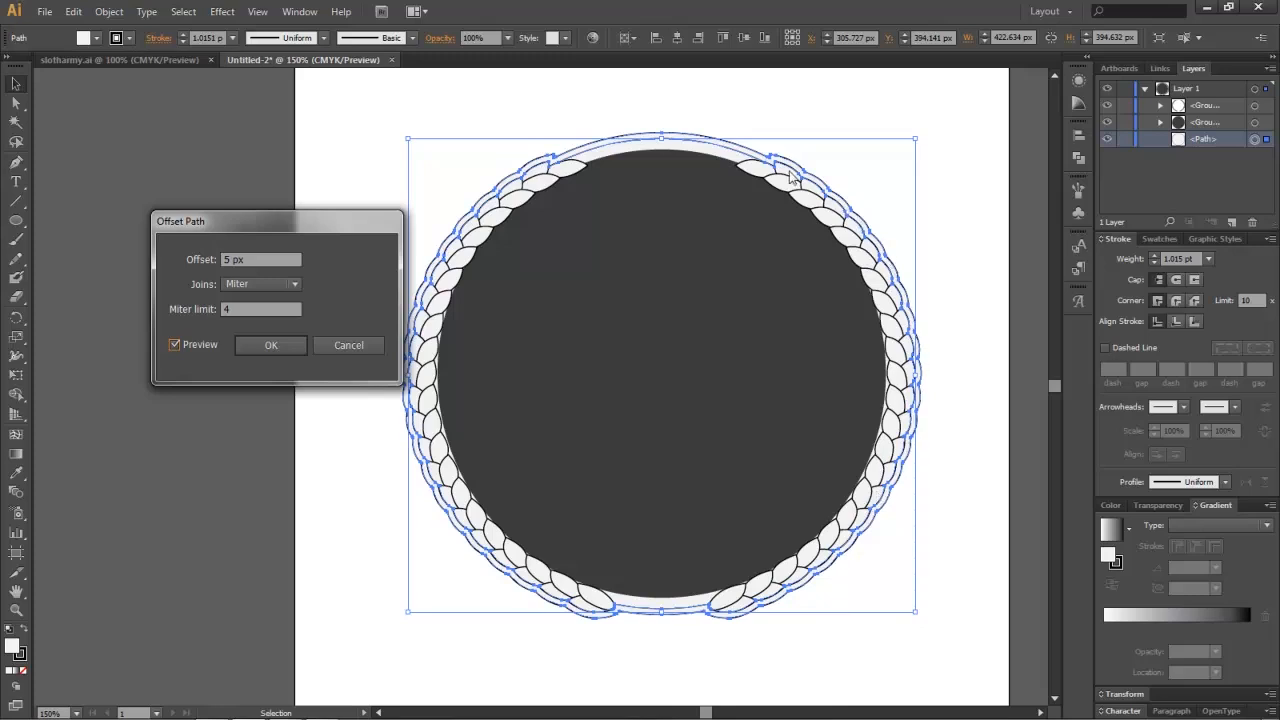
{"action": "left_click", "coordinate": [268, 348]}
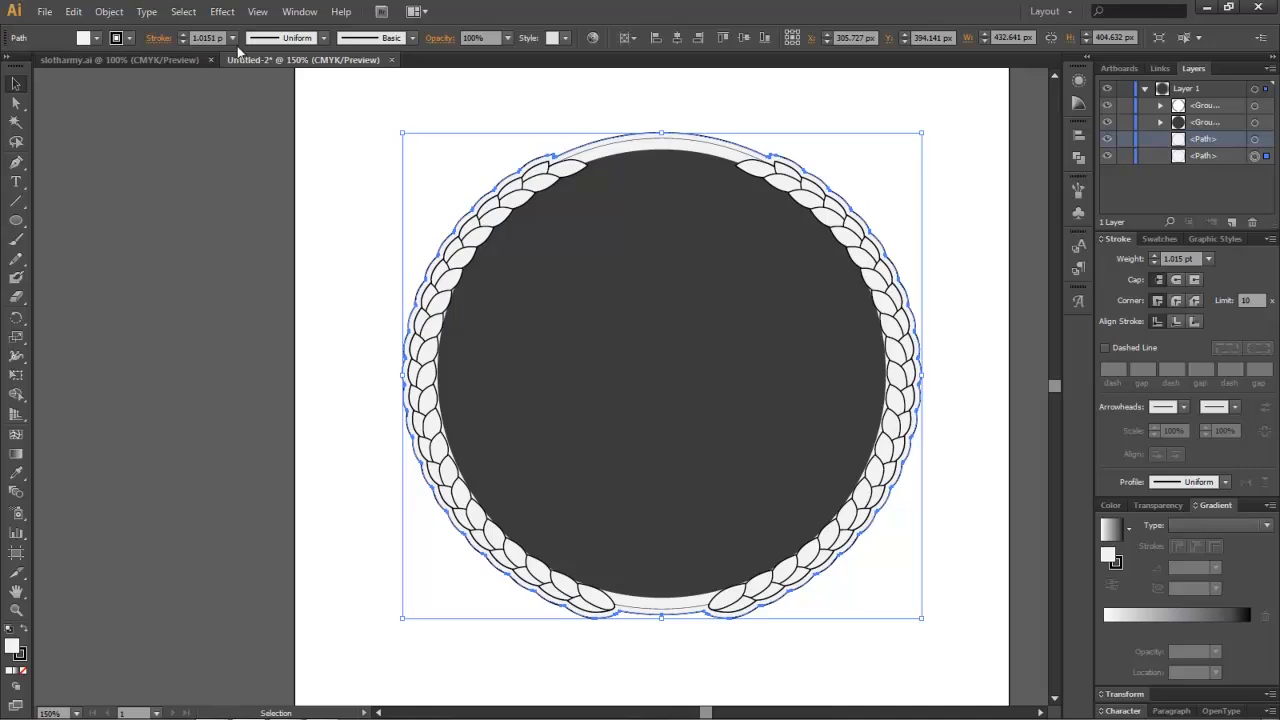
Step: Remove the stroke from the offset silhouette and fill it with dark grey
{"action": "left_click", "coordinate": [117, 40]}
{"action": "left_click", "coordinate": [10, 66]}
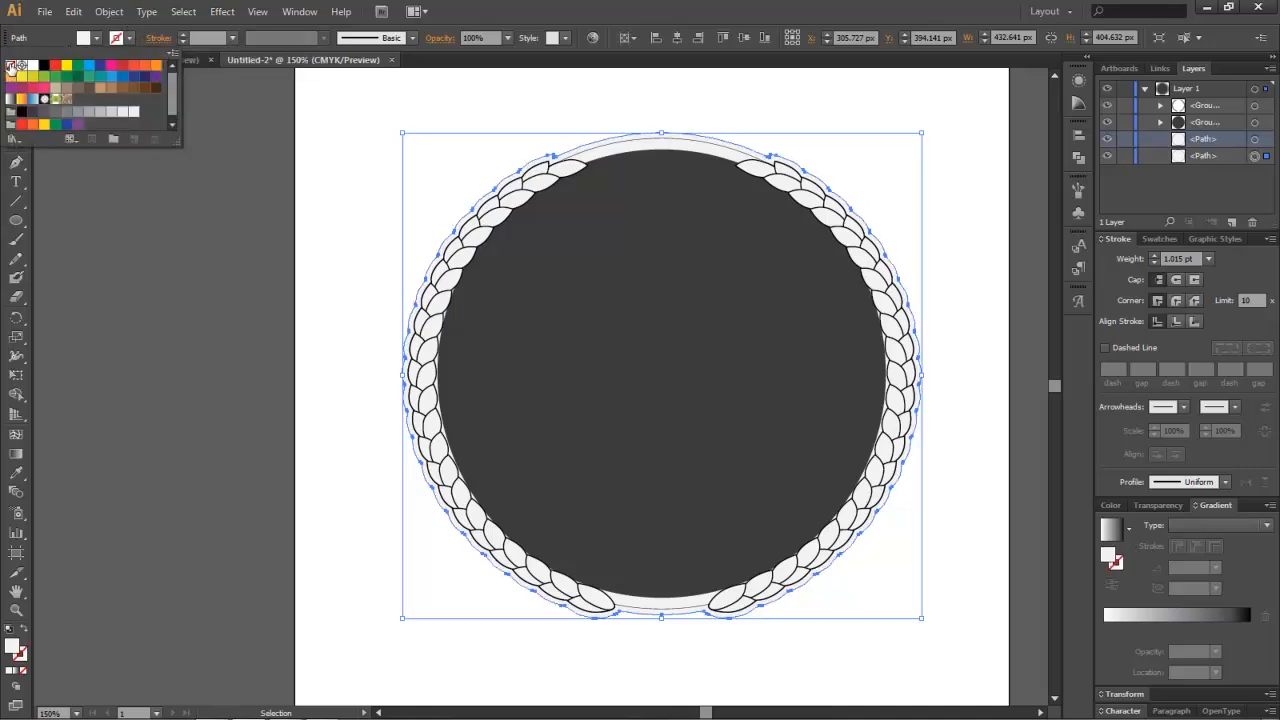
{"action": "left_click", "coordinate": [100, 39]}
{"action": "left_click", "coordinate": [100, 39]}
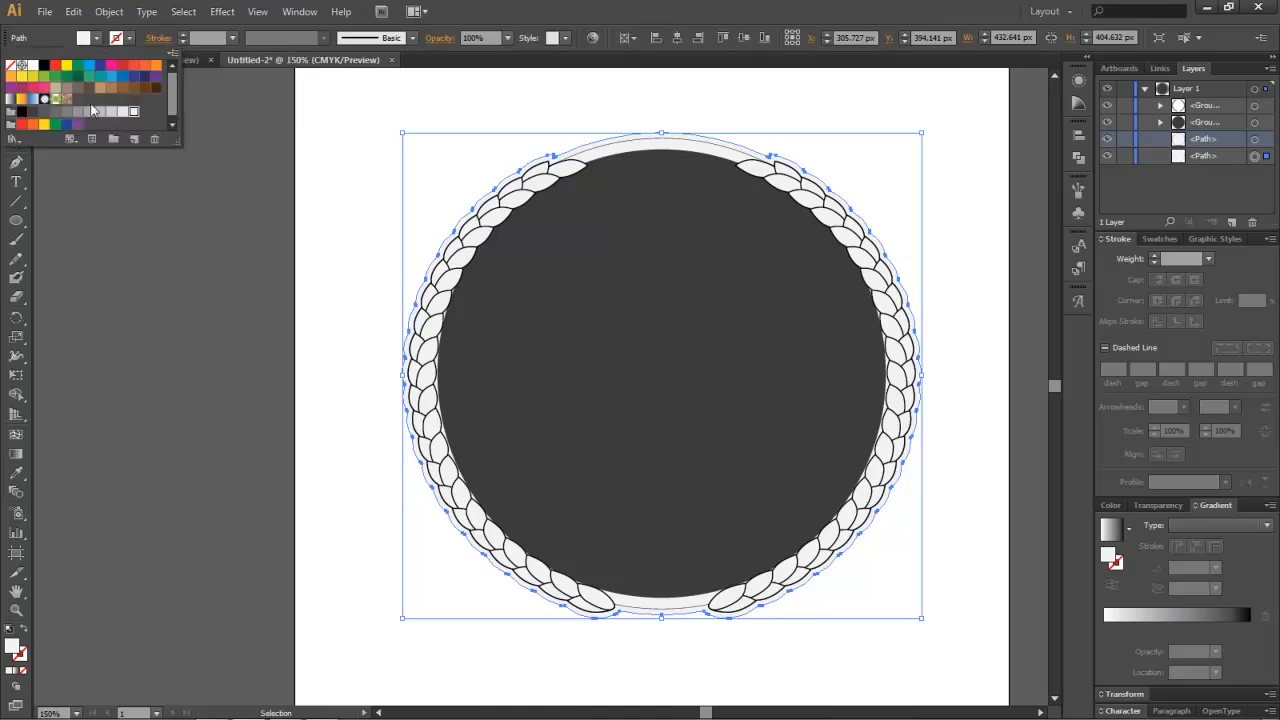
{"action": "left_click", "coordinate": [36, 120]}
{"action": "left_click", "coordinate": [96, 290]}
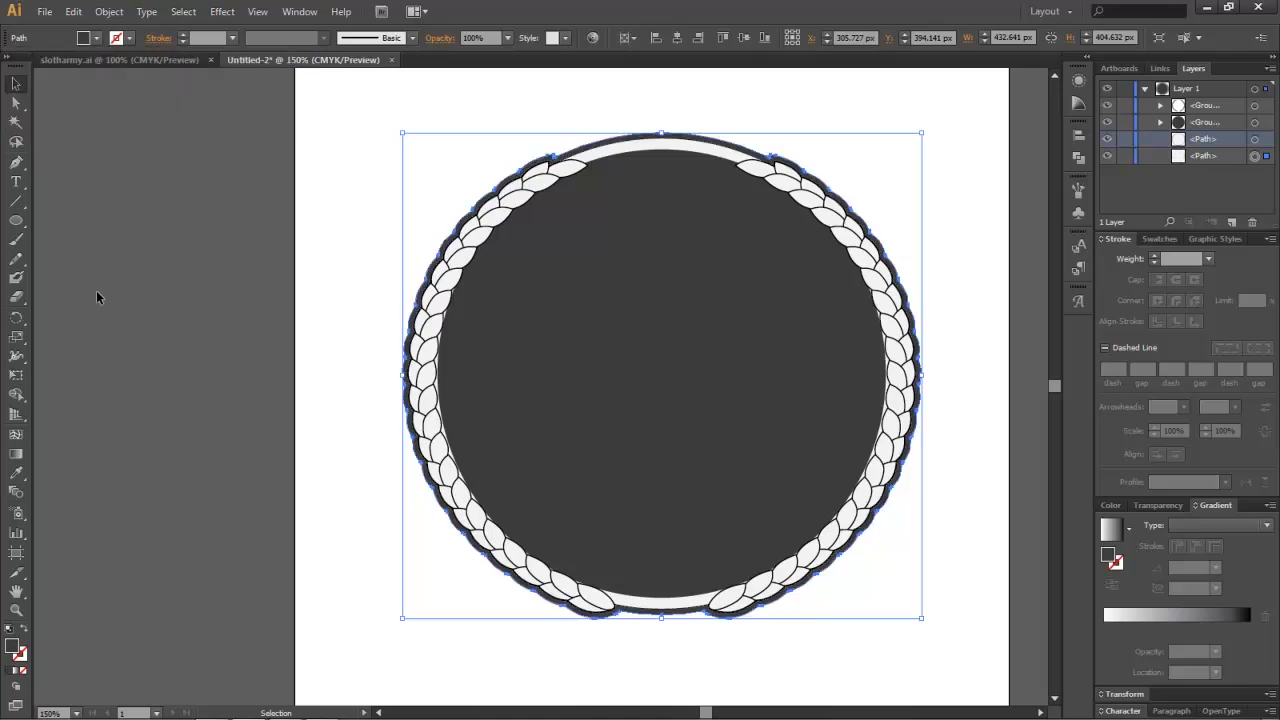
{"action": "left_click", "coordinate": [943, 353]}
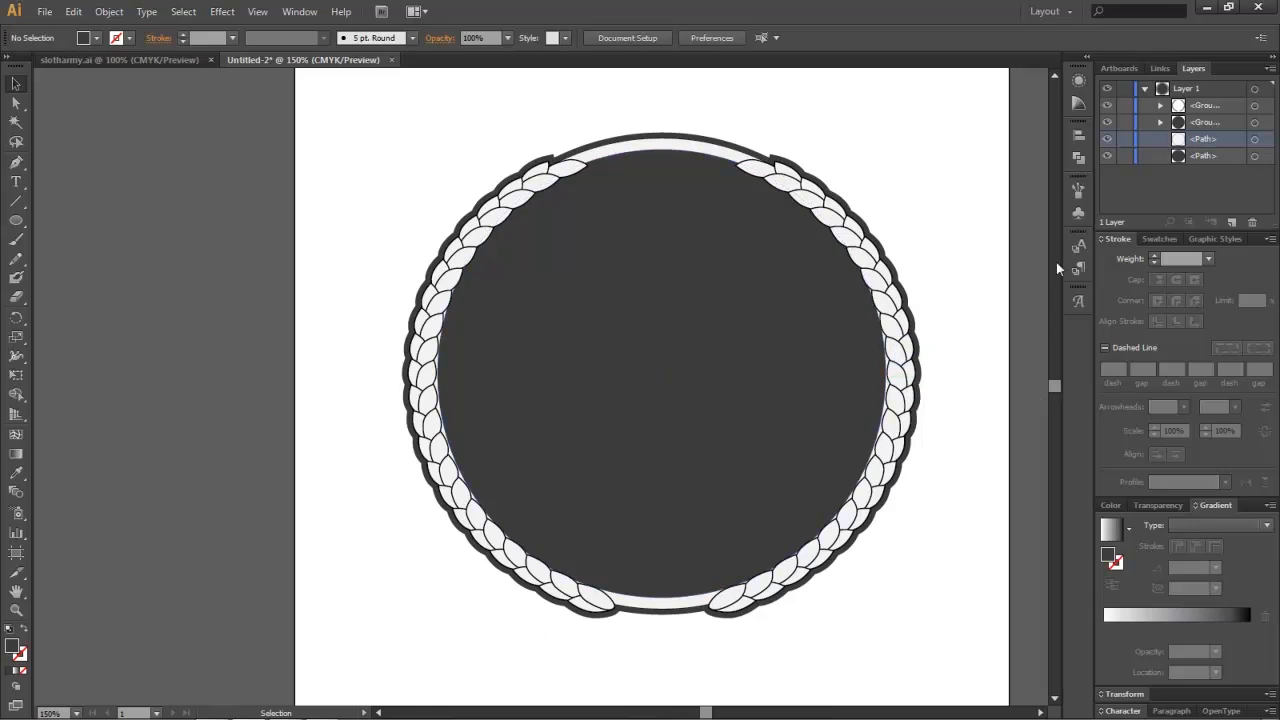
Step: Set the stroke weight of the leaf group to 2 pt
{"action": "left_click", "coordinate": [1255, 106]}
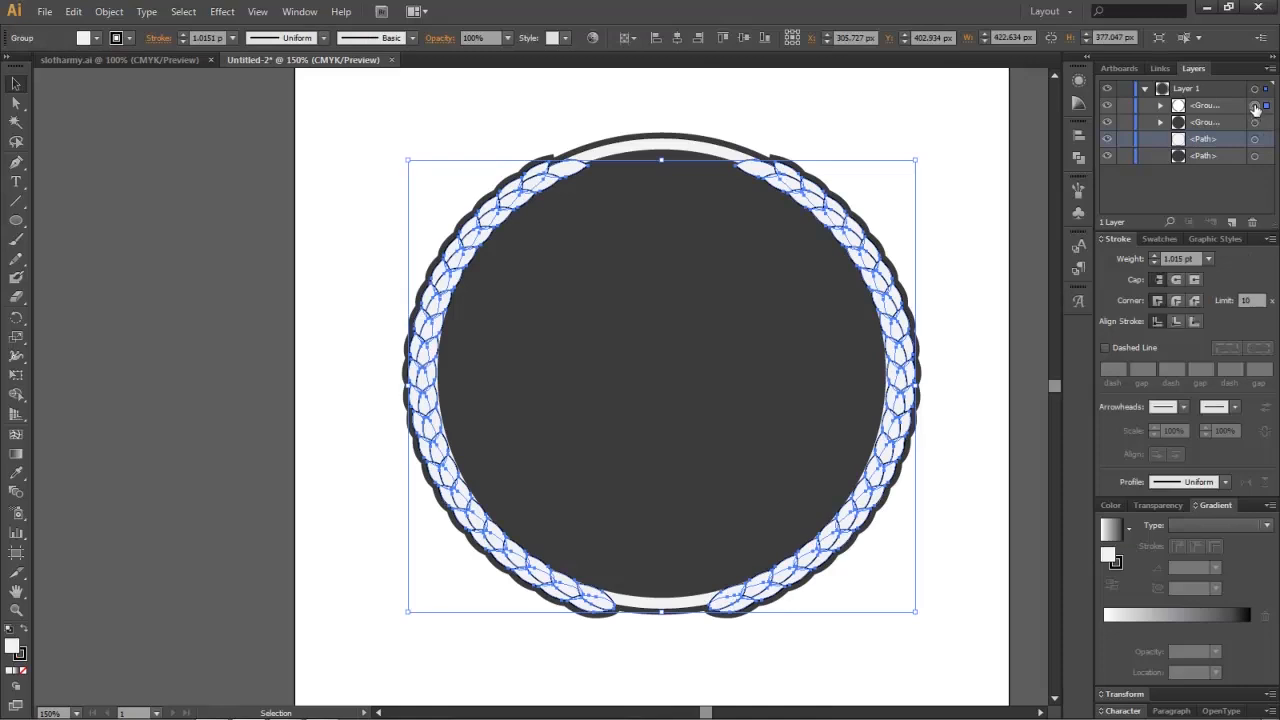
{"action": "left_click", "coordinate": [184, 35]}
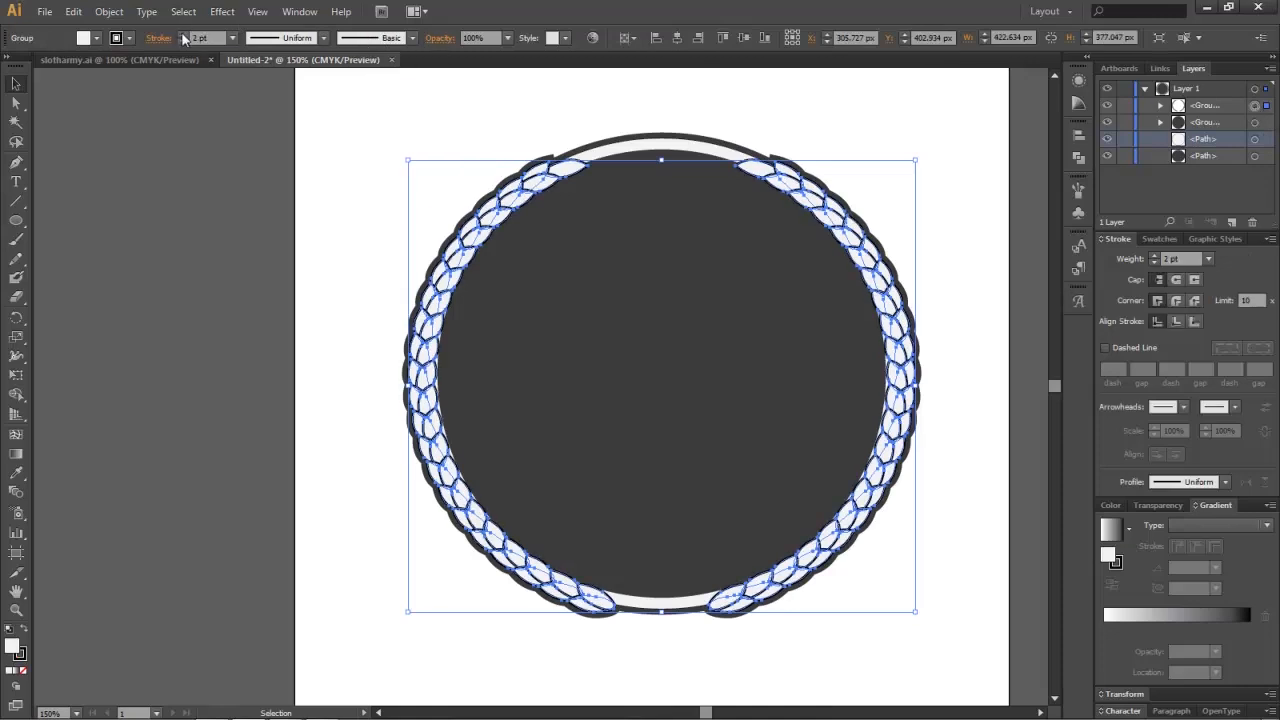
{"action": "left_click", "coordinate": [170, 297]}
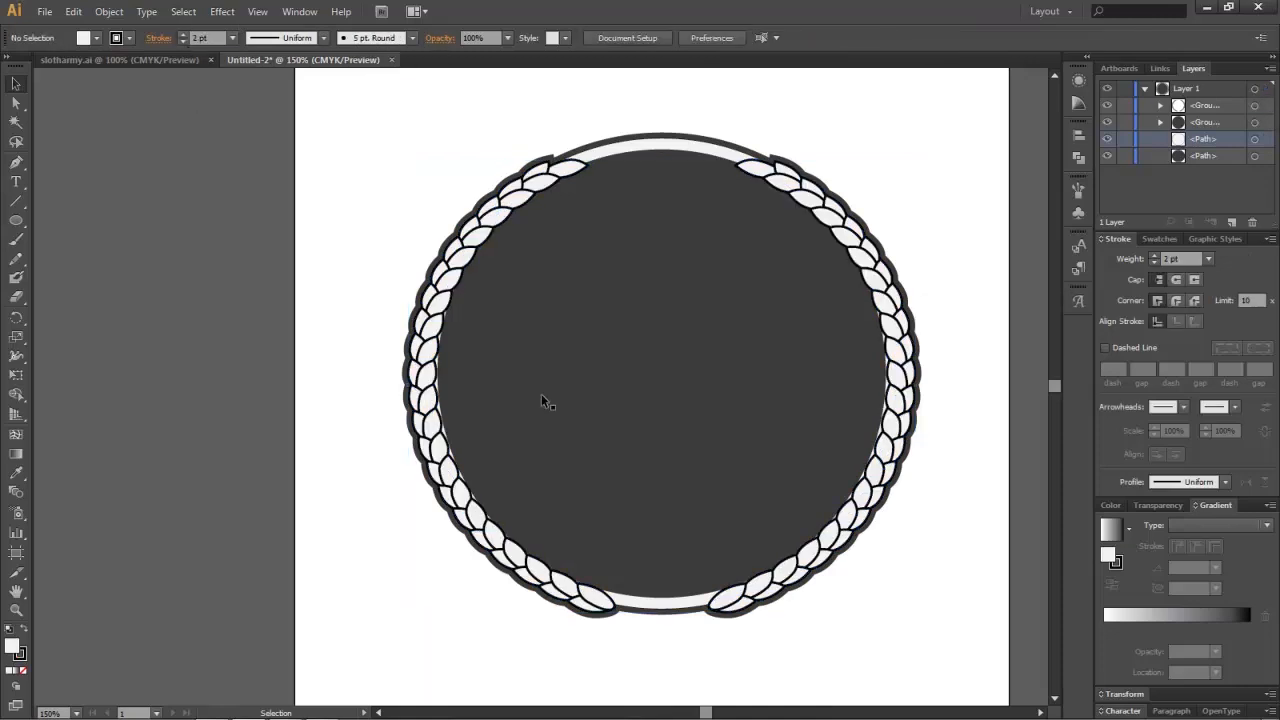
Step: Recolor the leaf group's stroke to dark grey to match the badge outline
{"action": "left_click", "coordinate": [1255, 122]}
{"action": "left_click", "coordinate": [1255, 105]}
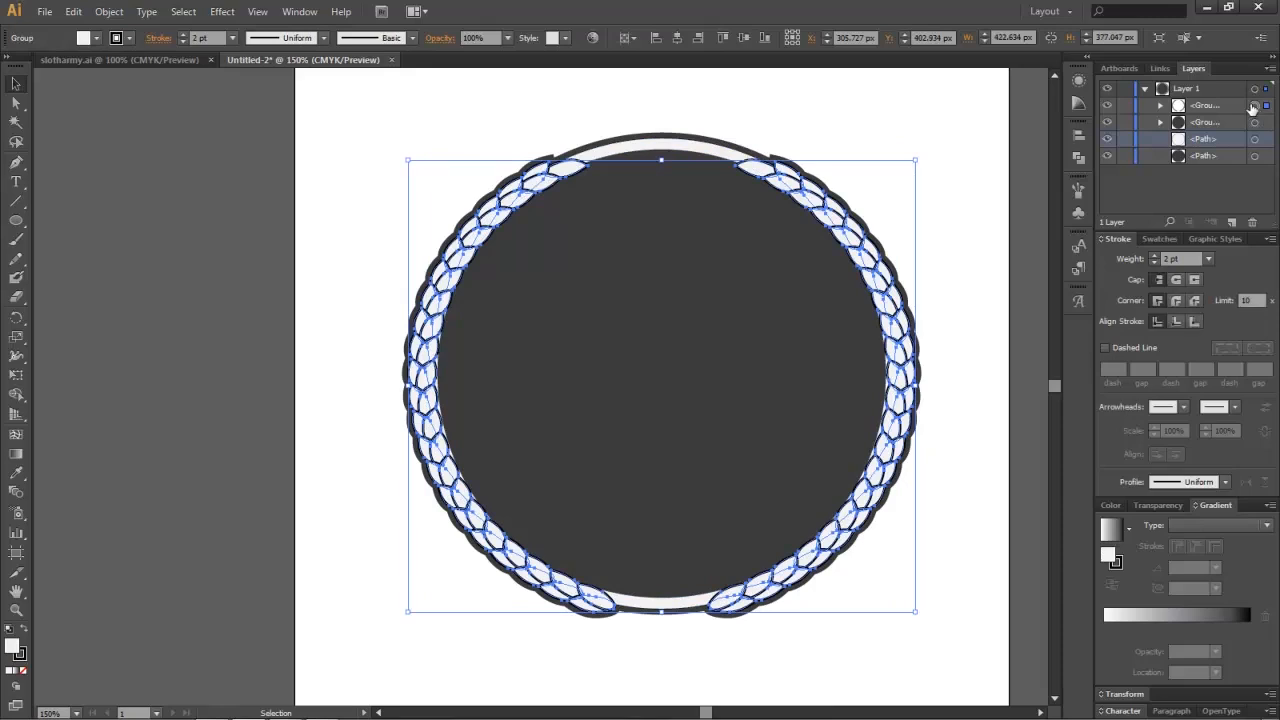
{"action": "left_click", "coordinate": [129, 38]}
{"action": "left_click", "coordinate": [80, 329]}
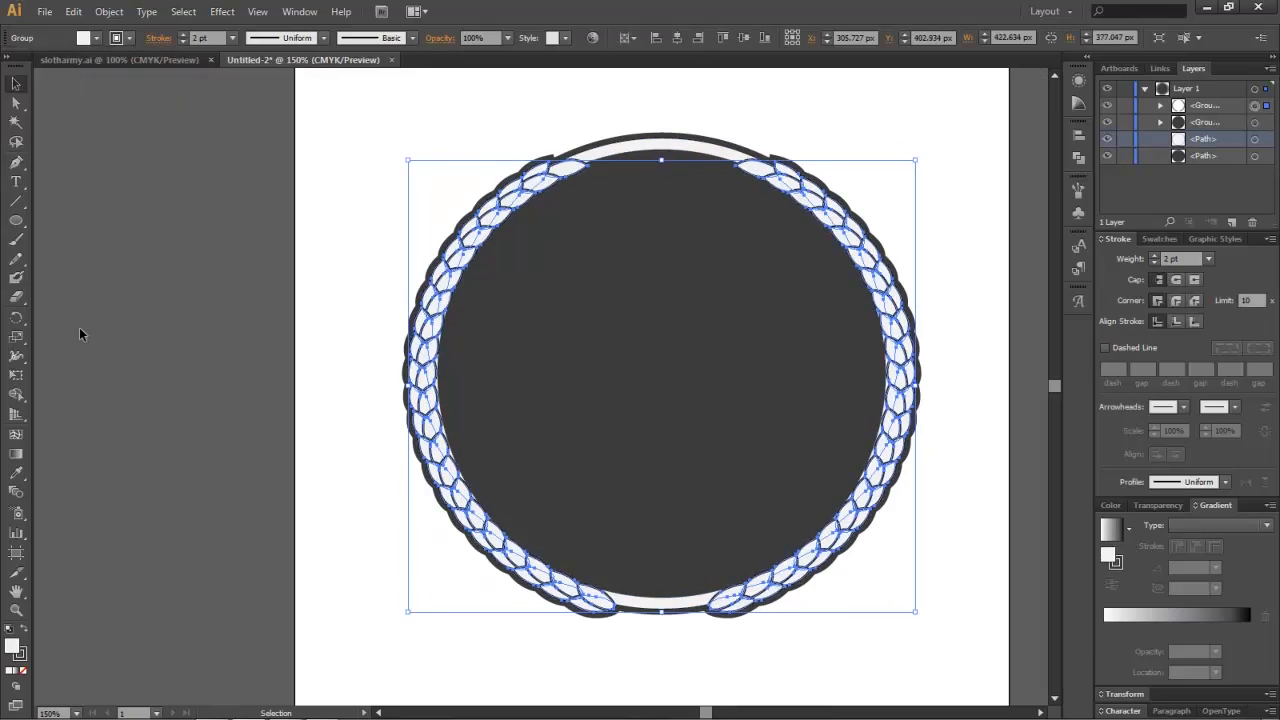
{"action": "left_click", "coordinate": [118, 327]}
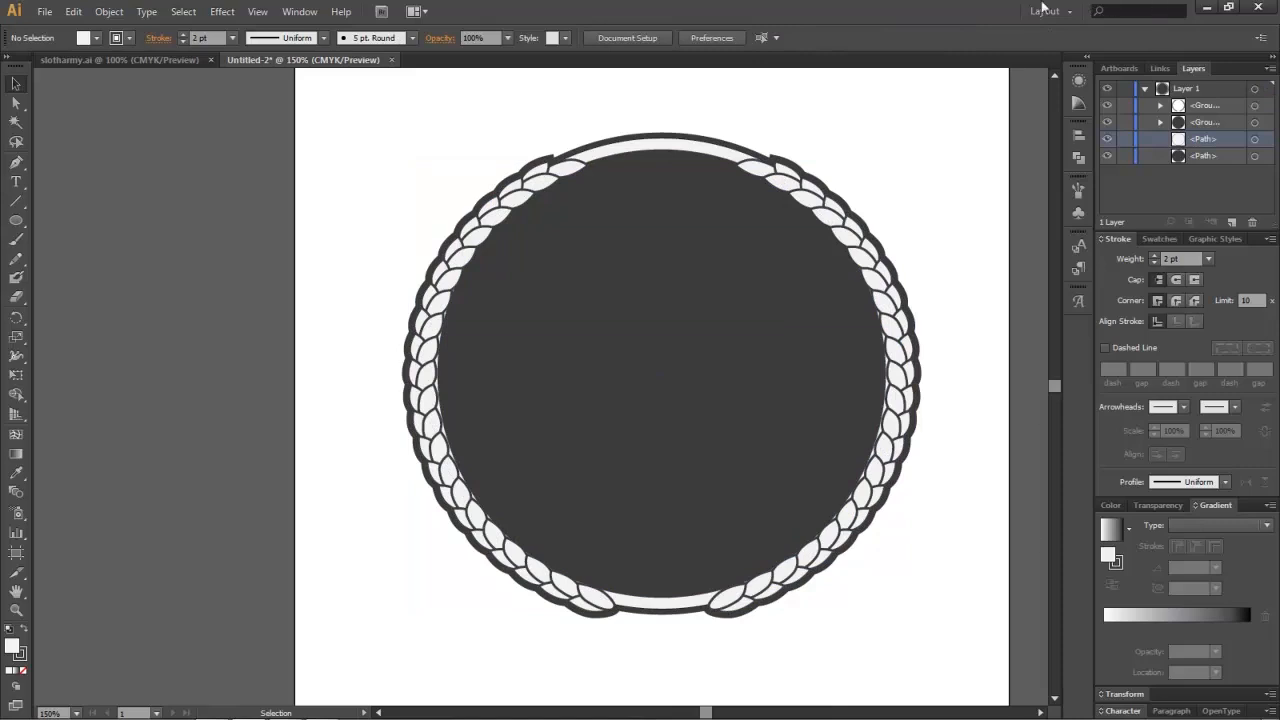
Step: Enlarge the dark grey circle within its group to about 383 px across, keeping it centered in the wreath
{"action": "left_click", "coordinate": [631, 258]}
{"action": "left_click", "coordinate": [994, 214]}
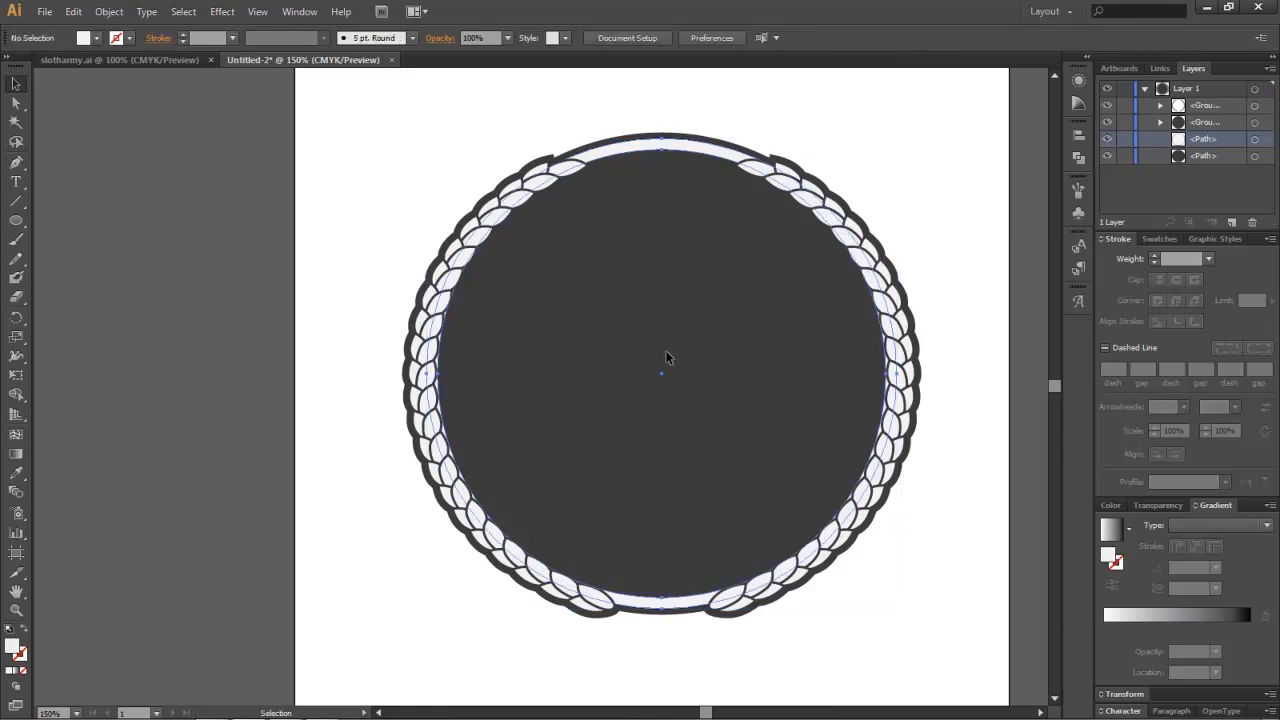
{"action": "left_click", "coordinate": [667, 358]}
{"action": "scroll", "coordinate": [447, 392], "scroll_direction": "up", "scroll_amount": 3}
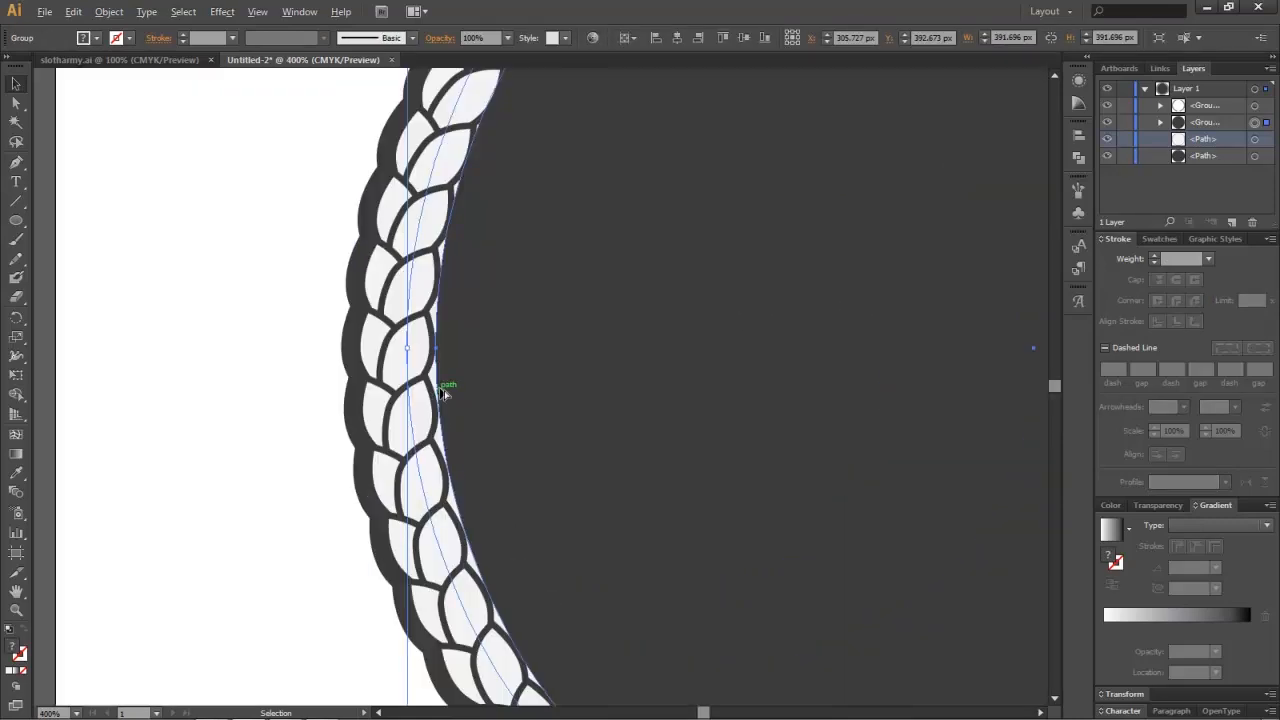
{"action": "scroll", "coordinate": [442, 392], "scroll_direction": "down", "scroll_amount": 2}
{"action": "scroll", "coordinate": [717, 243], "scroll_direction": "down", "scroll_amount": 2}
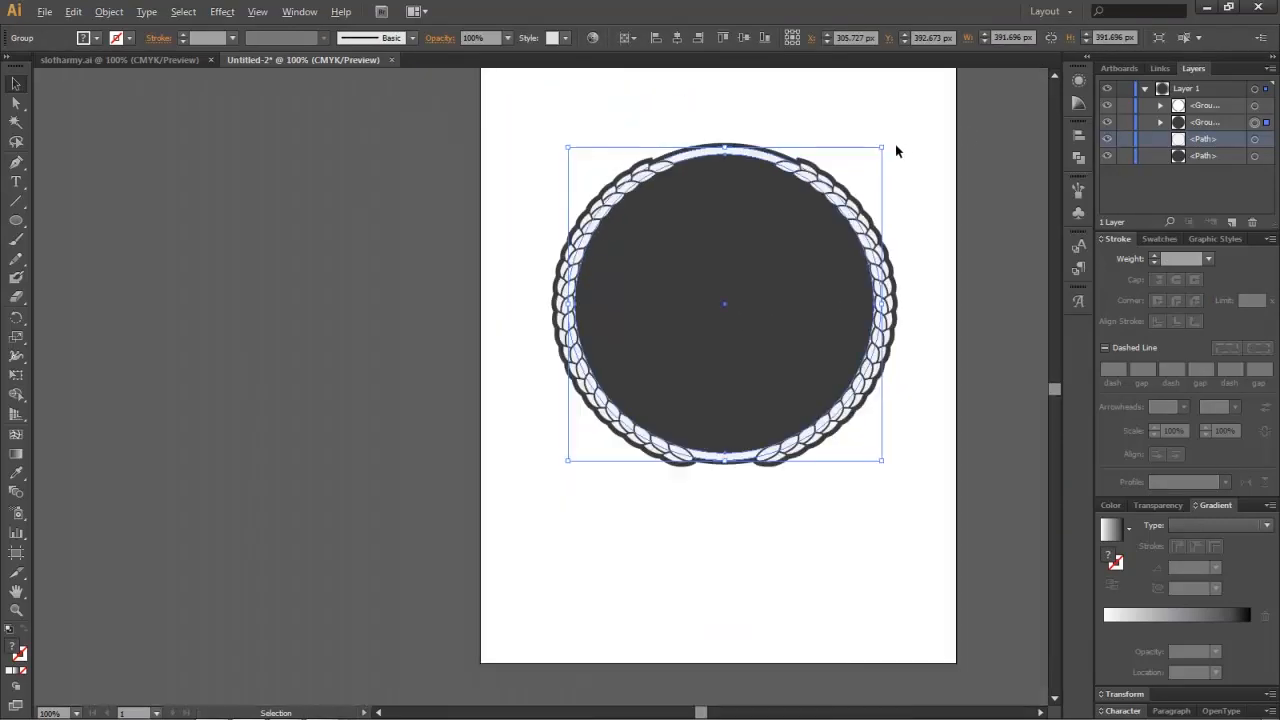
{"action": "left_click", "coordinate": [1246, 126]}
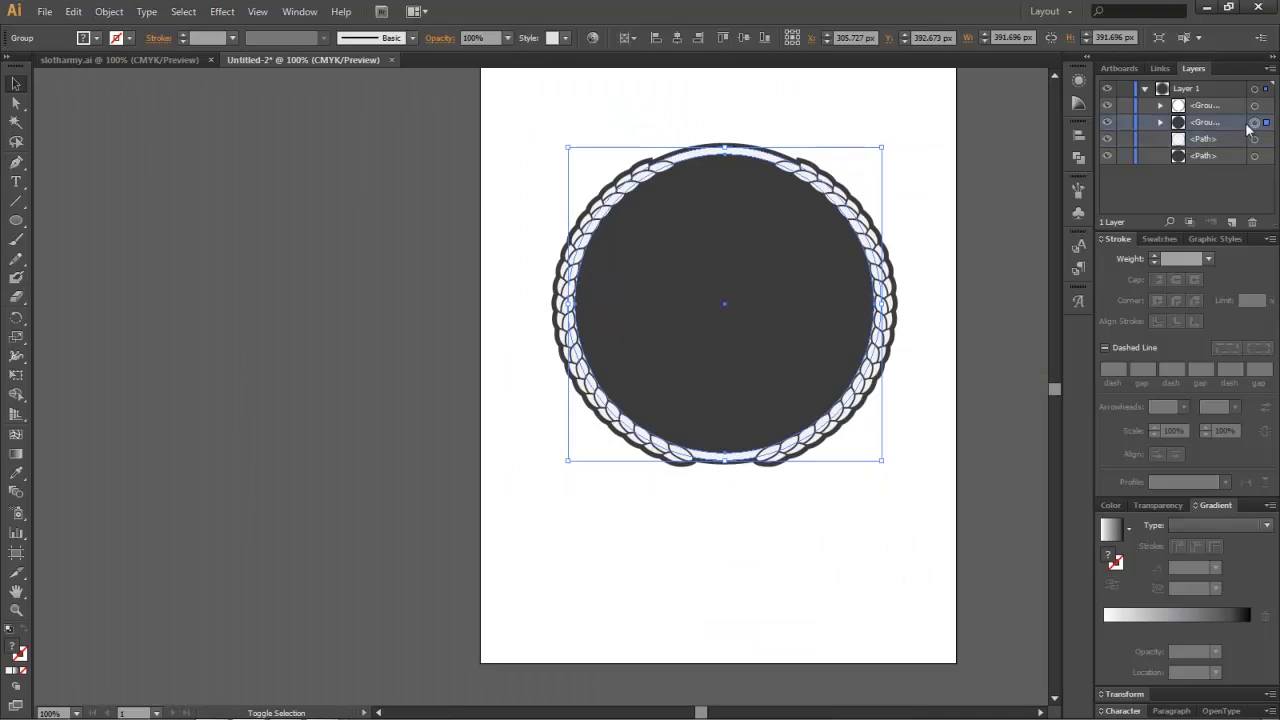
{"action": "left_click", "coordinate": [1160, 122]}
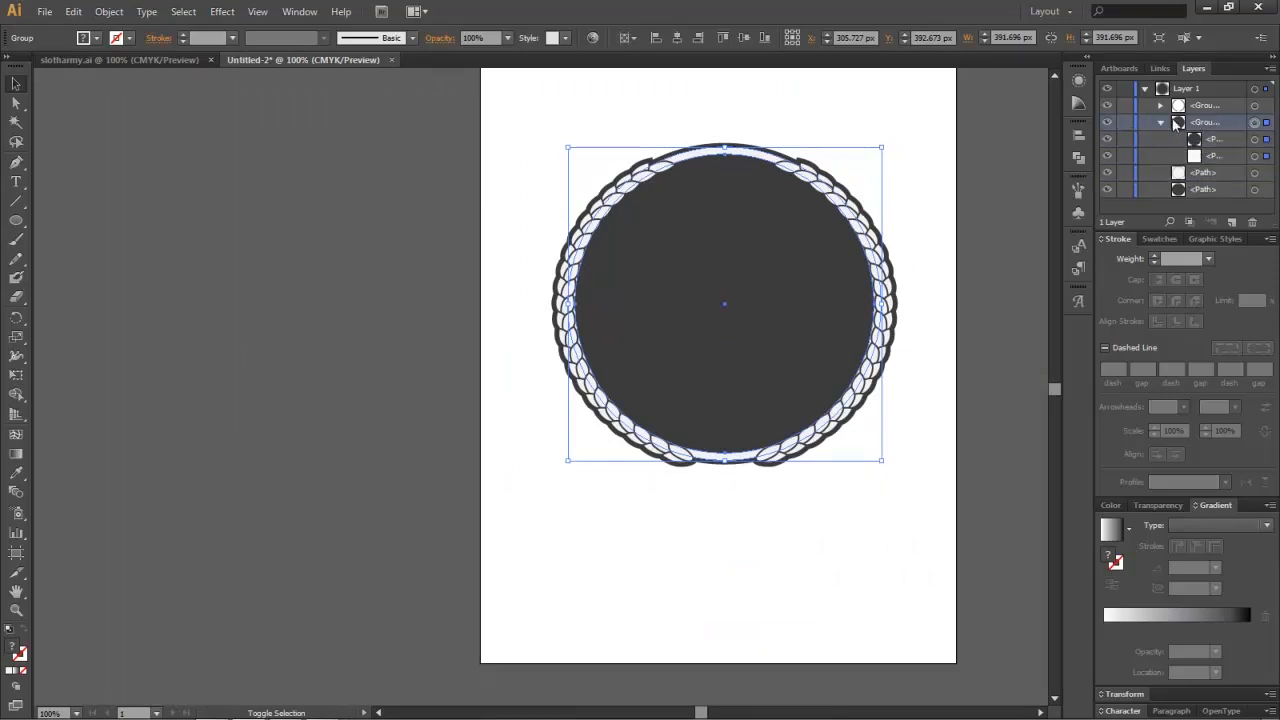
{"action": "left_click", "coordinate": [1254, 140]}
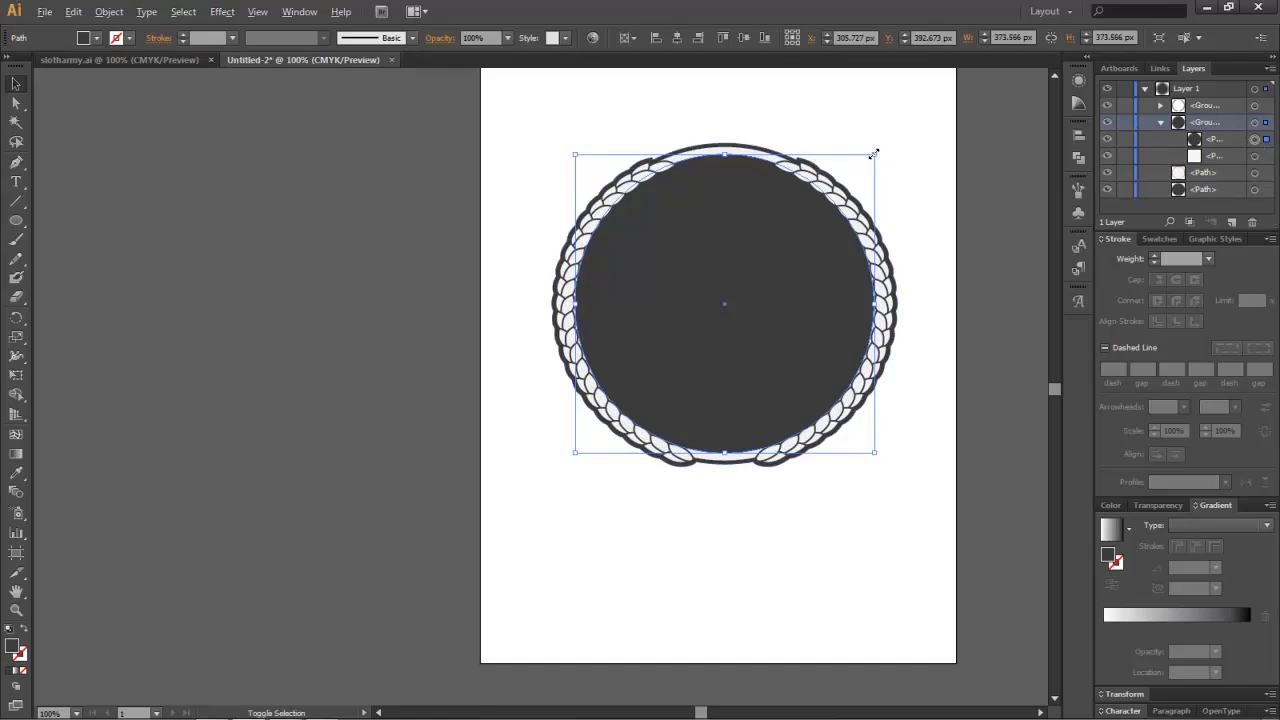
{"action": "left_click_drag", "start_coordinate": [874, 154], "coordinate": [878, 150]}
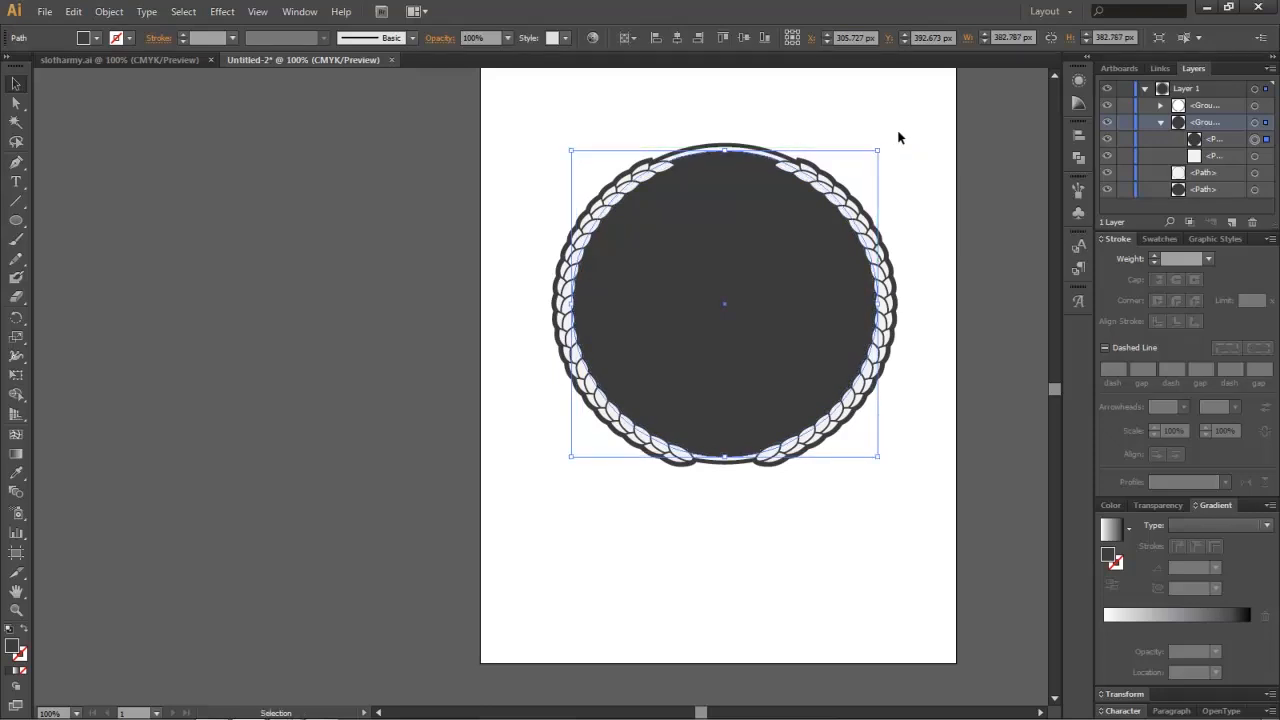
{"action": "left_click", "coordinate": [884, 137]}
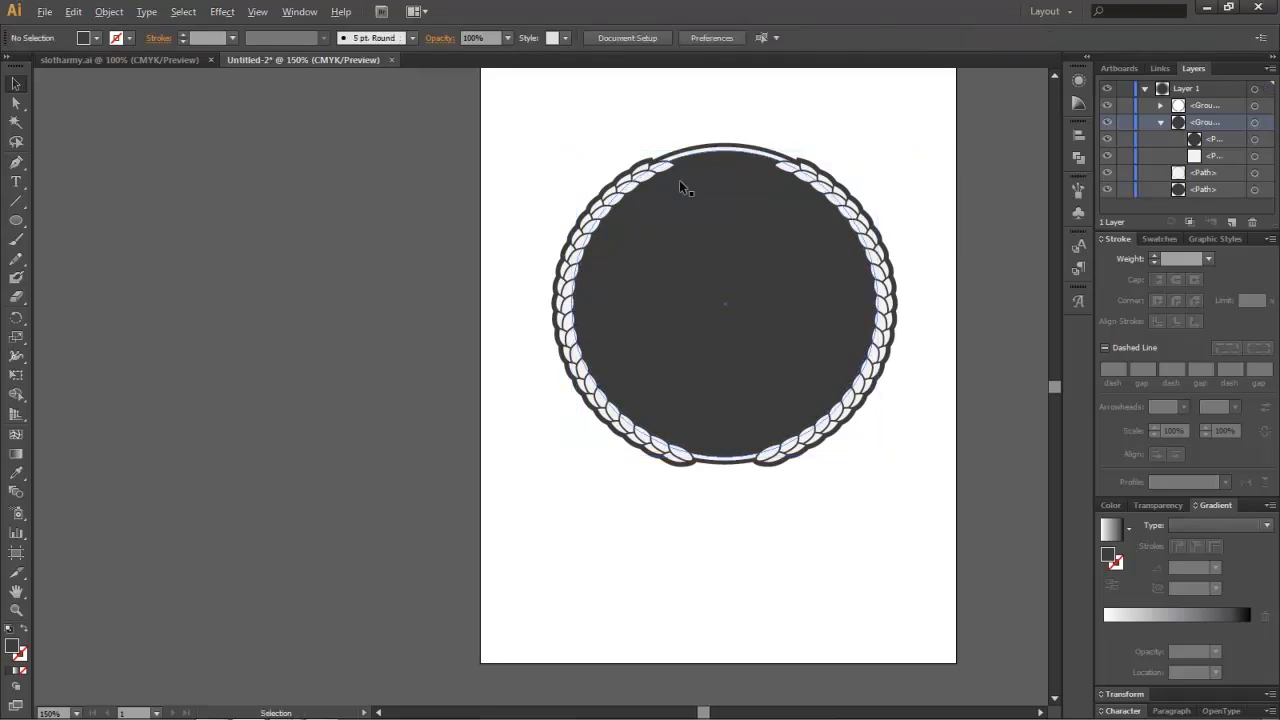
Step: Inspect the wreath around the enlarged circle and compare it with the finished badge in slotharmy.ai
{"action": "scroll", "coordinate": [680, 182], "scroll_direction": "up", "scroll_amount": 2}
{"action": "scroll", "coordinate": [697, 264], "scroll_direction": "right", "scroll_amount": 2}
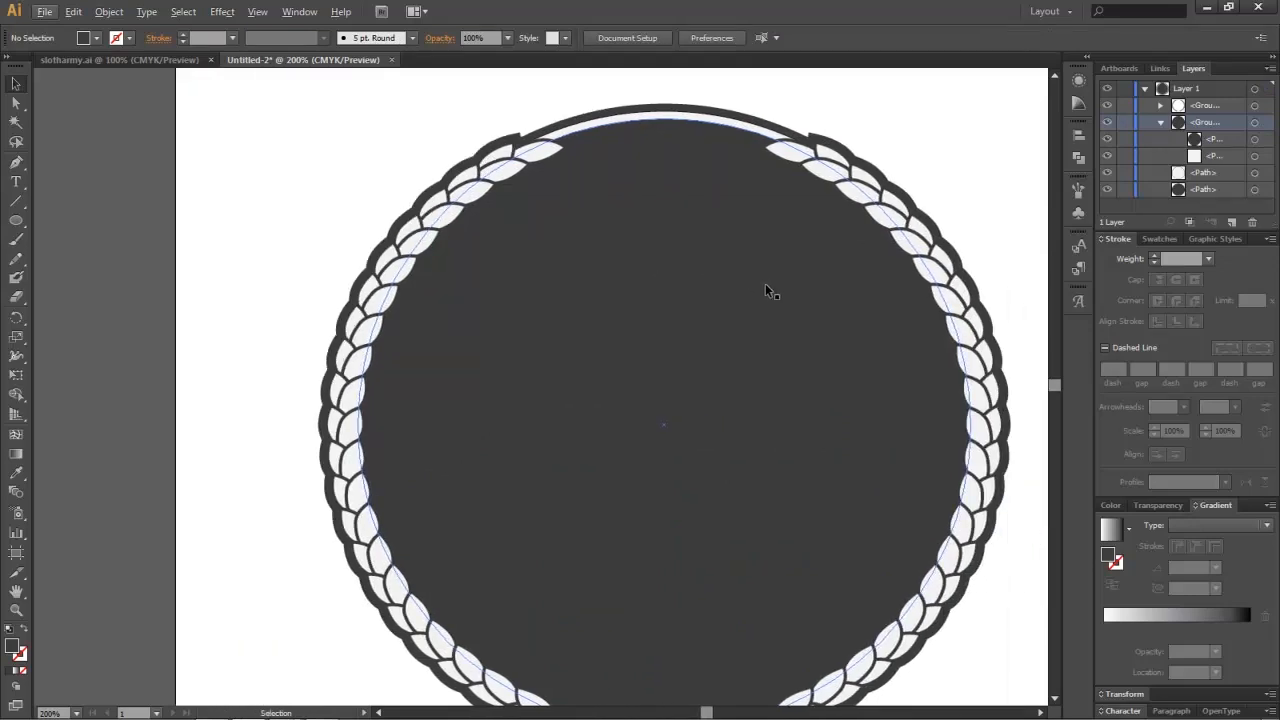
{"action": "scroll", "coordinate": [777, 290], "scroll_direction": "down", "scroll_amount": 2}
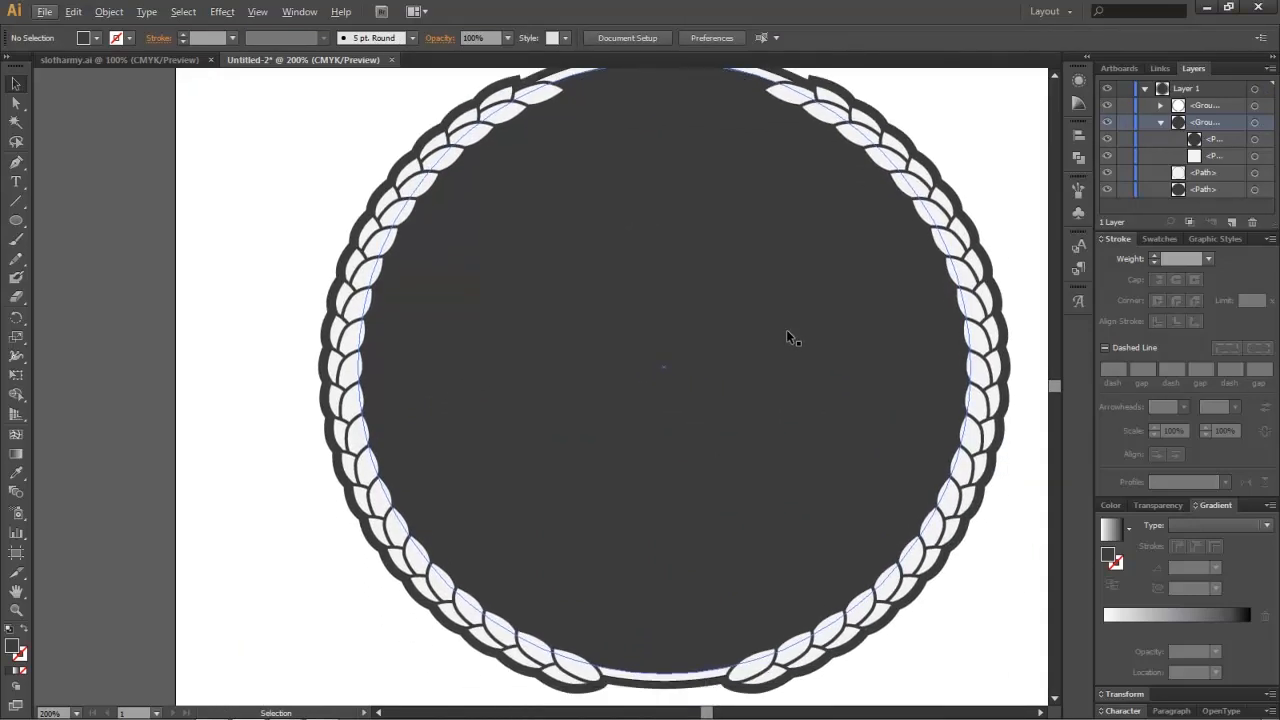
{"action": "scroll", "coordinate": [787, 331], "scroll_direction": "down", "scroll_amount": 2}
{"action": "scroll", "coordinate": [803, 365], "scroll_direction": "up", "scroll_amount": 2}
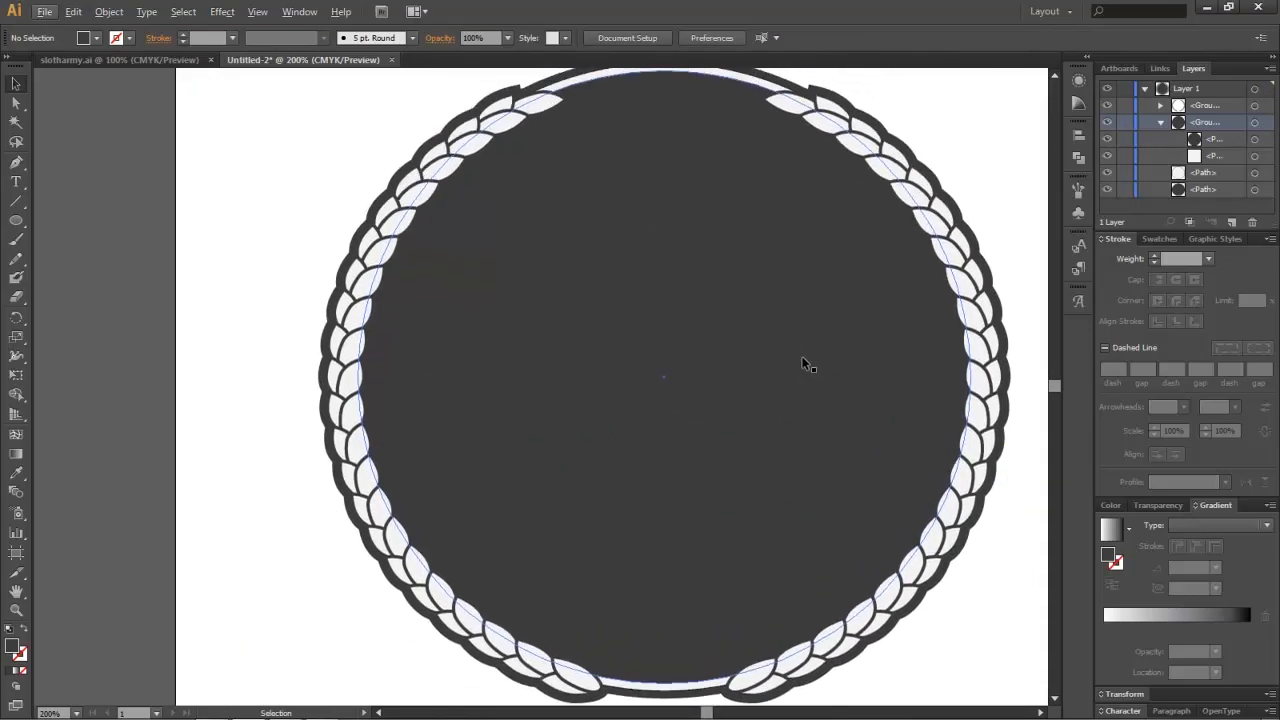
{"action": "scroll", "coordinate": [795, 357], "scroll_direction": "down", "scroll_amount": 2}
{"action": "scroll", "coordinate": [677, 349], "scroll_direction": "right", "scroll_amount": 2}
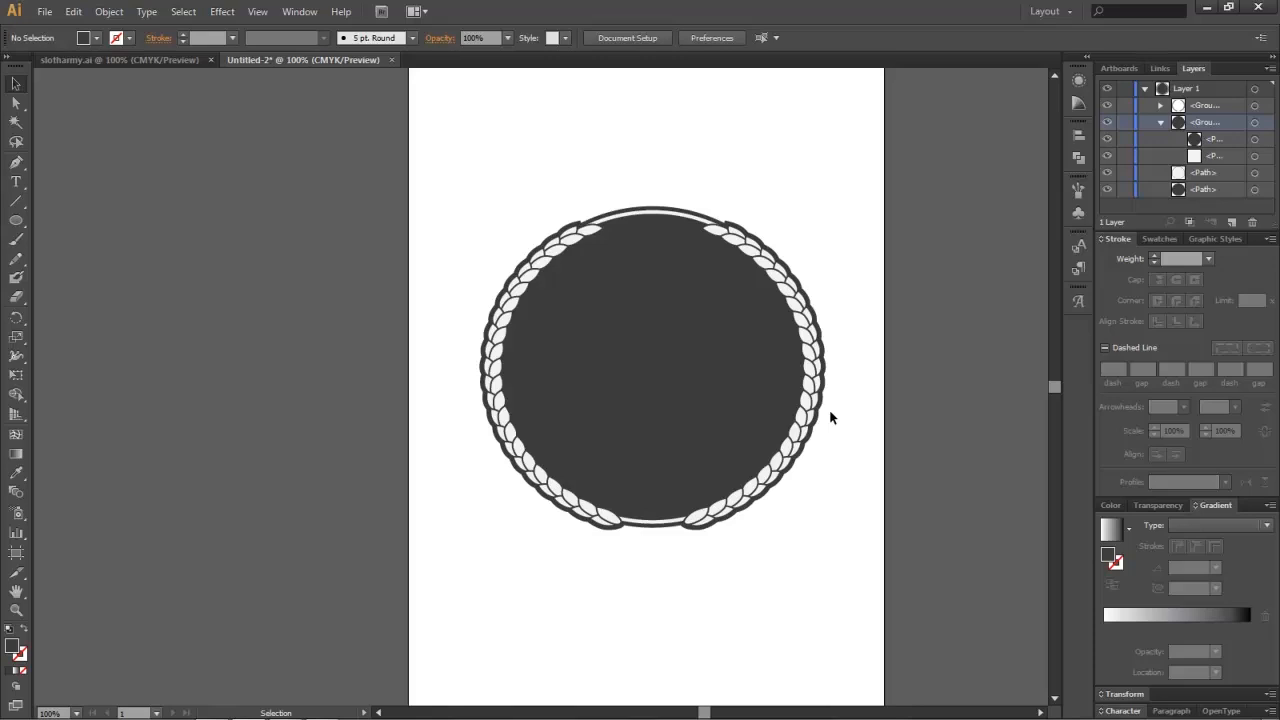
{"action": "left_click", "coordinate": [133, 59]}
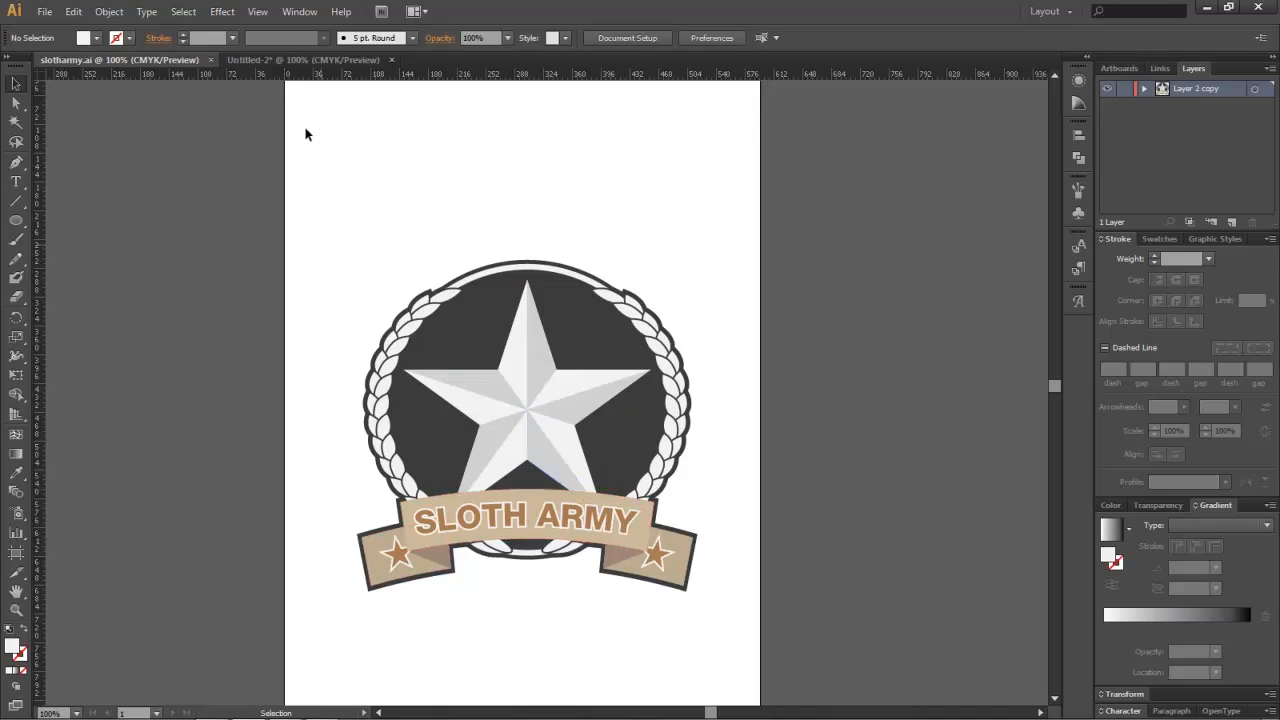
{"action": "left_click", "coordinate": [266, 60]}
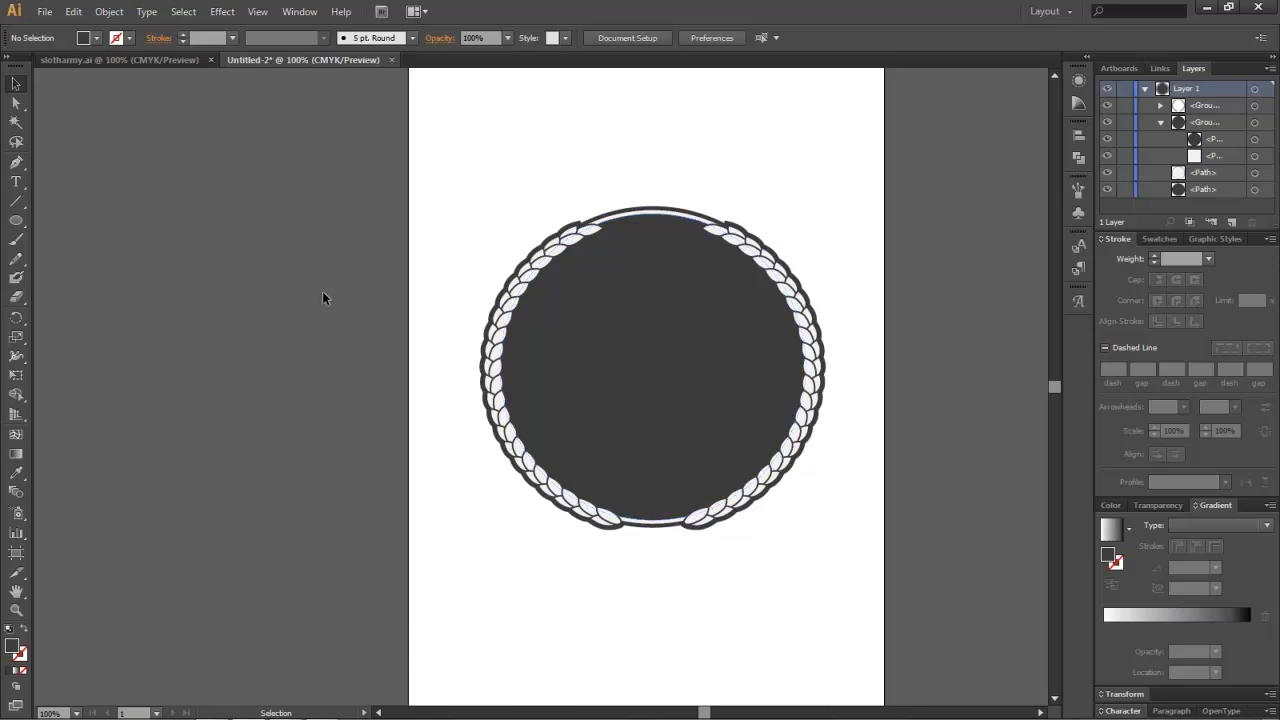
Step: Try to draw an upright five-pointed star from the center of the dark circle with the Star tool
{"action": "left_click_drag", "start_coordinate": [16, 220], "coordinate": [106, 290]}
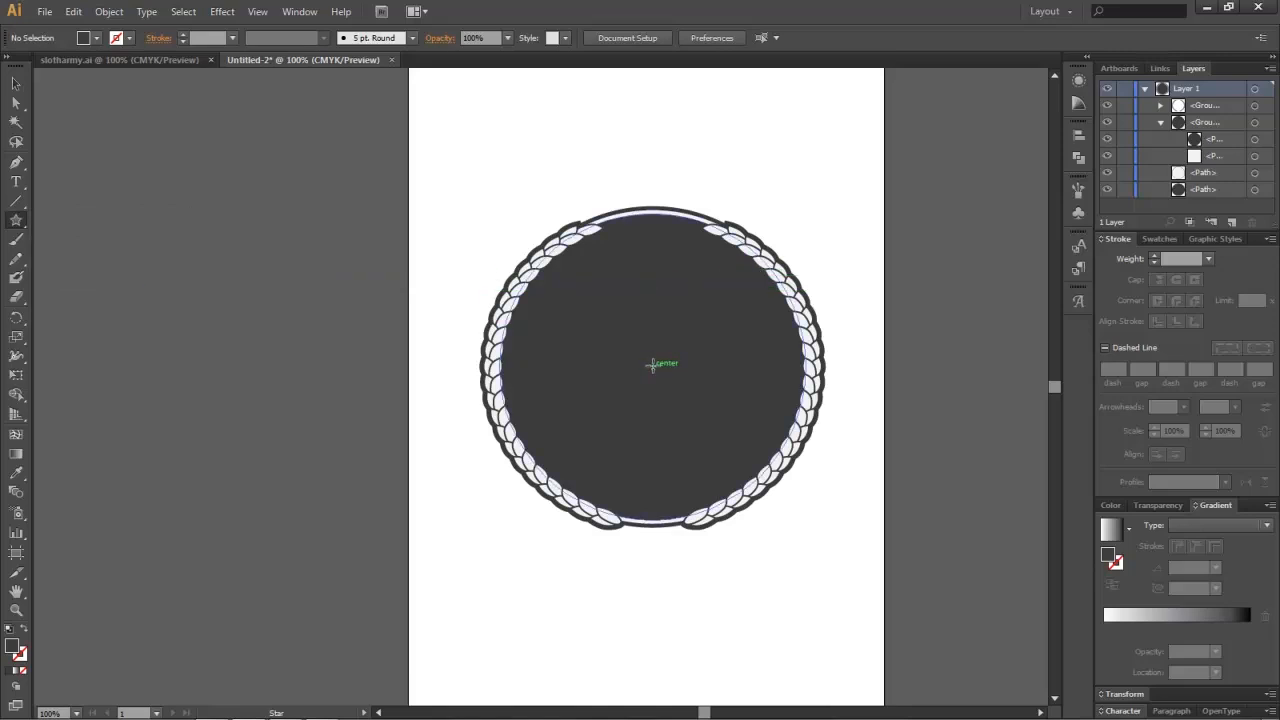
{"action": "left_click_drag", "start_coordinate": [651, 365], "coordinate": [737, 258]}
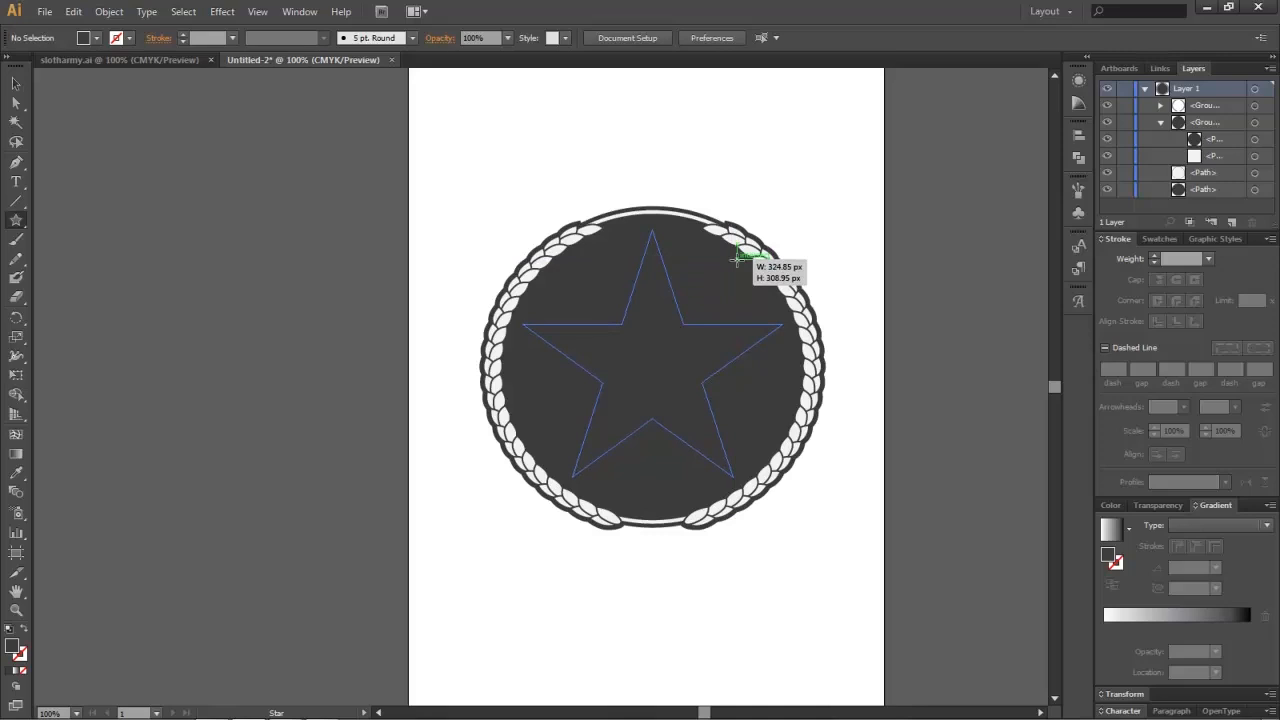
{"action": "left_click_drag", "start_coordinate": [737, 258], "coordinate": [737, 260]}
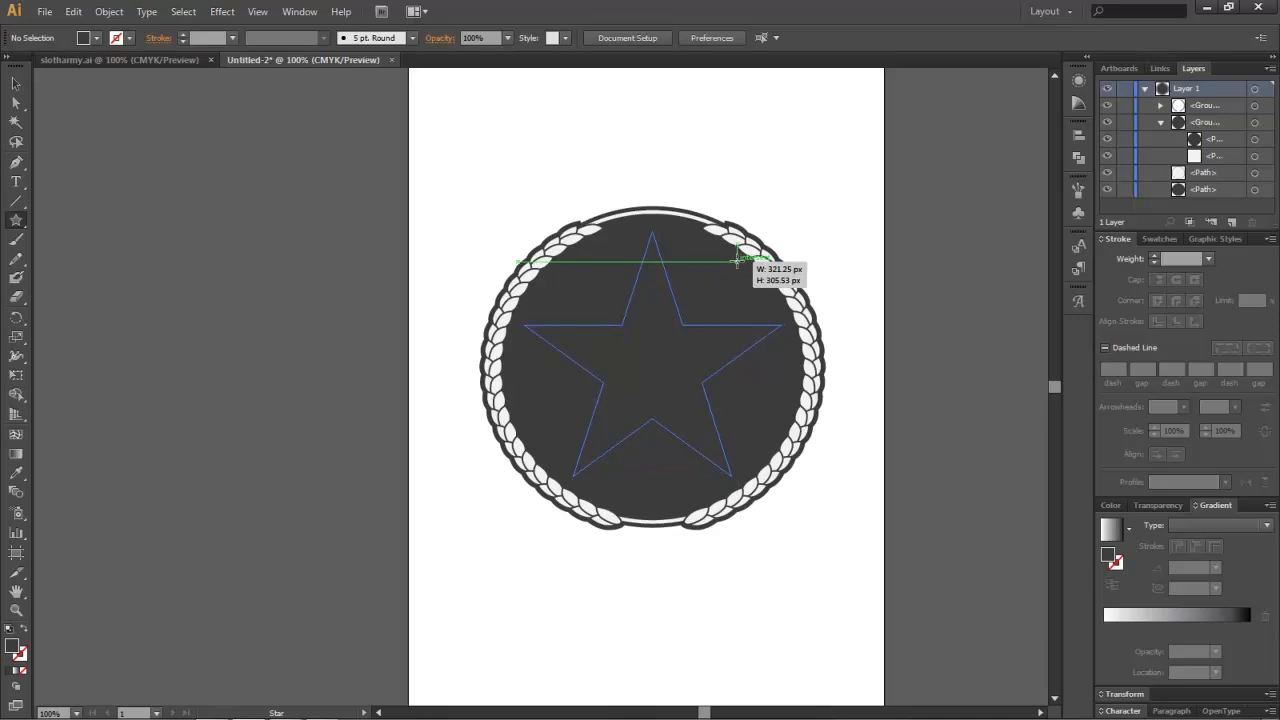
{"action": "left_click_drag", "start_coordinate": [737, 260], "coordinate": [714, 304]}
{"action": "key", "text": "ctrl+z"}
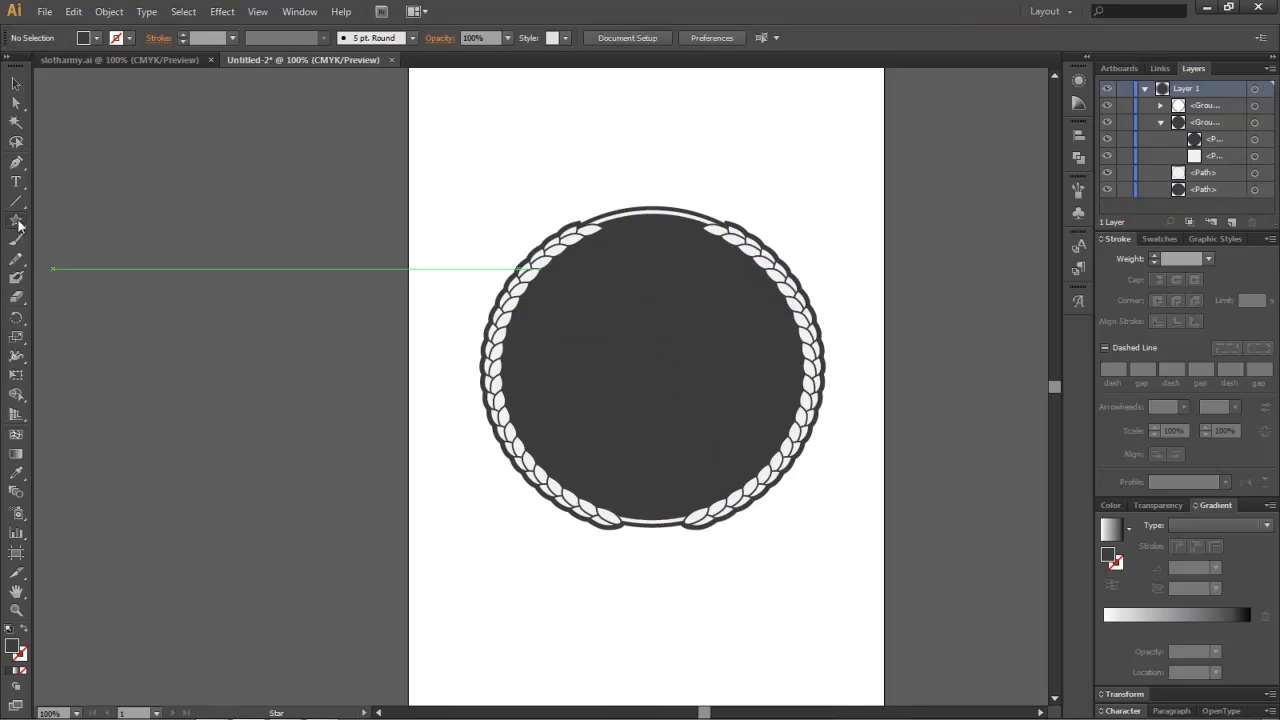
Step: Draw an upright five-pointed star about 325 px wide and 309 px high from the center of the dark circle with the Star tool
{"action": "left_click", "coordinate": [17, 221]}
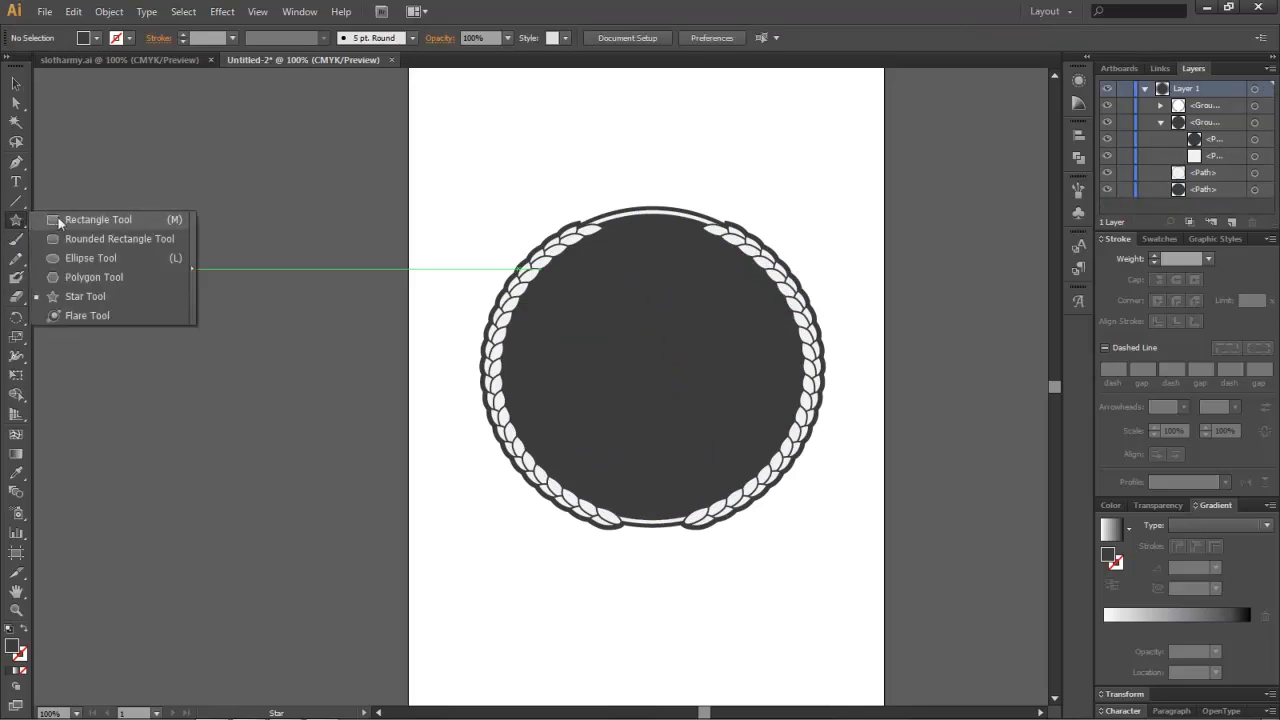
{"action": "left_click", "coordinate": [76, 296]}
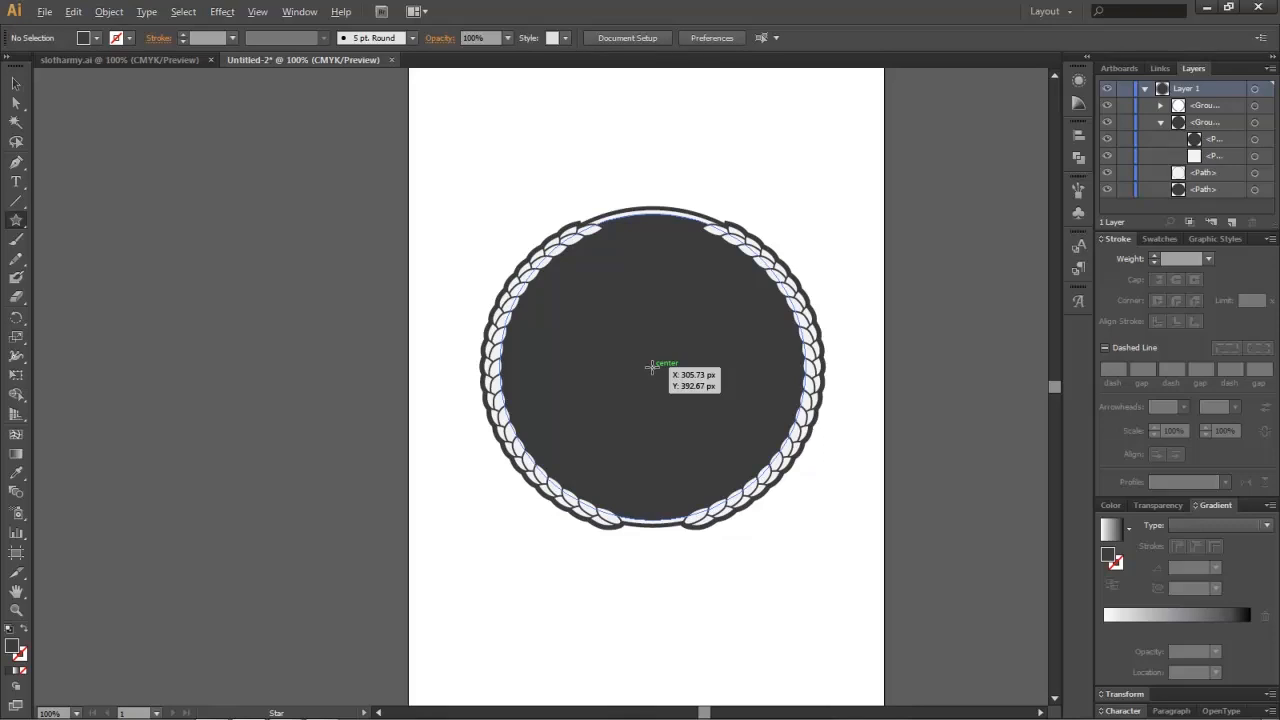
{"action": "left_click_drag", "start_coordinate": [651, 368], "coordinate": [716, 246]}
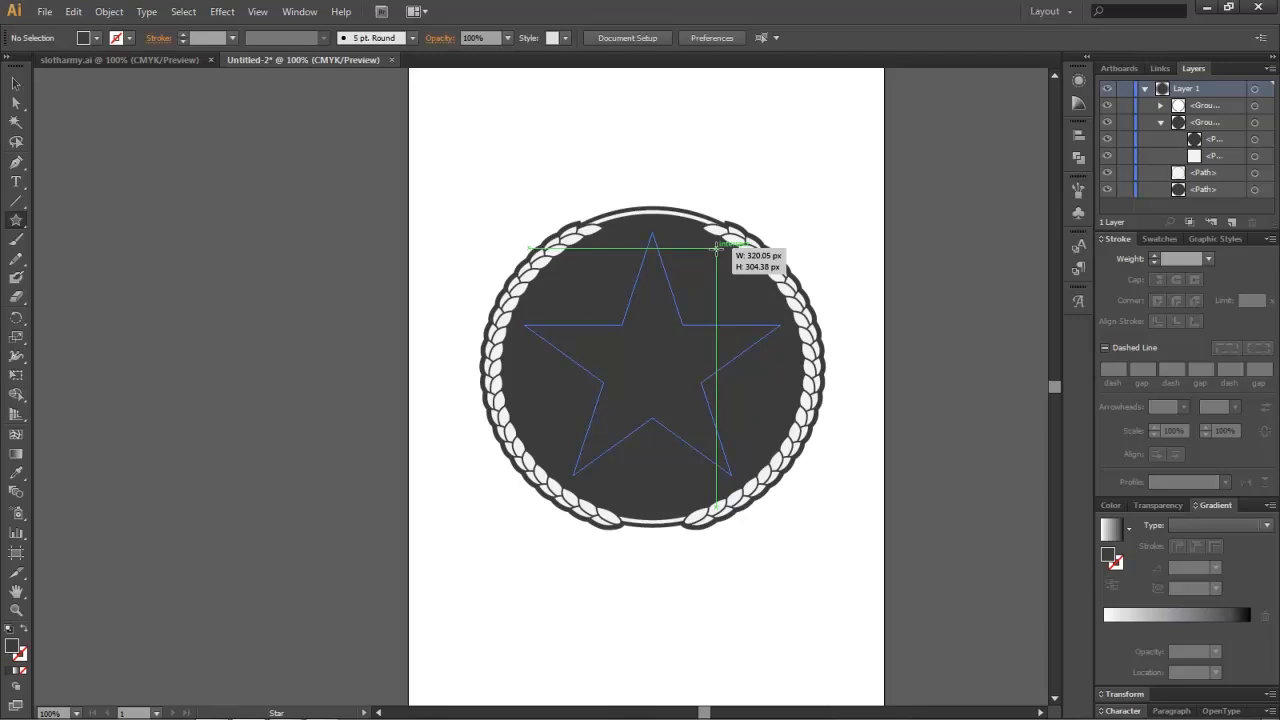
{"action": "left_click_drag", "start_coordinate": [716, 246], "coordinate": [720, 246]}
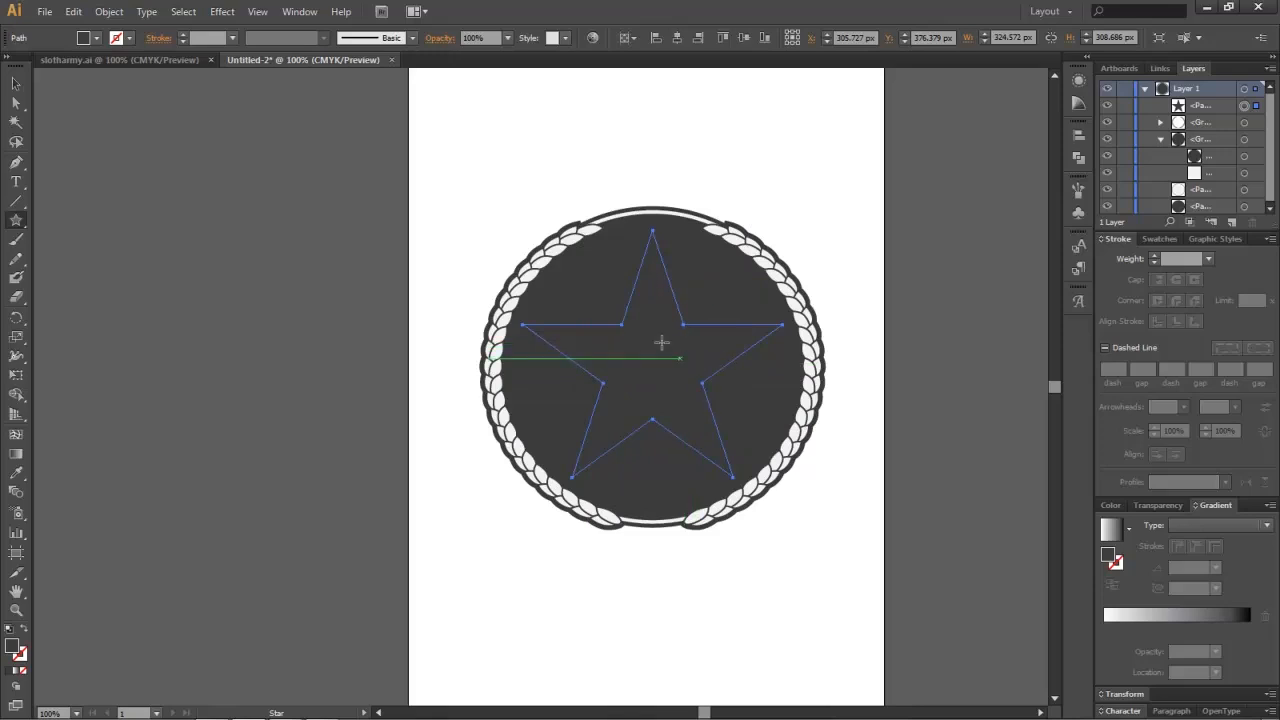
Step: Fill the star with the lightest grey swatch, an off-white matching the wreath leaves
{"action": "left_click", "coordinate": [14, 86]}
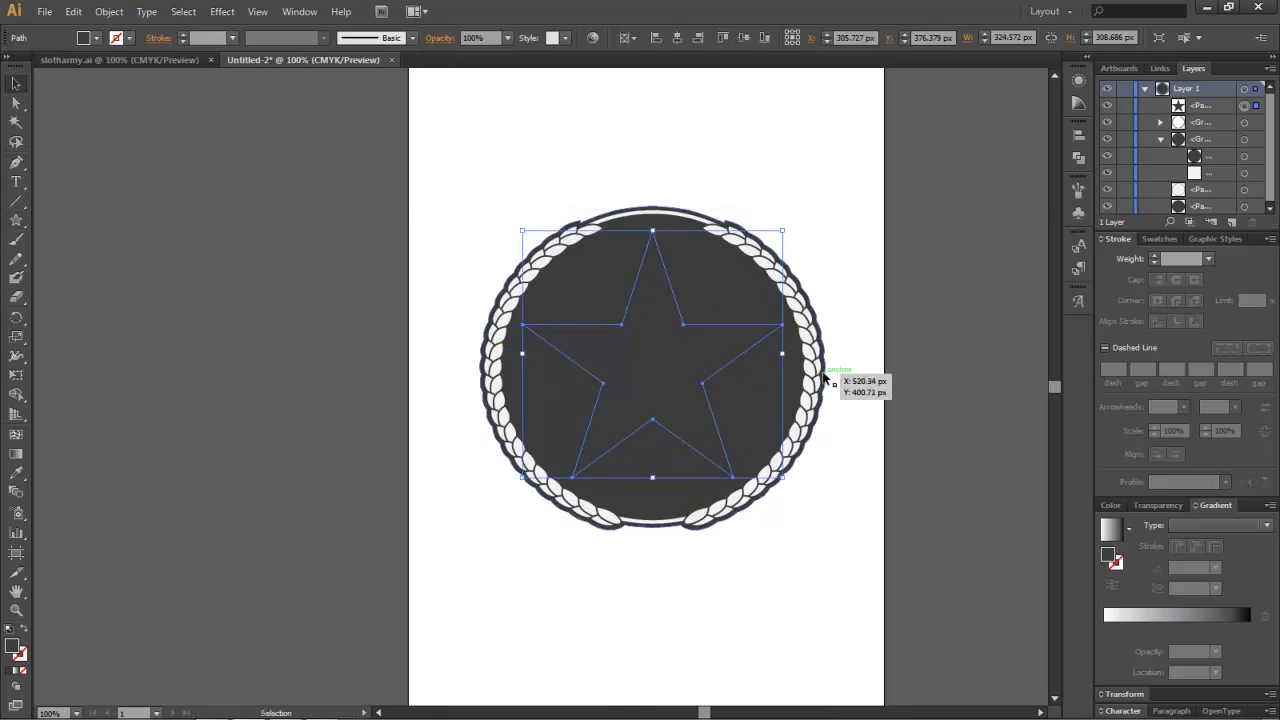
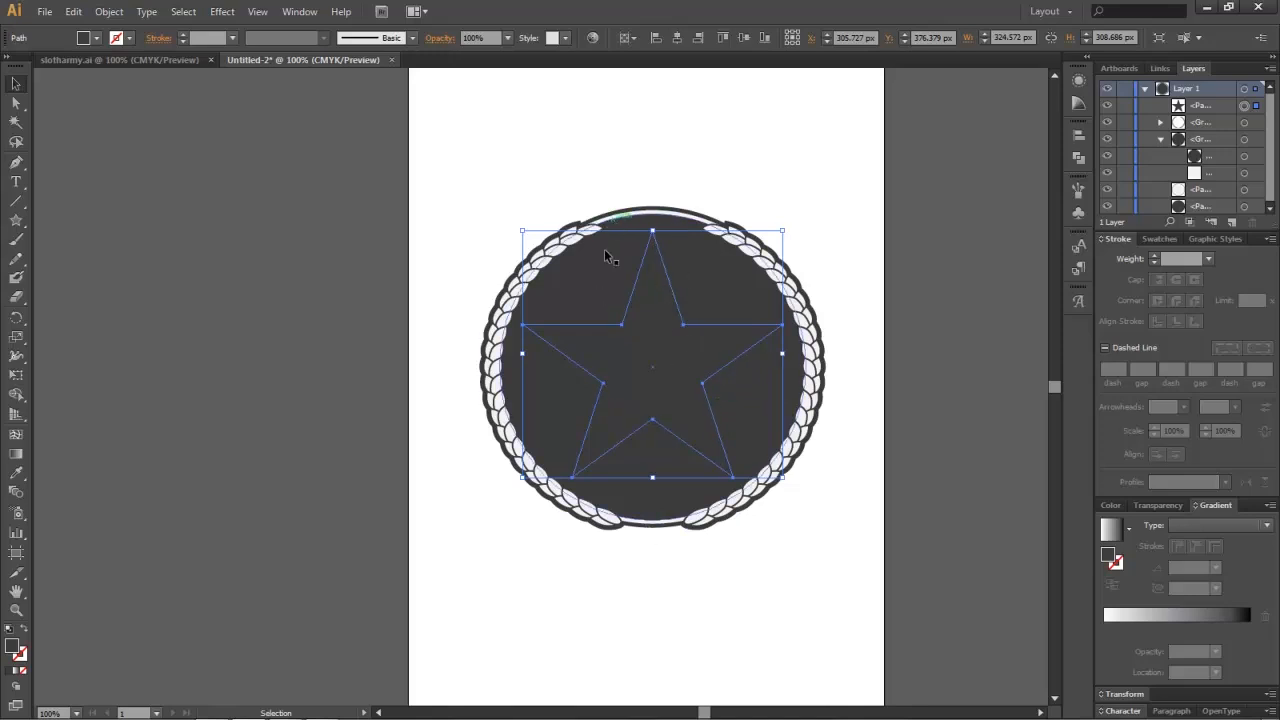
{"action": "left_click", "coordinate": [96, 38]}
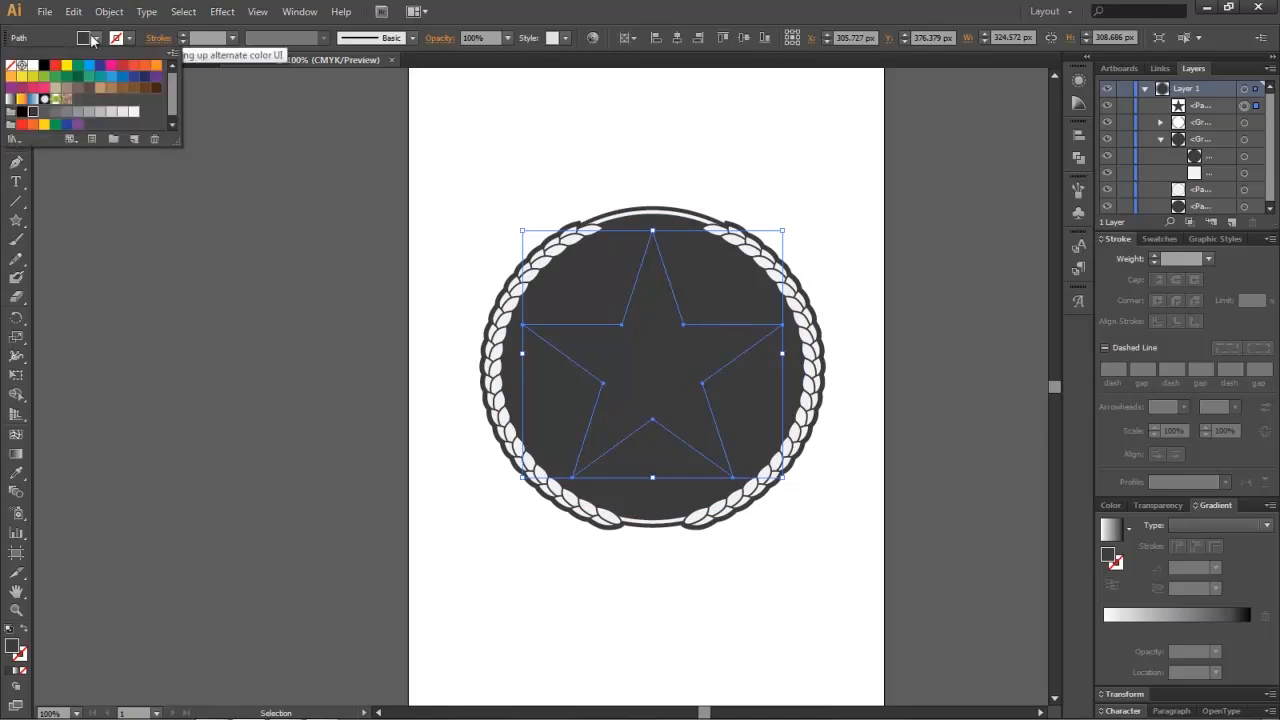
{"action": "left_click", "coordinate": [131, 112]}
{"action": "left_click", "coordinate": [230, 393]}
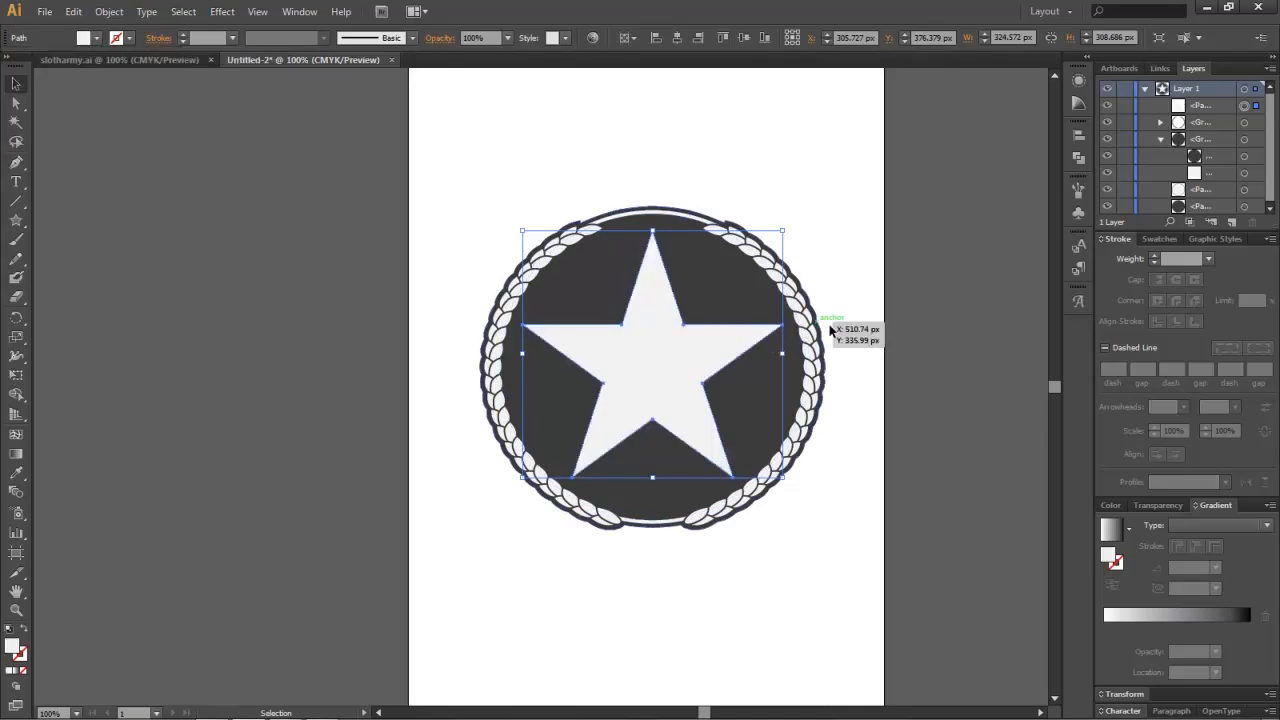
Step: Show the rulers and place a vertical and a horizontal guide crossing at the centre of the dark circle
{"action": "left_click", "coordinate": [865, 245]}
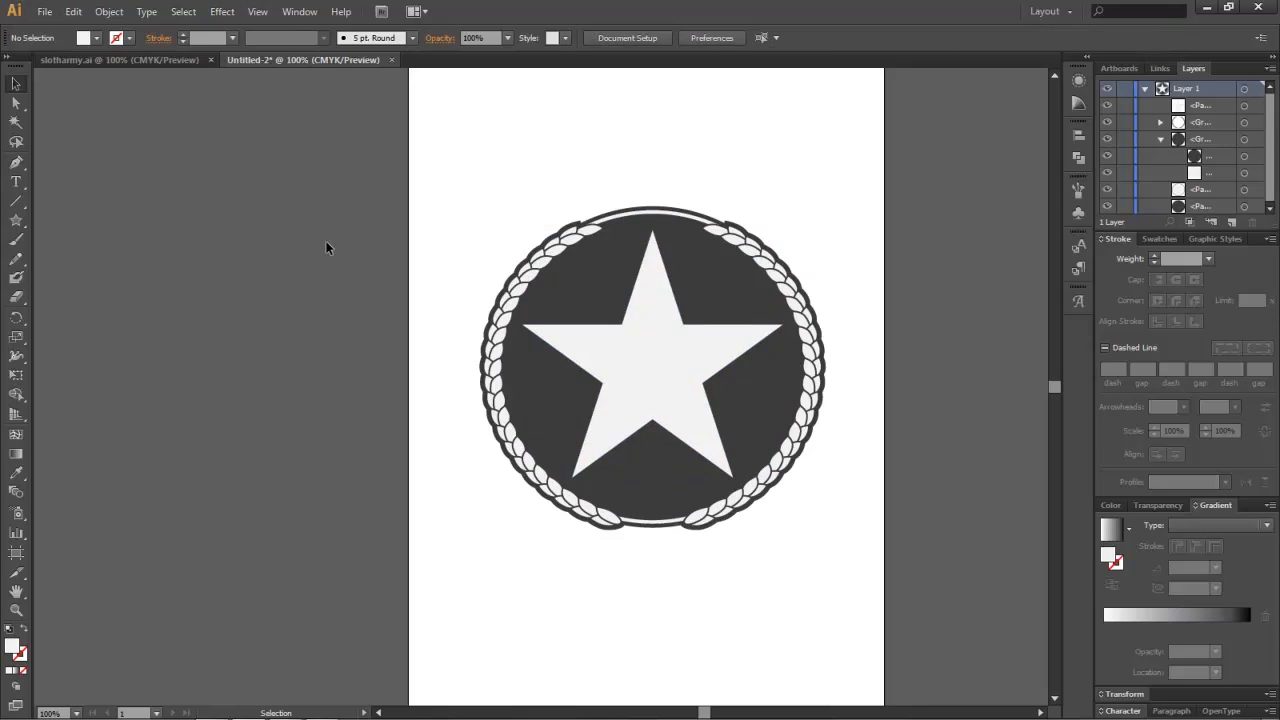
{"action": "key", "text": "ctrl+r"}
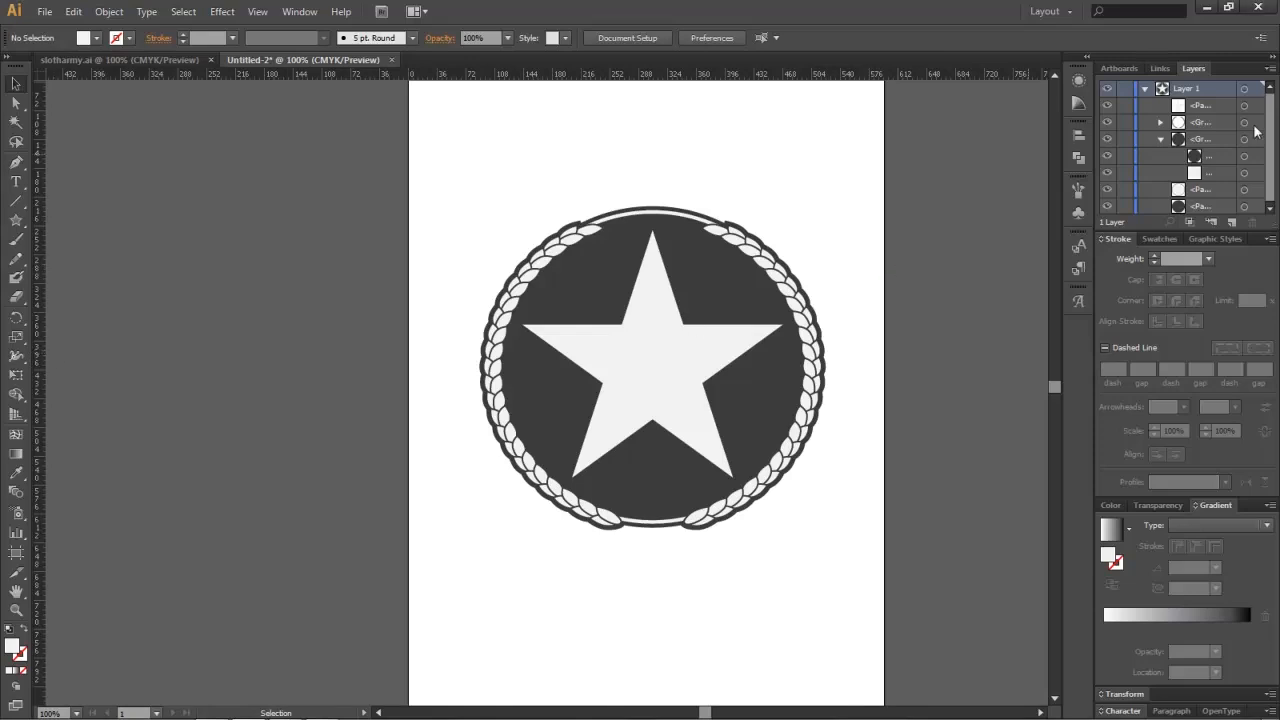
{"action": "left_click", "coordinate": [1245, 159]}
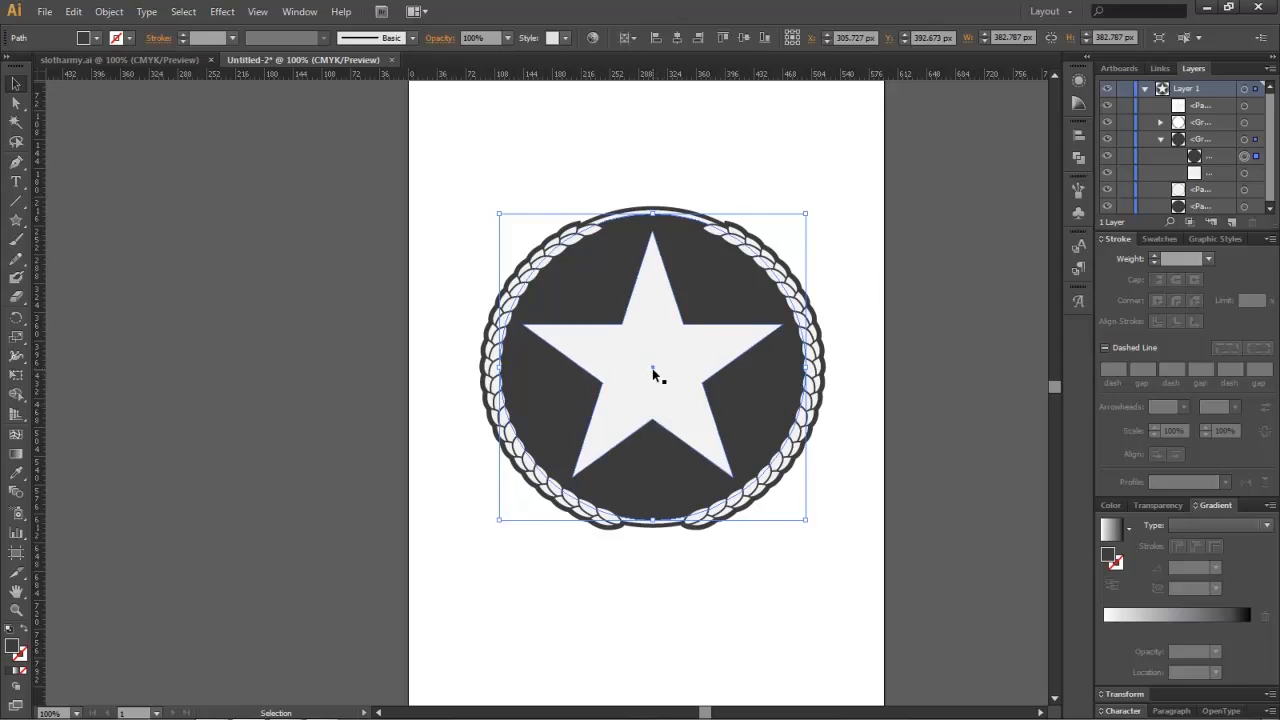
{"action": "scroll", "coordinate": [655, 375], "scroll_direction": "up", "scroll_amount": 4}
{"action": "scroll", "coordinate": [655, 375], "scroll_direction": "down", "scroll_amount": 2}
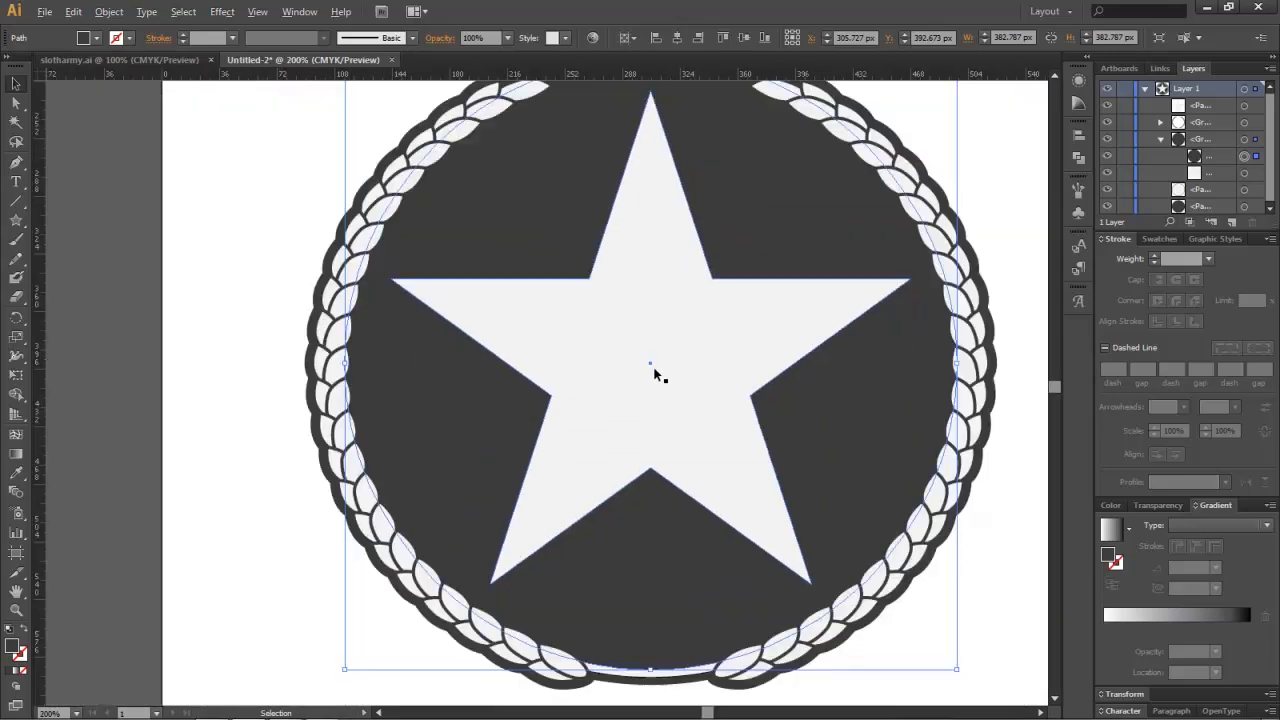
{"action": "key", "text": "alt"}
{"action": "left_click_drag", "start_coordinate": [34, 367], "coordinate": [650, 398]}
{"action": "left_click_drag", "start_coordinate": [583, 78], "coordinate": [626, 363]}
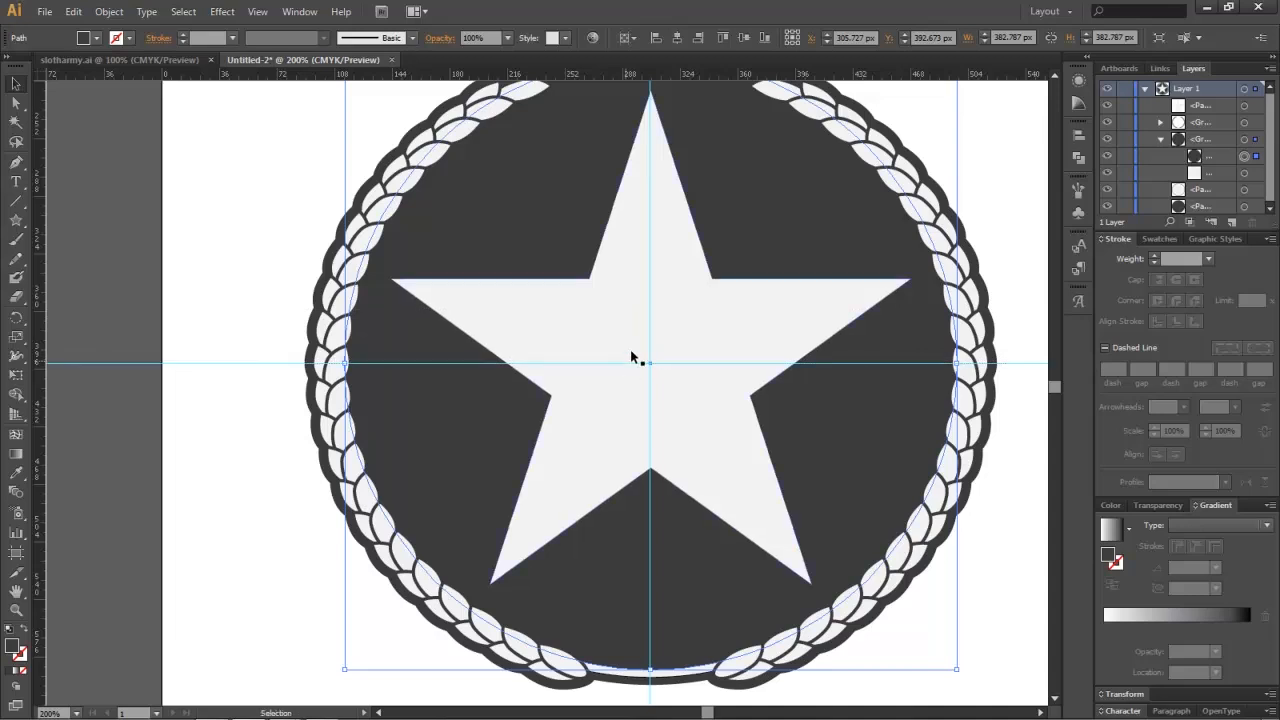
Step: Draw a closed triangular facet with the Pen tool joining the star's top tip, the guide intersection and the upper-right inner corner
{"action": "scroll", "coordinate": [938, 295], "scroll_direction": "down", "scroll_amount": 1}
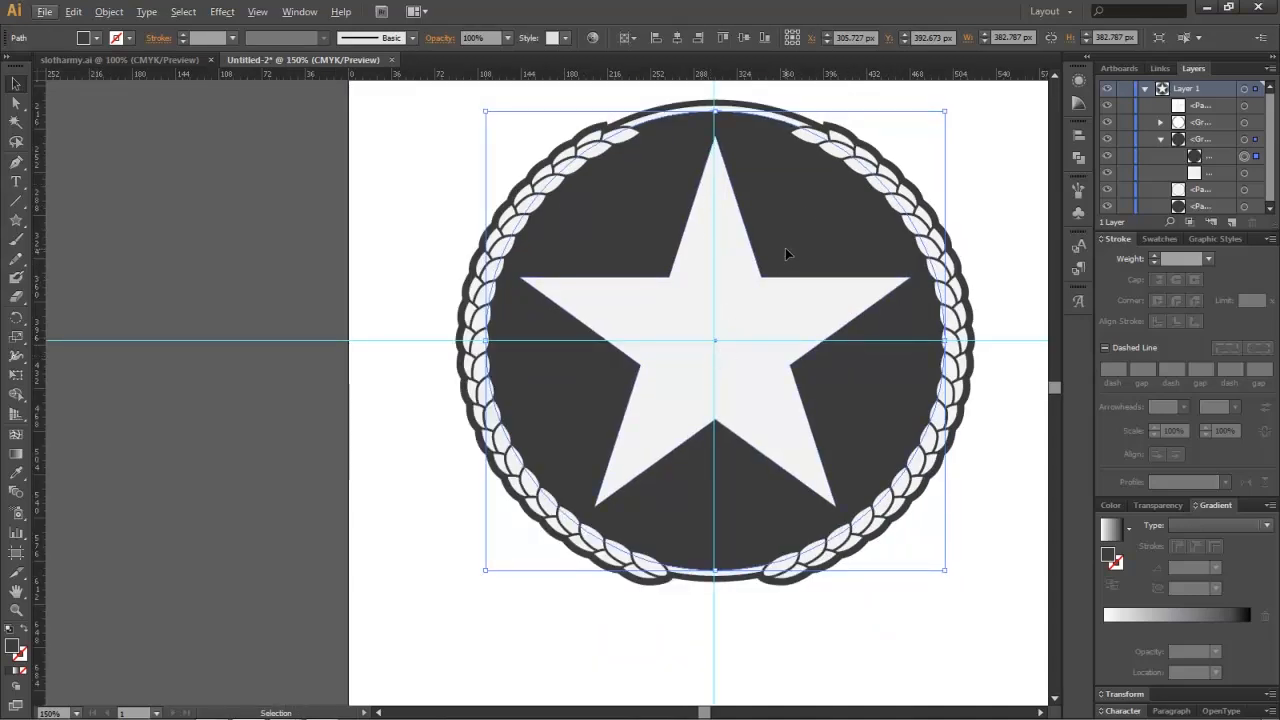
{"action": "left_click", "coordinate": [16, 164]}
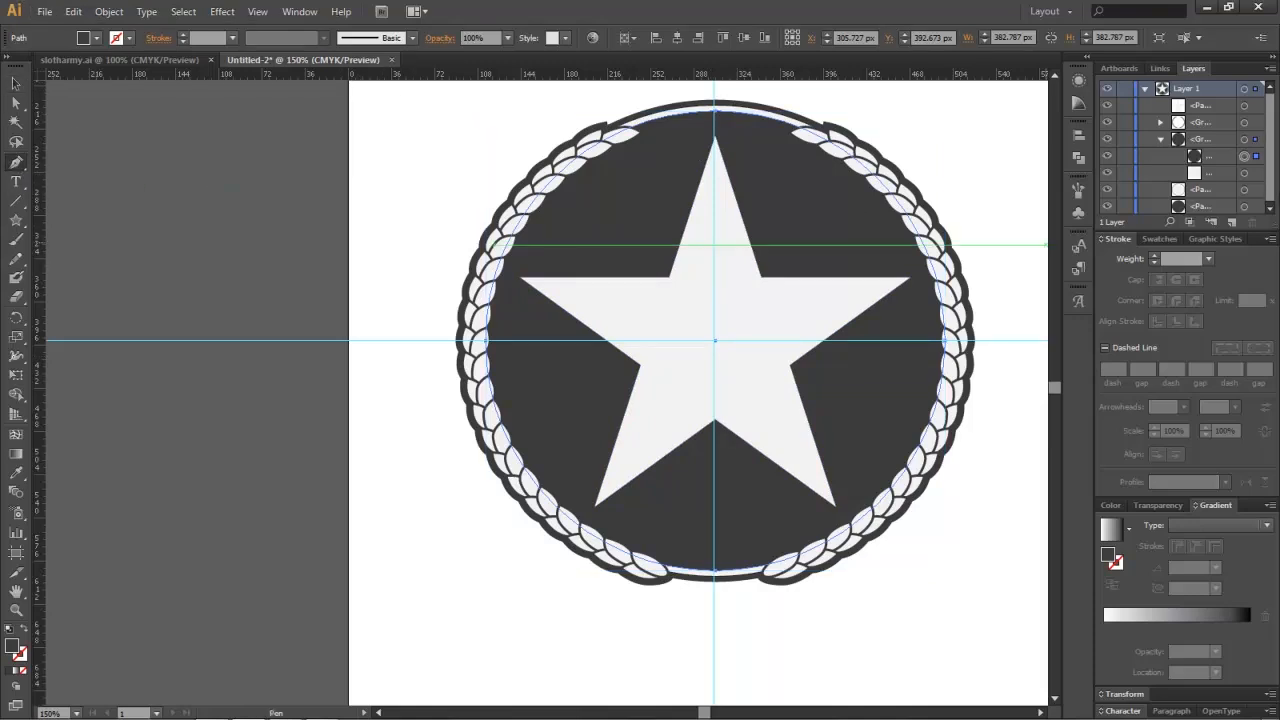
{"action": "left_click", "coordinate": [716, 143]}
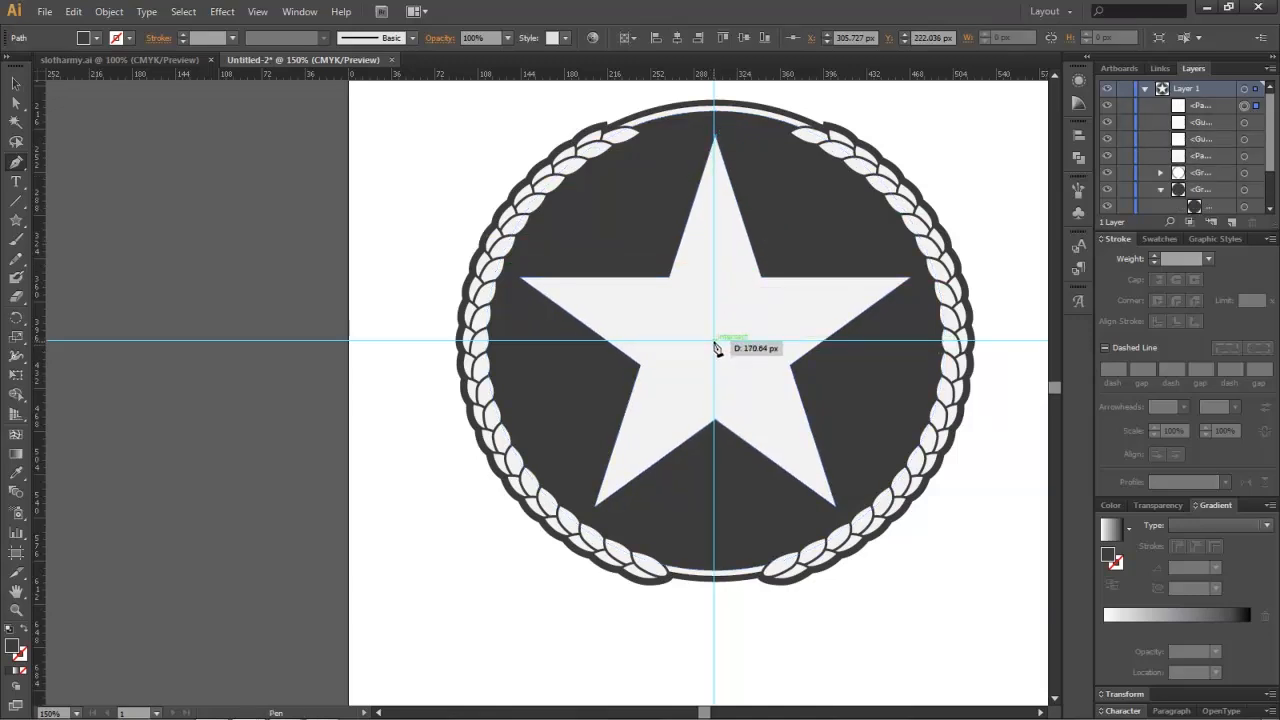
{"action": "left_click", "coordinate": [716, 346]}
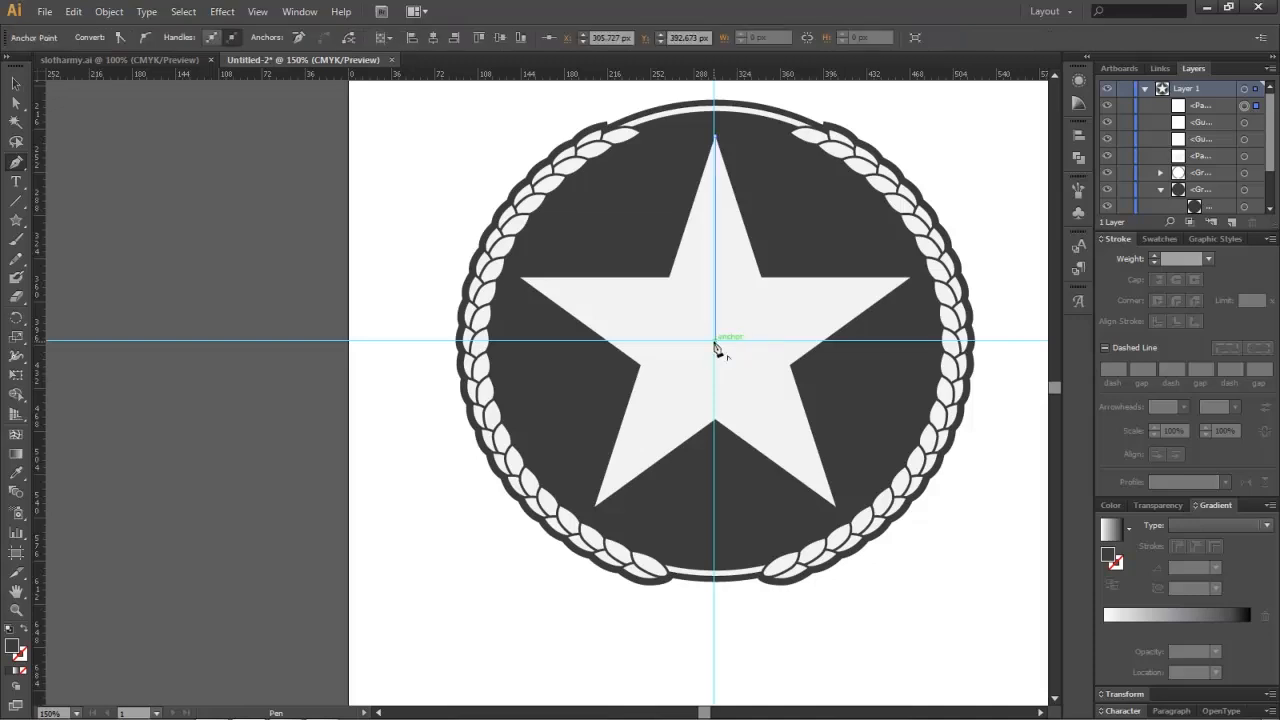
{"action": "left_click", "coordinate": [762, 280]}
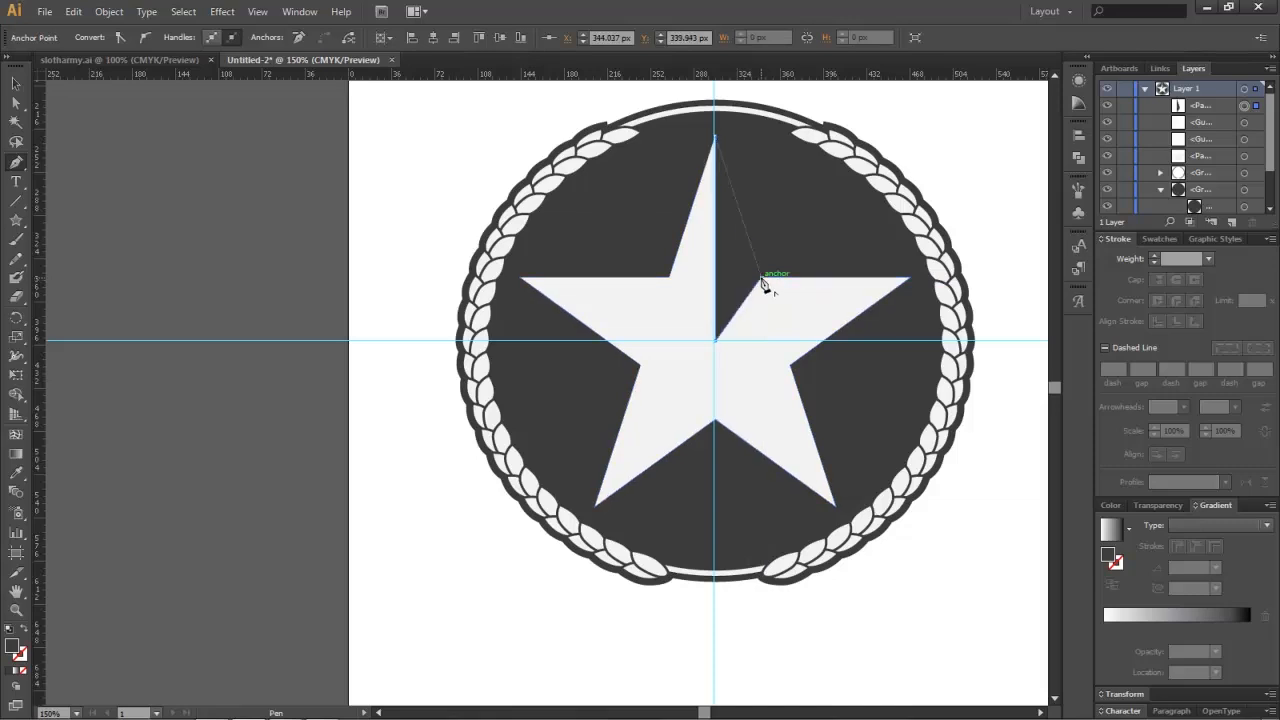
{"action": "left_click", "coordinate": [716, 141]}
Step: Lock both guides in the layer list so they cannot be selected
{"action": "left_click", "coordinate": [16, 104]}
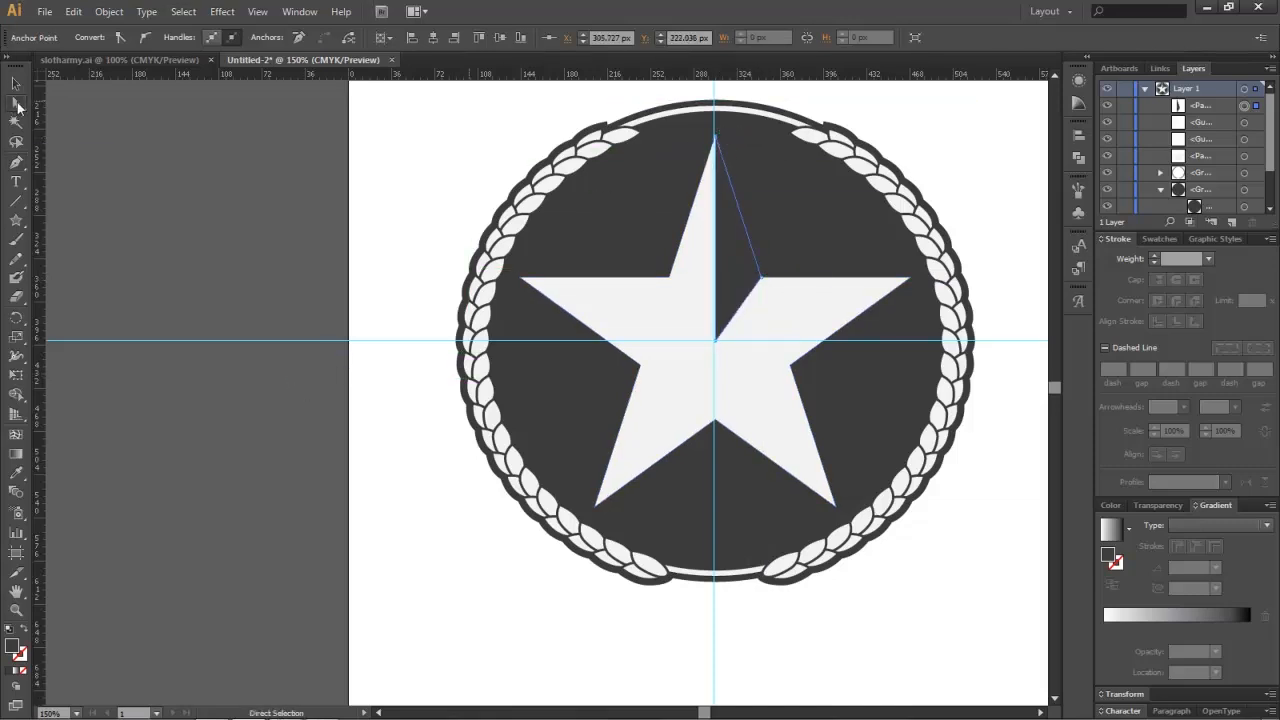
{"action": "left_click", "coordinate": [1243, 105]}
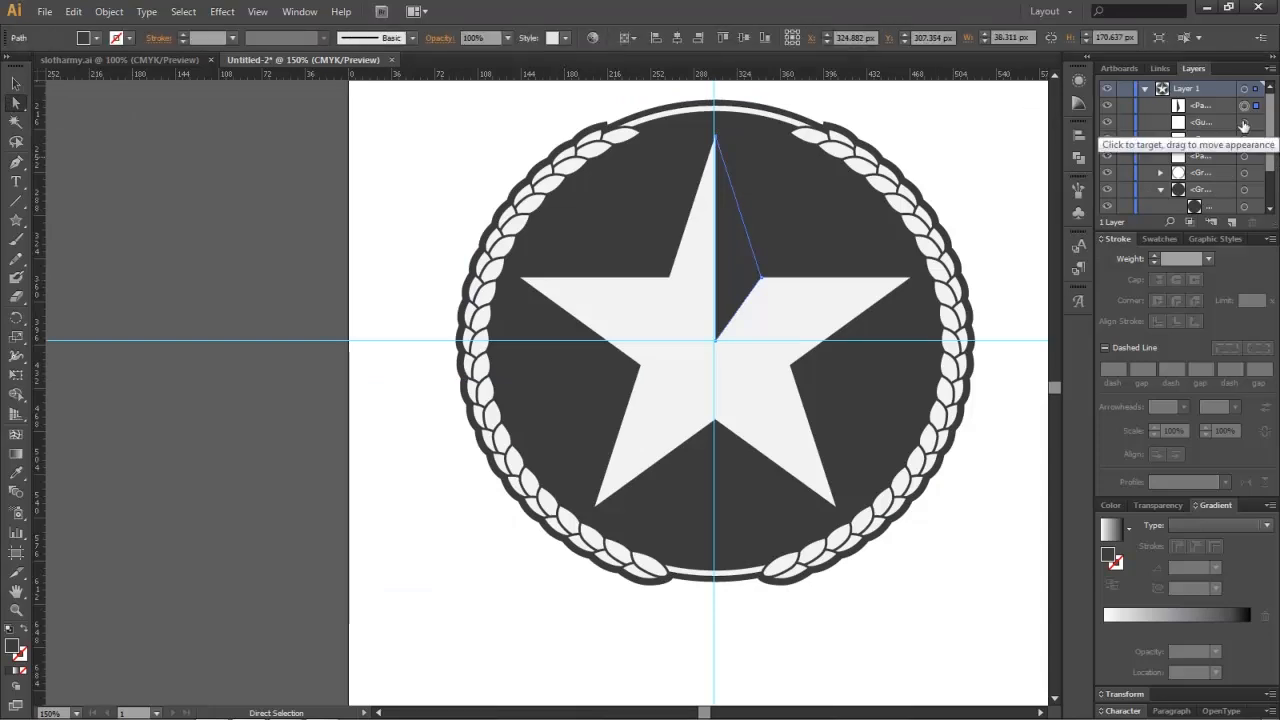
{"action": "left_click", "coordinate": [1245, 123]}
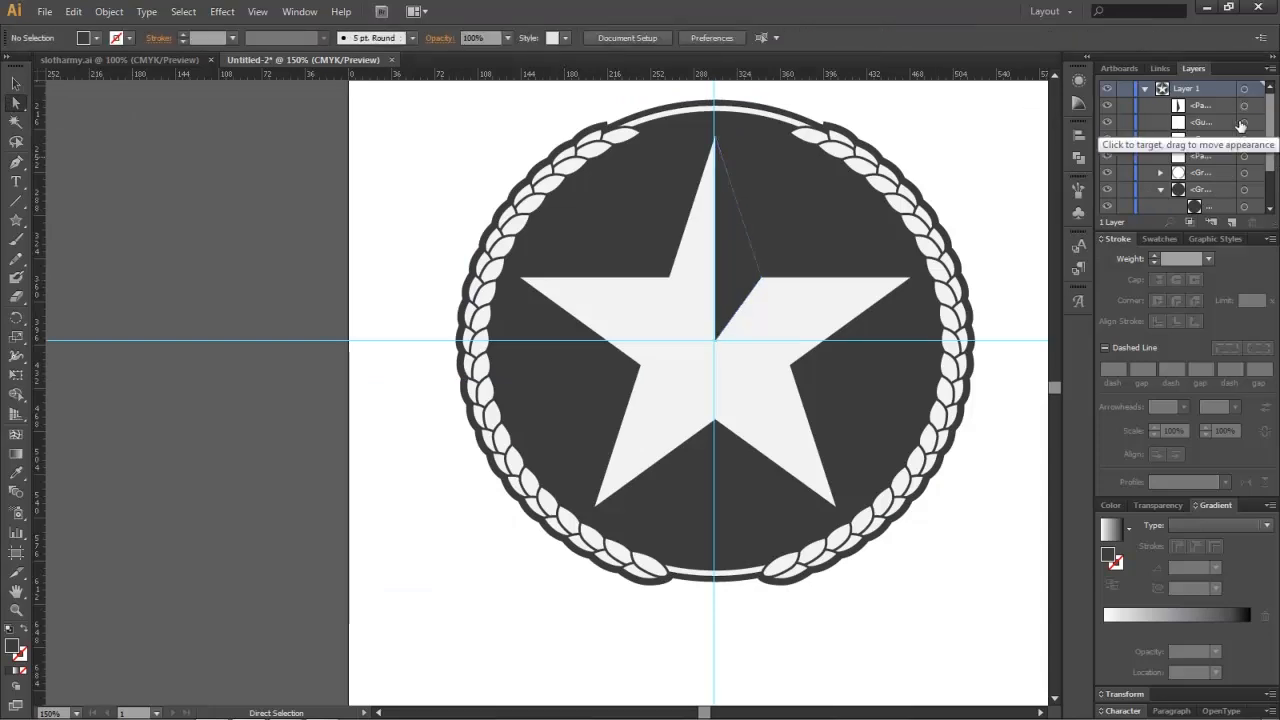
{"action": "left_click", "coordinate": [1107, 122]}
{"action": "left_click", "coordinate": [1107, 122]}
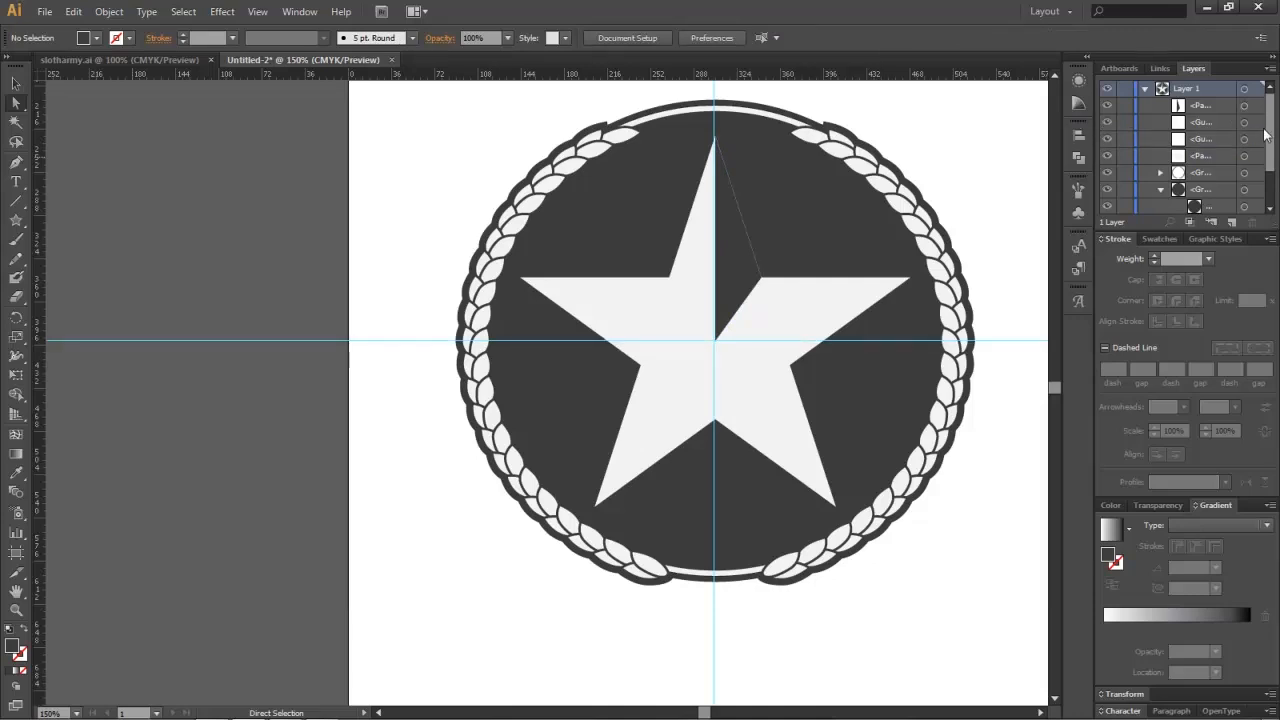
{"action": "left_click", "coordinate": [1124, 124]}
{"action": "left_click", "coordinate": [1107, 157]}
{"action": "left_click", "coordinate": [1107, 157]}
Step: Fill the new facet on the star's top arm with a light grey swatch
{"action": "left_click", "coordinate": [1243, 157]}
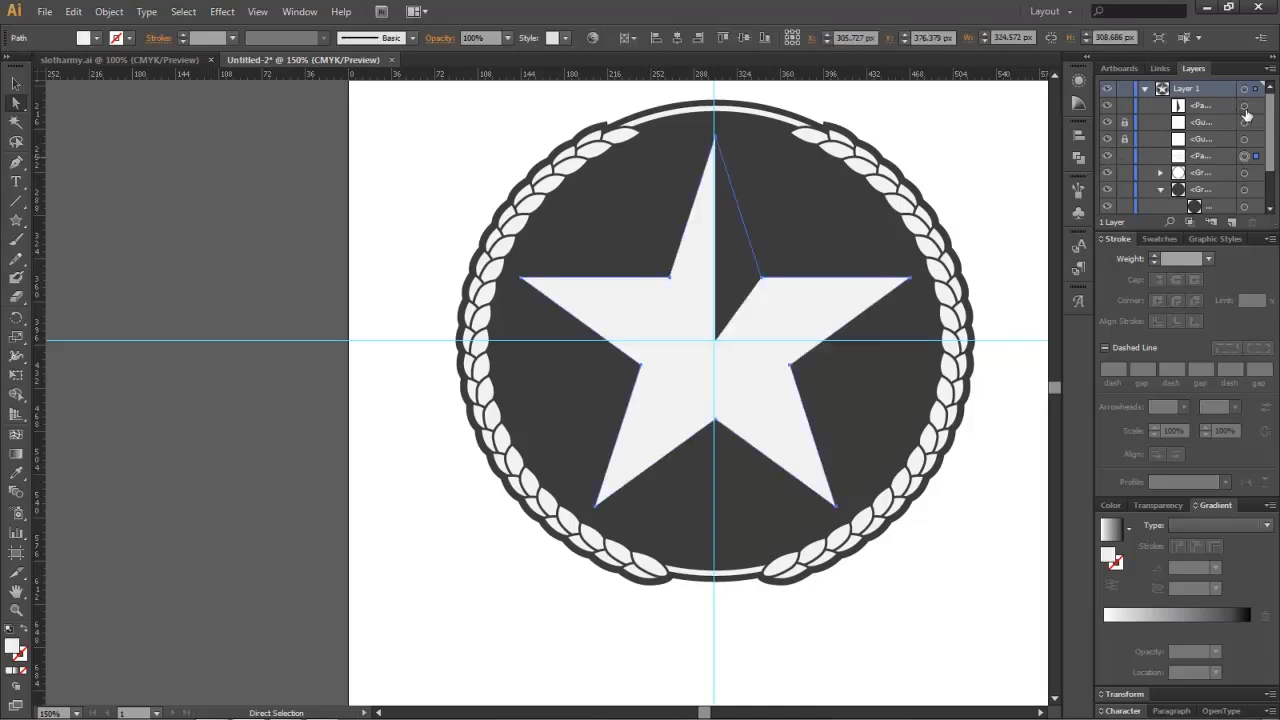
{"action": "left_click", "coordinate": [1244, 106]}
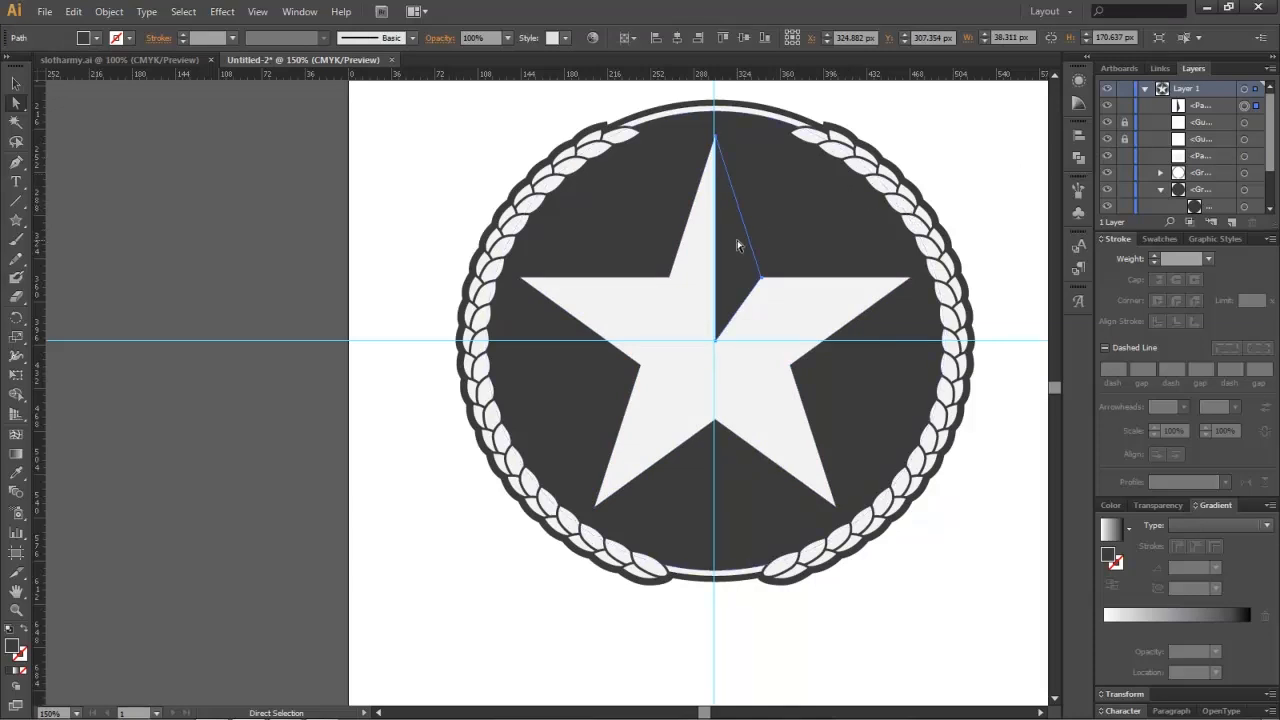
{"action": "left_click", "coordinate": [96, 38]}
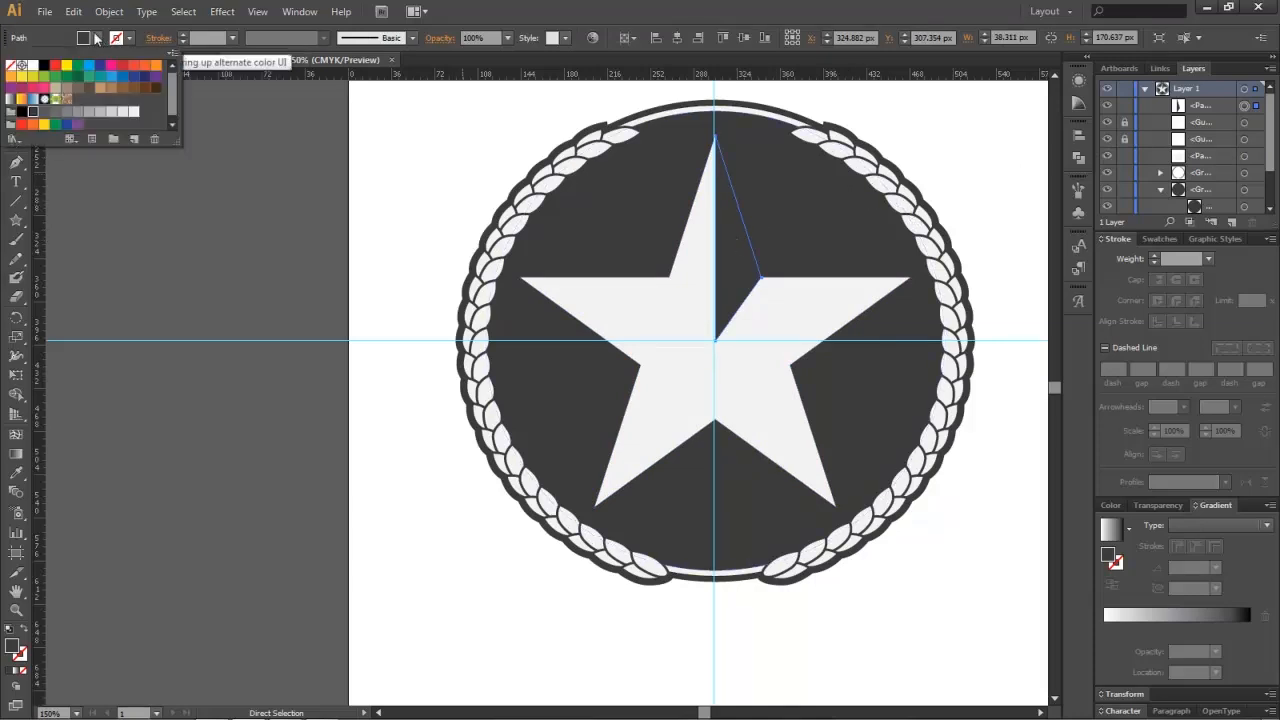
{"action": "left_click", "coordinate": [123, 116]}
{"action": "left_click", "coordinate": [112, 117]}
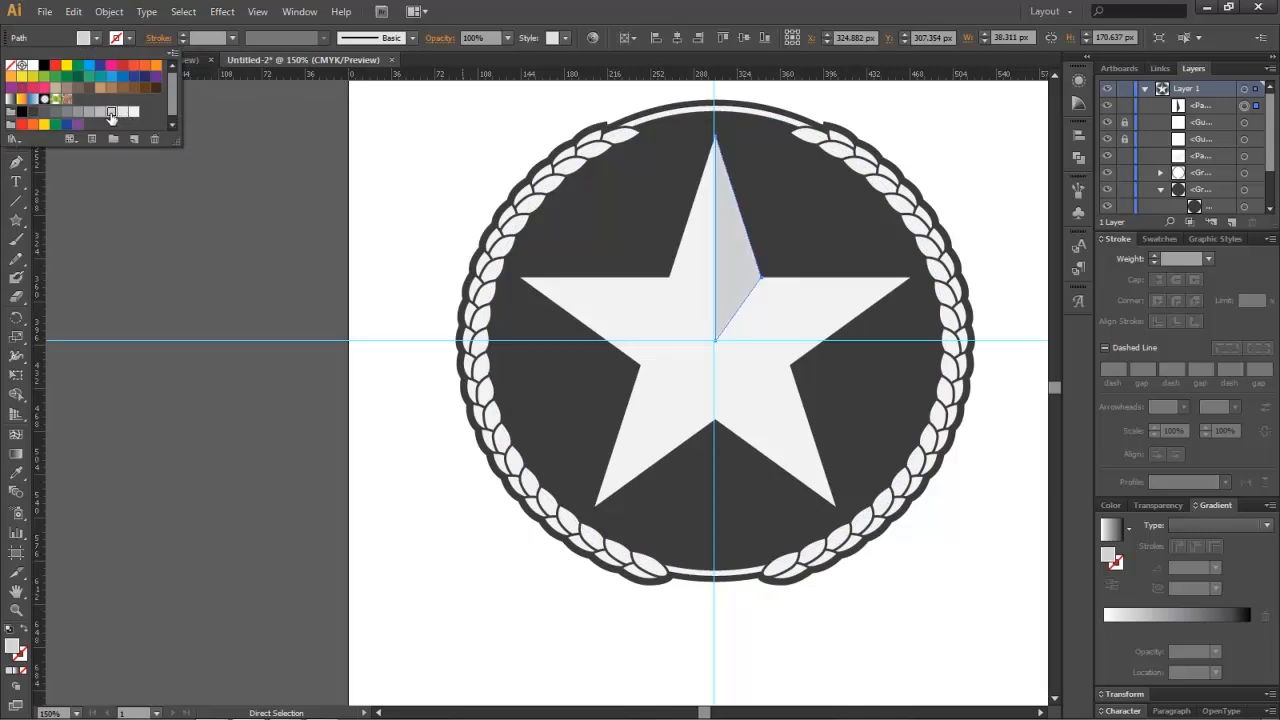
{"action": "key", "text": "Escape"}
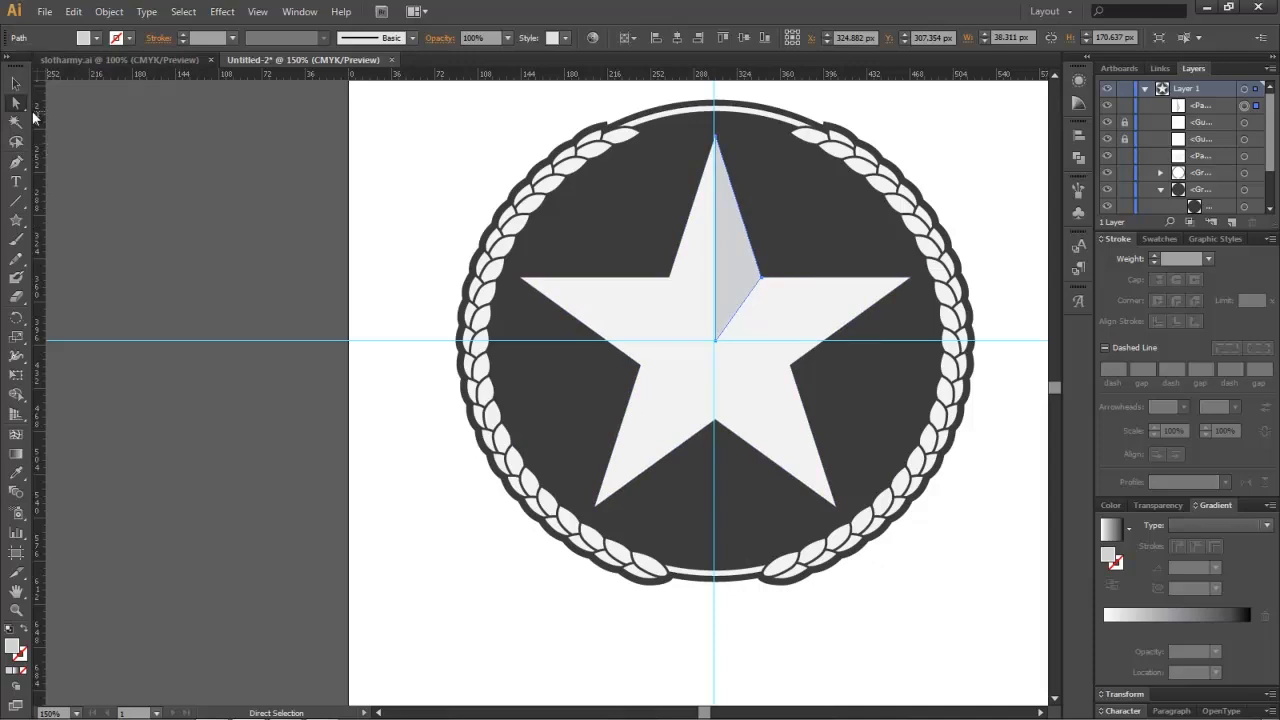
Step: Draw a closed facet on the star's right arm joining its tip, the star's centre and the inner corner below the arm
{"action": "left_click", "coordinate": [16, 162]}
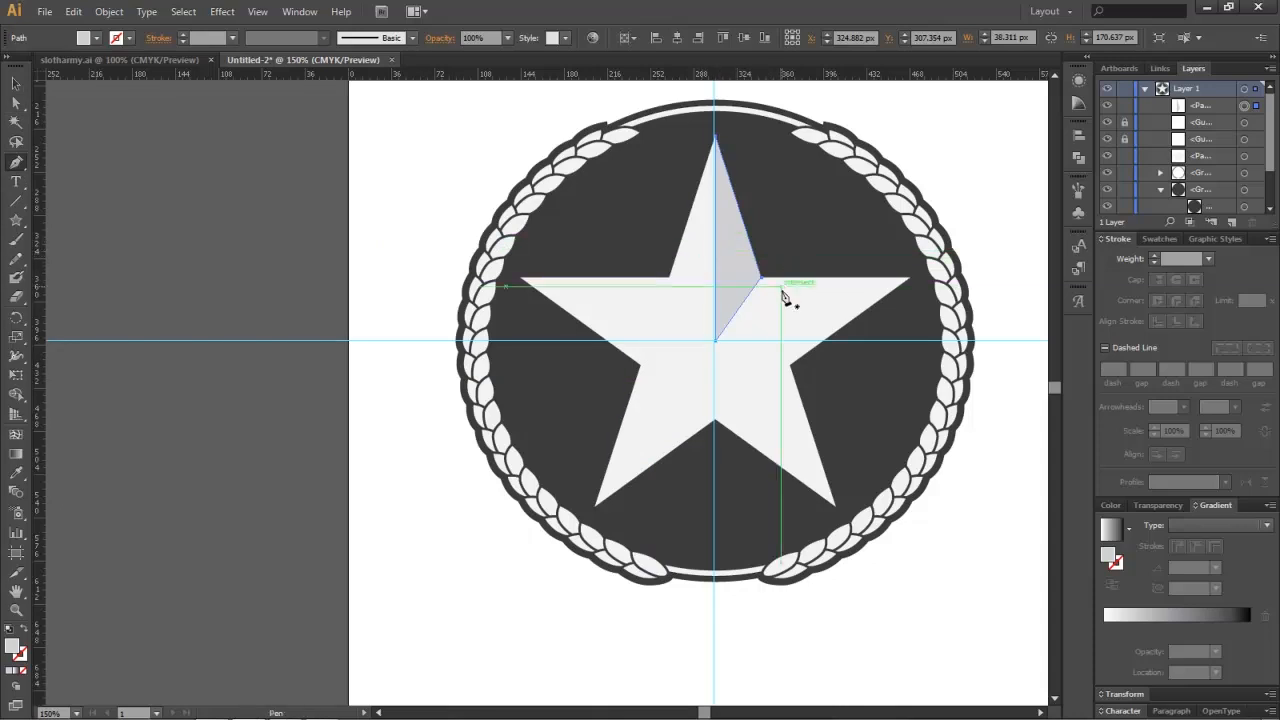
{"action": "left_click", "coordinate": [715, 343]}
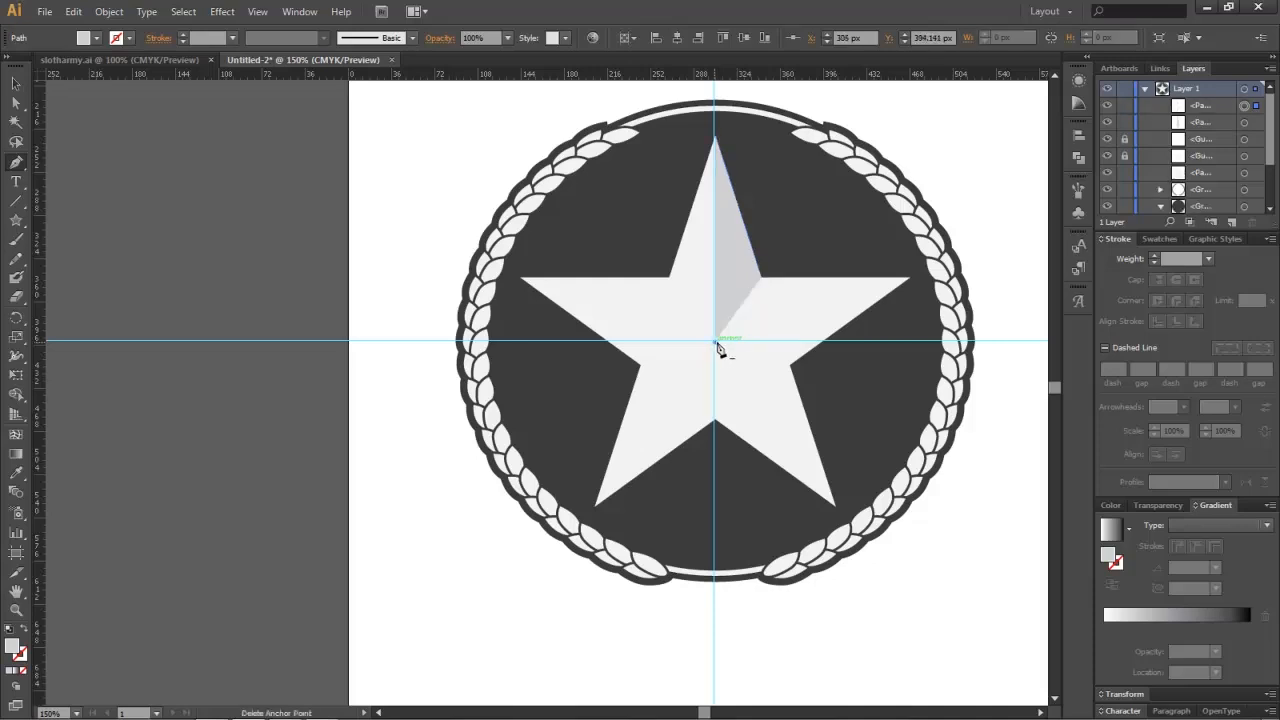
{"action": "key", "text": "ctrl+z"}
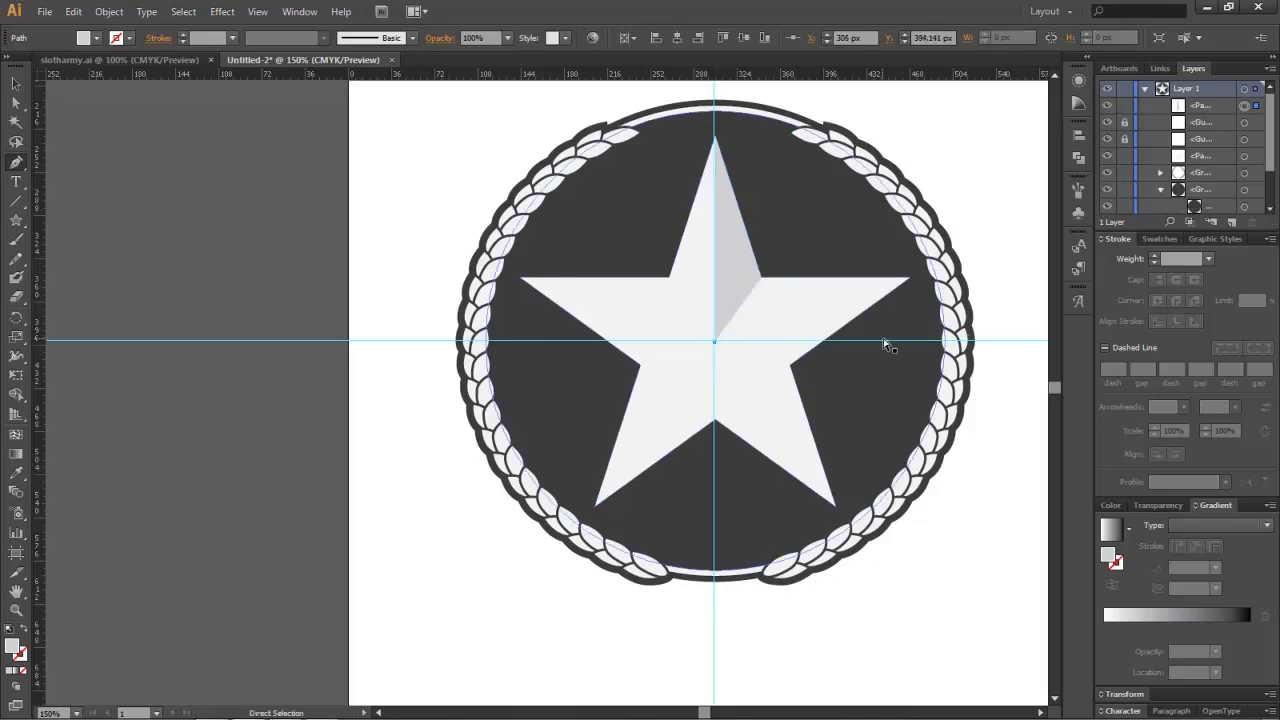
{"action": "left_click", "coordinate": [911, 282]}
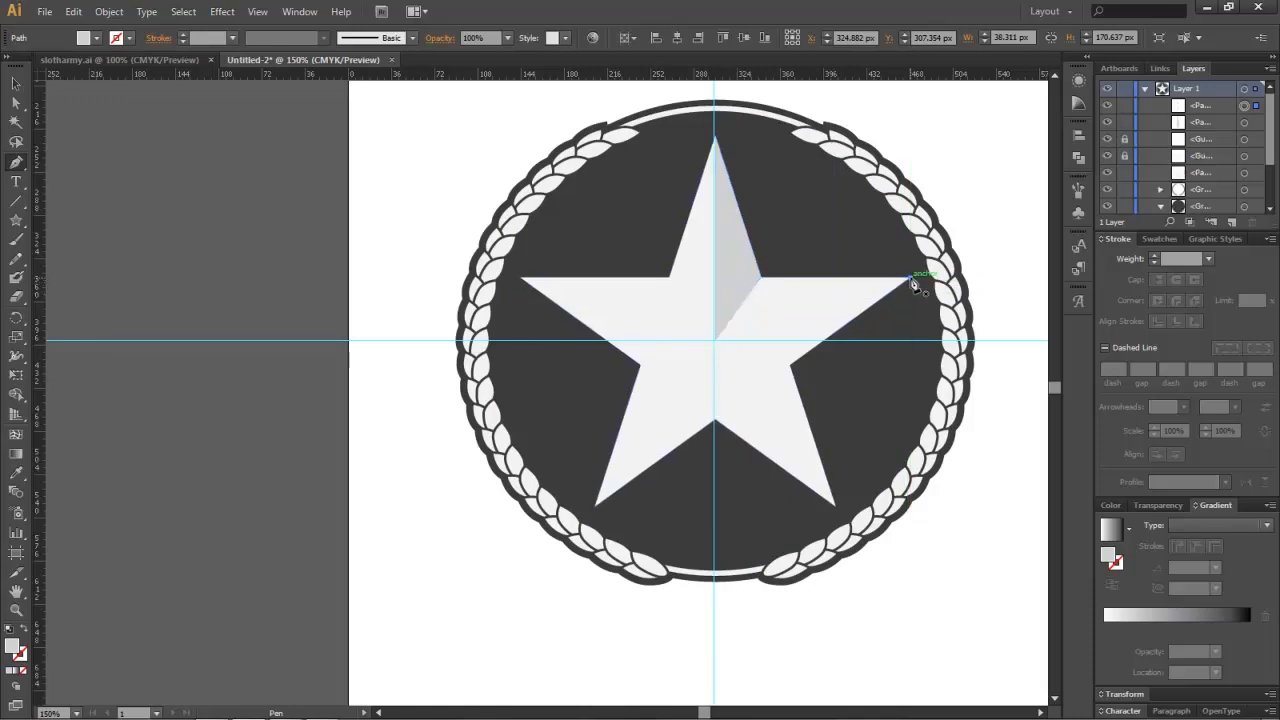
{"action": "left_click", "coordinate": [715, 341]}
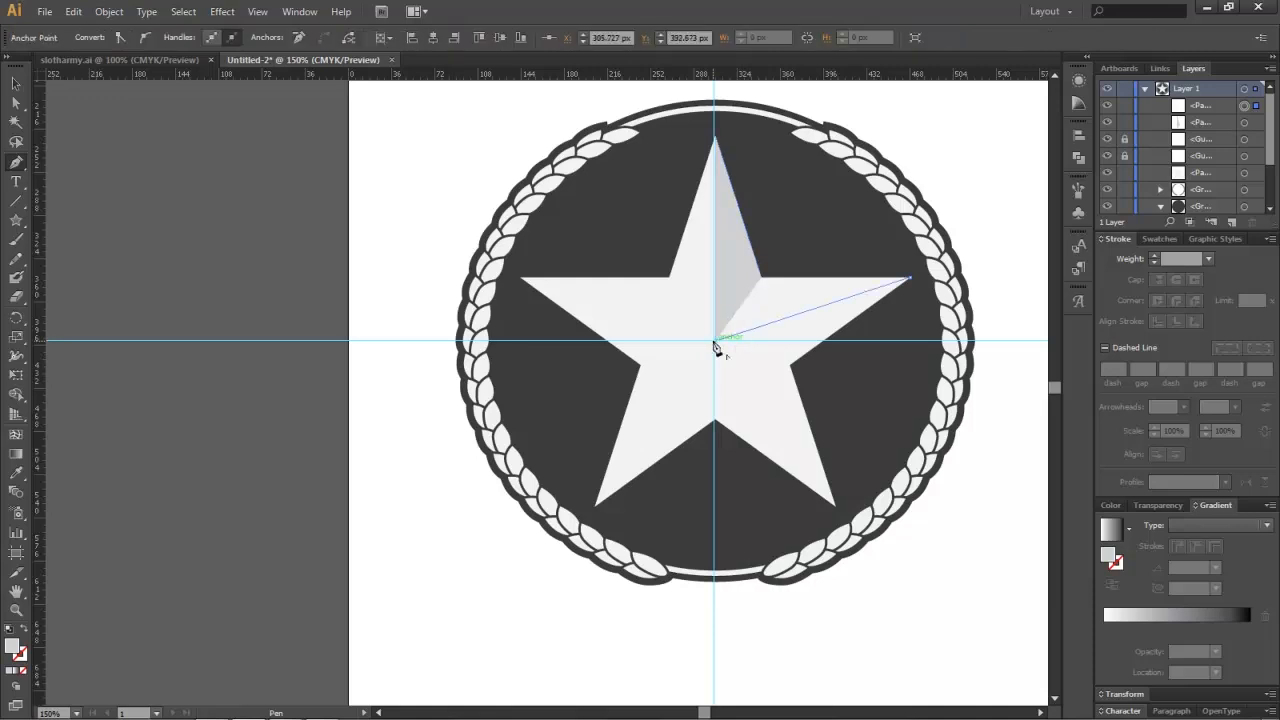
{"action": "left_click", "coordinate": [791, 366]}
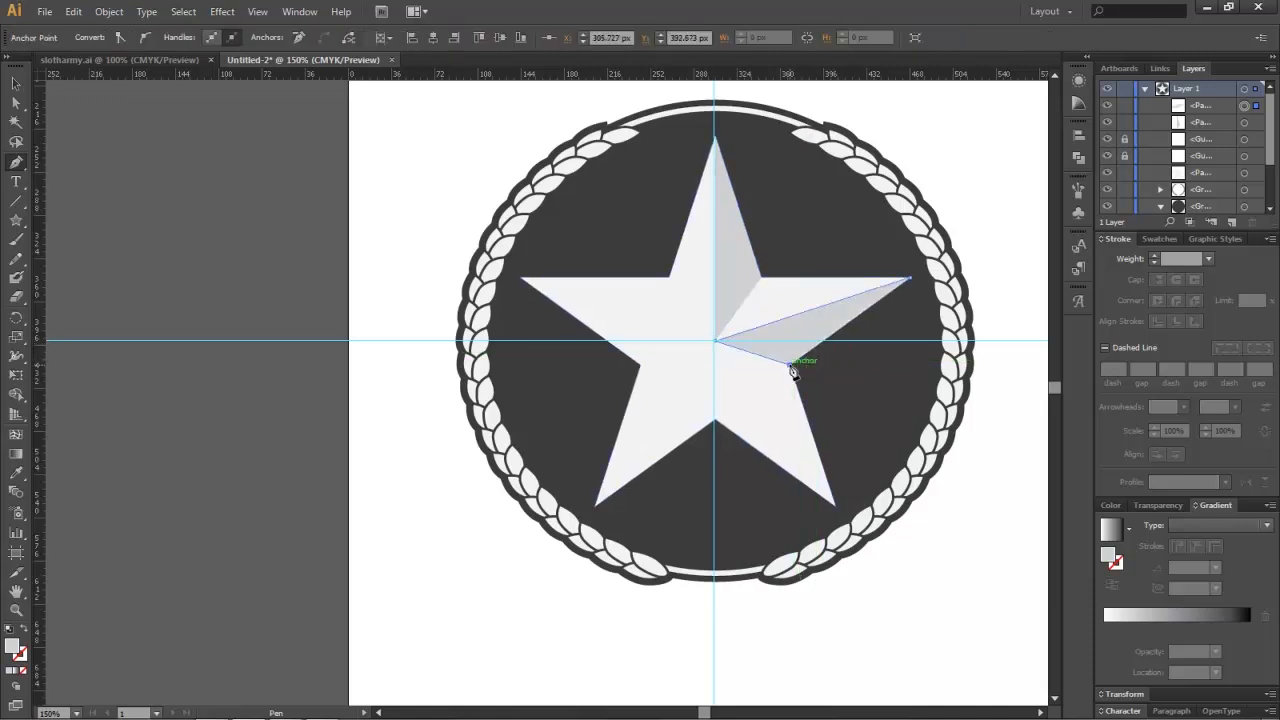
{"action": "left_click", "coordinate": [911, 281]}
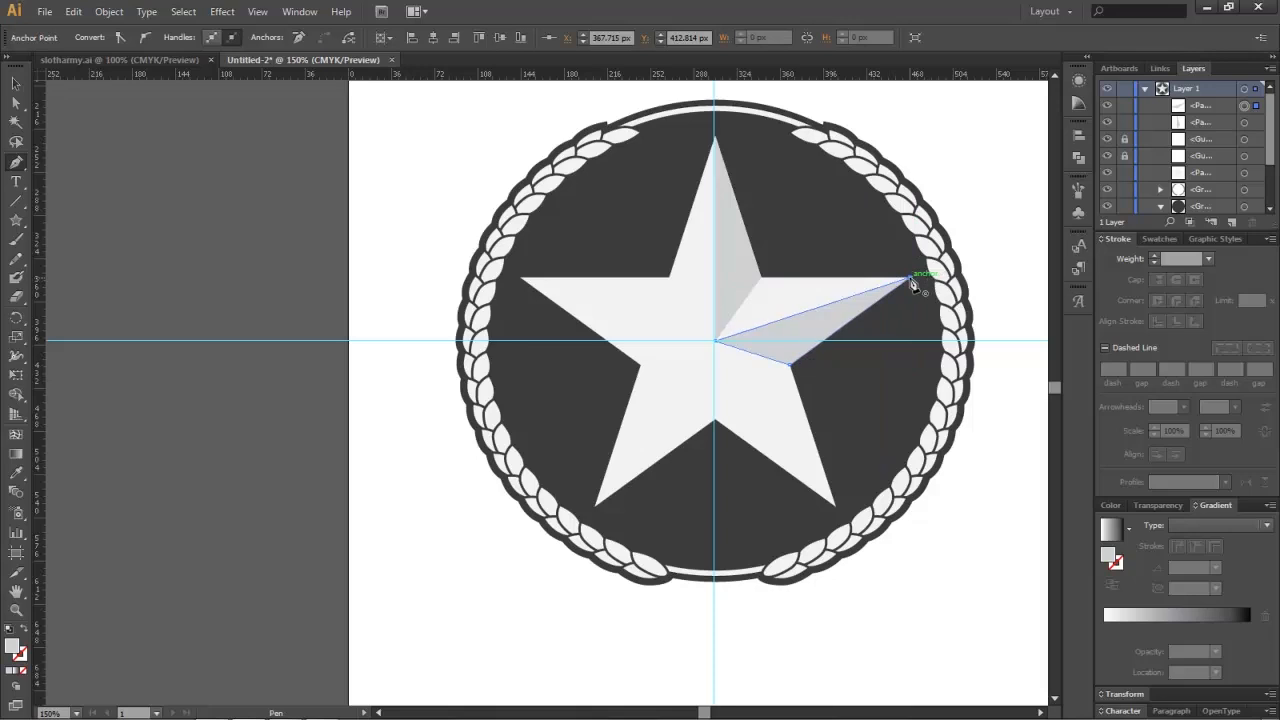
Step: Draw a closed facet on the lower-right arm joining its tip, the star's centre and the bottom inner corner
{"action": "left_click", "coordinate": [838, 511]}
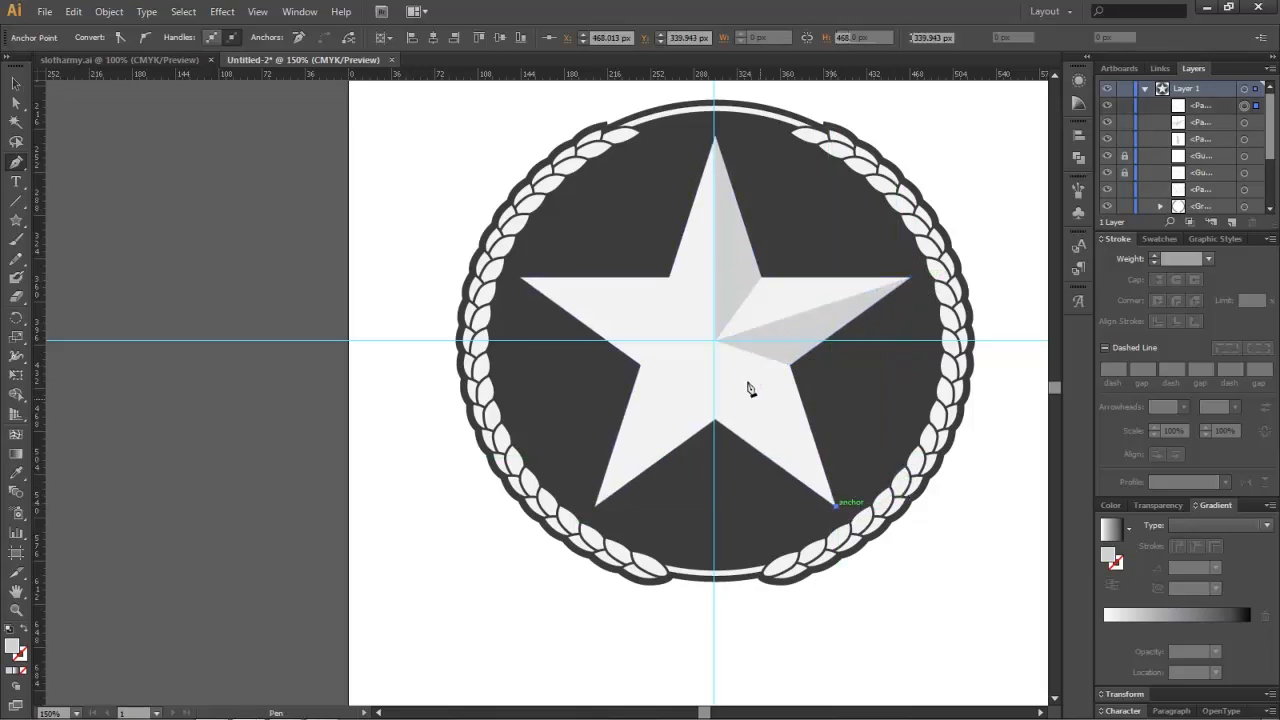
{"action": "left_click", "coordinate": [715, 342]}
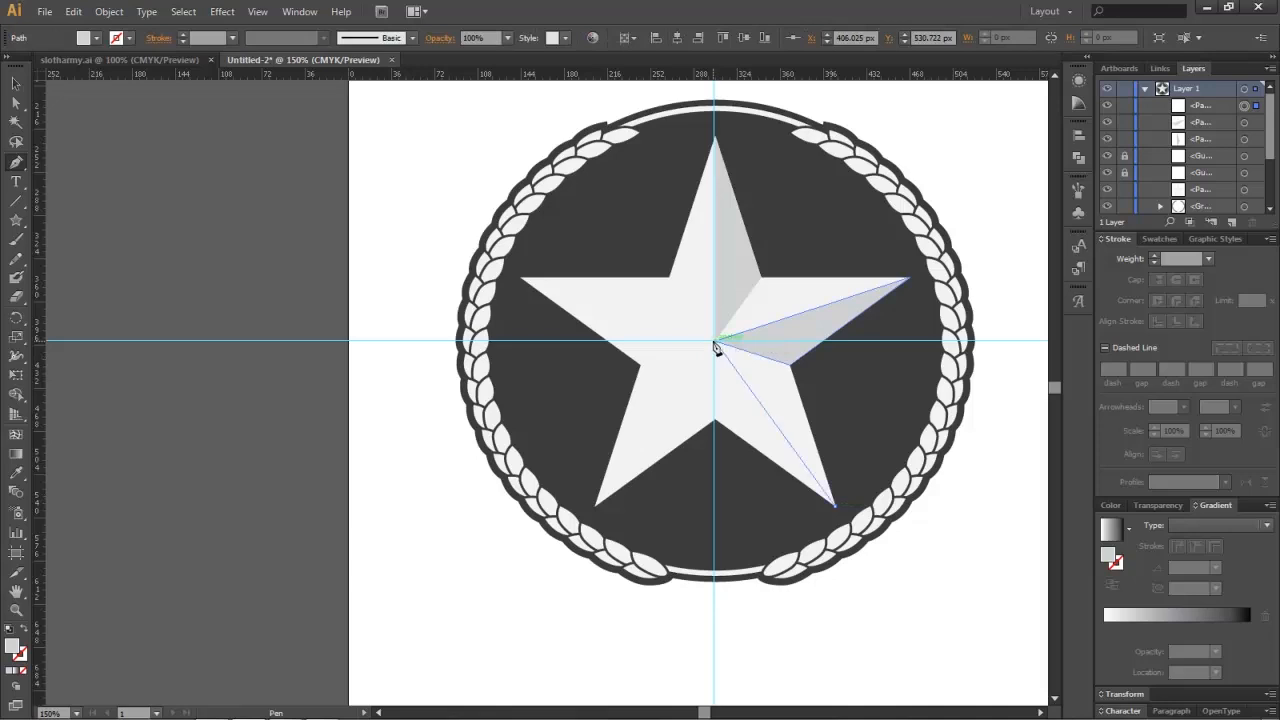
{"action": "left_click", "coordinate": [716, 422]}
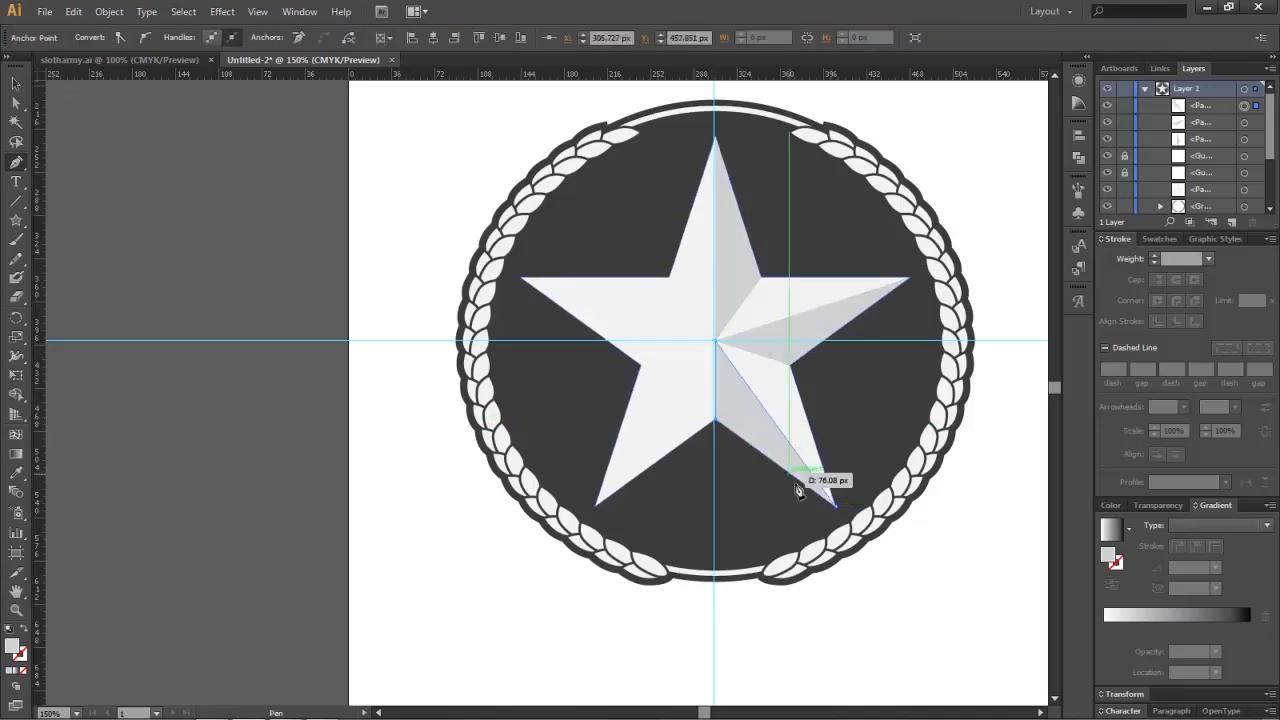
{"action": "left_click", "coordinate": [838, 511]}
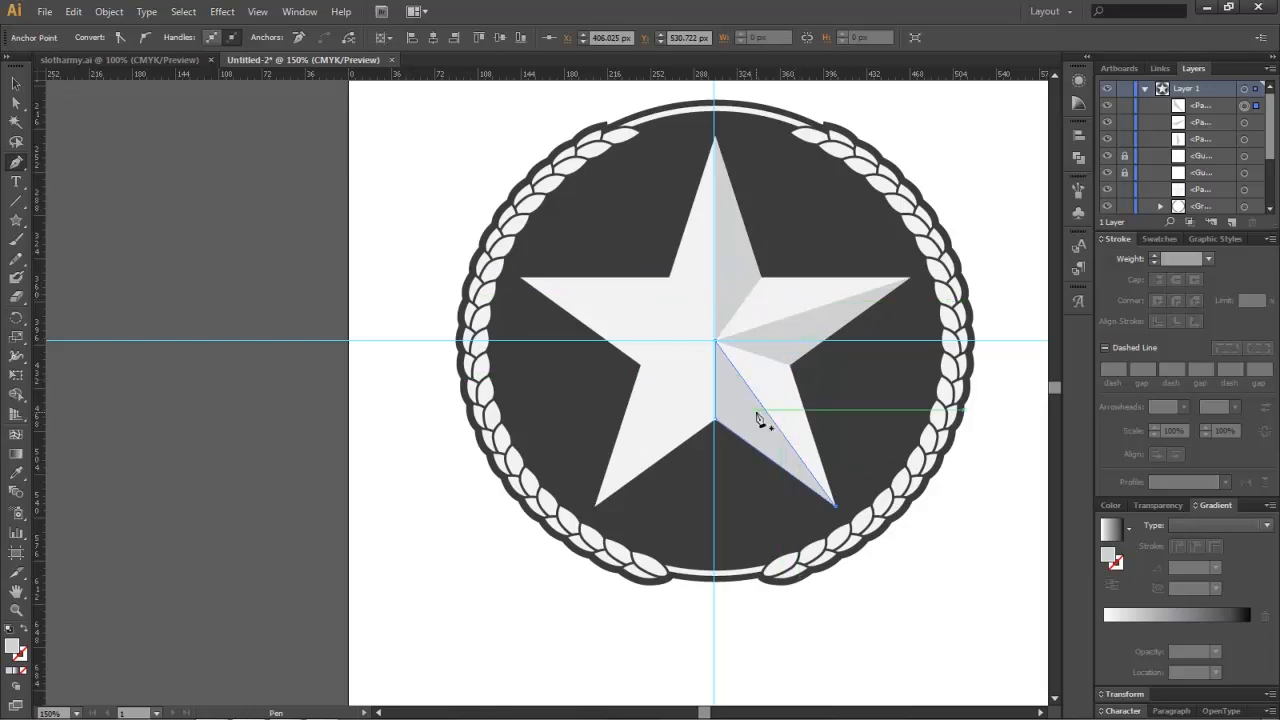
Step: Draw a closed facet on the lower-left arm joining its tip, the star's centre and the lower-left inner corner
{"action": "left_click", "coordinate": [600, 503]}
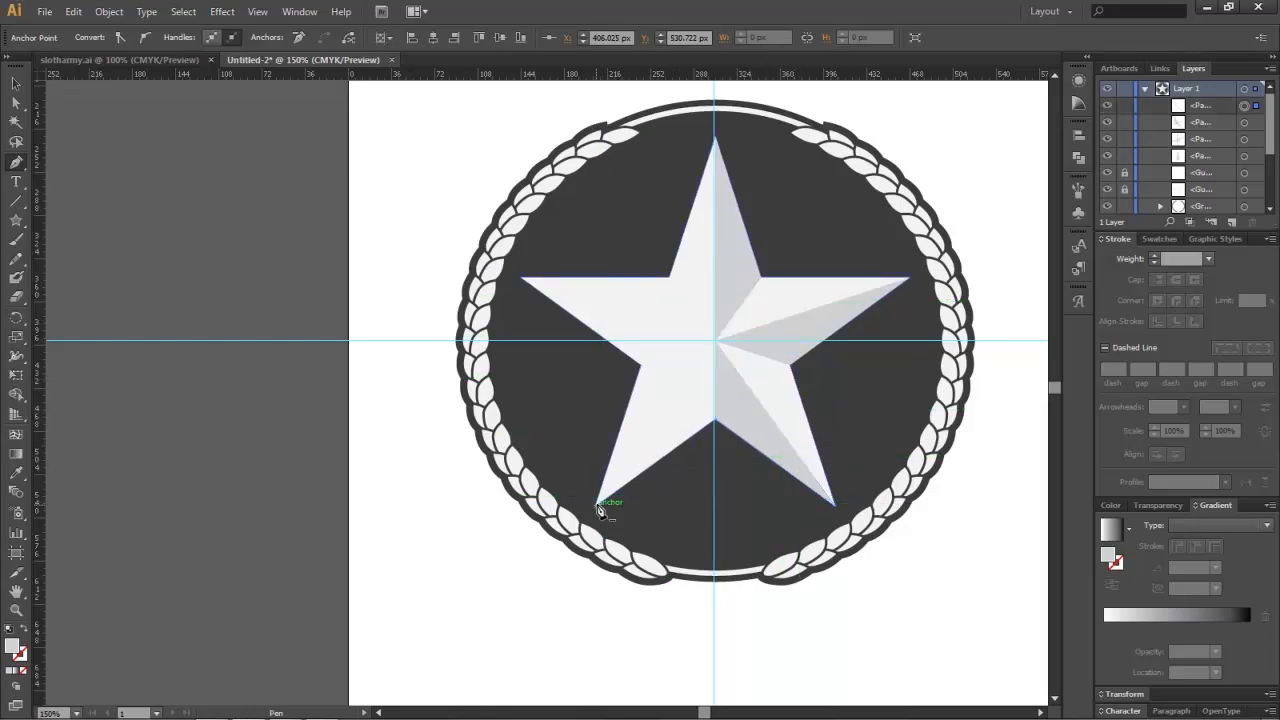
{"action": "left_click", "coordinate": [715, 343]}
{"action": "left_click", "coordinate": [641, 366]}
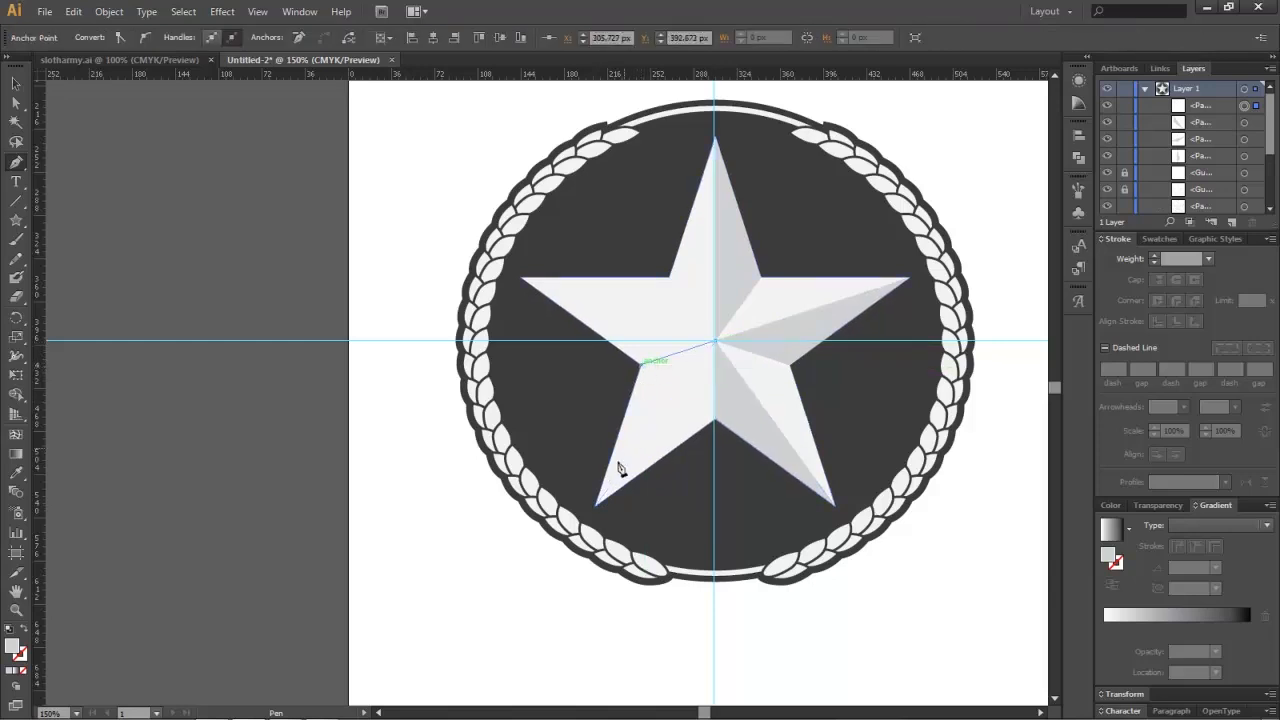
{"action": "left_click", "coordinate": [598, 503]}
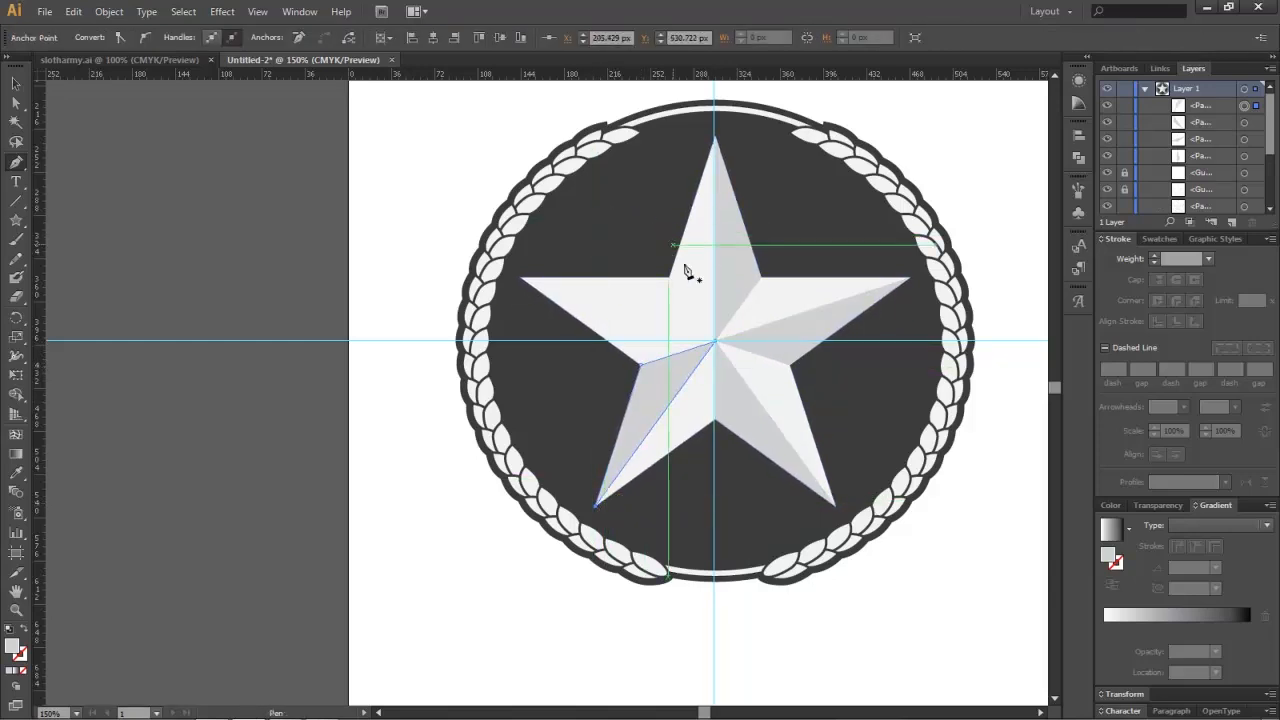
Step: Draw a closed facet on the star's left arm joining its tip, the star's centre and the inner corner above the arm
{"action": "left_click", "coordinate": [521, 280]}
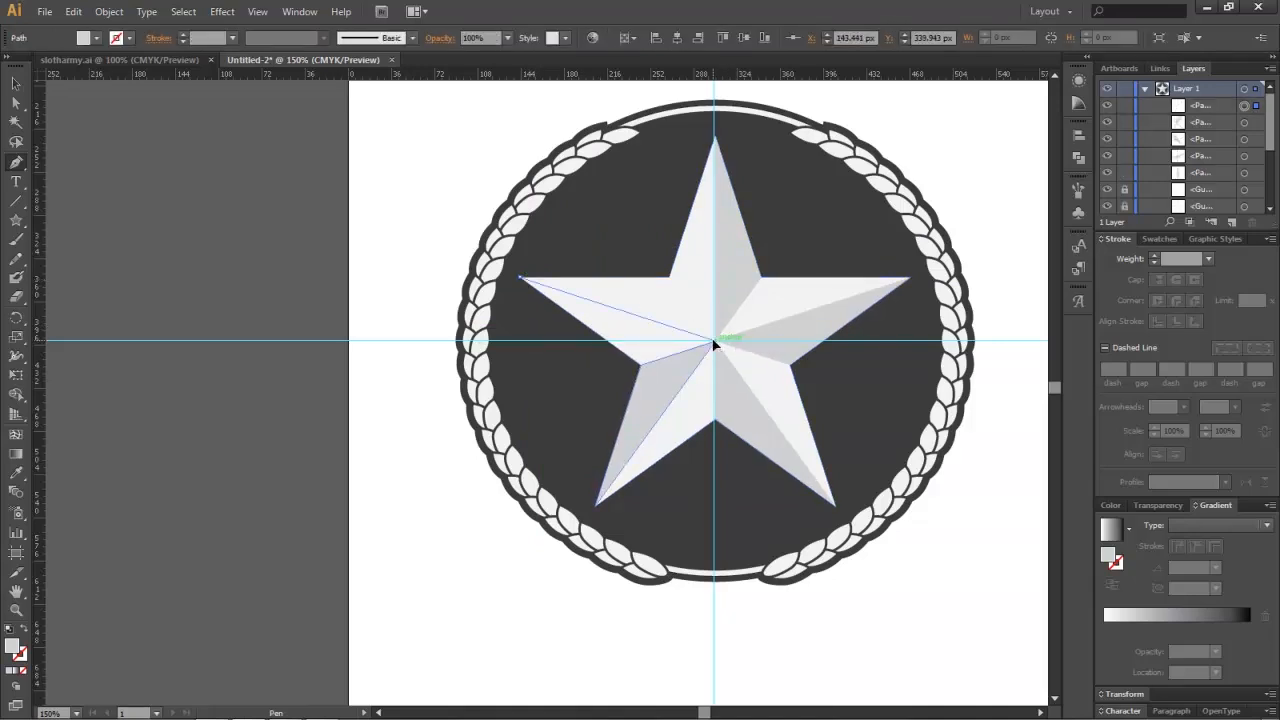
{"action": "left_click", "coordinate": [714, 343]}
{"action": "left_click", "coordinate": [671, 277]}
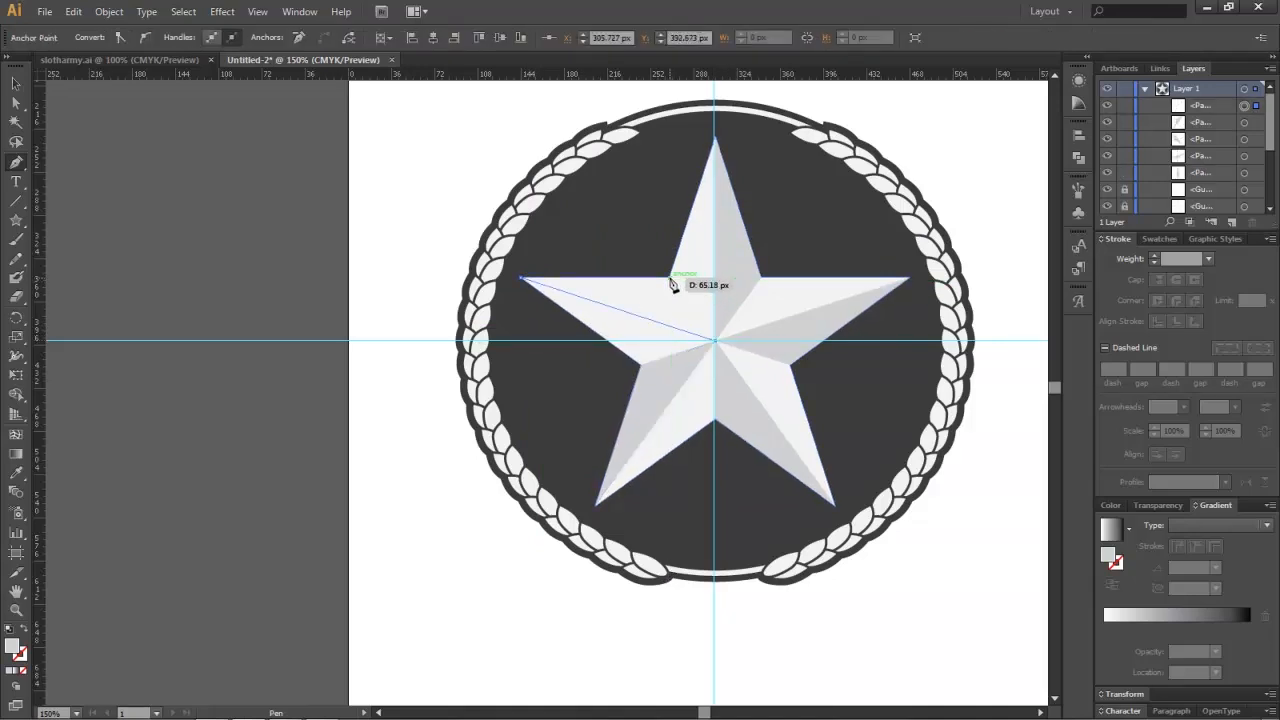
{"action": "left_click", "coordinate": [521, 280]}
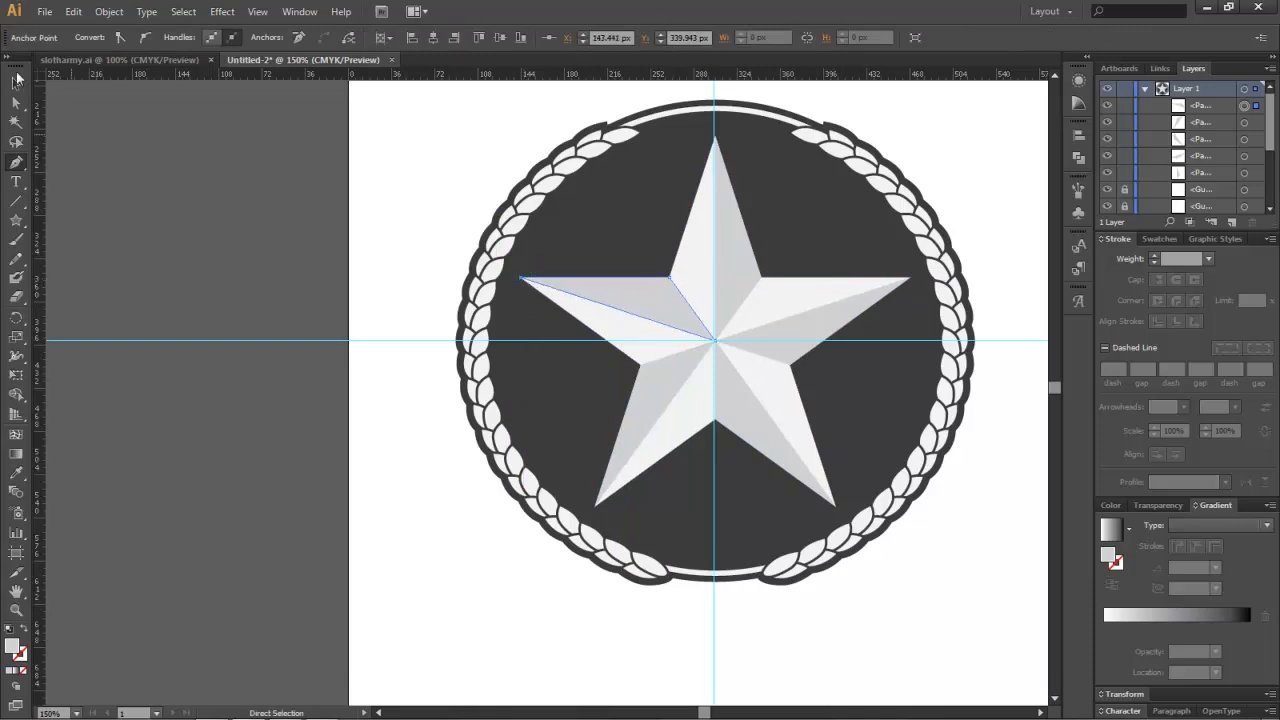
{"action": "left_click", "coordinate": [16, 80]}
{"action": "left_click", "coordinate": [165, 153]}
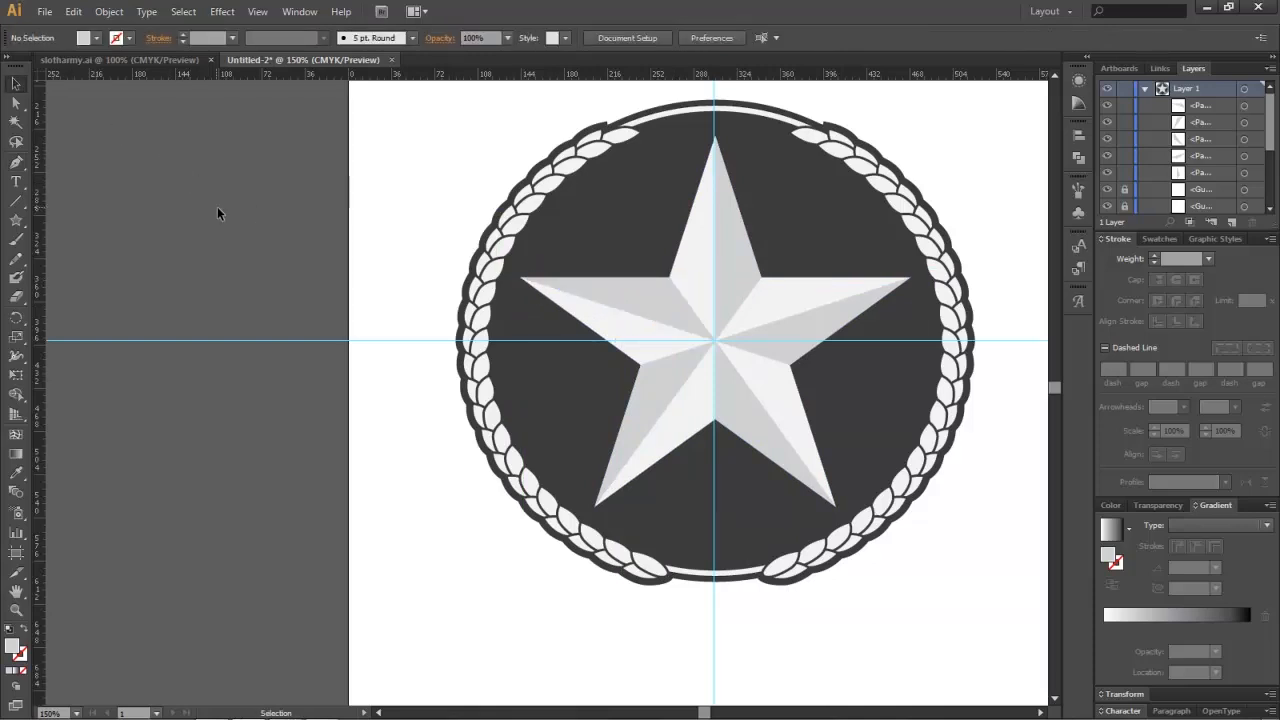
Step: Examine the finished badge with its banner in slotharmy.ai, and return to the Untitled-2 document
{"action": "scroll", "coordinate": [214, 245], "scroll_direction": "right", "scroll_amount": 2}
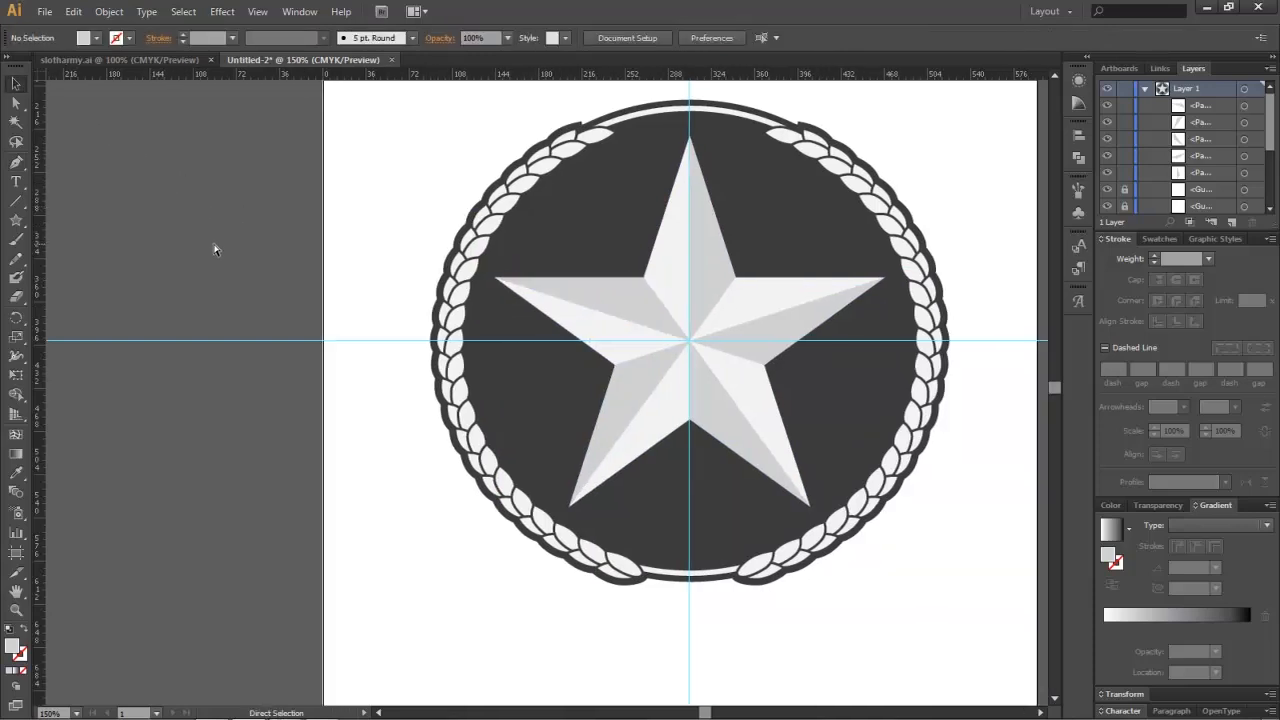
{"action": "scroll", "coordinate": [943, 394], "scroll_direction": "right", "scroll_amount": 2}
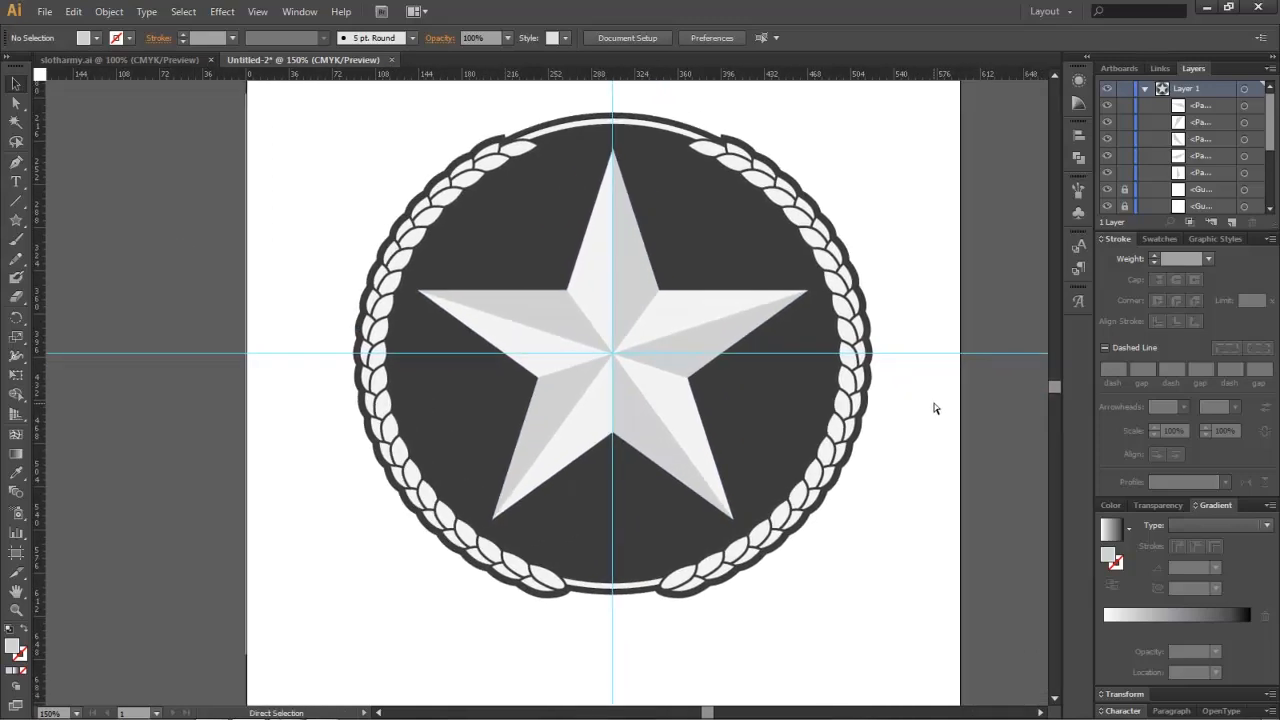
{"action": "scroll", "coordinate": [934, 409], "scroll_direction": "down", "scroll_amount": 2}
{"action": "scroll", "coordinate": [923, 385], "scroll_direction": "down", "scroll_amount": 2}
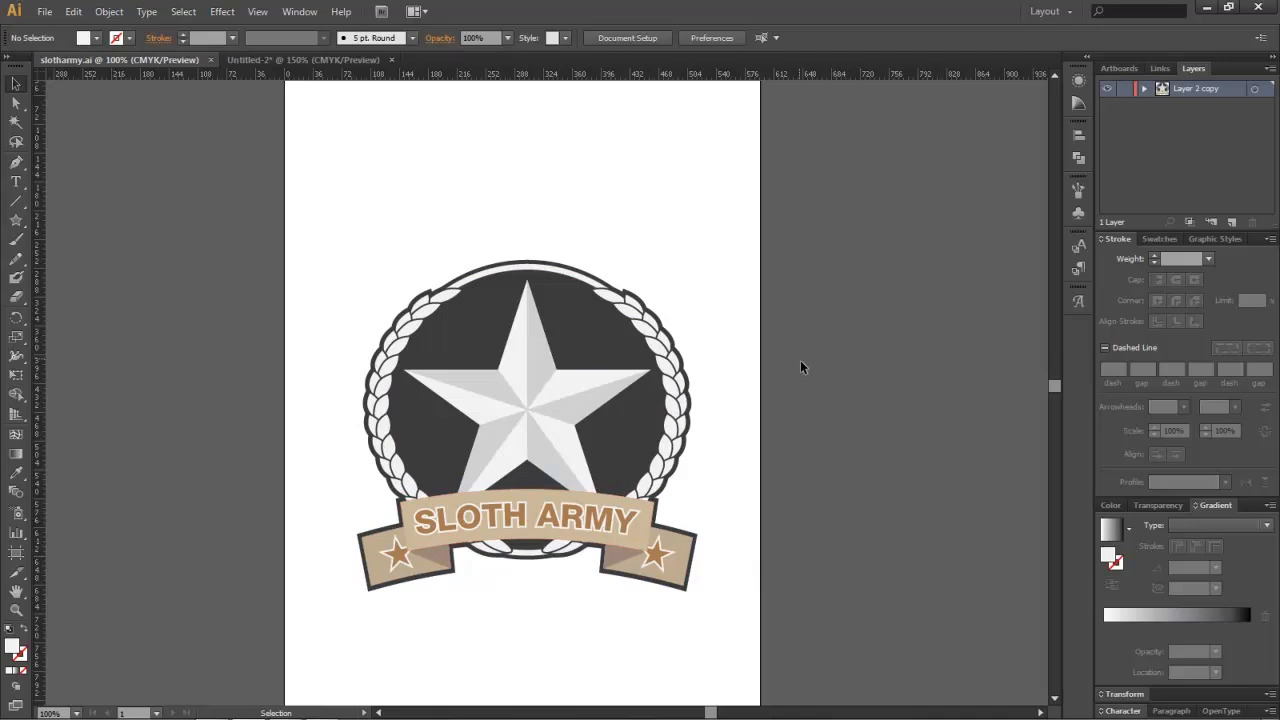
{"action": "left_click", "coordinate": [310, 60]}
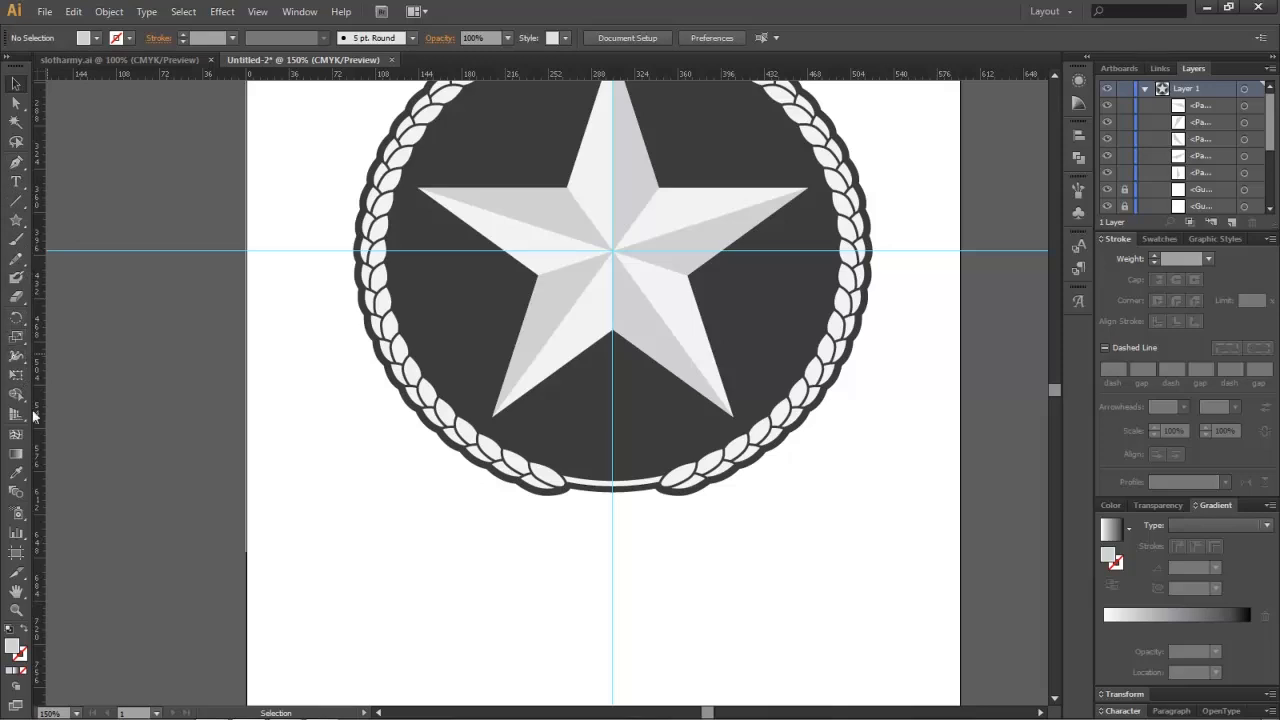
Step: Draw a wide rectangle about 339 by 56 px on the empty artboard below the laurel emblem
{"action": "left_click", "coordinate": [19, 220]}
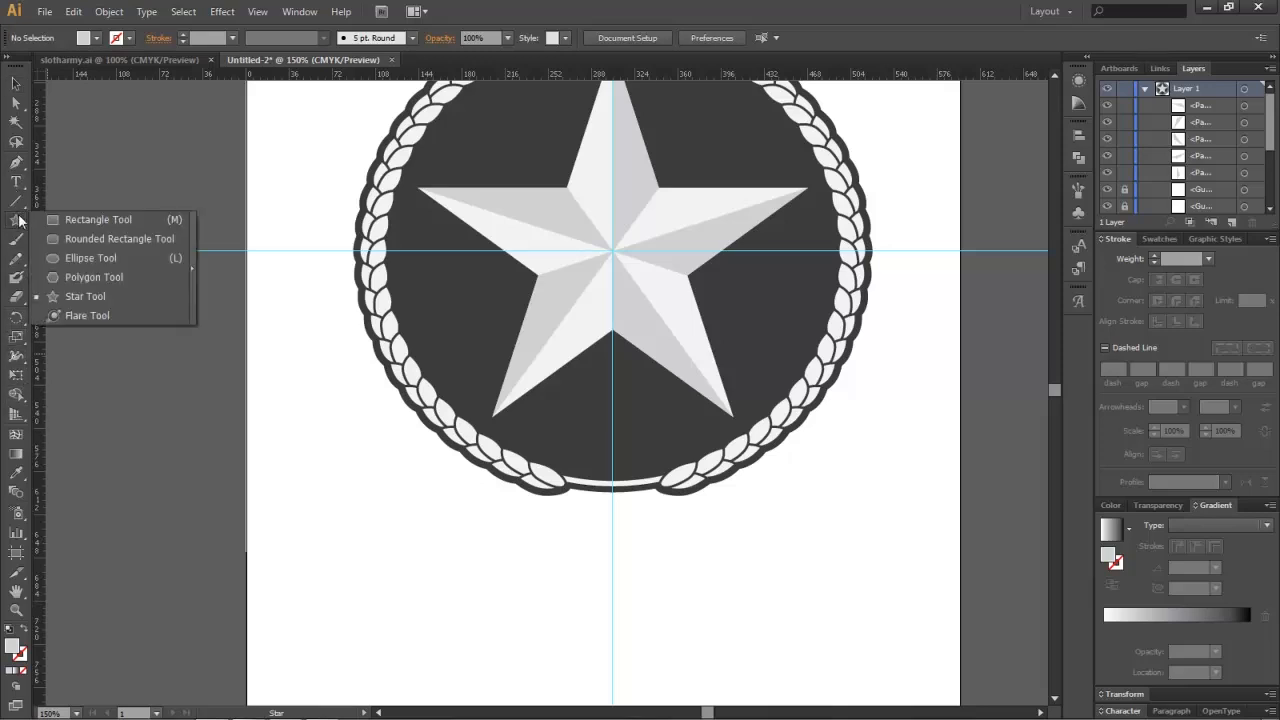
{"action": "left_click", "coordinate": [90, 219]}
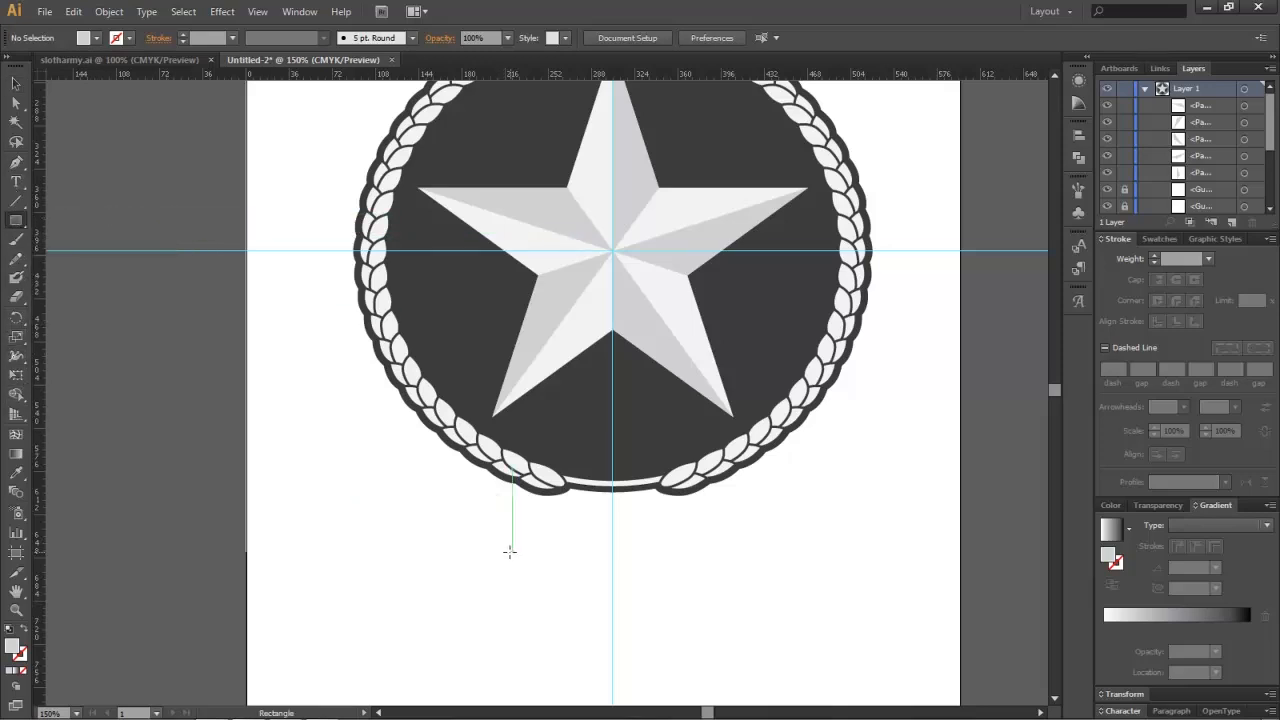
{"action": "scroll", "coordinate": [501, 558], "scroll_direction": "down", "scroll_amount": 4}
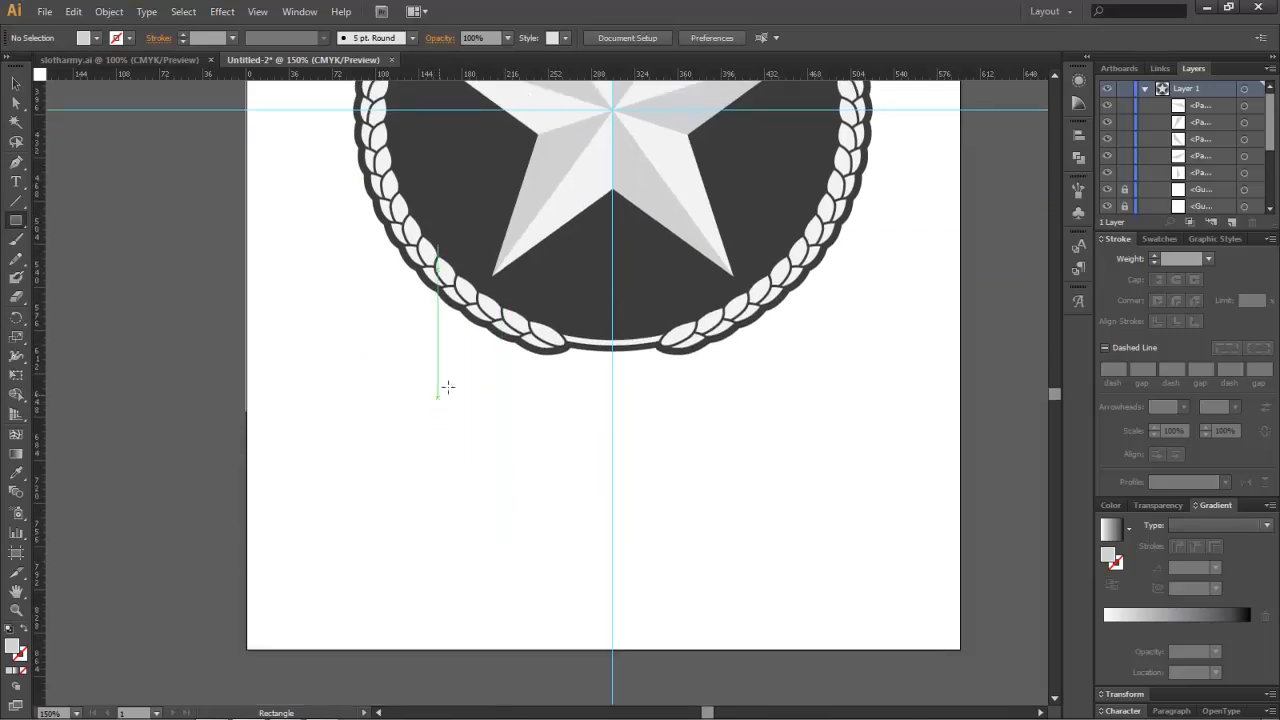
{"action": "left_click_drag", "start_coordinate": [436, 452], "coordinate": [845, 518]}
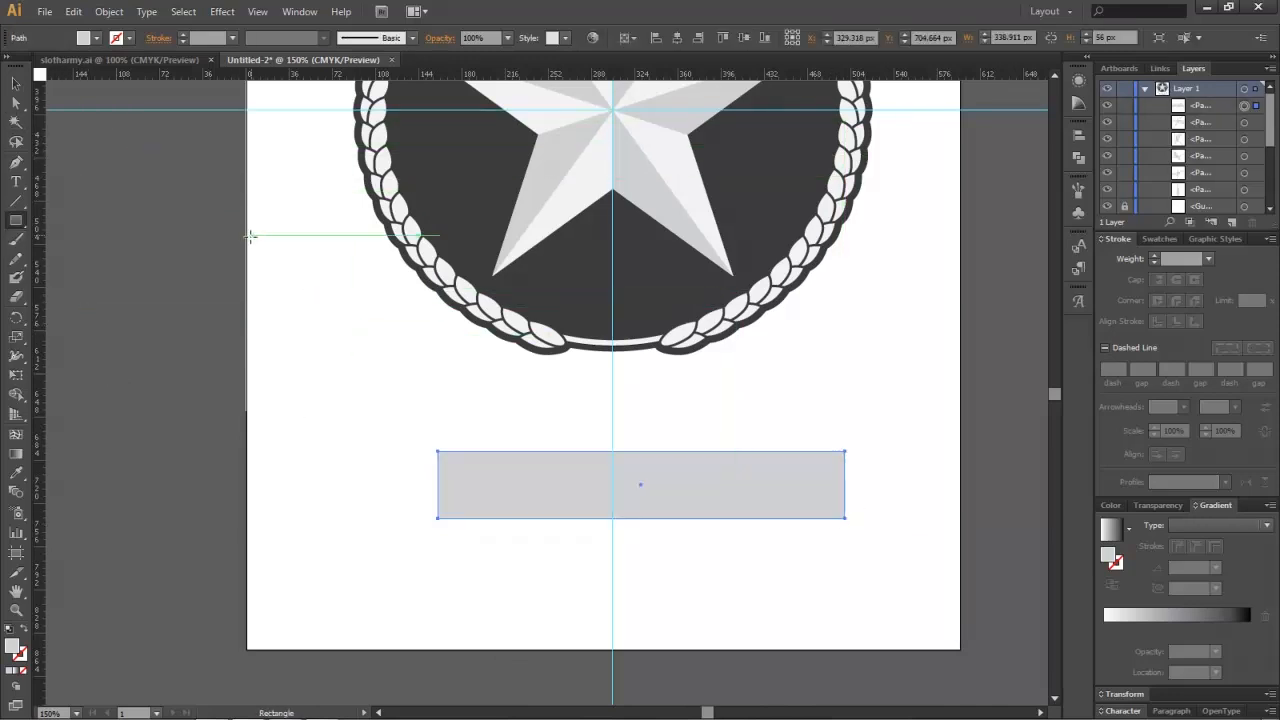
Step: Fill the wide rectangle with the next lighter grey swatch
{"action": "left_click", "coordinate": [98, 38]}
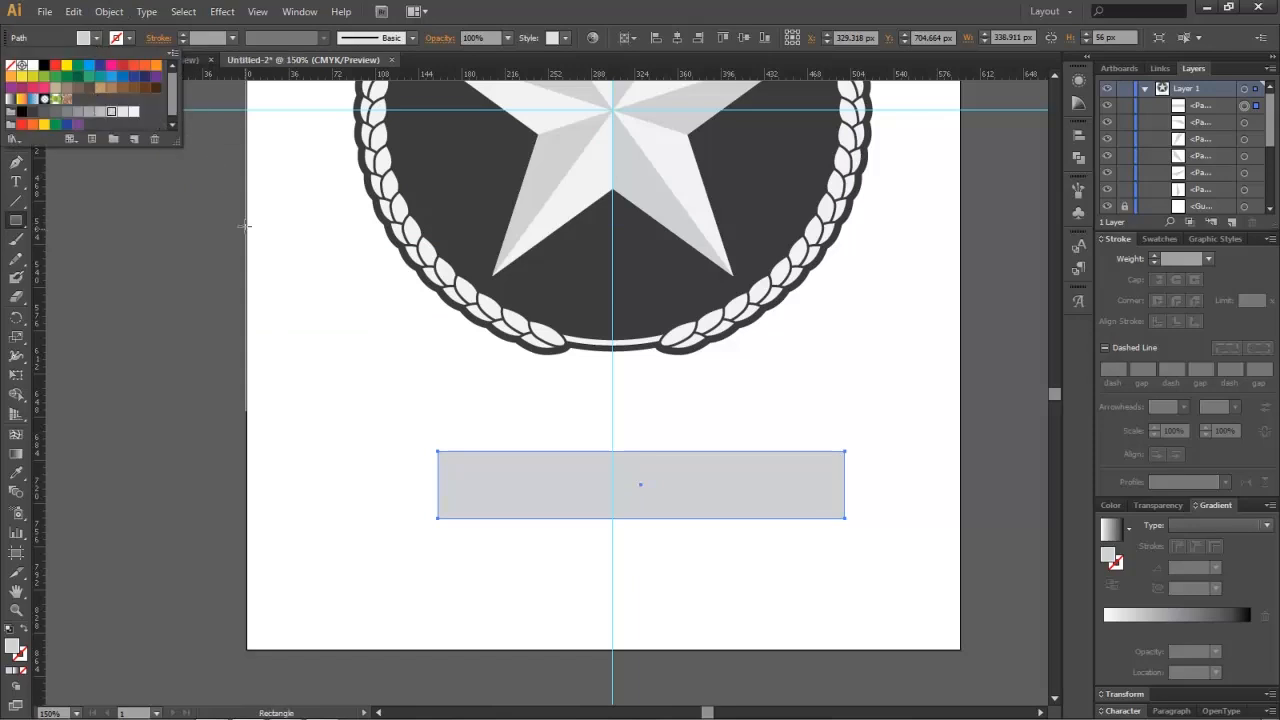
{"action": "left_click", "coordinate": [121, 112]}
{"action": "left_click", "coordinate": [121, 112]}
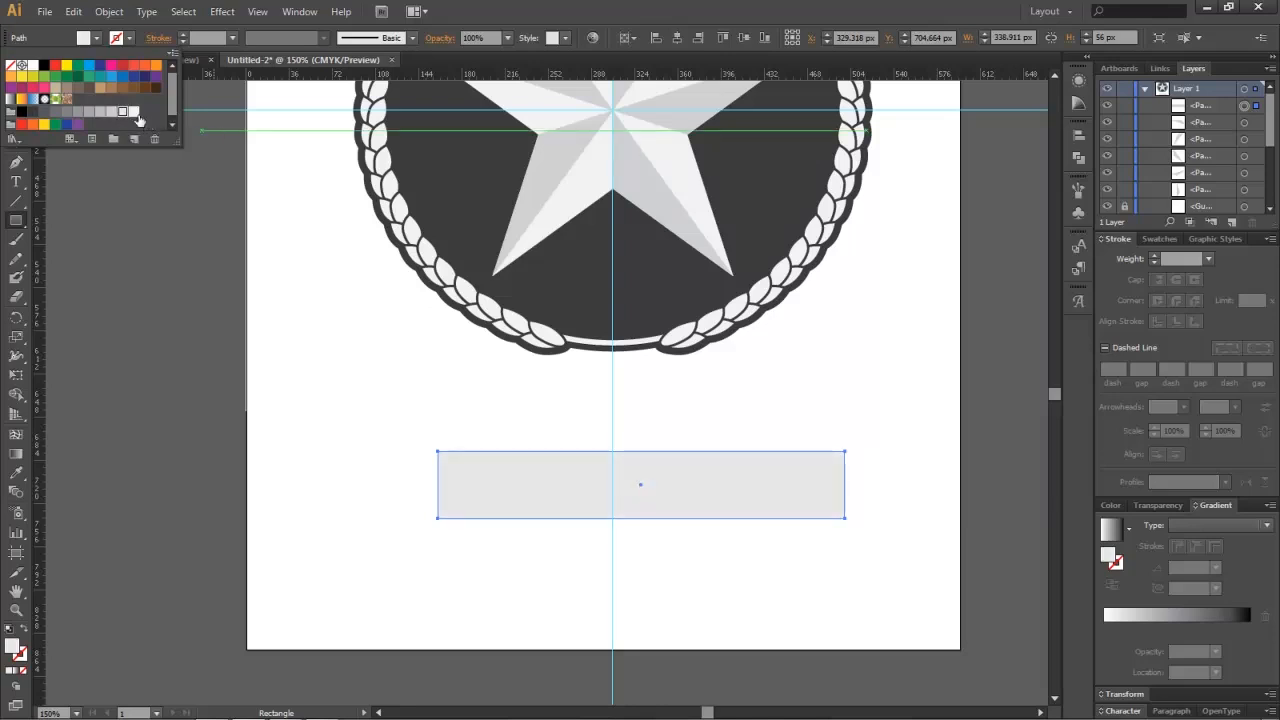
{"action": "left_click", "coordinate": [650, 4]}
{"action": "scroll", "coordinate": [684, 578], "scroll_direction": "up", "scroll_amount": 5}
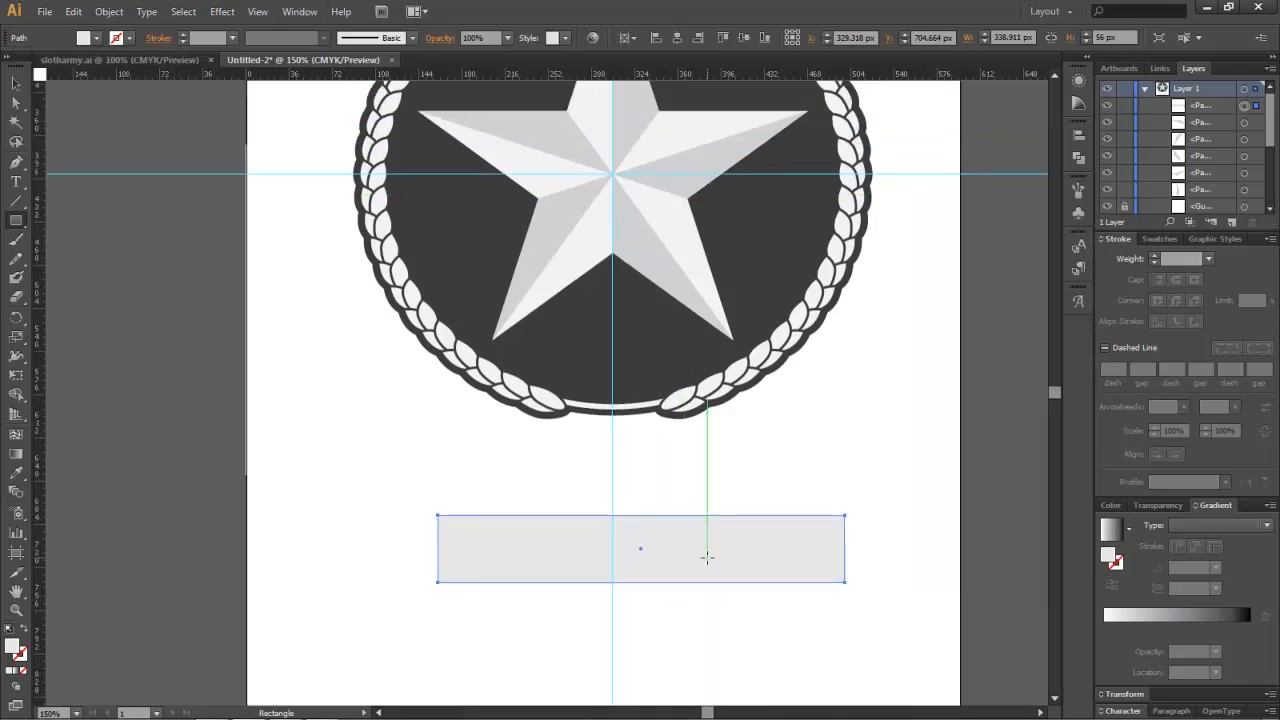
{"action": "scroll", "coordinate": [873, 588], "scroll_direction": "down", "scroll_amount": 1}
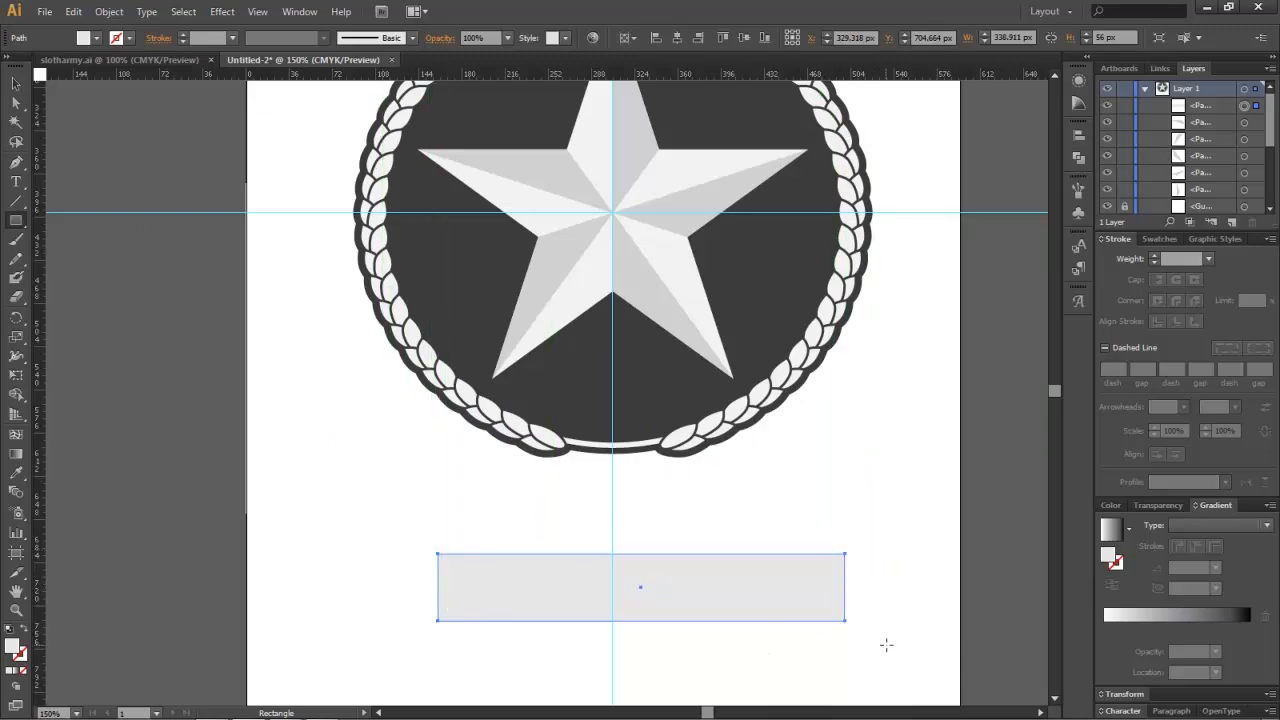
Step: Move the wide rectangle horizontally so its centre sits on the vertical guide
{"action": "left_click", "coordinate": [16, 84]}
{"action": "left_click", "coordinate": [16, 222]}
{"action": "scroll", "coordinate": [815, 520], "scroll_direction": "down", "scroll_amount": 1}
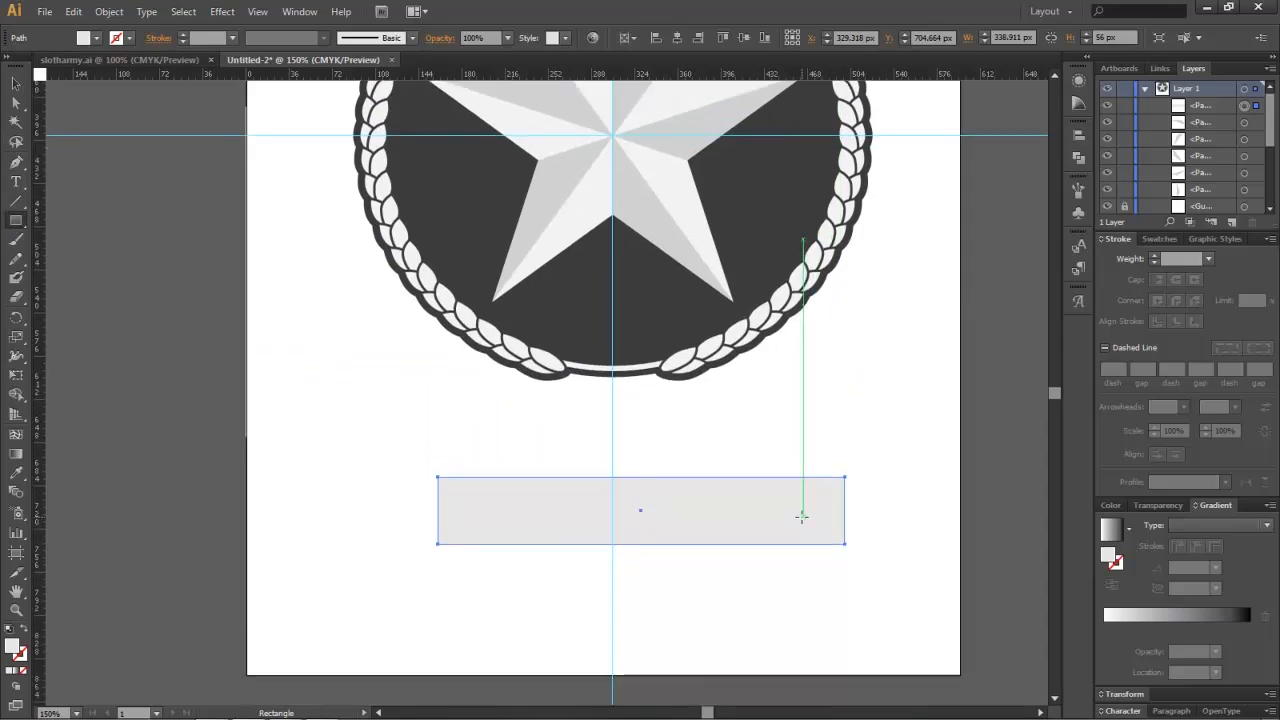
{"action": "scroll", "coordinate": [801, 516], "scroll_direction": "down", "scroll_amount": 1}
{"action": "left_click", "coordinate": [16, 84]}
{"action": "left_click_drag", "start_coordinate": [763, 466], "coordinate": [742, 477]}
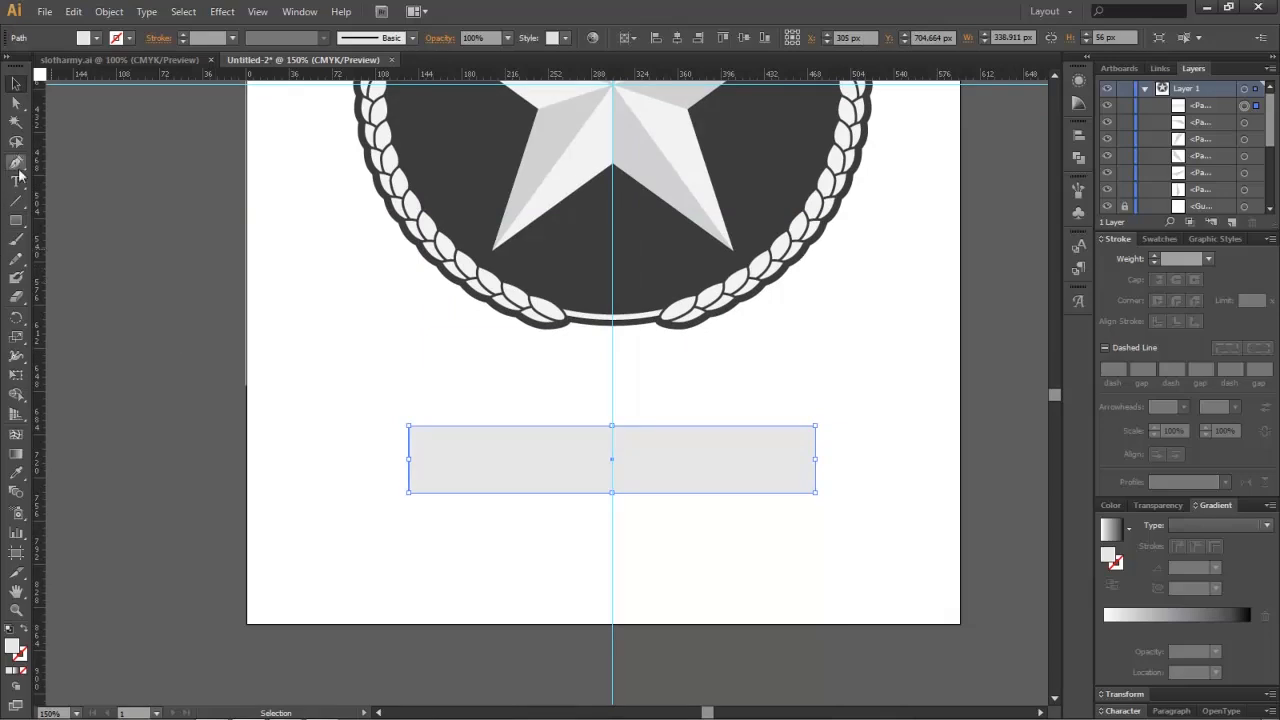
Step: Draw a small rectangle about 84 by 47 px overlapping the lower-right corner of the wide rectangle
{"action": "left_click", "coordinate": [17, 222]}
{"action": "left_click_drag", "start_coordinate": [745, 543], "coordinate": [845, 489]}
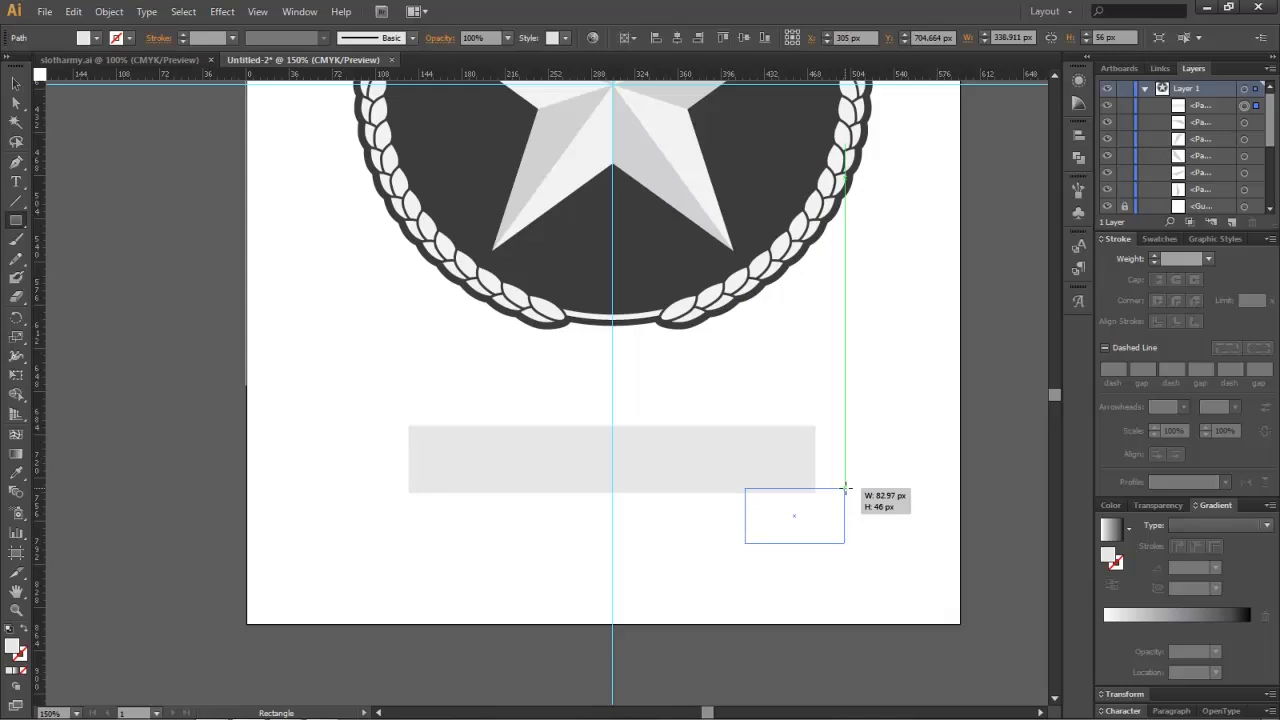
{"action": "left_click_drag", "start_coordinate": [845, 489], "coordinate": [848, 487]}
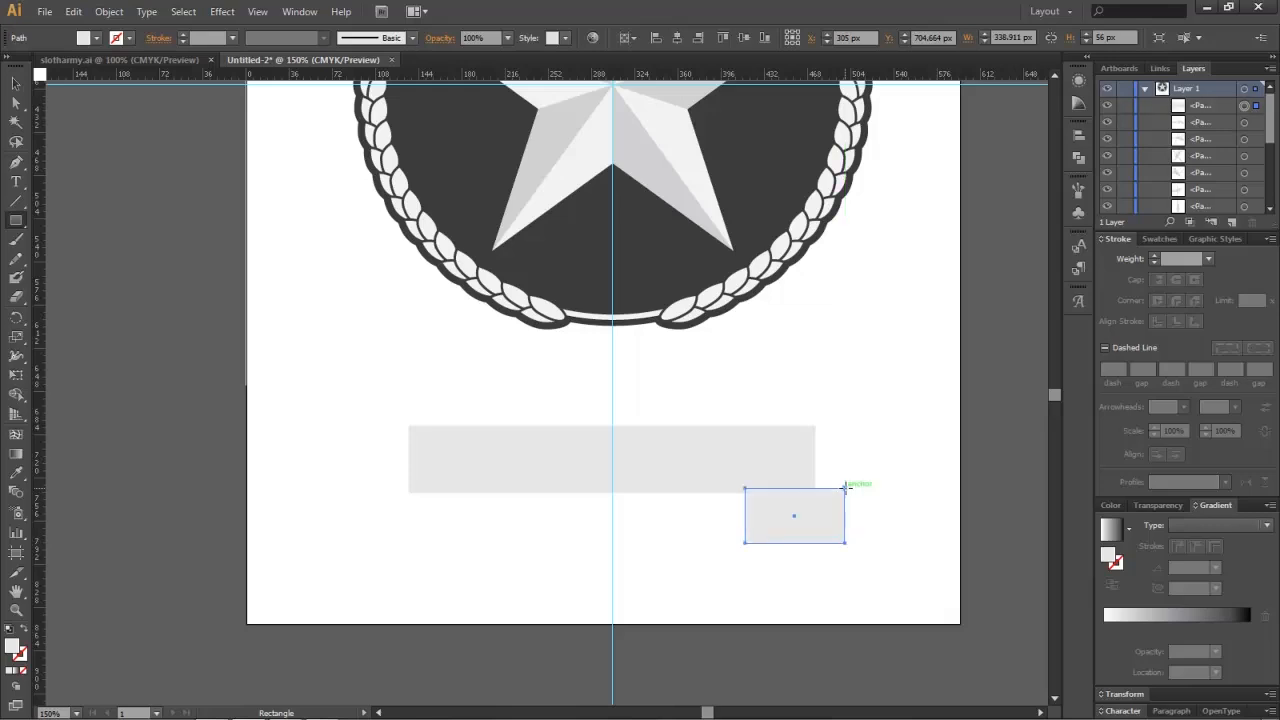
{"action": "key", "text": "ctrl+z"}
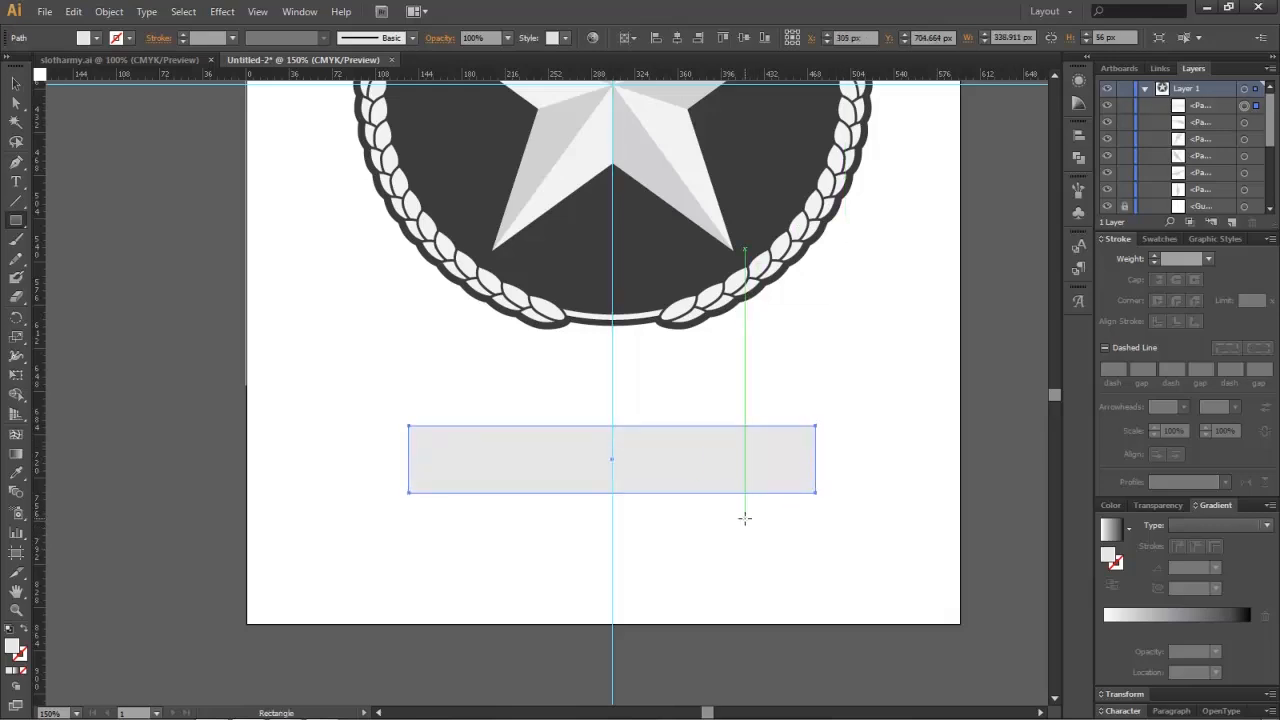
{"action": "left_click_drag", "start_coordinate": [745, 518], "coordinate": [846, 460]}
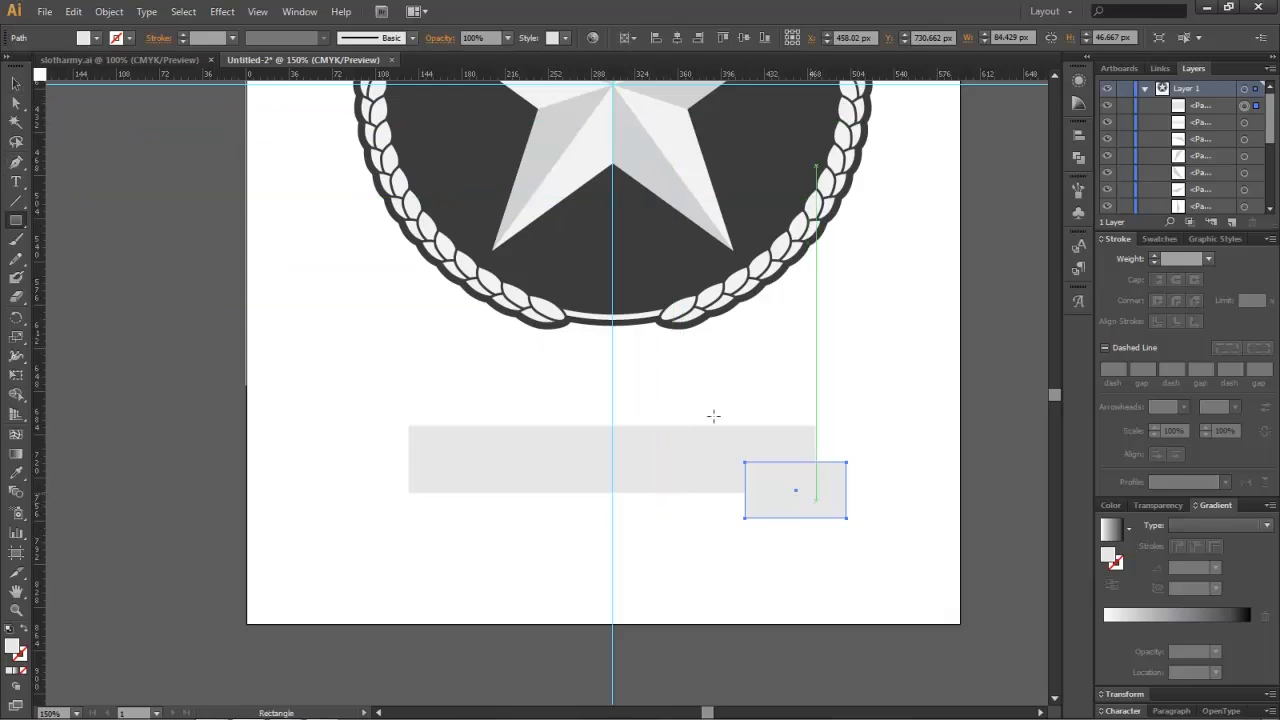
Step: Shift the small rectangle horizontally until its centre lines up with the wide rectangle's right edge
{"action": "left_click", "coordinate": [15, 83]}
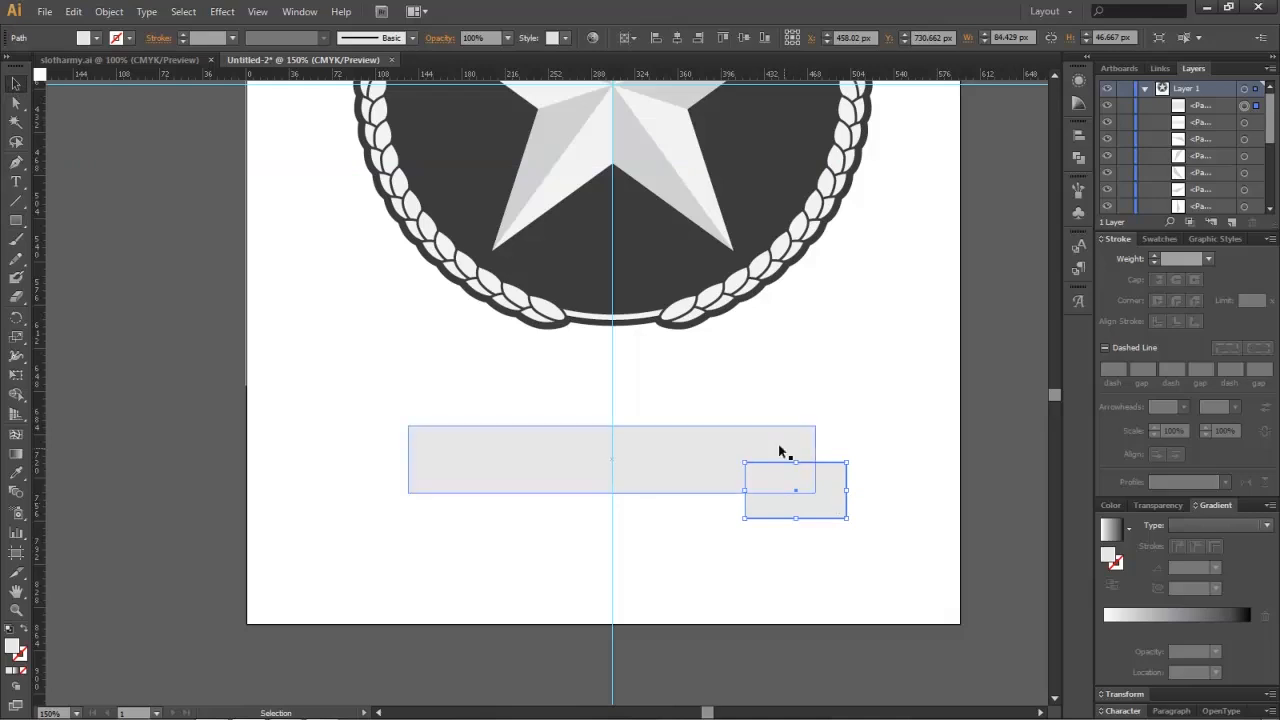
{"action": "mouse_move", "coordinate": [826, 497]}
{"action": "left_mouse_down"}
{"action": "mouse_move", "coordinate": [806, 497]}
{"action": "mouse_move", "coordinate": [845, 497]}
{"action": "left_mouse_up"}
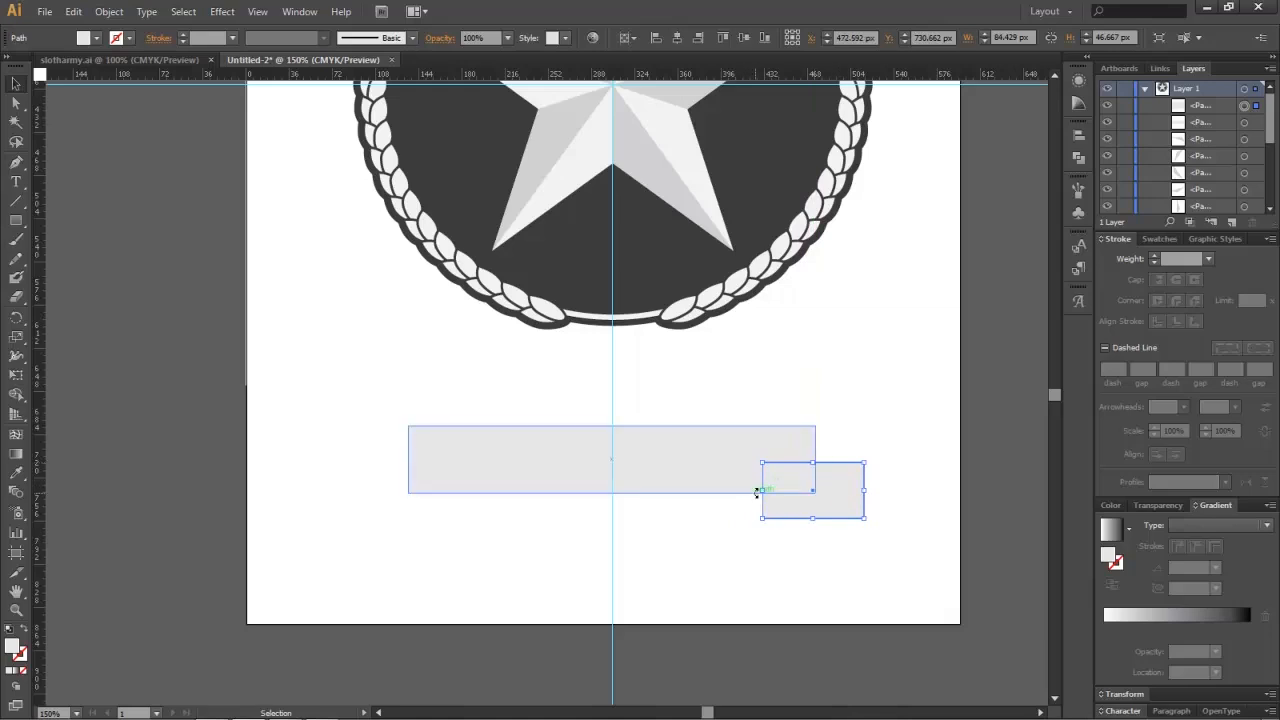
{"action": "scroll", "coordinate": [818, 485], "scroll_direction": "up", "scroll_amount": 3}
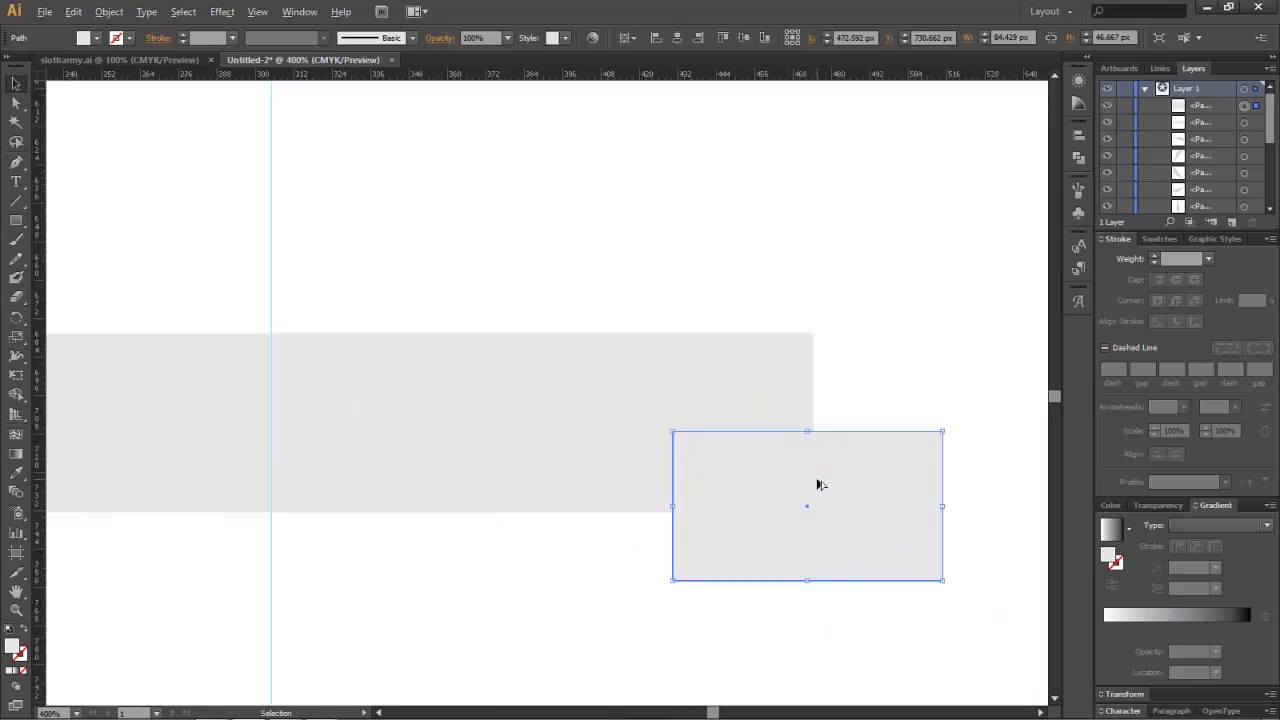
{"action": "left_click_drag", "start_coordinate": [858, 505], "coordinate": [865, 505]}
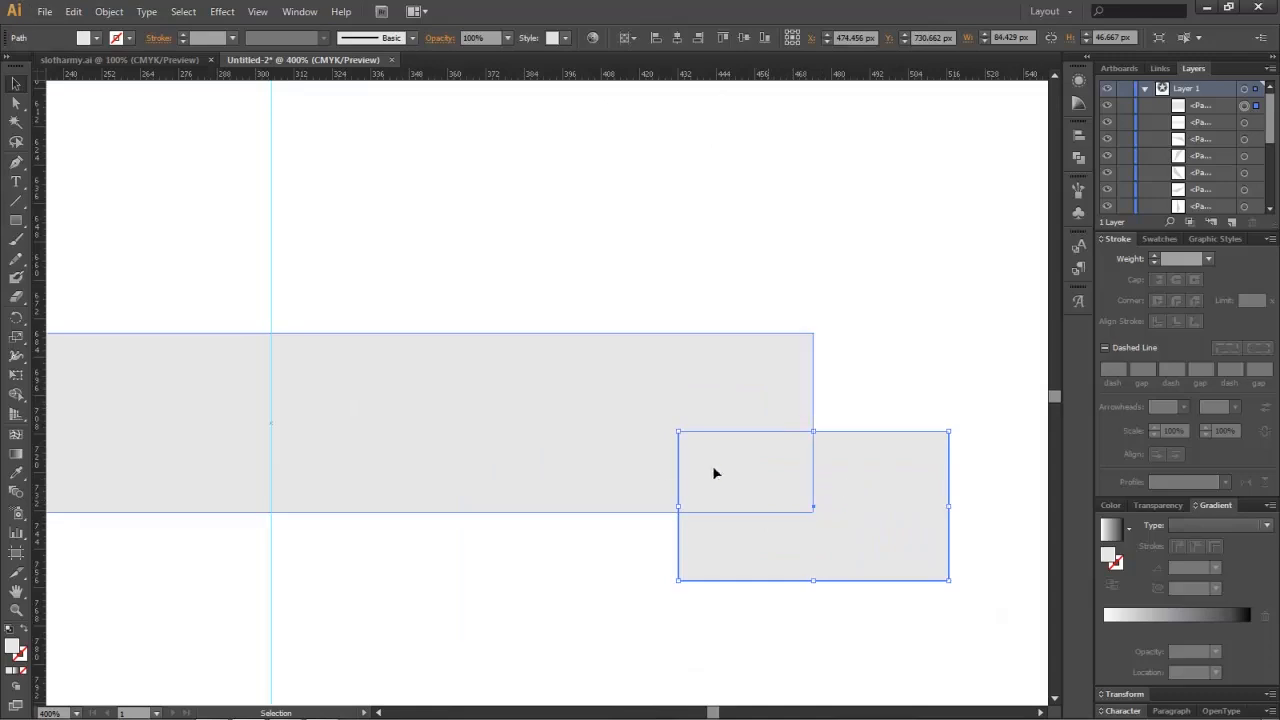
{"action": "scroll", "coordinate": [794, 506], "scroll_direction": "down", "scroll_amount": 2}
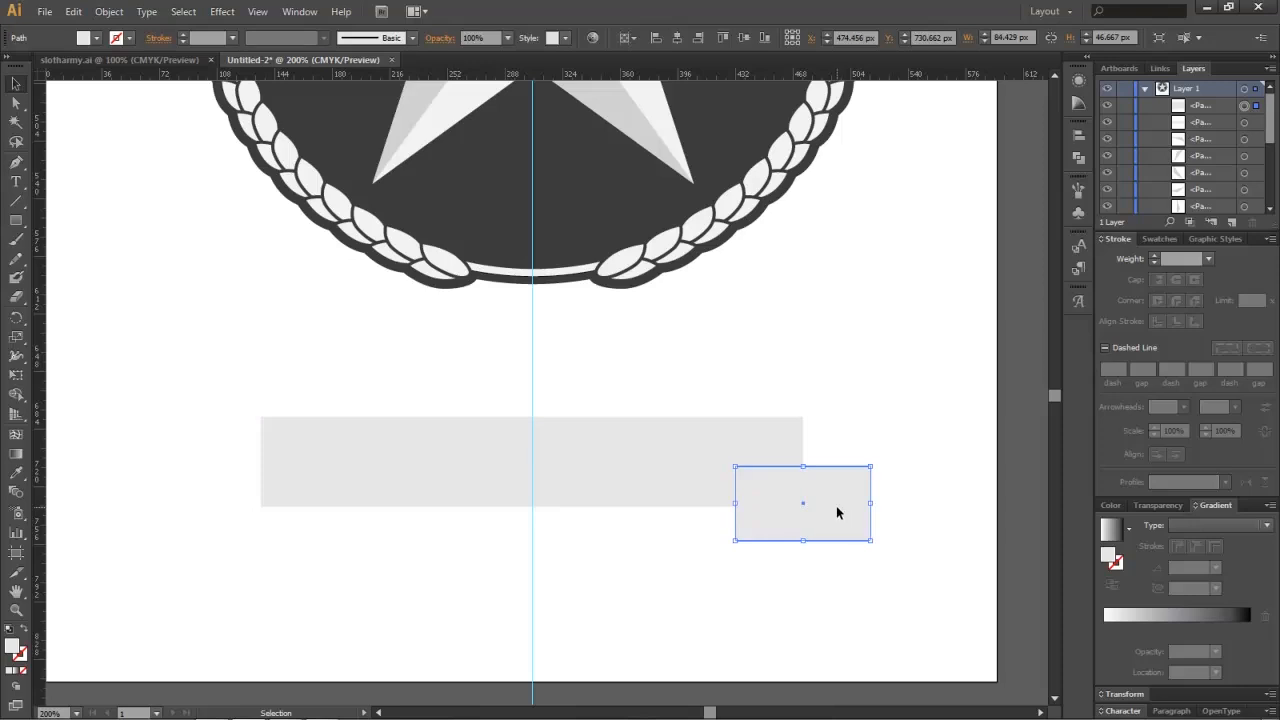
Step: Duplicate the small rectangle straight across so the copy is centred on the wide rectangle's left edge
{"action": "left_click_drag", "start_coordinate": [797, 505], "coordinate": [294, 502]}
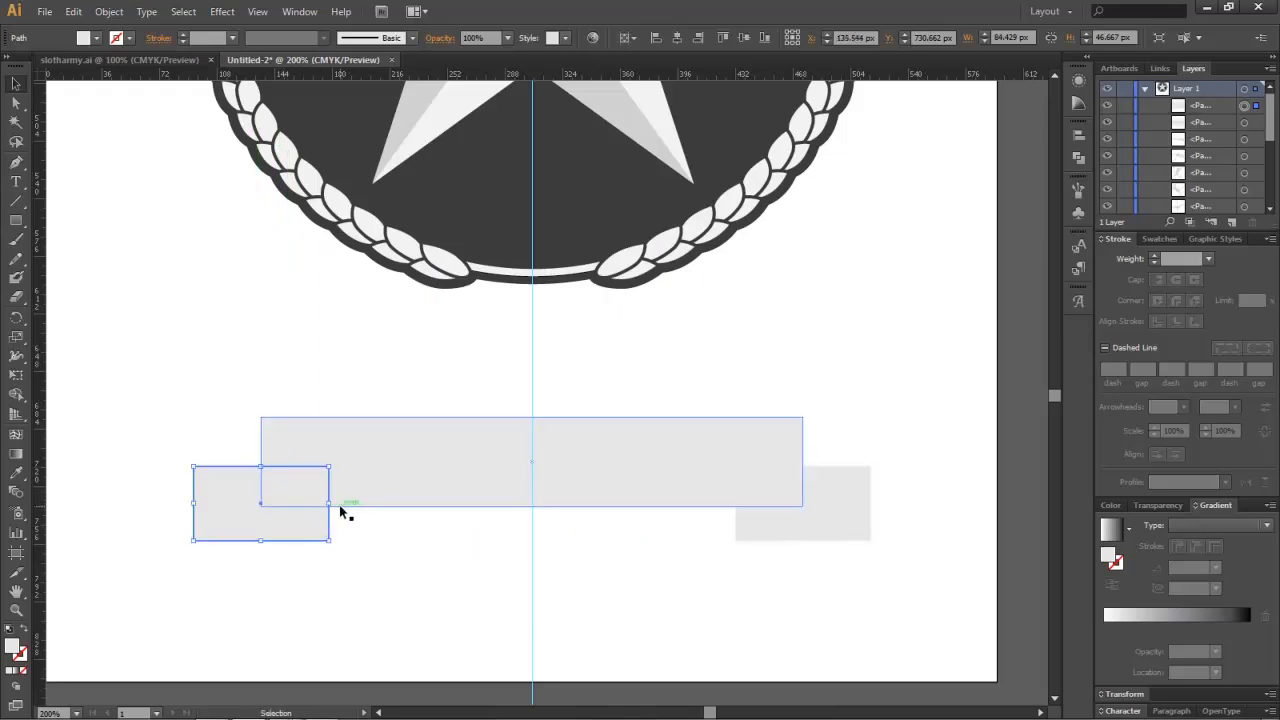
{"action": "left_click", "coordinate": [799, 522]}
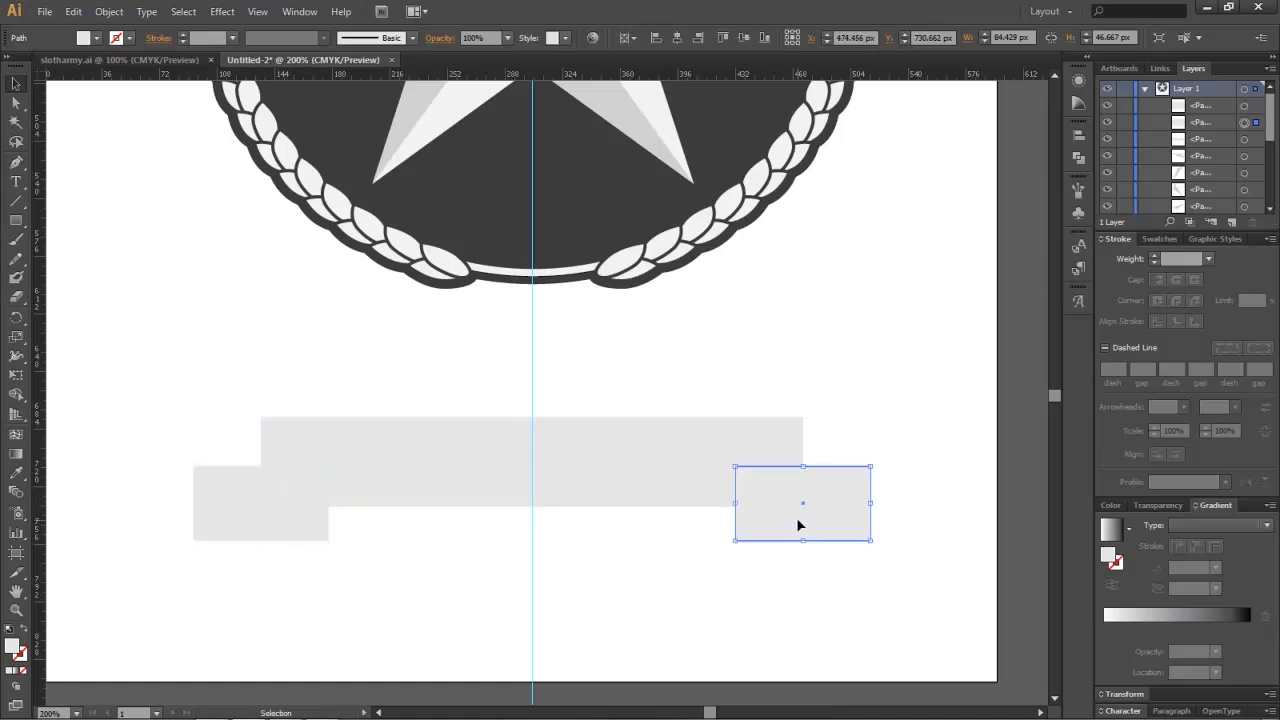
{"action": "left_click", "coordinate": [266, 514]}
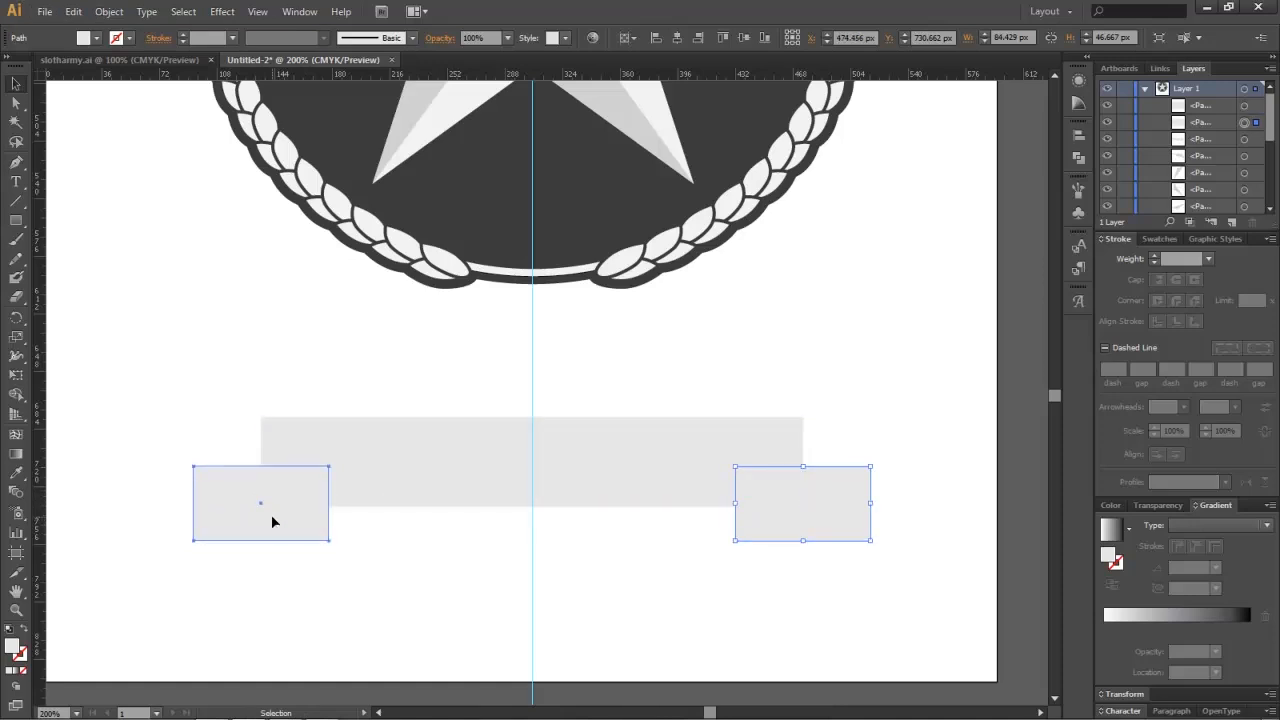
{"action": "left_click", "coordinate": [786, 533], "text": "shift"}
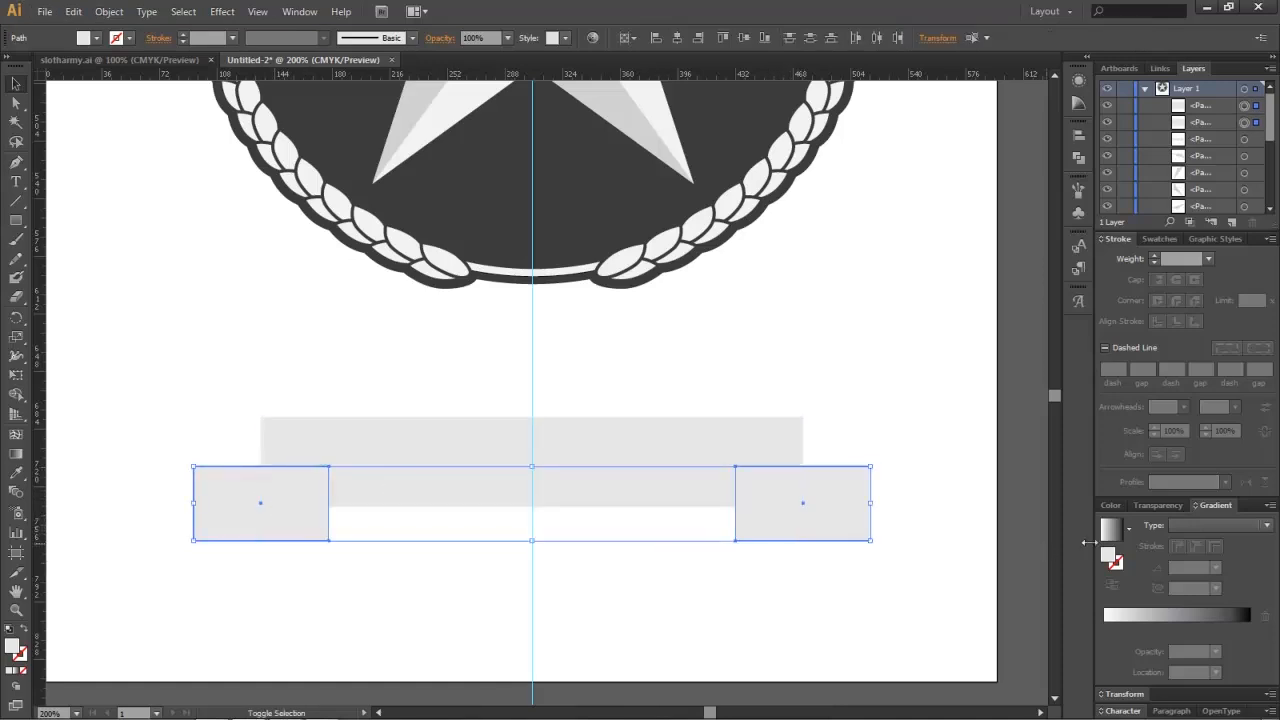
{"action": "left_click", "coordinate": [555, 612]}
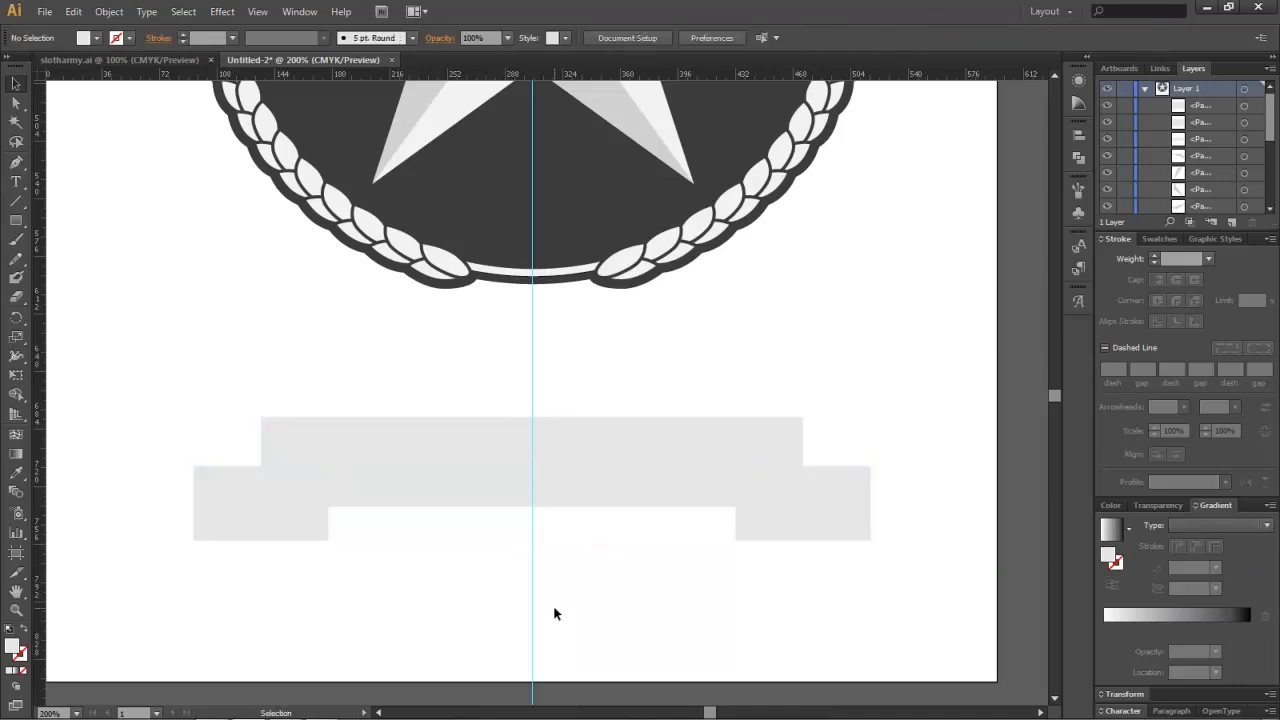
Step: Send both small rectangles to the back, behind the wide rectangle, and select the wide rectangle
{"action": "left_click", "coordinate": [304, 519]}
{"action": "left_click", "coordinate": [831, 521], "text": "shift"}
{"action": "right_click", "coordinate": [276, 526]}
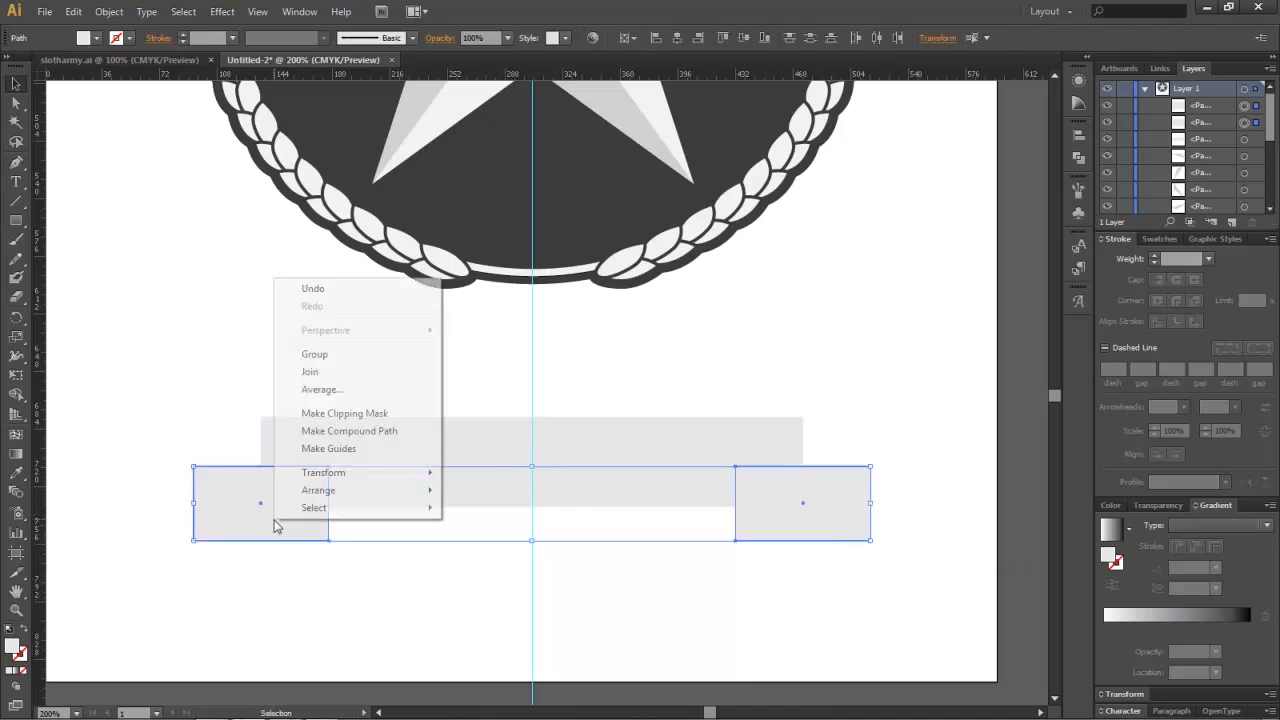
{"action": "mouse_move", "coordinate": [328, 494]}
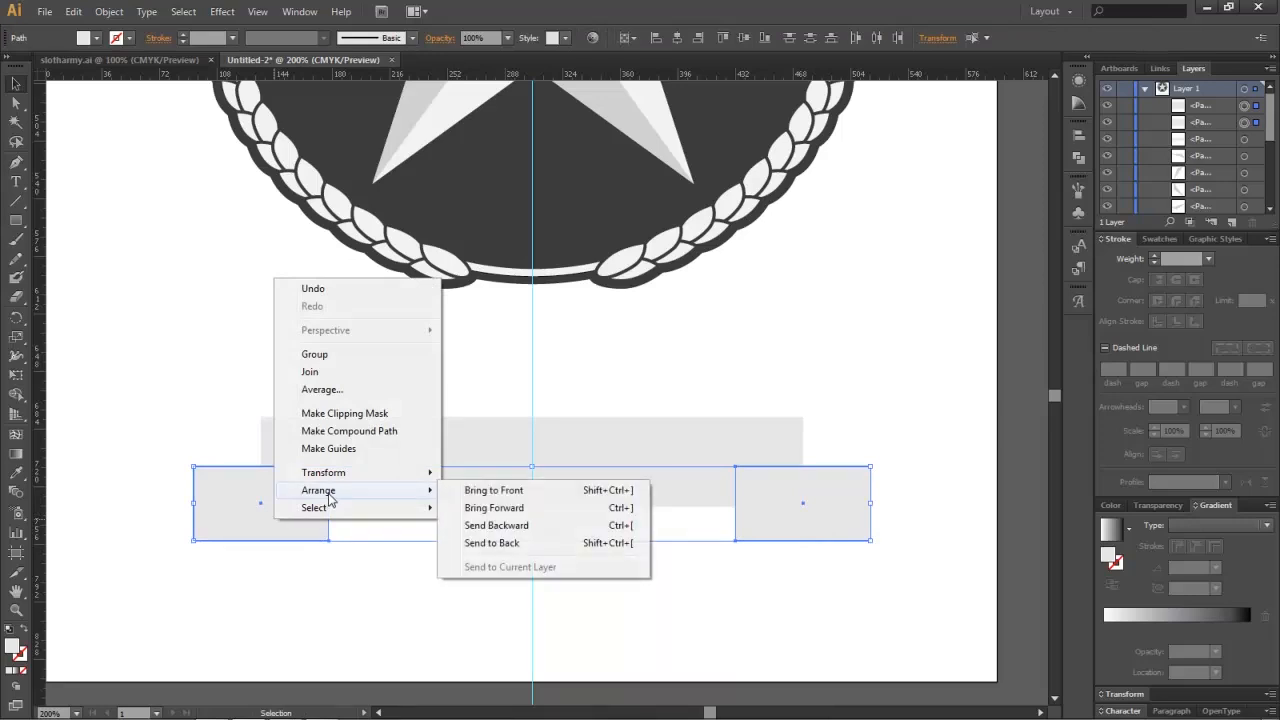
{"action": "left_click", "coordinate": [500, 543]}
{"action": "left_click", "coordinate": [624, 468]}
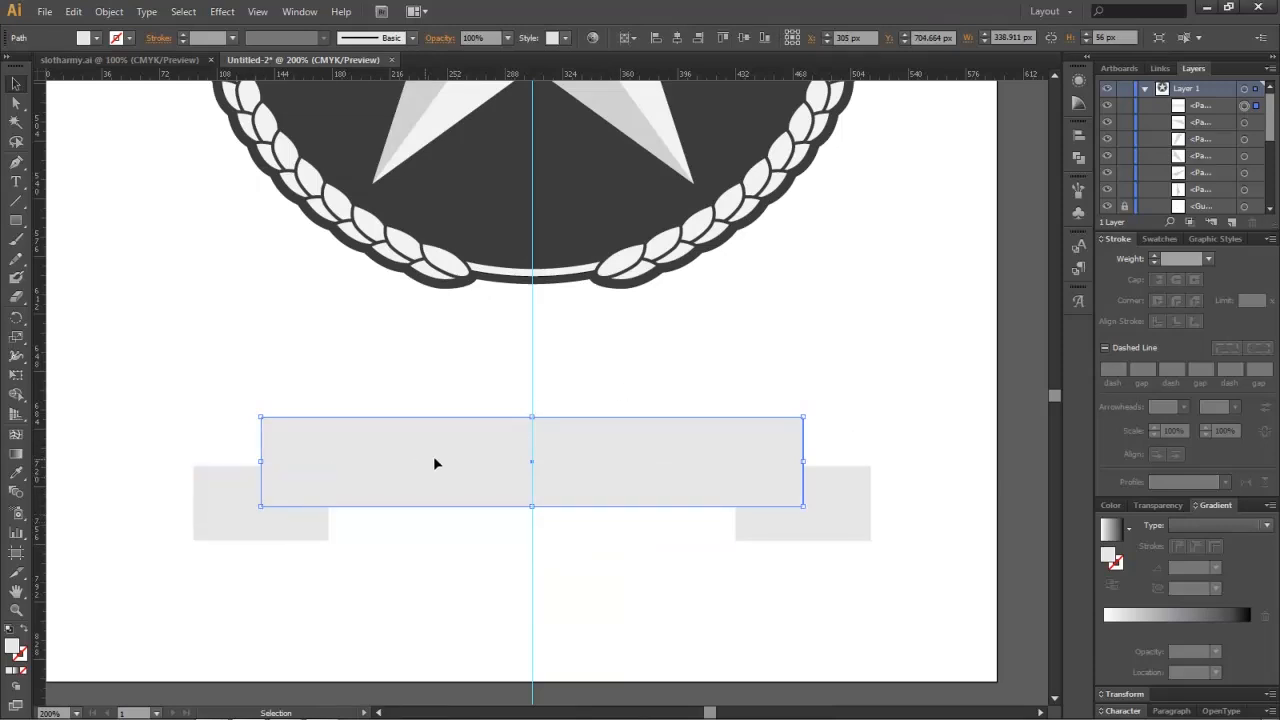
Step: Recolour both small end rectangles with a darker grey swatch than the wide rectangle and deselect them
{"action": "left_click", "coordinate": [283, 529]}
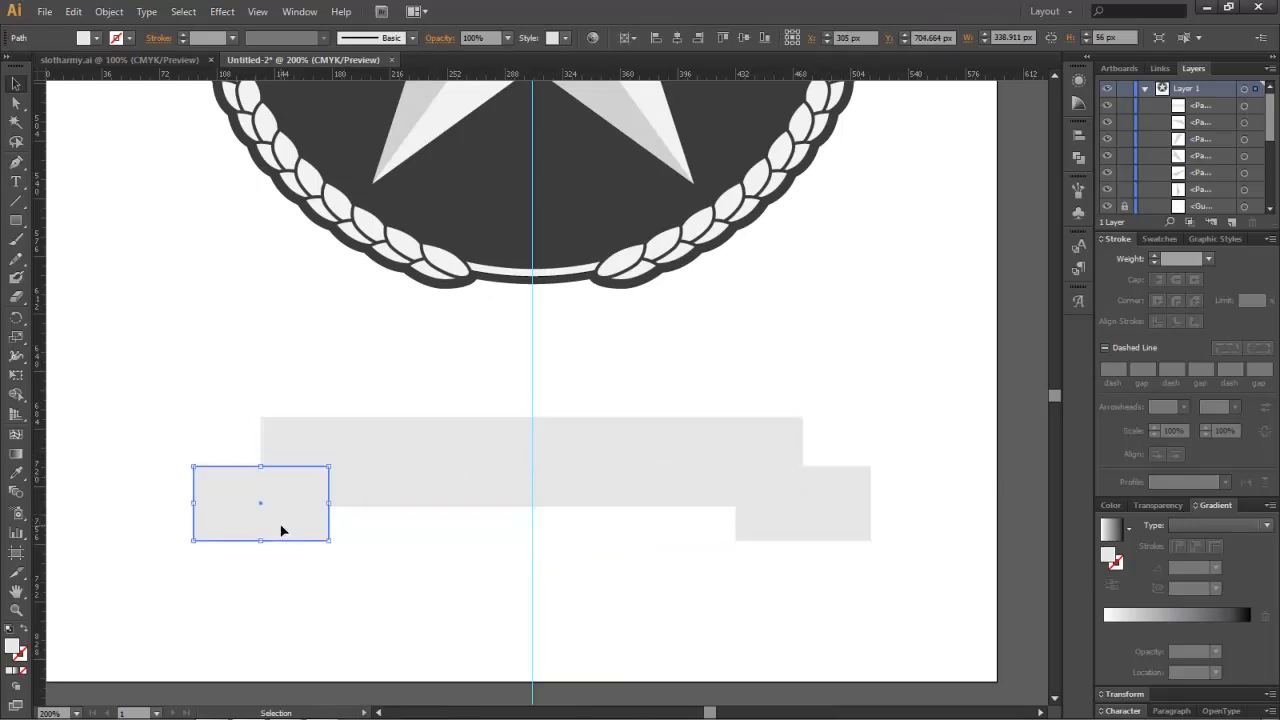
{"action": "left_click", "coordinate": [815, 528], "text": "shift"}
{"action": "left_click", "coordinate": [97, 38]}
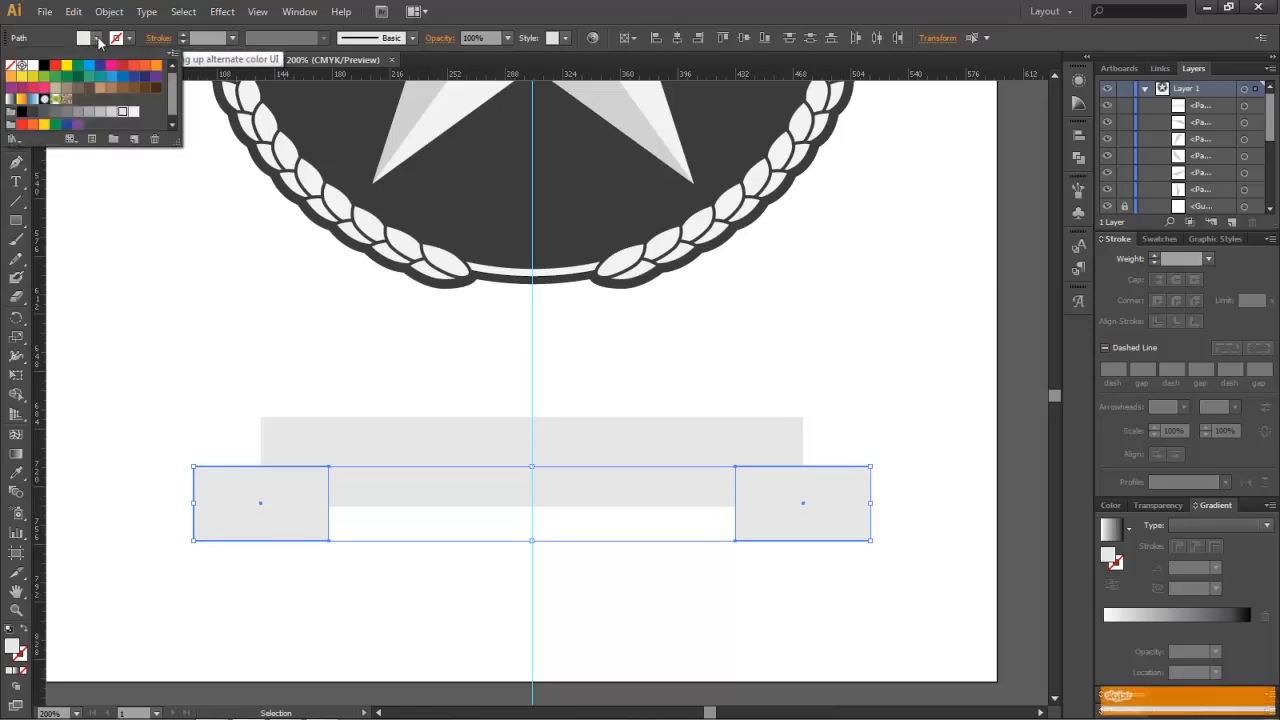
{"action": "left_click", "coordinate": [110, 112]}
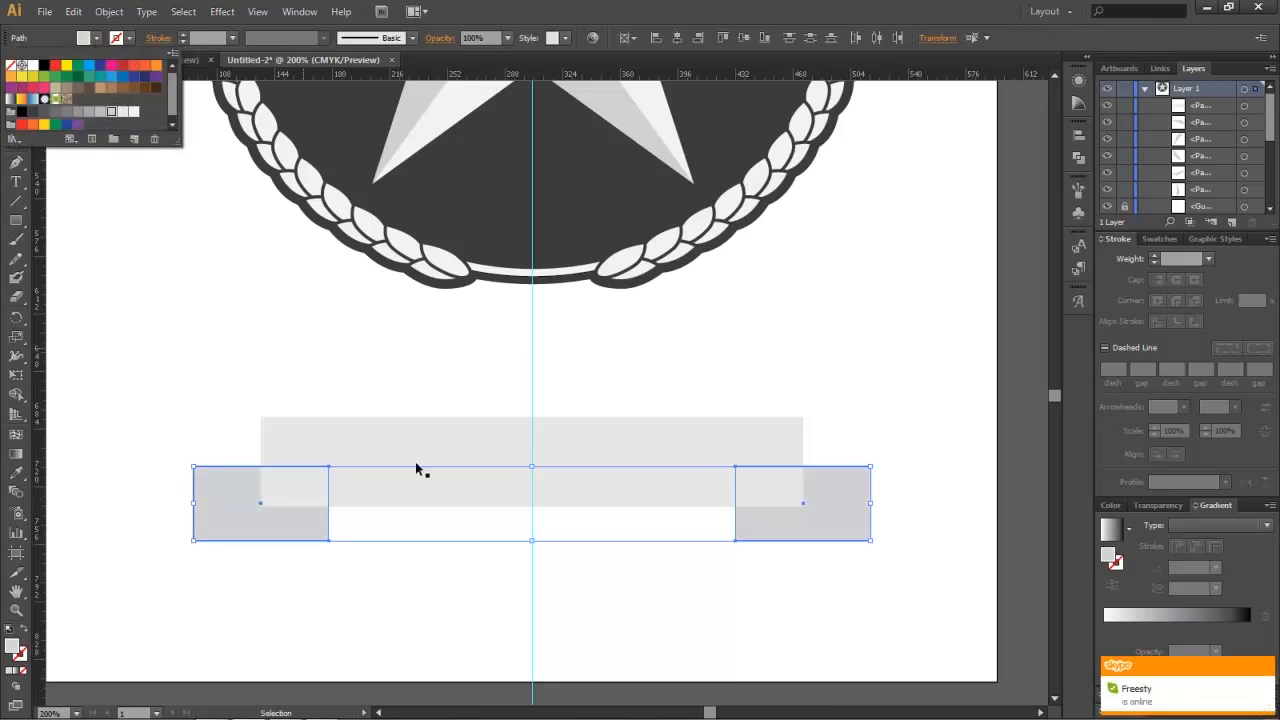
{"action": "left_click", "coordinate": [485, 611]}
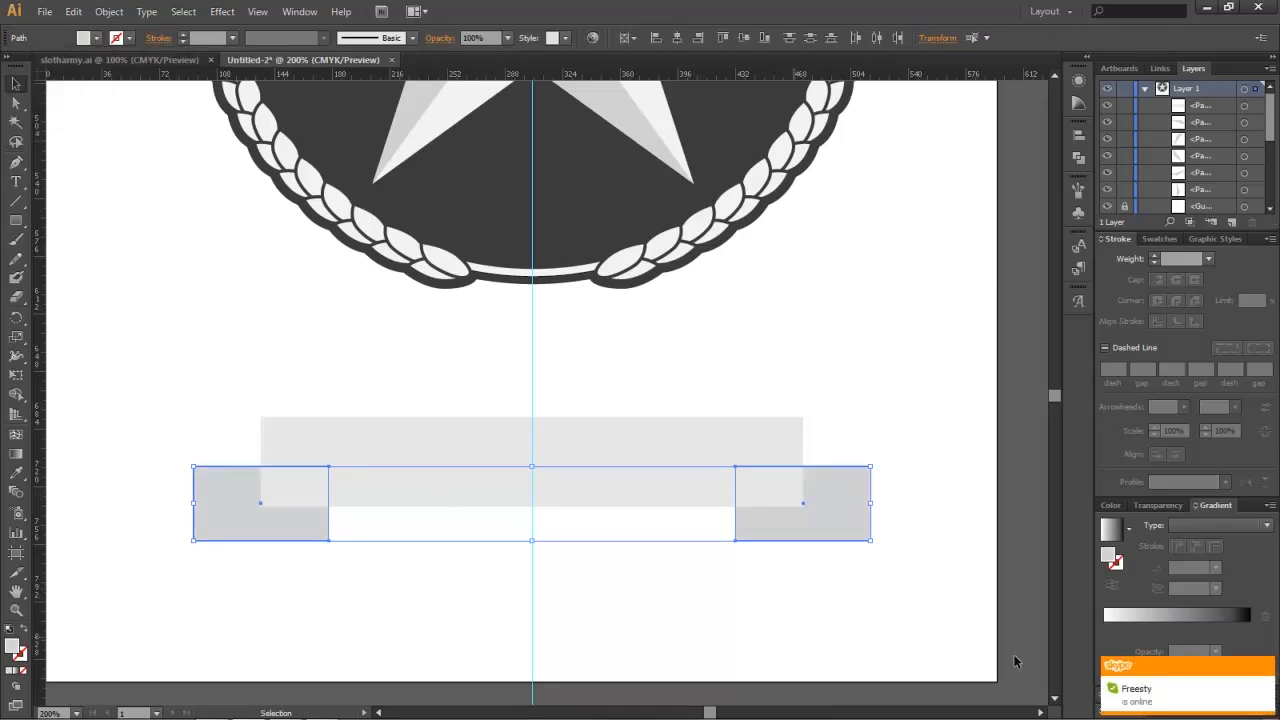
{"action": "left_click", "coordinate": [1266, 667]}
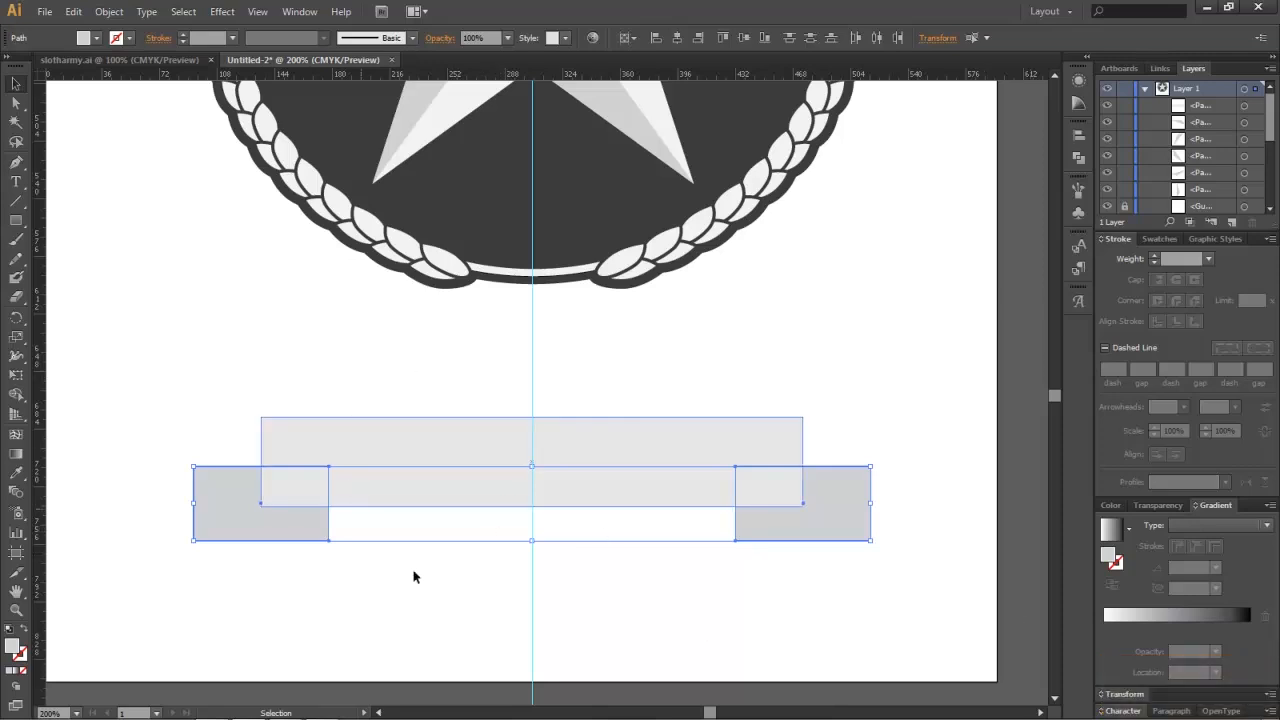
{"action": "left_click", "coordinate": [117, 326]}
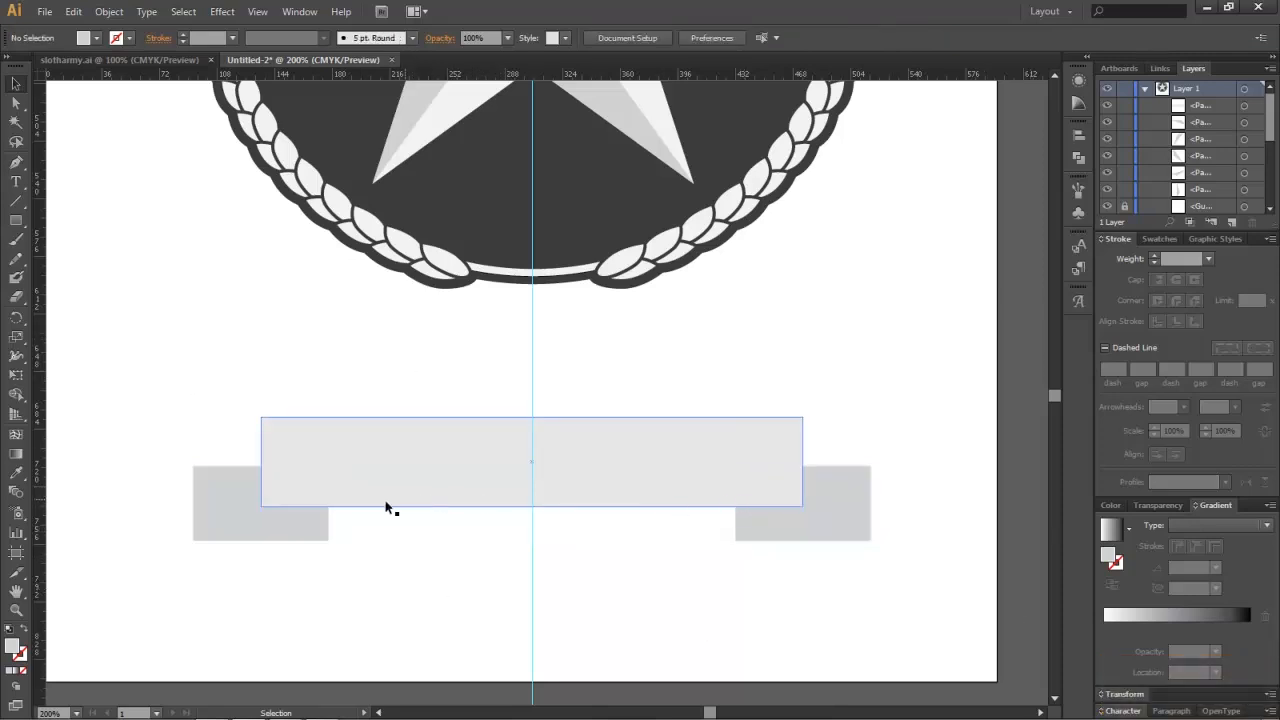
Step: Check the ribbon on the finished badge in slotharmy.ai, and group the three banner rectangles in the working document
{"action": "scroll", "coordinate": [411, 429], "scroll_direction": "up", "scroll_amount": 3, "text": "alt"}
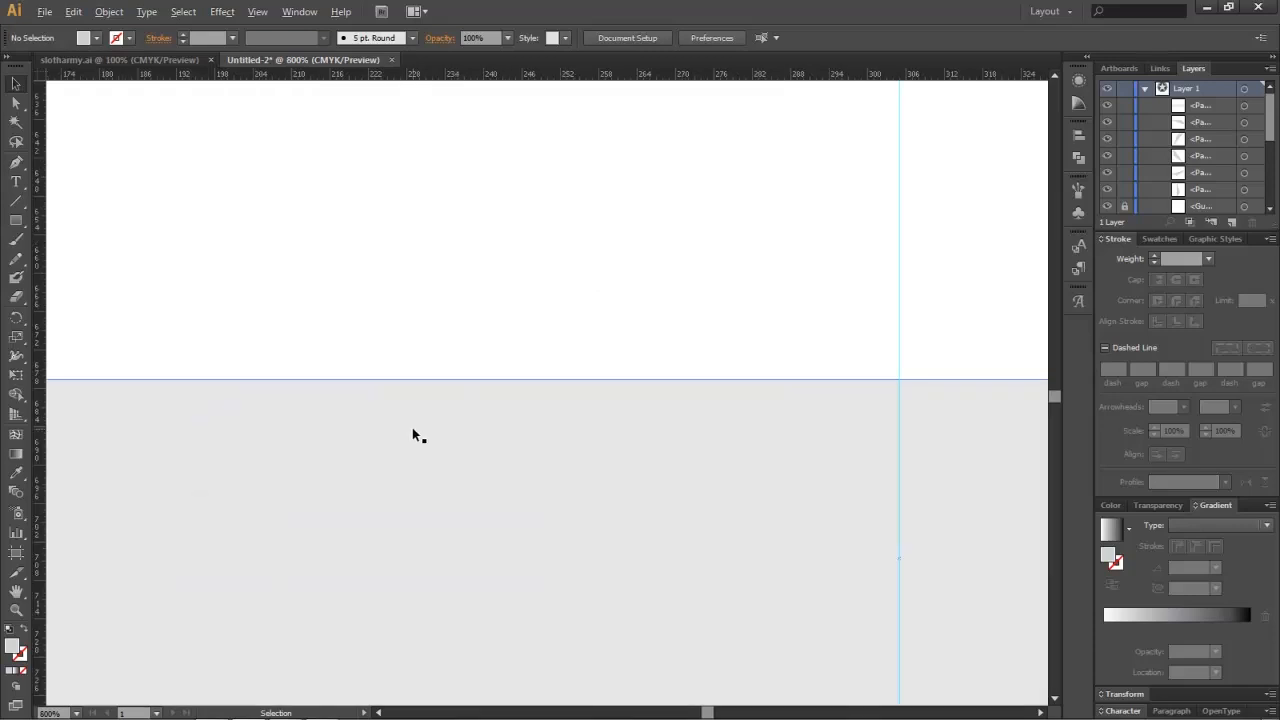
{"action": "scroll", "coordinate": [412, 430], "scroll_direction": "down", "scroll_amount": 6, "text": "alt"}
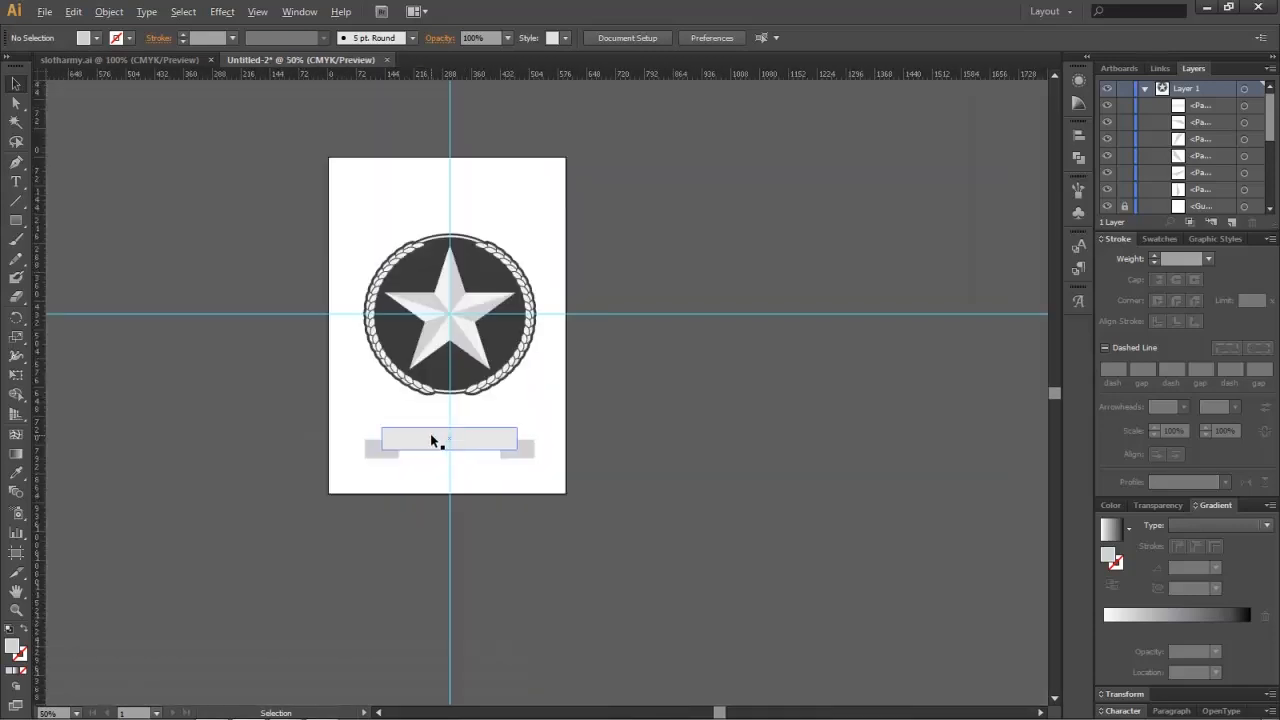
{"action": "scroll", "coordinate": [431, 437], "scroll_direction": "up", "scroll_amount": 5, "text": "alt"}
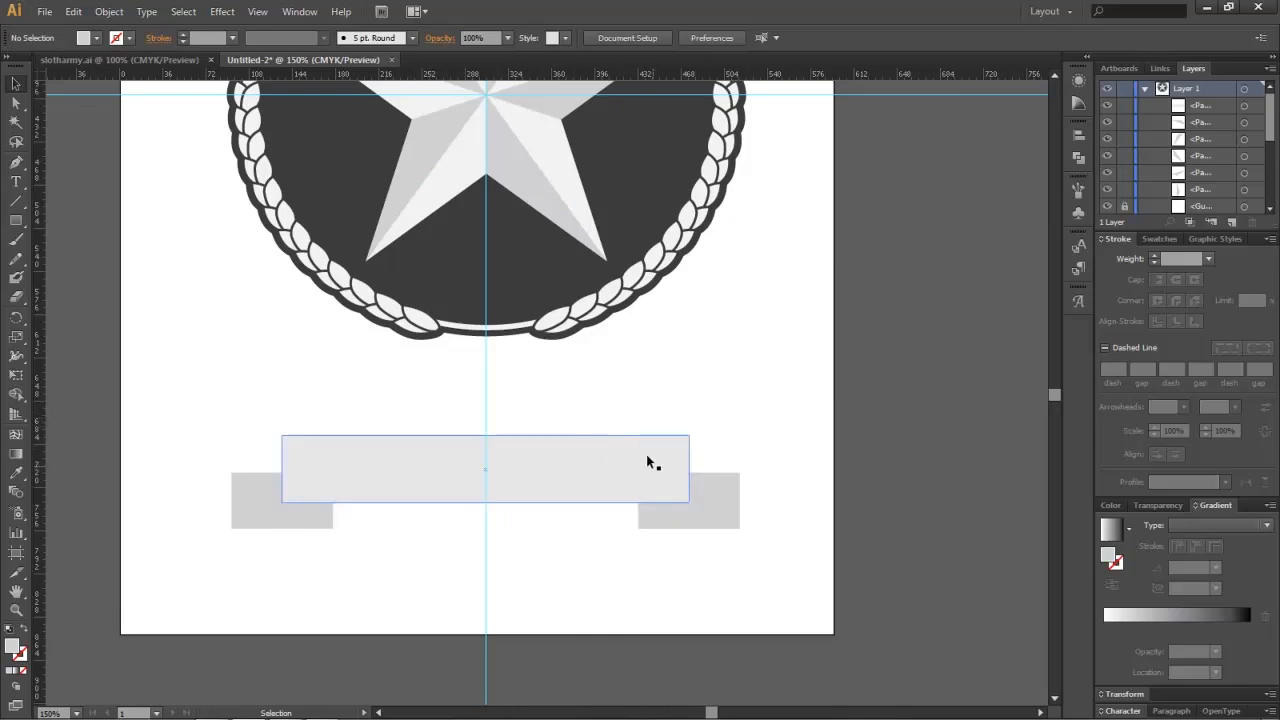
{"action": "left_click", "coordinate": [122, 60]}
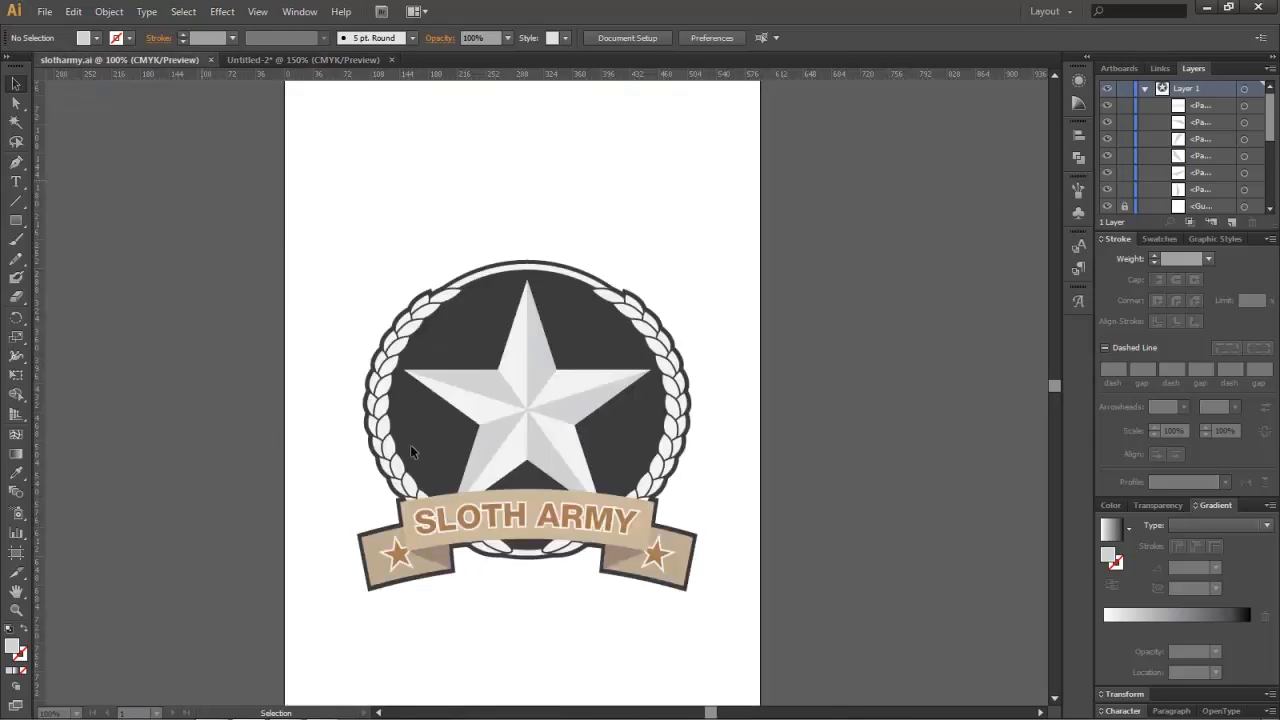
{"action": "left_click", "coordinate": [295, 60]}
{"action": "left_click_drag", "start_coordinate": [181, 389], "coordinate": [826, 584]}
{"action": "right_click", "coordinate": [535, 460]}
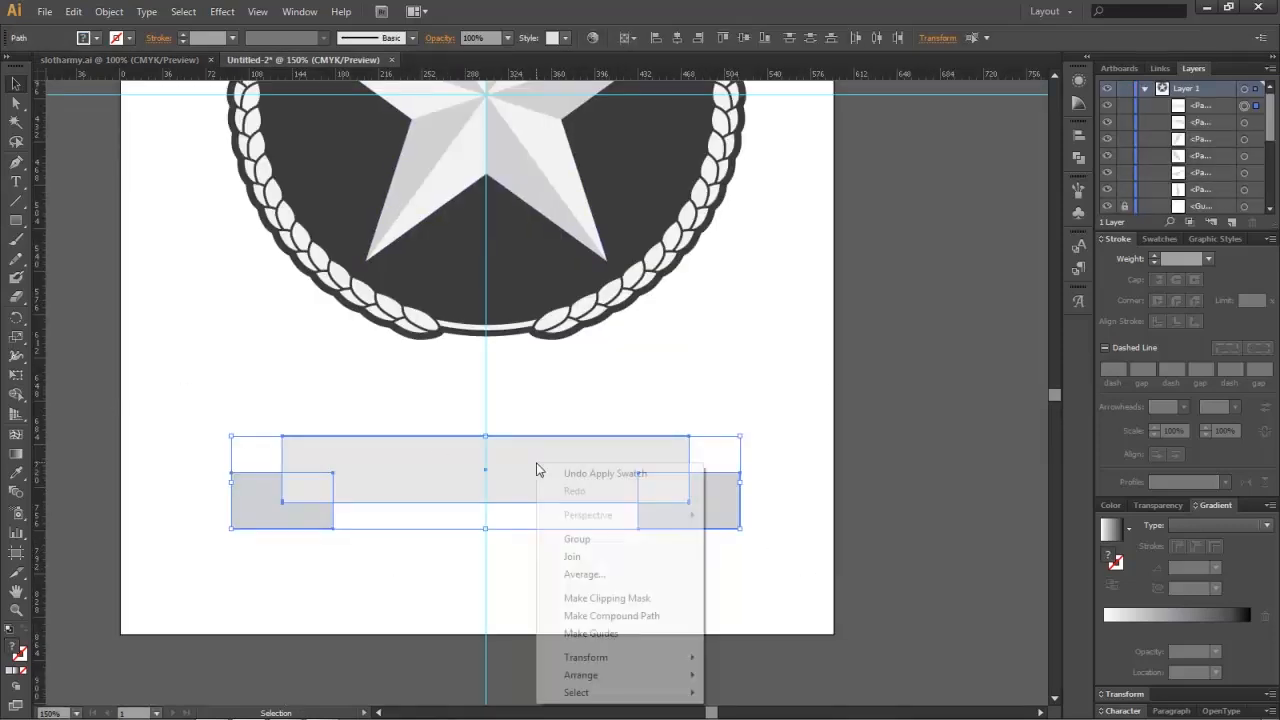
{"action": "left_click", "coordinate": [615, 540]}
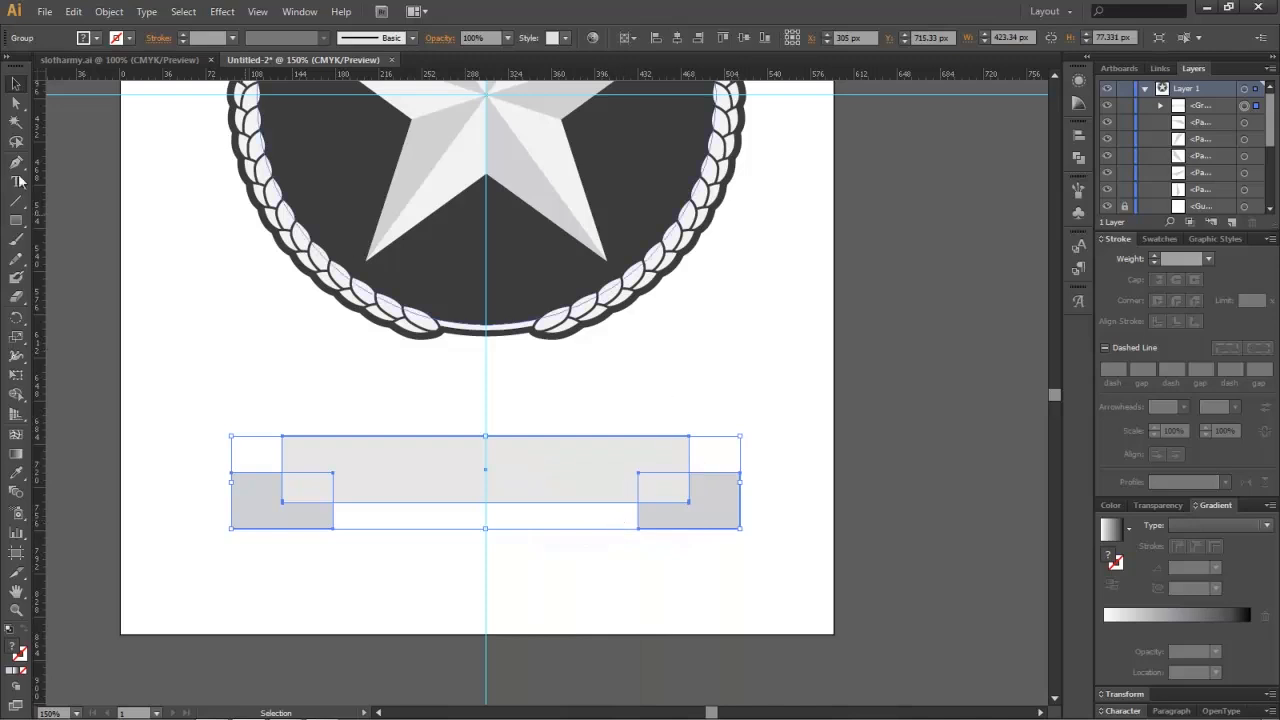
Step: Apply an Envelope Distort warp to the banner group with Arc style, horizontal orientation and 16% bend
{"action": "left_click", "coordinate": [109, 11]}
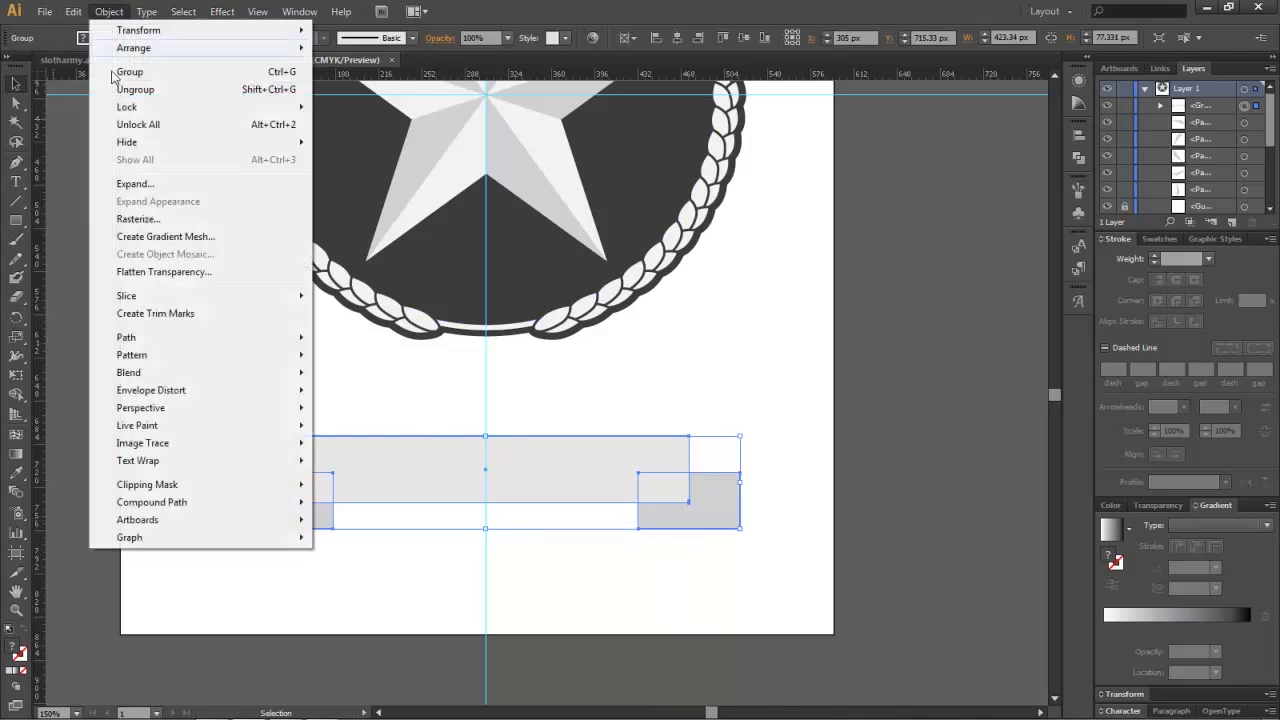
{"action": "mouse_move", "coordinate": [150, 392]}
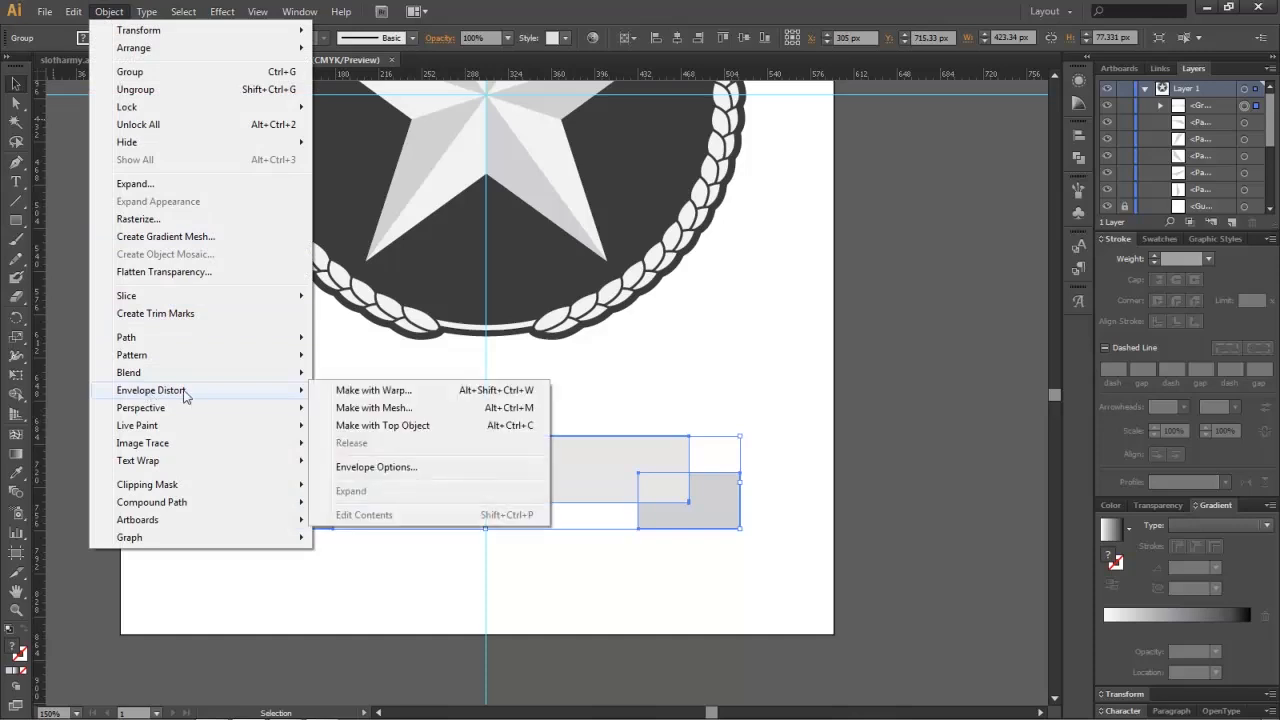
{"action": "left_click", "coordinate": [372, 395]}
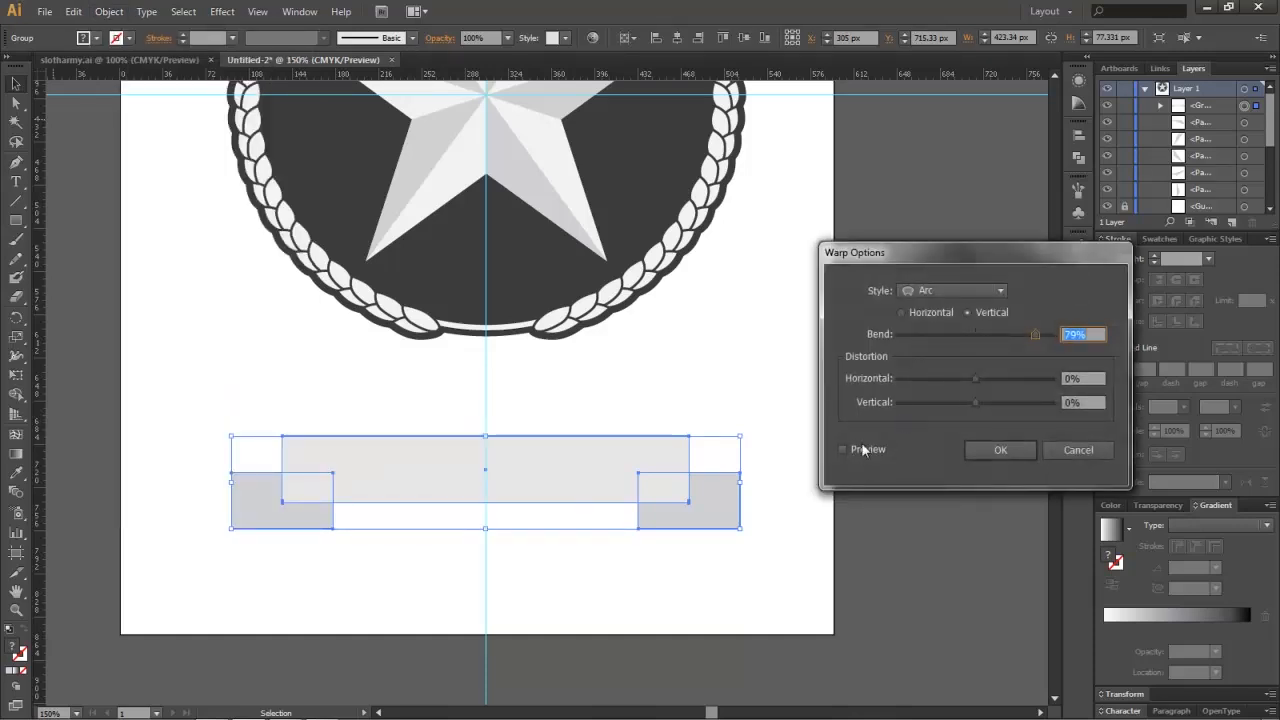
{"action": "left_click", "coordinate": [861, 447]}
{"action": "left_click", "coordinate": [903, 313]}
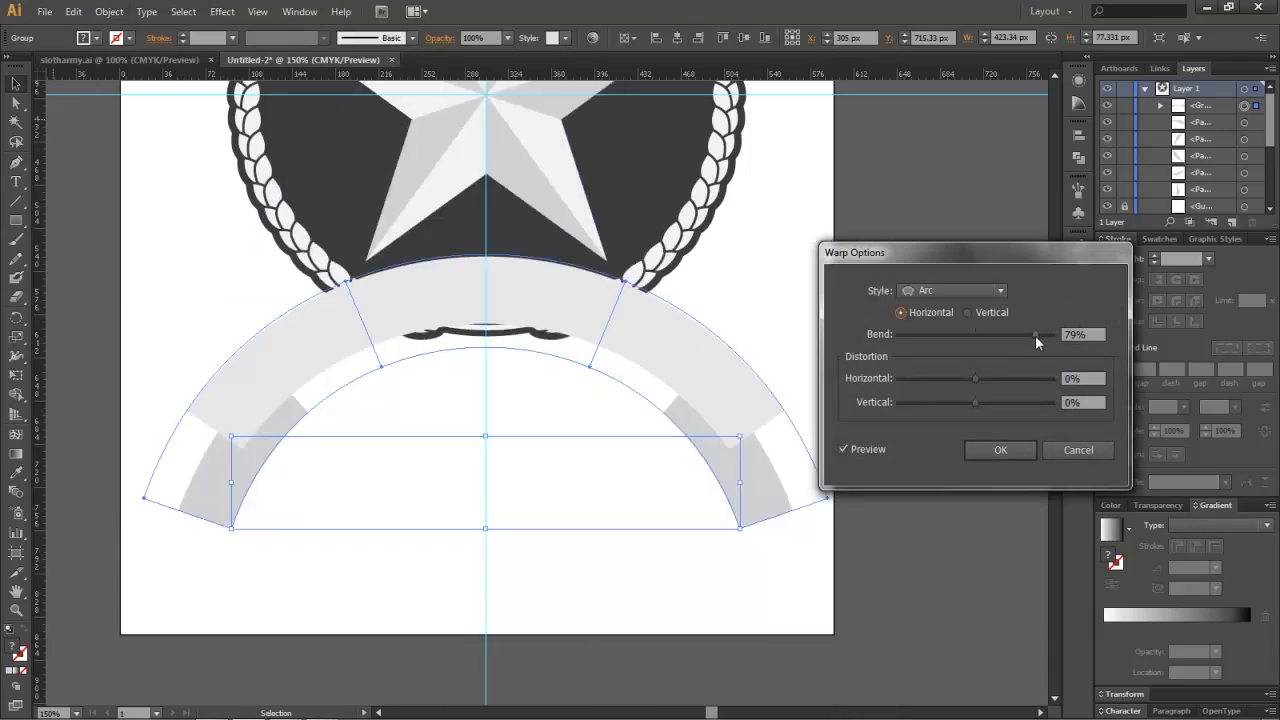
{"action": "left_click_drag", "start_coordinate": [1035, 335], "coordinate": [987, 334]}
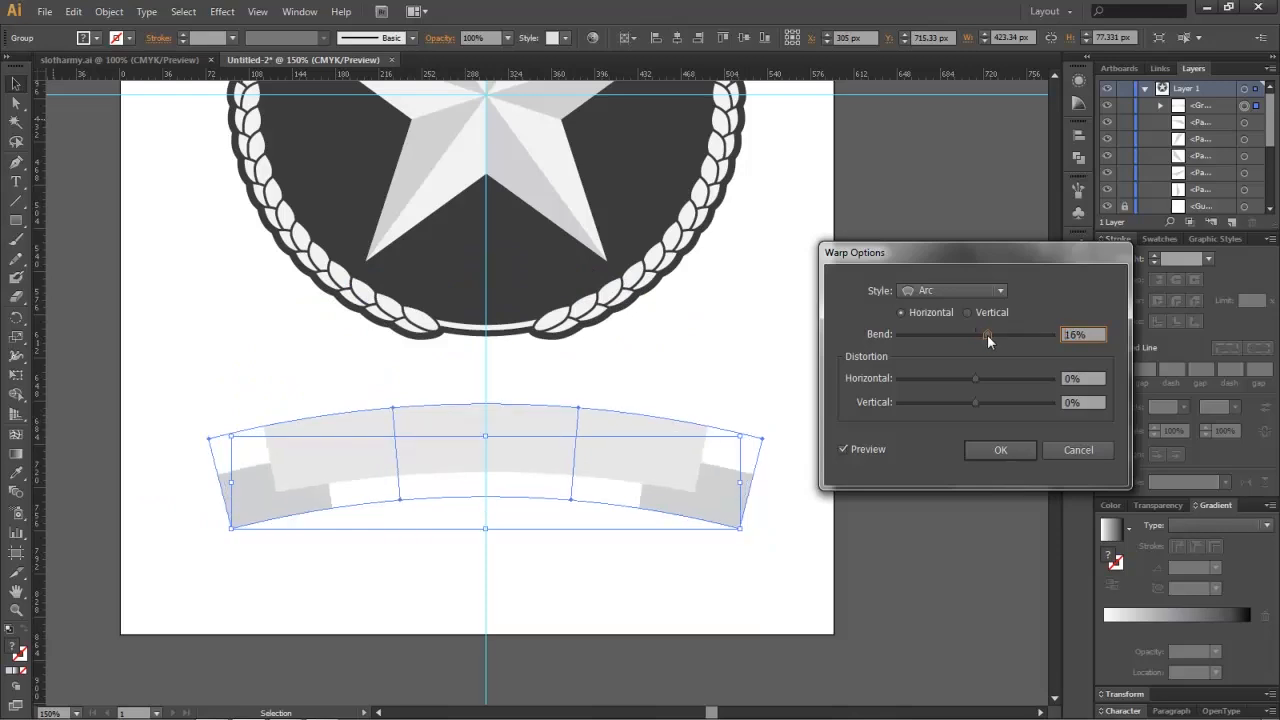
{"action": "left_click", "coordinate": [1000, 450]}
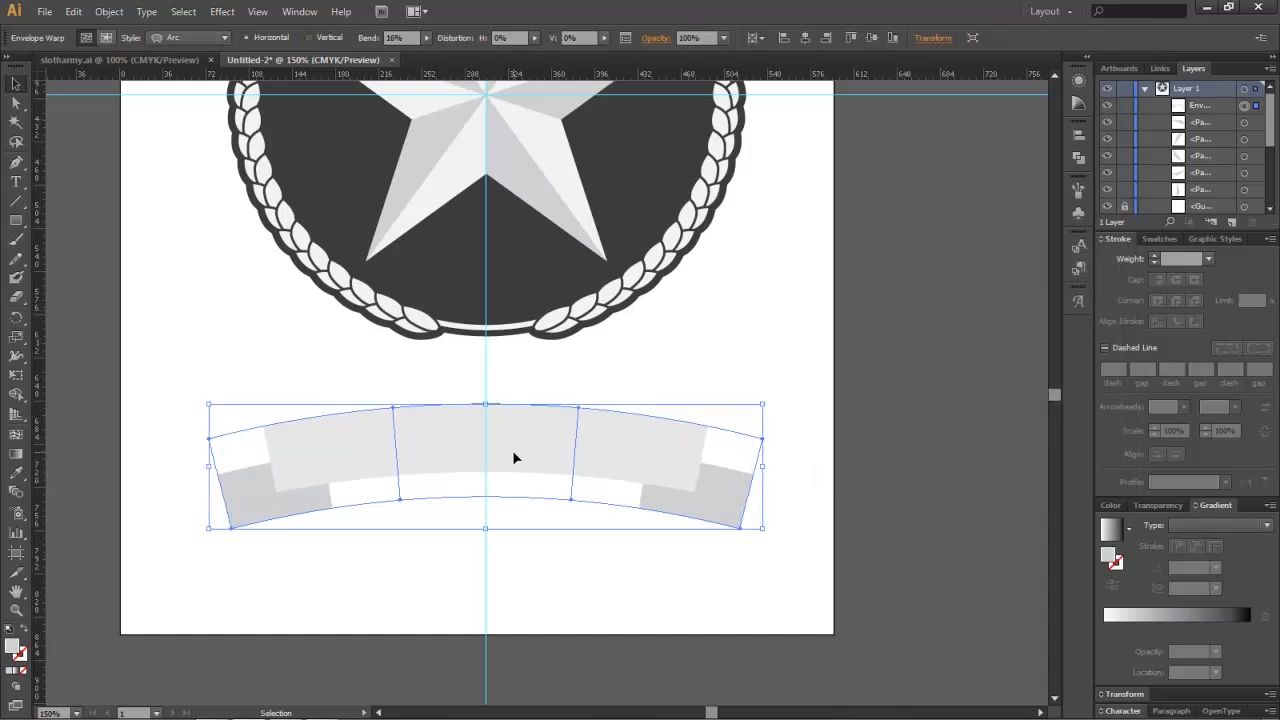
Step: Move the arched banner up over the bottom of the laurel circle and scale it down proportionally about its centre
{"action": "left_click_drag", "start_coordinate": [514, 458], "coordinate": [516, 308]}
{"action": "scroll", "coordinate": [534, 322], "scroll_direction": "down", "scroll_amount": 1}
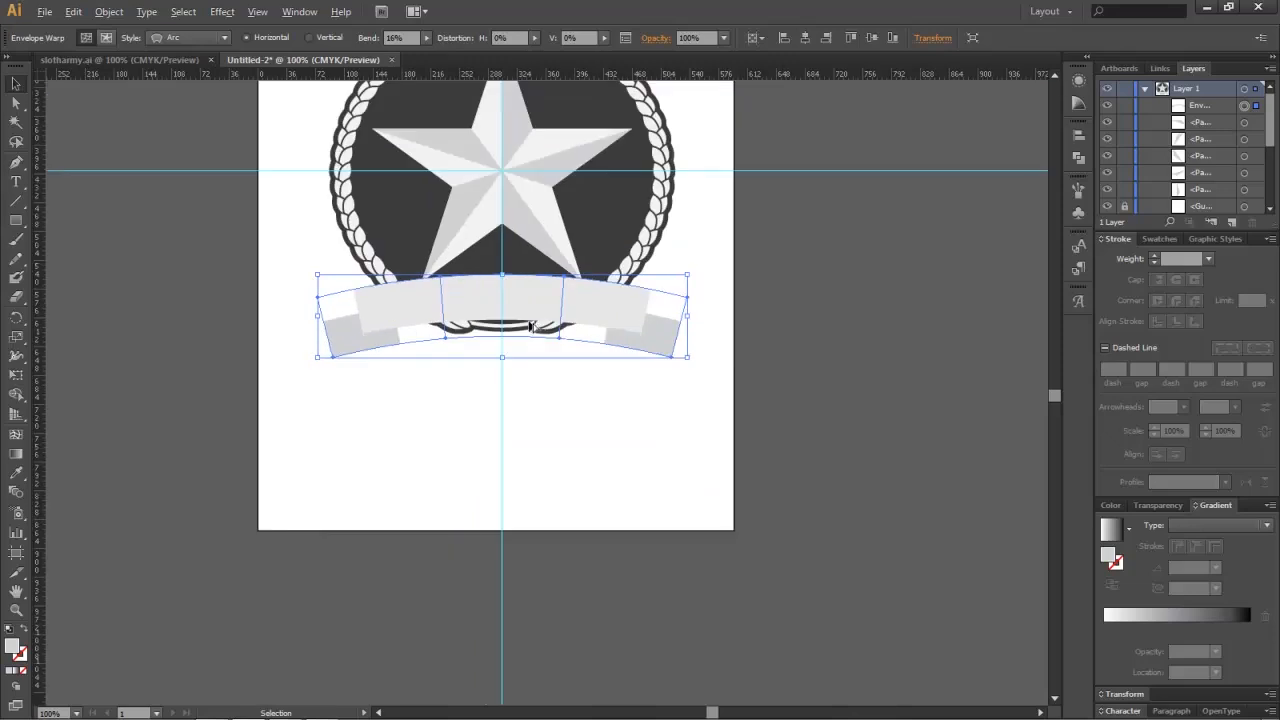
{"action": "scroll", "coordinate": [510, 314], "scroll_direction": "up", "scroll_amount": 2}
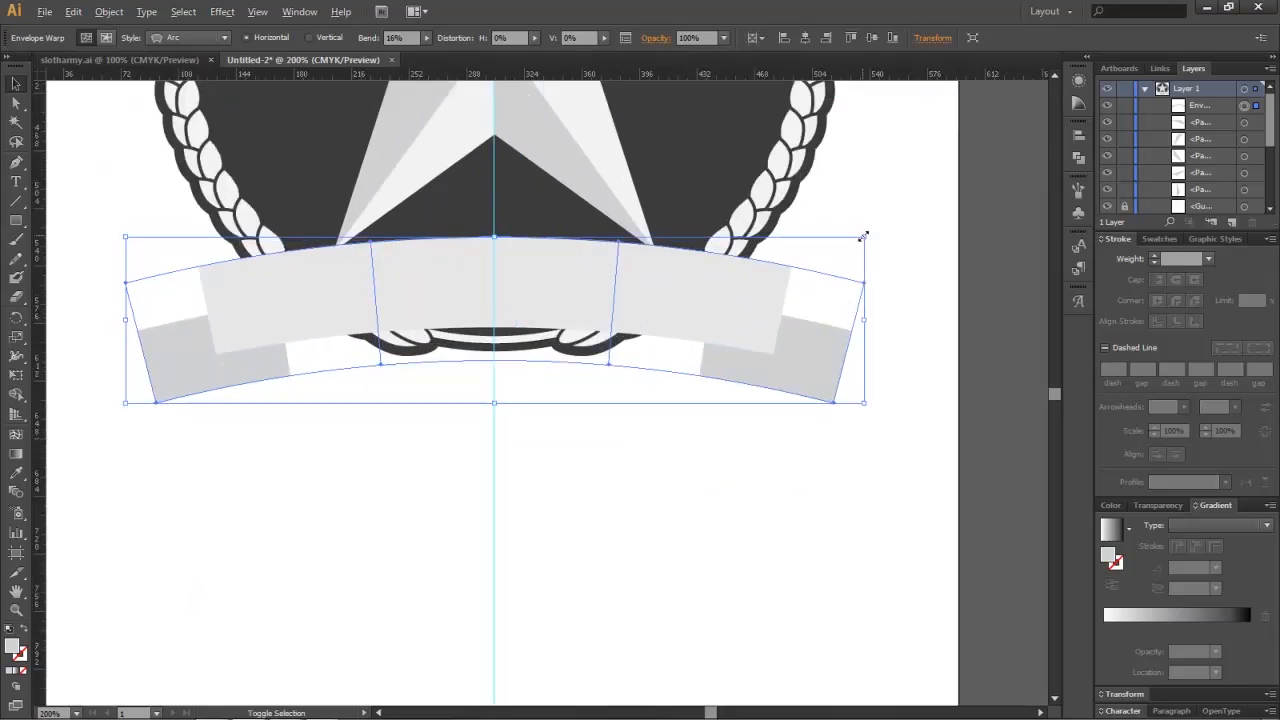
{"action": "left_click_drag", "start_coordinate": [862, 236], "coordinate": [793, 252]}
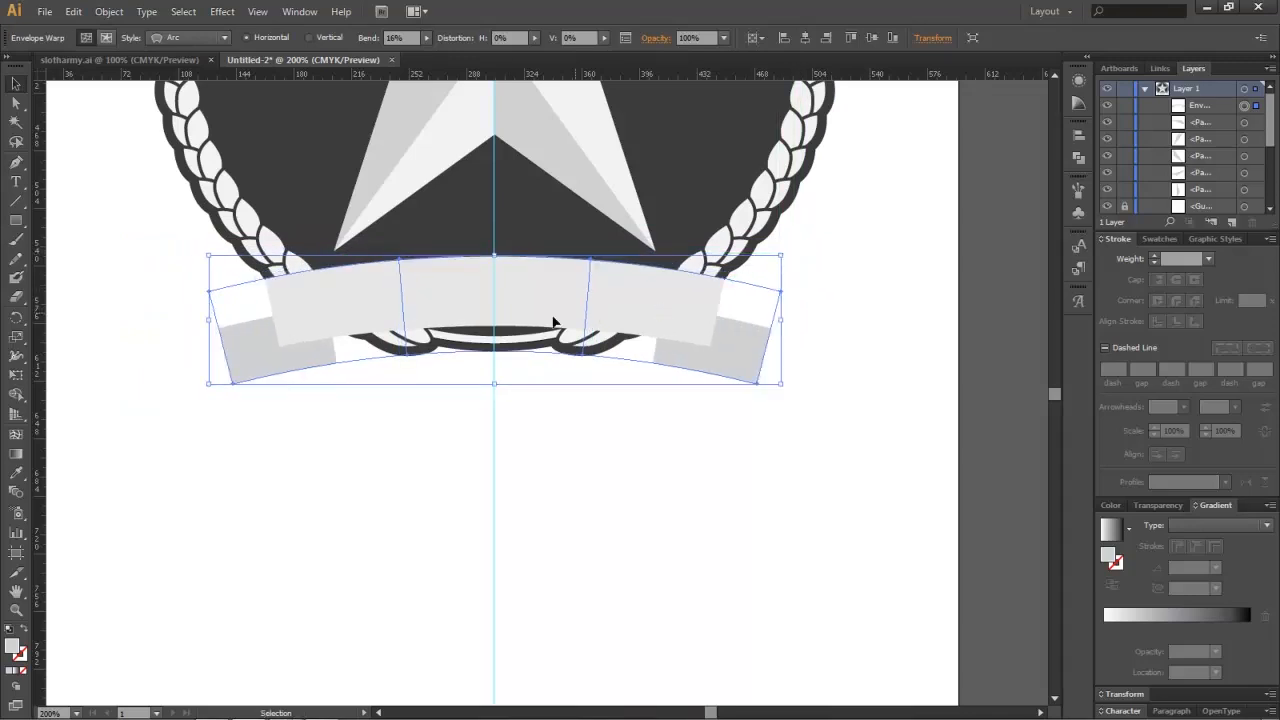
Step: Adjust the banner's height until the crest of its arc is about level with the star's two lower points
{"action": "scroll", "coordinate": [551, 314], "scroll_direction": "up", "scroll_amount": 1}
{"action": "scroll", "coordinate": [552, 321], "scroll_direction": "up", "scroll_amount": 1}
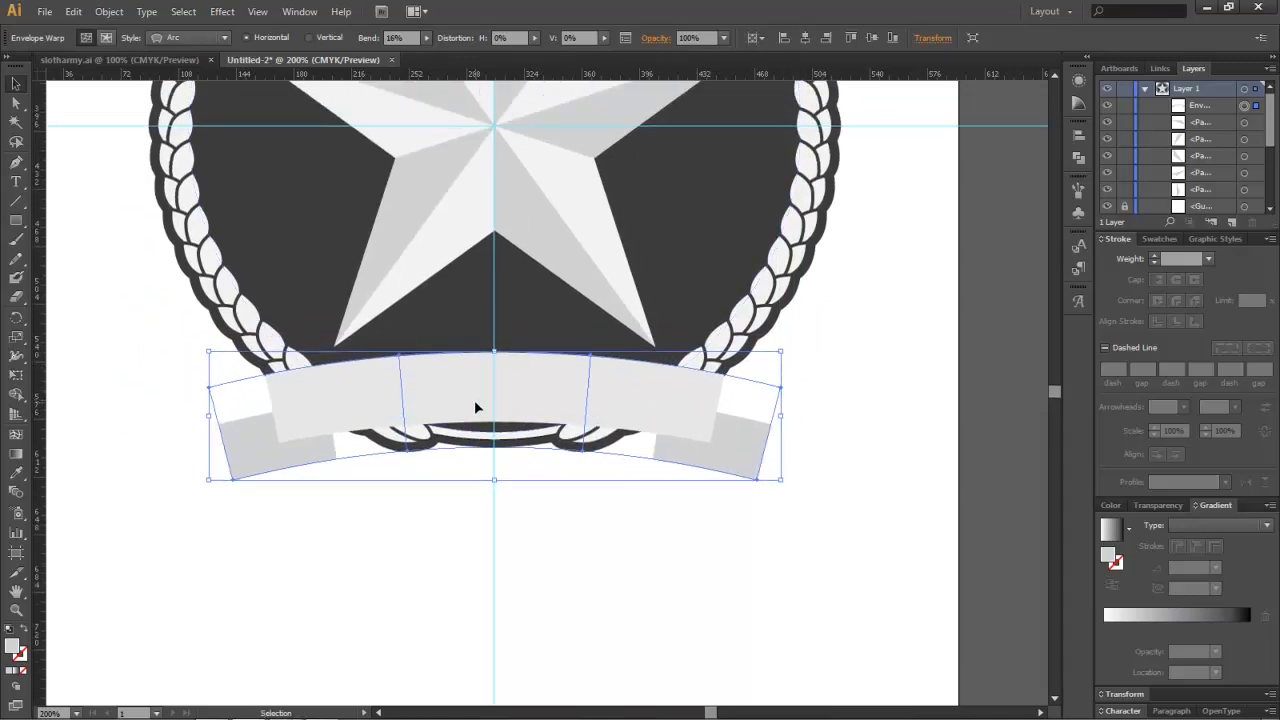
{"action": "mouse_move", "coordinate": [548, 395]}
{"action": "left_mouse_down"}
{"action": "mouse_move", "coordinate": [549, 372]}
{"action": "mouse_move", "coordinate": [555, 395]}
{"action": "left_mouse_up"}
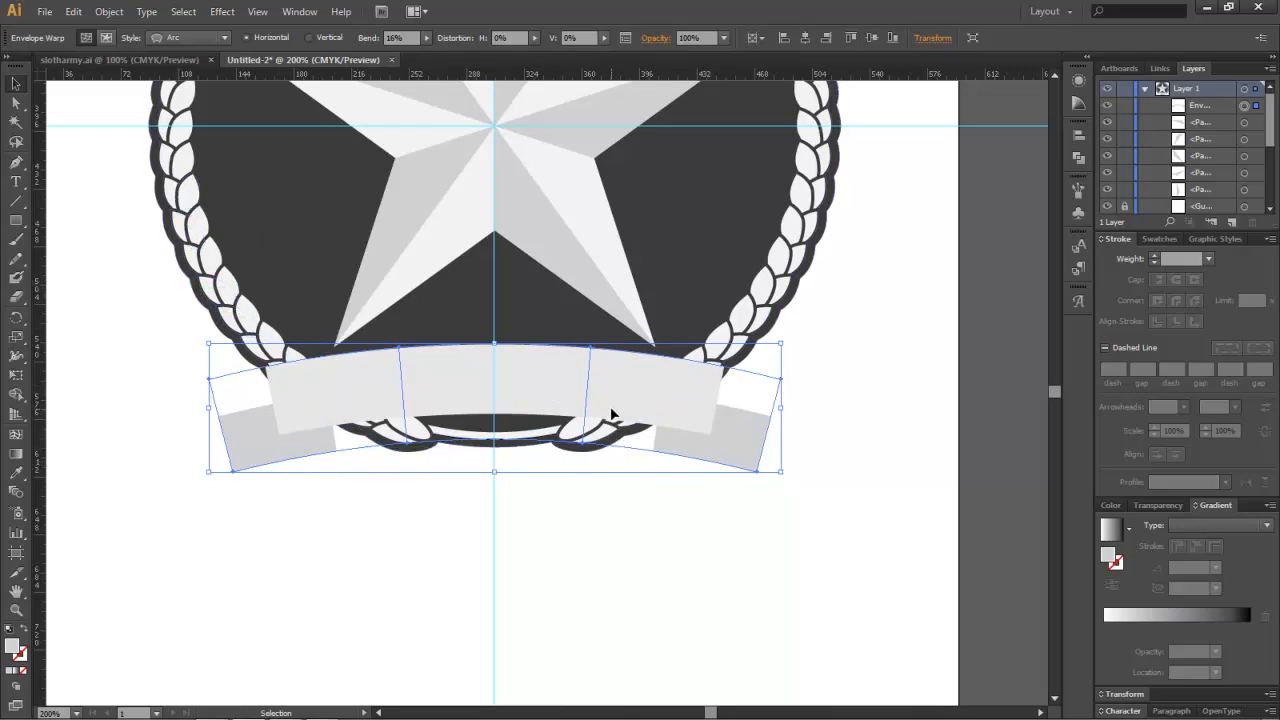
{"action": "key", "text": "Up"}
{"action": "key", "text": "Up"}
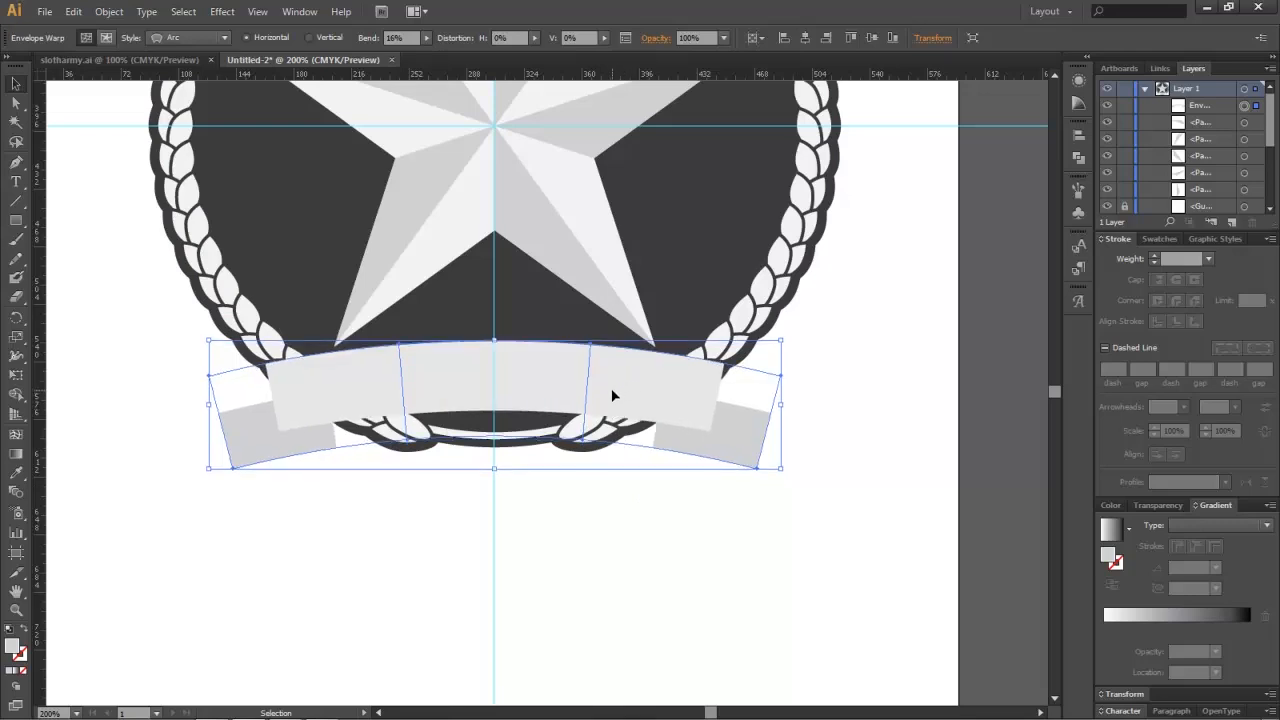
{"action": "key", "text": "Up"}
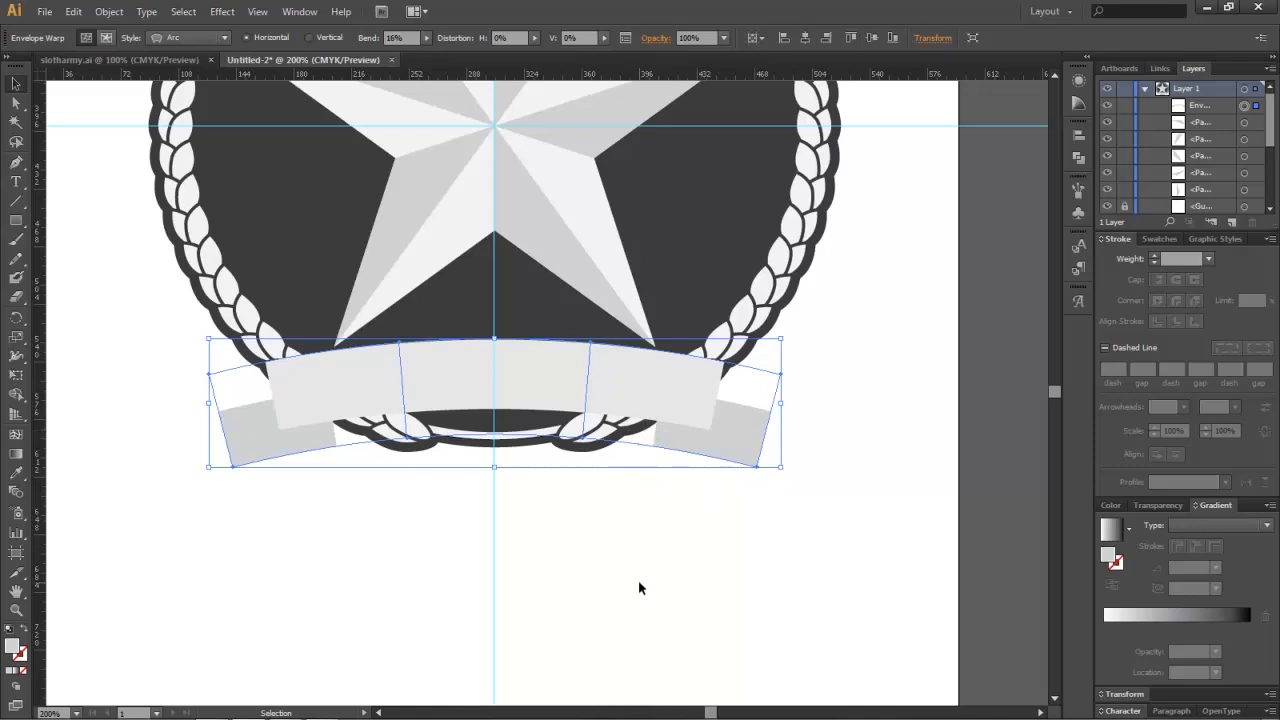
{"action": "key", "text": "Up"}
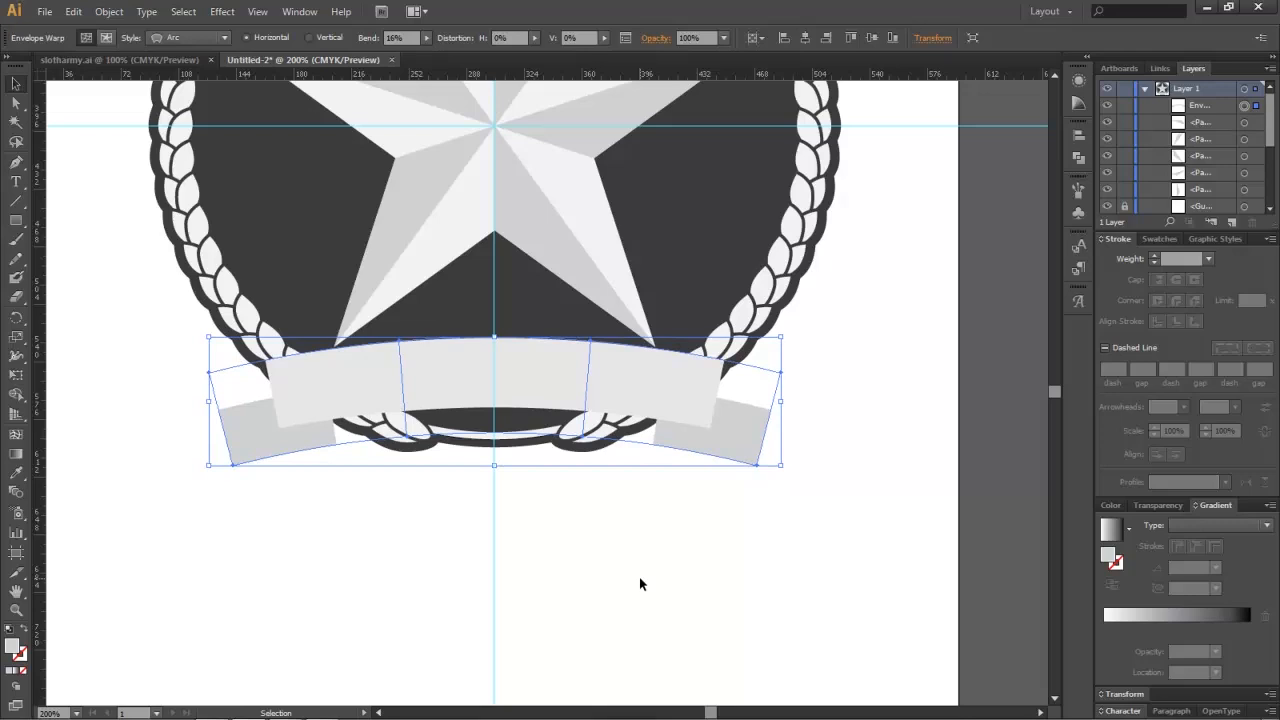
{"action": "key", "text": "Down"}
{"action": "key", "text": "Down"}
{"action": "key", "text": "Down"}
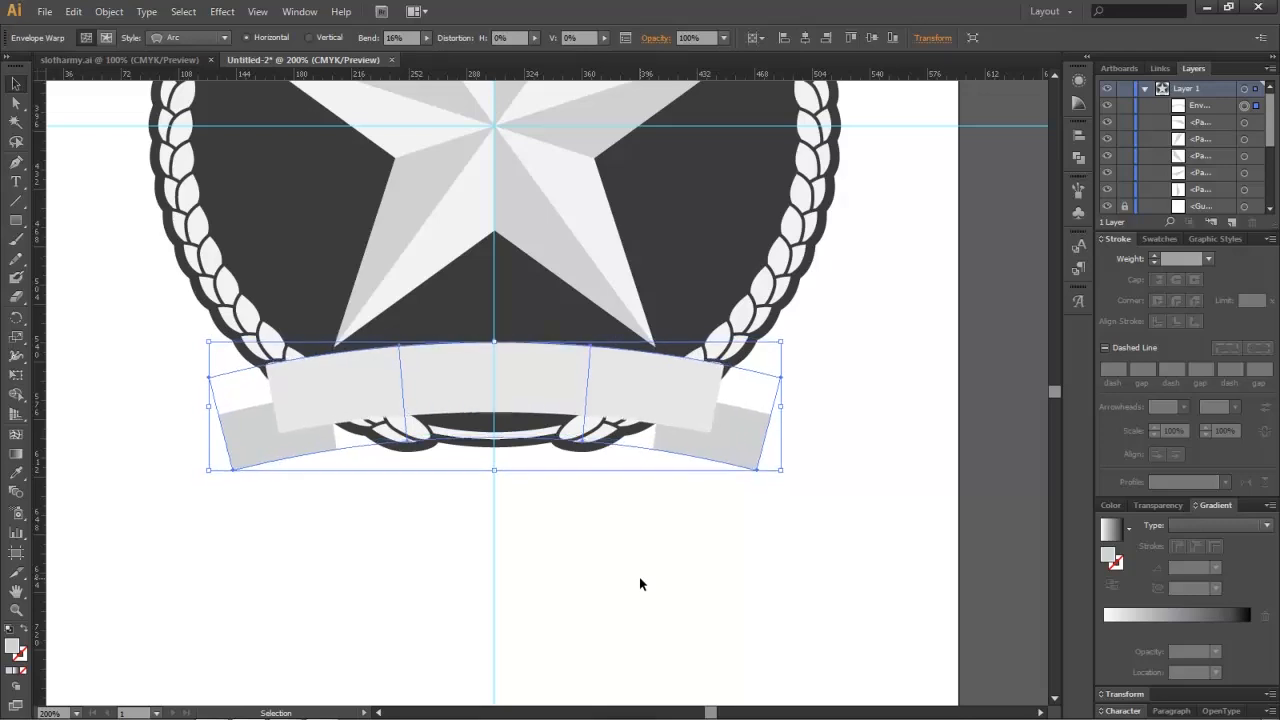
{"action": "key", "text": "Down"}
{"action": "key", "text": "Down"}
{"action": "key", "text": "Down"}
{"action": "key", "text": "Up"}
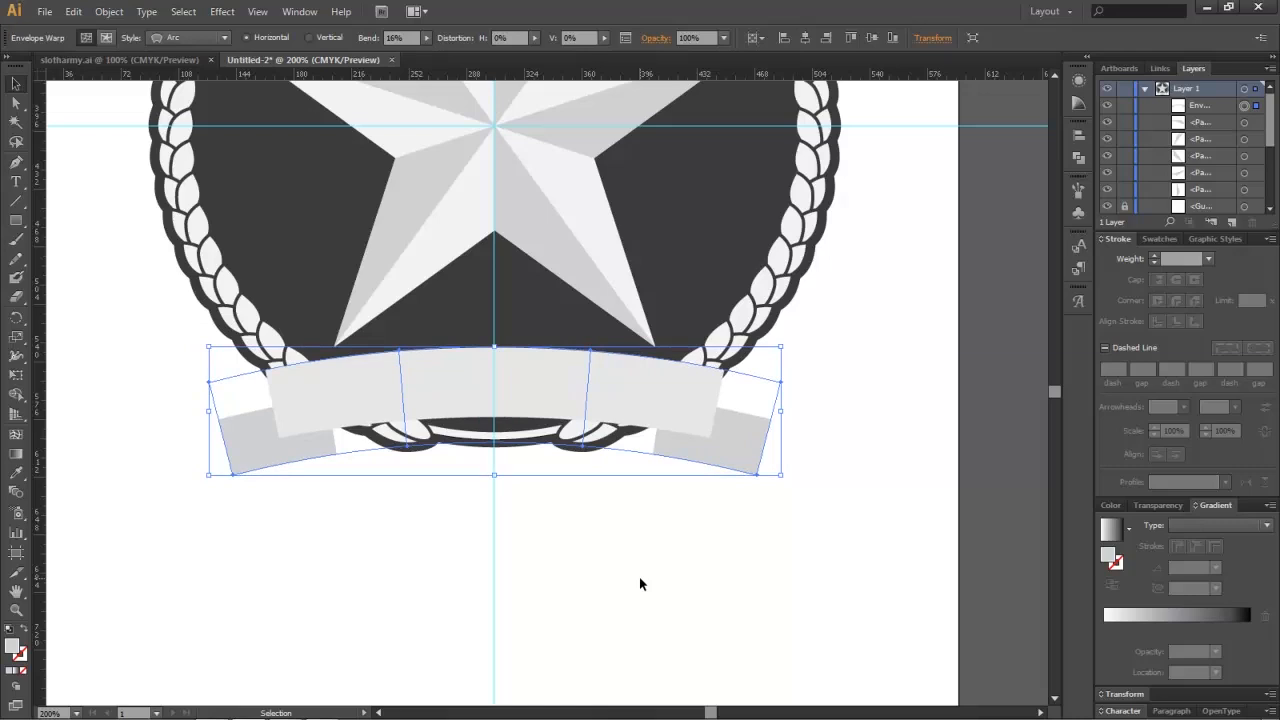
{"action": "key", "text": "Up"}
{"action": "key", "text": "Up"}
{"action": "key", "text": "Up"}
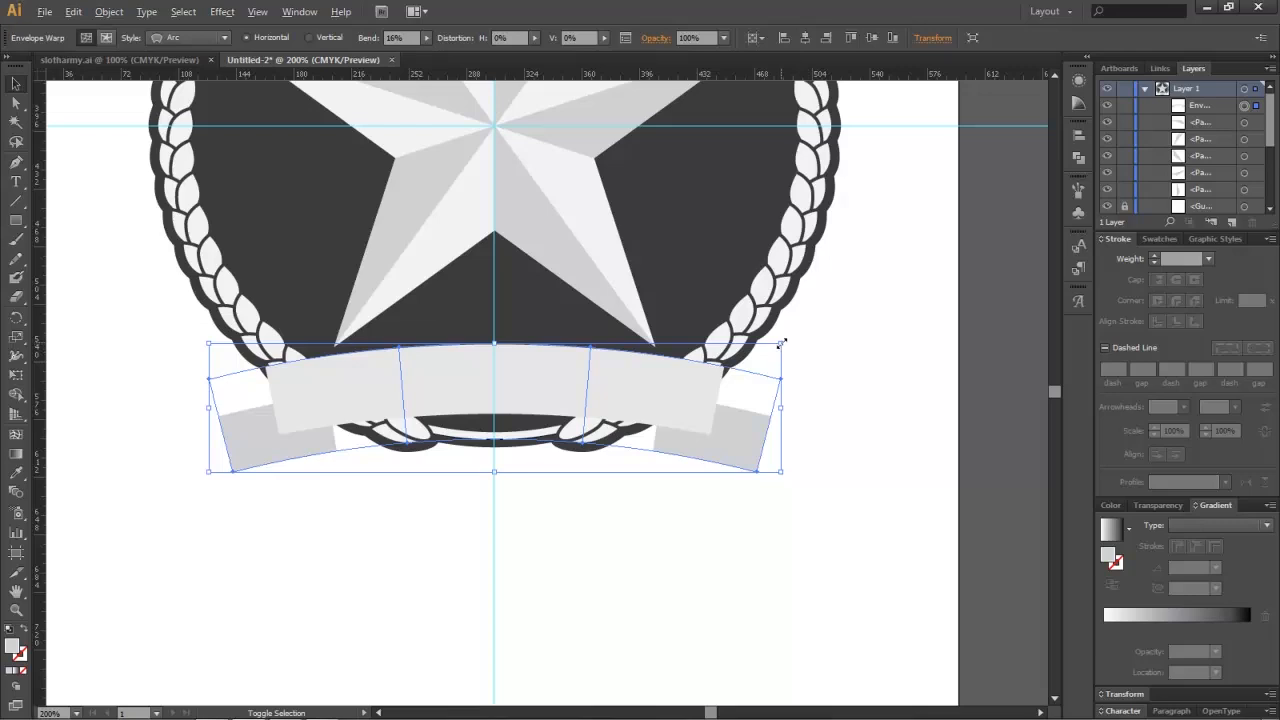
Step: Scale the banner down slightly about its centre and lower it until it sits just clear below the star's points
{"action": "left_click_drag", "start_coordinate": [780, 343], "coordinate": [766, 347]}
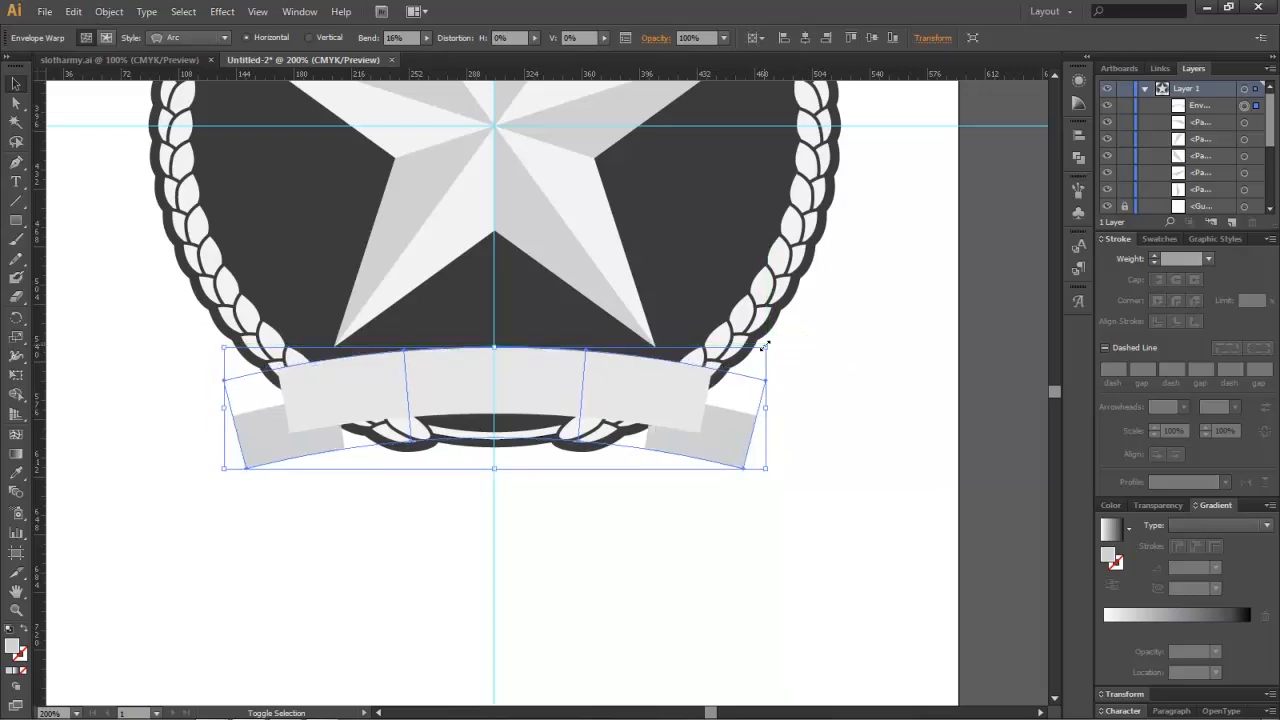
{"action": "key", "text": "Down"}
{"action": "key", "text": "Down"}
{"action": "key", "text": "Down"}
{"action": "key", "text": "Down"}
{"action": "key", "text": "Down"}
{"action": "key", "text": "Down"}
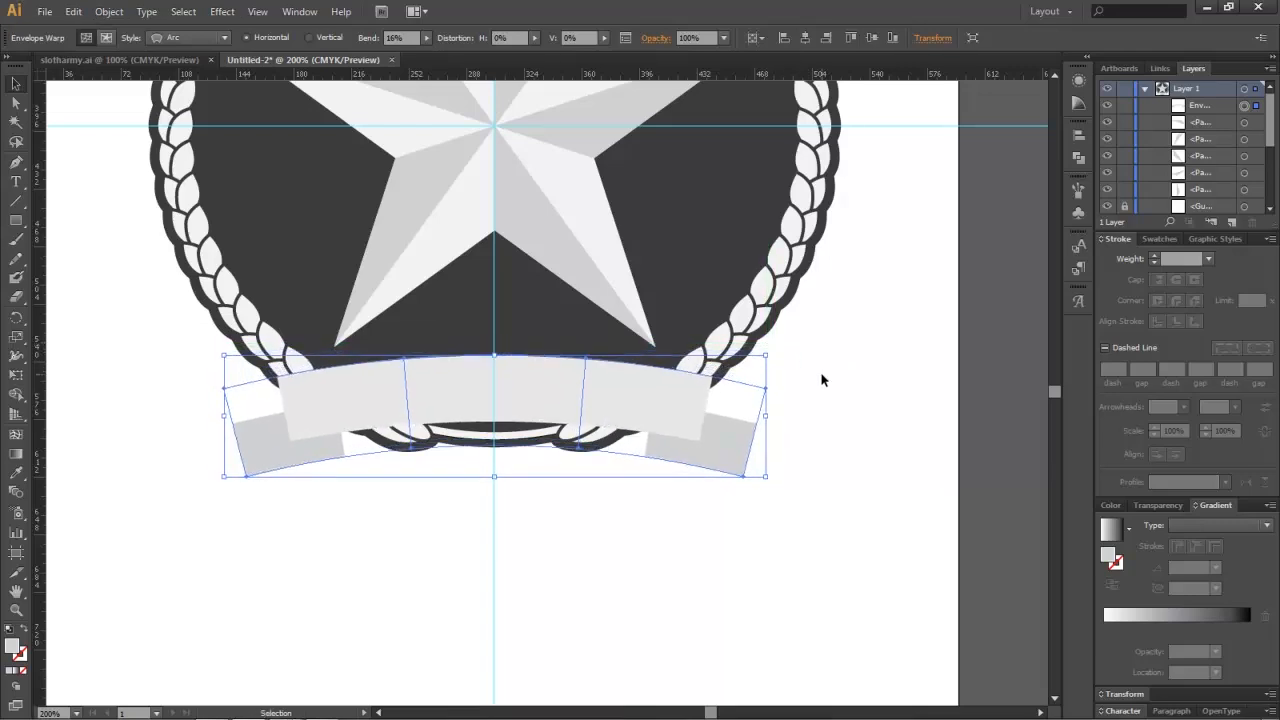
{"action": "key", "text": "Down"}
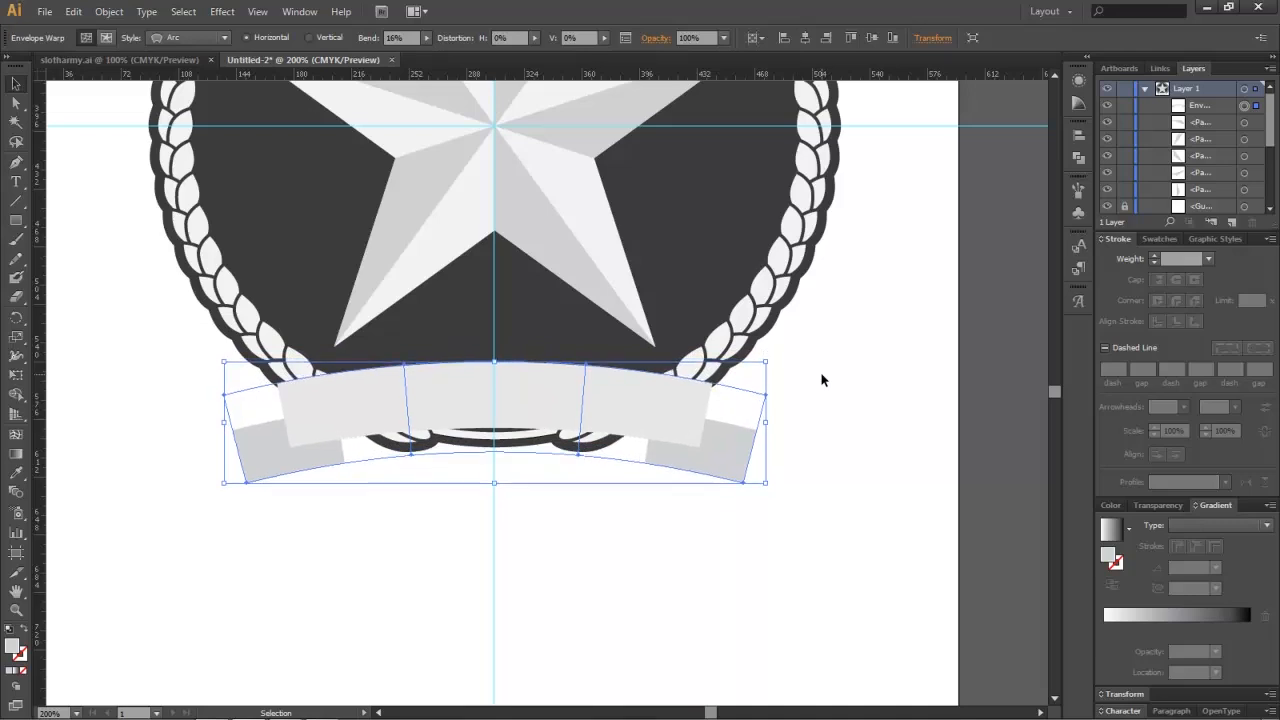
{"action": "left_click", "coordinate": [820, 426]}
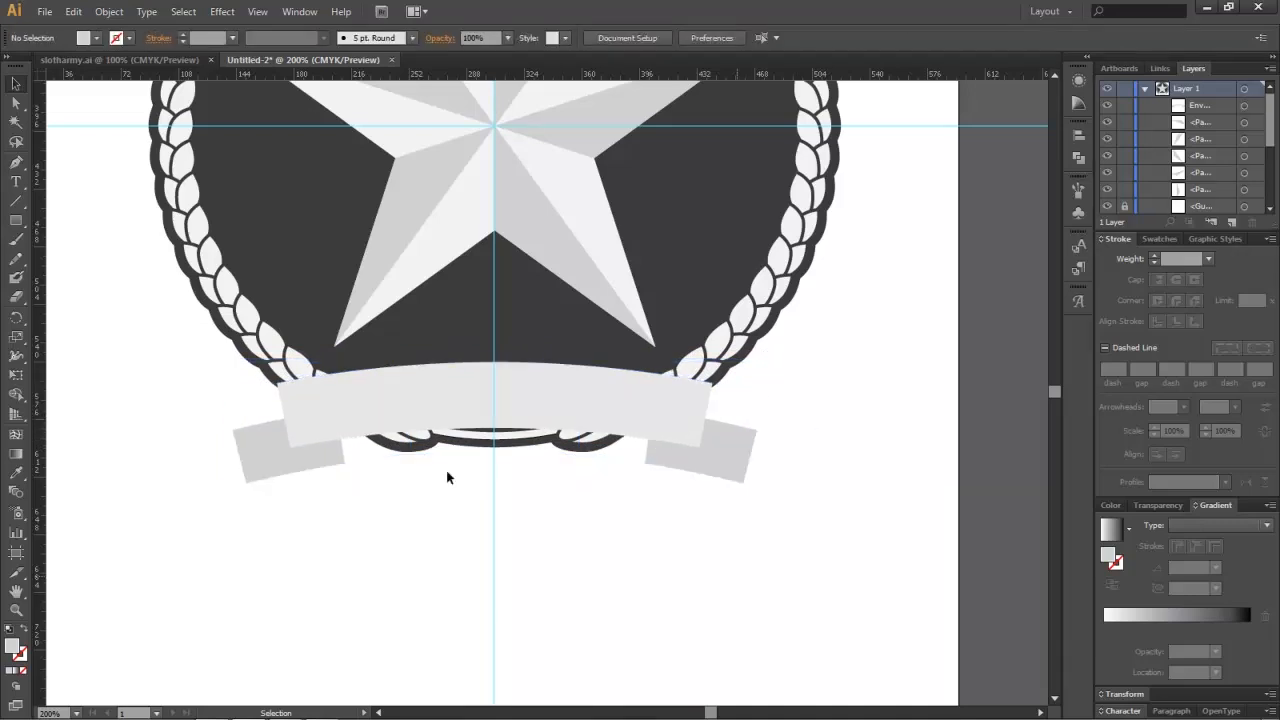
Step: Expand the warped banner's object and fill into plain editable shapes
{"action": "left_click", "coordinate": [691, 432]}
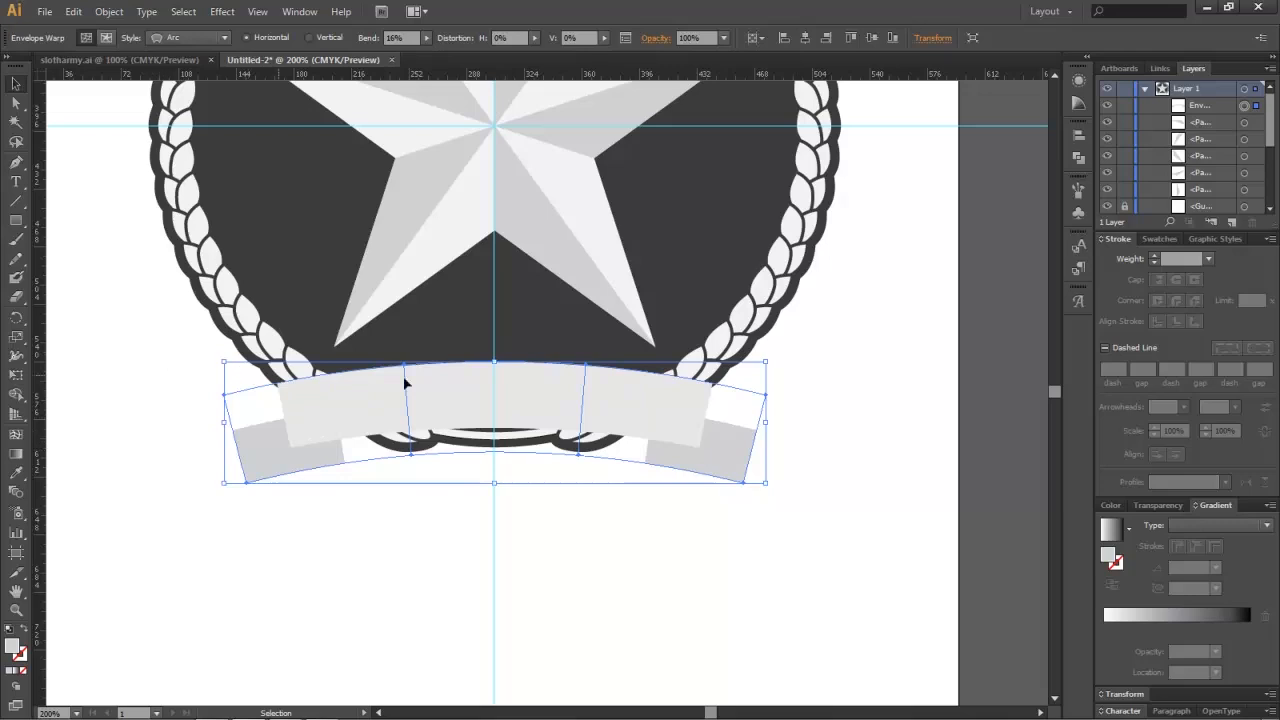
{"action": "left_click", "coordinate": [109, 11]}
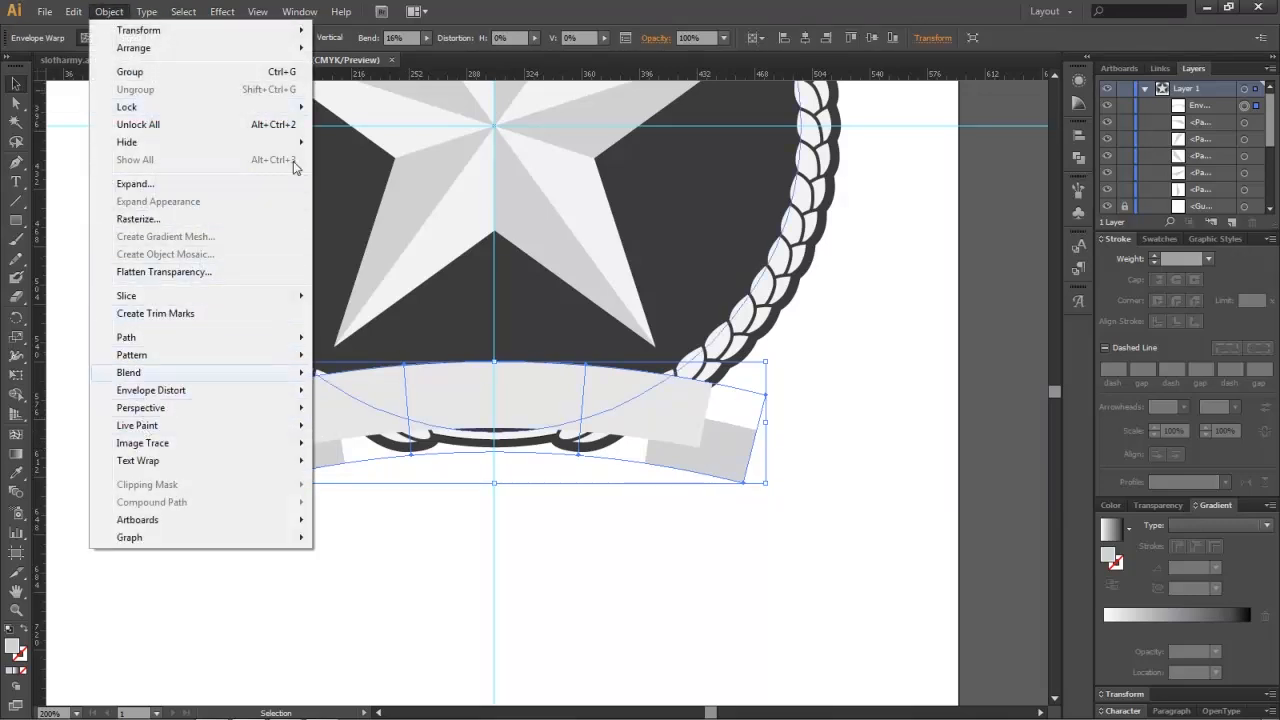
{"action": "left_click", "coordinate": [150, 184]}
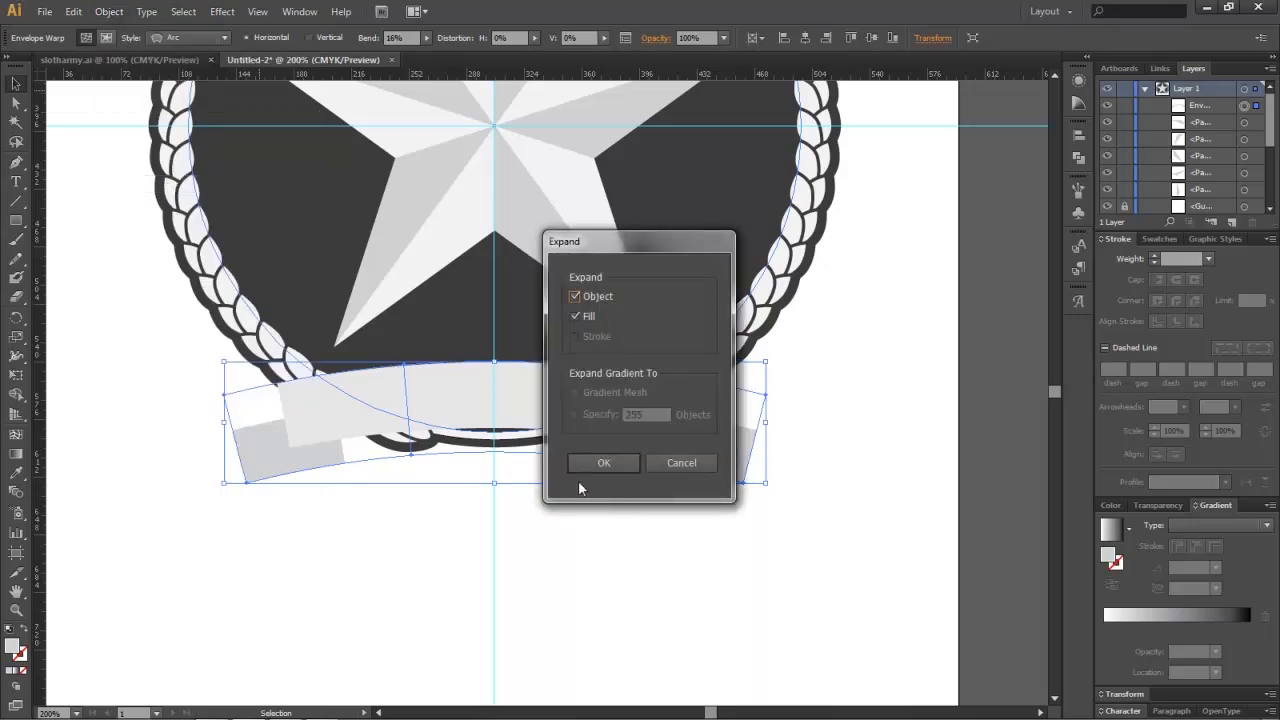
{"action": "left_click", "coordinate": [603, 462]}
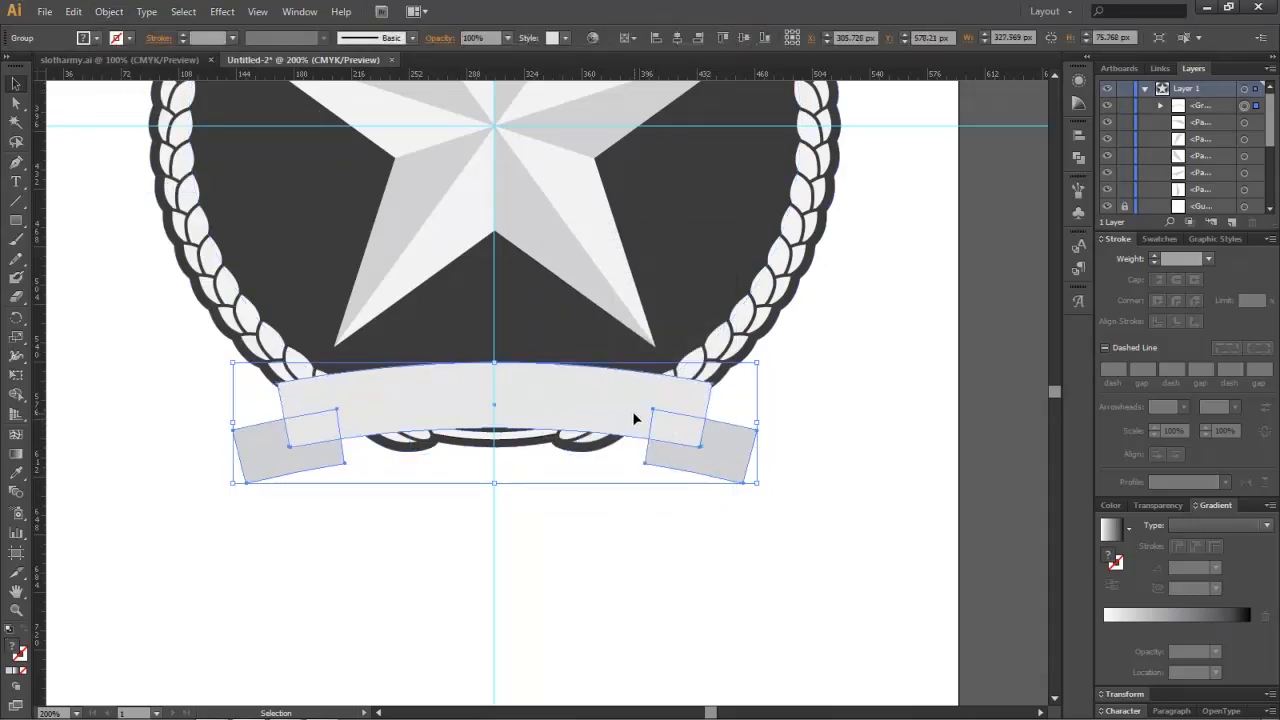
{"action": "left_click", "coordinate": [368, 563]}
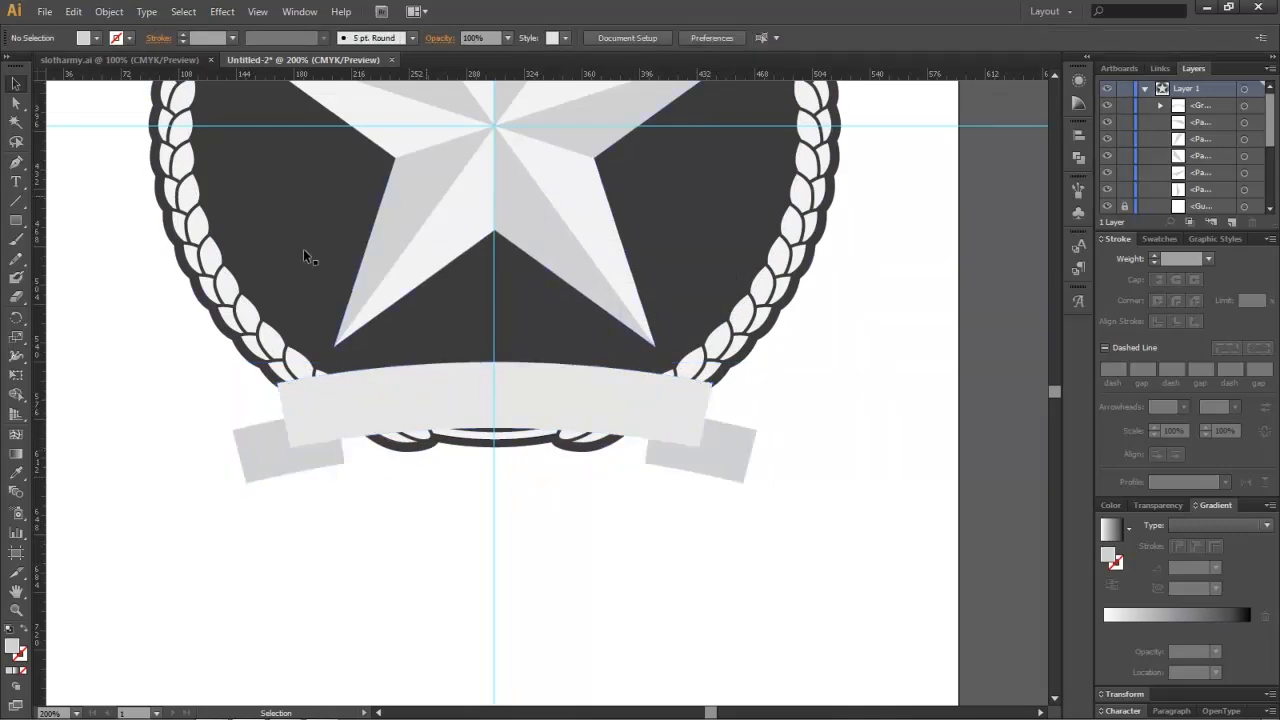
Step: Draw a closed fold shape with the Pen tool between the main band's lower-left corner and the left tail's inner corner, tucked up under the band
{"action": "left_click", "coordinate": [18, 164]}
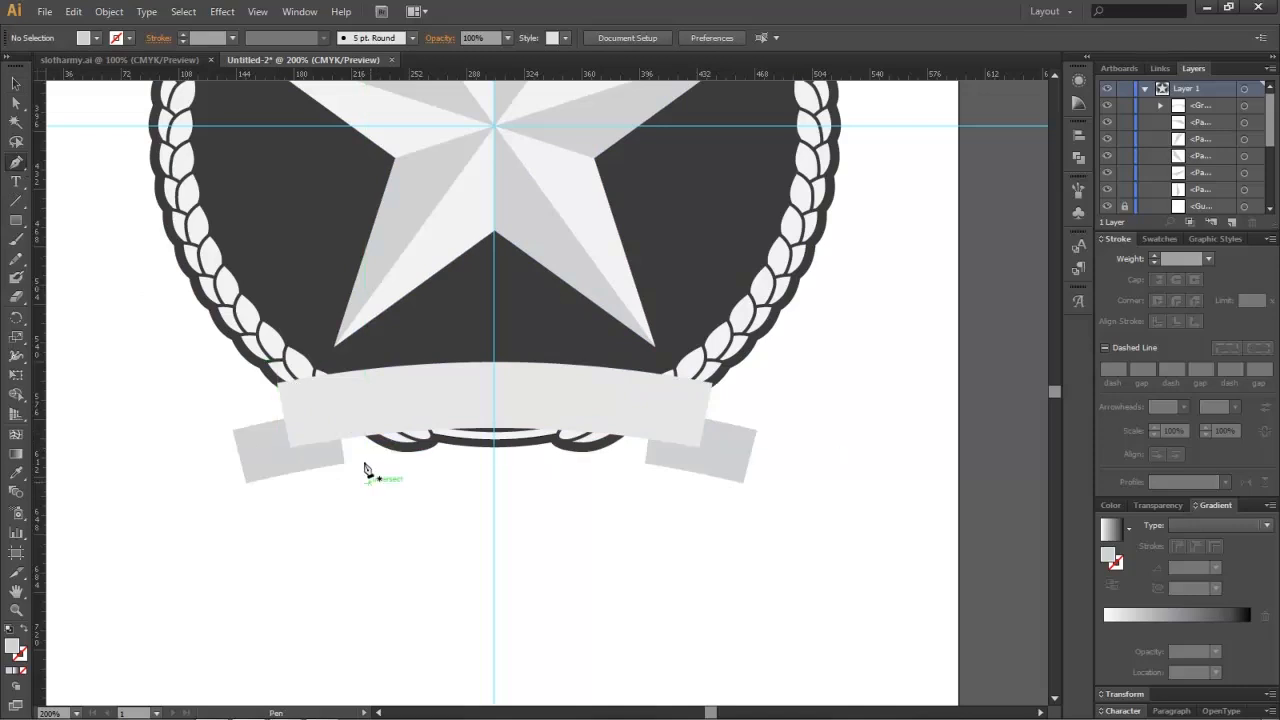
{"action": "left_click", "coordinate": [289, 444]}
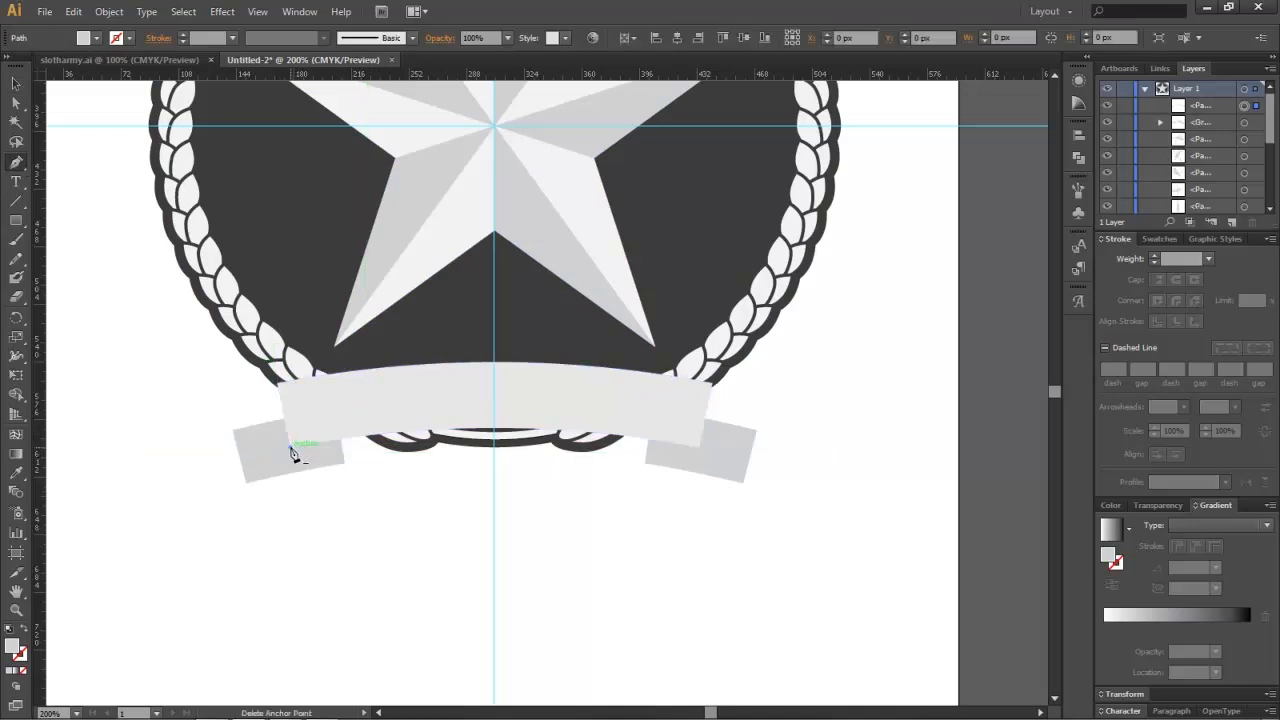
{"action": "left_click", "coordinate": [346, 464]}
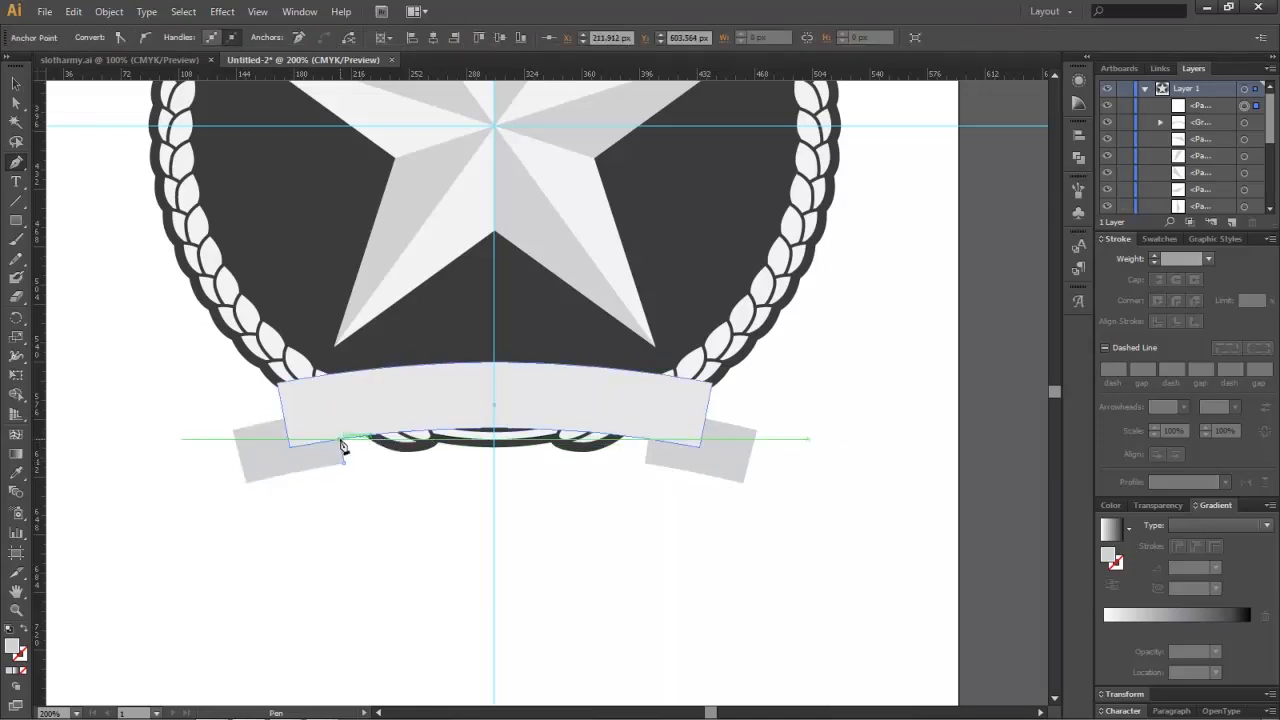
{"action": "left_click", "coordinate": [319, 416]}
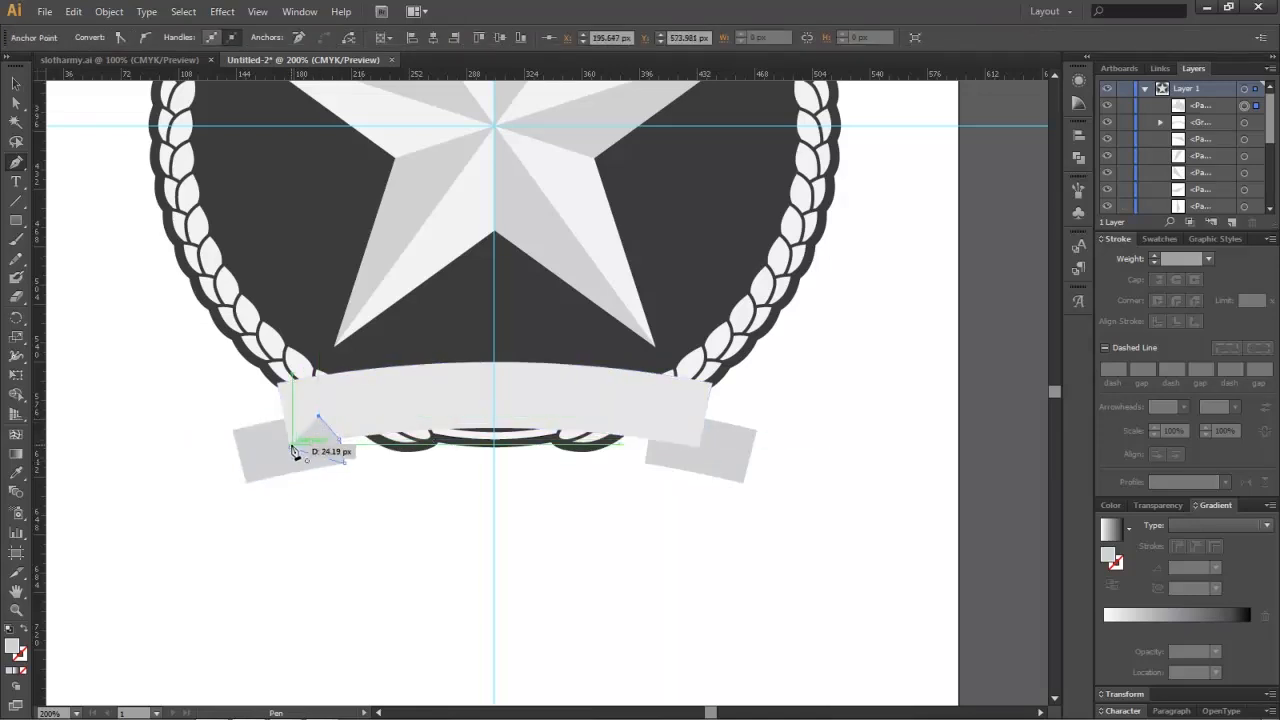
{"action": "left_click", "coordinate": [291, 447]}
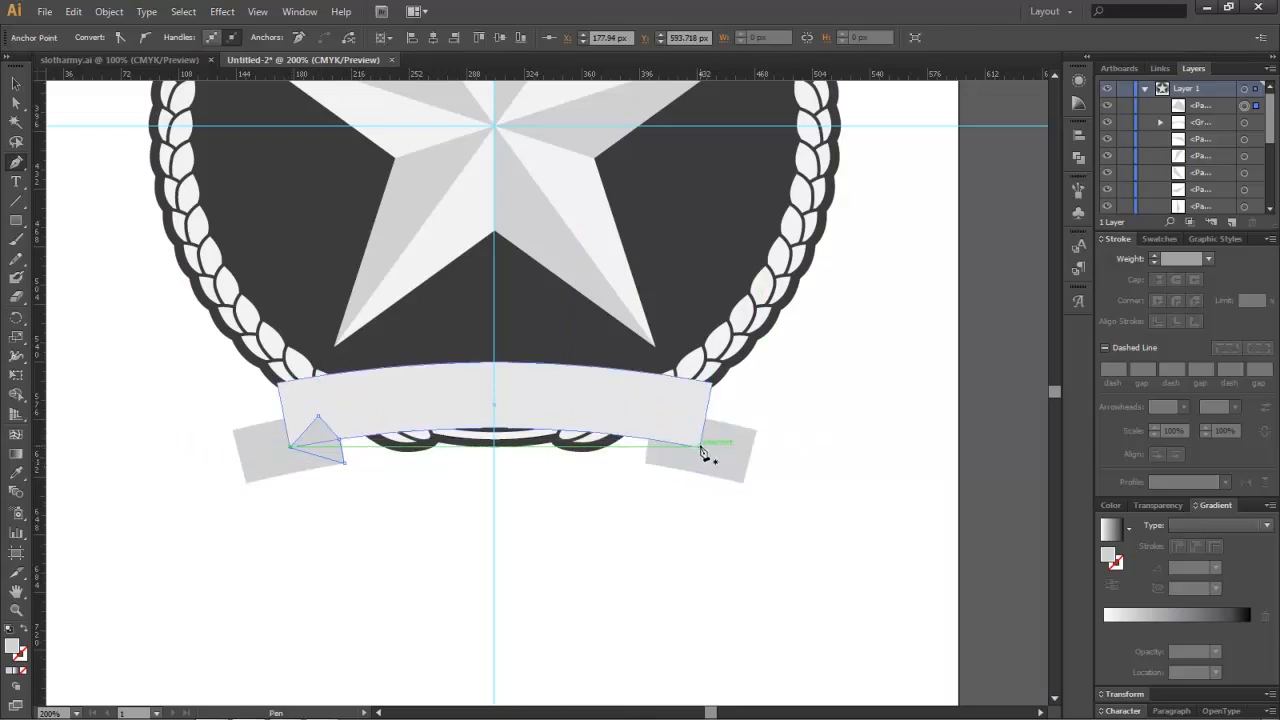
Step: Draw a matching closed fold shape between the main band's lower-right corner and the right tail's lower inner corner
{"action": "left_click", "coordinate": [698, 447]}
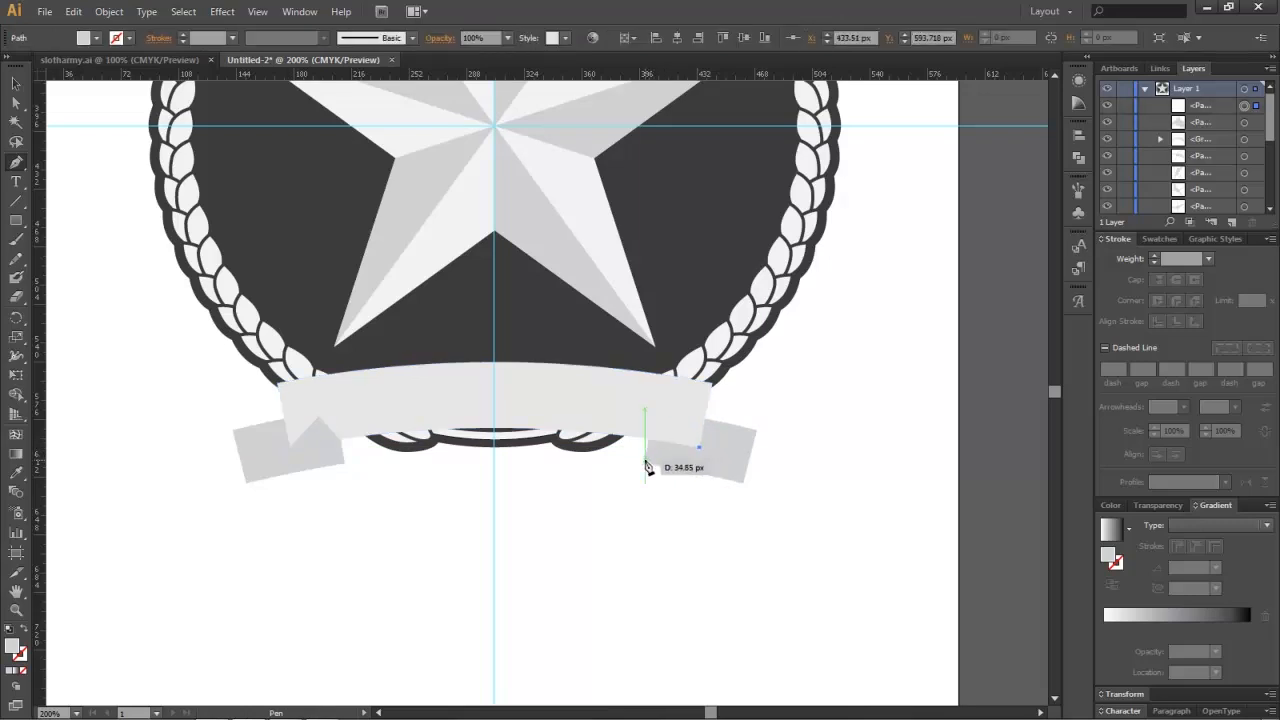
{"action": "left_click", "coordinate": [645, 463]}
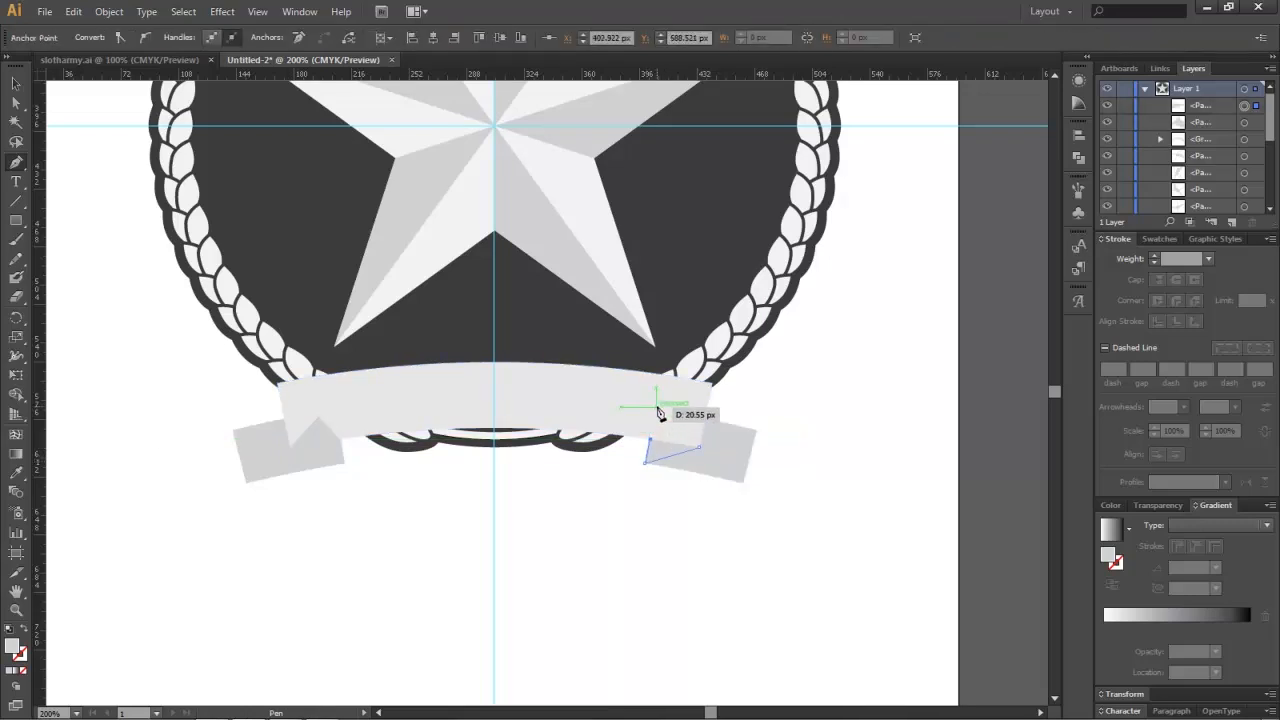
{"action": "left_click", "coordinate": [658, 422]}
{"action": "left_click", "coordinate": [699, 448]}
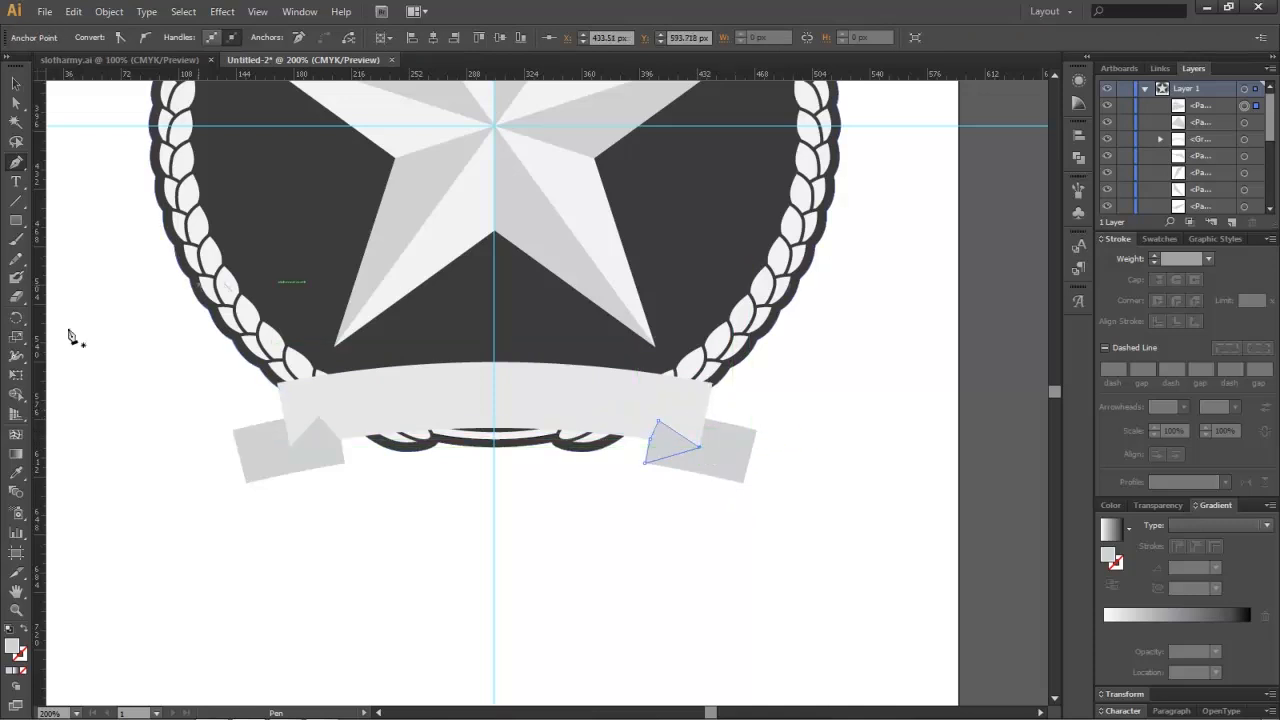
Step: Try to send both fold shapes one level backward behind the banner
{"action": "left_click", "coordinate": [16, 84]}
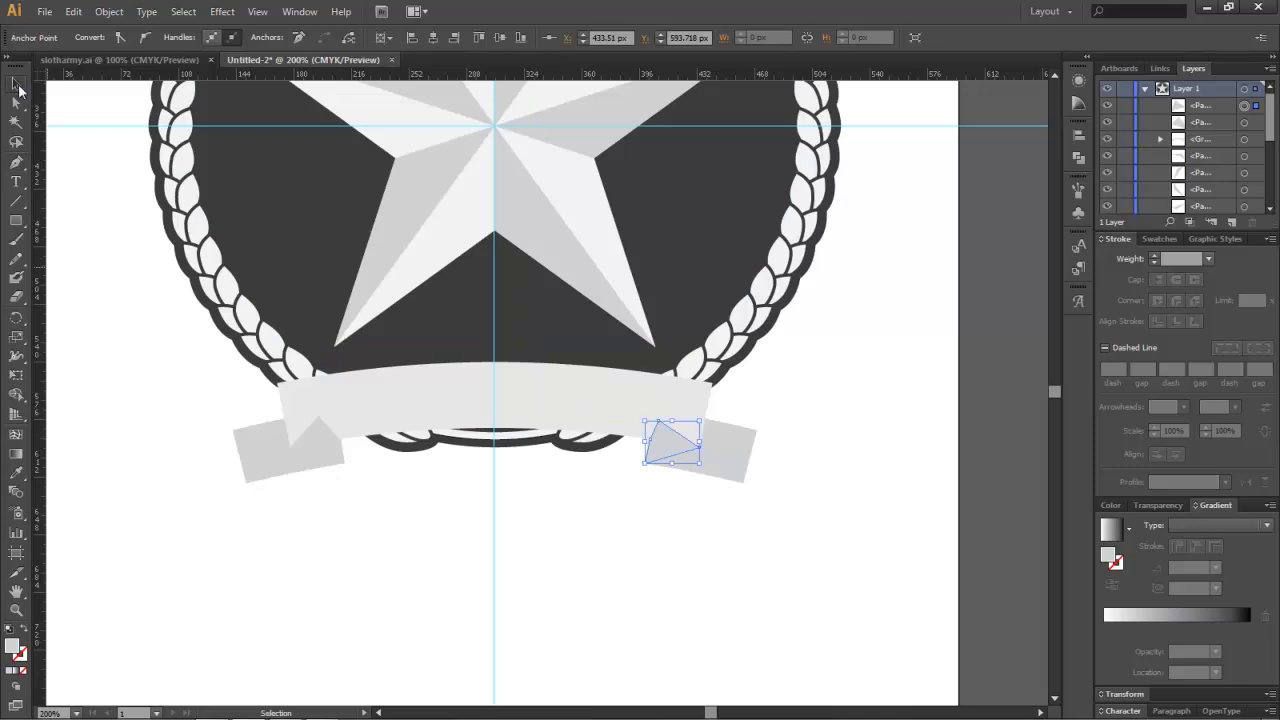
{"action": "left_click", "coordinate": [316, 437]}
{"action": "left_click", "coordinate": [662, 437], "text": "shift"}
{"action": "right_click", "coordinate": [662, 437]}
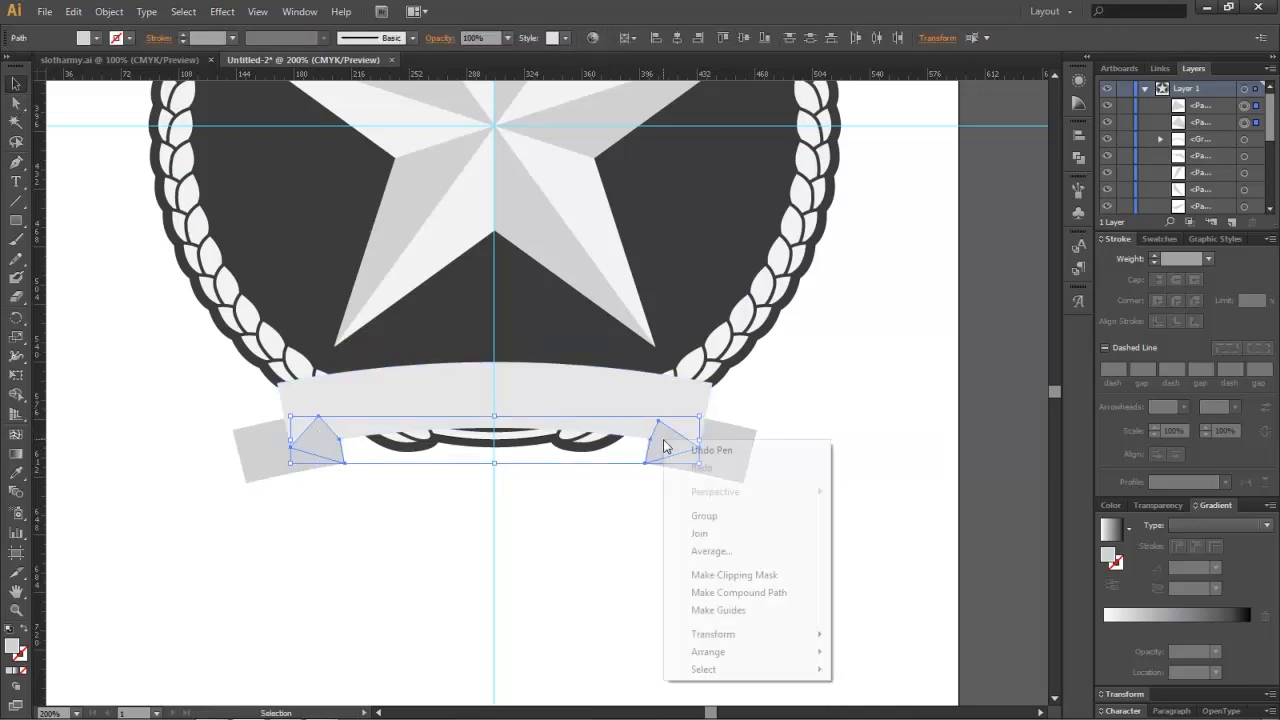
{"action": "mouse_move", "coordinate": [720, 654]}
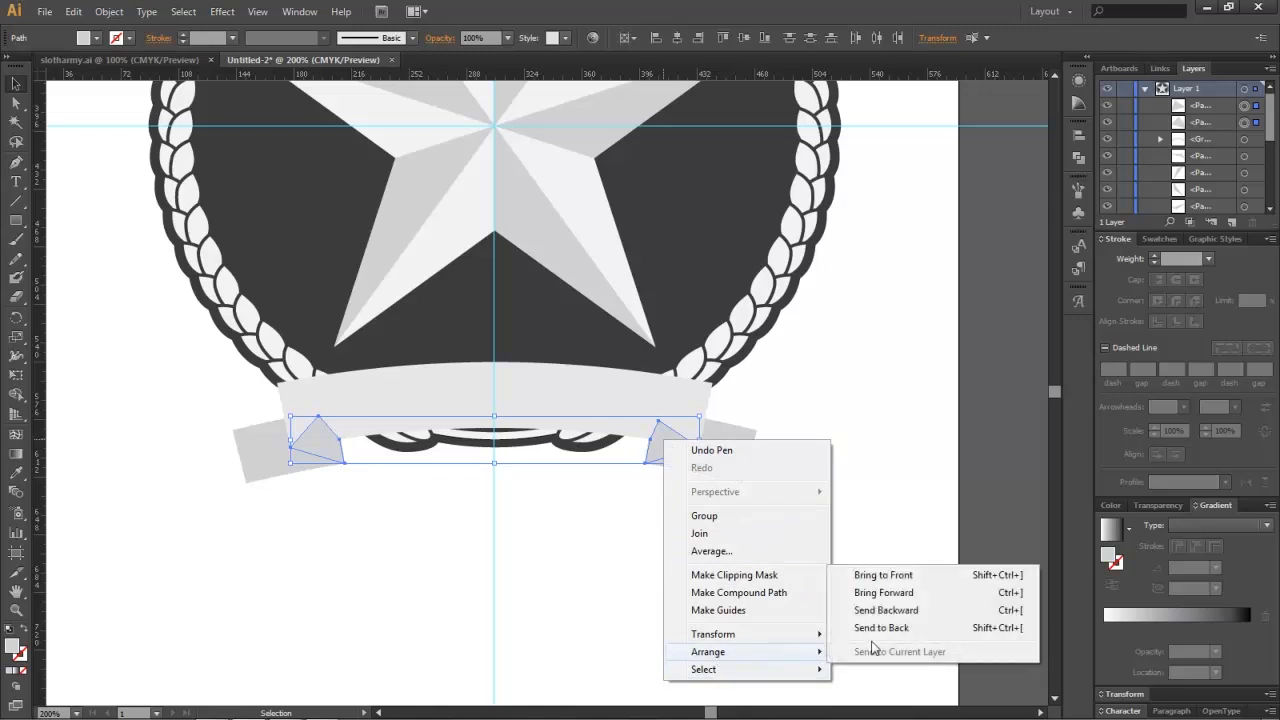
{"action": "left_click", "coordinate": [886, 610]}
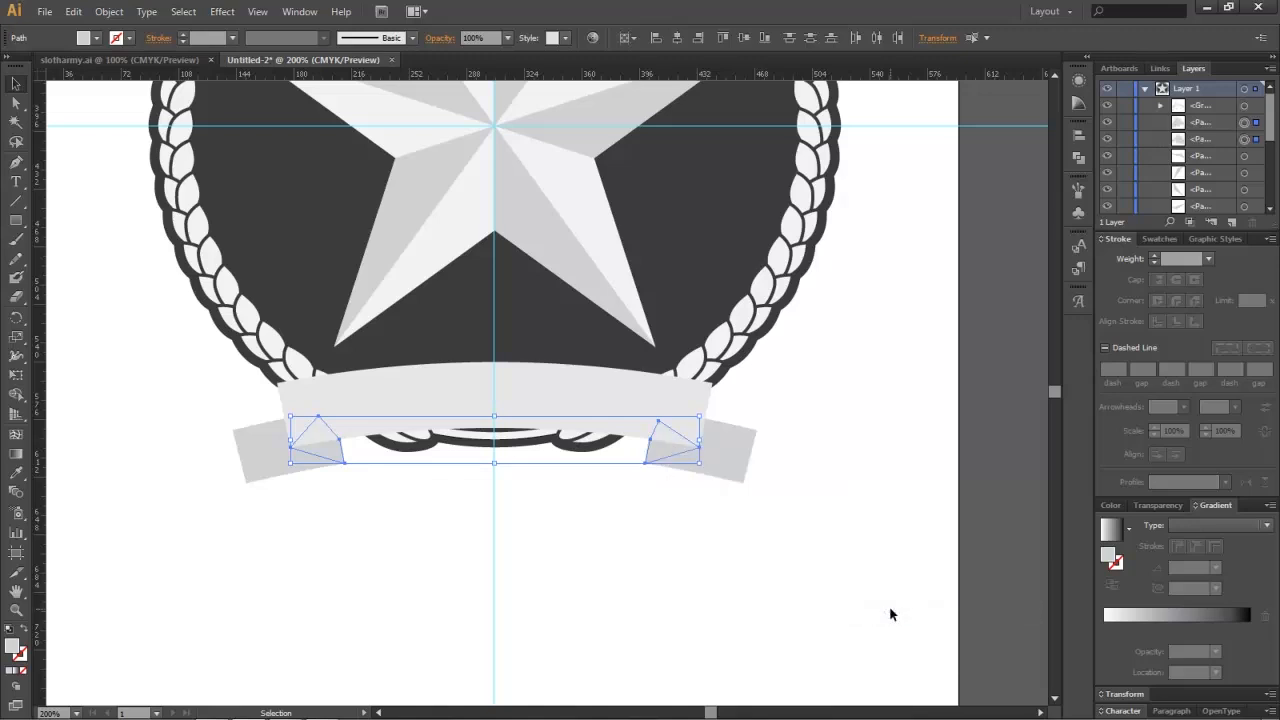
{"action": "left_click", "coordinate": [689, 565]}
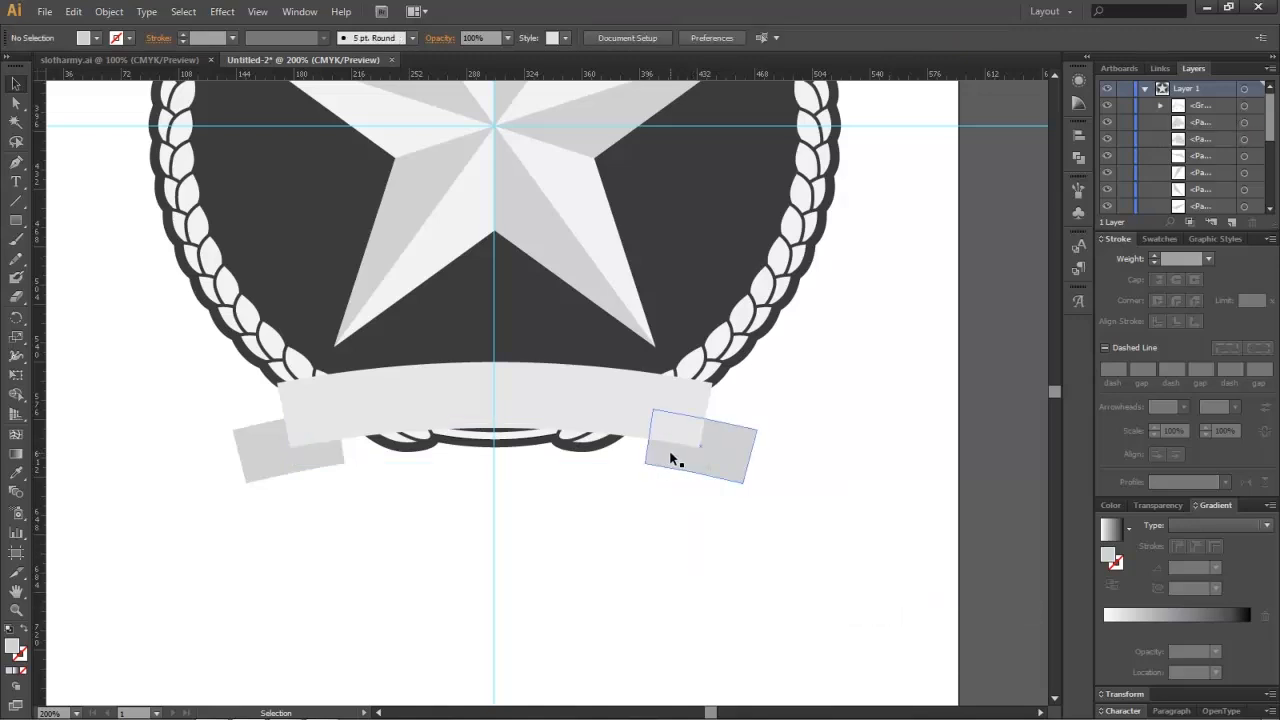
{"action": "key", "text": "ctrl+z"}
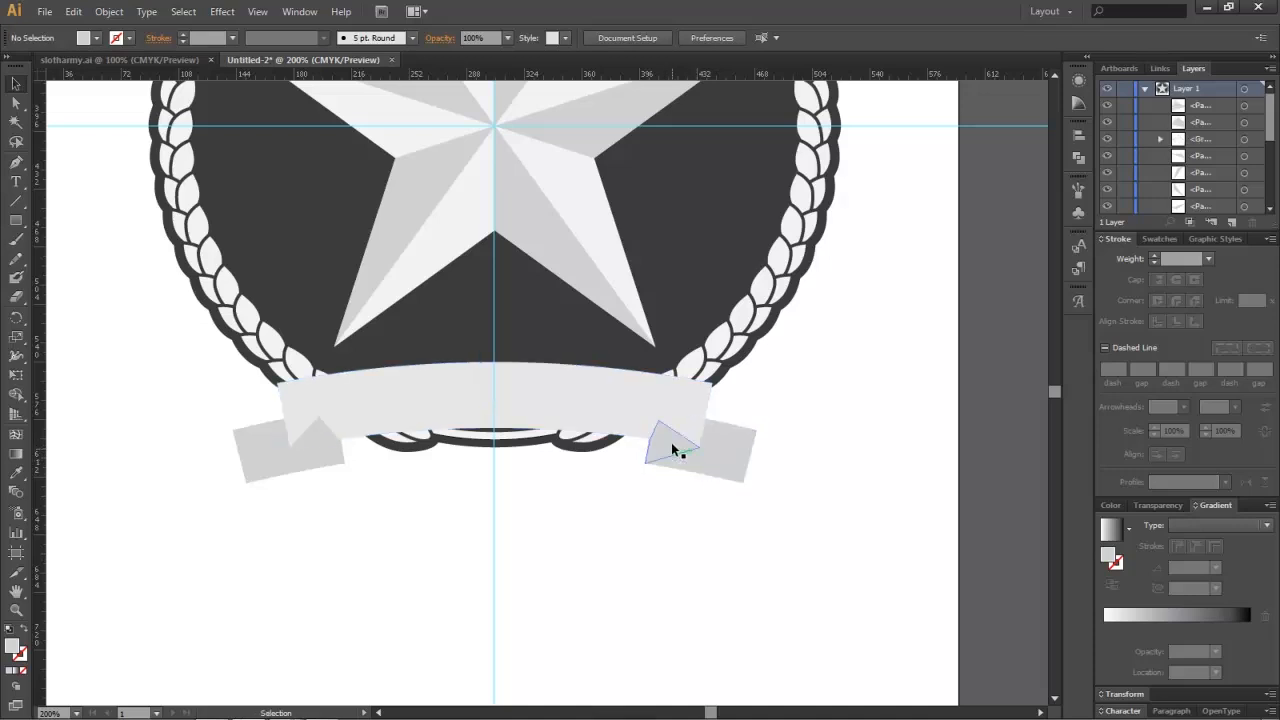
Step: Fill both fold shapes with a gray swatch one shade darker than the banner's tails
{"action": "left_click", "coordinate": [668, 434]}
{"action": "left_click", "coordinate": [325, 423], "text": "shift"}
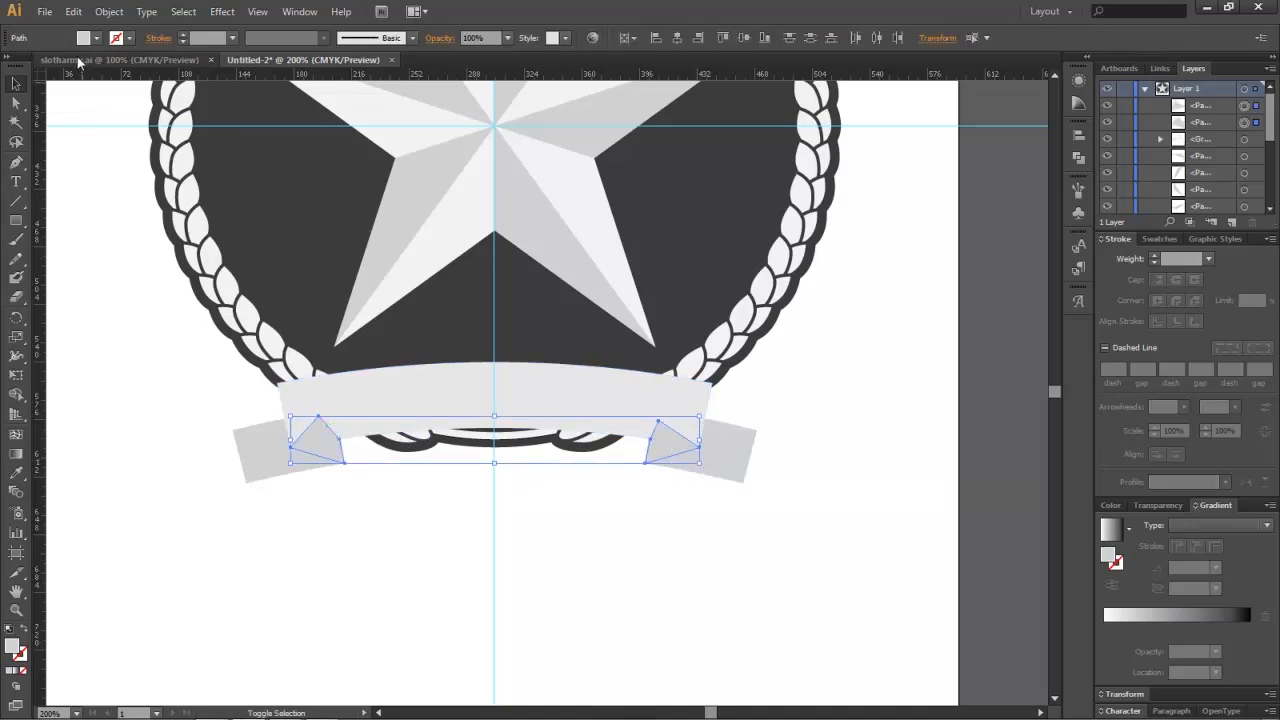
{"action": "left_click", "coordinate": [88, 37]}
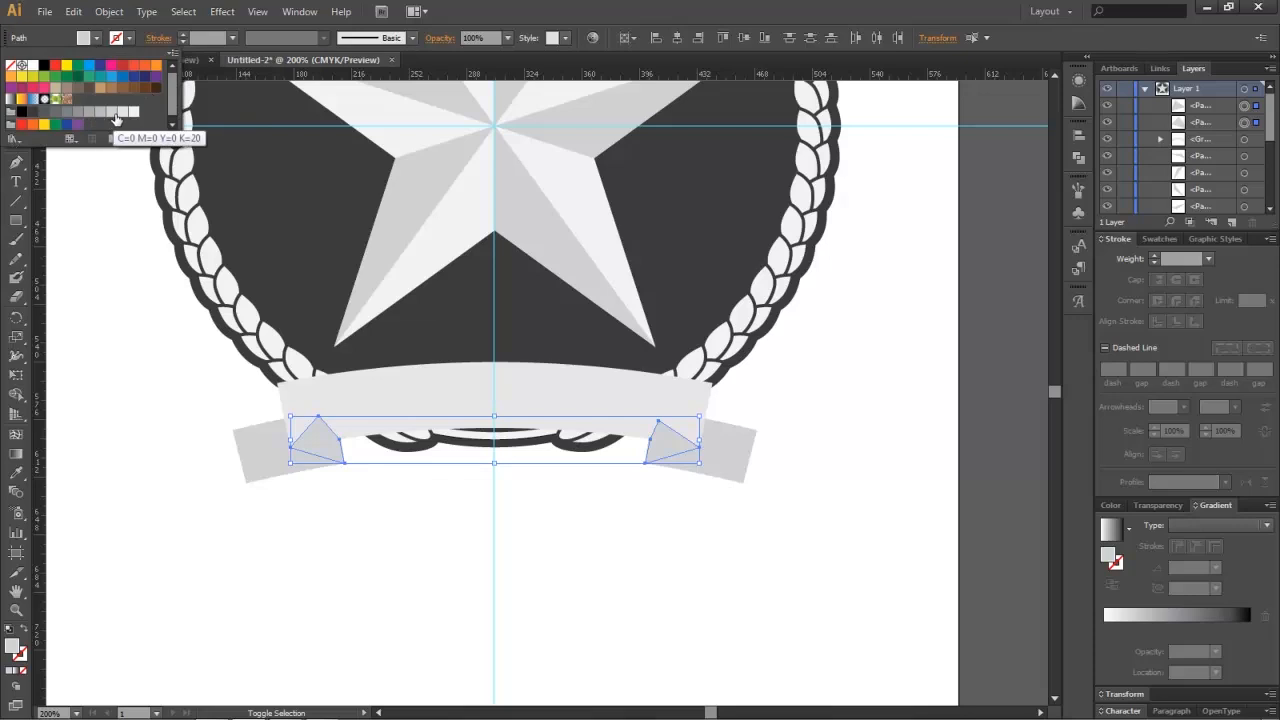
{"action": "left_click", "coordinate": [111, 113]}
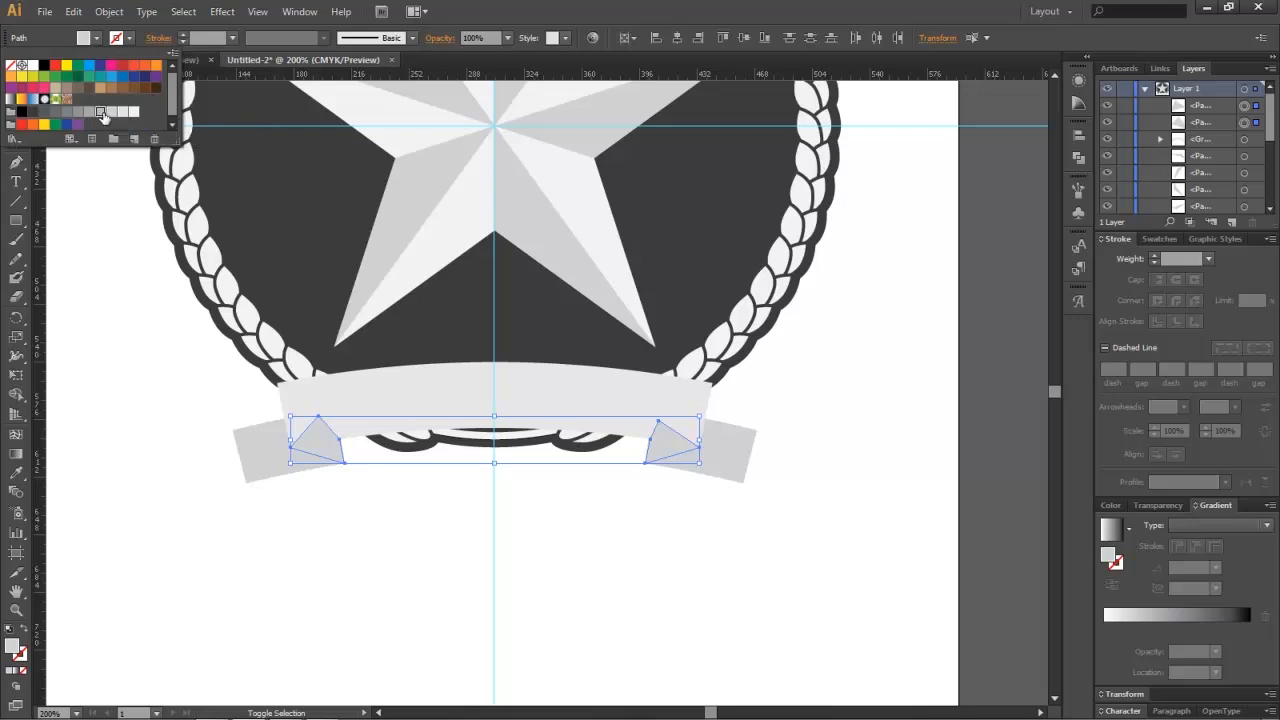
{"action": "left_click", "coordinate": [100, 113]}
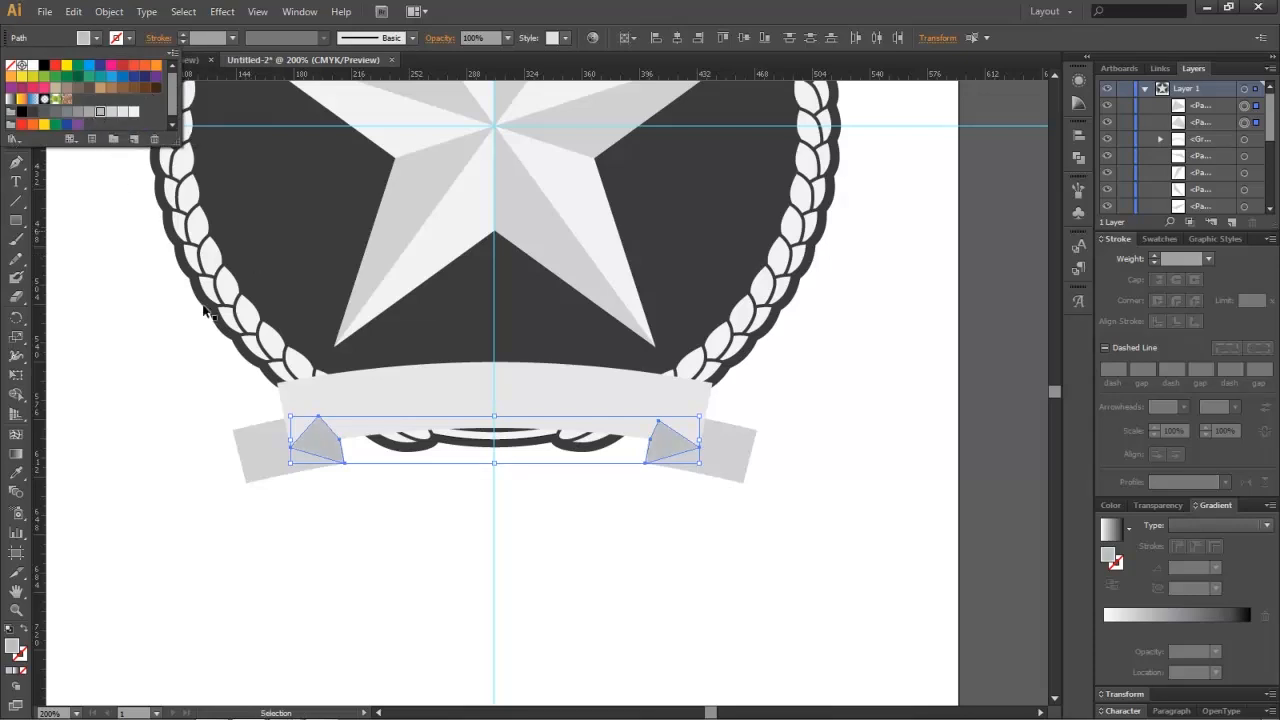
{"action": "left_click", "coordinate": [711, 617]}
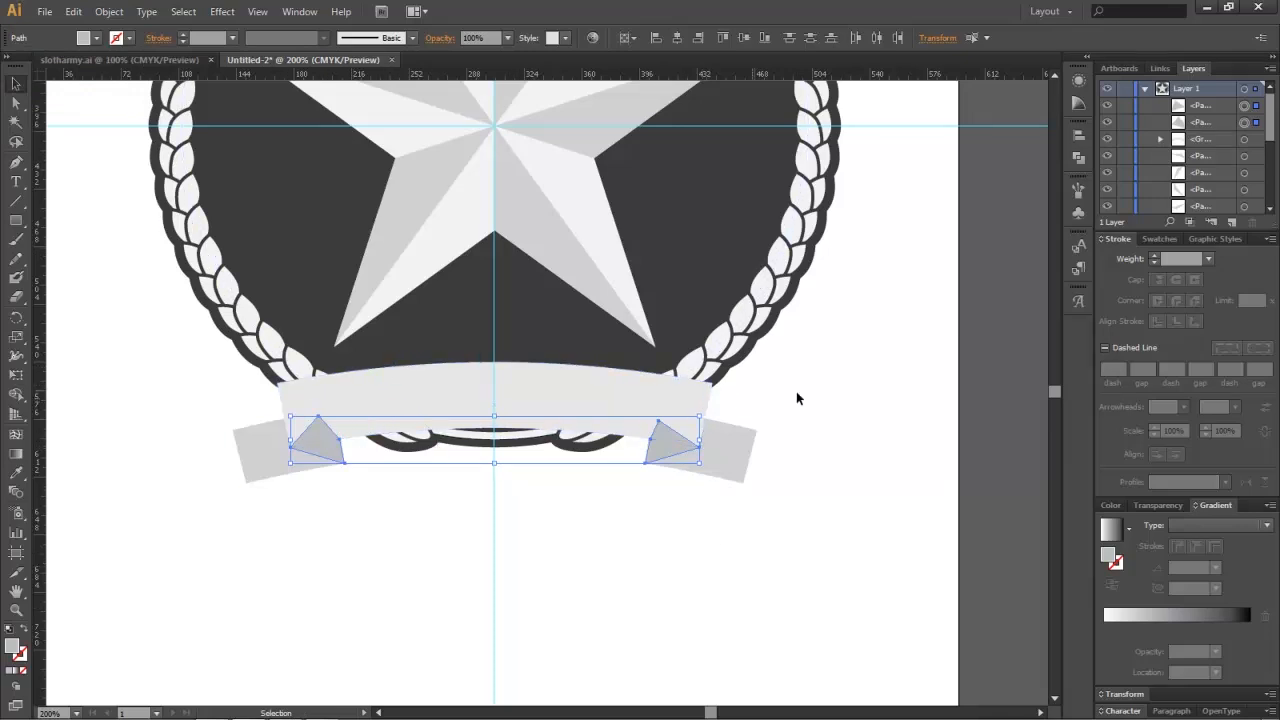
Step: Send the two darker fold shapes one level backward, behind the banner group
{"action": "right_click", "coordinate": [336, 455]}
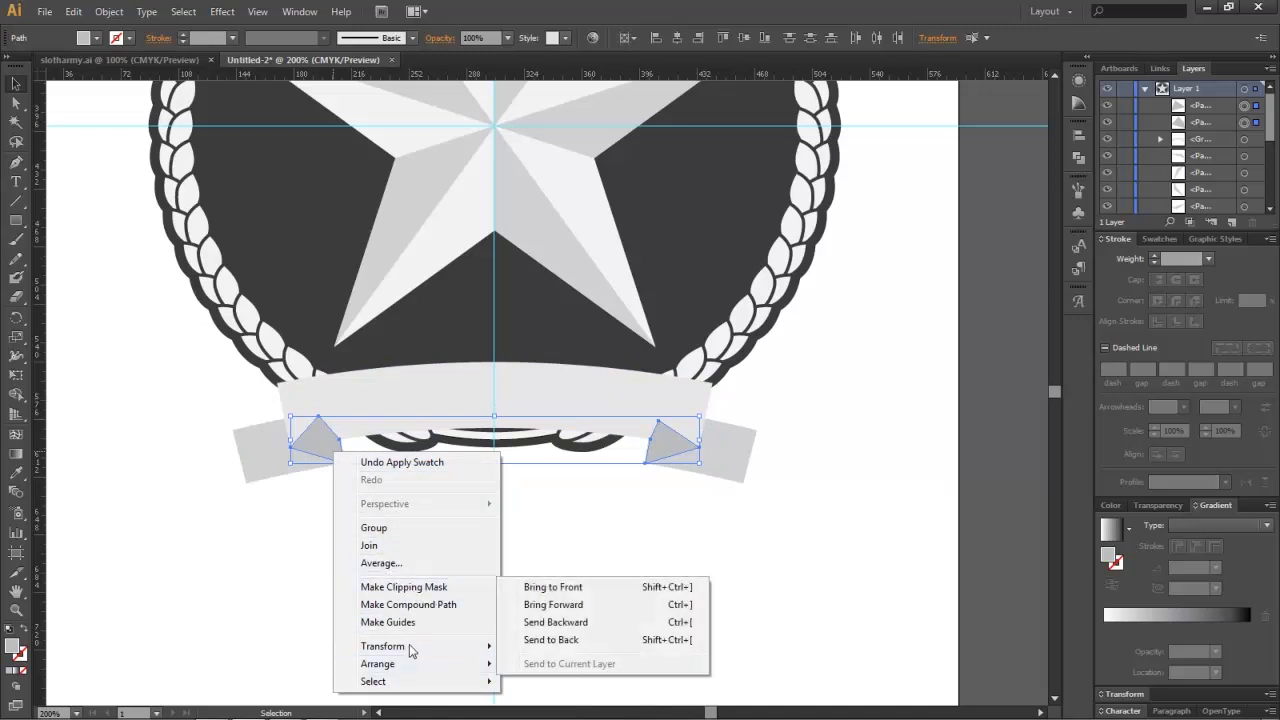
{"action": "mouse_move", "coordinate": [452, 667]}
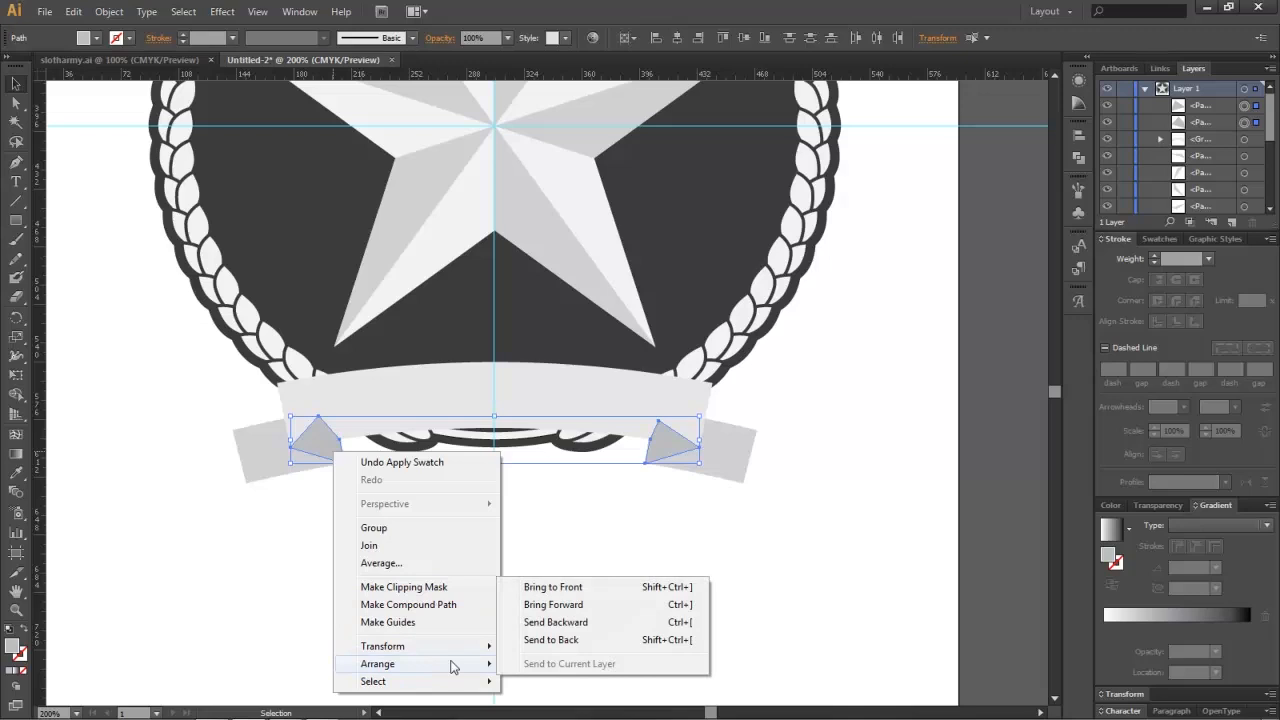
{"action": "left_click", "coordinate": [571, 624]}
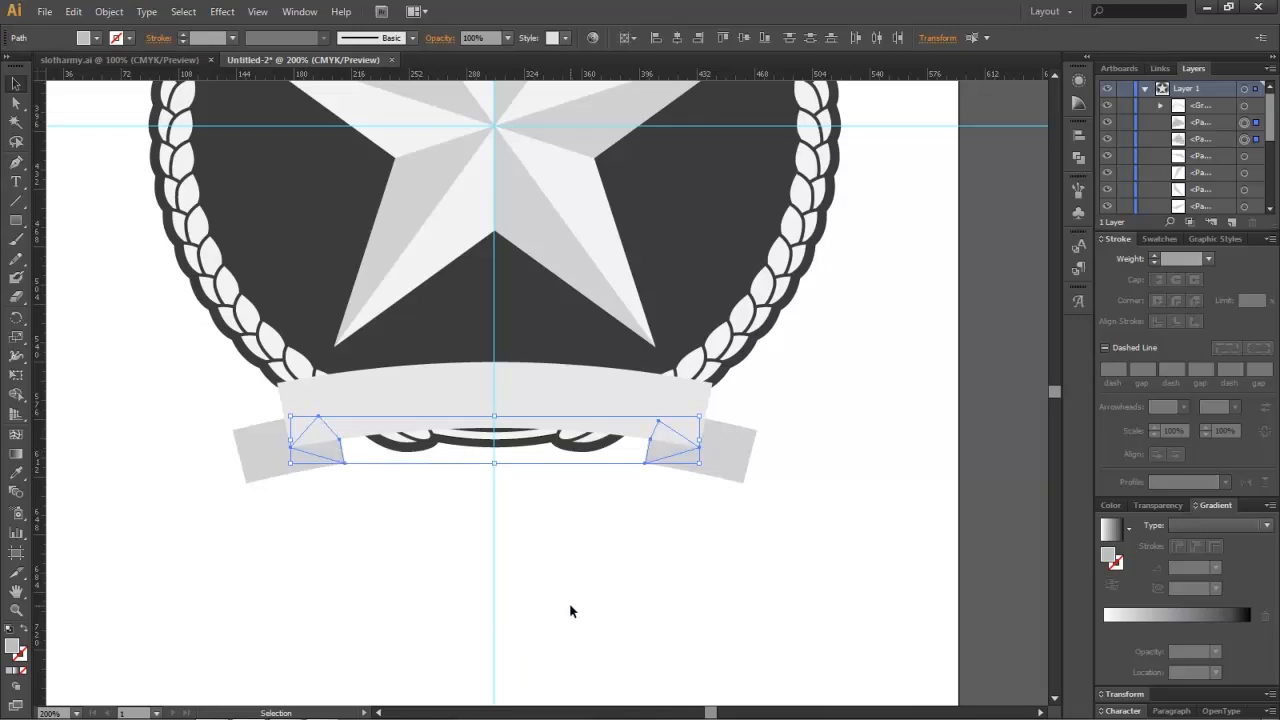
{"action": "left_click", "coordinate": [580, 600]}
{"action": "left_click", "coordinate": [672, 445]}
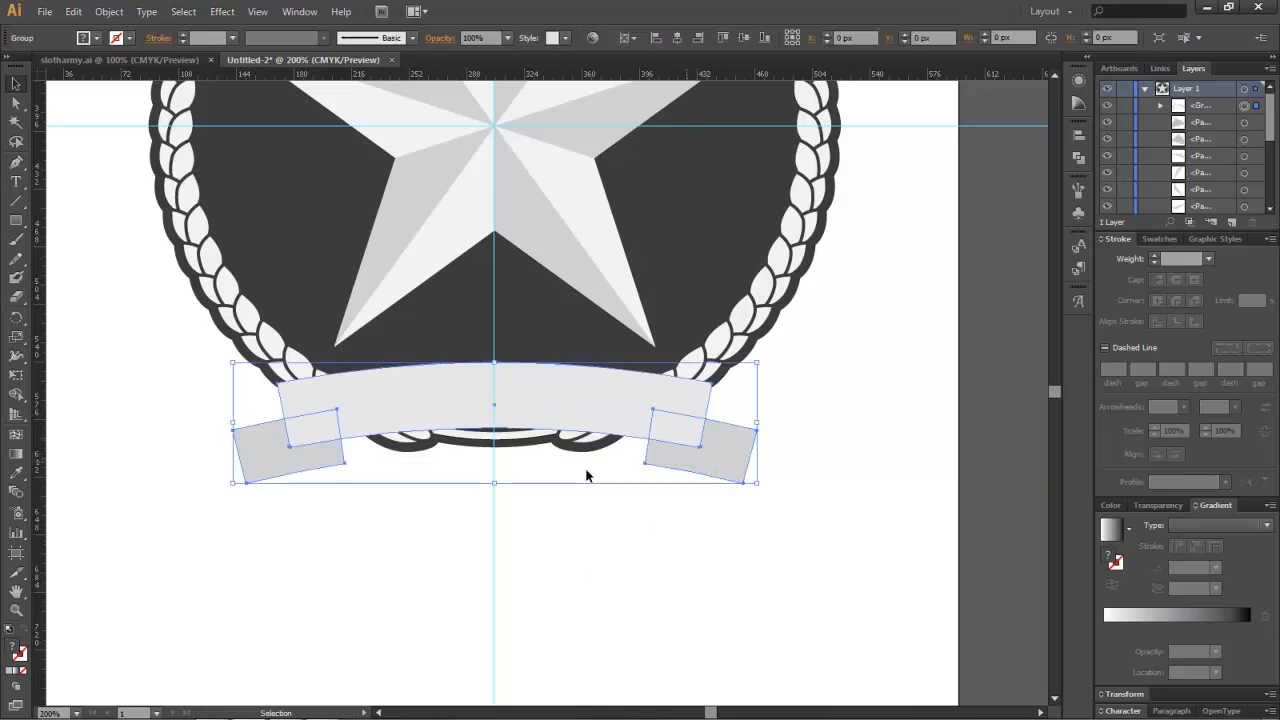
{"action": "left_click", "coordinate": [298, 530]}
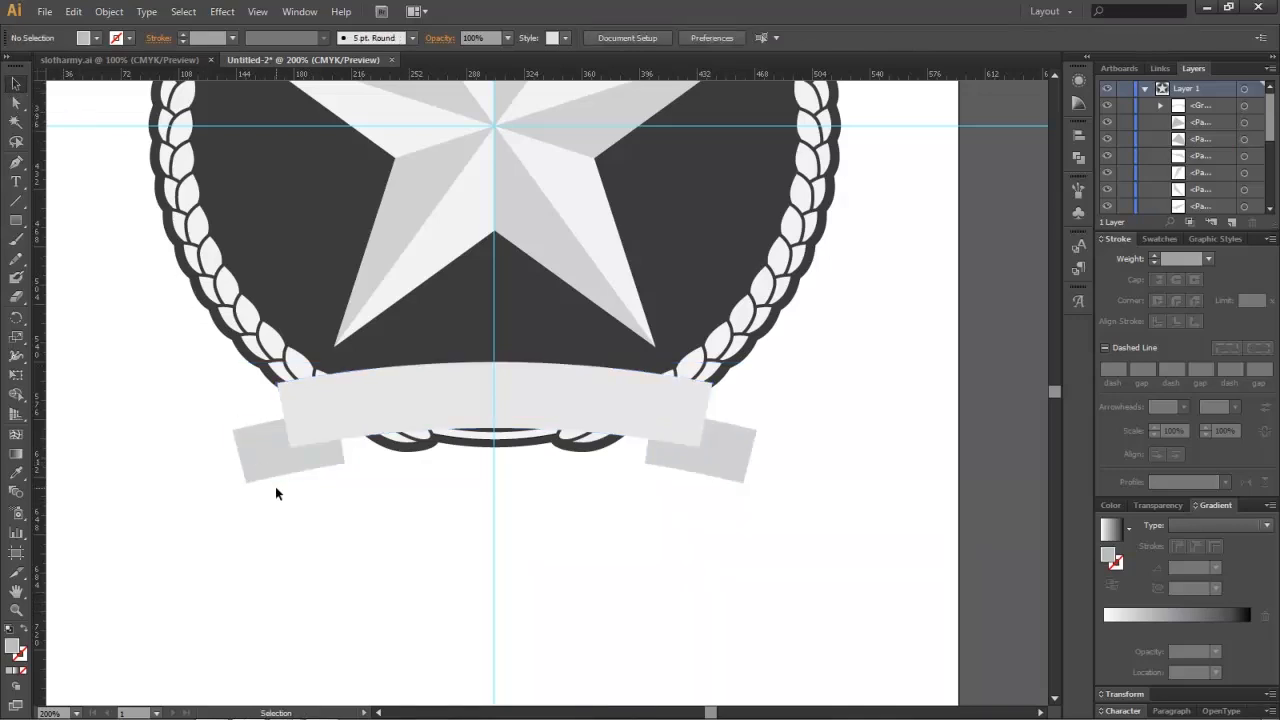
Step: Try to change the stacking order of the two tail rectangles inside the banner group
{"action": "left_click", "coordinate": [16, 102]}
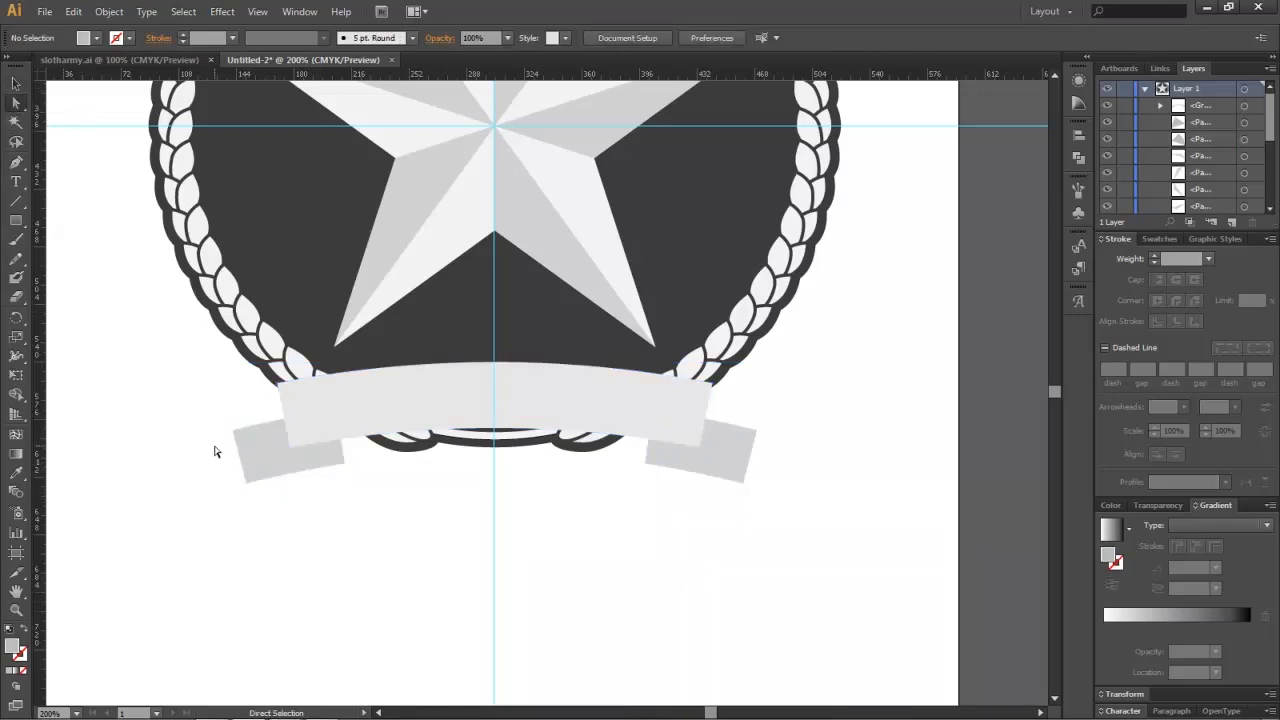
{"action": "left_click", "coordinate": [252, 451]}
{"action": "left_click", "coordinate": [728, 462], "text": "shift"}
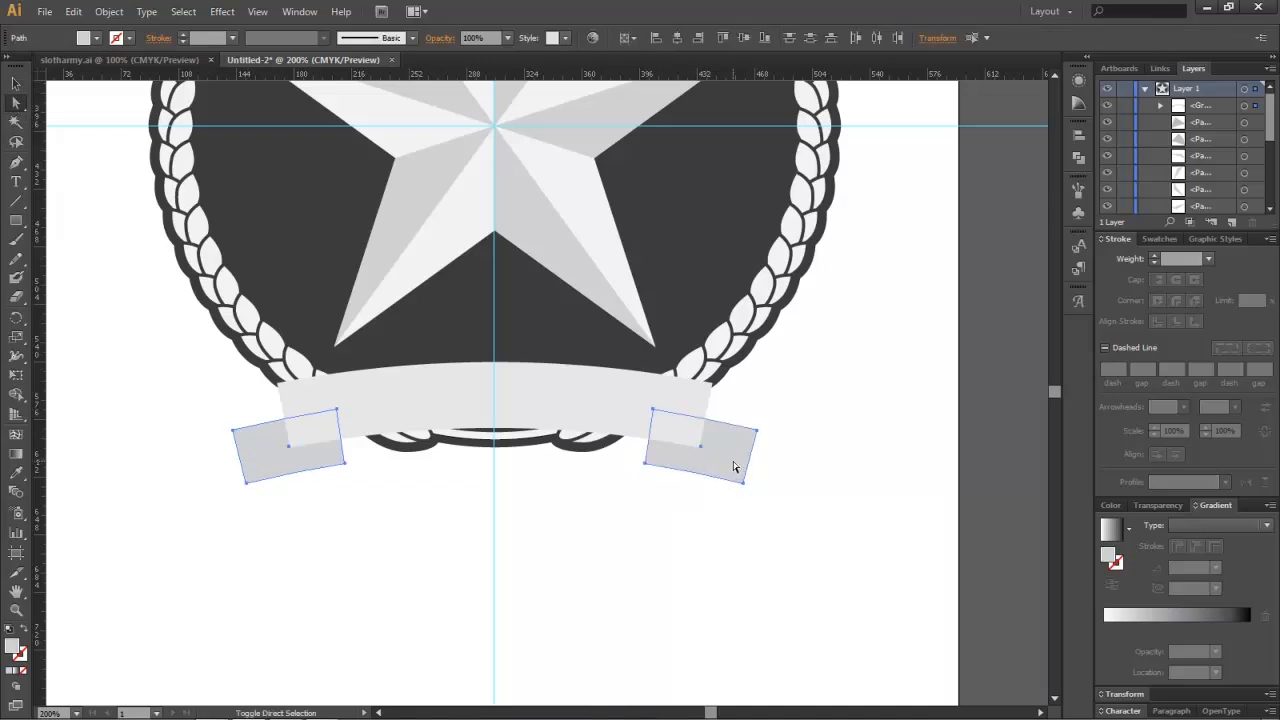
{"action": "right_click", "coordinate": [737, 464]}
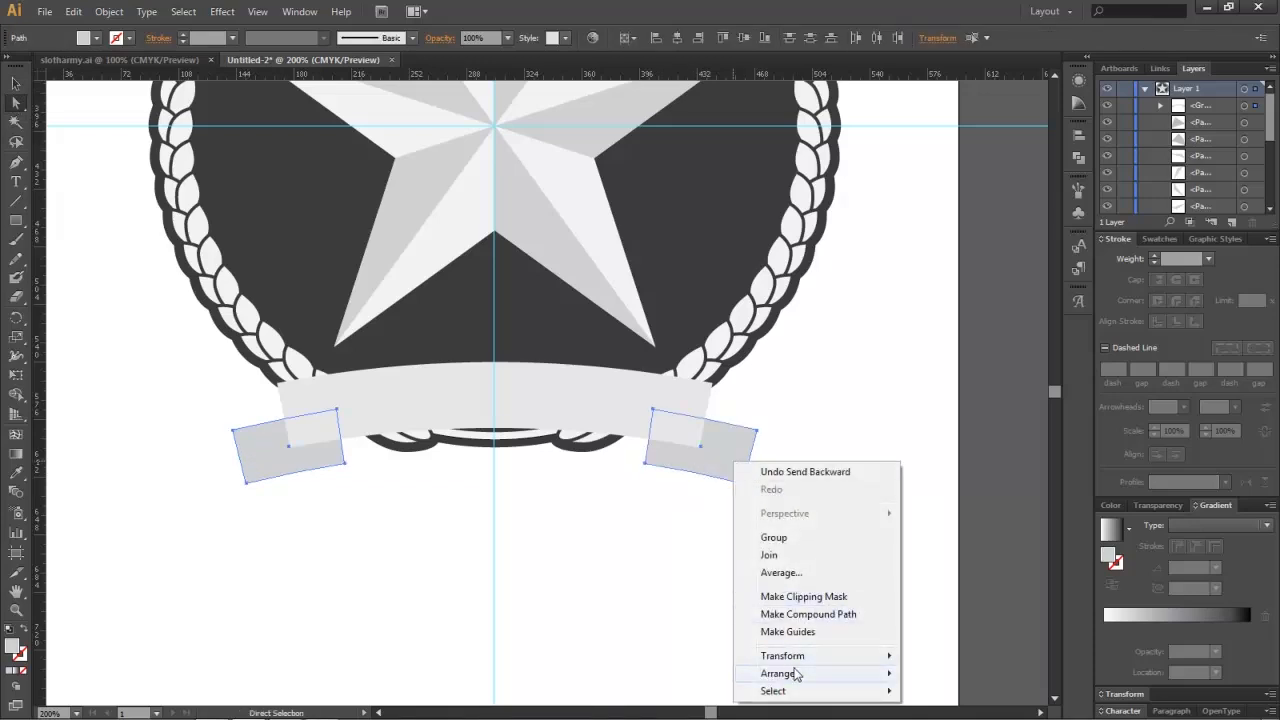
{"action": "mouse_move", "coordinate": [798, 675]}
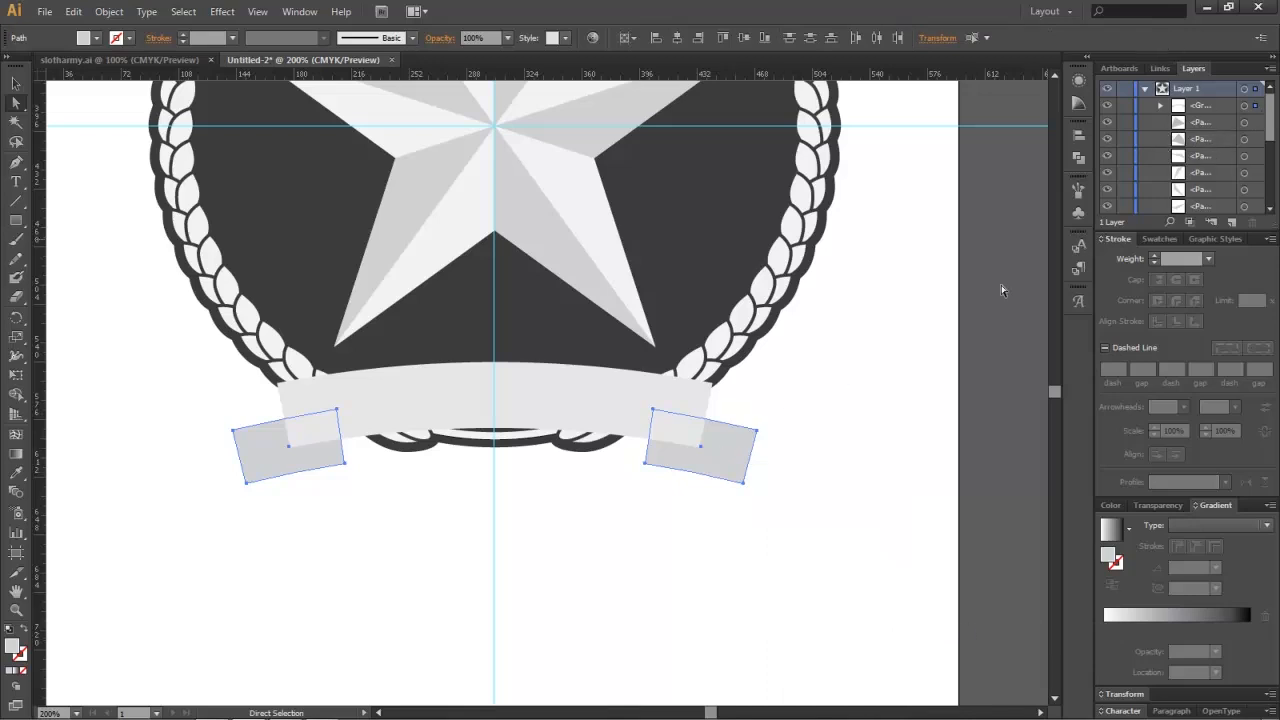
{"action": "scroll", "coordinate": [1195, 177], "scroll_direction": "down", "scroll_amount": 3}
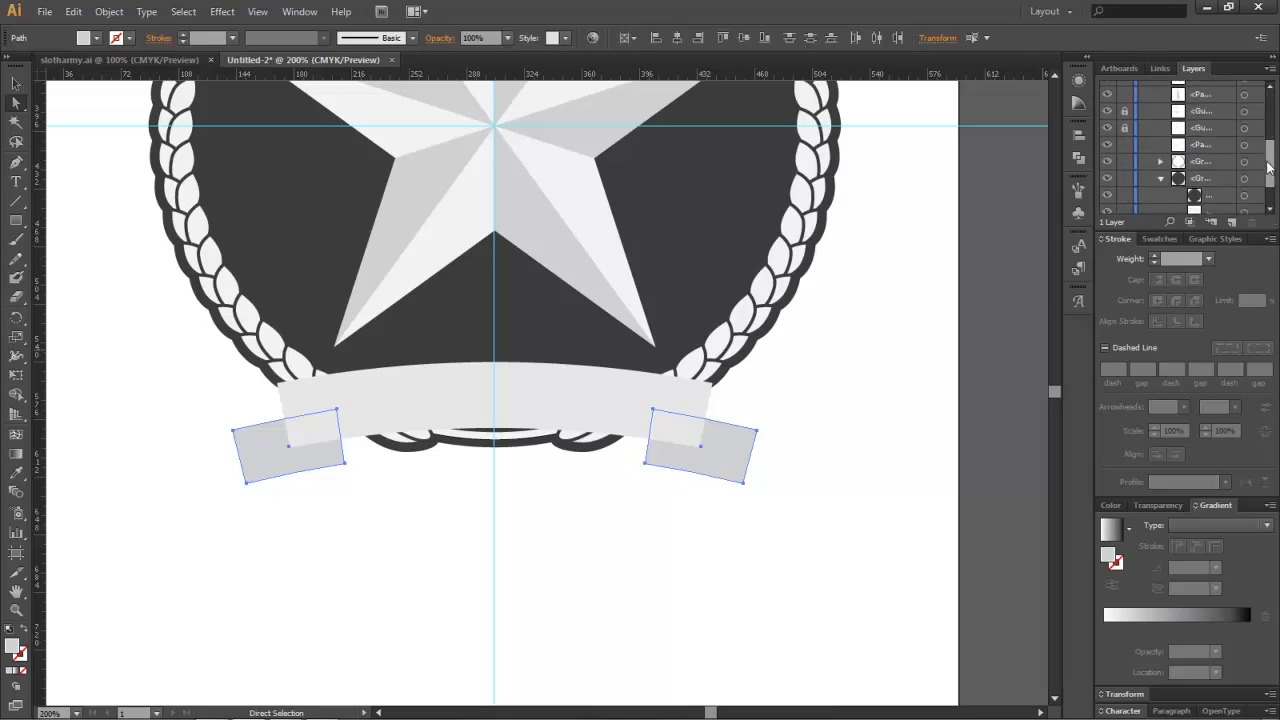
{"action": "left_click", "coordinate": [722, 484]}
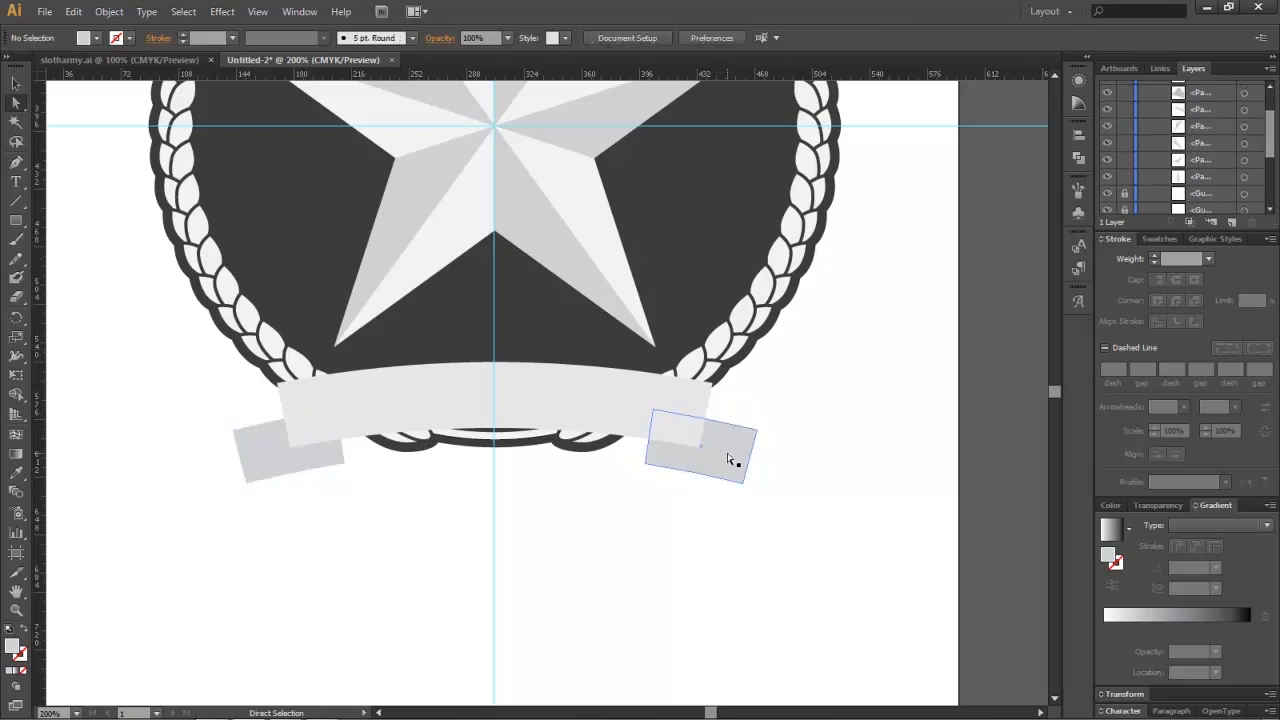
Step: Examine the paths in the layer stack one at a time to identify which ones are the two fold shapes
{"action": "left_click", "coordinate": [726, 458]}
{"action": "scroll", "coordinate": [1233, 156], "scroll_direction": "up", "scroll_amount": 3}
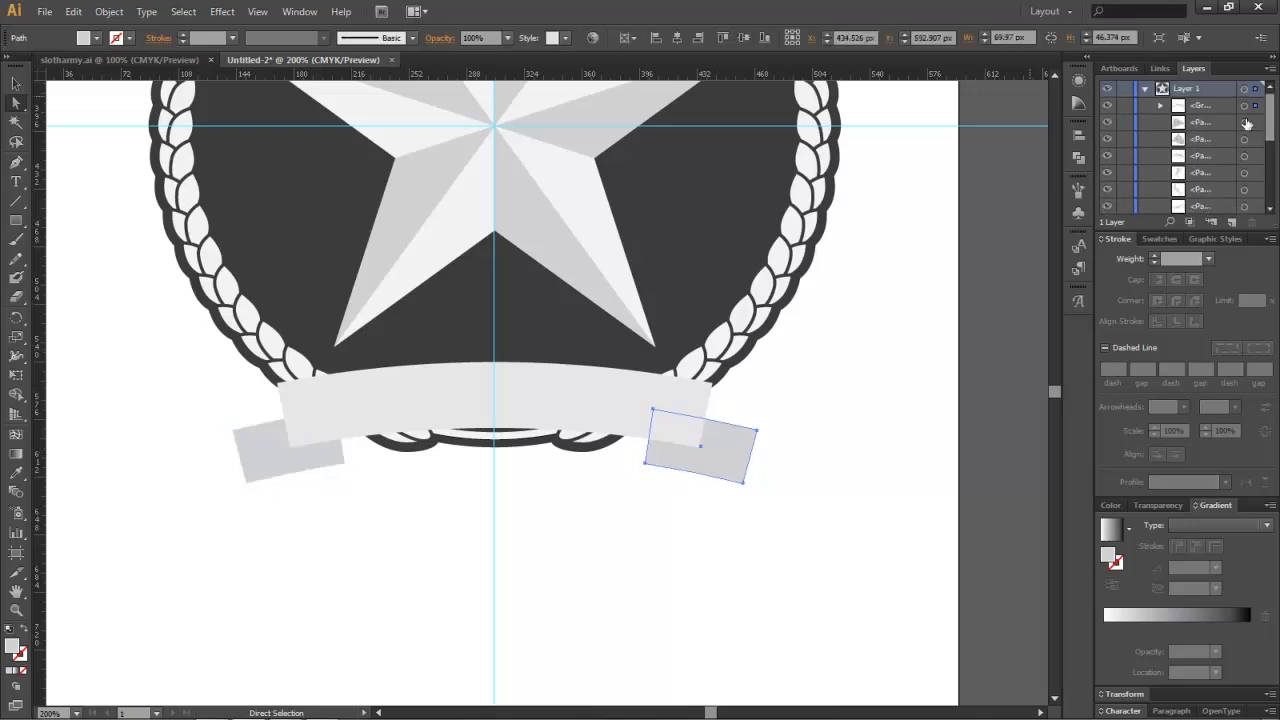
{"action": "left_click", "coordinate": [1243, 123]}
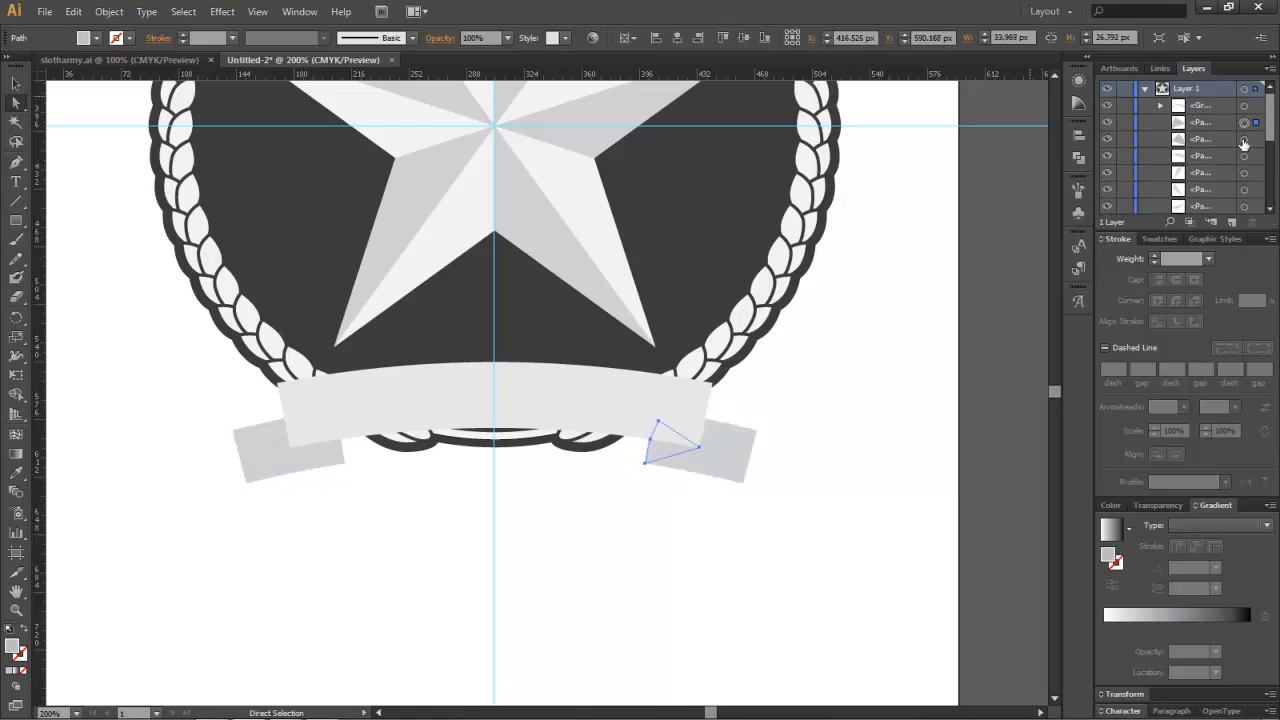
{"action": "left_click", "coordinate": [1243, 140], "text": "shift"}
{"action": "left_click", "coordinate": [1244, 157]}
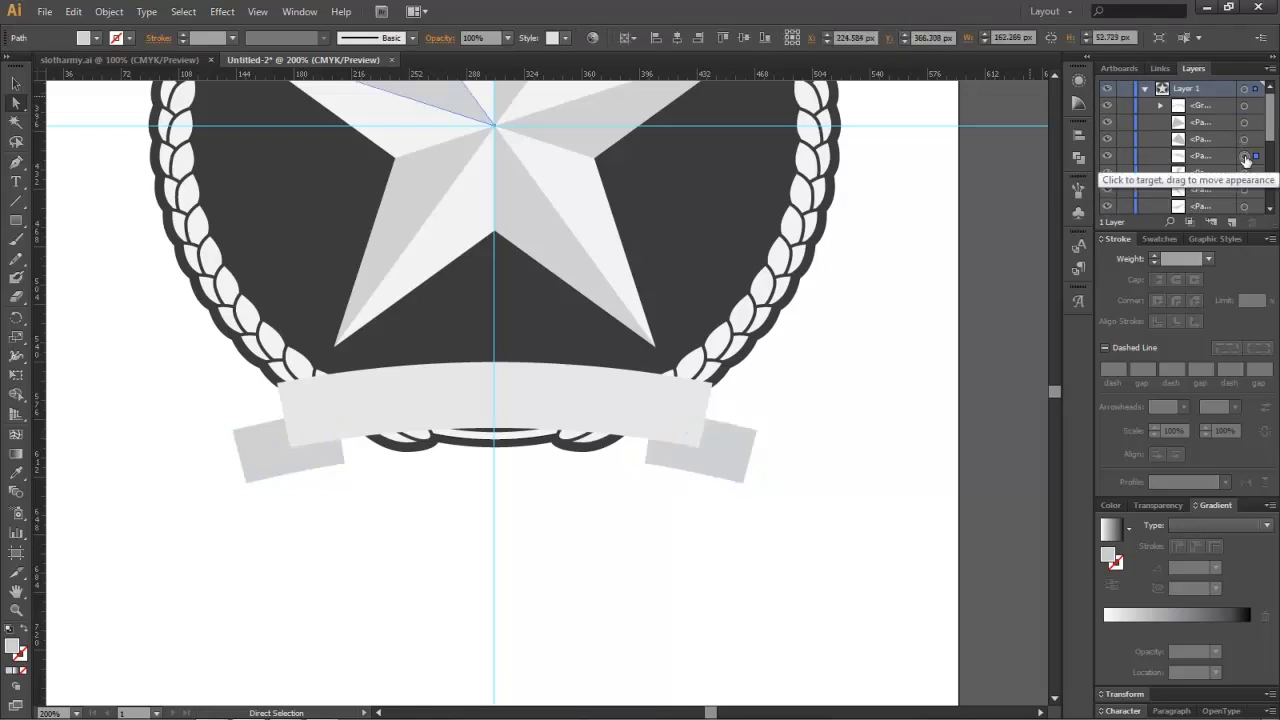
{"action": "left_click", "coordinate": [1244, 190]}
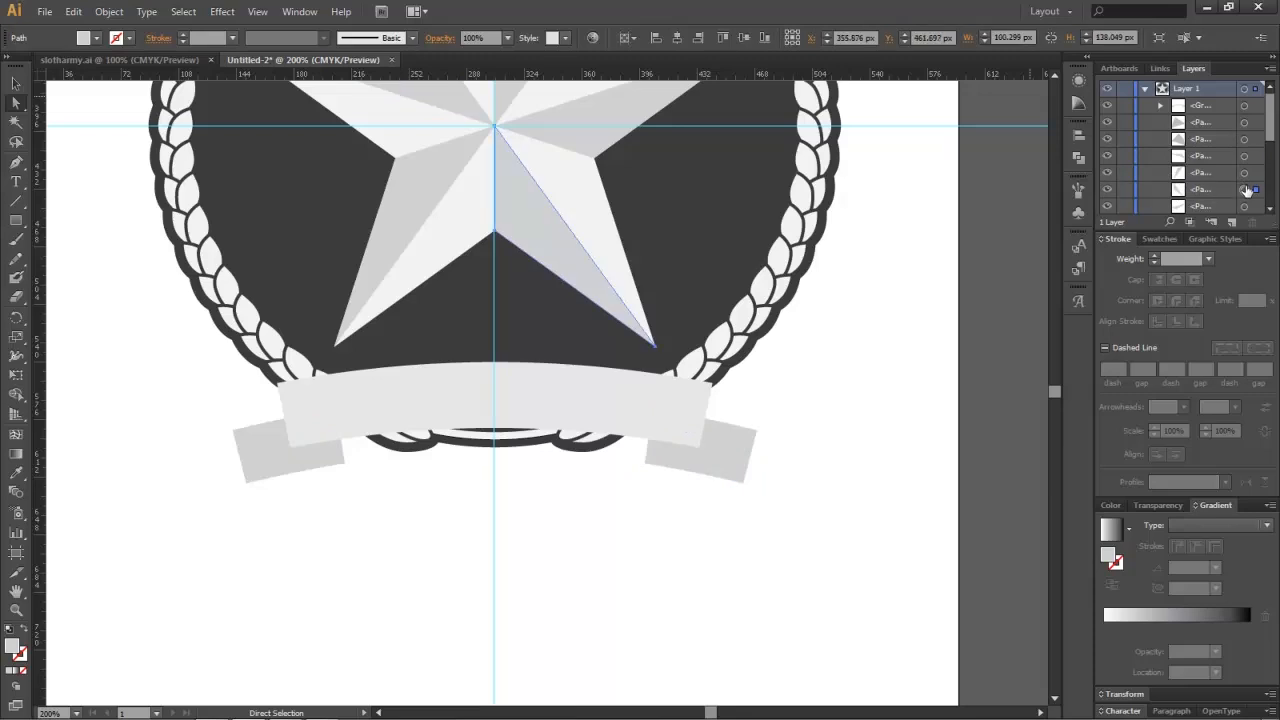
{"action": "left_click", "coordinate": [1245, 174]}
{"action": "scroll", "coordinate": [1246, 179], "scroll_direction": "down", "scroll_amount": 1}
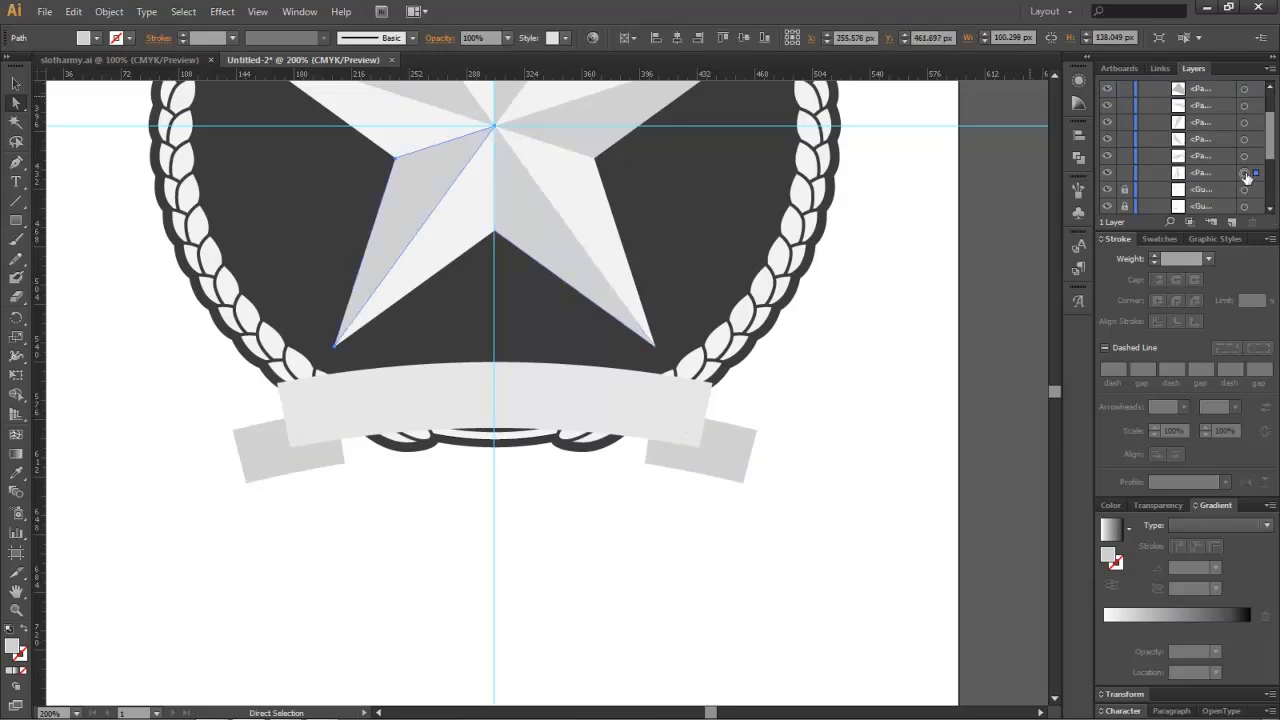
{"action": "left_click", "coordinate": [1245, 156]}
{"action": "scroll", "coordinate": [1246, 150], "scroll_direction": "up", "scroll_amount": 1}
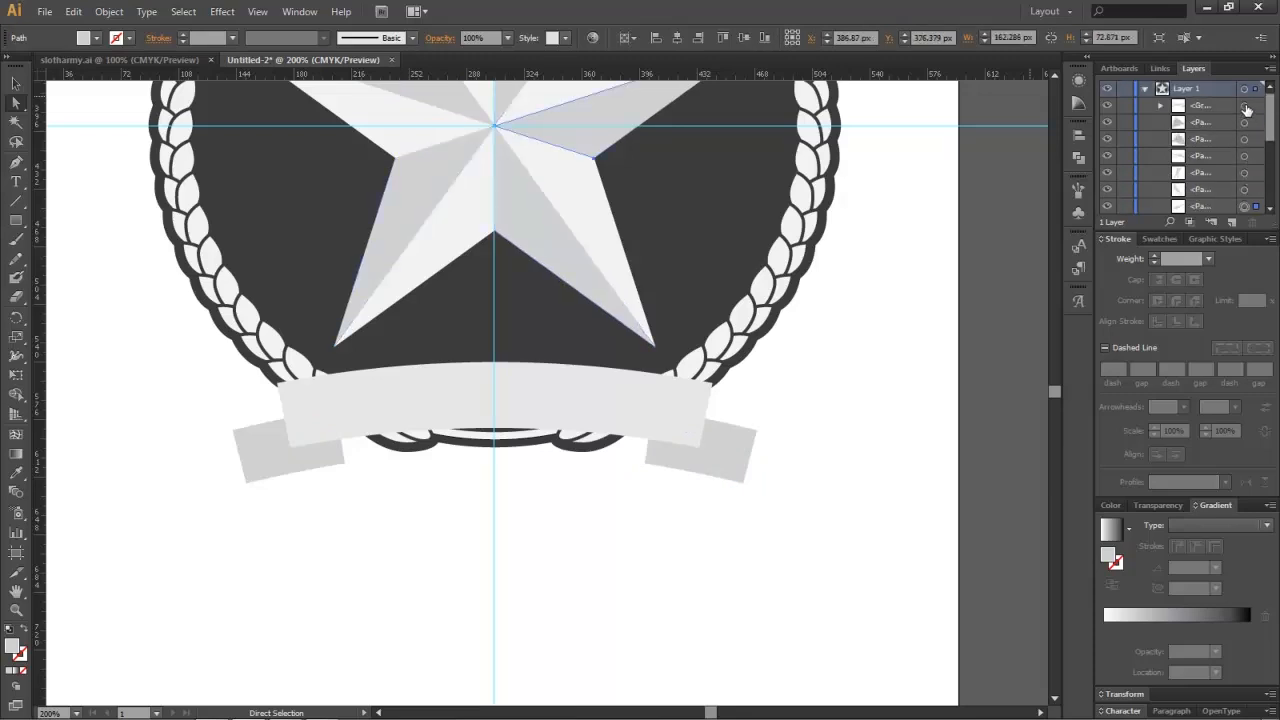
Step: Move the two fold paths into the nested banner group in the layer stack
{"action": "left_click", "coordinate": [1245, 105]}
{"action": "left_click", "coordinate": [1160, 106]}
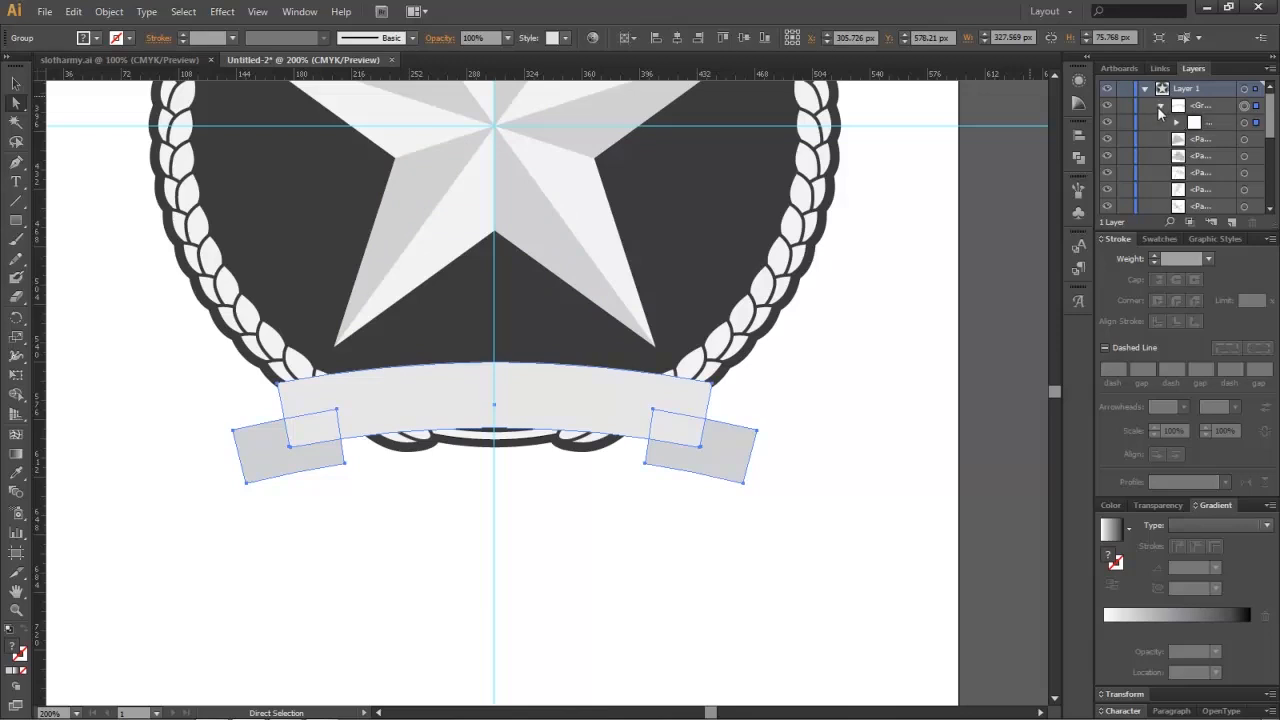
{"action": "left_click_drag", "start_coordinate": [1199, 143], "coordinate": [1213, 123]}
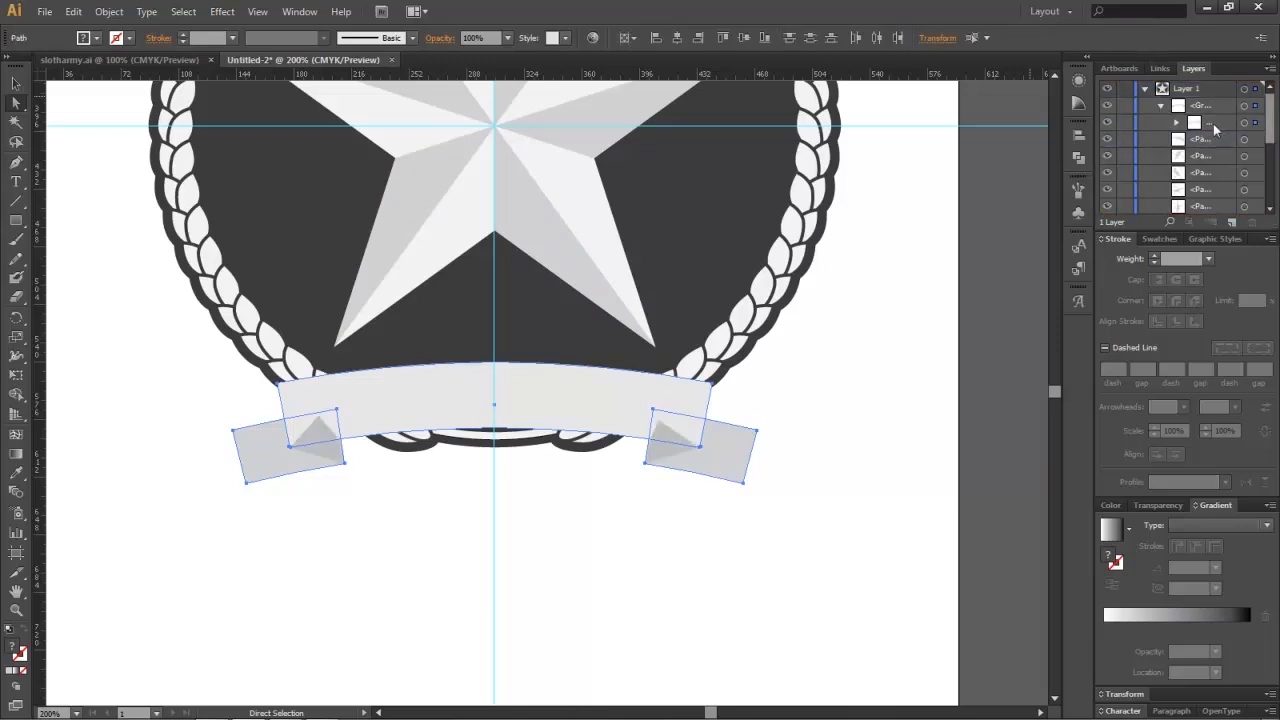
{"action": "left_click", "coordinate": [424, 553]}
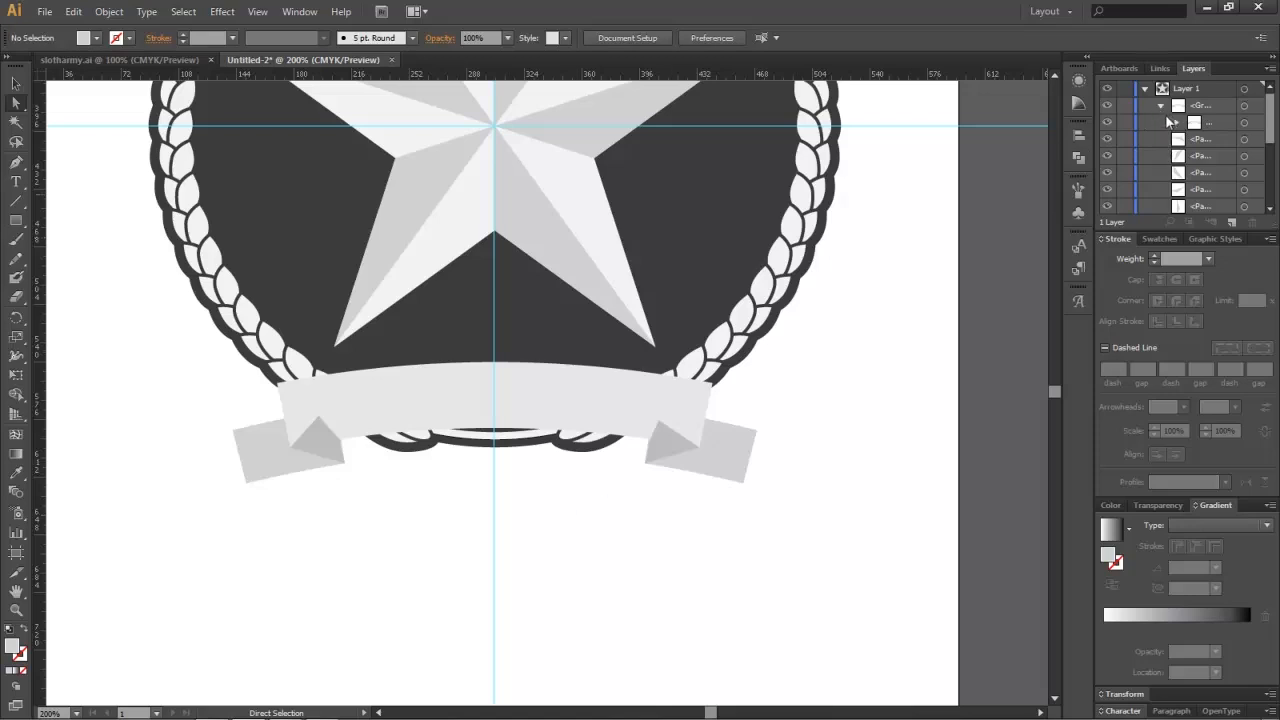
Step: Send both fold shapes one level backward, behind the banner's main band but in front of the tails
{"action": "left_click", "coordinate": [658, 456]}
{"action": "left_click", "coordinate": [337, 451], "text": "shift"}
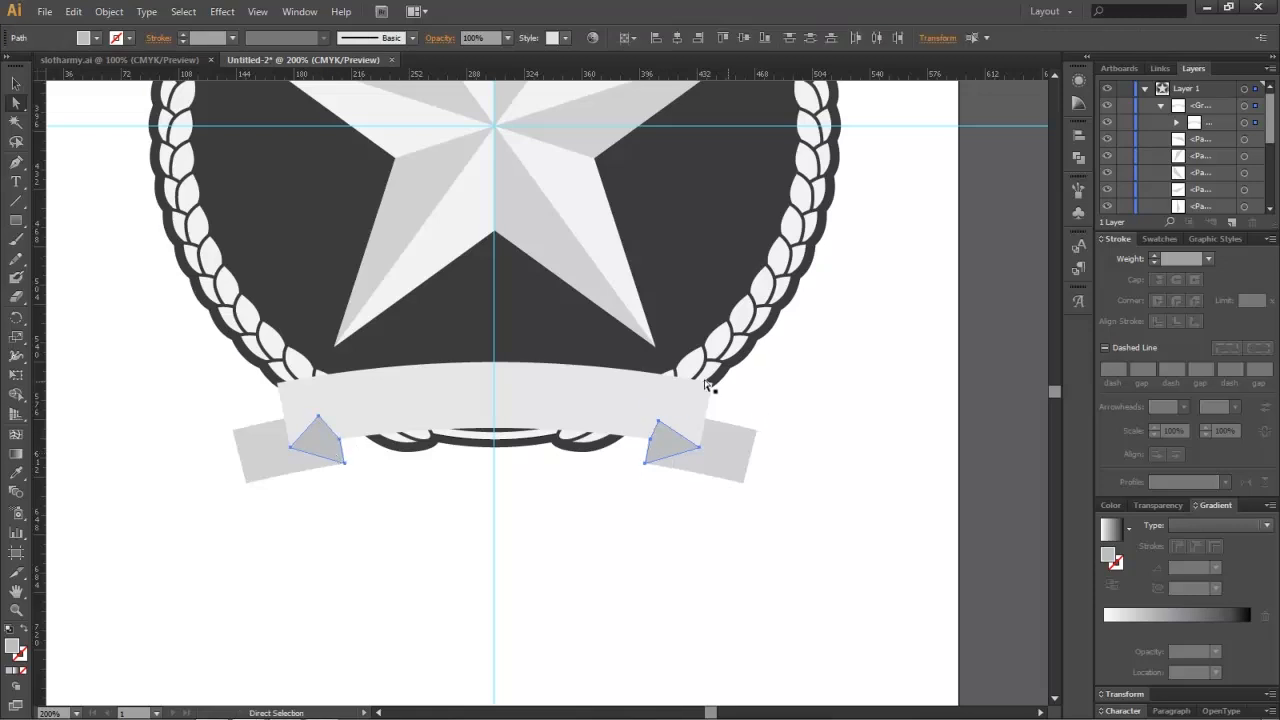
{"action": "right_click", "coordinate": [670, 448]}
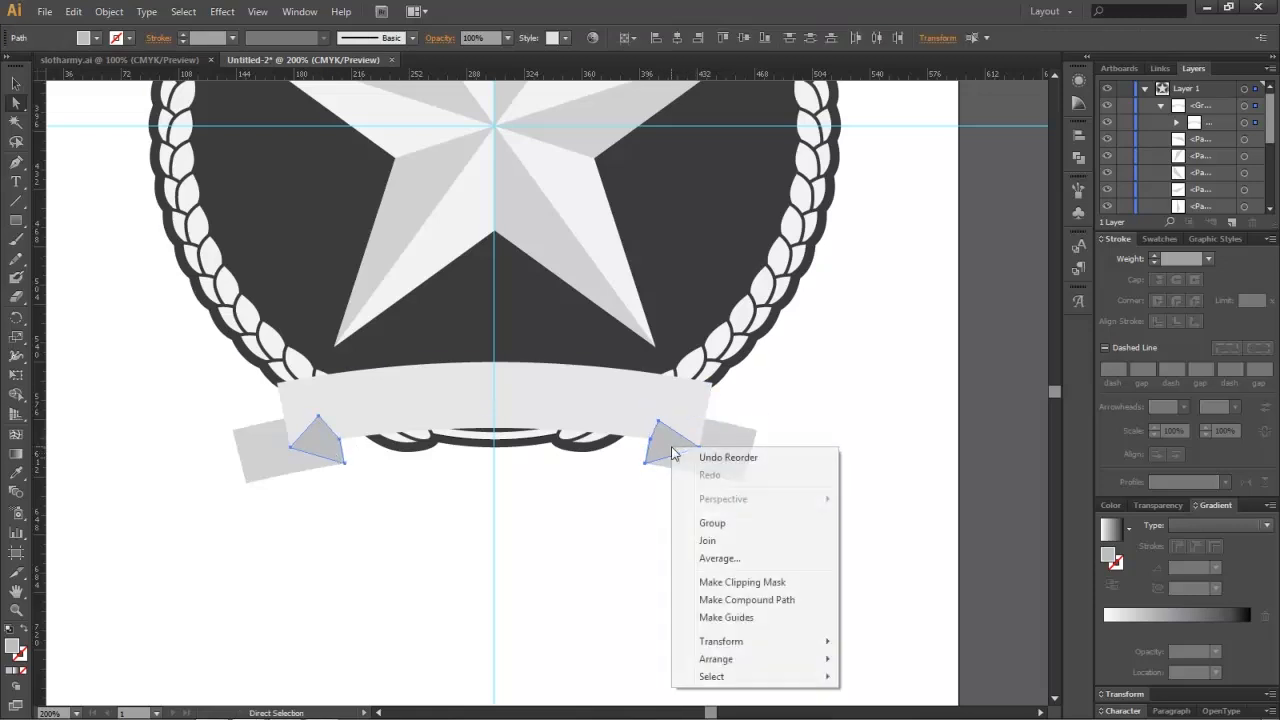
{"action": "mouse_move", "coordinate": [728, 660]}
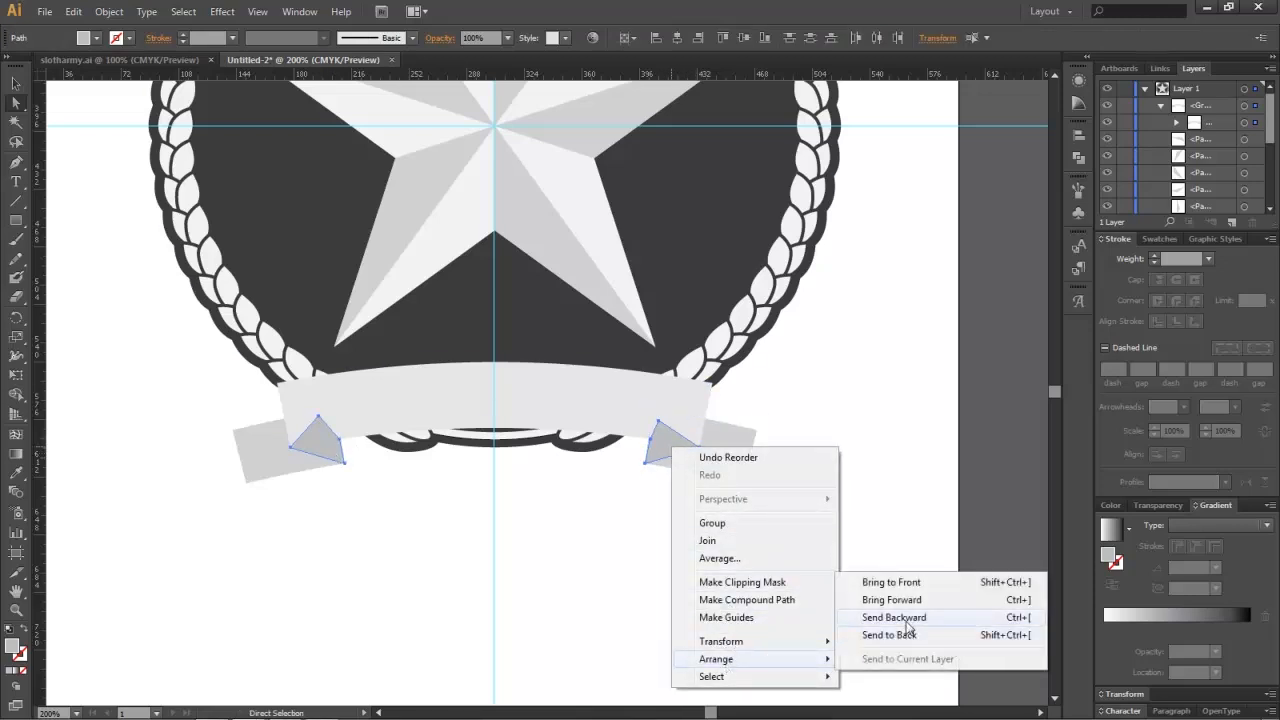
{"action": "left_click", "coordinate": [910, 630]}
{"action": "left_click", "coordinate": [755, 570]}
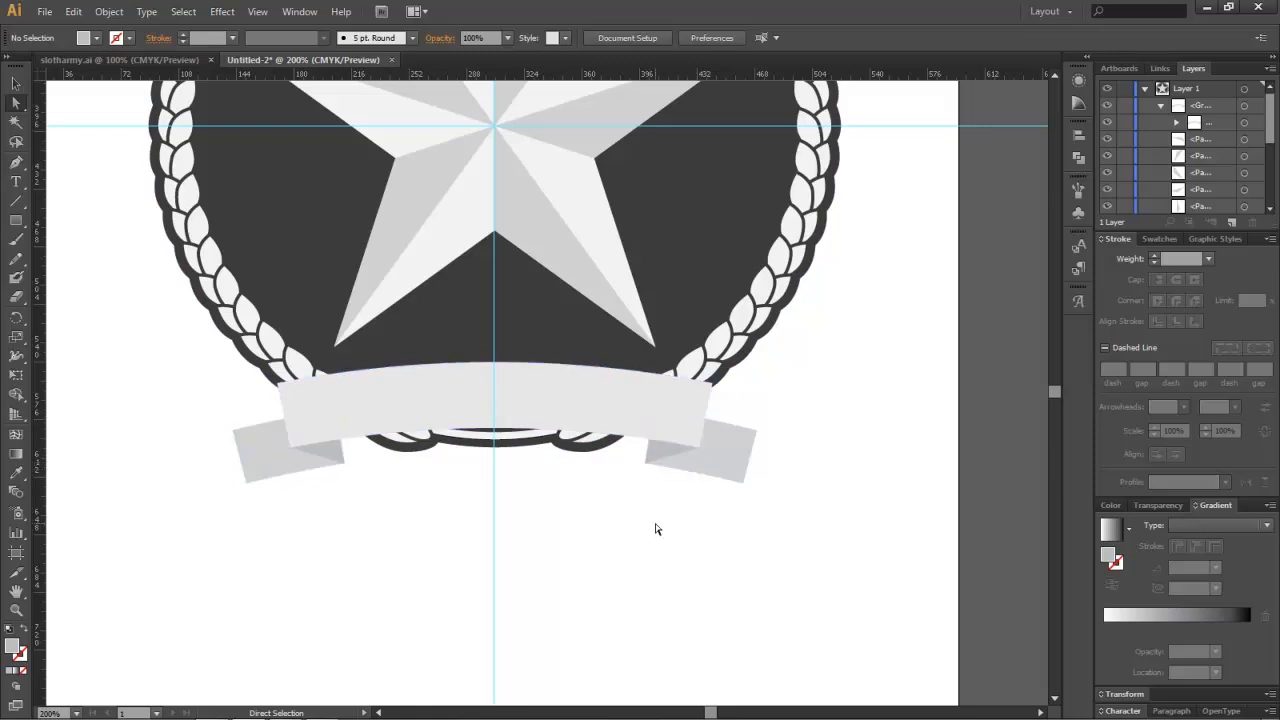
{"action": "scroll", "coordinate": [660, 575], "scroll_direction": "up", "scroll_amount": 1}
{"action": "scroll", "coordinate": [877, 626], "scroll_direction": "up", "scroll_amount": 2}
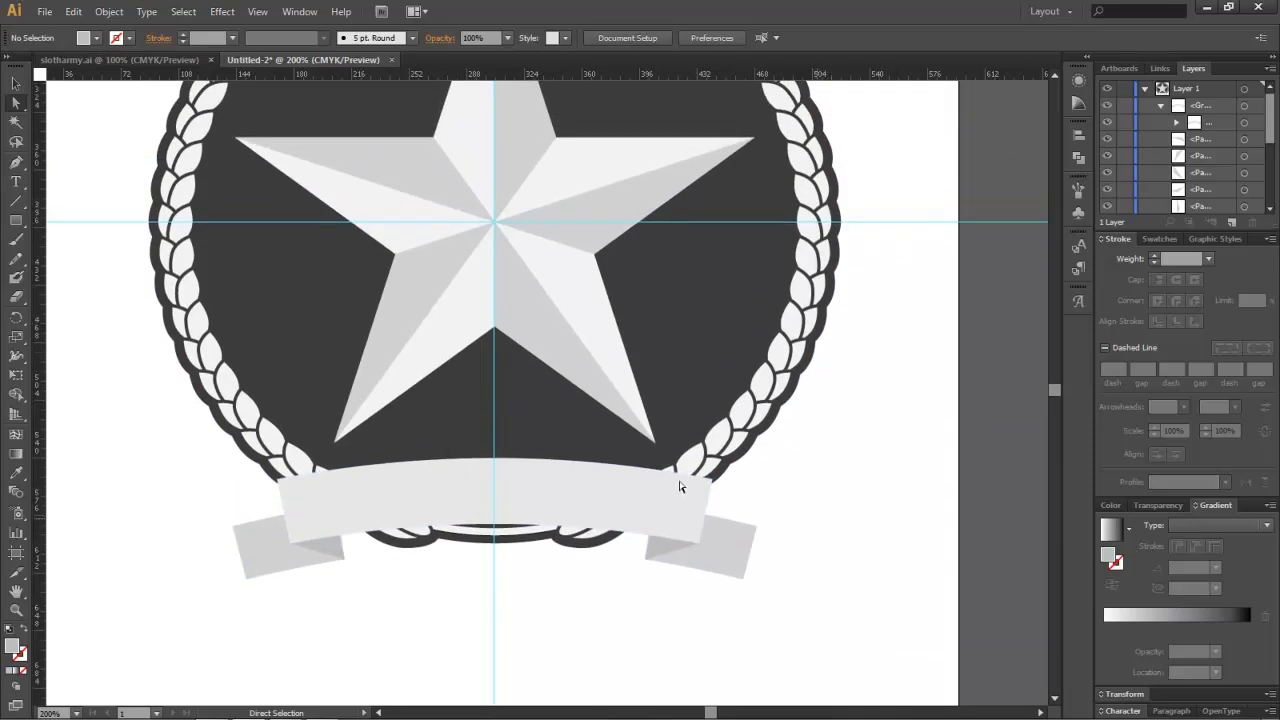
{"action": "scroll", "coordinate": [841, 233], "scroll_direction": "up", "scroll_amount": 1}
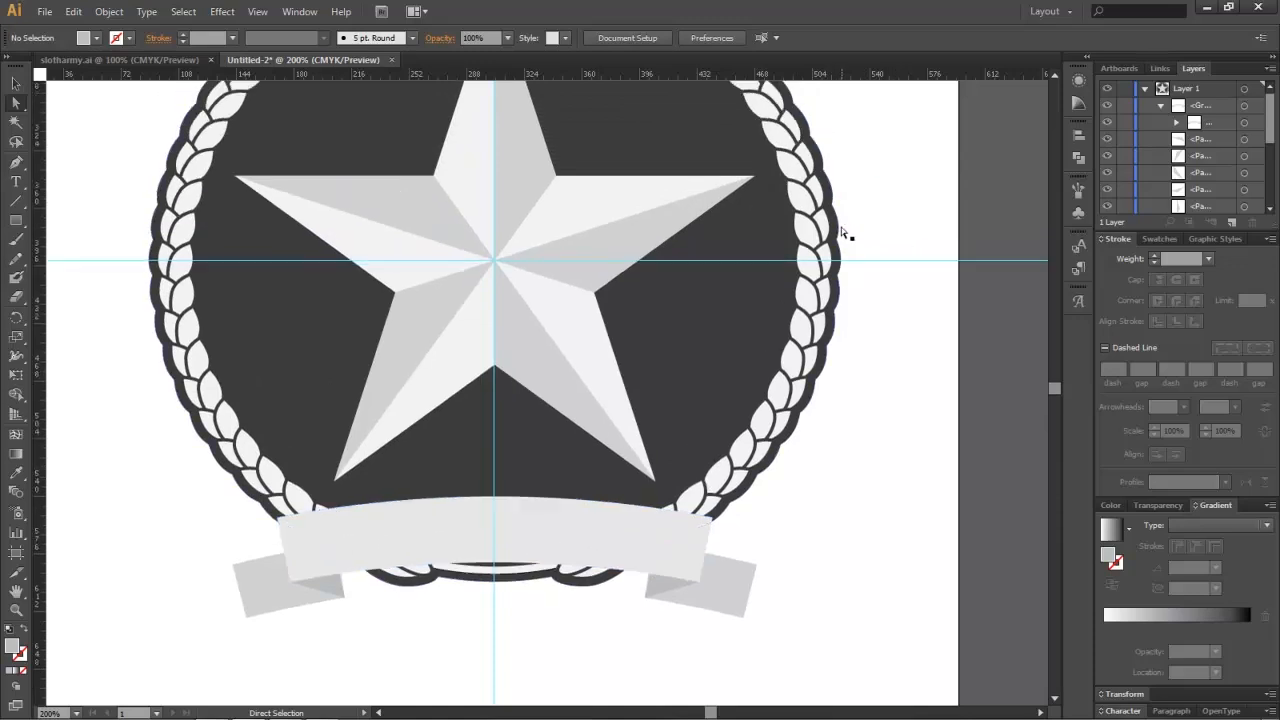
{"action": "left_click", "coordinate": [448, 538]}
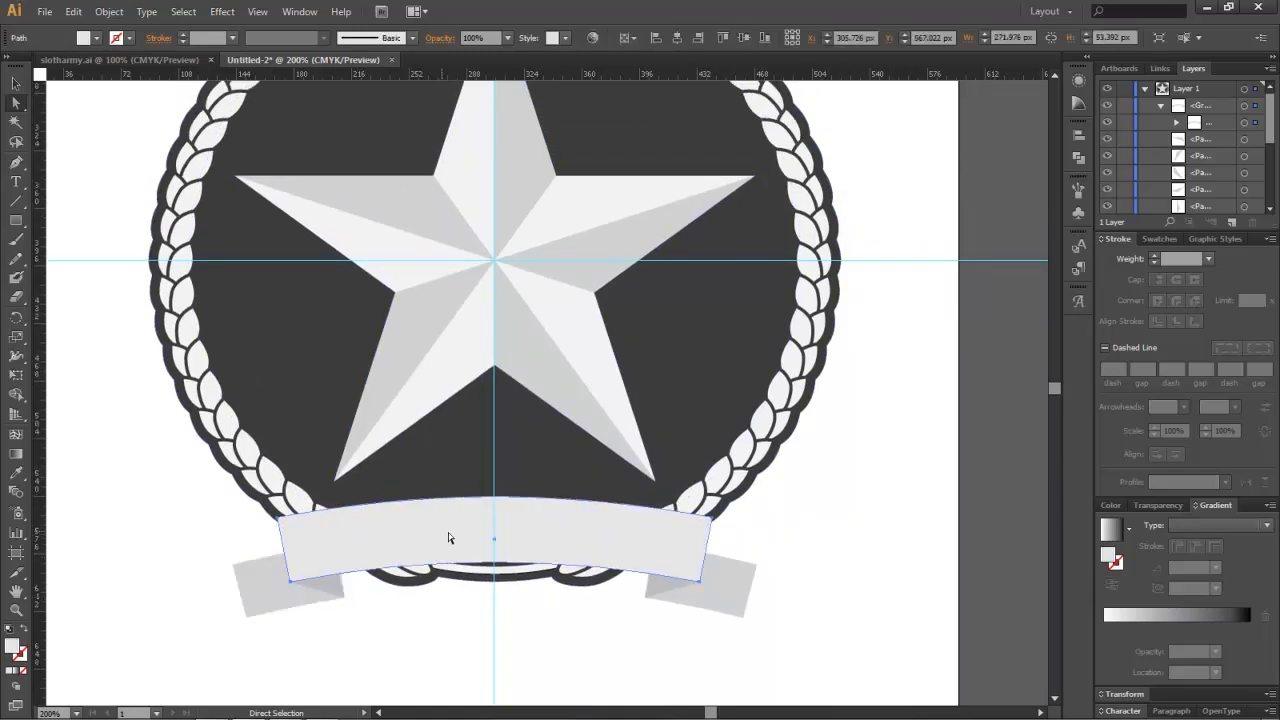
{"action": "left_click", "coordinate": [1244, 106]}
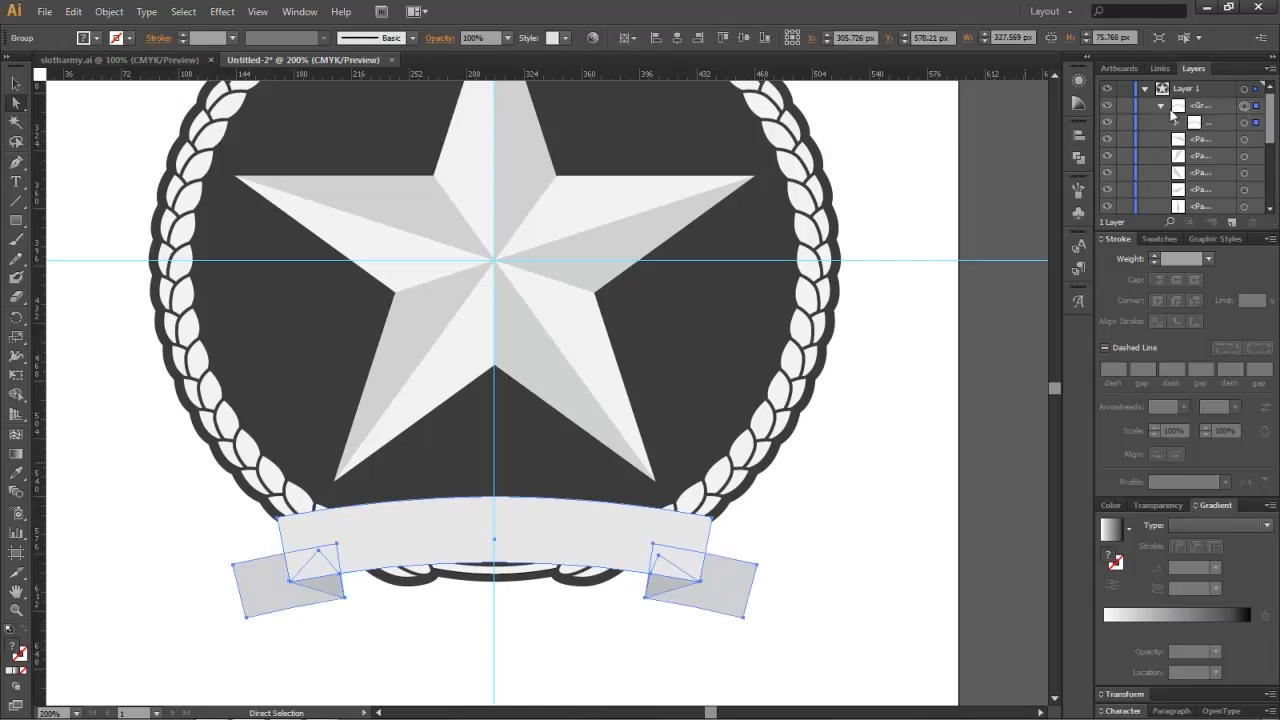
{"action": "left_click", "coordinate": [1161, 106]}
{"action": "left_click_drag", "start_coordinate": [1210, 123], "coordinate": [1216, 106]}
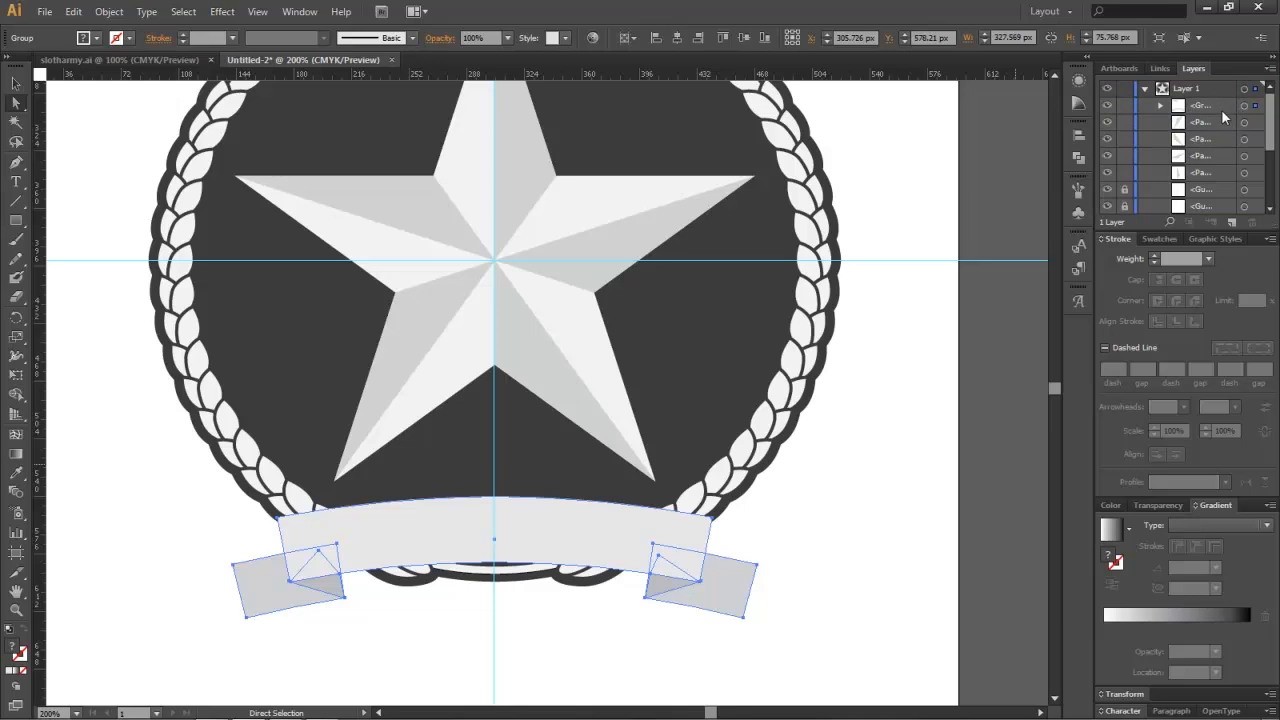
{"action": "key", "text": "ctrl+z"}
{"action": "left_click", "coordinate": [654, 646]}
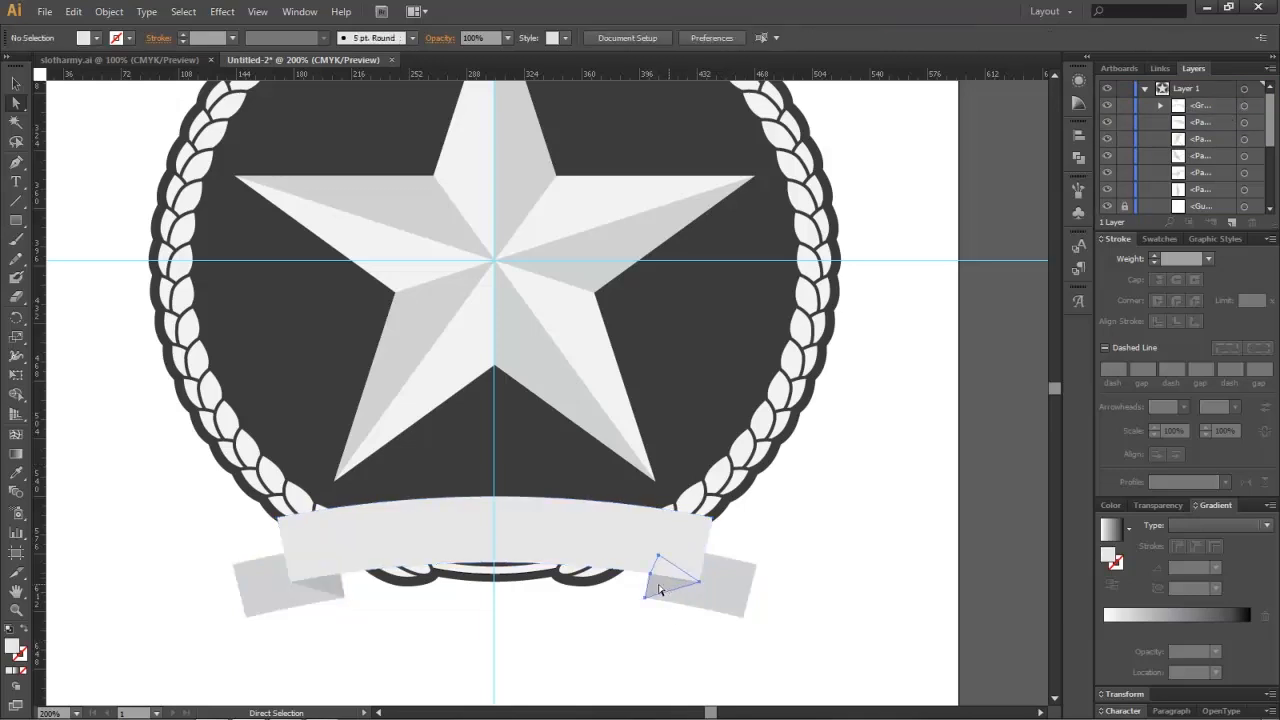
Step: Check how the two fold shapes select, individually and together with the whole banner group
{"action": "left_click", "coordinate": [670, 584]}
{"action": "left_click", "coordinate": [325, 590], "text": "shift"}
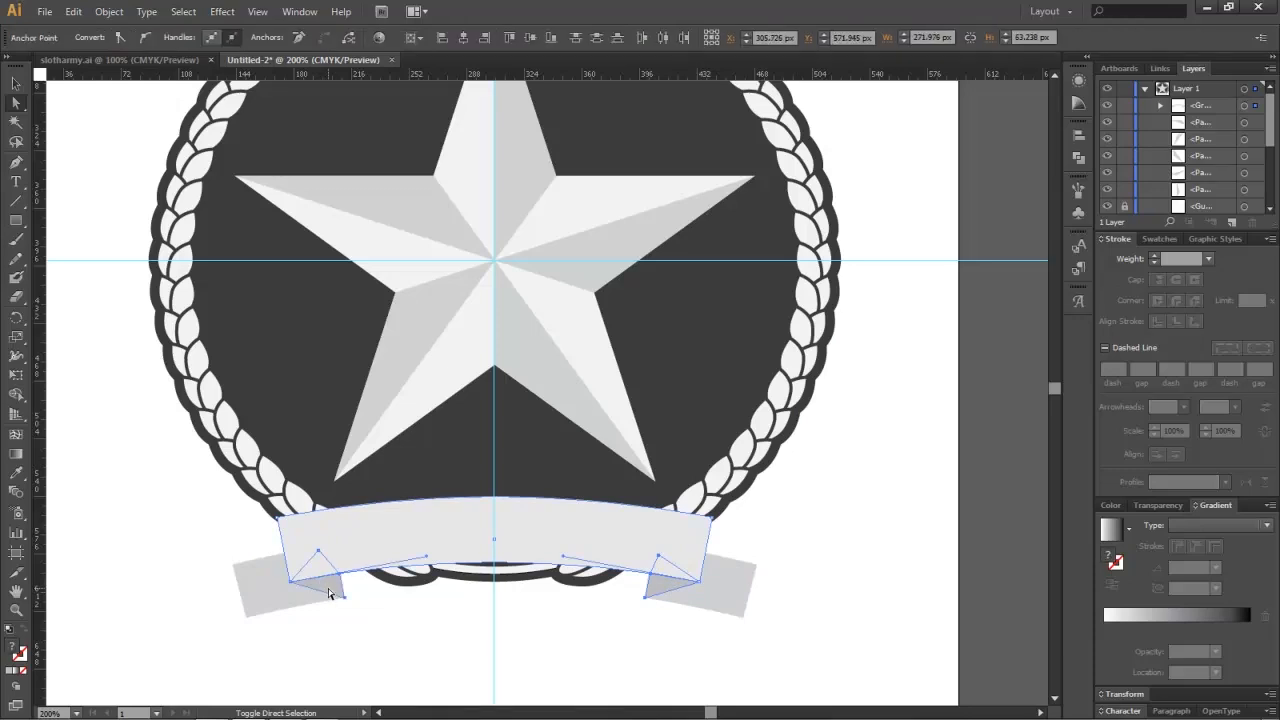
{"action": "left_click", "coordinate": [377, 642]}
{"action": "left_click", "coordinate": [16, 86]}
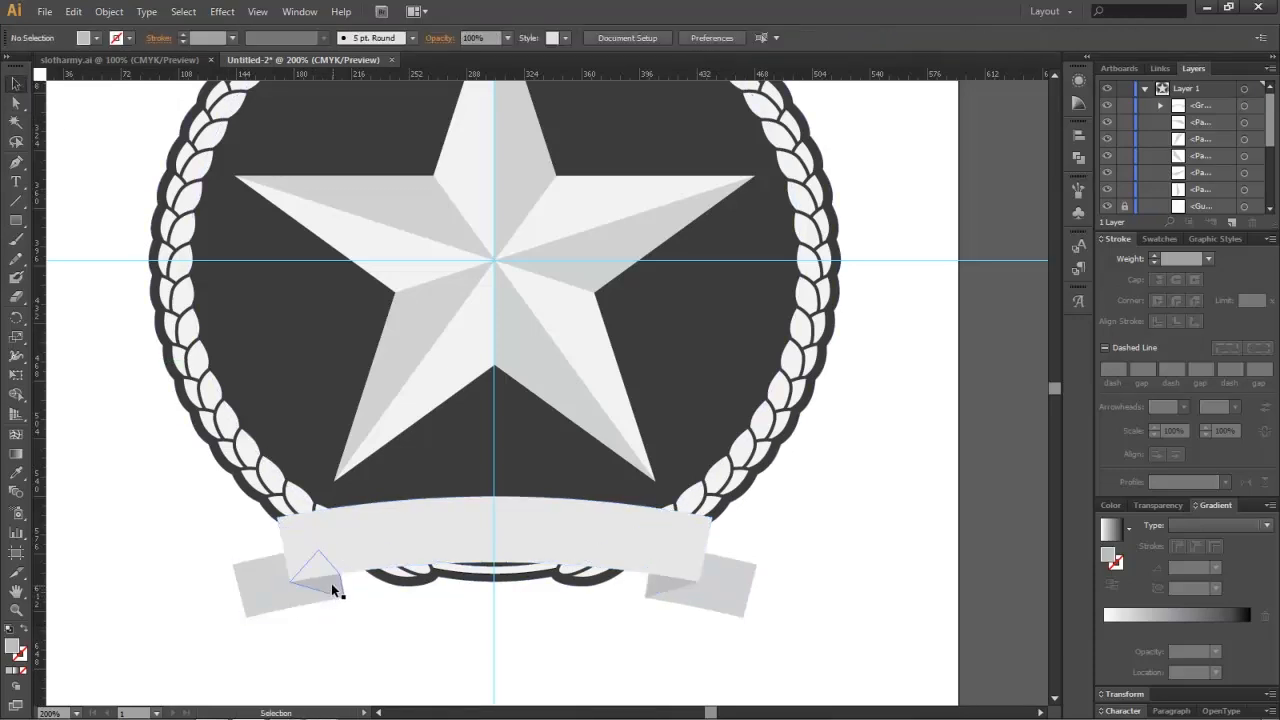
{"action": "left_click", "coordinate": [333, 588]}
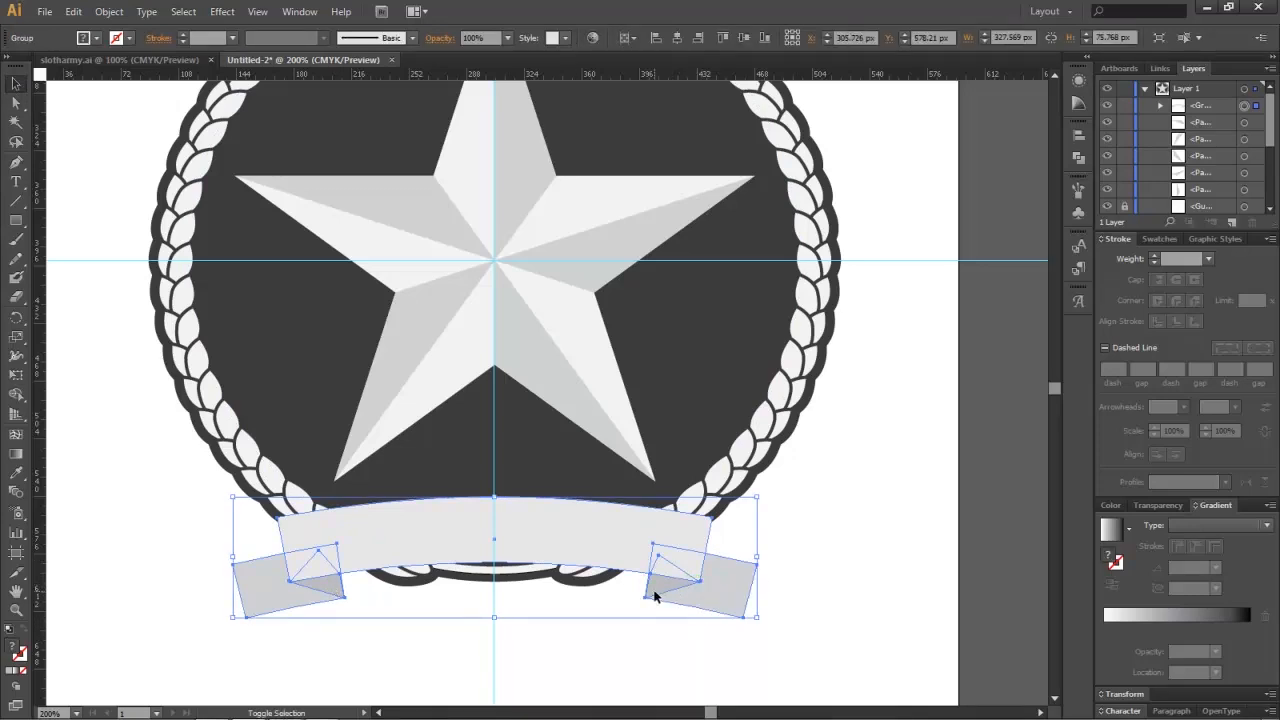
{"action": "left_click", "coordinate": [655, 597], "text": "shift"}
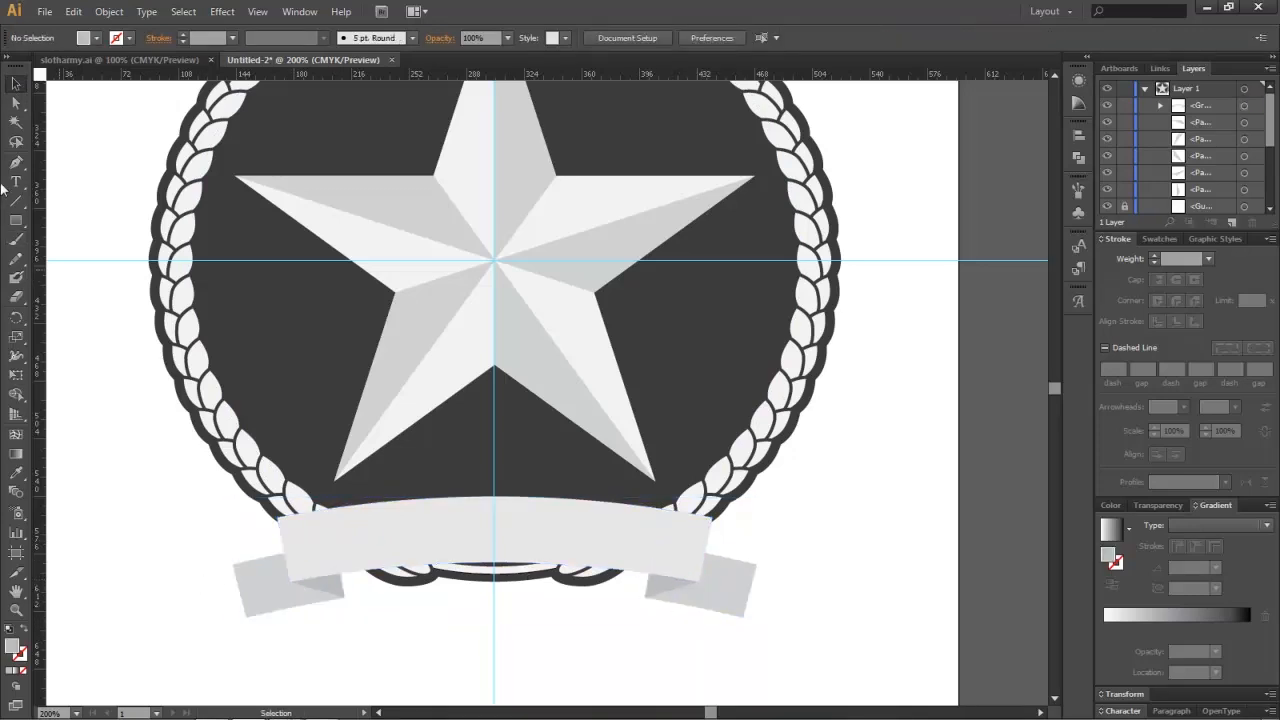
{"action": "left_click", "coordinate": [16, 102]}
{"action": "left_click", "coordinate": [338, 588]}
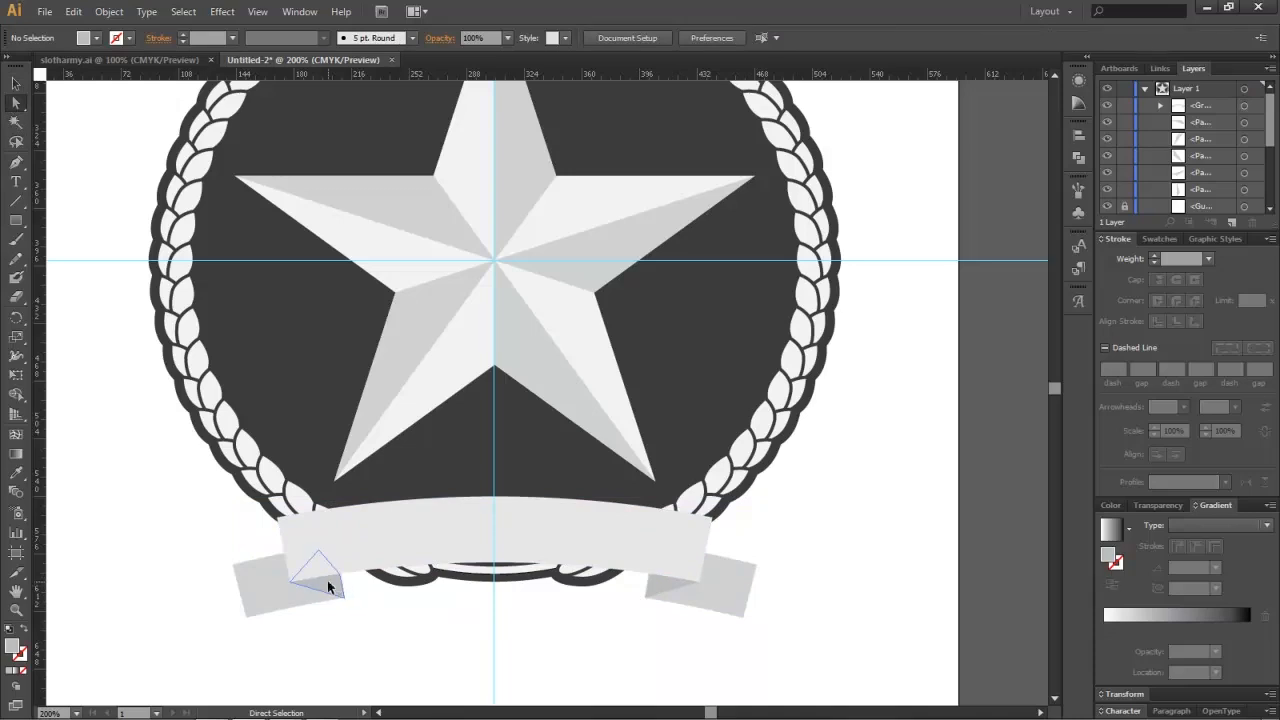
{"action": "left_click", "coordinate": [675, 588], "text": "shift"}
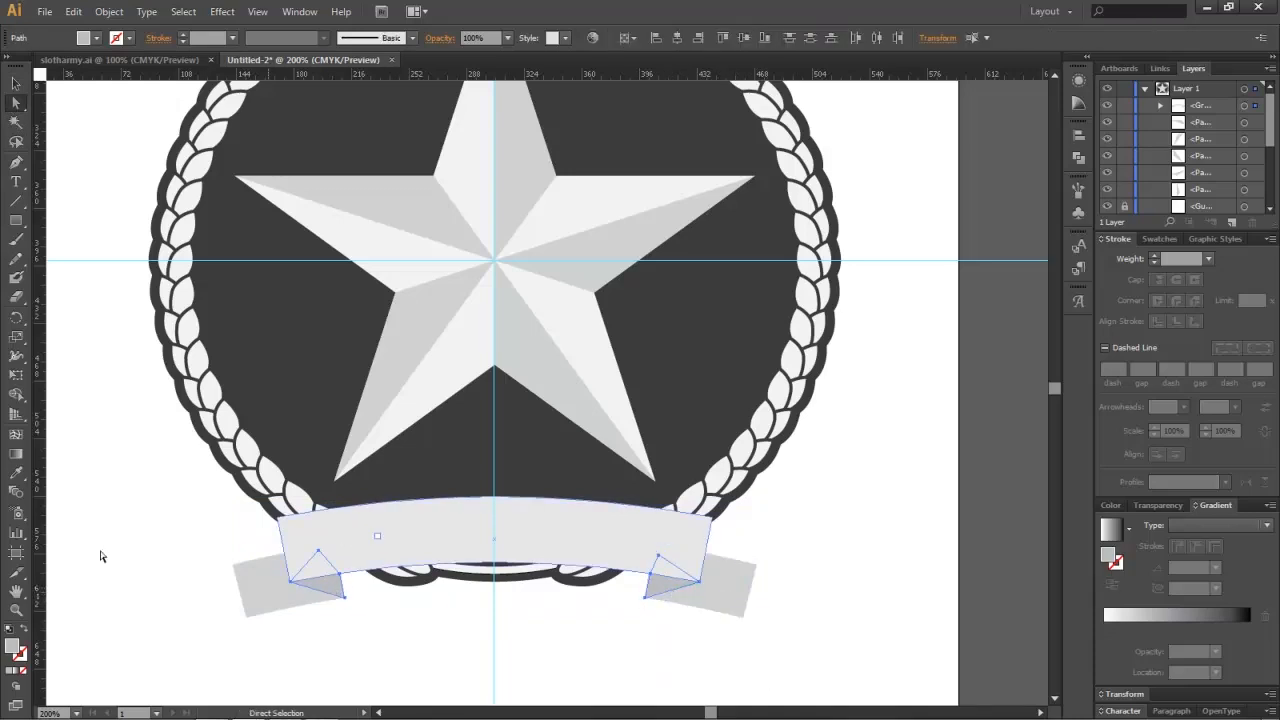
{"action": "left_click", "coordinate": [16, 84]}
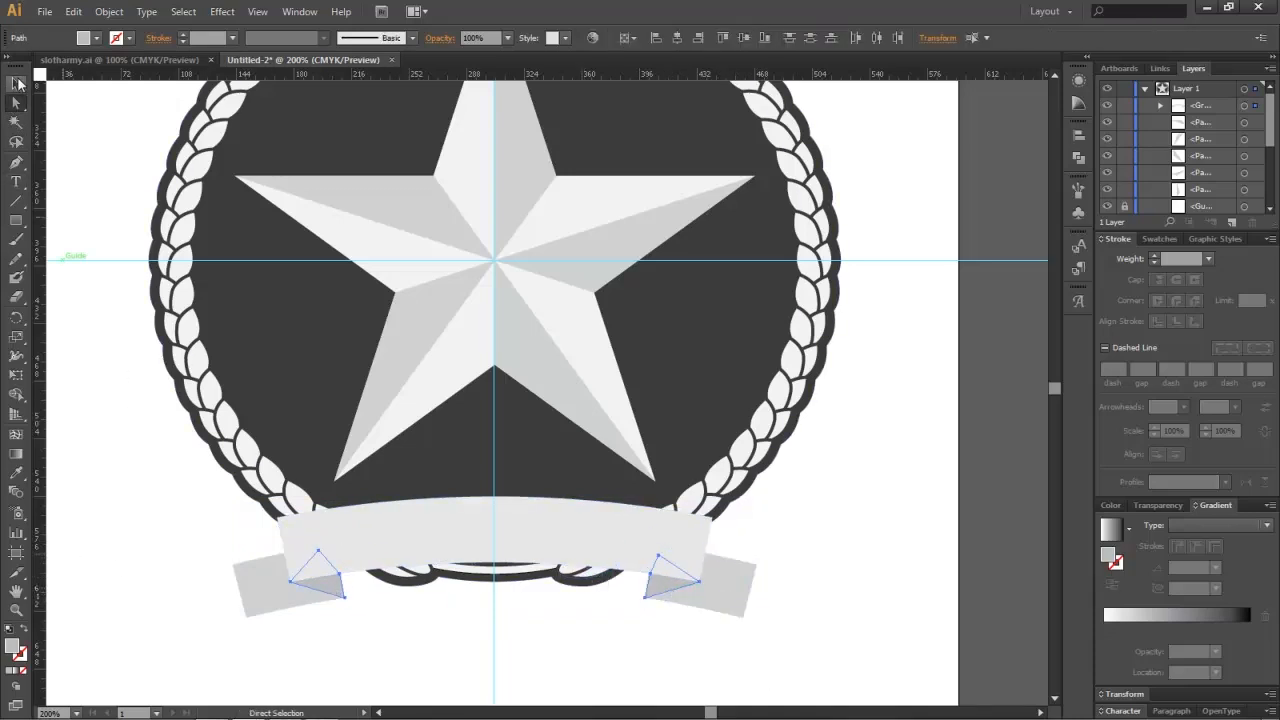
{"action": "left_click", "coordinate": [253, 600]}
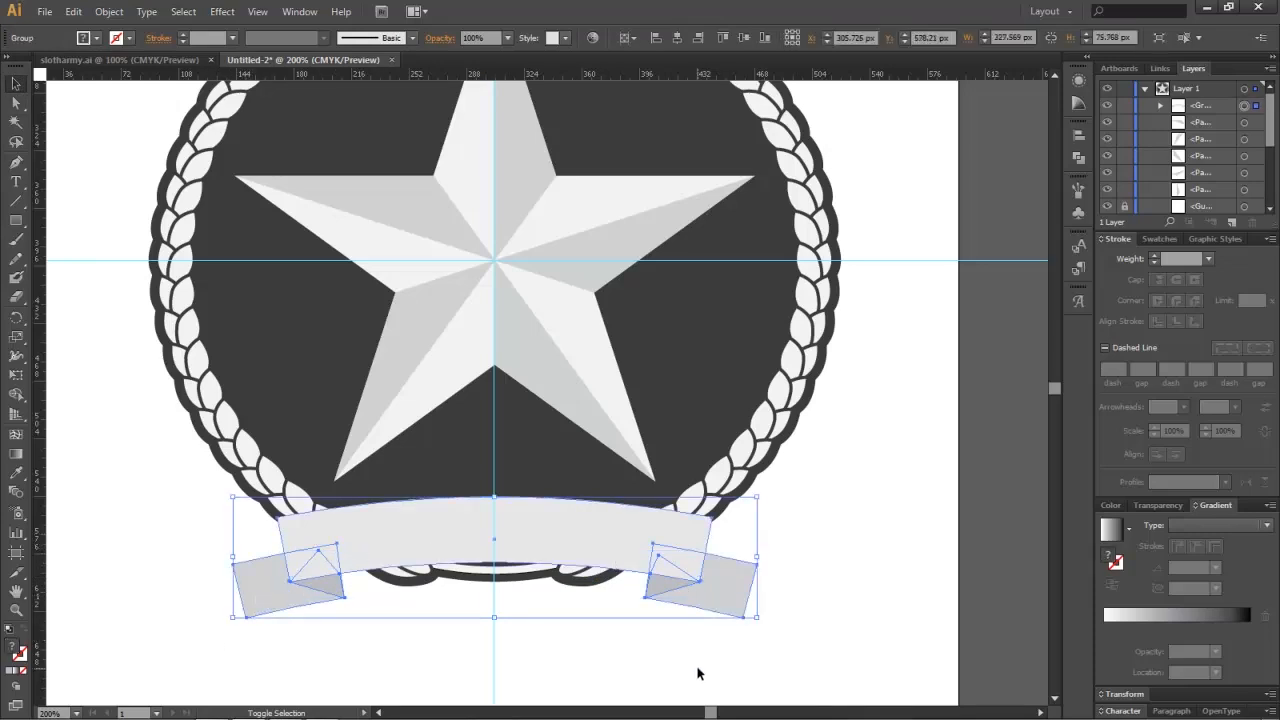
{"action": "right_click", "coordinate": [598, 551]}
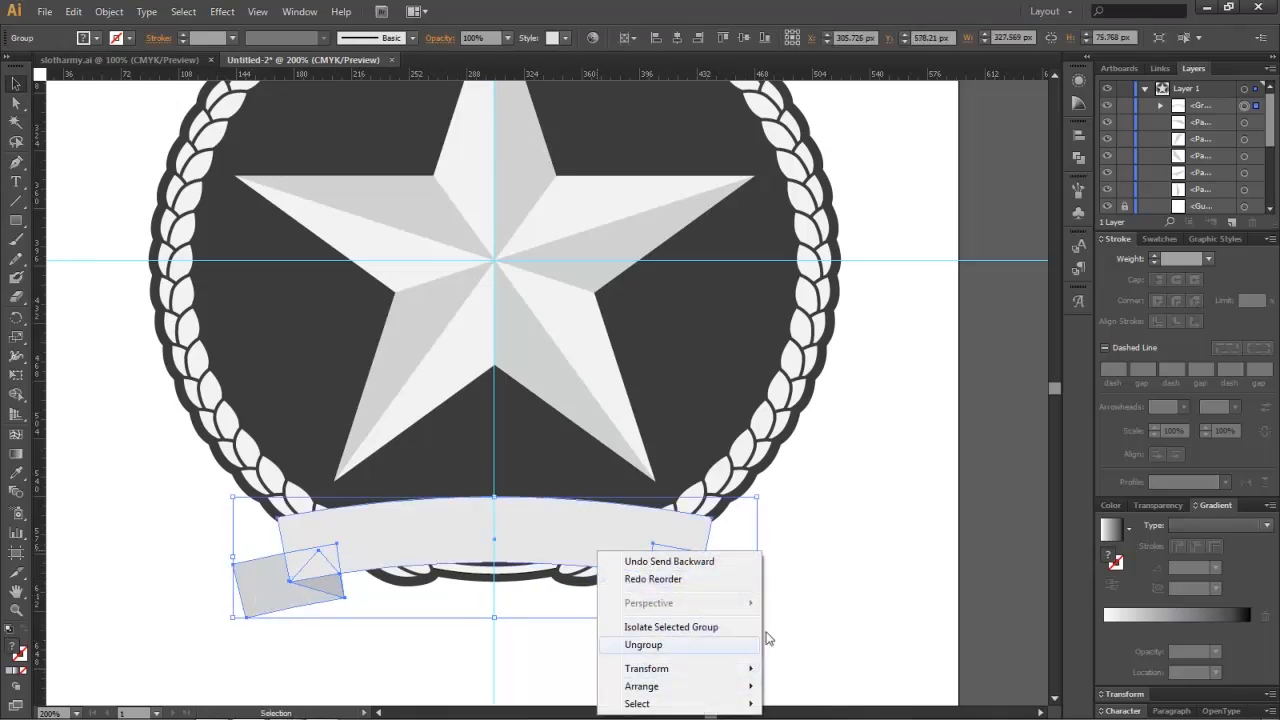
{"action": "left_click", "coordinate": [645, 644]}
{"action": "left_click", "coordinate": [908, 600]}
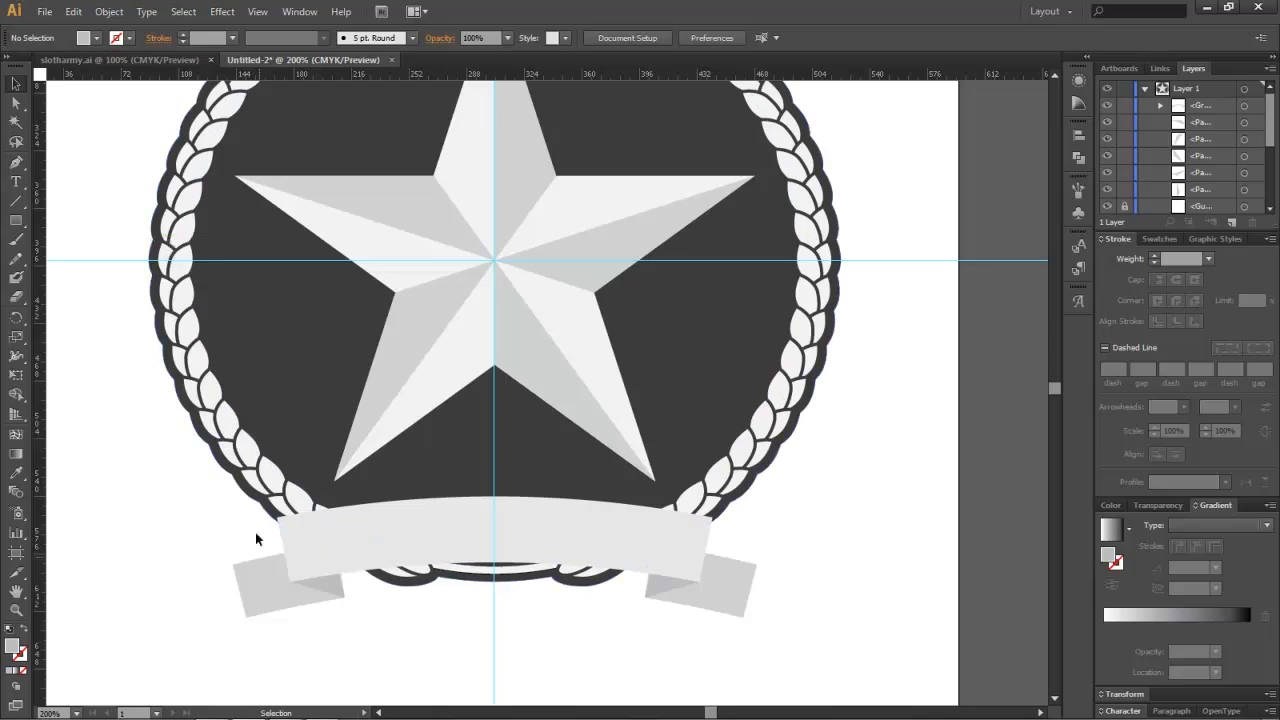
Step: Paste a copy of the banner group in front and unite its shapes into a single silhouette with Pathfinder
{"action": "left_click", "coordinate": [463, 528]}
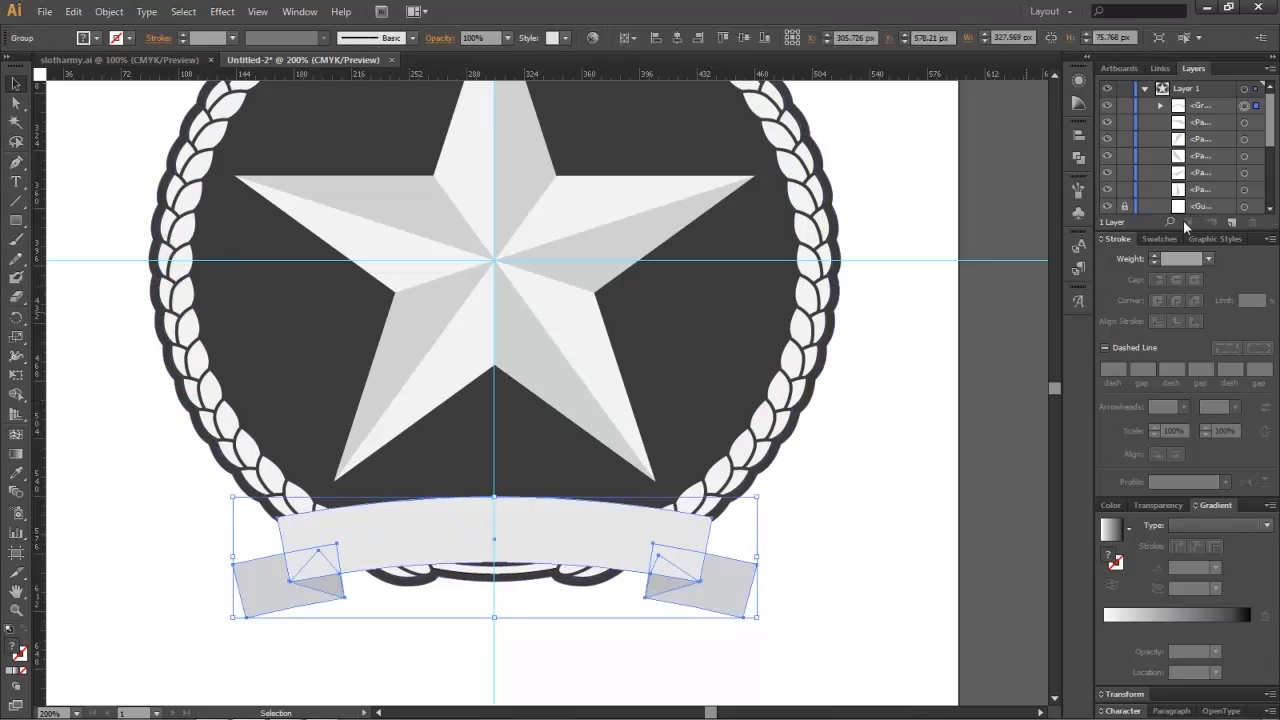
{"action": "key", "text": "ctrl+f"}
{"action": "left_click", "coordinate": [1078, 159]}
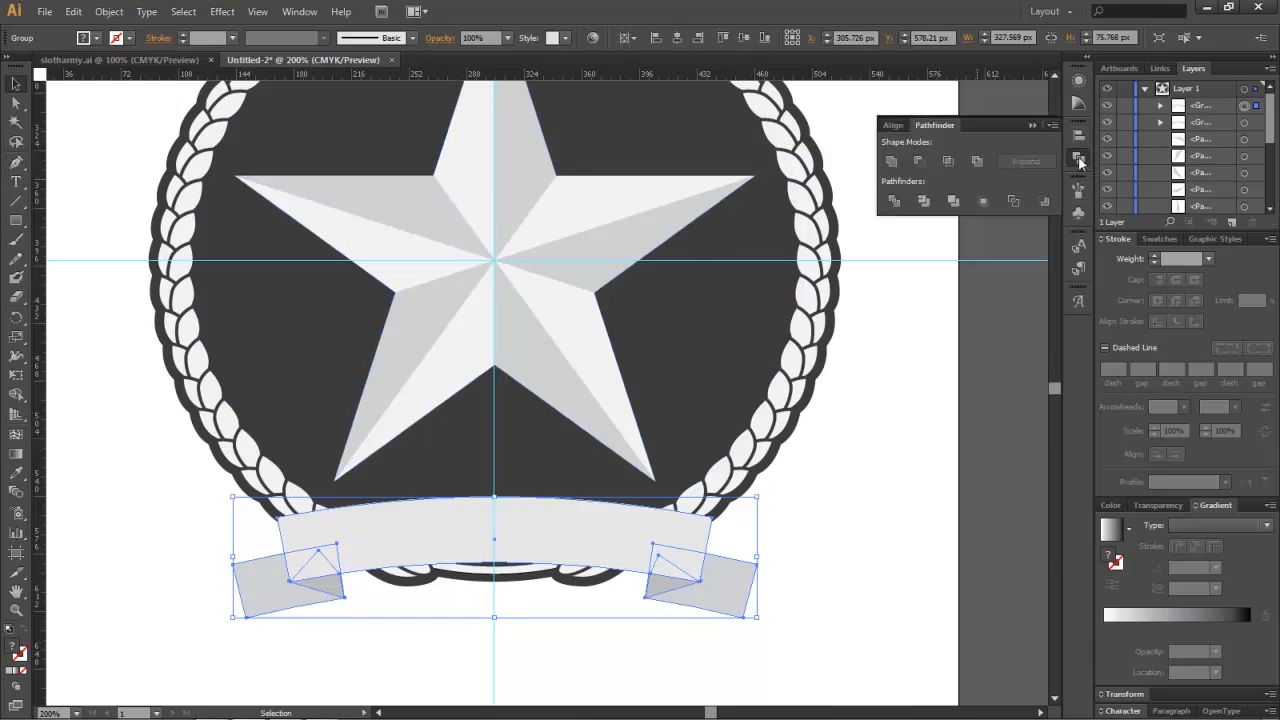
{"action": "left_click", "coordinate": [891, 162]}
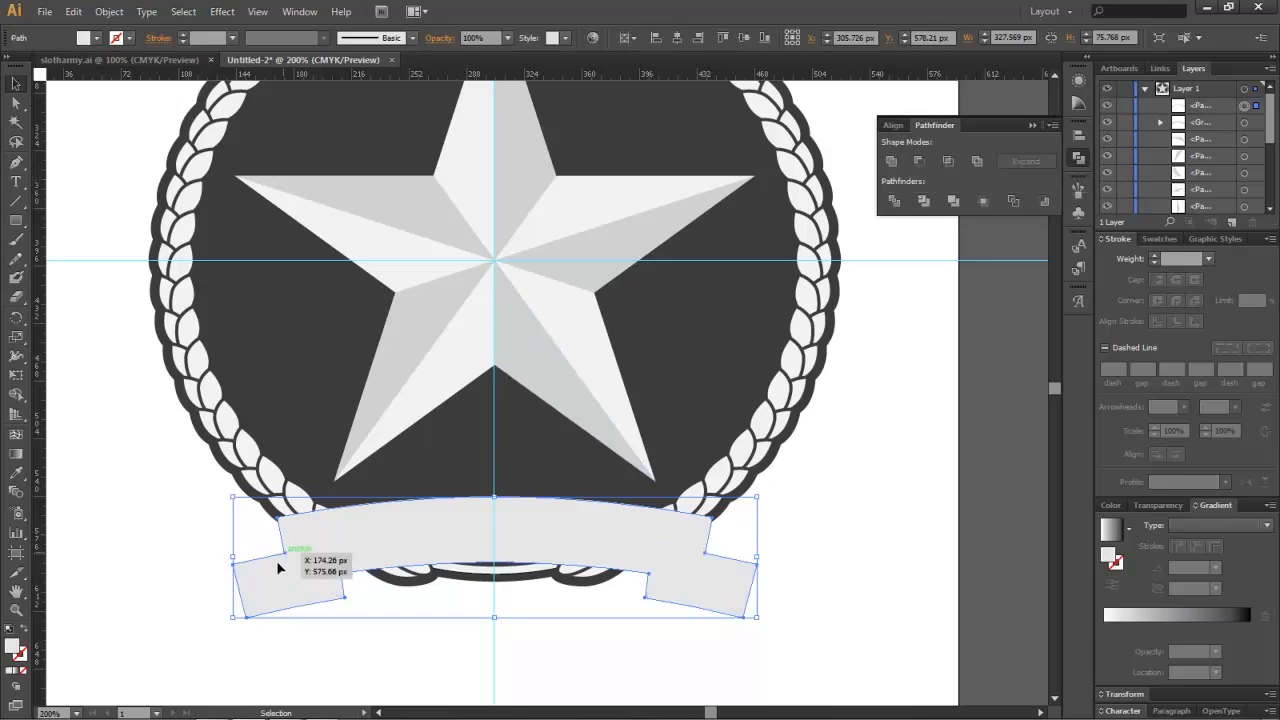
Step: Fill the united banner silhouette with dark gray and move it below all the other shapes in the nested banner group
{"action": "left_click", "coordinate": [97, 38]}
{"action": "left_click", "coordinate": [31, 115]}
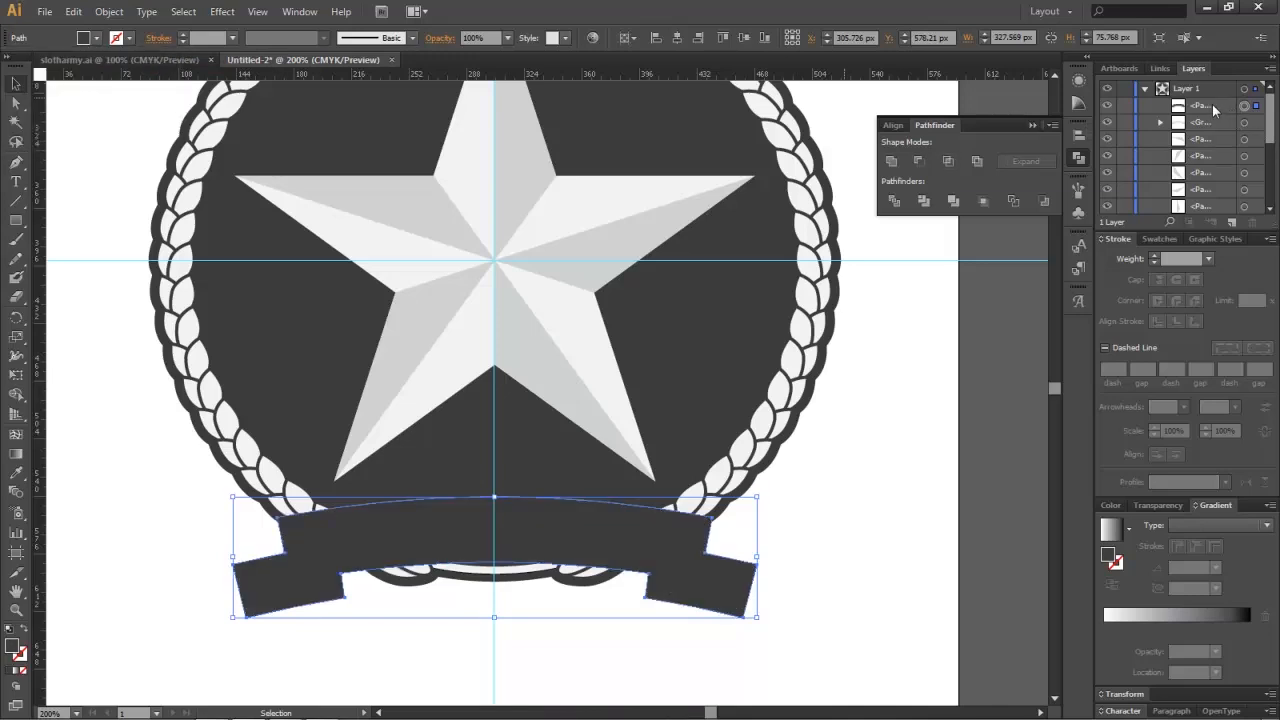
{"action": "left_click", "coordinate": [1159, 122]}
{"action": "left_click_drag", "start_coordinate": [1221, 101], "coordinate": [1215, 142]}
{"action": "left_click", "coordinate": [1177, 122]}
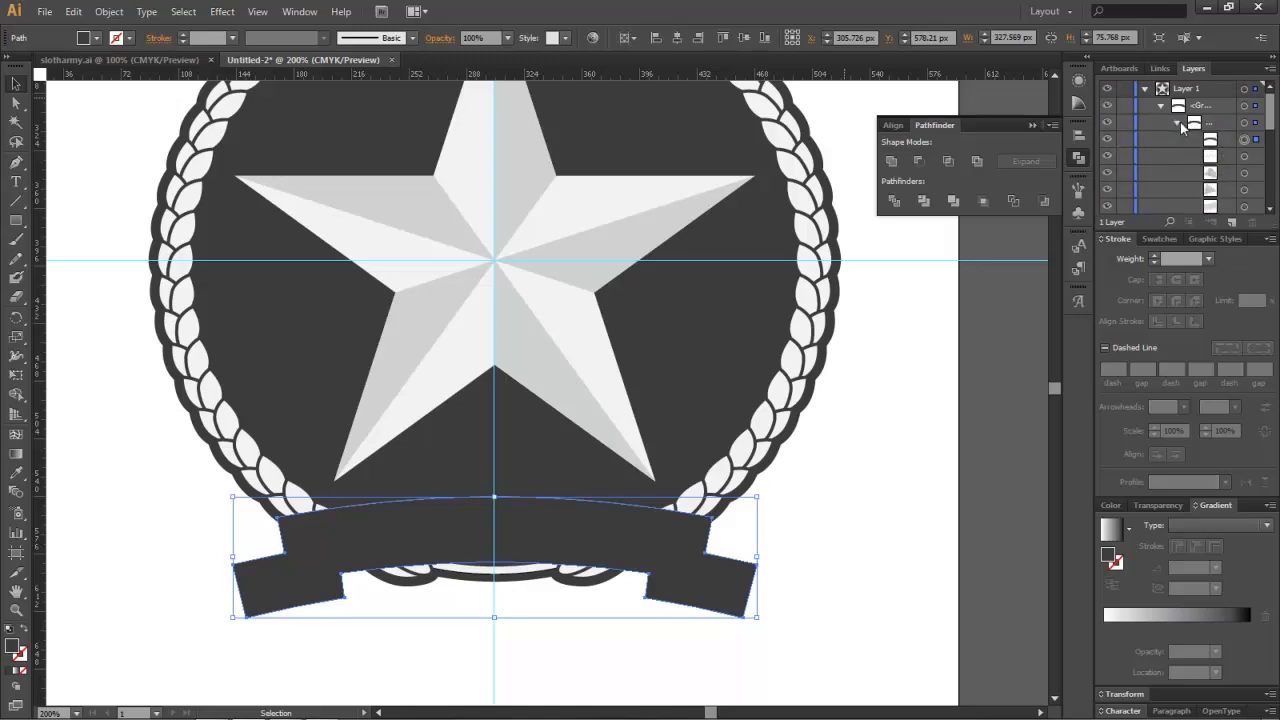
{"action": "scroll", "coordinate": [1244, 140], "scroll_direction": "down", "scroll_amount": 1}
{"action": "left_click_drag", "start_coordinate": [1228, 92], "coordinate": [1231, 183]}
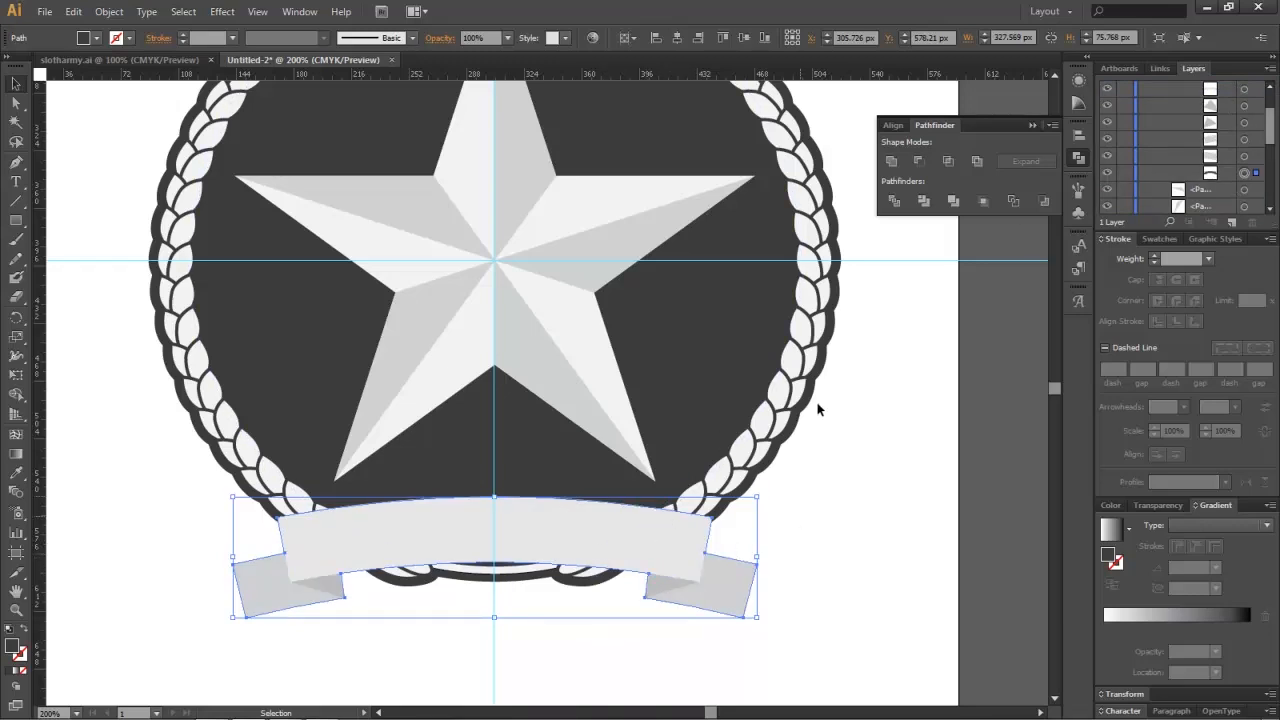
Step: Offset the united banner silhouette's path outward by 5 px with miter joins and a miter limit of 4
{"action": "left_click", "coordinate": [73, 11]}
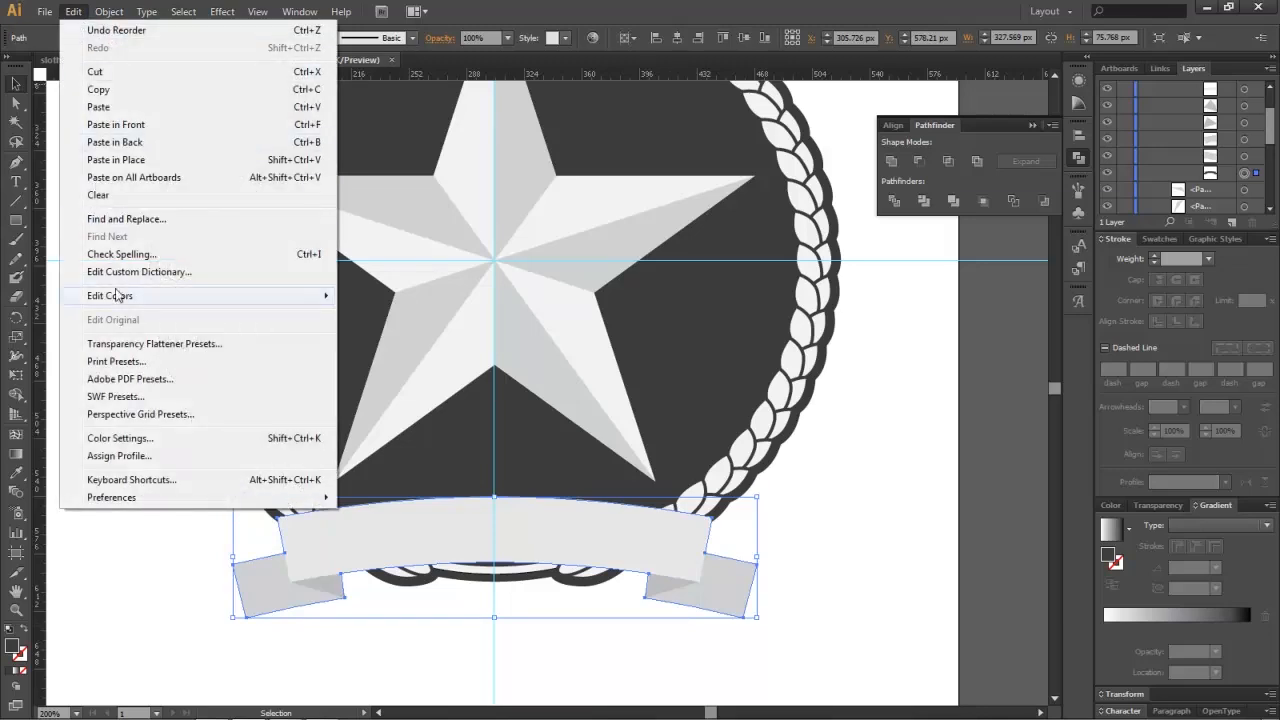
{"action": "left_click", "coordinate": [1248, 178]}
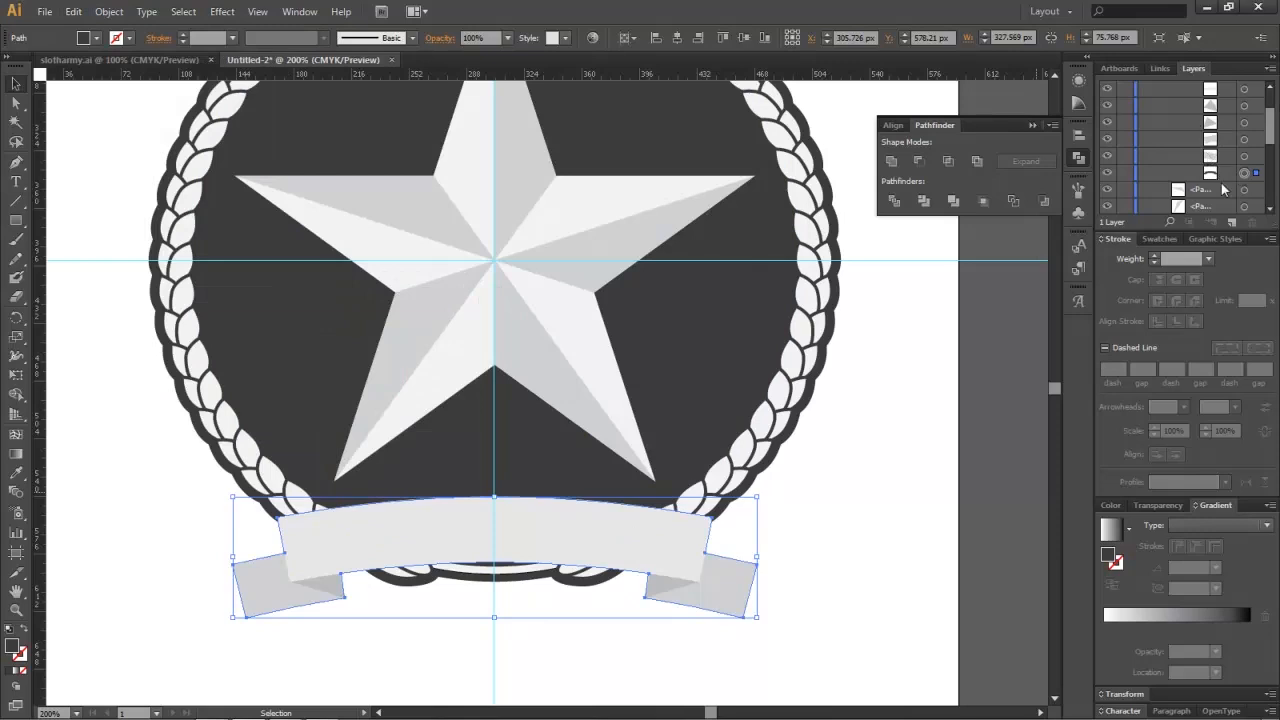
{"action": "left_click", "coordinate": [109, 11]}
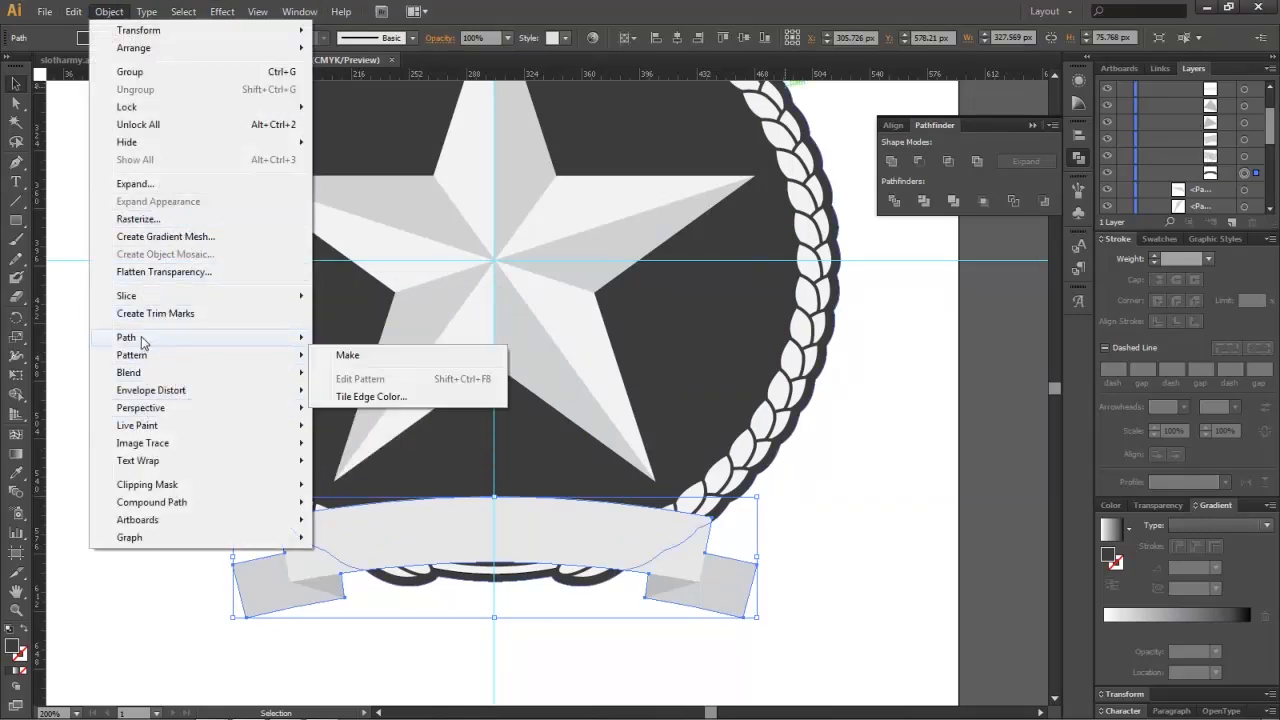
{"action": "mouse_move", "coordinate": [195, 342]}
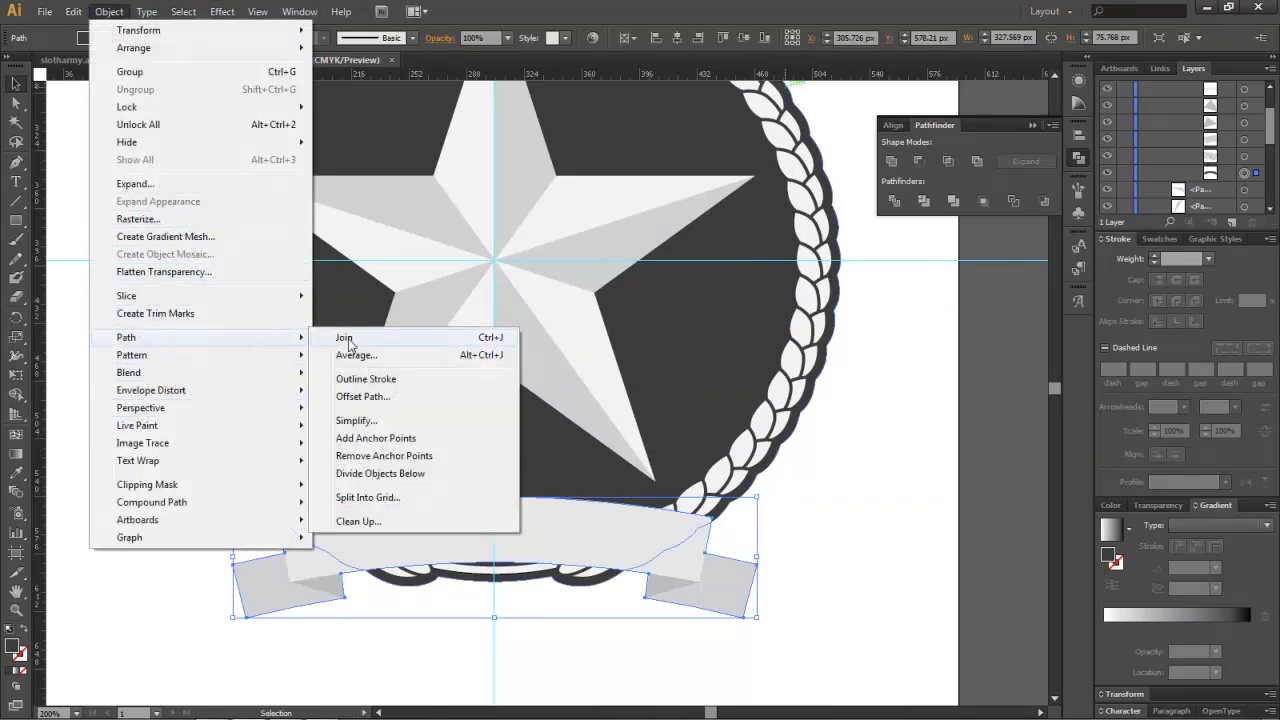
{"action": "left_click", "coordinate": [368, 397]}
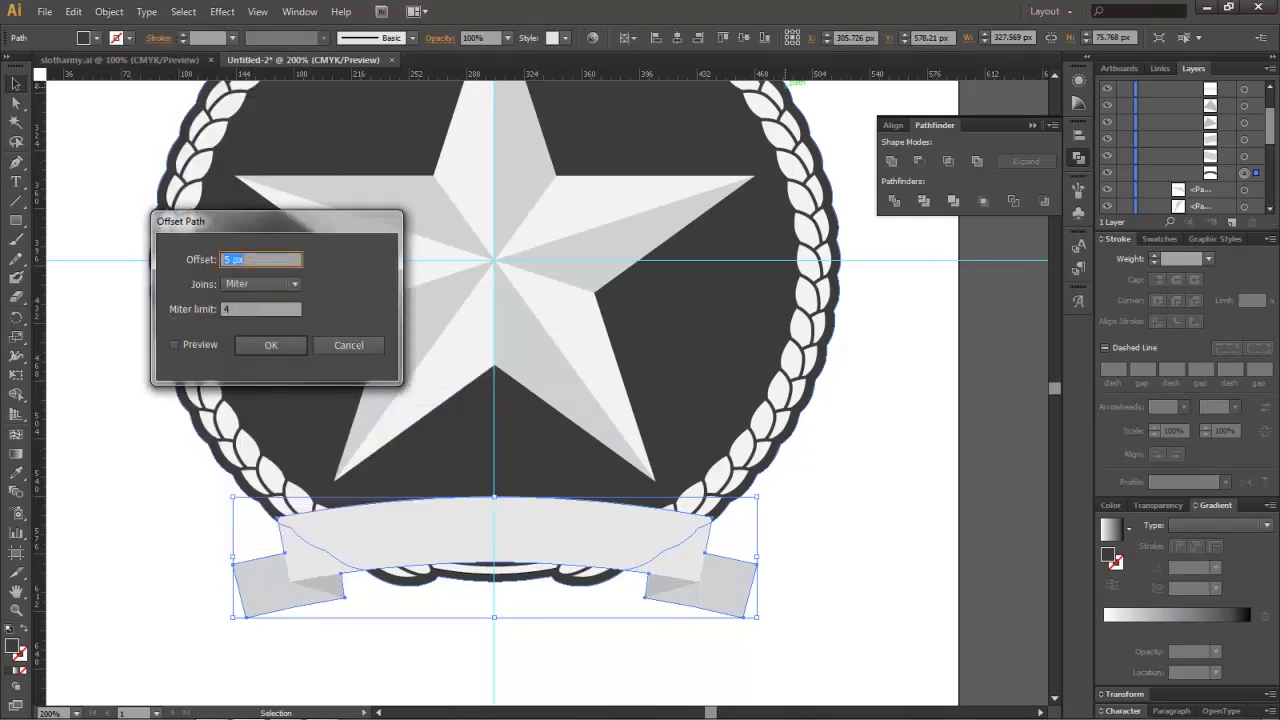
{"action": "left_click", "coordinate": [200, 344]}
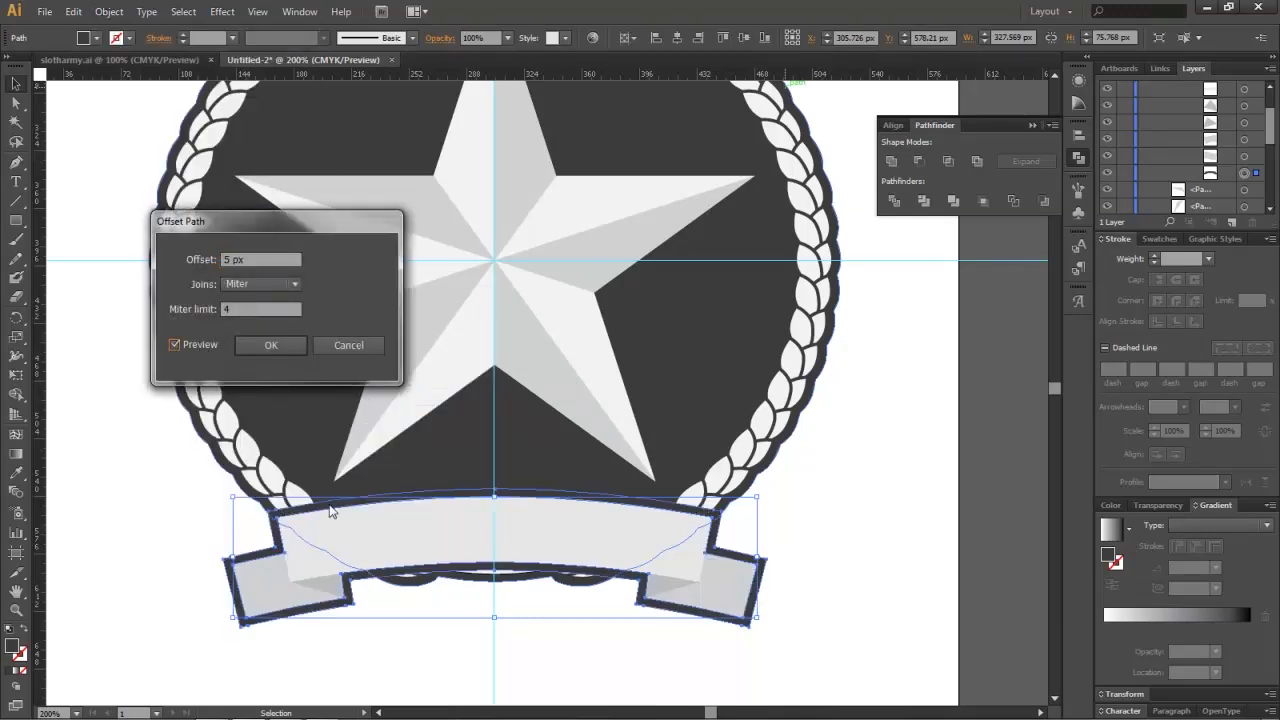
{"action": "left_click", "coordinate": [272, 345]}
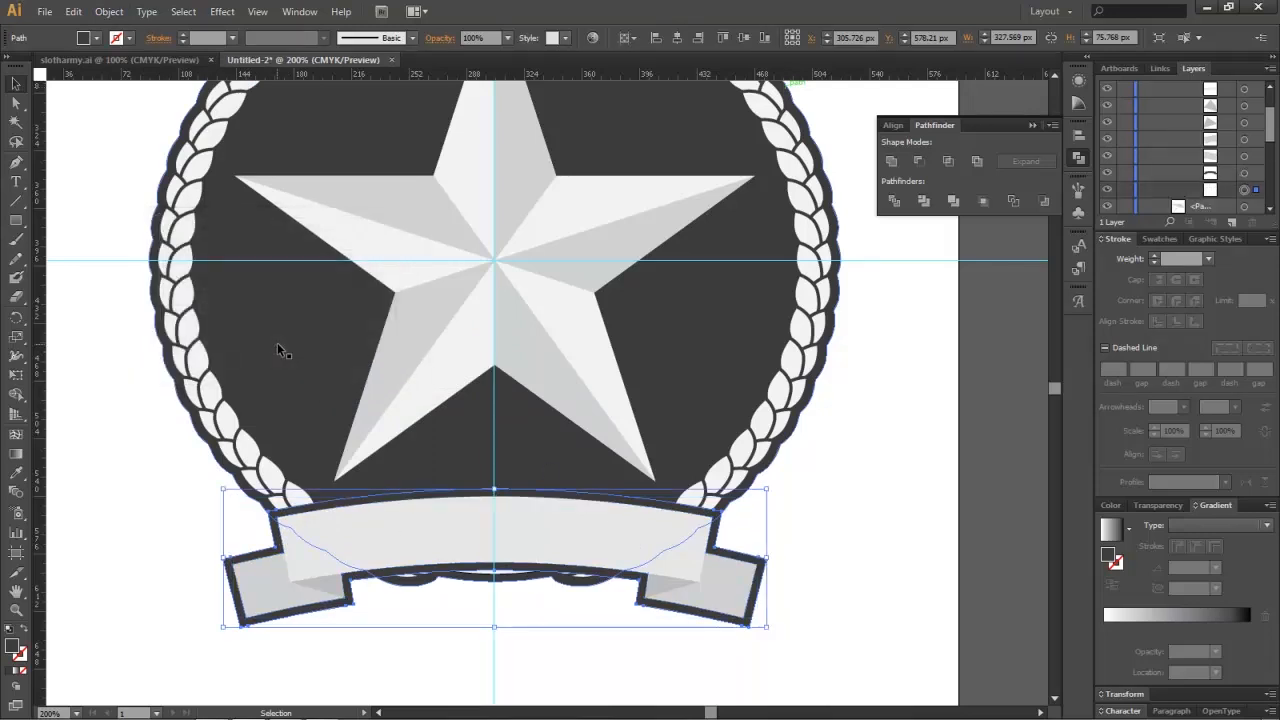
Step: Delete the original united silhouette from the banner group, keeping only the enlarged offset shape
{"action": "left_click", "coordinate": [1244, 173]}
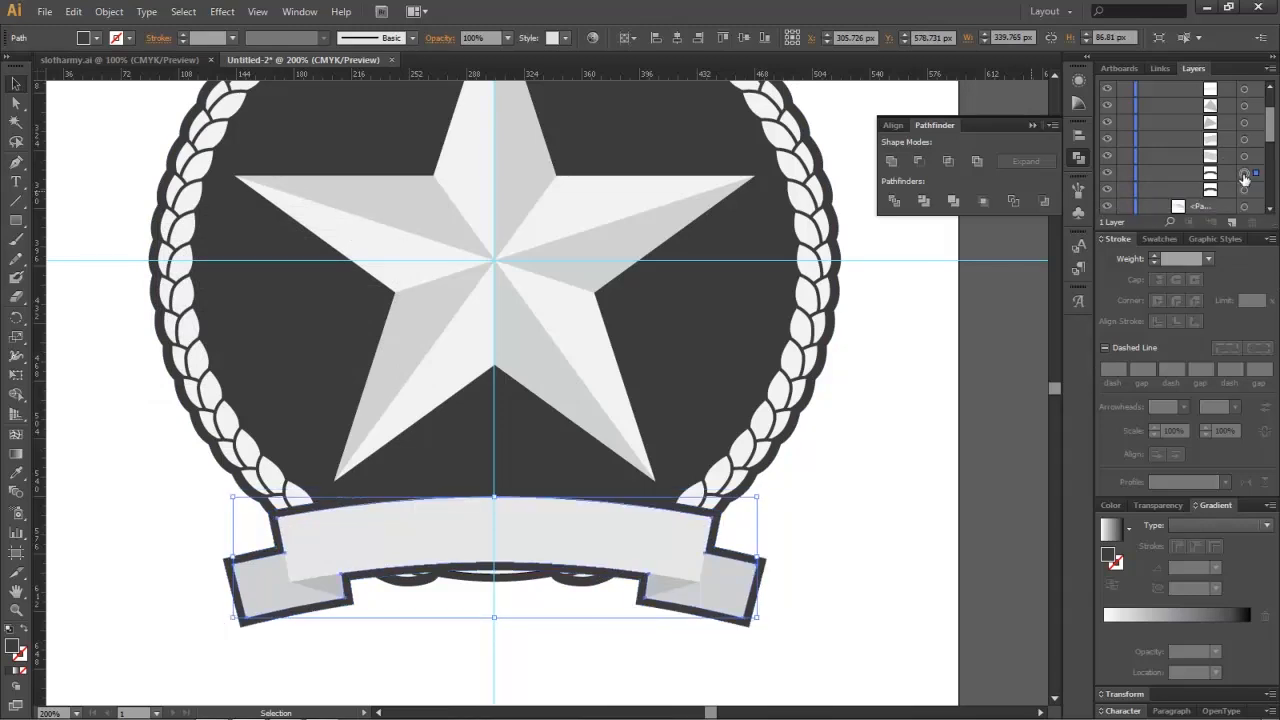
{"action": "left_click", "coordinate": [1107, 174]}
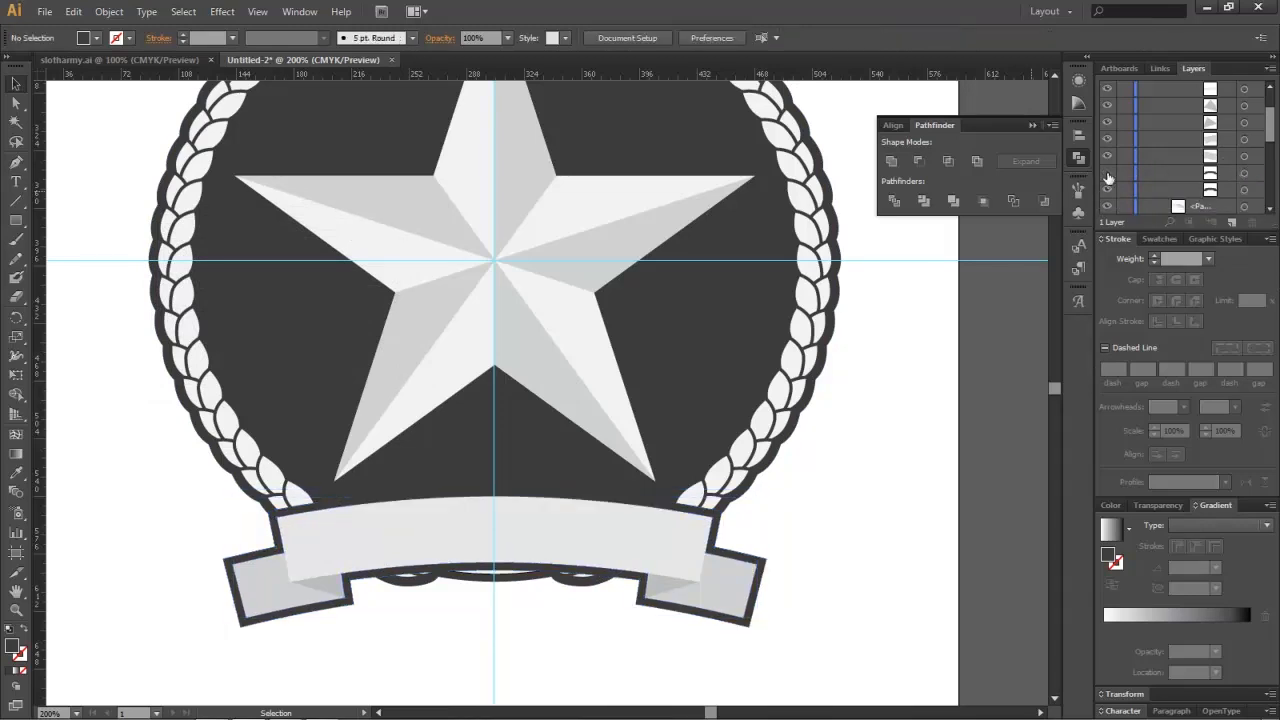
{"action": "left_click", "coordinate": [1244, 173]}
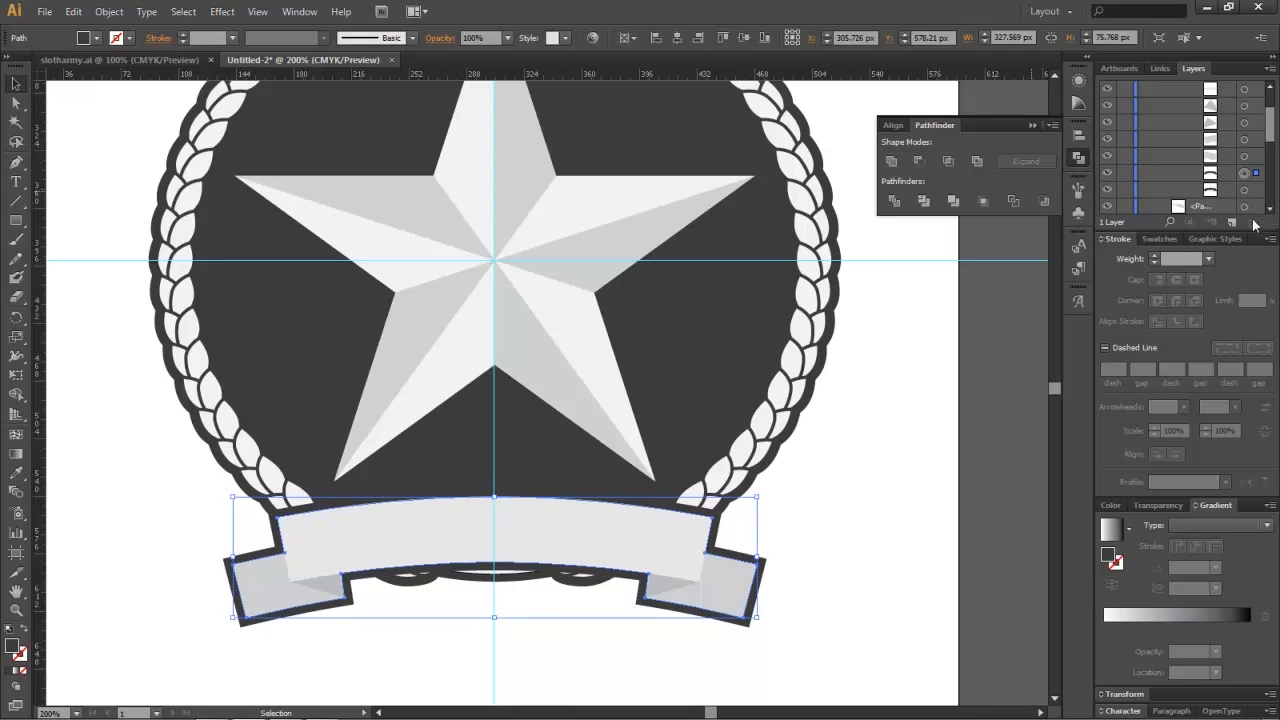
{"action": "left_click", "coordinate": [1213, 174]}
{"action": "left_click", "coordinate": [1250, 224]}
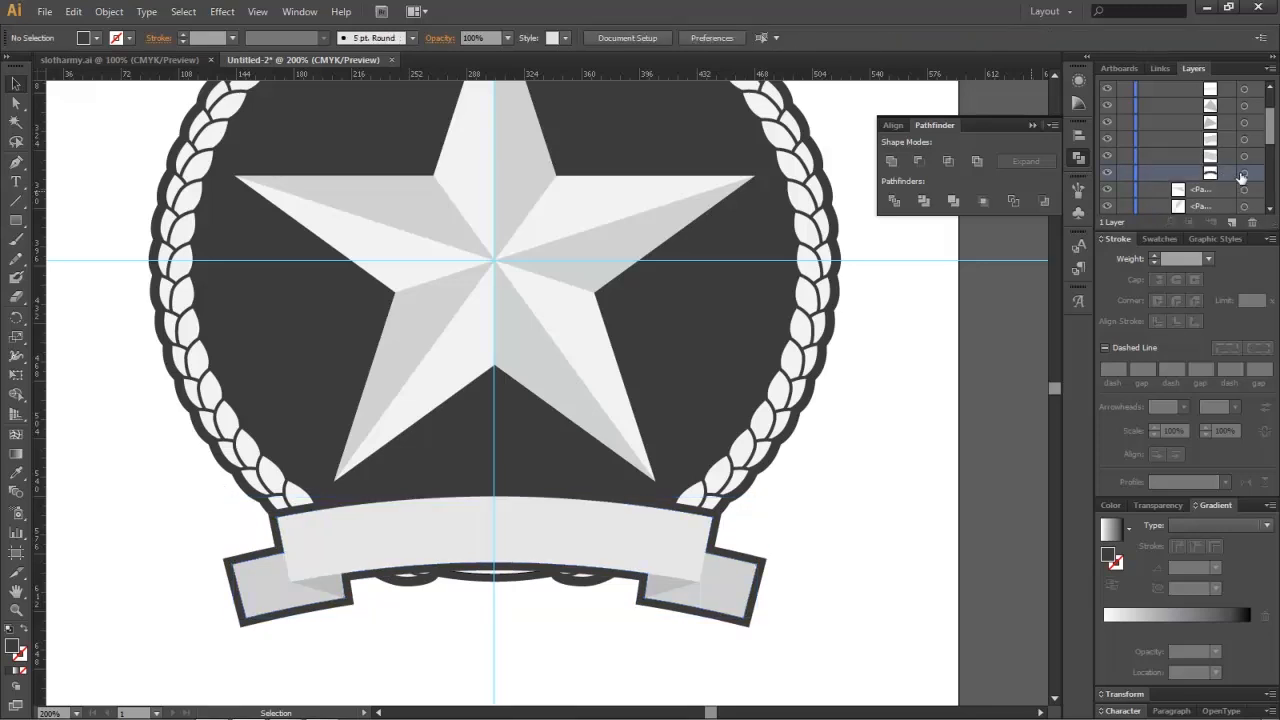
Step: Move the dark banner outline down the layer stack, behind the wreath and directly above its dark round backing path
{"action": "left_click", "coordinate": [1243, 174]}
{"action": "scroll", "coordinate": [1232, 178], "scroll_direction": "down", "scroll_amount": 3}
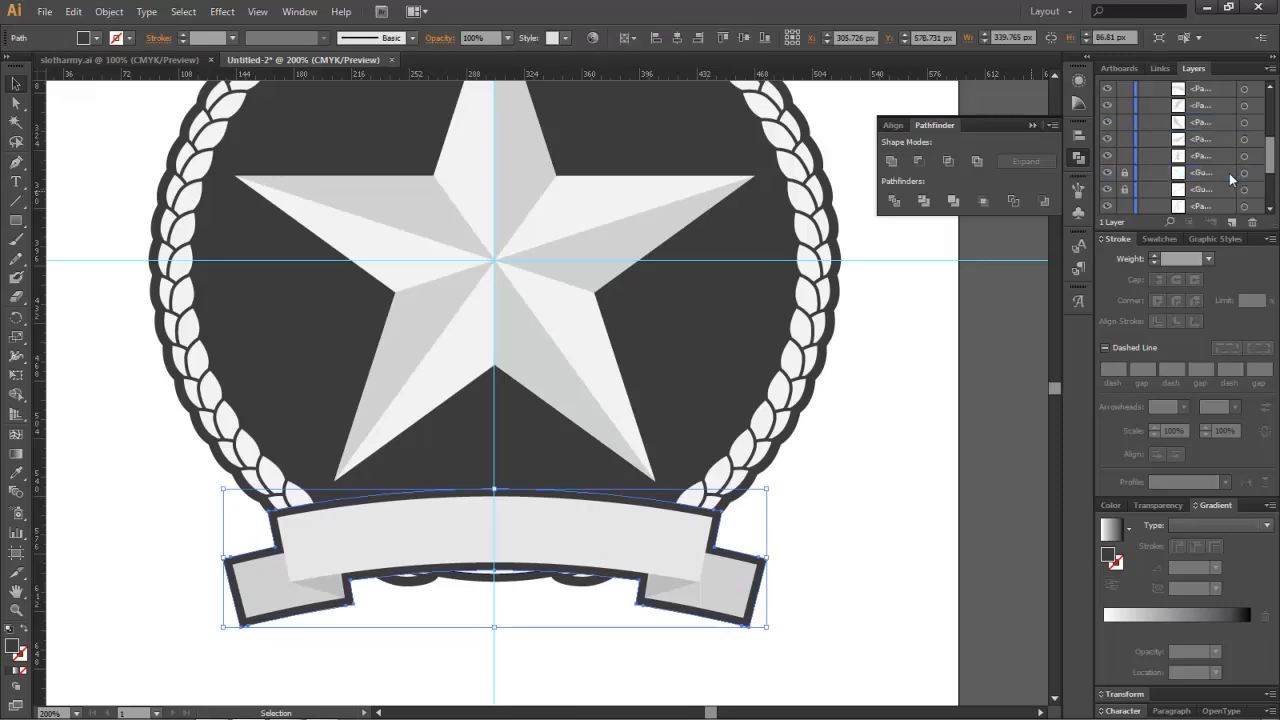
{"action": "scroll", "coordinate": [1215, 150], "scroll_direction": "up", "scroll_amount": 4}
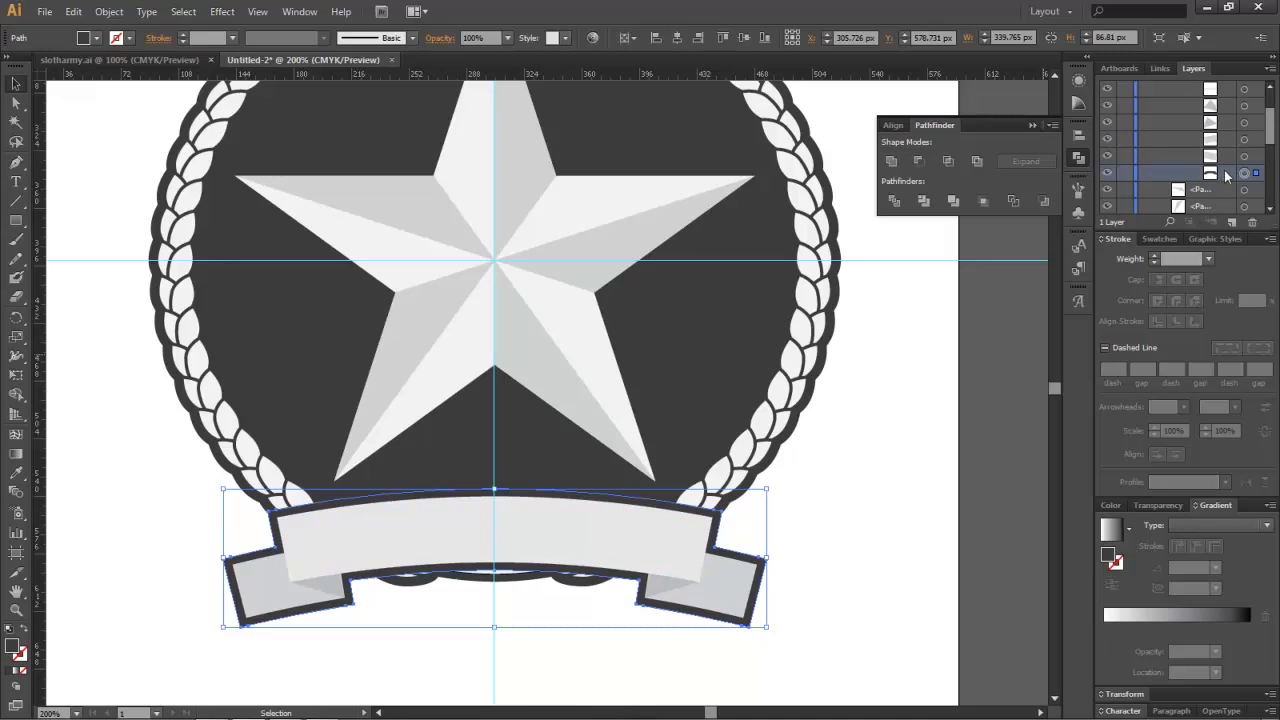
{"action": "left_click_drag", "start_coordinate": [1227, 177], "coordinate": [1197, 205]}
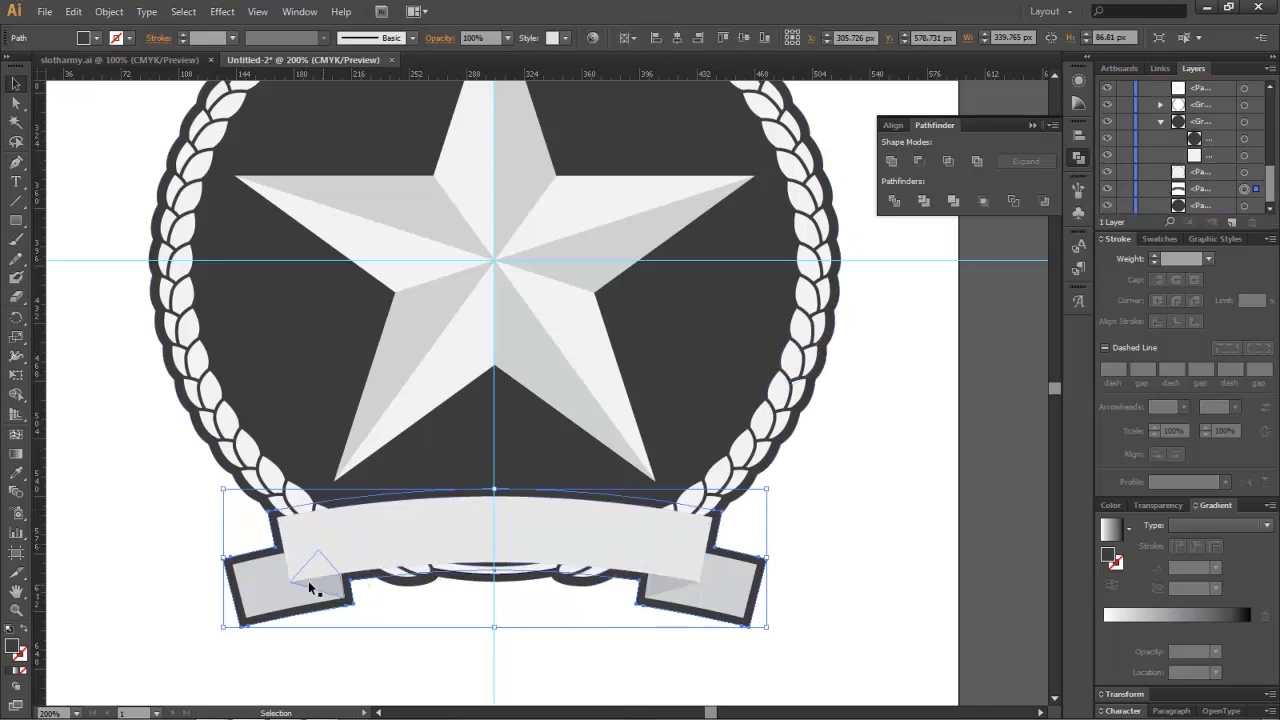
{"action": "left_click", "coordinate": [470, 658]}
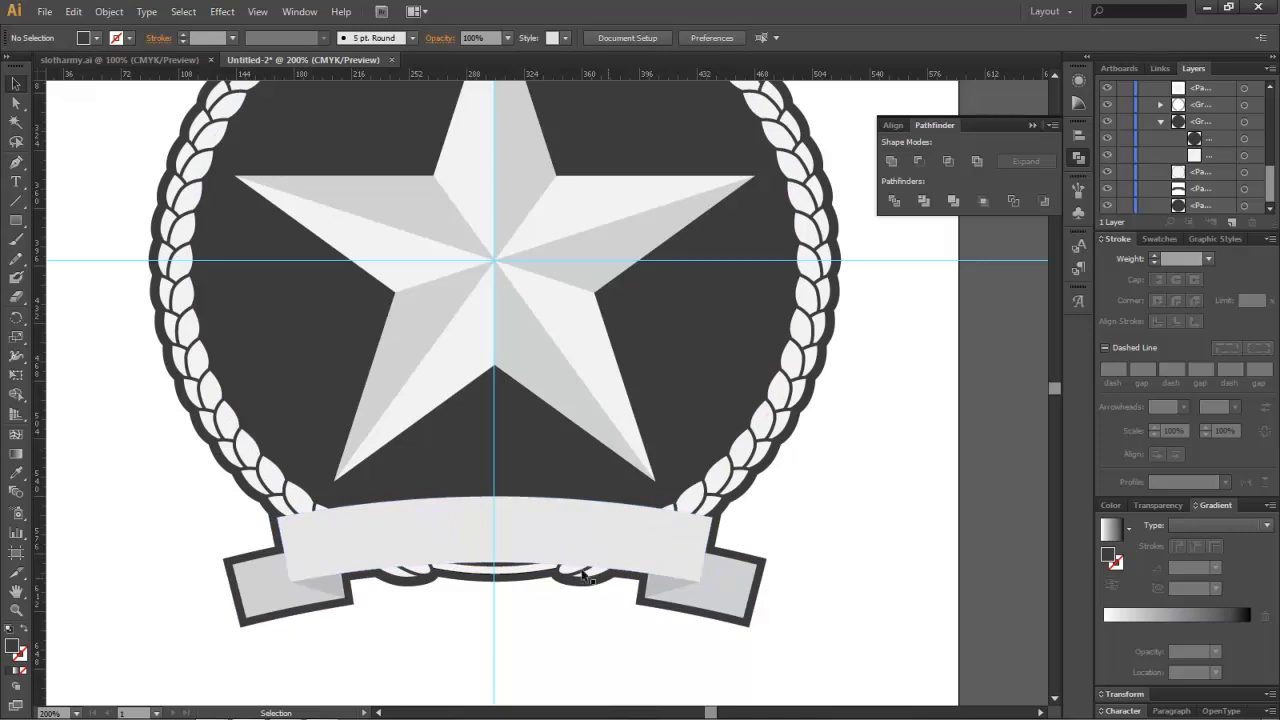
Step: Examine the whole badge, then the banner outline and the wreath ends below it at close range
{"action": "scroll", "coordinate": [853, 533], "scroll_direction": "up", "scroll_amount": 4}
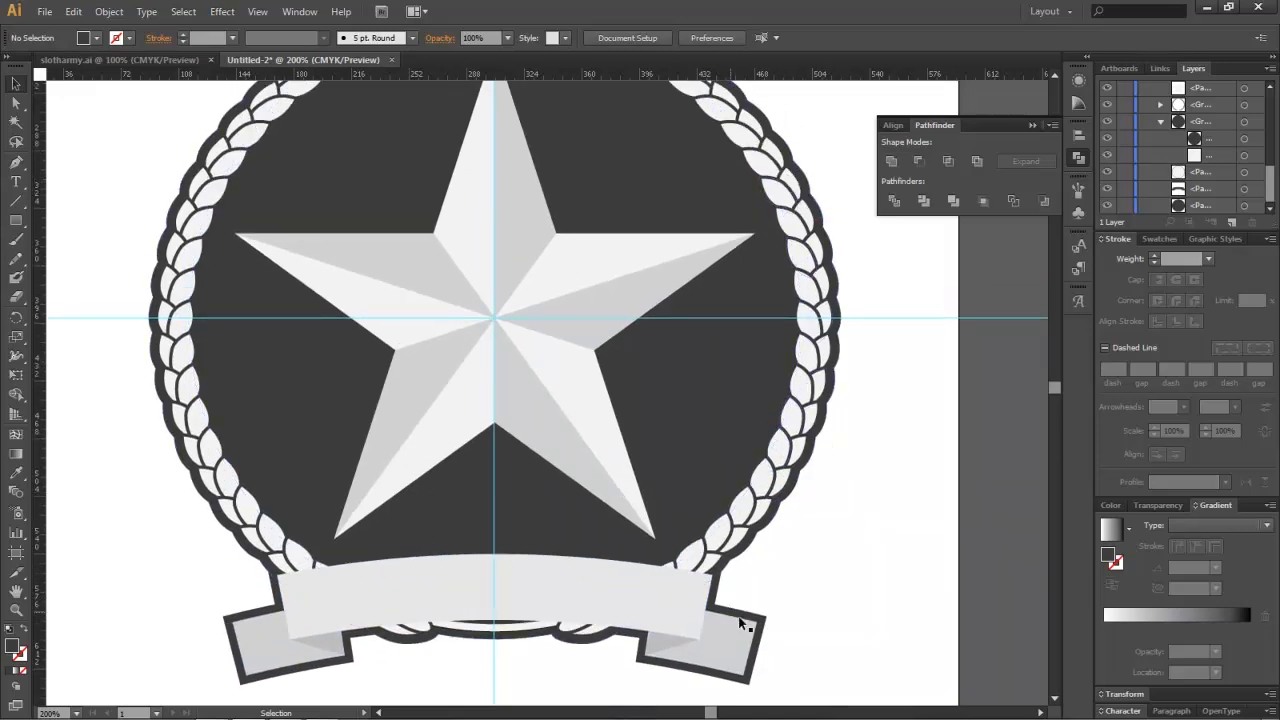
{"action": "scroll", "coordinate": [566, 508], "scroll_direction": "up", "scroll_amount": 2}
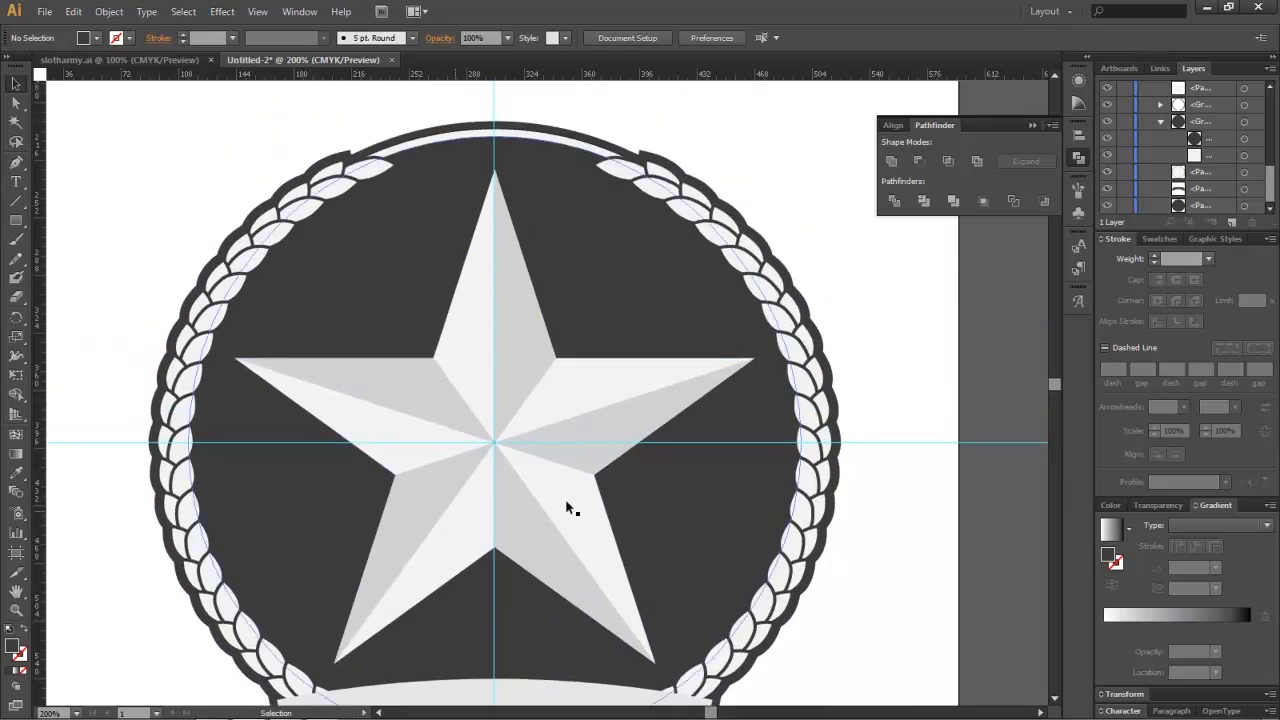
{"action": "scroll", "coordinate": [868, 516], "scroll_direction": "down", "scroll_amount": 1}
{"action": "scroll", "coordinate": [868, 518], "scroll_direction": "down", "scroll_amount": 3}
{"action": "scroll", "coordinate": [850, 538], "scroll_direction": "down", "scroll_amount": 3}
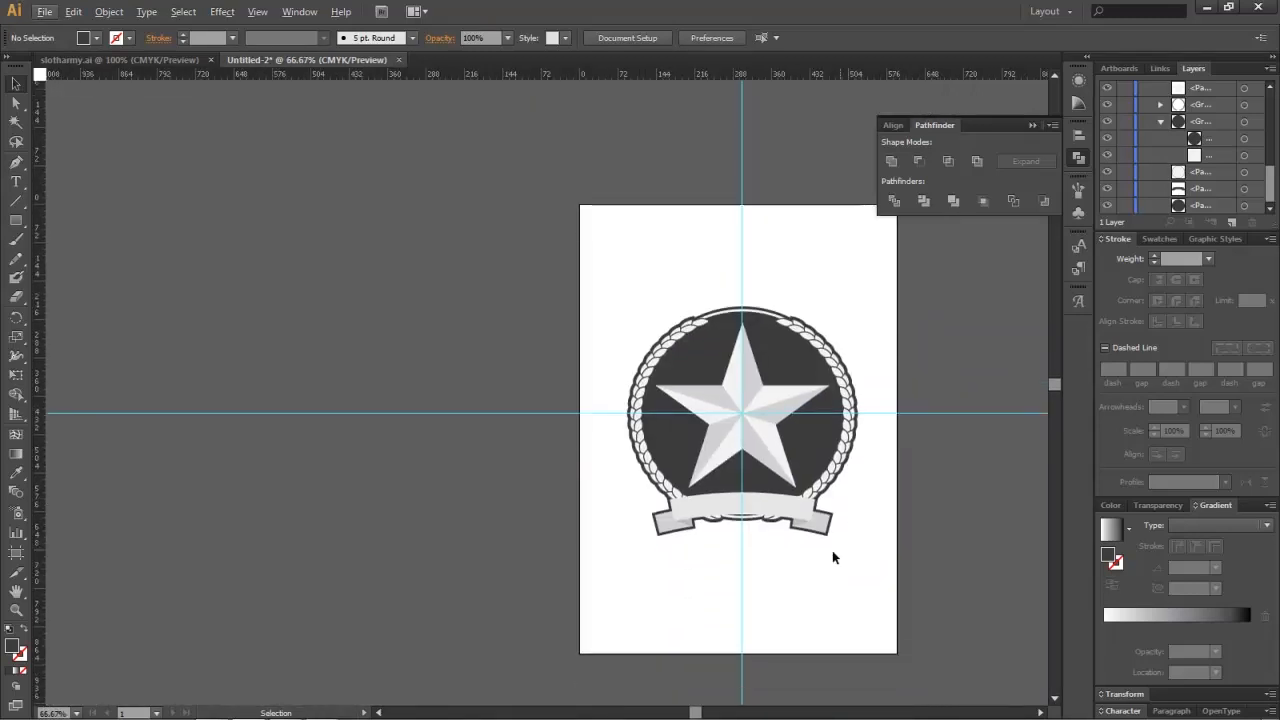
{"action": "scroll", "coordinate": [728, 541], "scroll_direction": "right", "scroll_amount": 2}
{"action": "scroll", "coordinate": [608, 549], "scroll_direction": "up", "scroll_amount": 4}
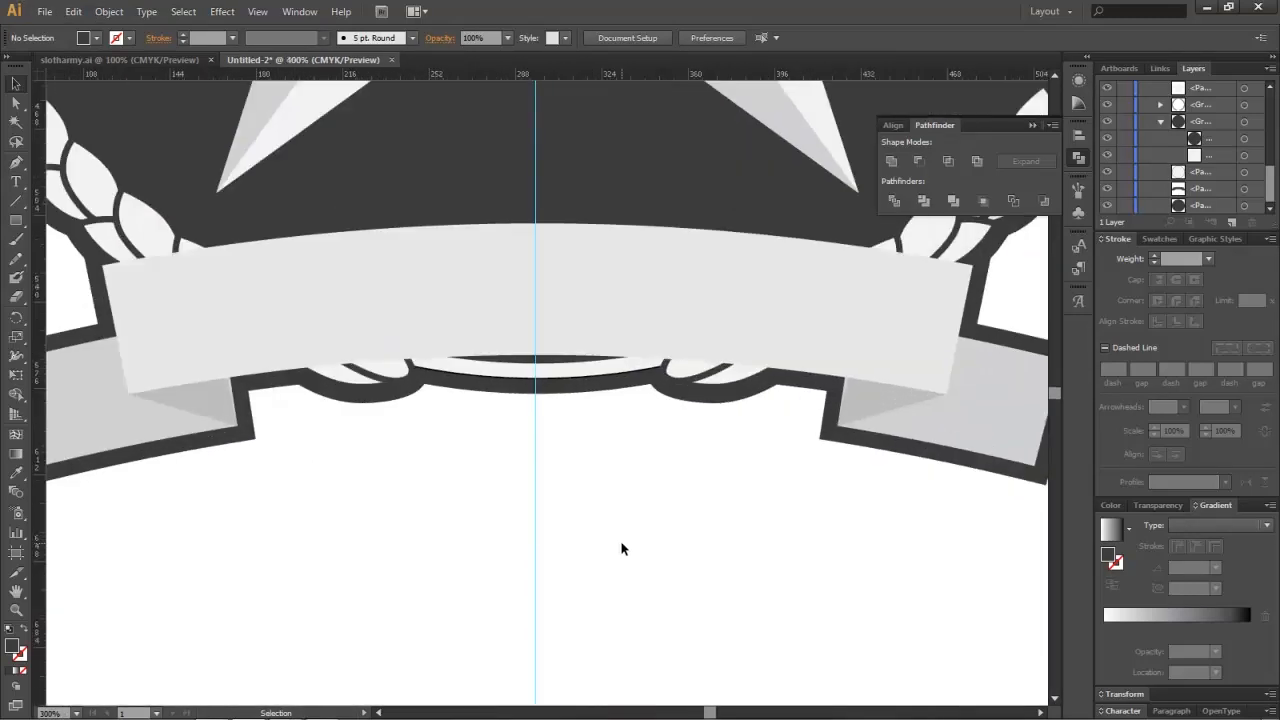
{"action": "scroll", "coordinate": [620, 549], "scroll_direction": "down", "scroll_amount": 2}
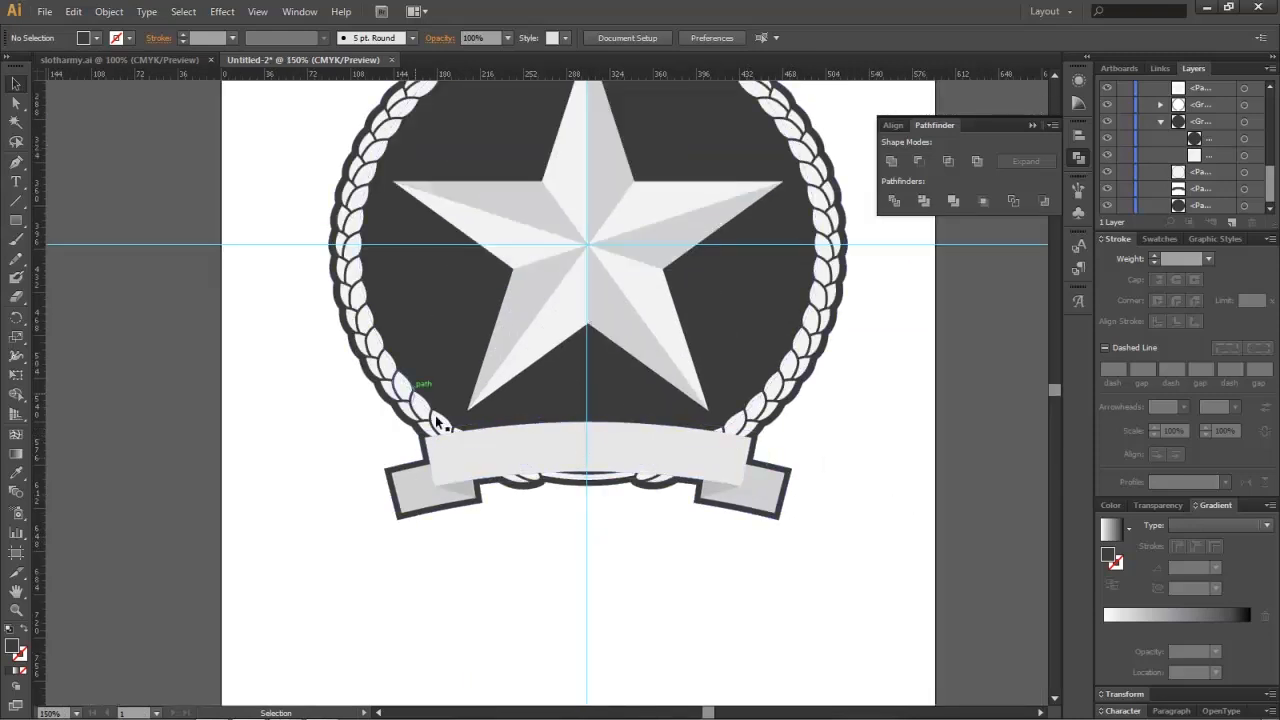
Step: Start a text object below the banner and set its font to Helvetica Neue LT Com
{"action": "left_click", "coordinate": [16, 182]}
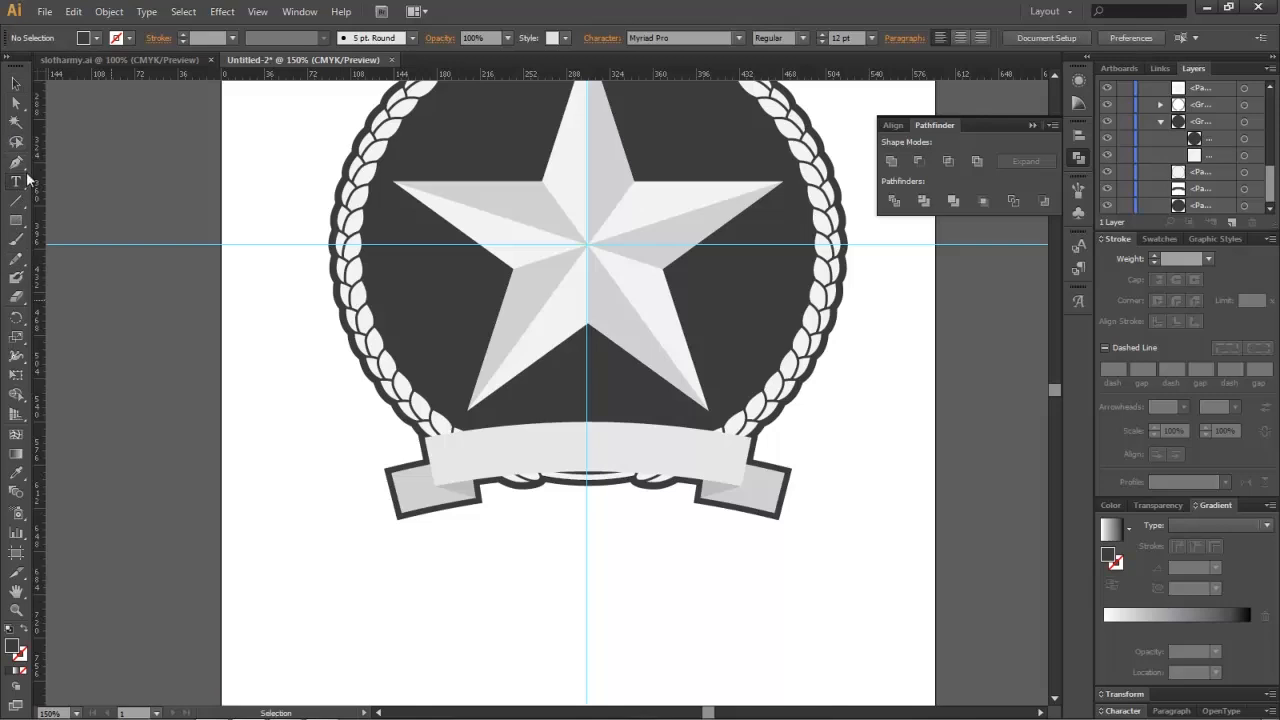
{"action": "left_click", "coordinate": [360, 607]}
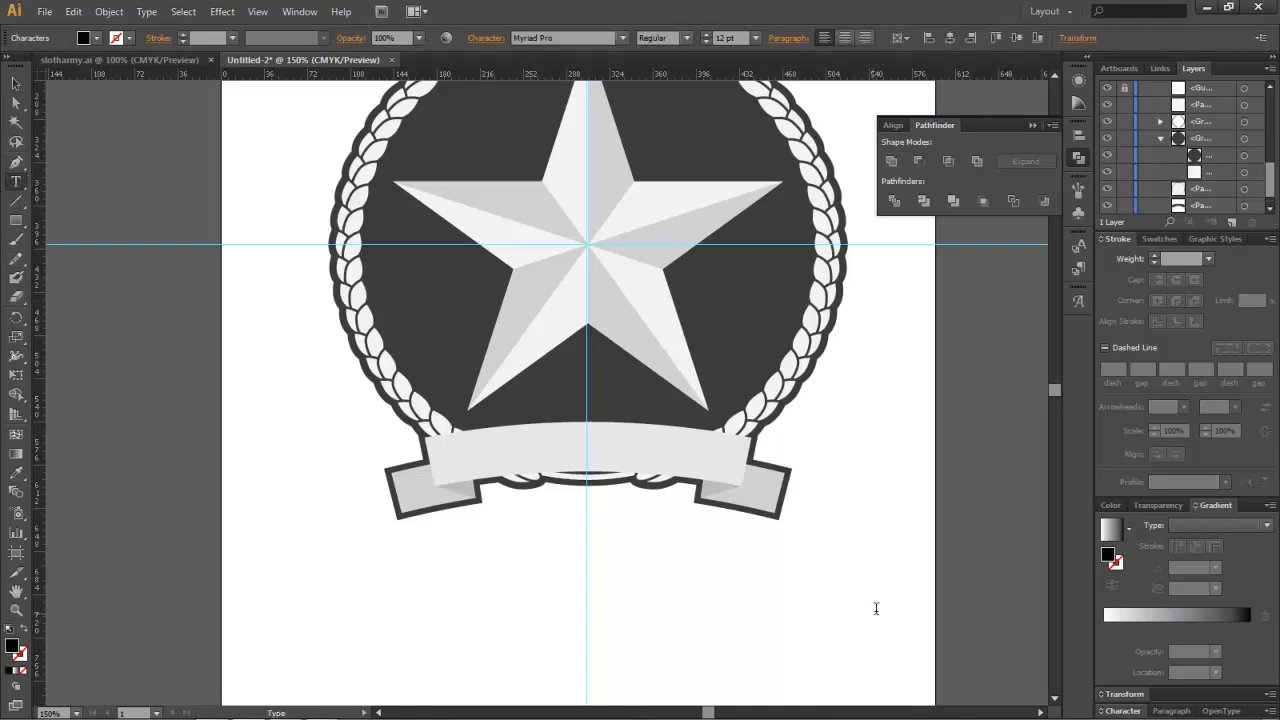
{"action": "left_click", "coordinate": [564, 40]}
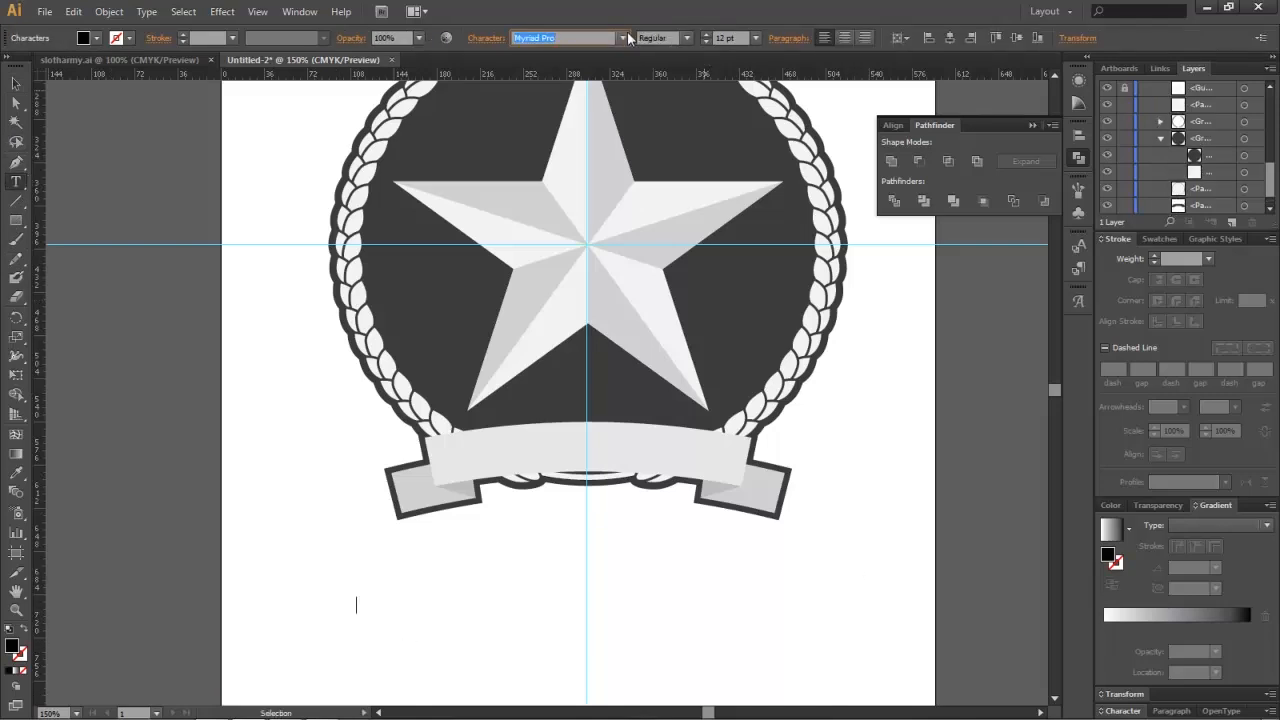
{"action": "left_click", "coordinate": [624, 38]}
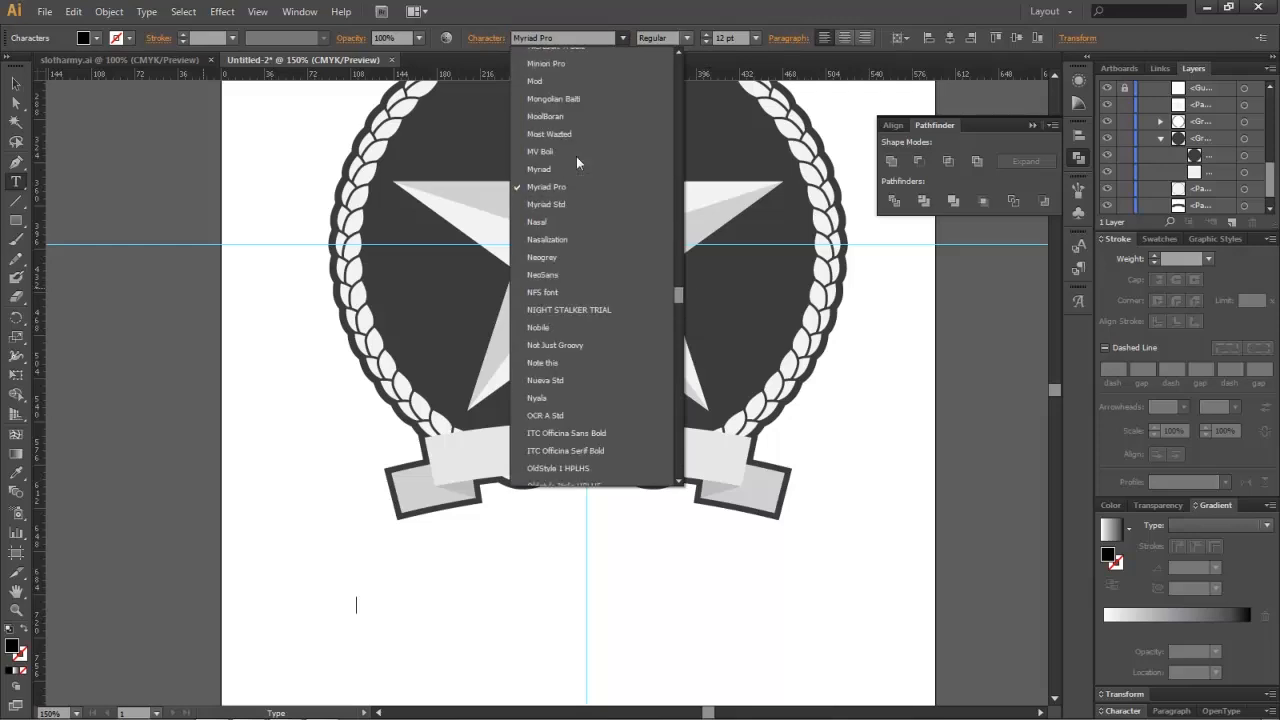
{"action": "scroll", "coordinate": [576, 156], "scroll_direction": "down", "scroll_amount": 7}
{"action": "scroll", "coordinate": [576, 156], "scroll_direction": "up", "scroll_amount": 10}
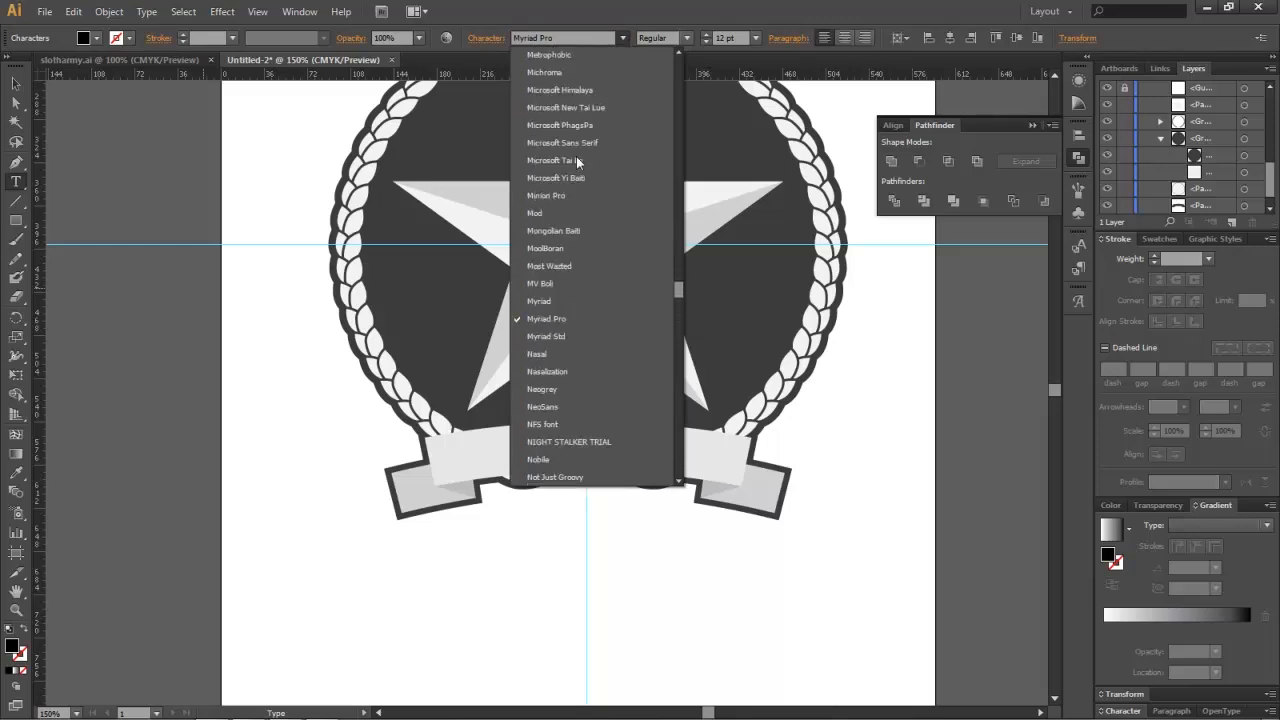
{"action": "scroll", "coordinate": [576, 156], "scroll_direction": "up", "scroll_amount": 12}
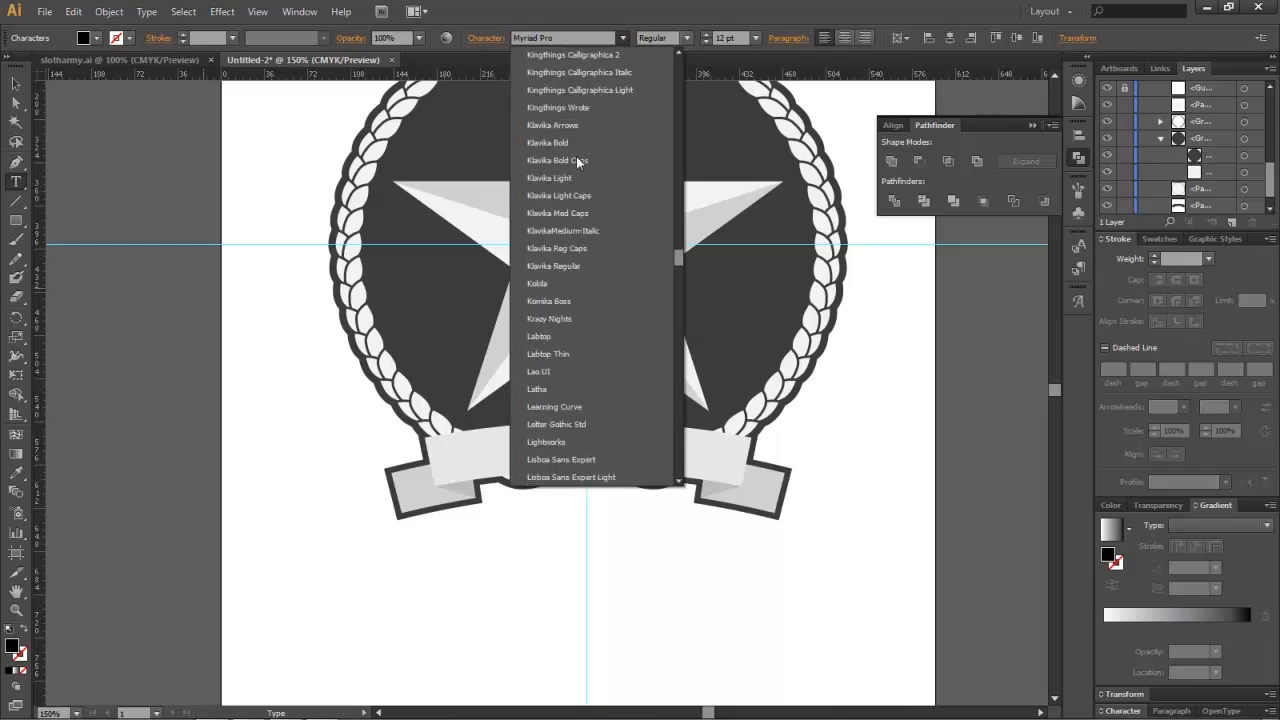
{"action": "scroll", "coordinate": [576, 156], "scroll_direction": "down", "scroll_amount": 5}
{"action": "left_click", "coordinate": [622, 38]}
{"action": "left_click_drag", "start_coordinate": [555, 38], "coordinate": [513, 36]}
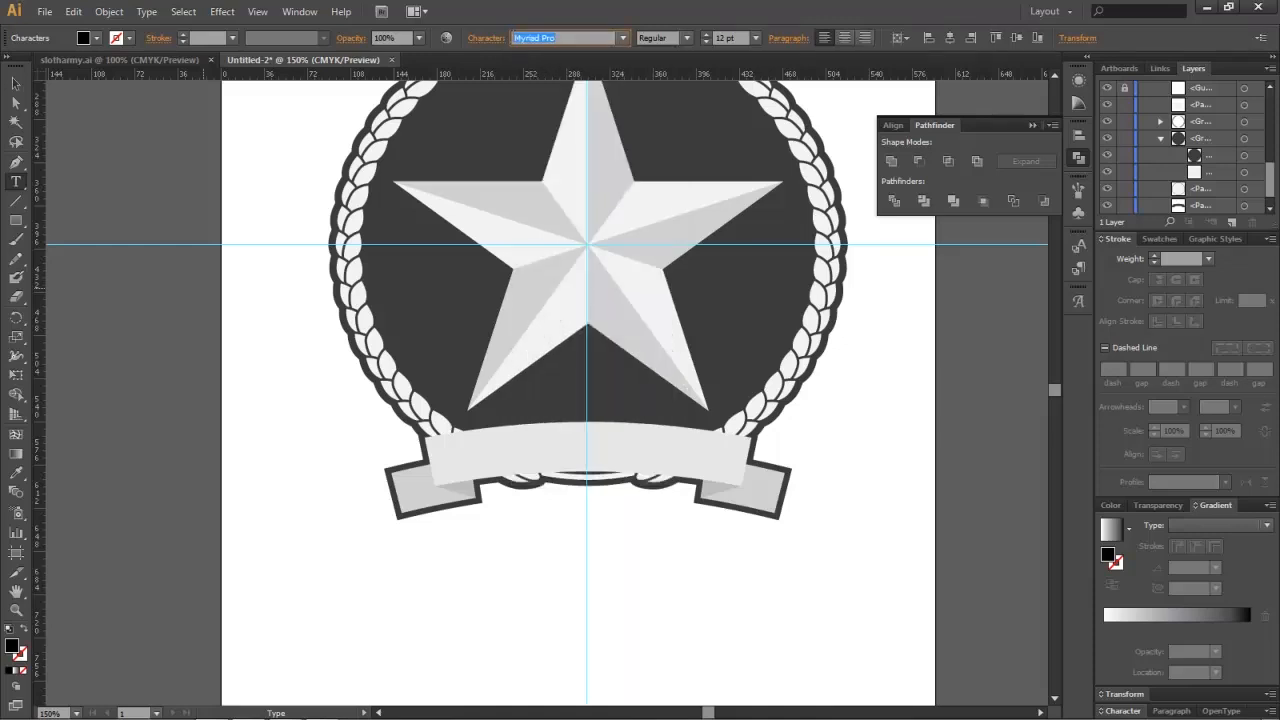
{"action": "type", "text": "helvetica LT Std"}
{"action": "left_click", "coordinate": [621, 38]}
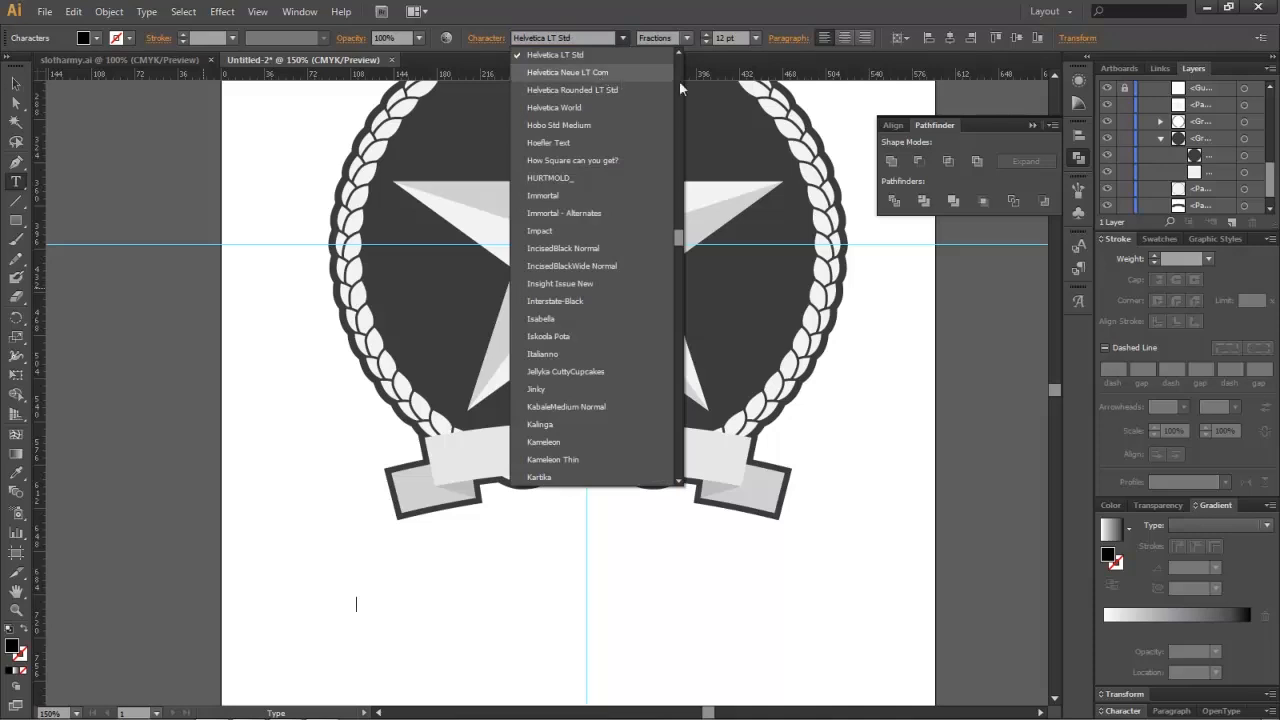
{"action": "left_click", "coordinate": [601, 75]}
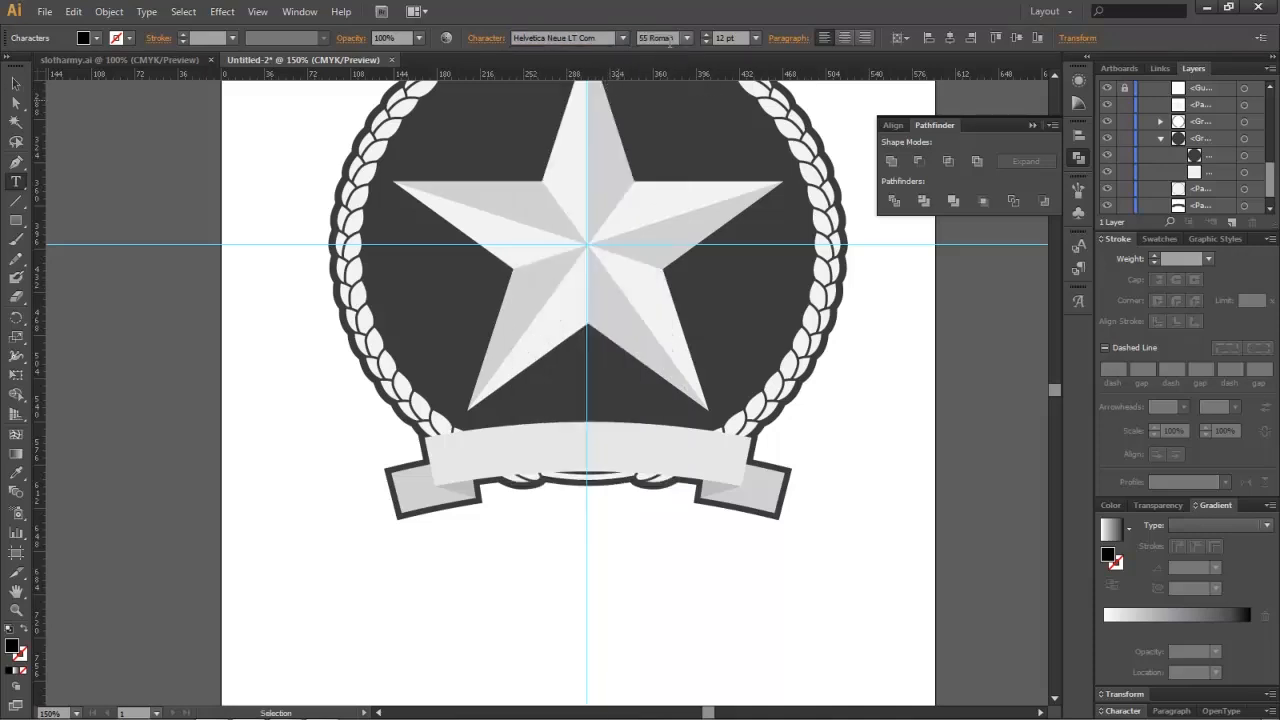
Step: Set the new text's font style to 85 Heavy
{"action": "left_click", "coordinate": [687, 38]}
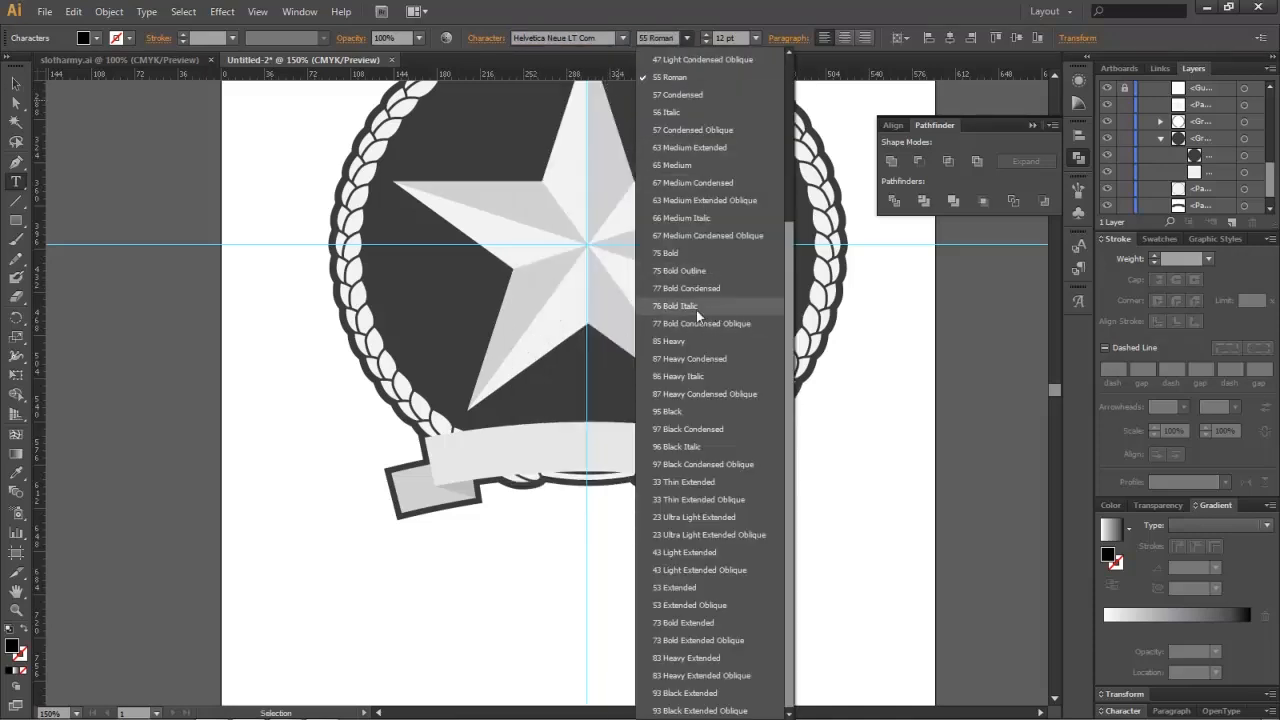
{"action": "scroll", "coordinate": [696, 310], "scroll_direction": "down", "scroll_amount": 5}
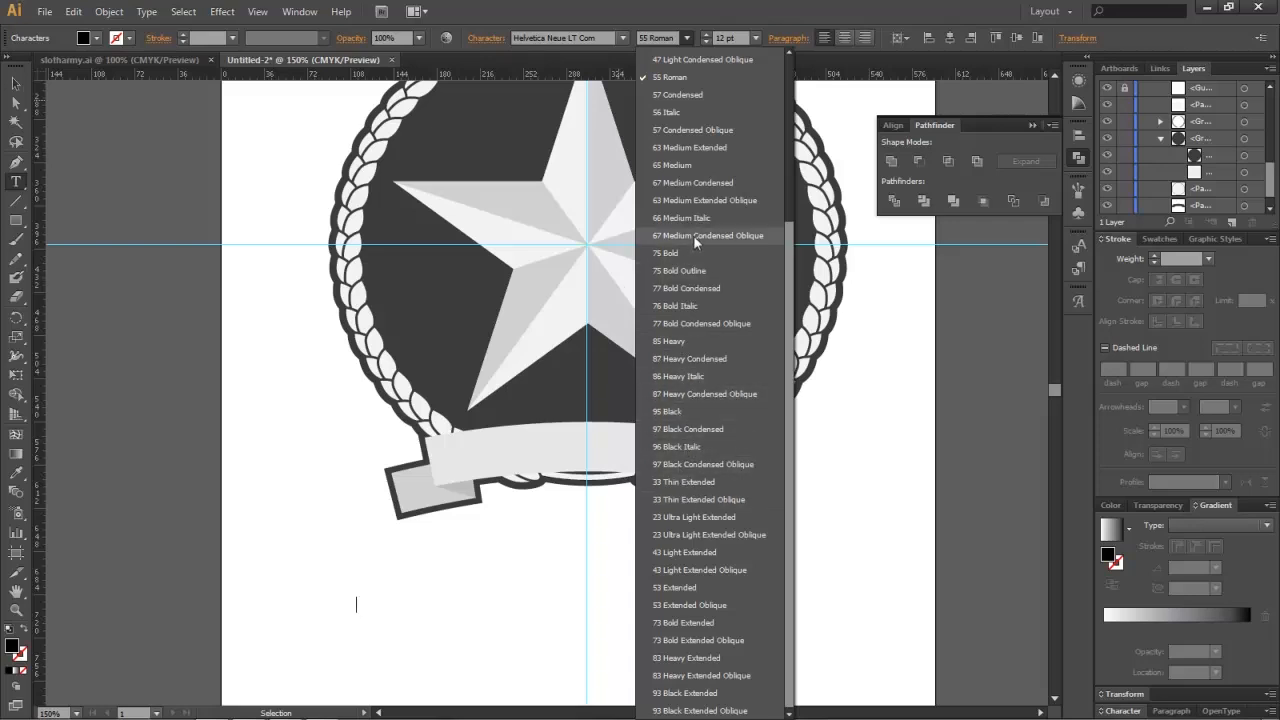
{"action": "left_click", "coordinate": [683, 341]}
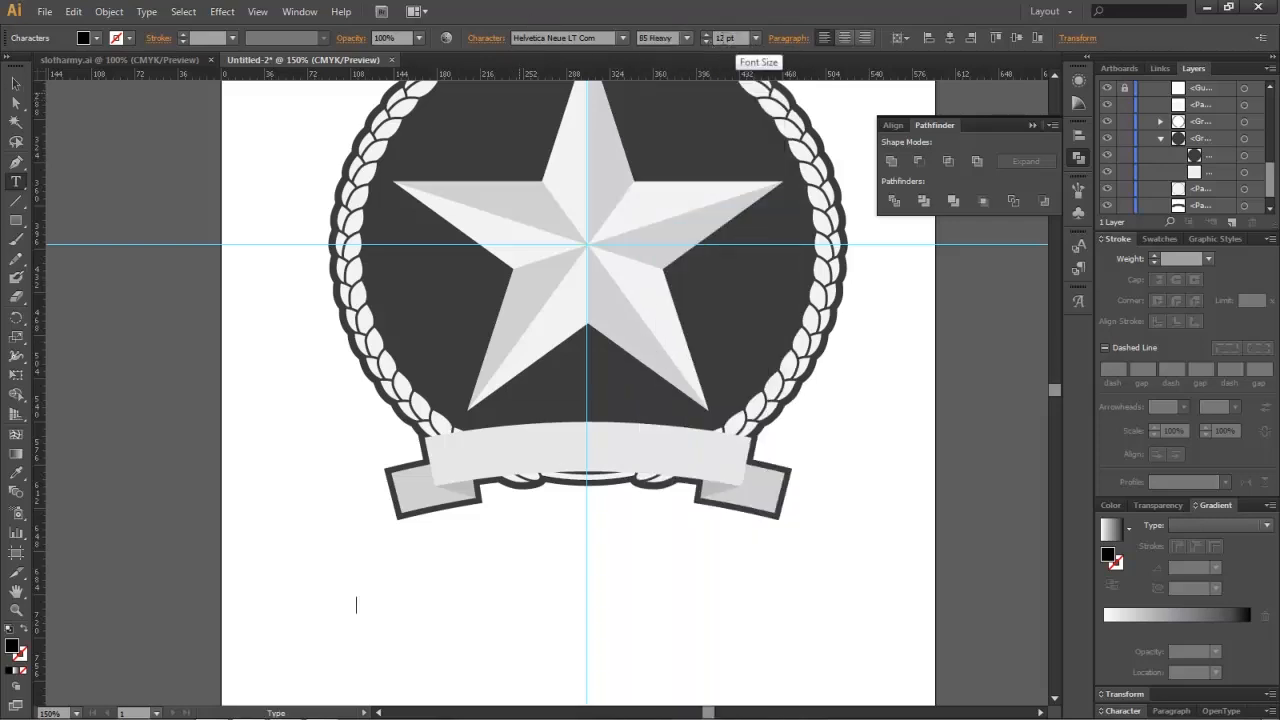
Step: Set the font size to 100 pt and enter the text SLOTH ARMY below the badge
{"action": "left_click_drag", "start_coordinate": [725, 38], "coordinate": [676, 46]}
{"action": "key", "text": "BackSpace"}
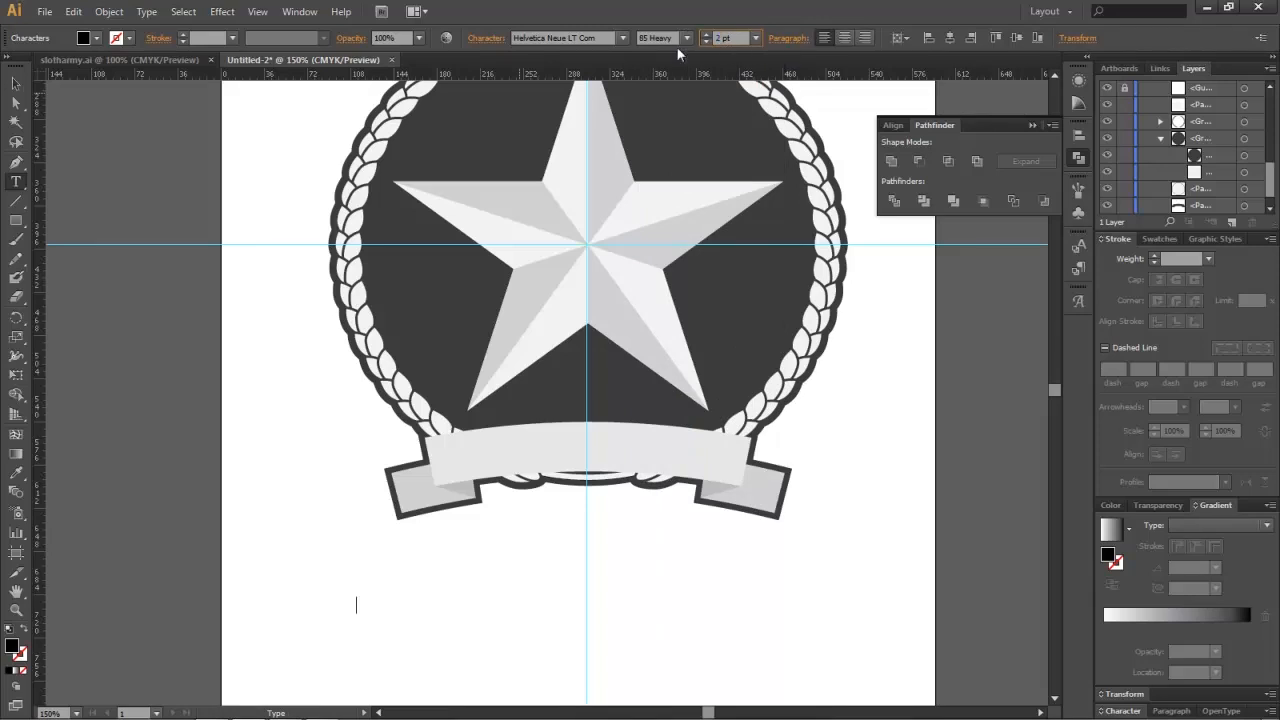
{"action": "type", "text": "100"}
{"action": "key", "text": "Return"}
{"action": "type", "text": "SLOTH"}
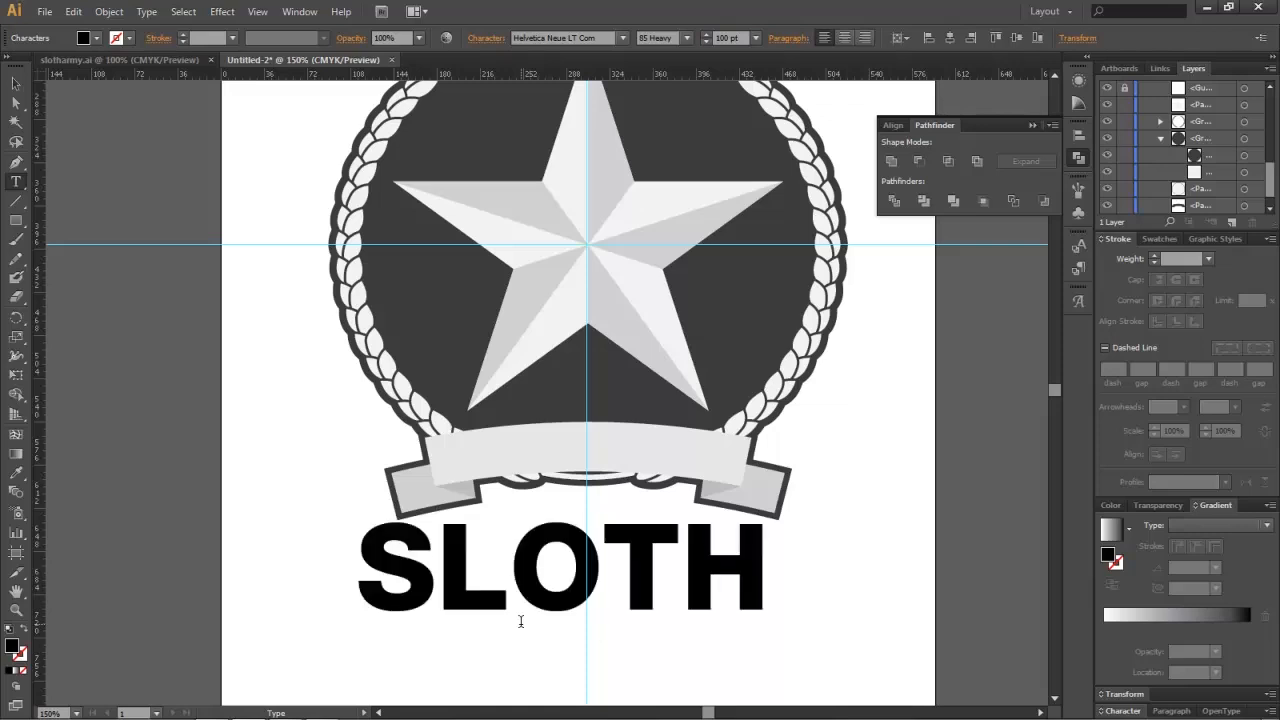
{"action": "type", "text": " ARMY"}
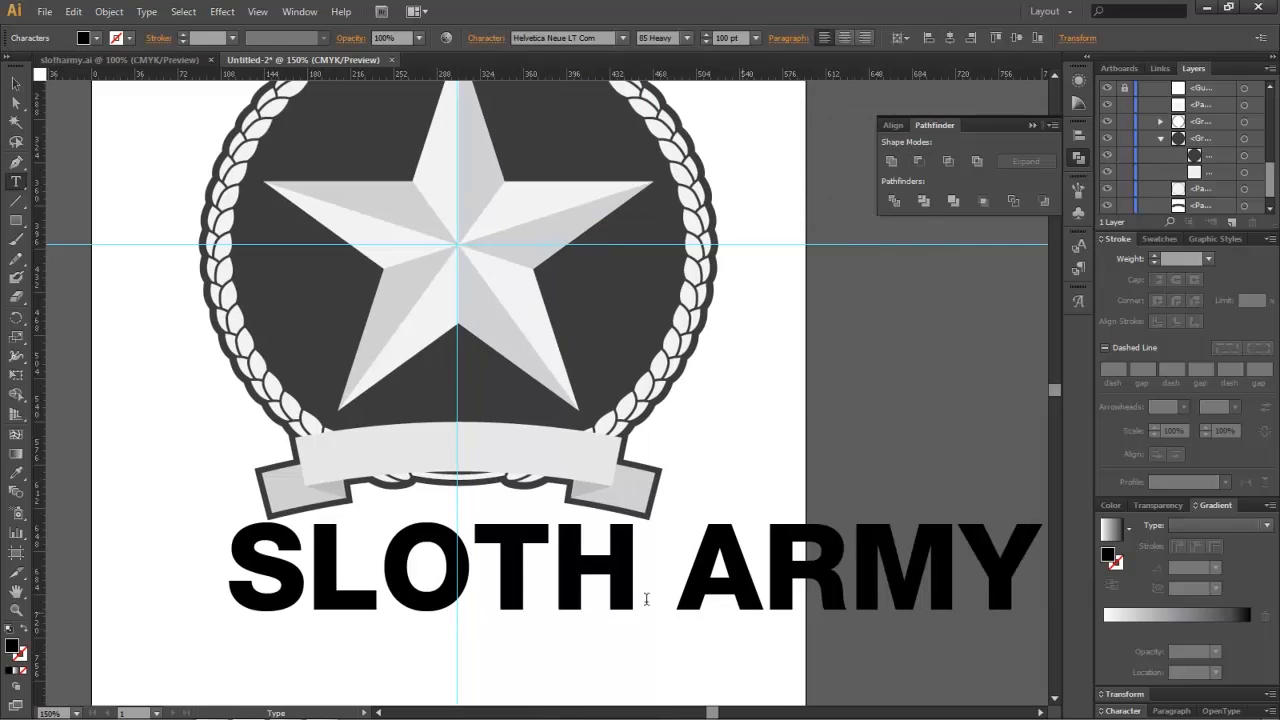
Step: Try to fill the SLOTH ARMY lettering with the dark gray swatch while it is in text editing
{"action": "key", "text": "ctrl+a"}
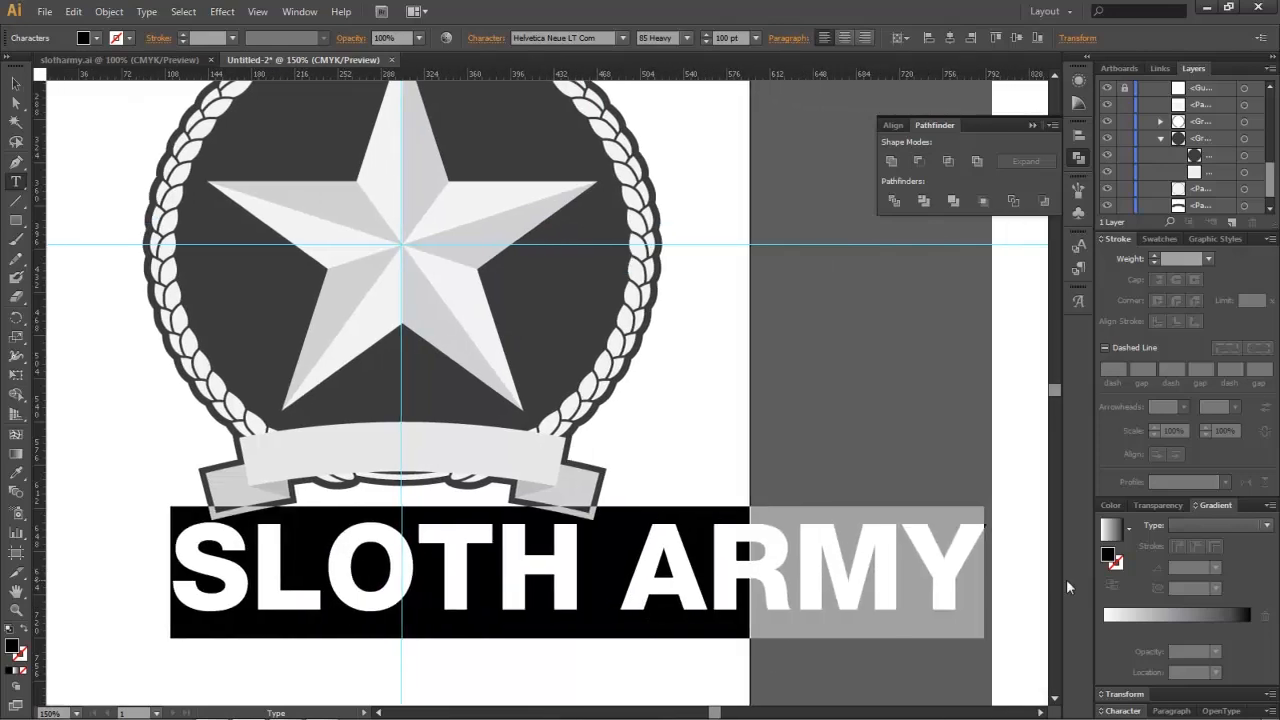
{"action": "left_click", "coordinate": [94, 38]}
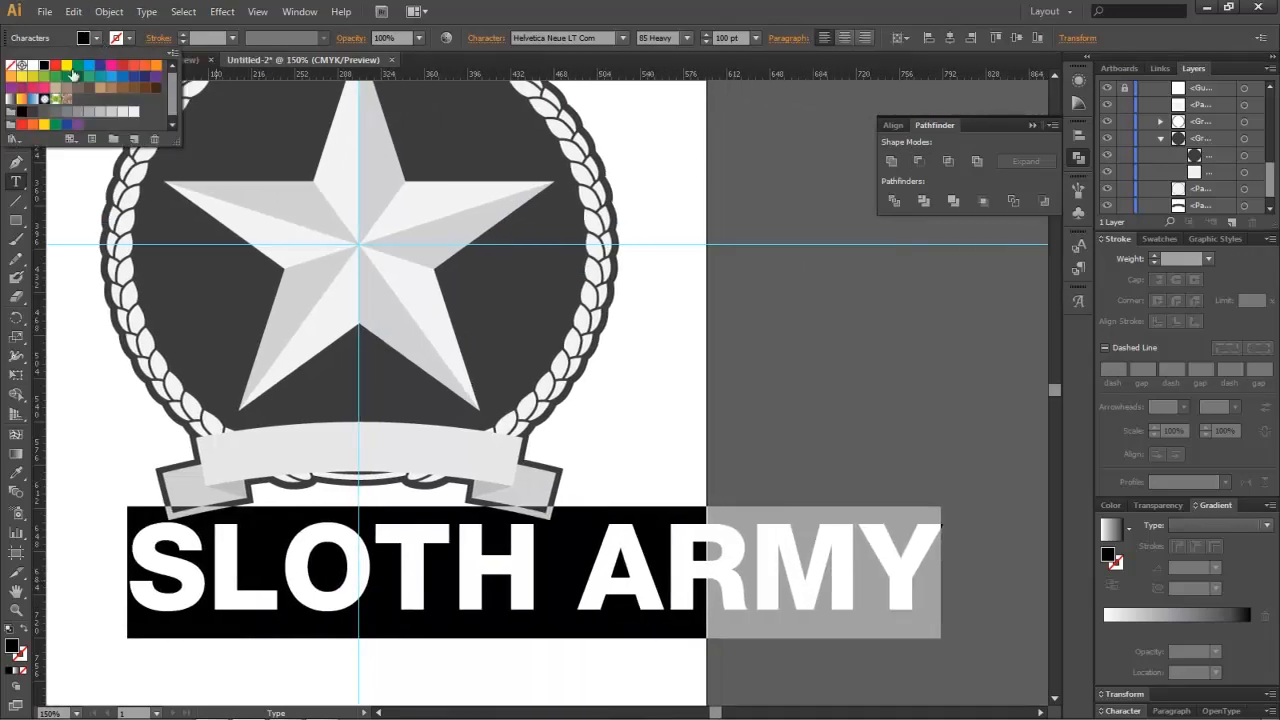
{"action": "left_click", "coordinate": [942, 533]}
{"action": "left_click", "coordinate": [945, 535]}
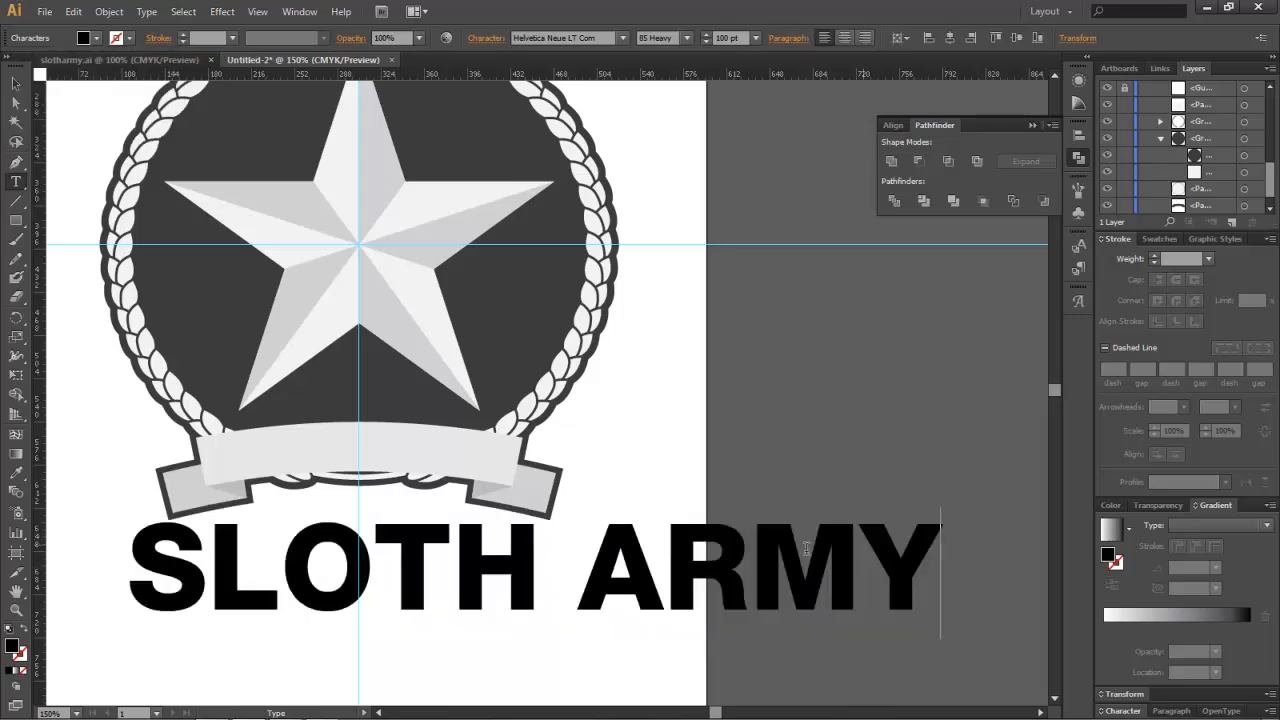
{"action": "left_click", "coordinate": [16, 84]}
{"action": "left_click", "coordinate": [96, 38]}
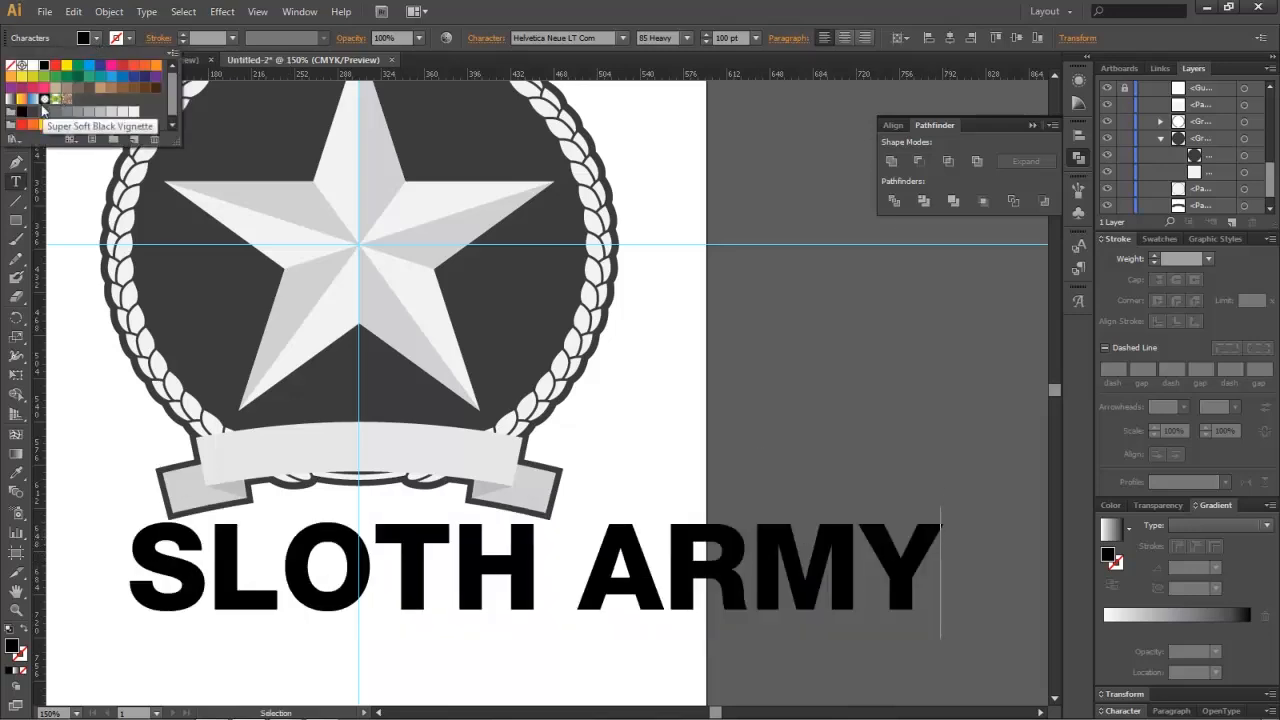
{"action": "left_click", "coordinate": [33, 115]}
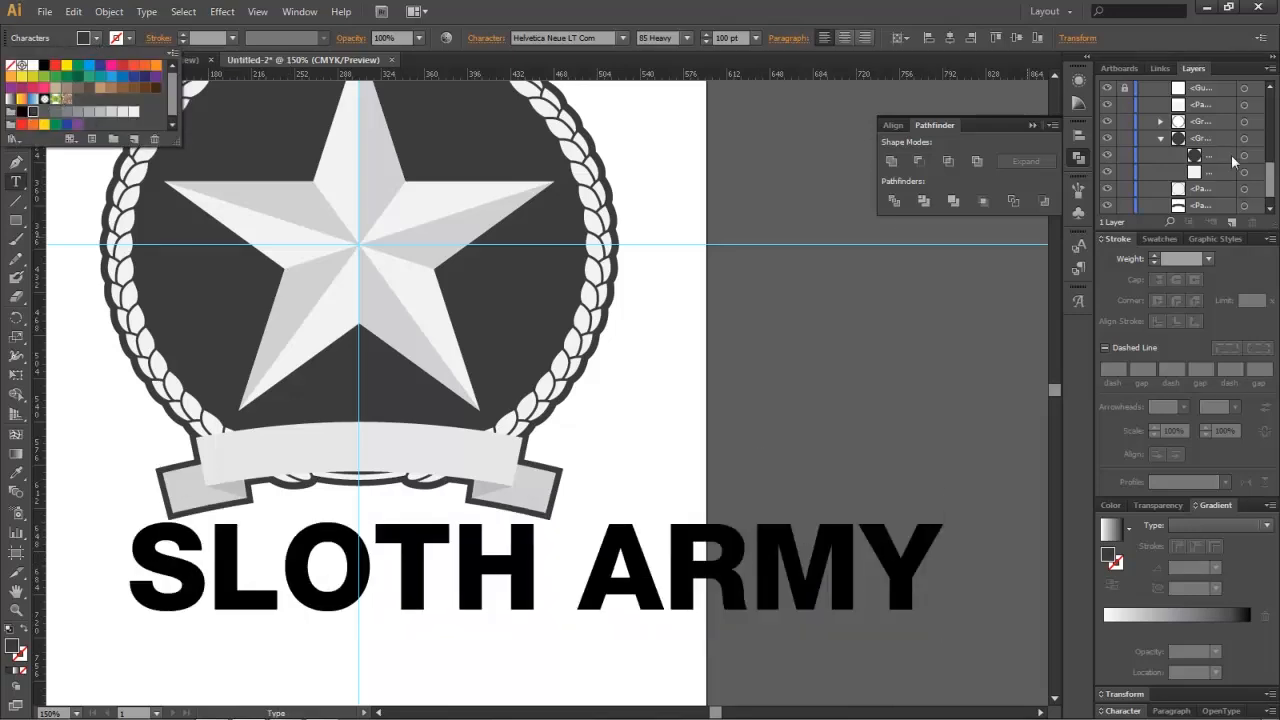
Step: Select the SLOTH ARMY text as a whole object and fill it with the dark gray swatch
{"action": "left_click", "coordinate": [1273, 184]}
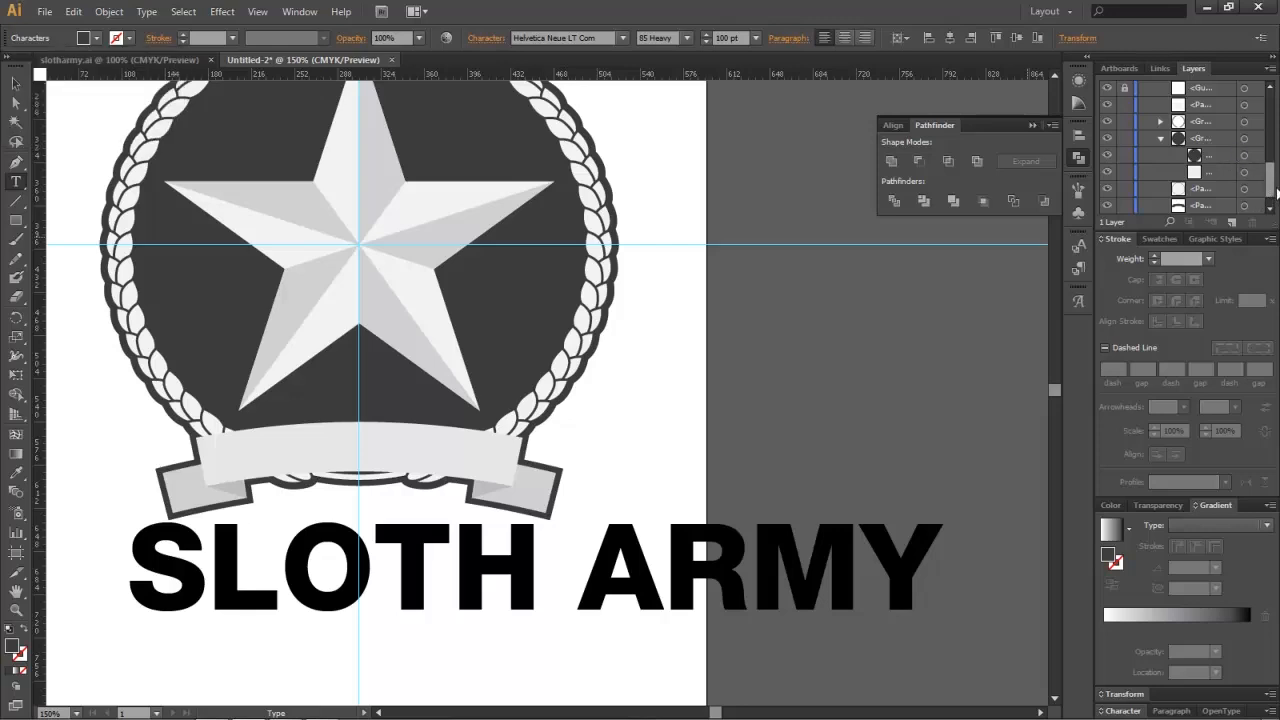
{"action": "left_click_drag", "start_coordinate": [1277, 192], "coordinate": [1277, 100]}
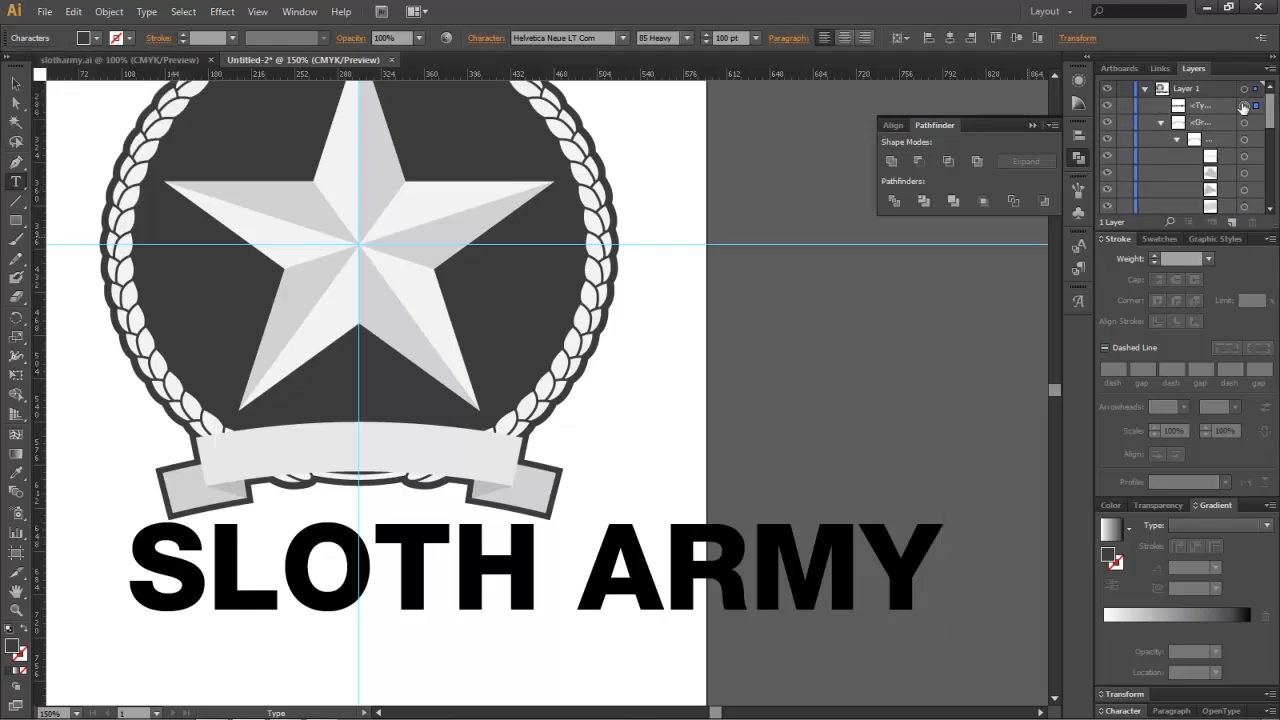
{"action": "left_click", "coordinate": [1242, 106]}
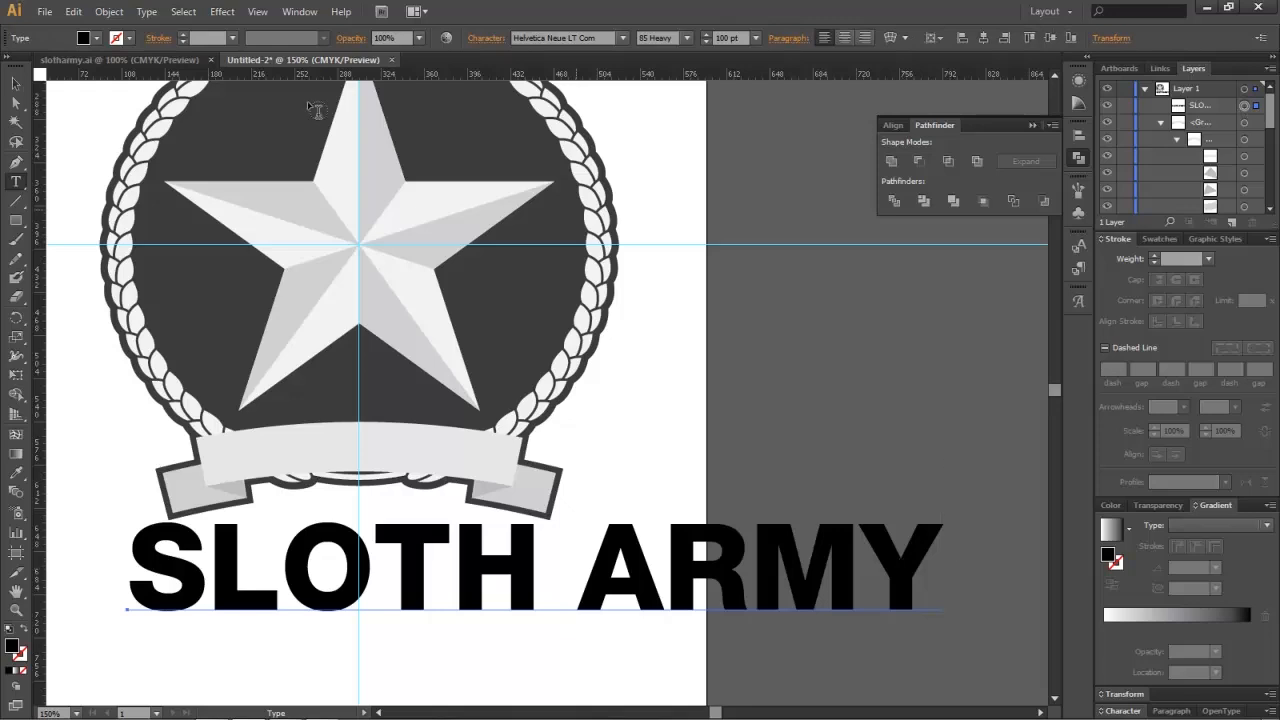
{"action": "left_click", "coordinate": [16, 84]}
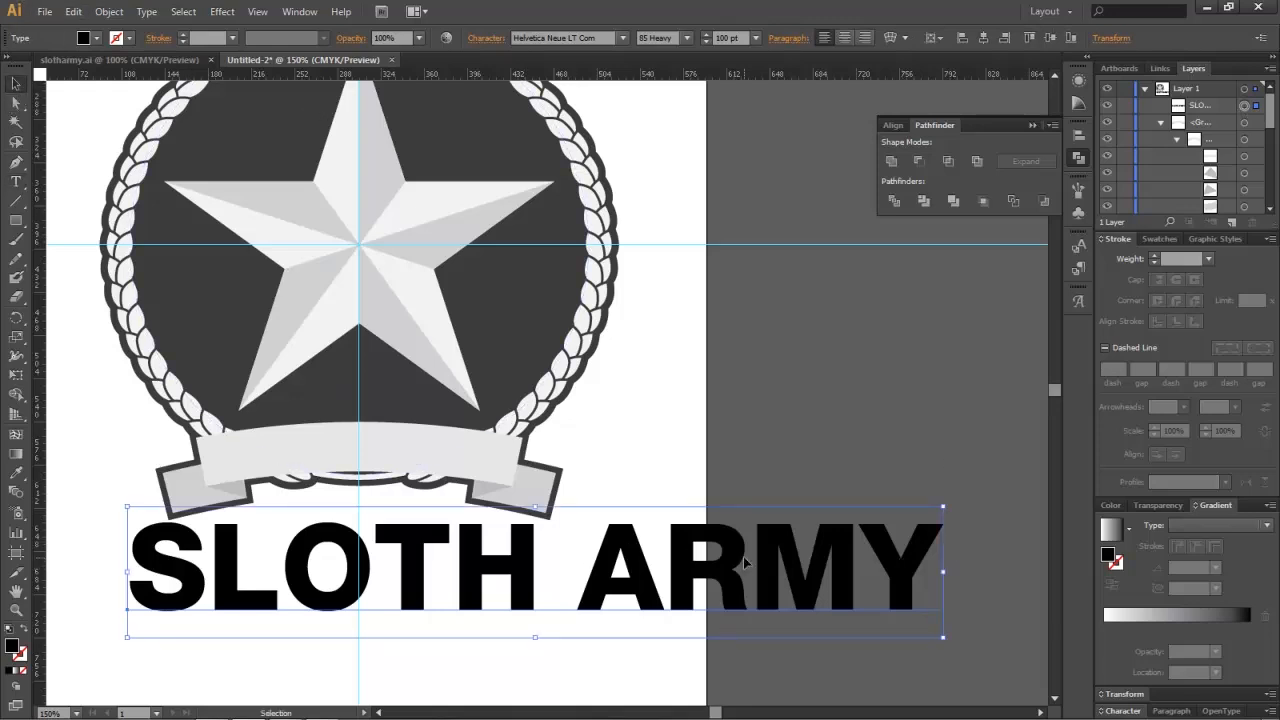
{"action": "left_click", "coordinate": [95, 38]}
{"action": "left_click", "coordinate": [34, 114]}
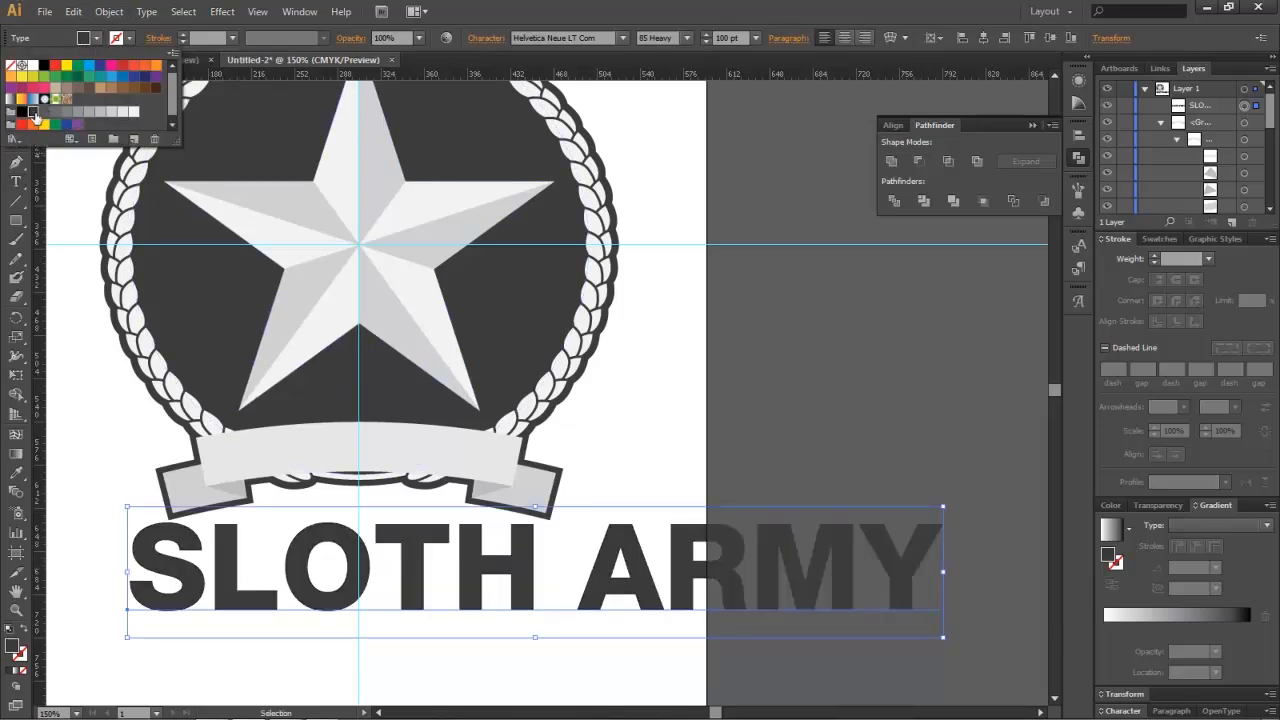
Step: Scale the SLOTH ARMY lettering down proportionally to about 29 pt and place it on the front of the ribbon banner
{"action": "left_click_drag", "start_coordinate": [944, 507], "coordinate": [870, 523]}
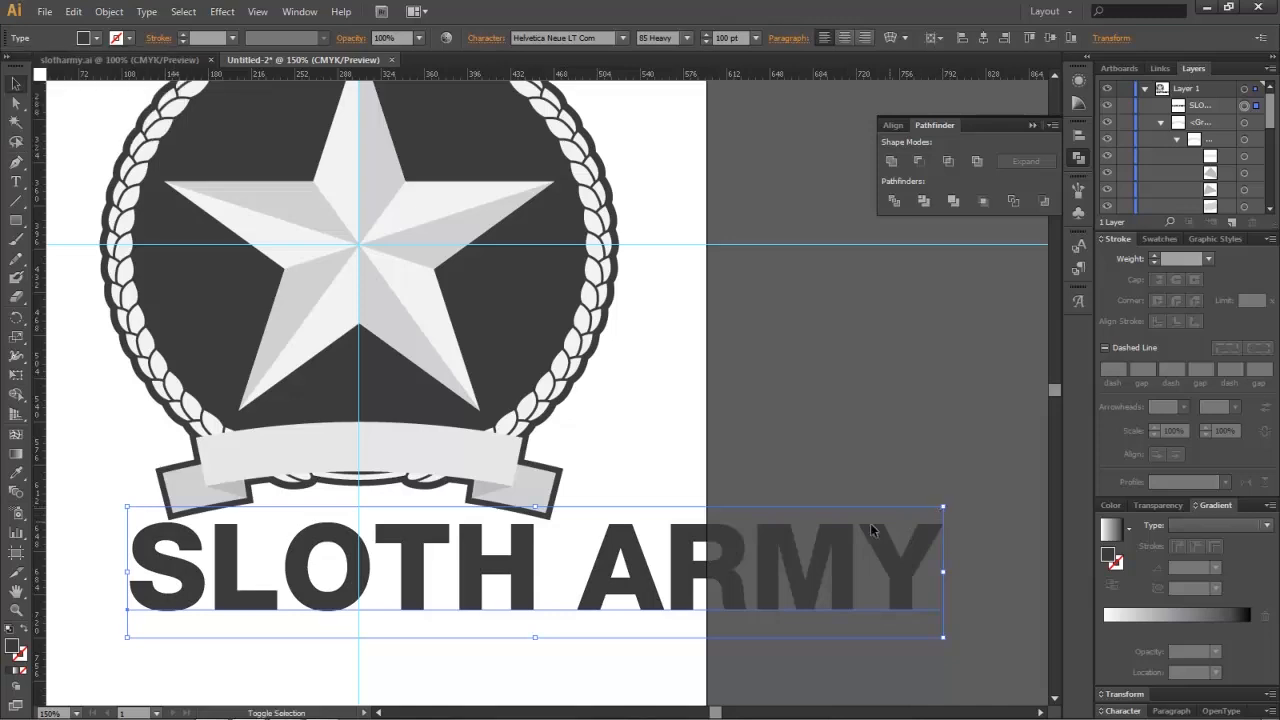
{"action": "left_click_drag", "start_coordinate": [943, 507], "coordinate": [728, 541]}
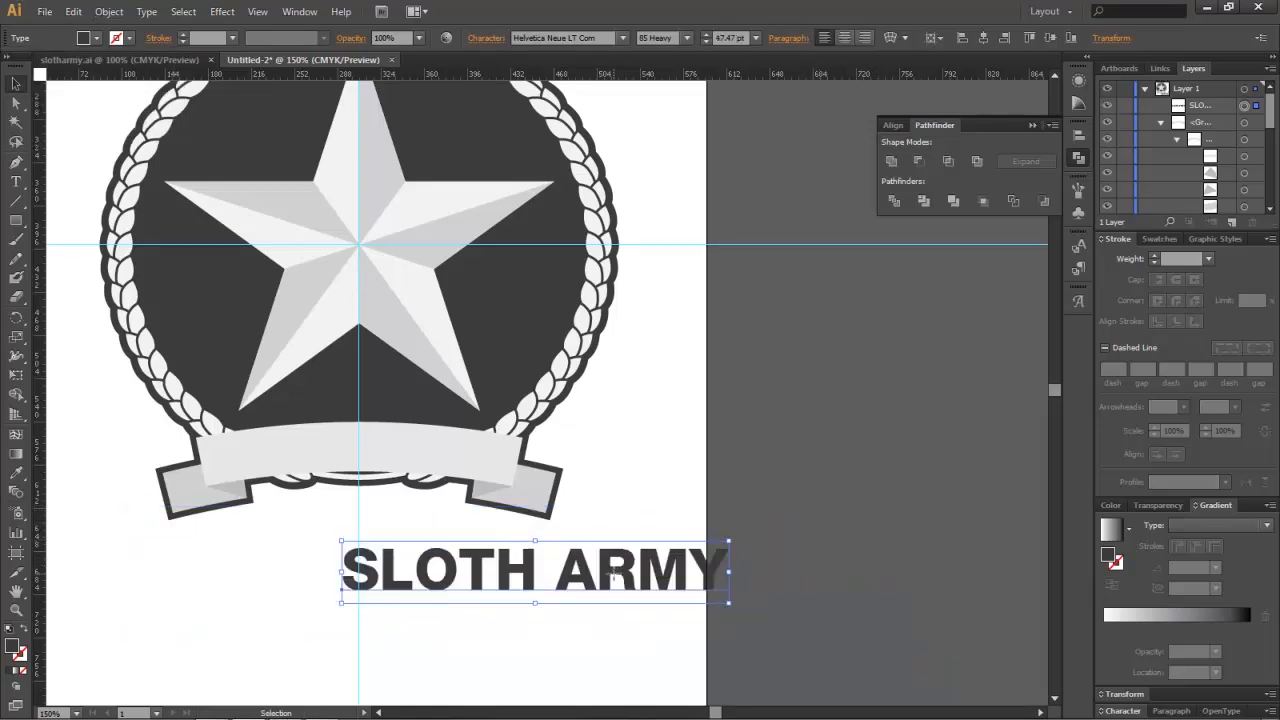
{"action": "left_click_drag", "start_coordinate": [612, 577], "coordinate": [447, 454]}
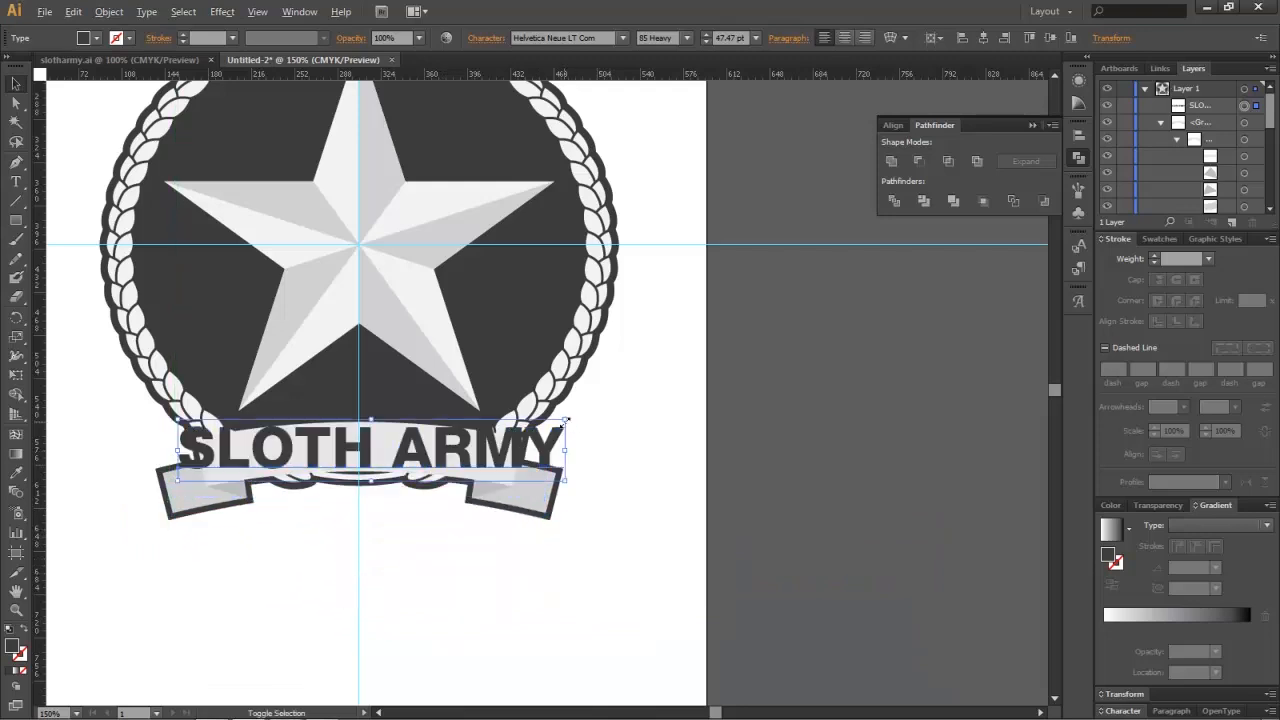
{"action": "left_click_drag", "start_coordinate": [565, 421], "coordinate": [493, 433]}
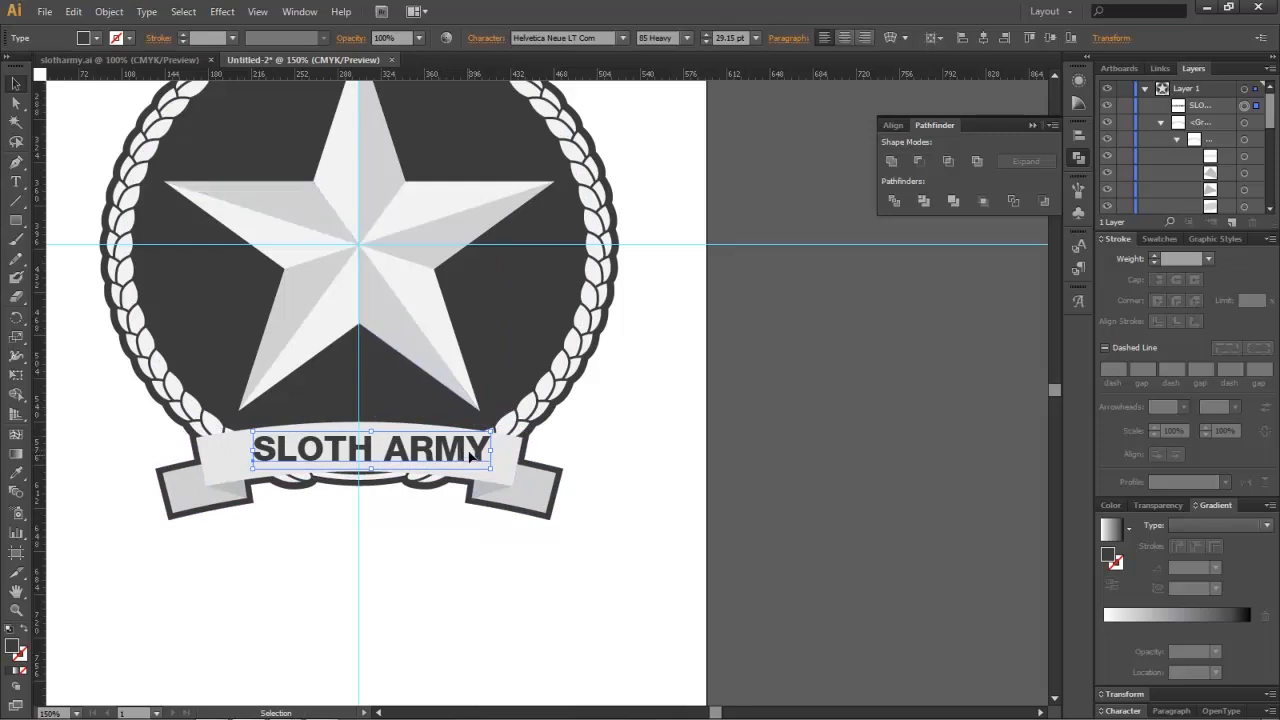
{"action": "left_click_drag", "start_coordinate": [460, 455], "coordinate": [457, 450]}
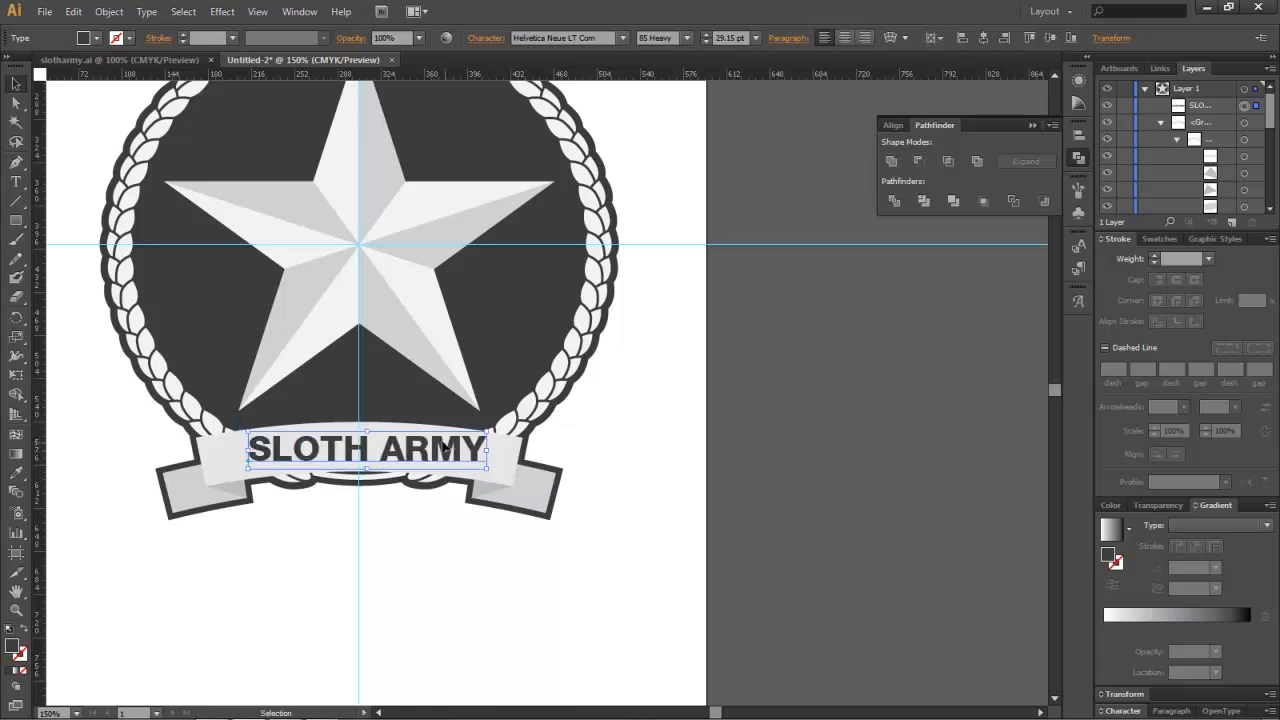
Step: Try to center the lettering horizontally with the wreath, and undo the alignment
{"action": "scroll", "coordinate": [442, 448], "scroll_direction": "up", "scroll_amount": 1}
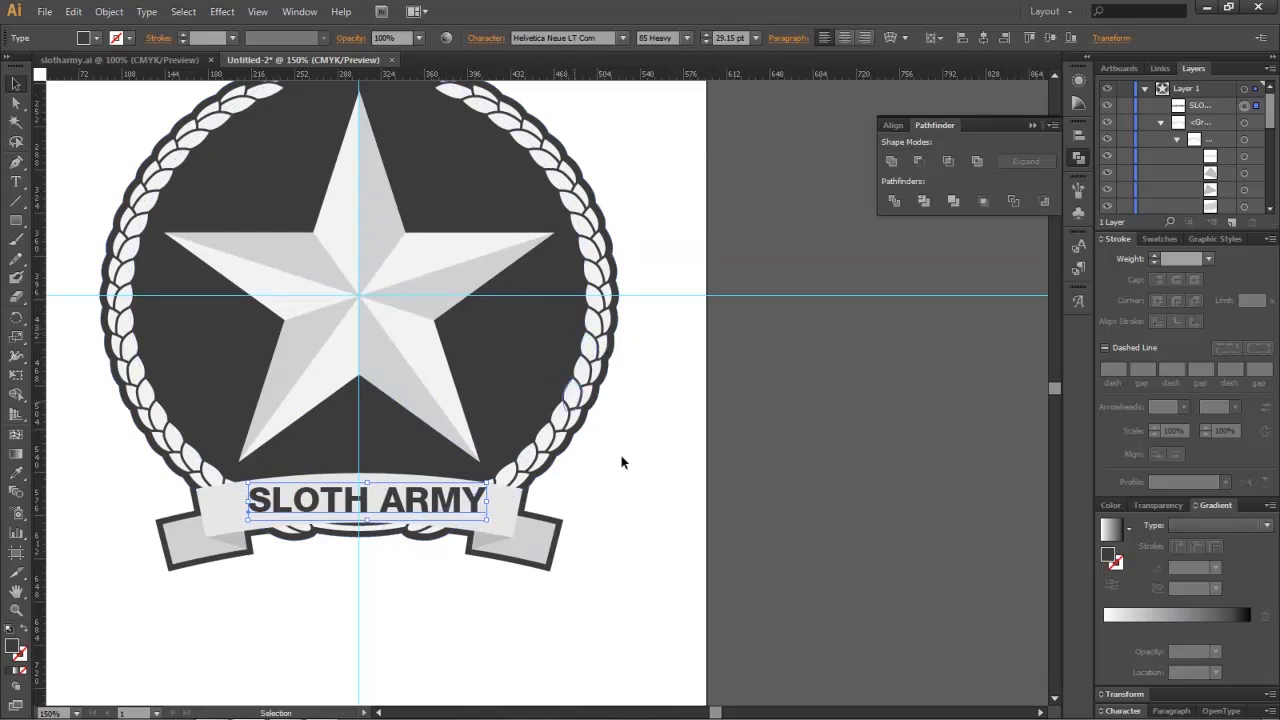
{"action": "left_click", "coordinate": [590, 380]}
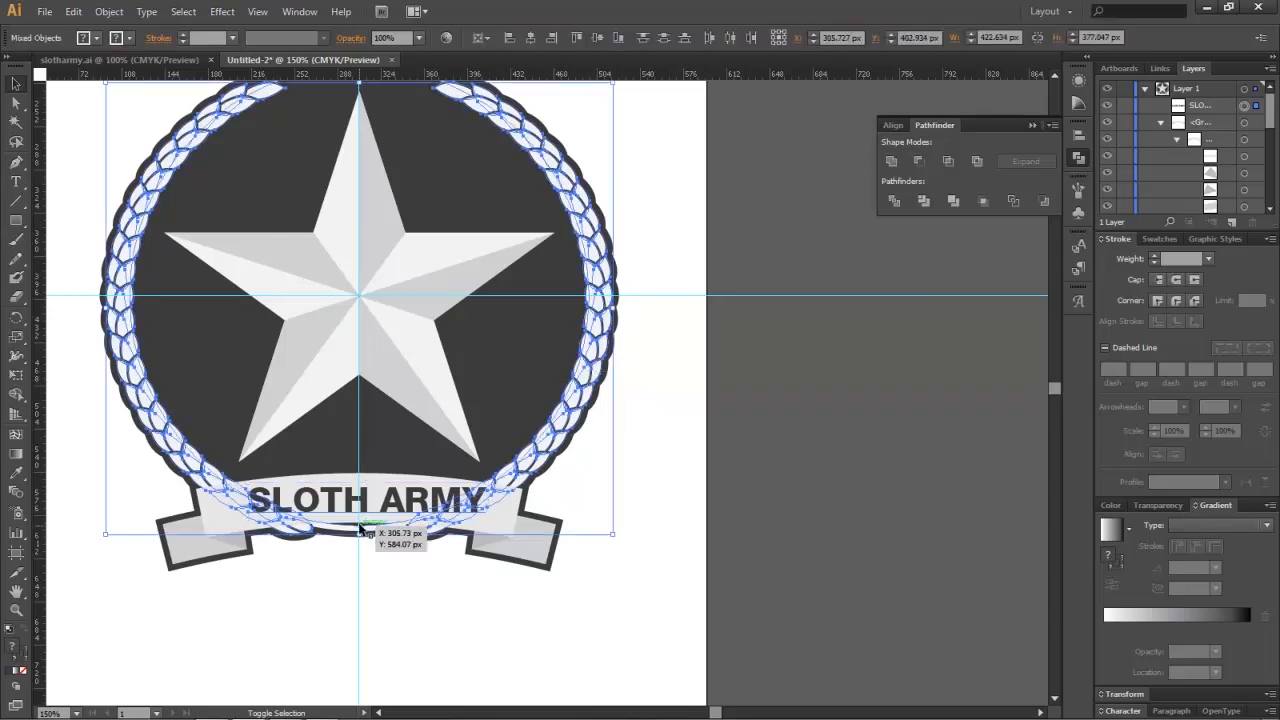
{"action": "left_click", "coordinate": [430, 500]}
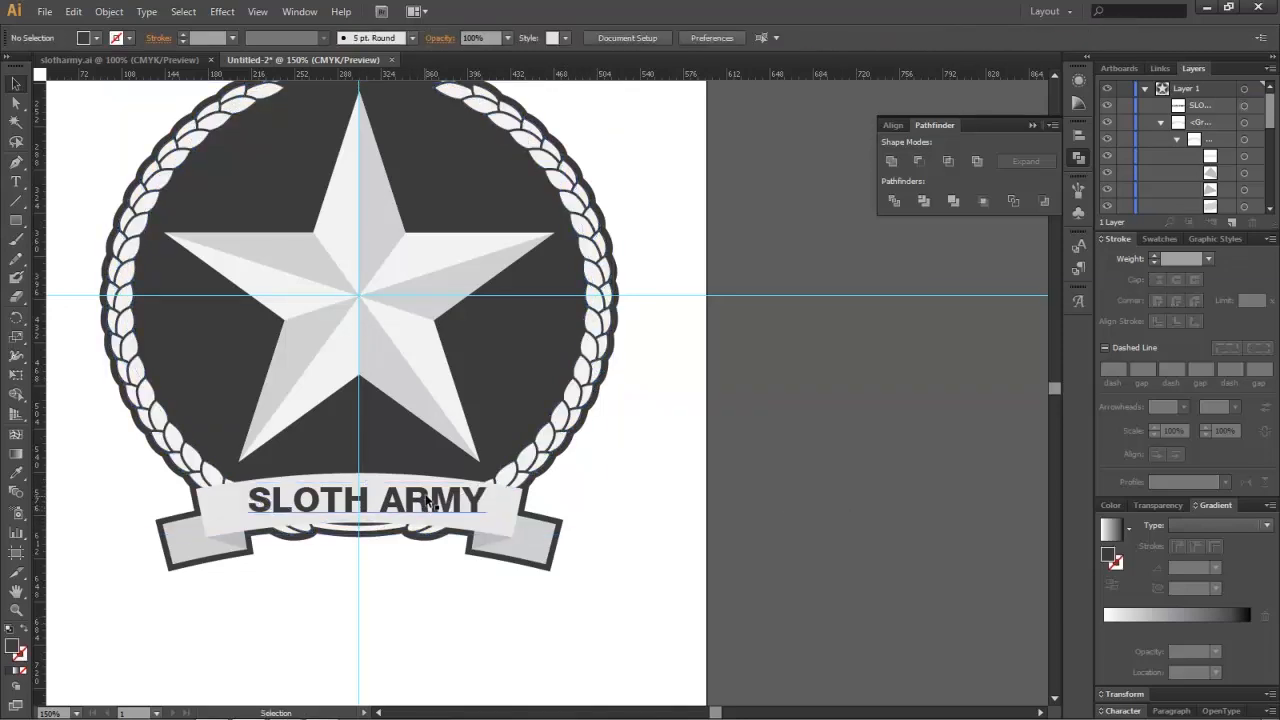
{"action": "left_click", "coordinate": [563, 418], "text": "shift"}
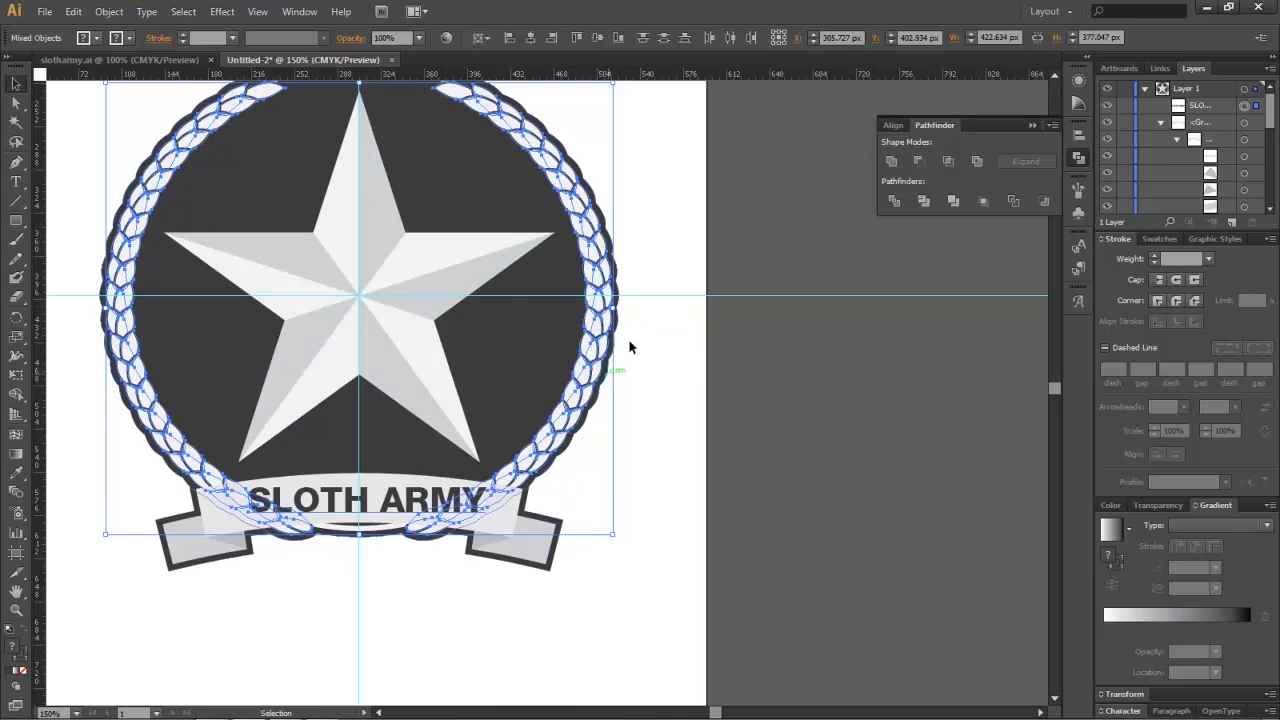
{"action": "left_click", "coordinate": [894, 125]}
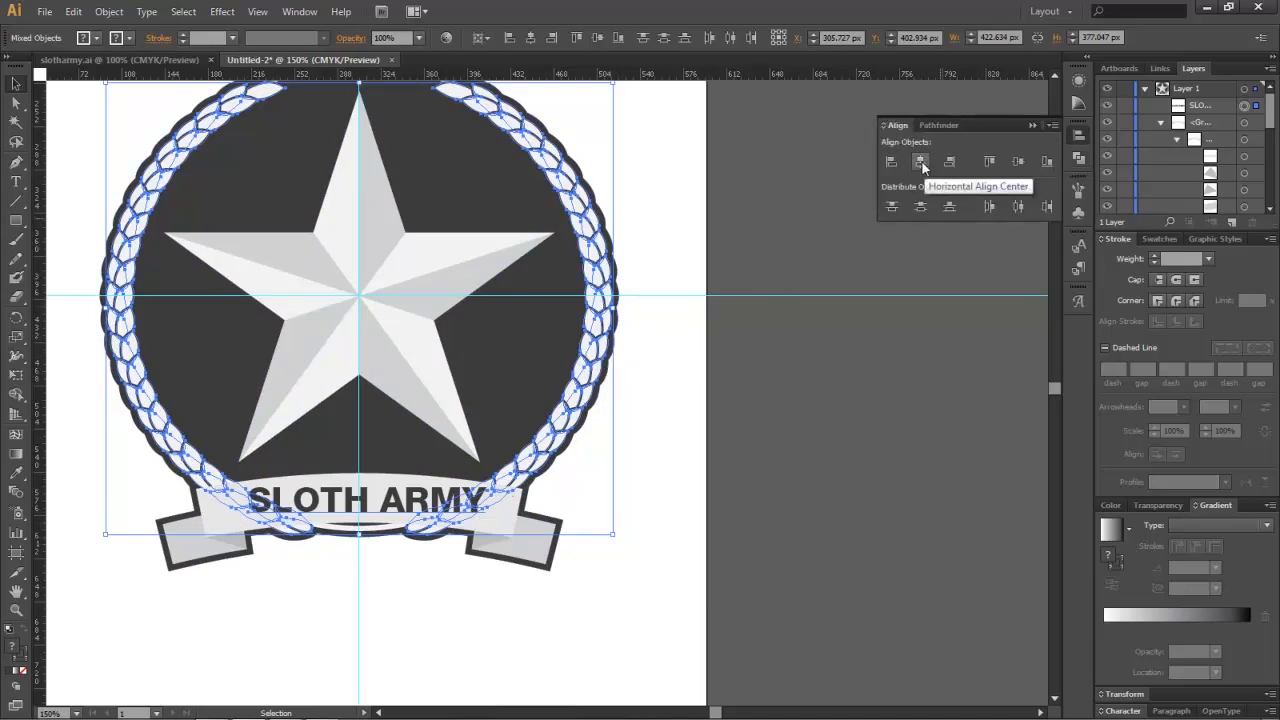
{"action": "left_click", "coordinate": [921, 161]}
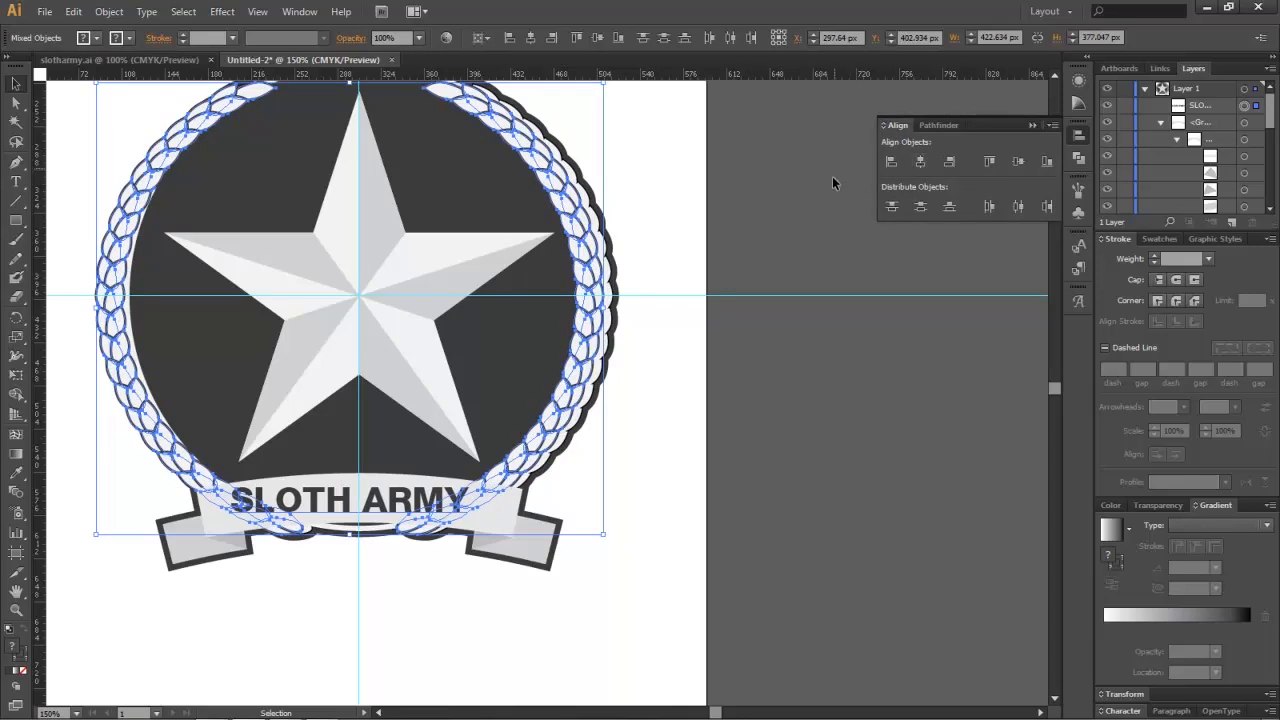
{"action": "key", "text": "ctrl+z"}
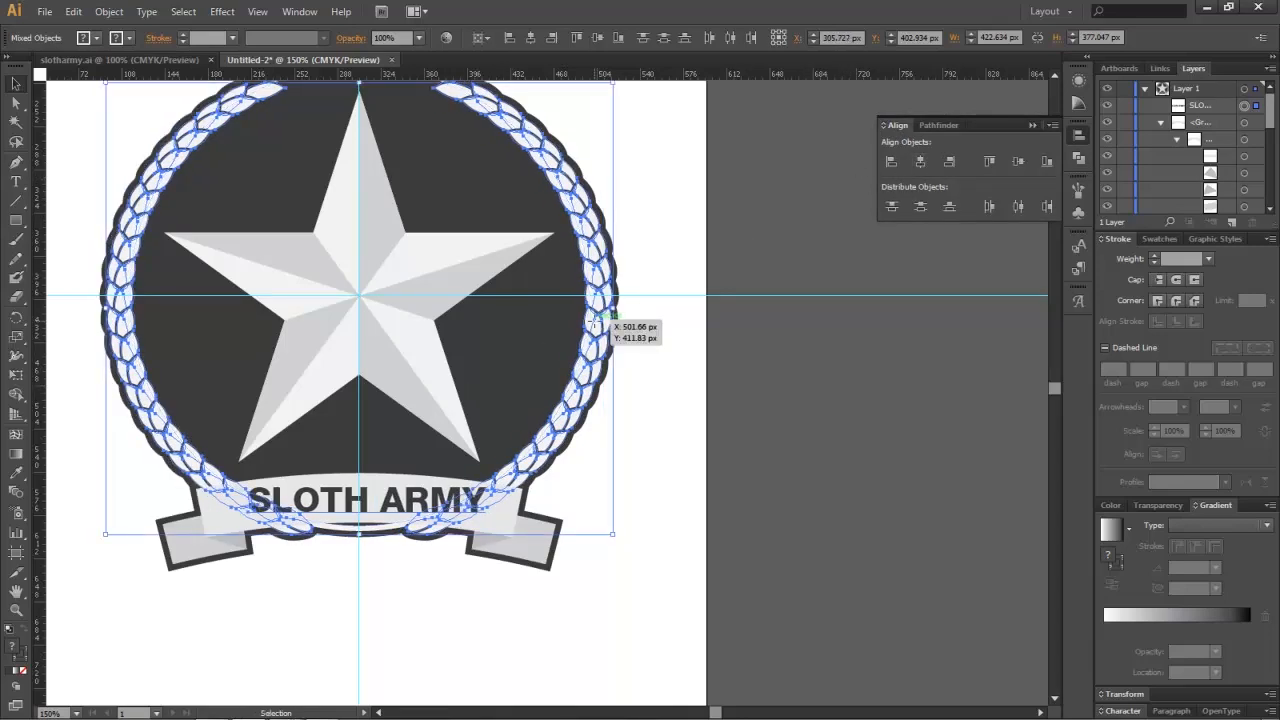
Step: Try to center the lettering horizontally using the wreath as the key object
{"action": "left_click", "coordinate": [590, 327]}
{"action": "left_click", "coordinate": [918, 161]}
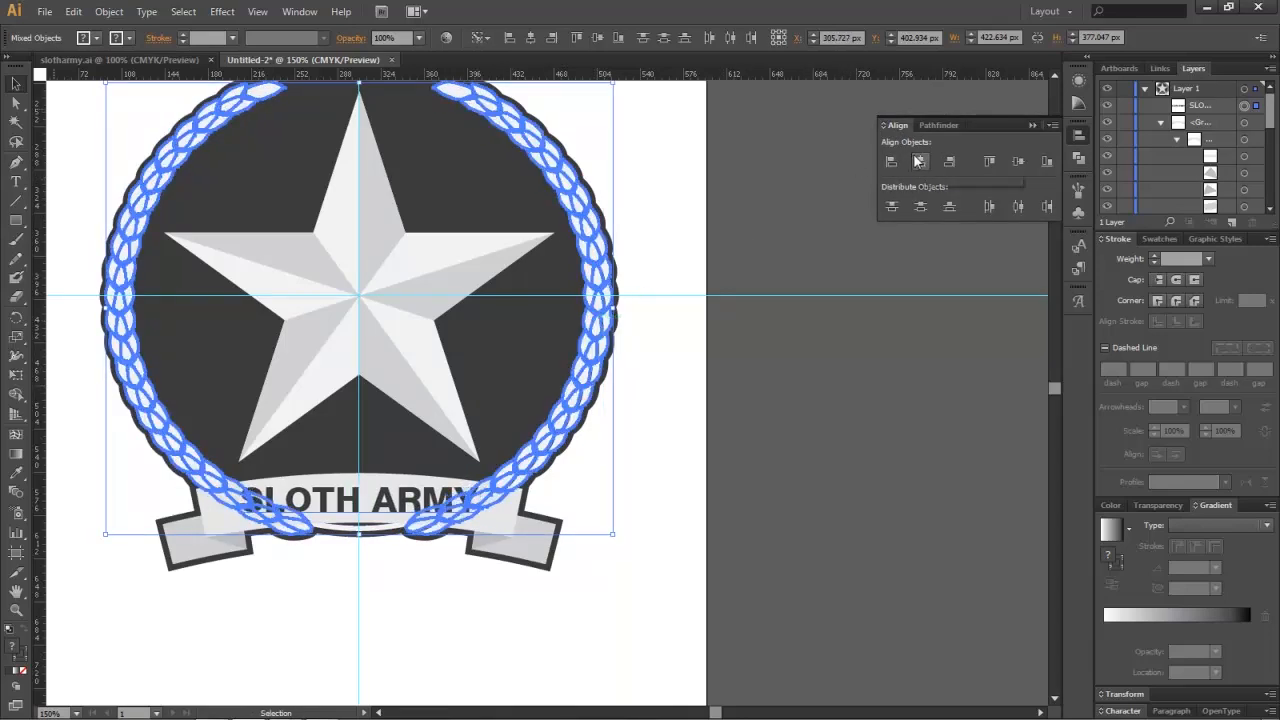
{"action": "left_click", "coordinate": [670, 448]}
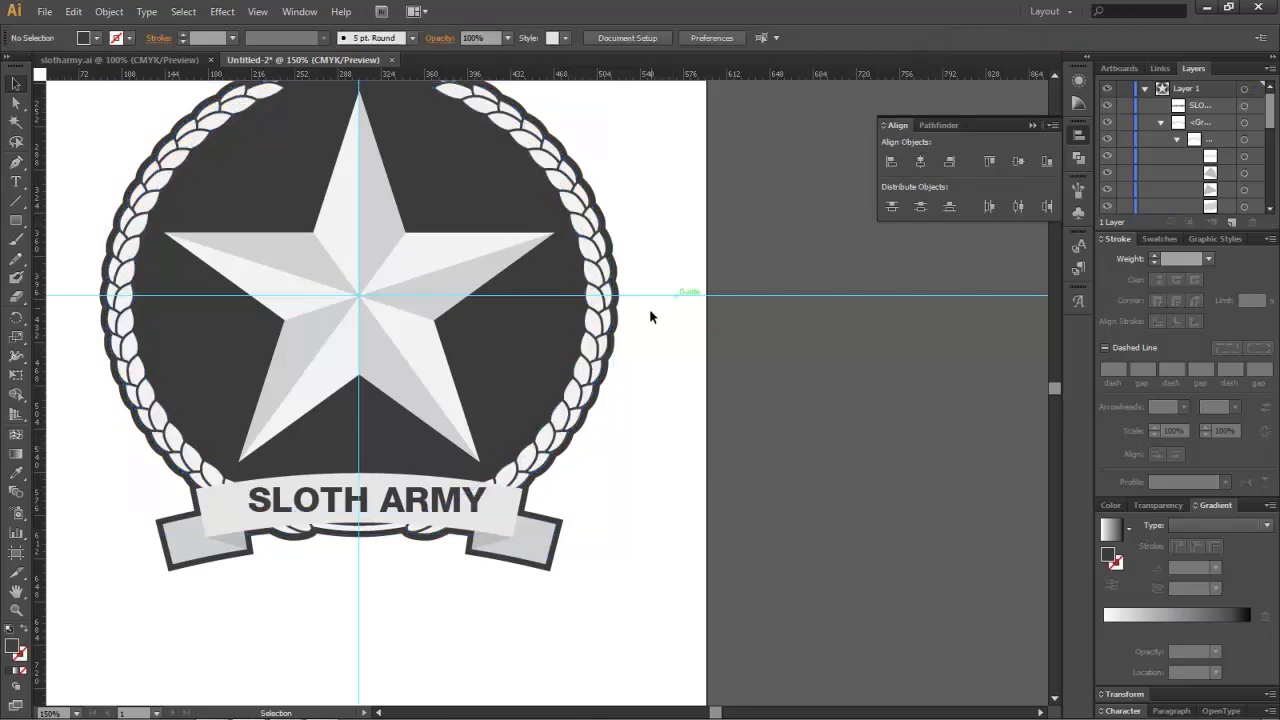
Step: Try to center the lettering horizontally with the star's shaded facets, and undo the alignment
{"action": "left_click", "coordinate": [599, 253]}
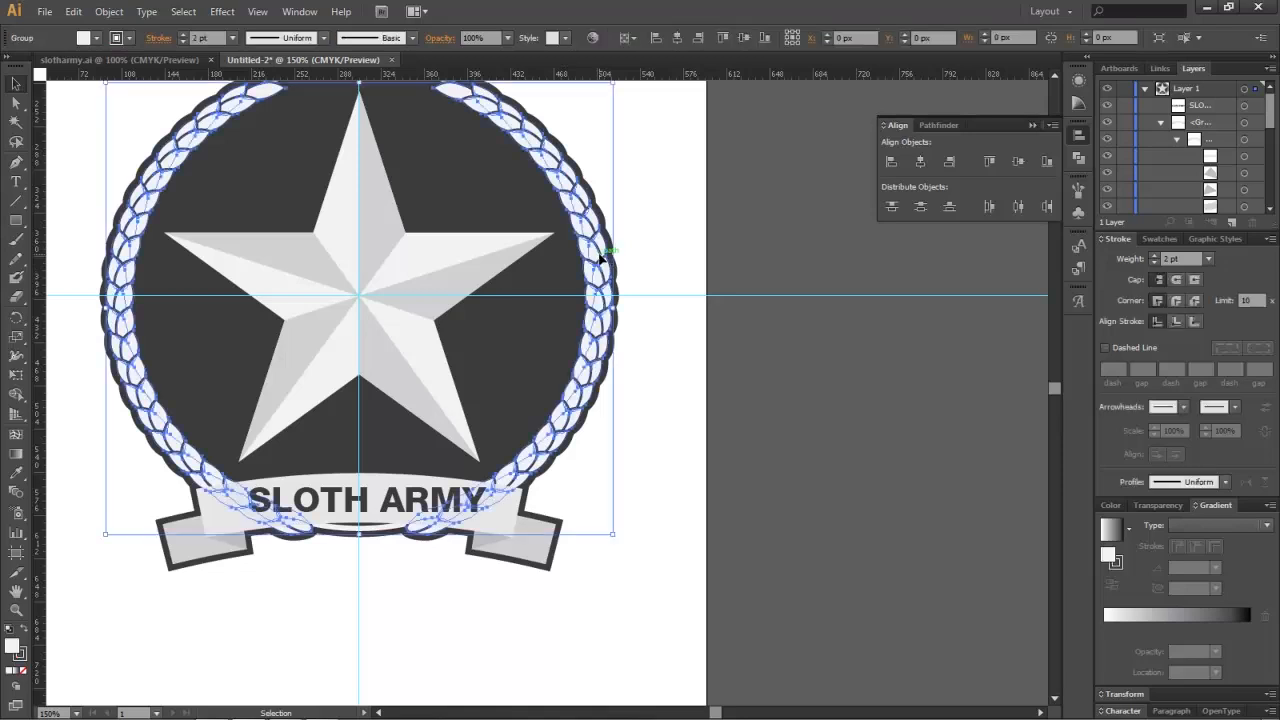
{"action": "left_click", "coordinate": [438, 498]}
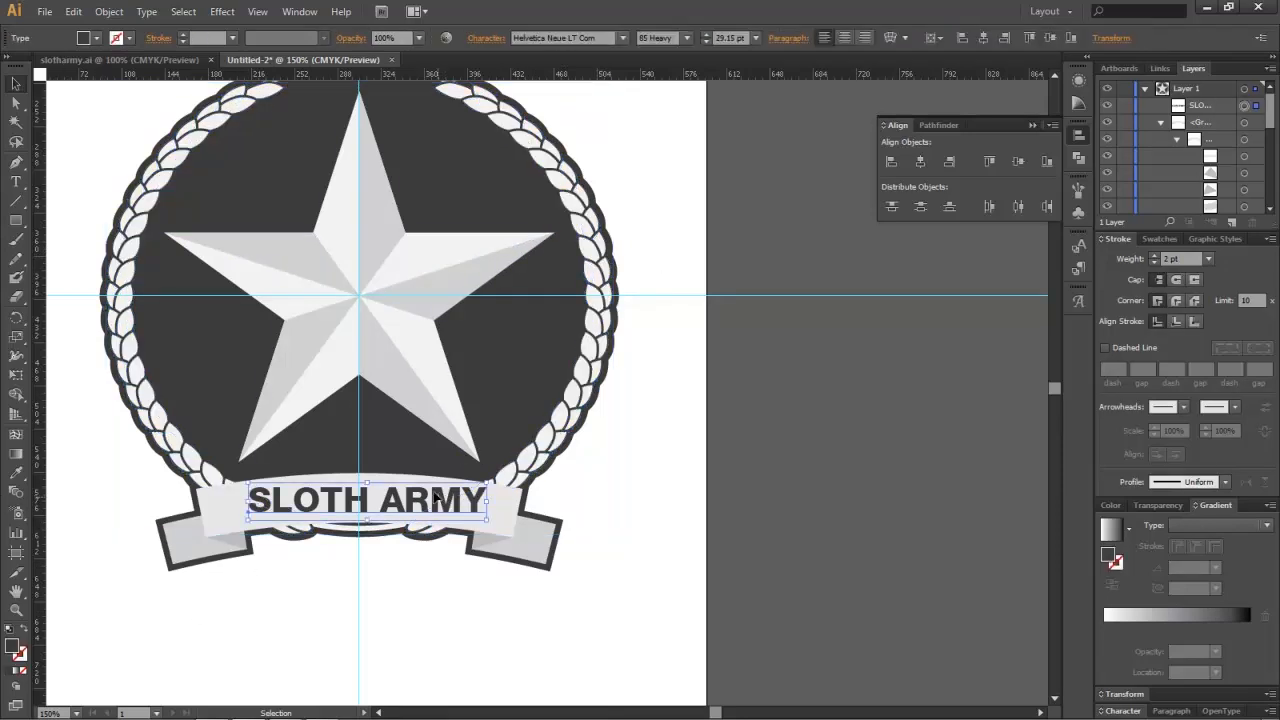
{"action": "left_click", "coordinate": [362, 222]}
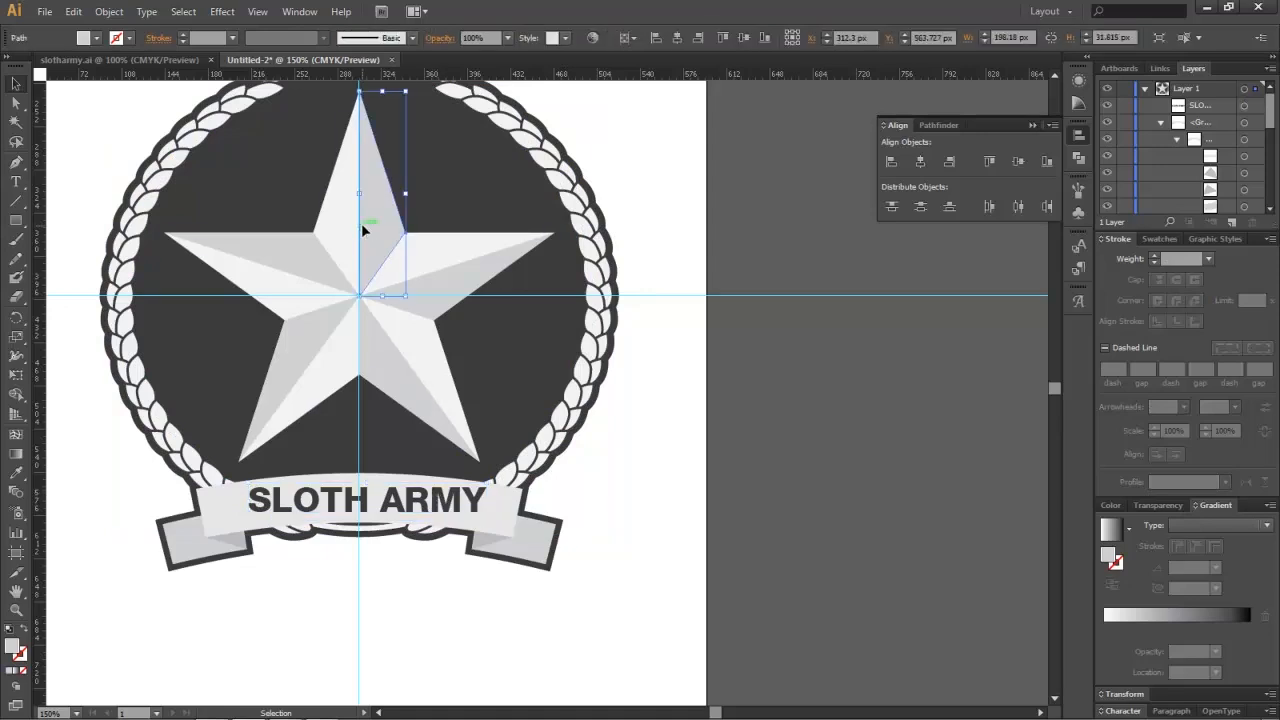
{"action": "left_click", "coordinate": [445, 500]}
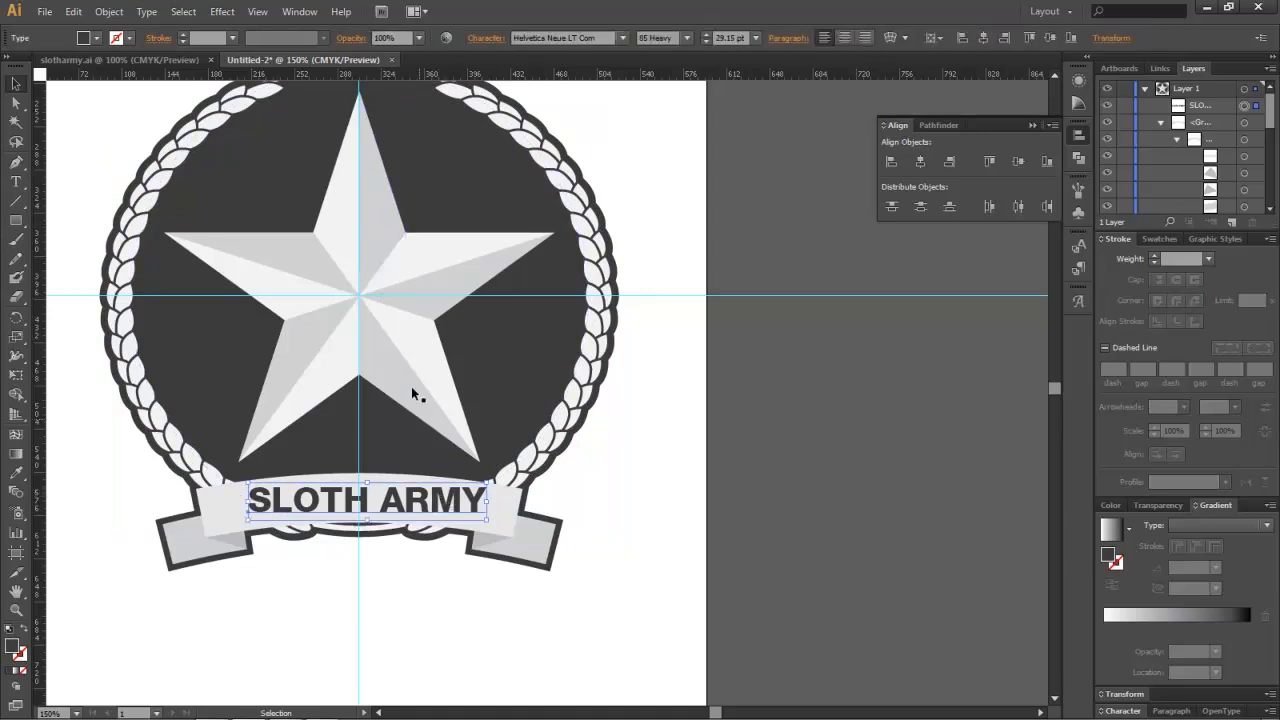
{"action": "left_click", "coordinate": [426, 251], "text": "shift"}
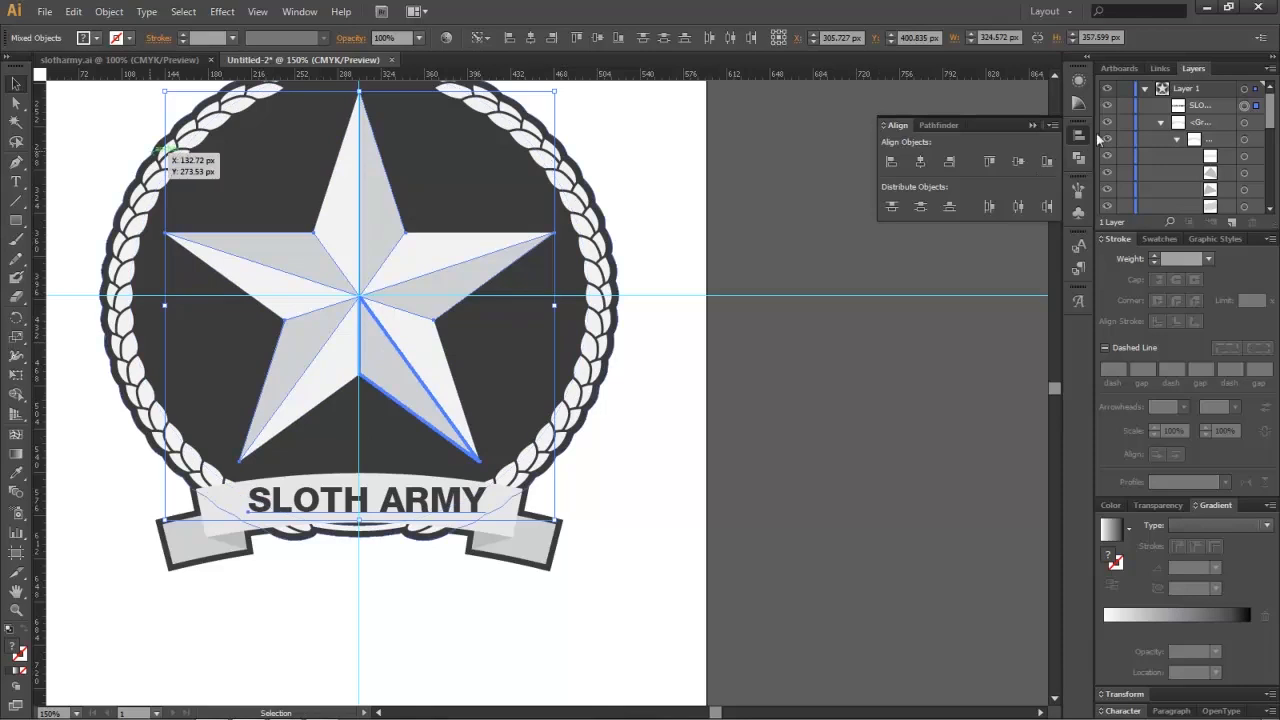
{"action": "left_click", "coordinate": [920, 162]}
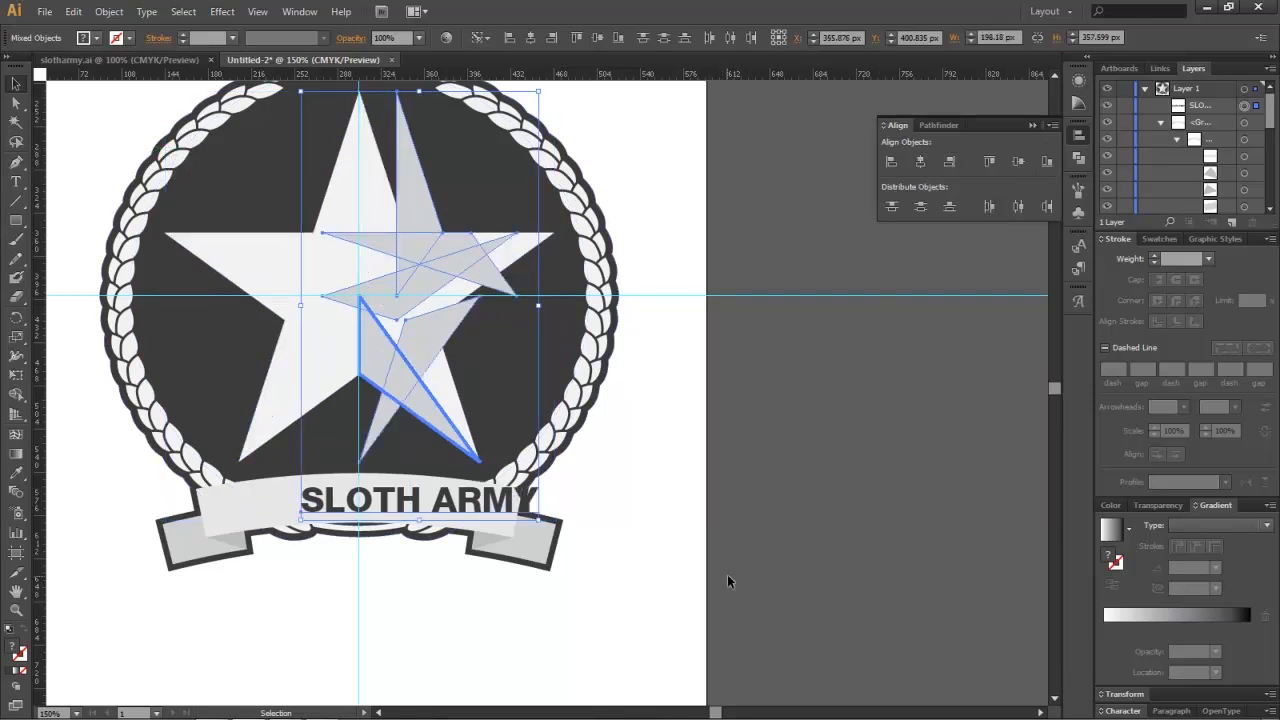
{"action": "key", "text": "ctrl+z"}
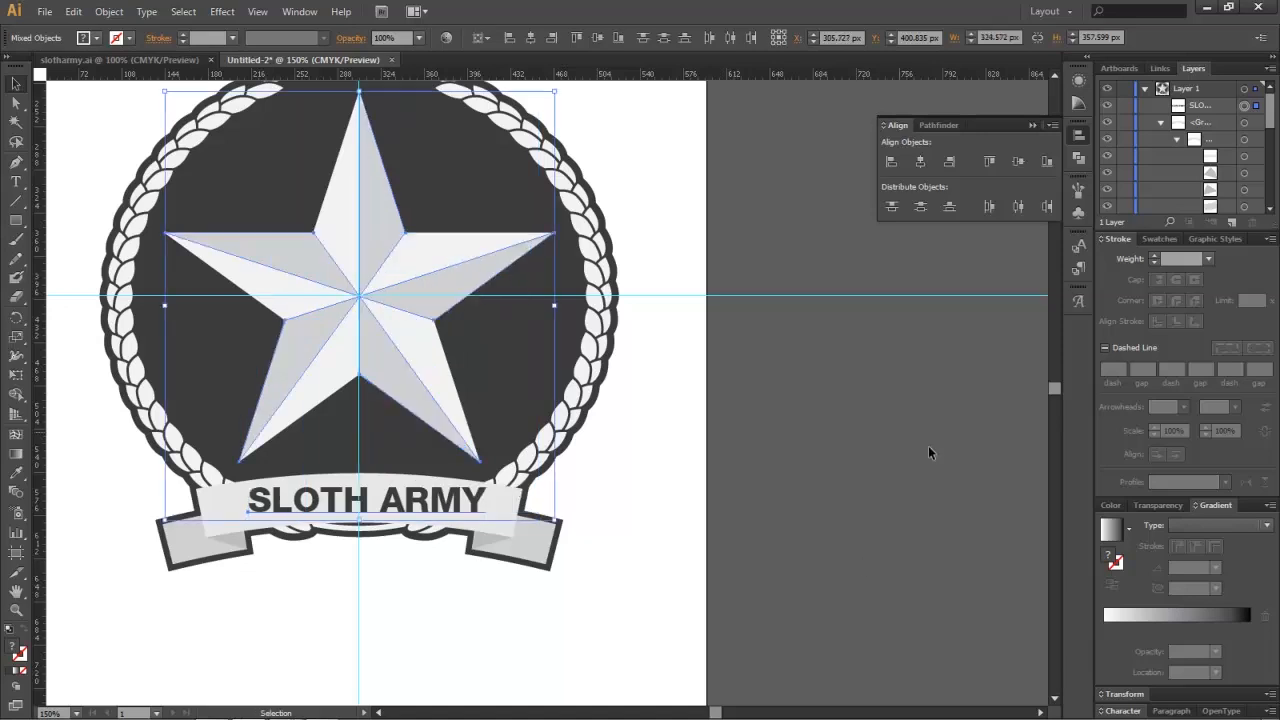
{"action": "left_click", "coordinate": [928, 446]}
Step: Center the SLOTH ARMY lettering horizontally on the badge, using the thin ring running through the wreath as the key object
{"action": "left_click", "coordinate": [427, 507]}
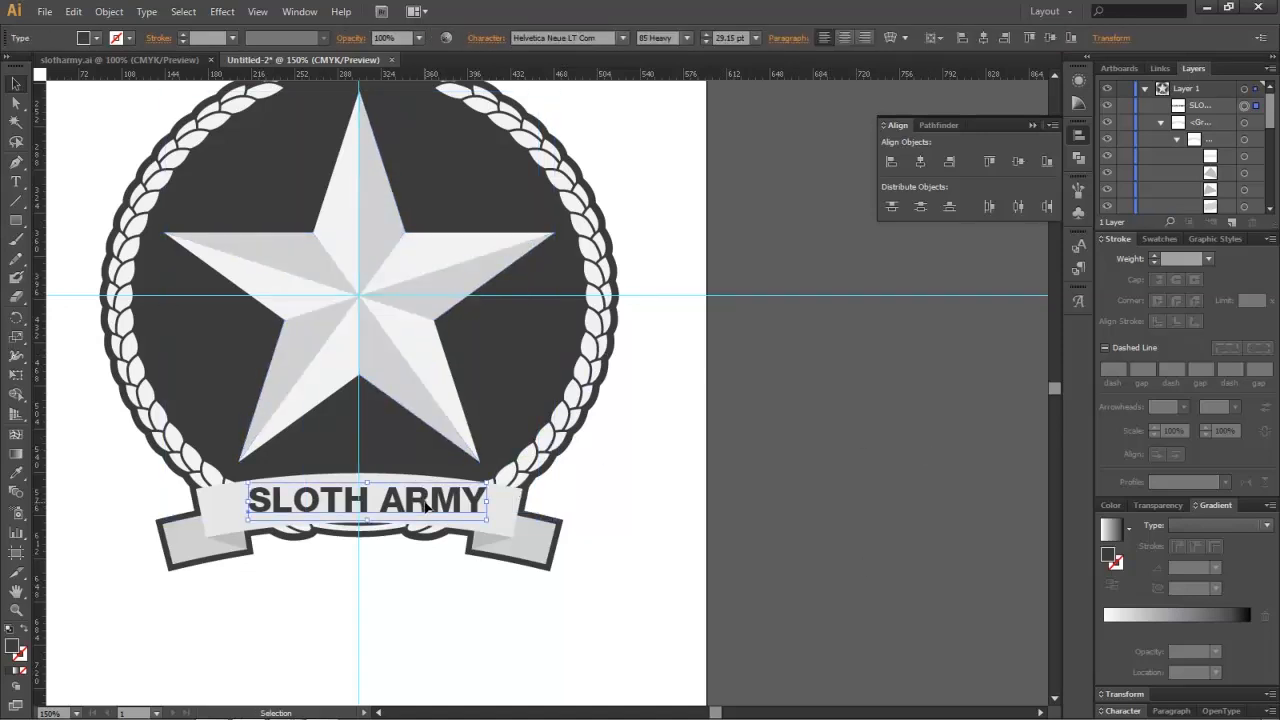
{"action": "left_click", "coordinate": [518, 356]}
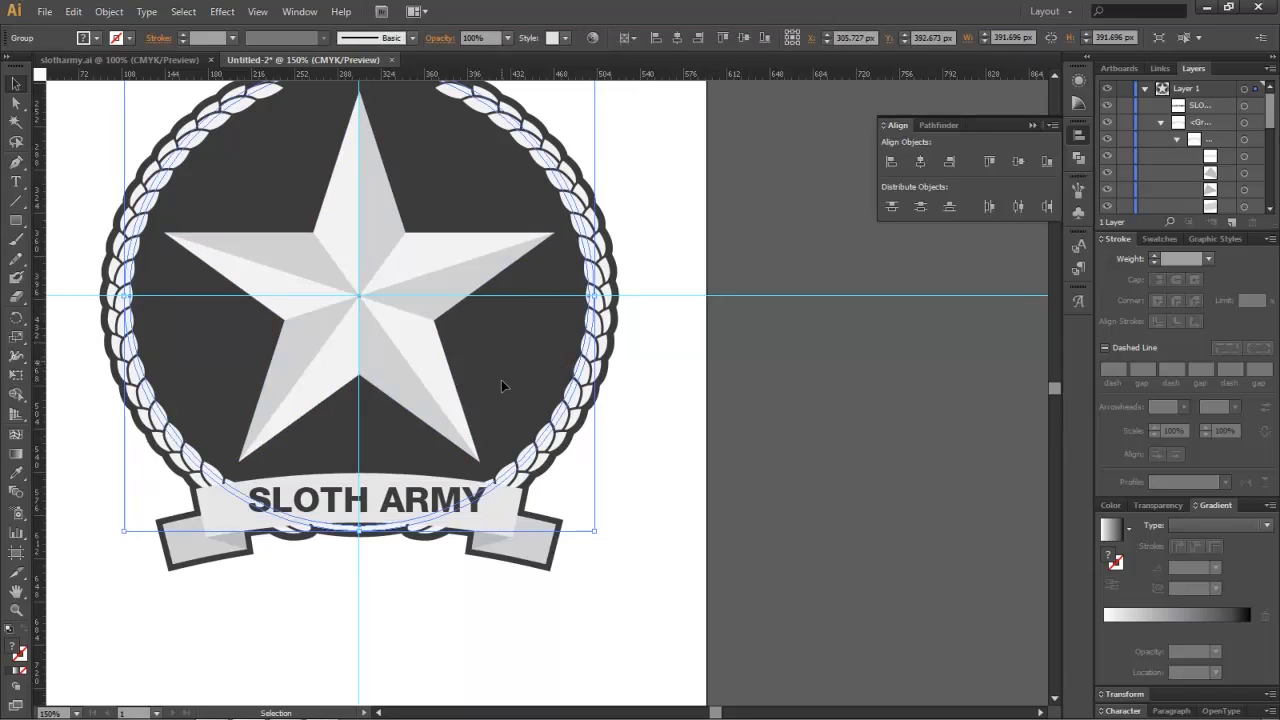
{"action": "left_click", "coordinate": [460, 497]}
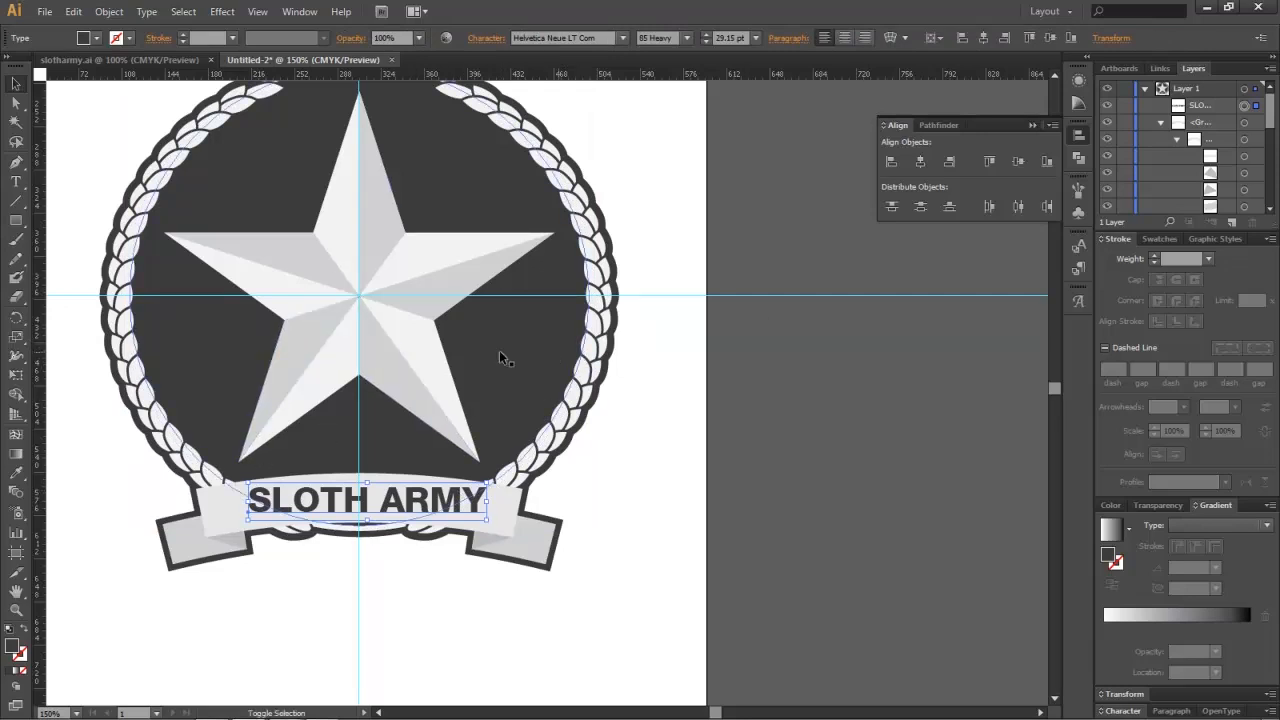
{"action": "left_click", "coordinate": [542, 366], "text": "shift"}
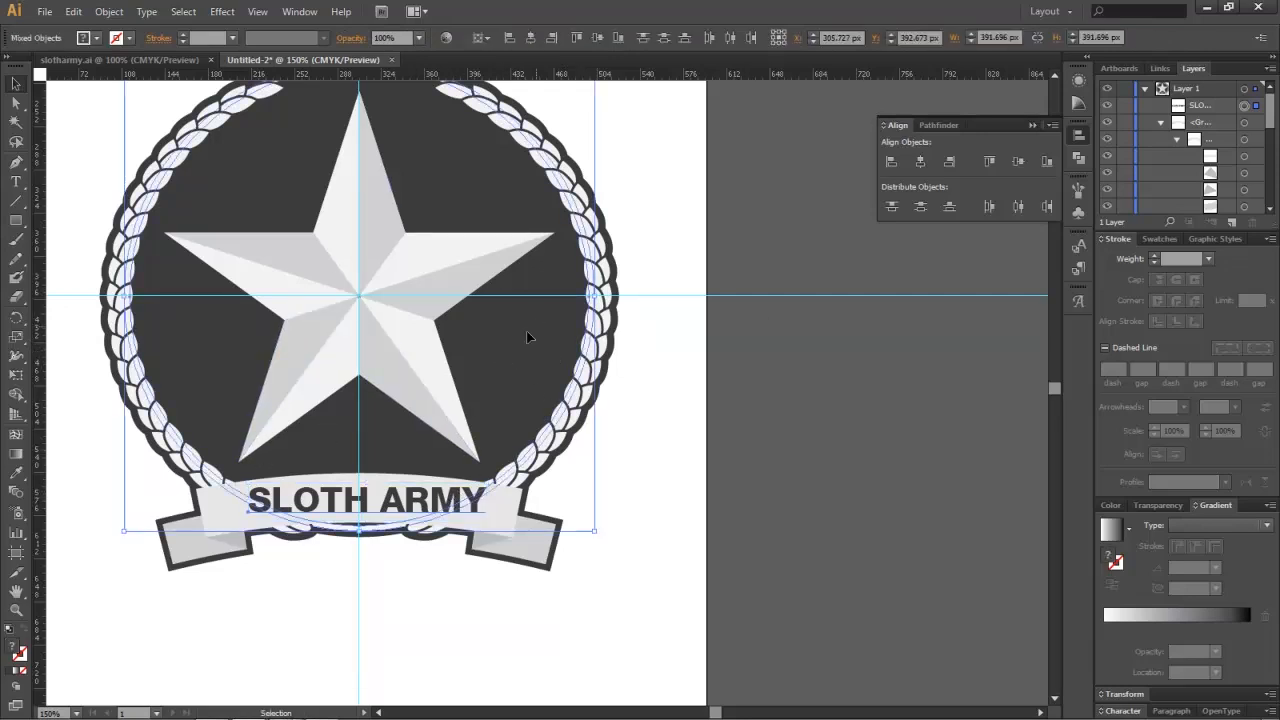
{"action": "left_click", "coordinate": [600, 326], "text": "shift"}
{"action": "left_click", "coordinate": [919, 162]}
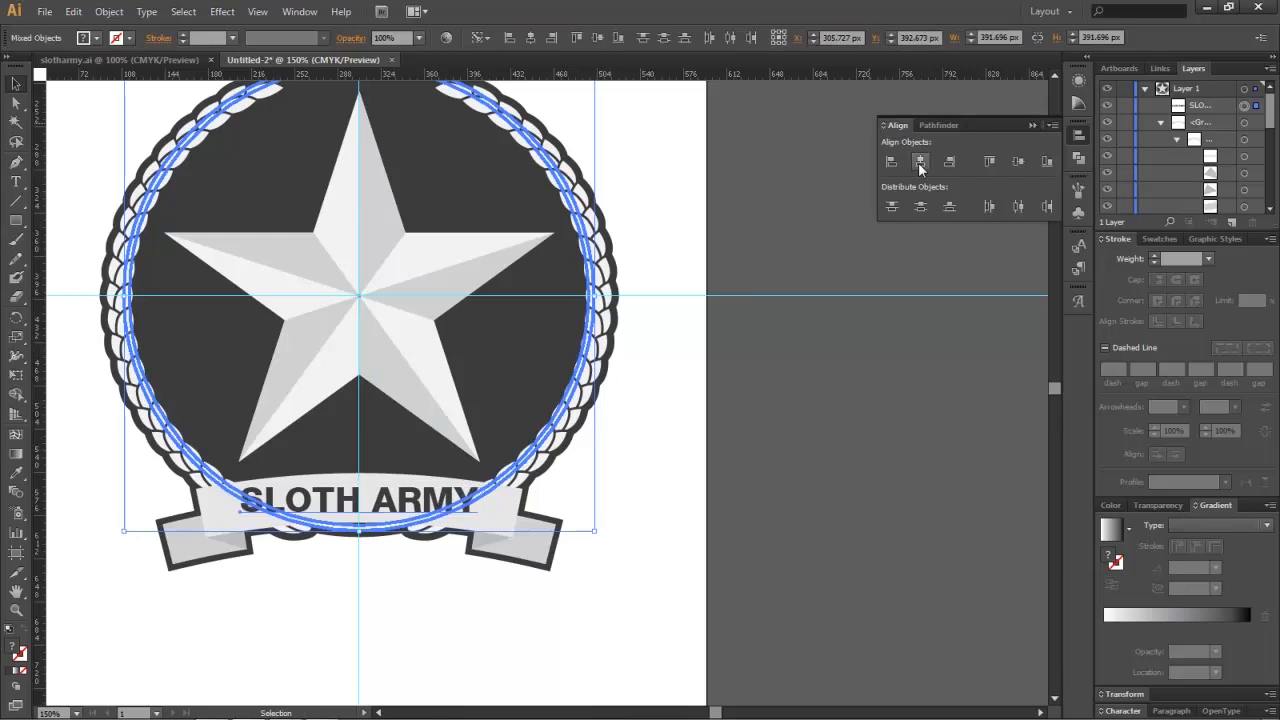
{"action": "left_click", "coordinate": [814, 423]}
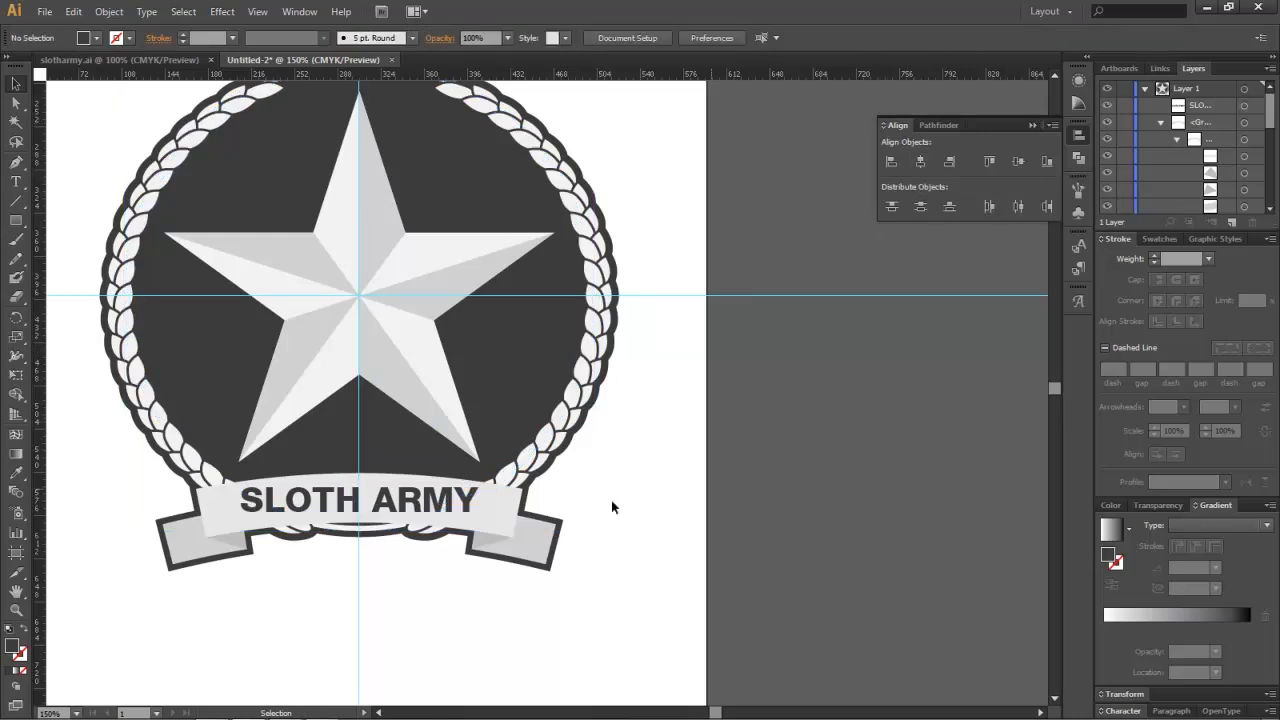
Step: Nudge the lettering slightly down on the front of the ribbon banner
{"action": "left_click", "coordinate": [391, 507]}
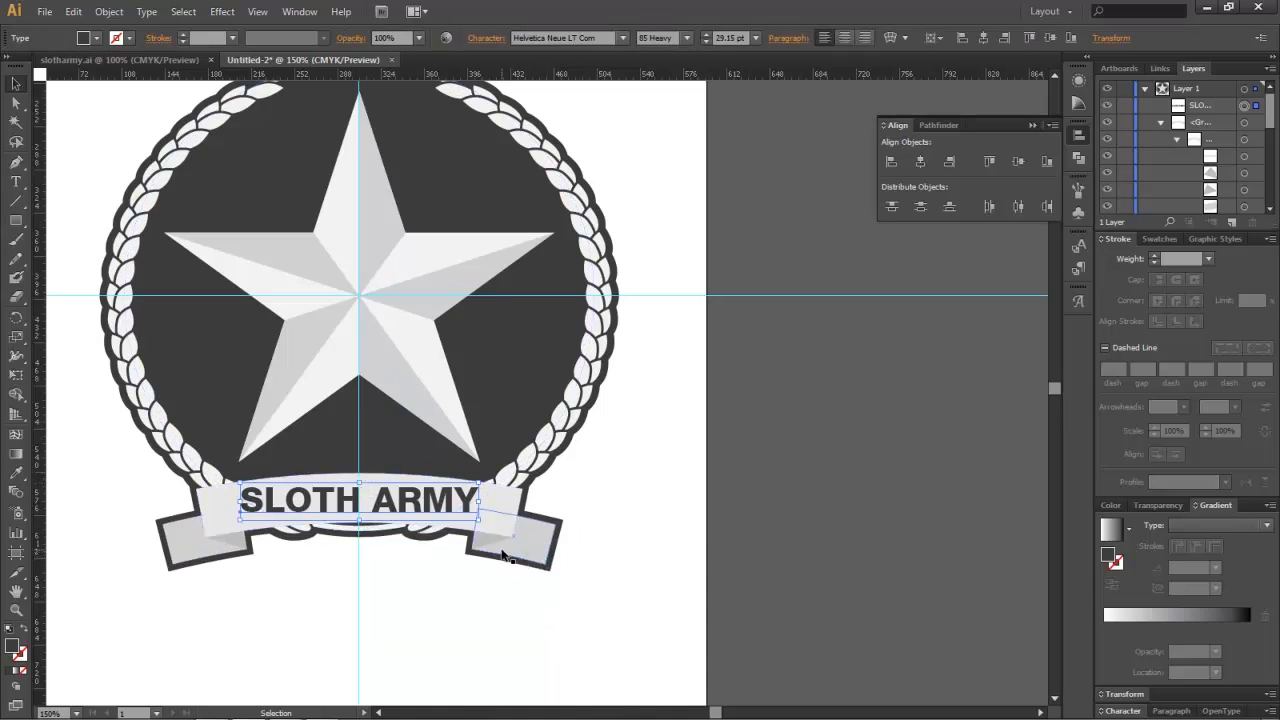
{"action": "key", "text": "Down"}
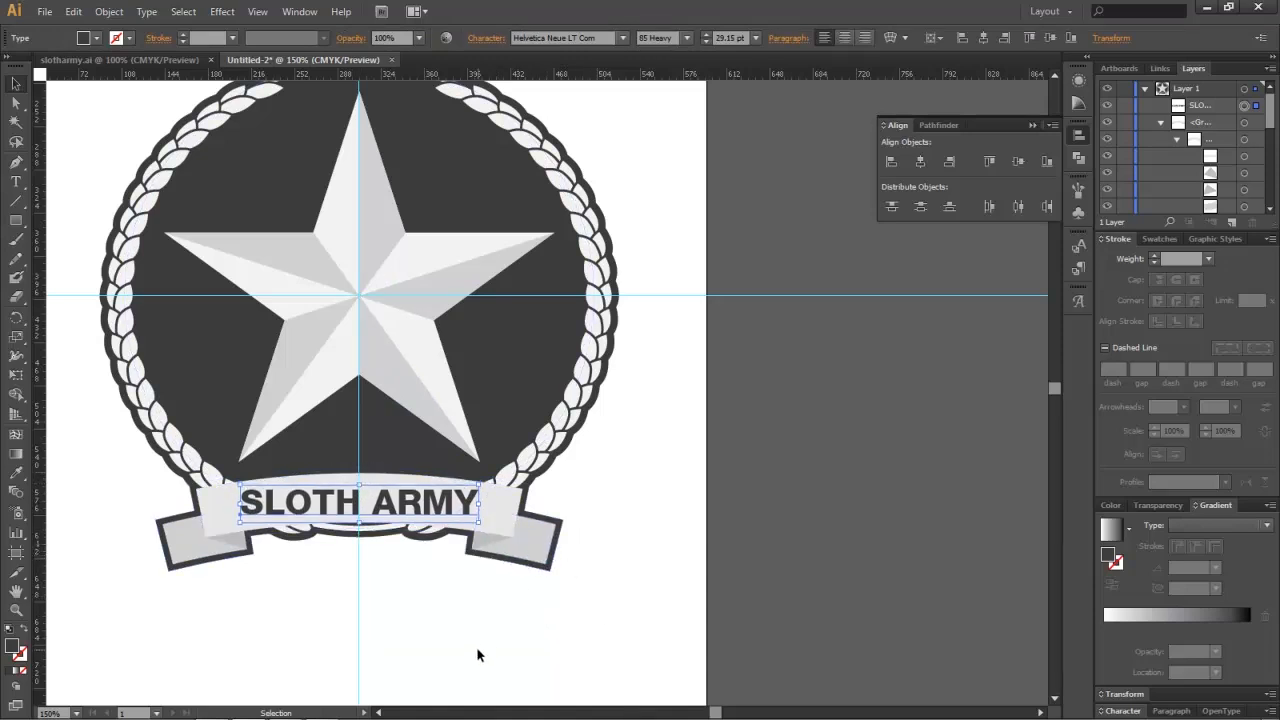
{"action": "key", "text": "Down"}
{"action": "key", "text": "Up"}
Step: Start an envelope warp on the lettering with a live preview, the Arc style and a 10% horizontal bend
{"action": "left_click", "coordinate": [106, 14]}
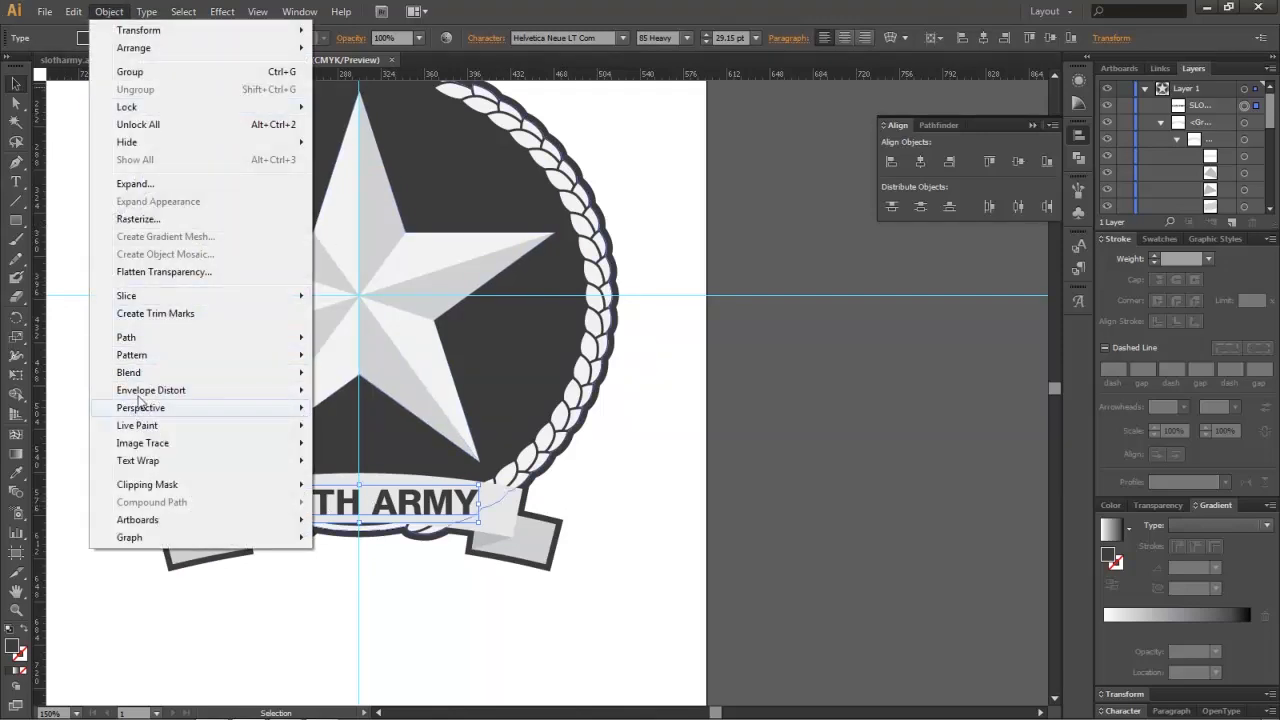
{"action": "mouse_move", "coordinate": [145, 392]}
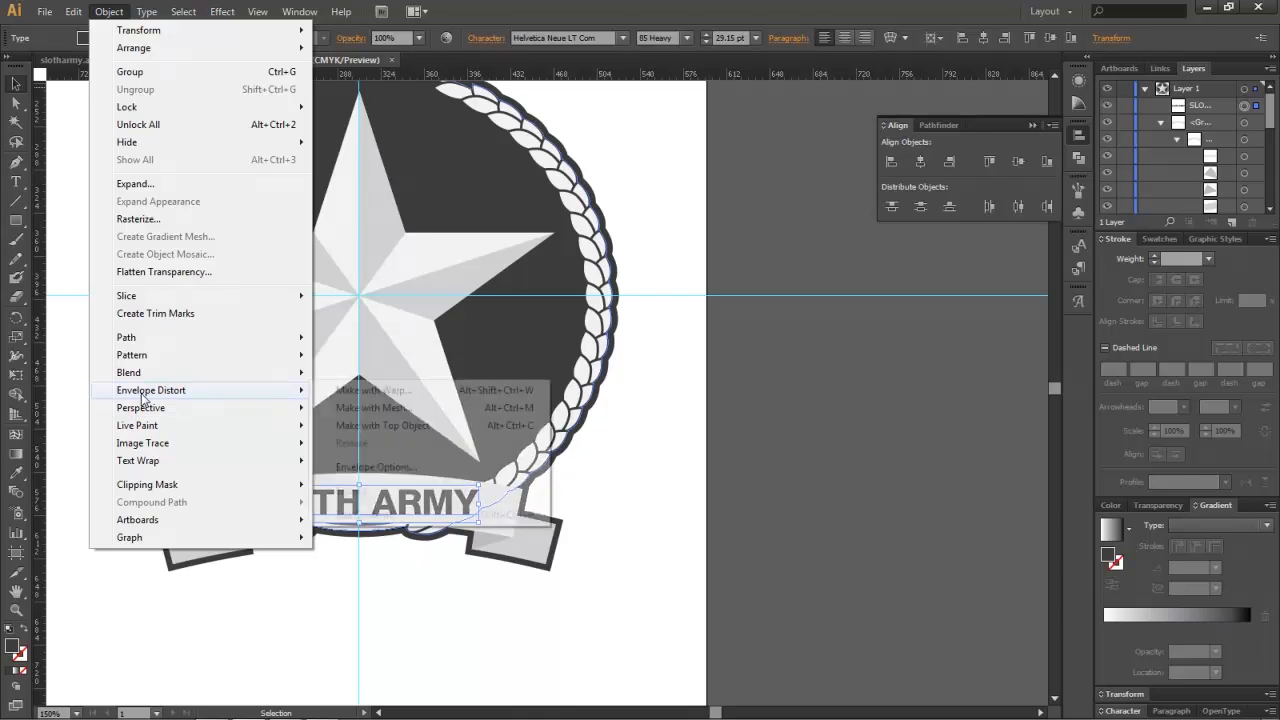
{"action": "left_click", "coordinate": [385, 391]}
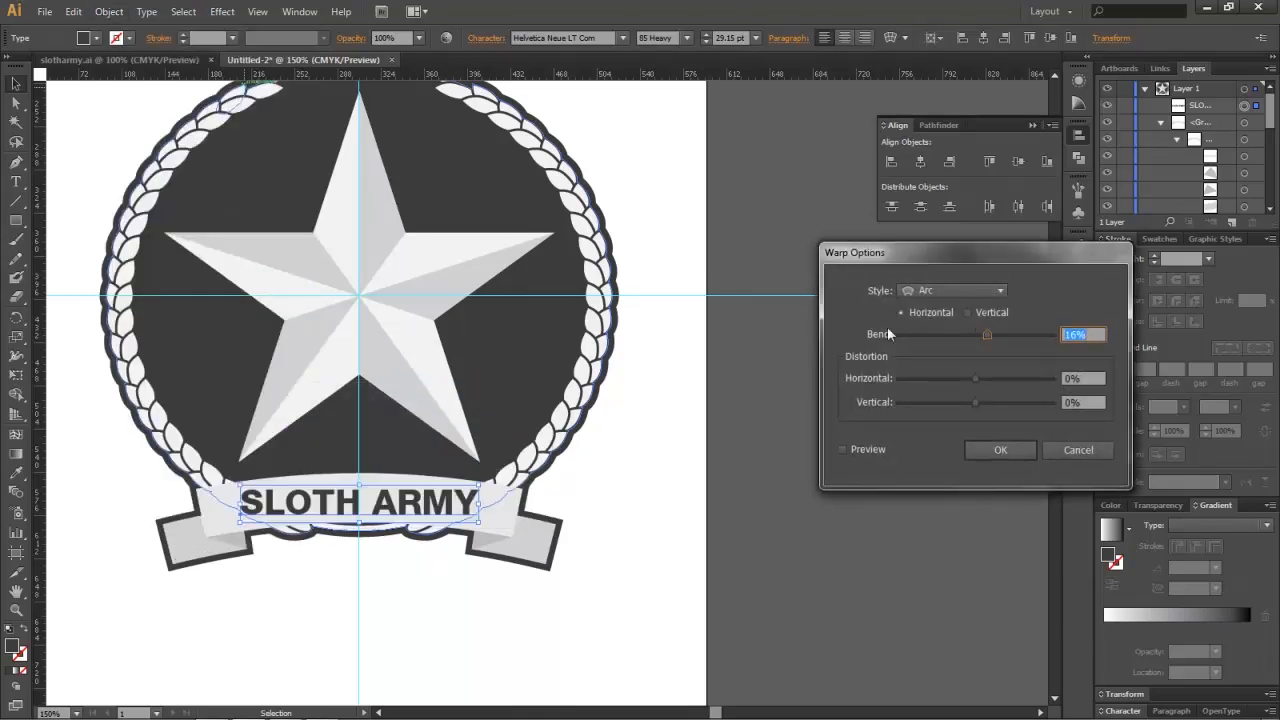
{"action": "left_click", "coordinate": [857, 452]}
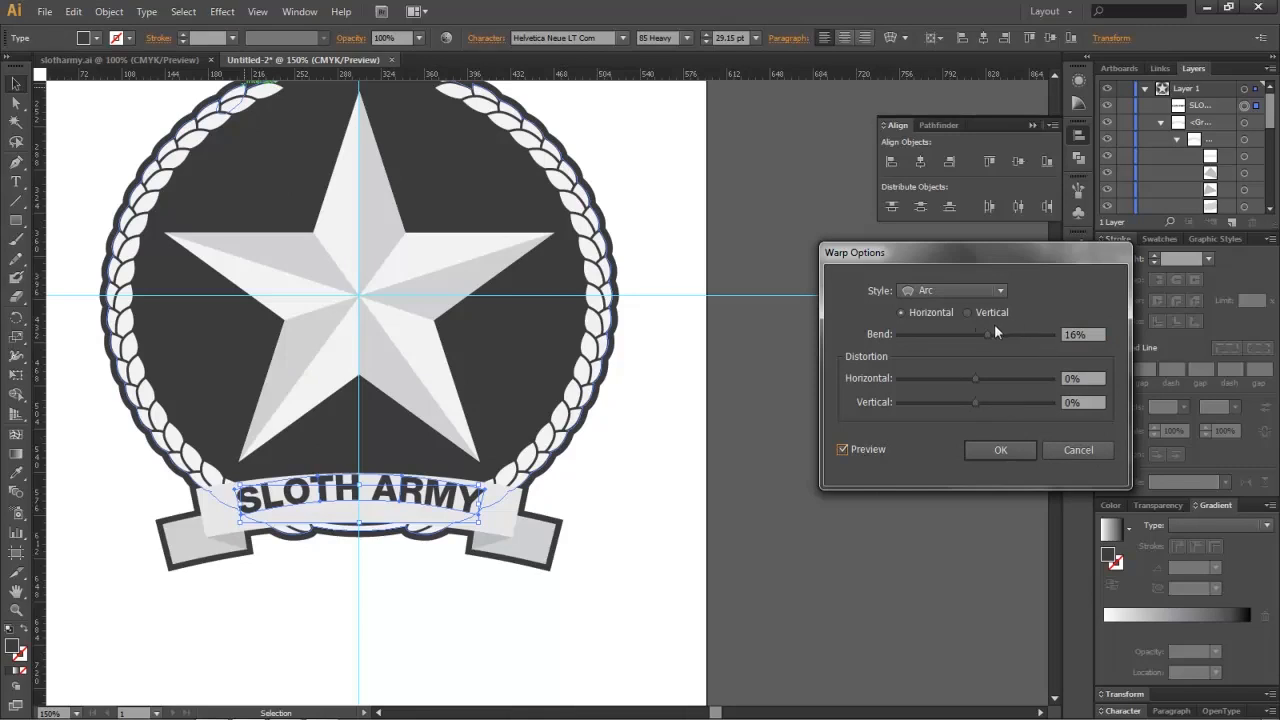
{"action": "left_click_drag", "start_coordinate": [989, 330], "coordinate": [985, 331]}
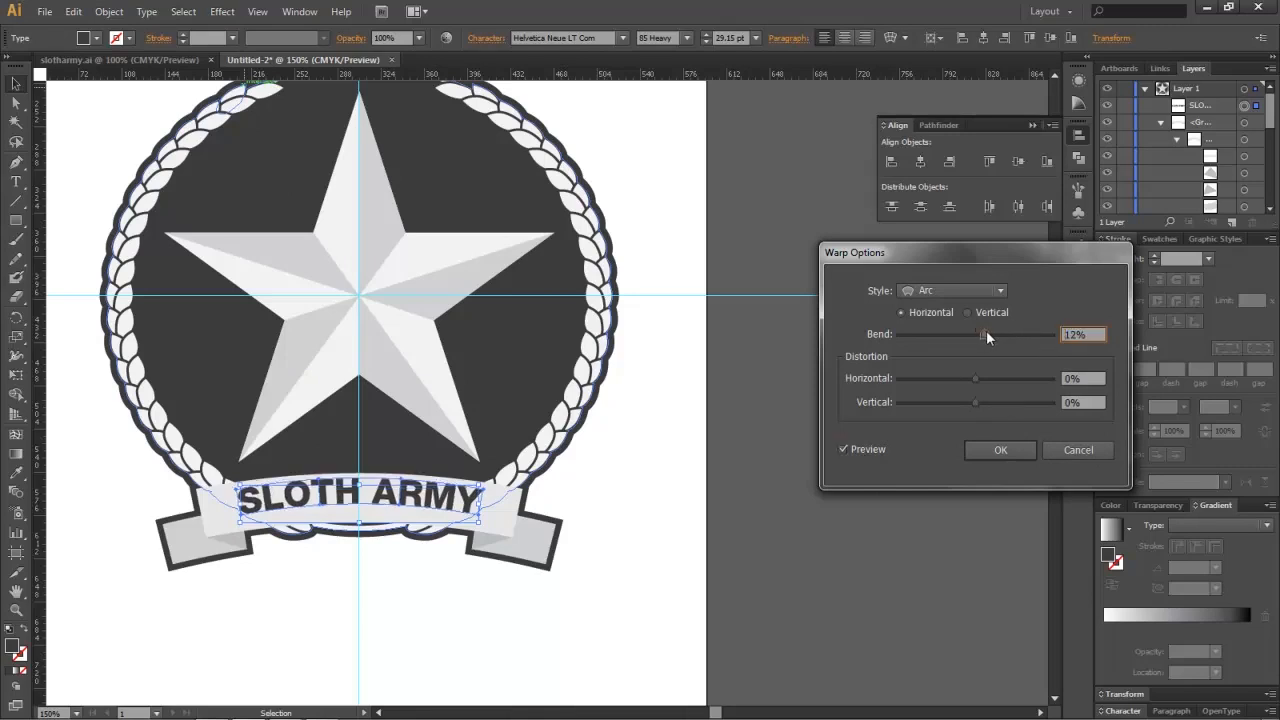
{"action": "double_click", "coordinate": [1083, 333]}
{"action": "type", "text": "10"}
{"action": "key", "text": "Tab"}
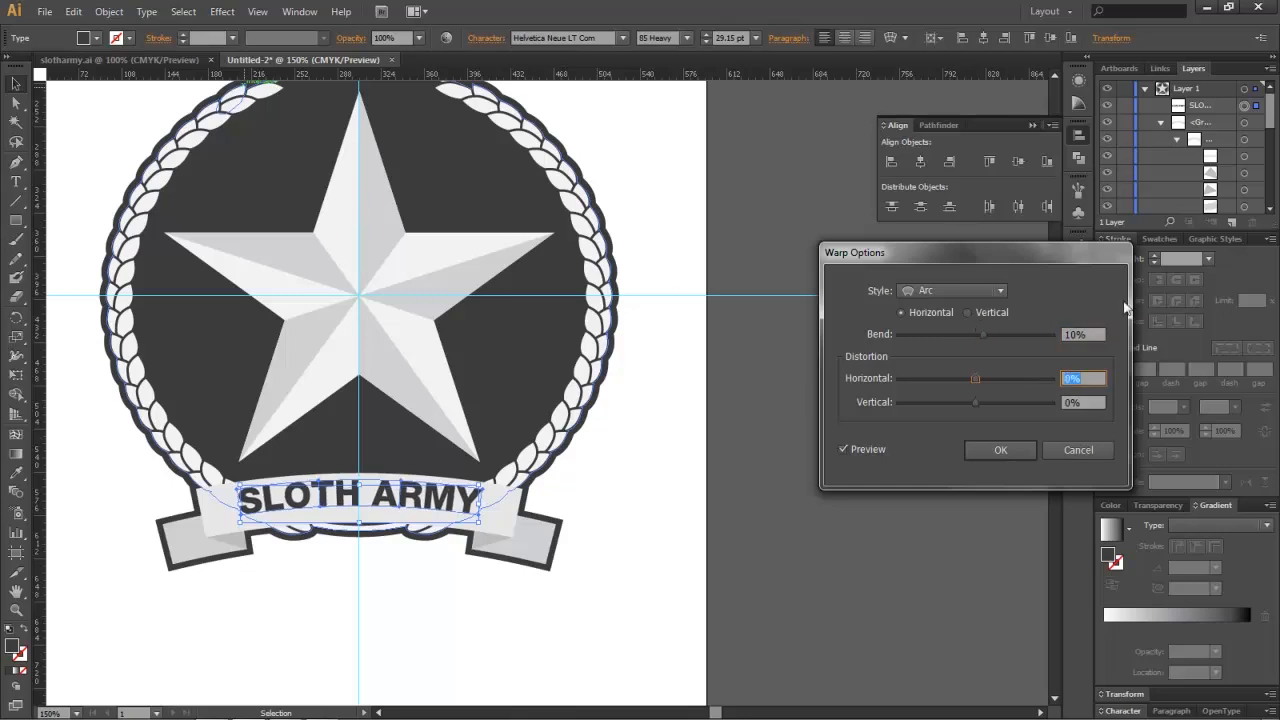
Step: Reduce the arc's bend to 8% and apply the warp to the lettering
{"action": "double_click", "coordinate": [1071, 335]}
{"action": "type", "text": "9"}
{"action": "key", "text": "Tab"}
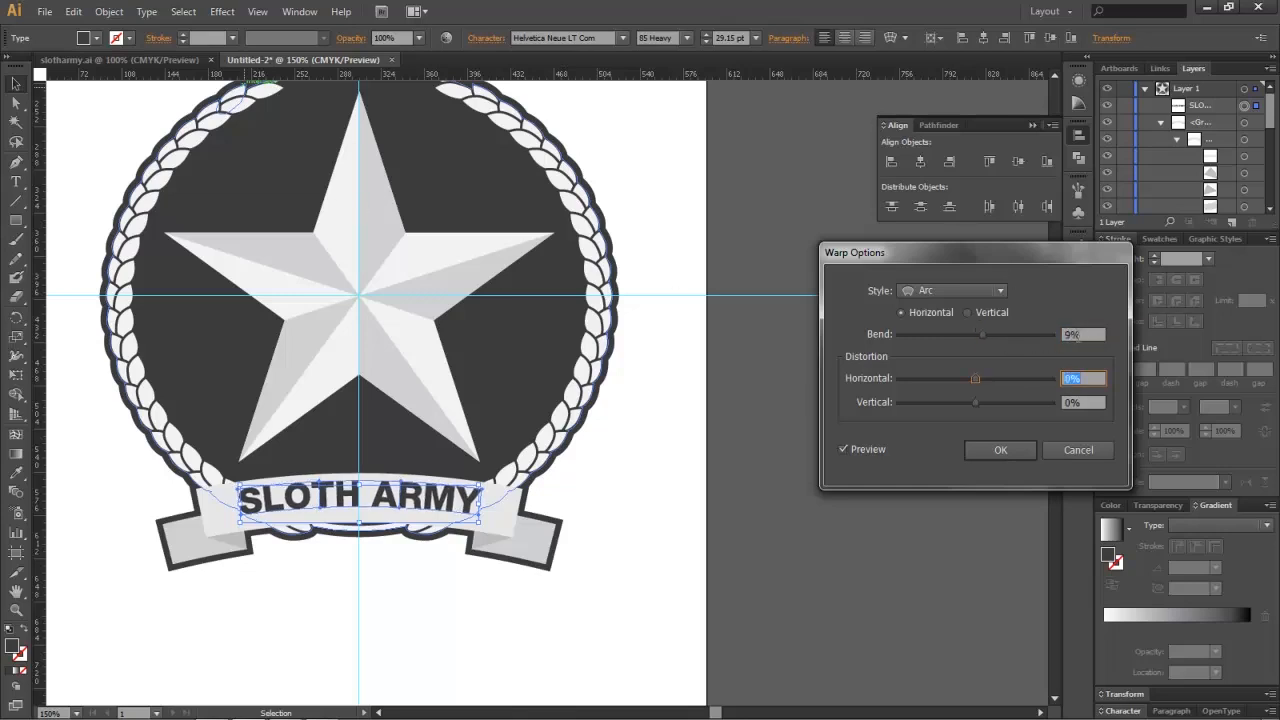
{"action": "double_click", "coordinate": [1071, 335]}
{"action": "type", "text": "8"}
{"action": "key", "text": "Tab"}
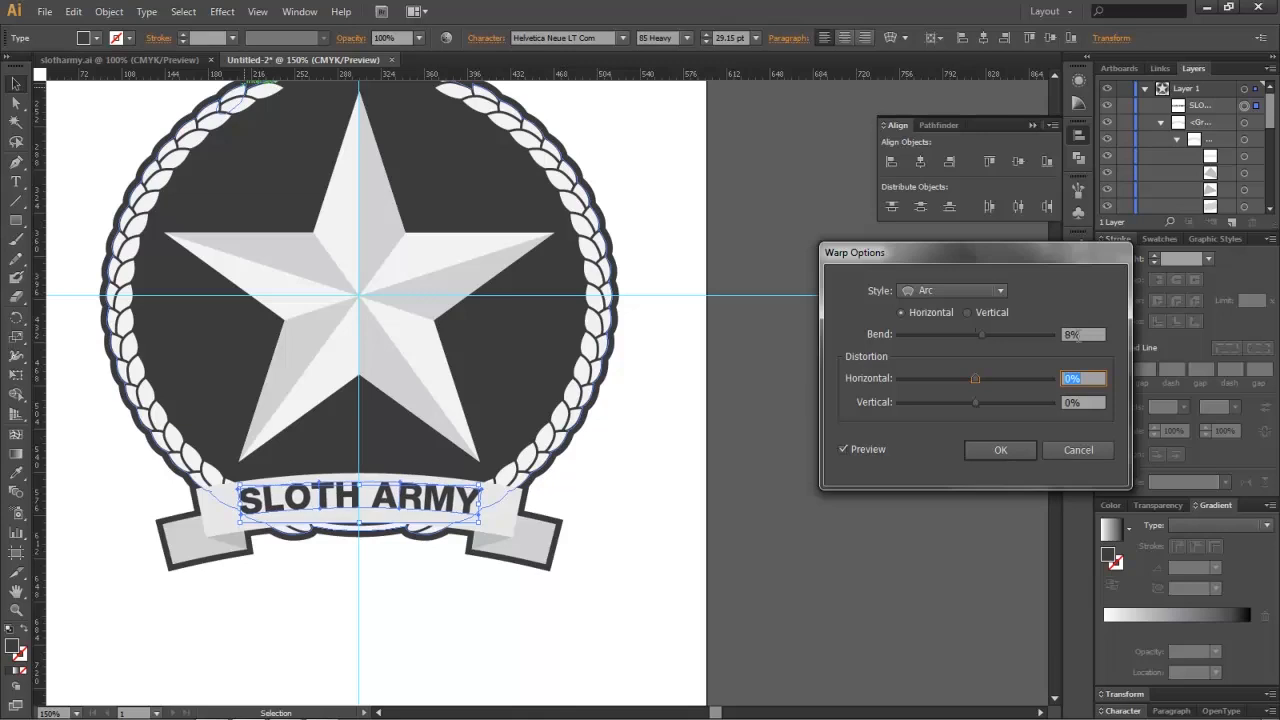
{"action": "left_click", "coordinate": [1012, 452]}
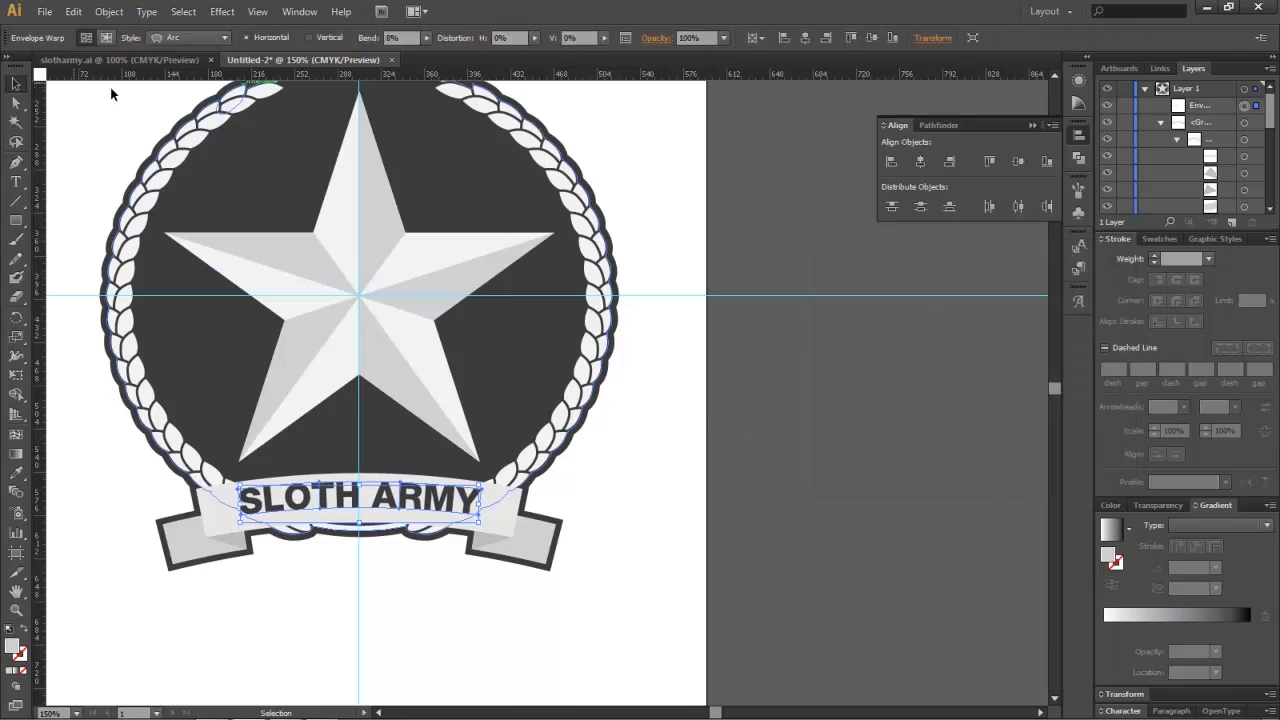
Step: Expand the warped lettering's object and fill into editable shapes
{"action": "left_click", "coordinate": [107, 12]}
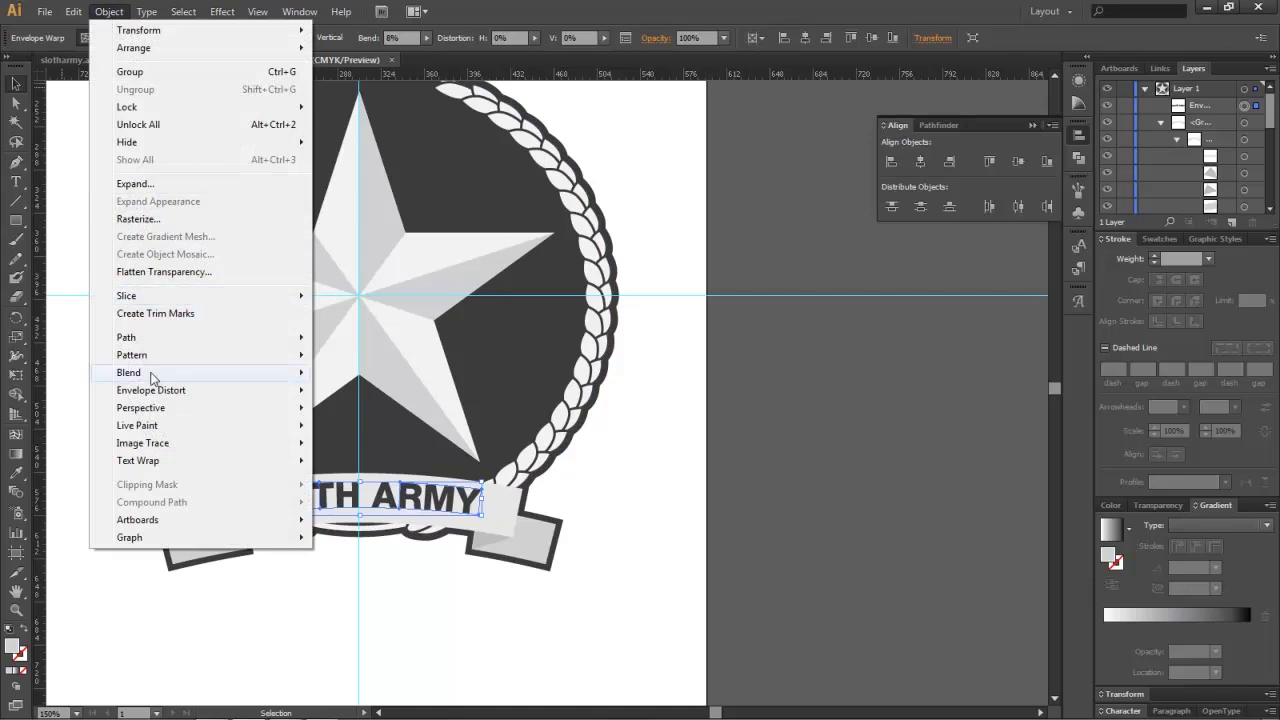
{"action": "left_click", "coordinate": [140, 184]}
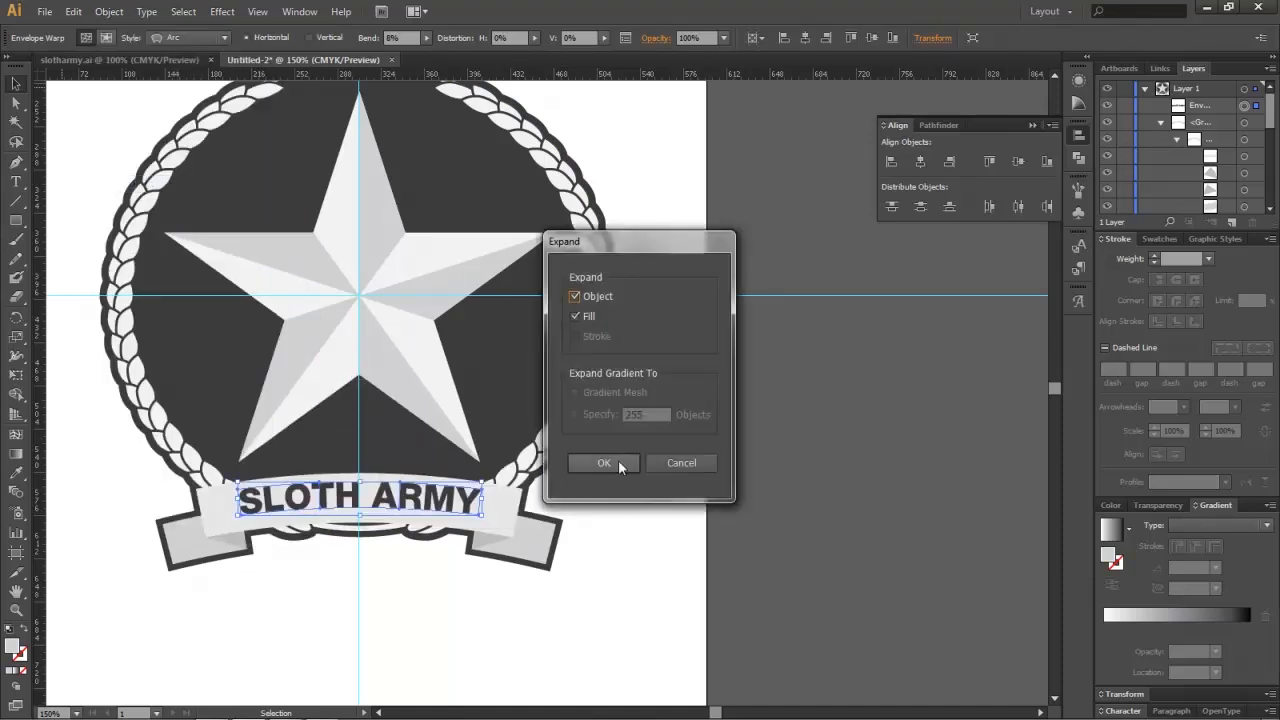
{"action": "left_click", "coordinate": [611, 456]}
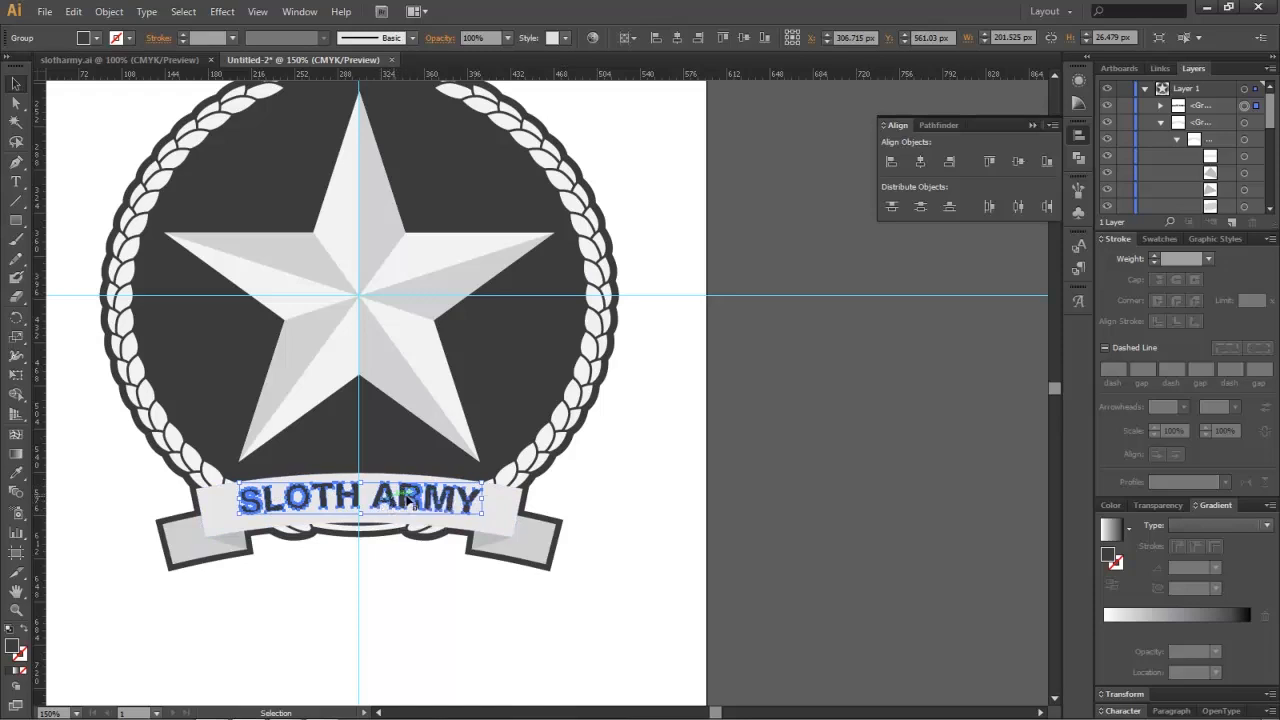
{"action": "left_click", "coordinate": [16, 181]}
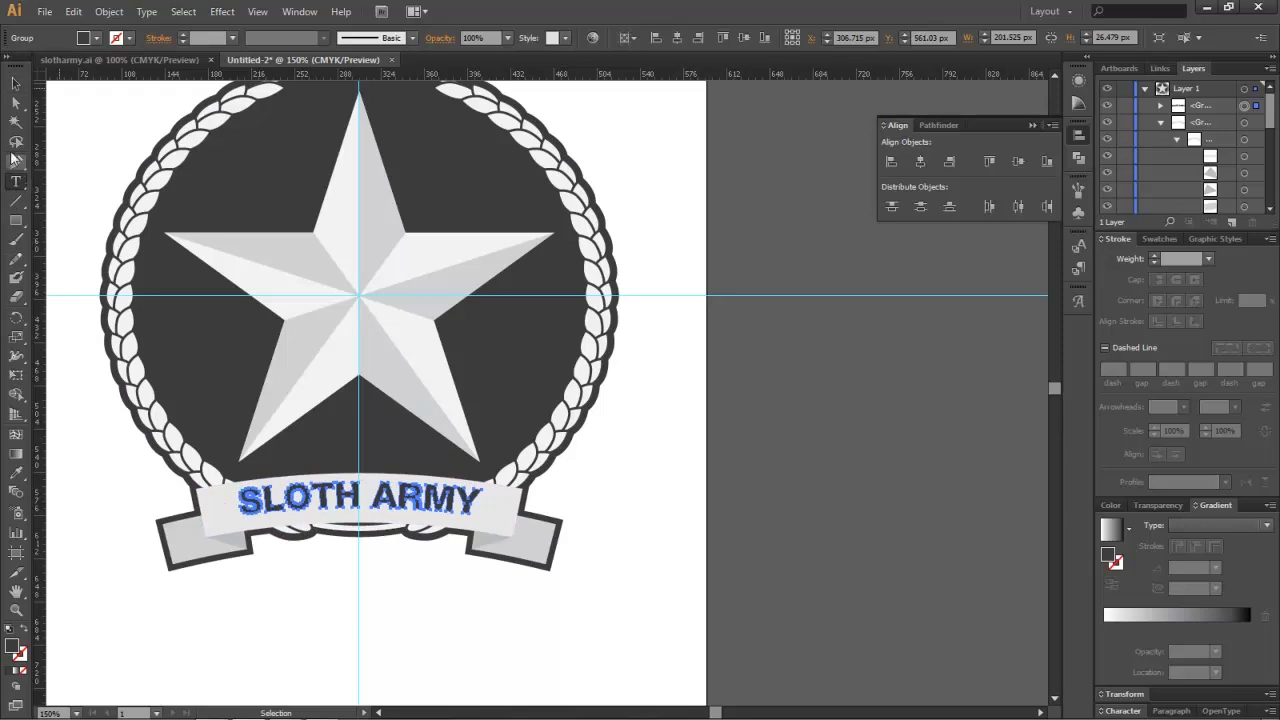
{"action": "left_click", "coordinate": [16, 84]}
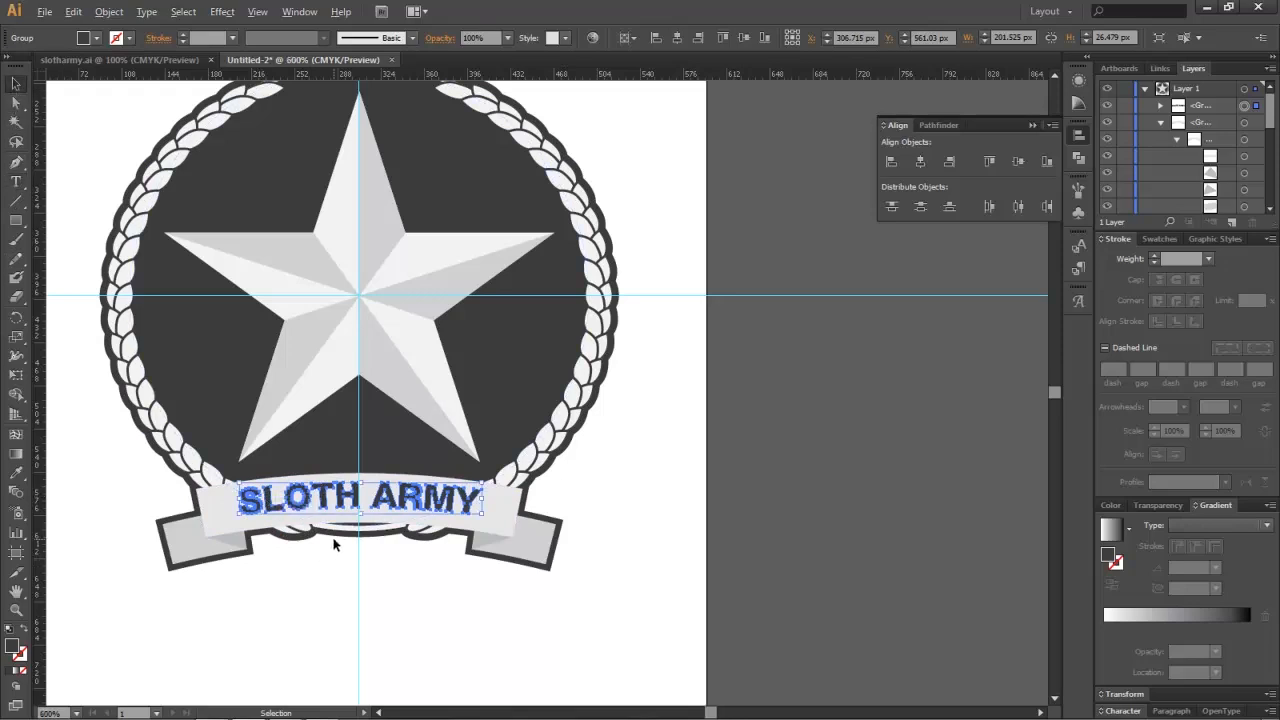
Step: Move the arched lettering down 3 px to center it vertically on the ribbon's front, and deselect it
{"action": "scroll", "coordinate": [335, 541], "scroll_direction": "up", "scroll_amount": 4}
{"action": "scroll", "coordinate": [338, 463], "scroll_direction": "up", "scroll_amount": 3}
{"action": "scroll", "coordinate": [505, 318], "scroll_direction": "down", "scroll_amount": 3}
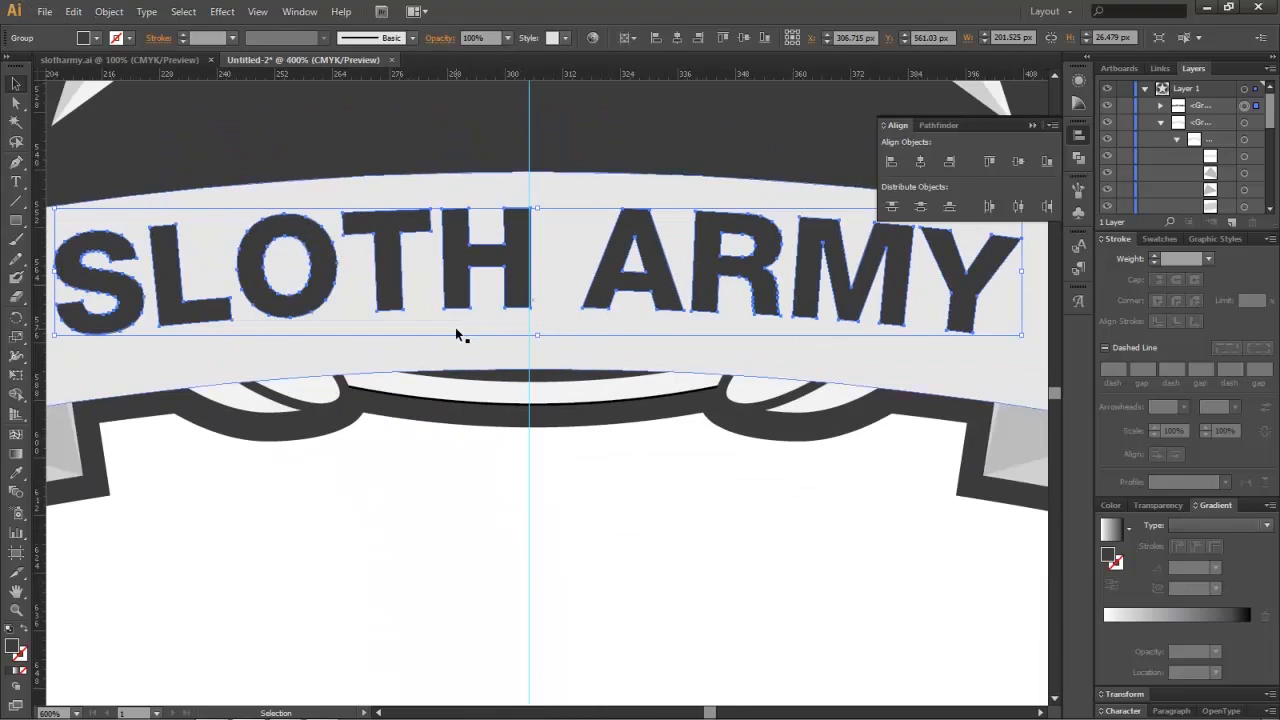
{"action": "scroll", "coordinate": [458, 335], "scroll_direction": "down", "scroll_amount": 3}
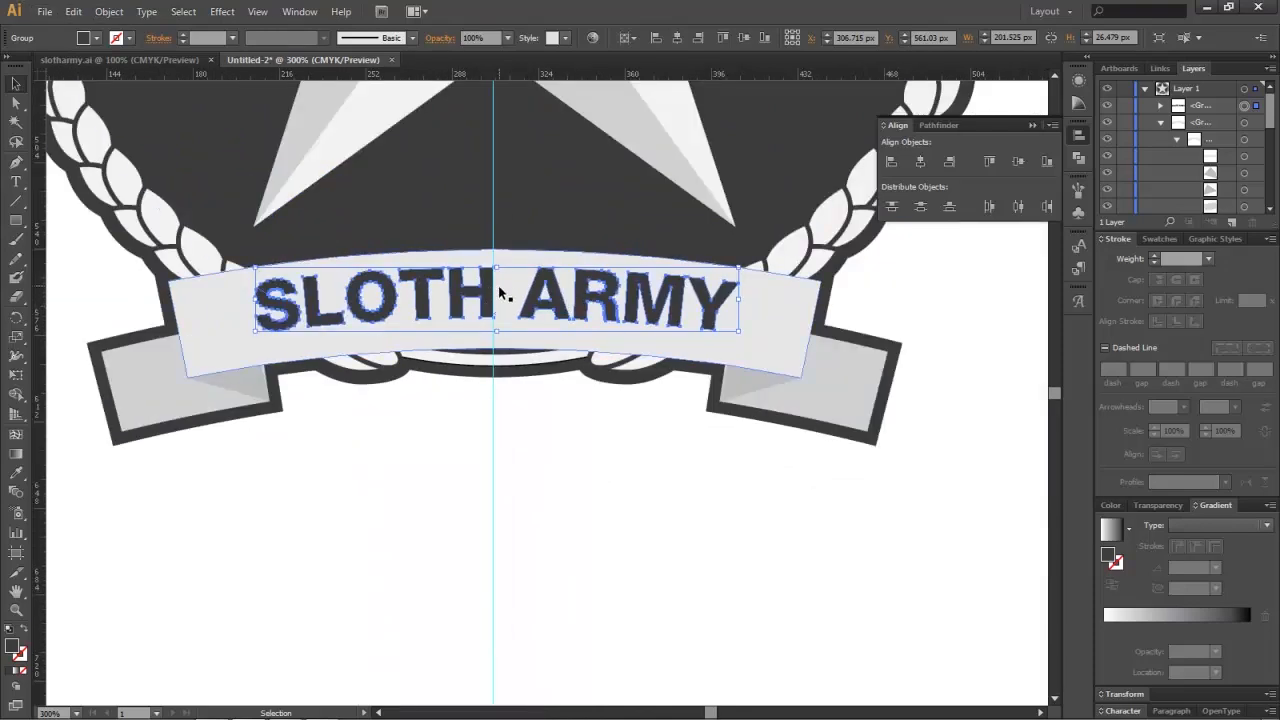
{"action": "left_click", "coordinate": [466, 322], "text": "shift"}
{"action": "key", "text": "Down"}
{"action": "key", "text": "Down"}
{"action": "key", "text": "Down"}
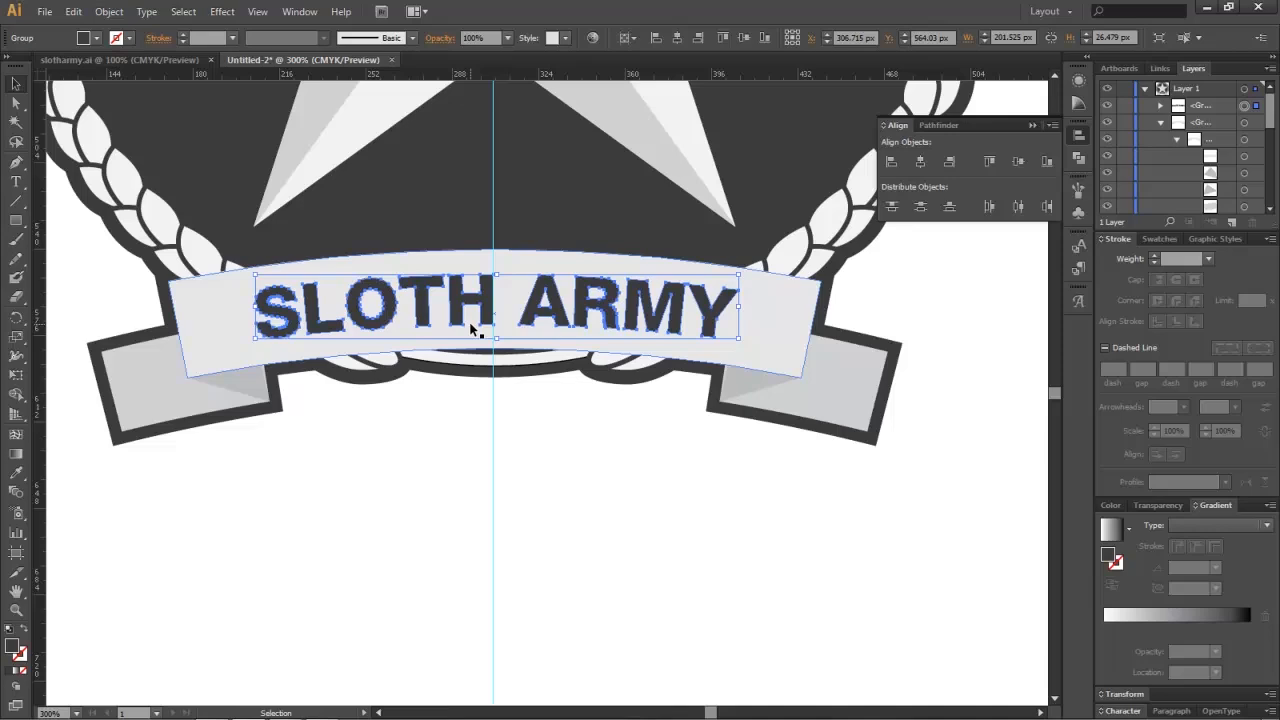
{"action": "left_click", "coordinate": [613, 518]}
{"action": "scroll", "coordinate": [661, 512], "scroll_direction": "down", "scroll_amount": 2}
{"action": "scroll", "coordinate": [686, 532], "scroll_direction": "up", "scroll_amount": 11}
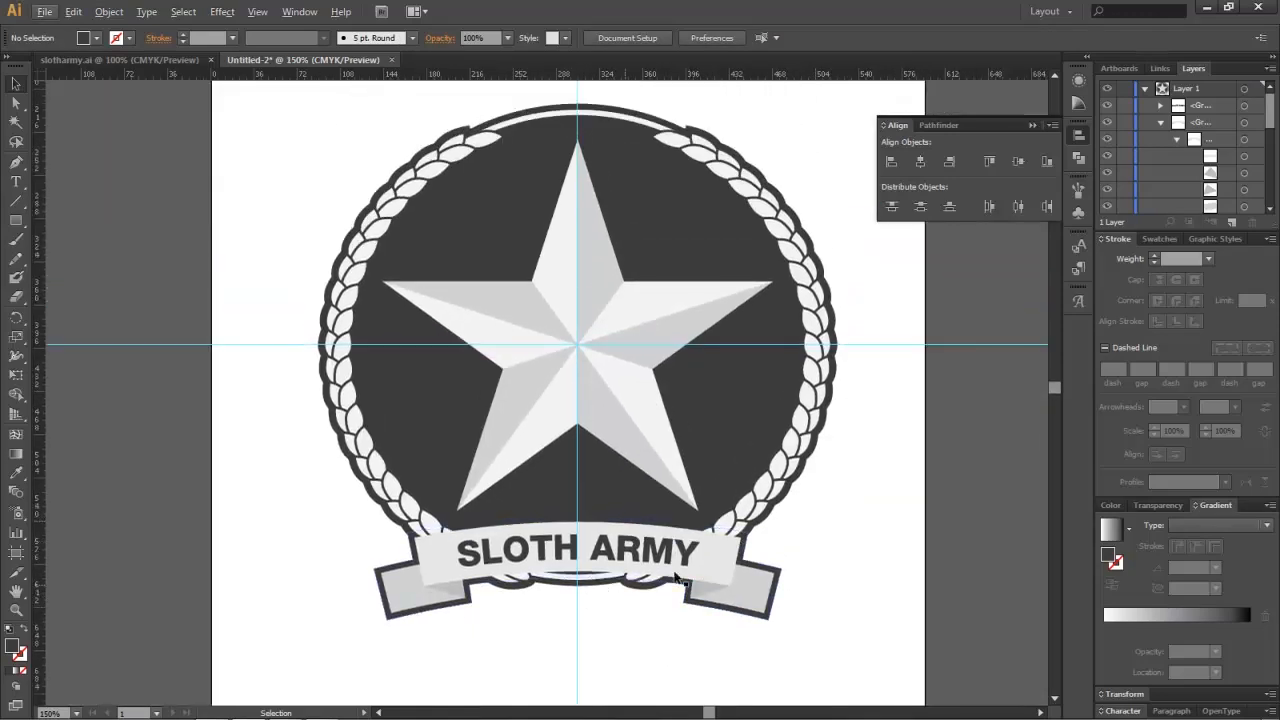
Step: Try a tan fill on the front panel of the ribbon banner alone, and undo the recoloring
{"action": "left_click", "coordinate": [718, 562]}
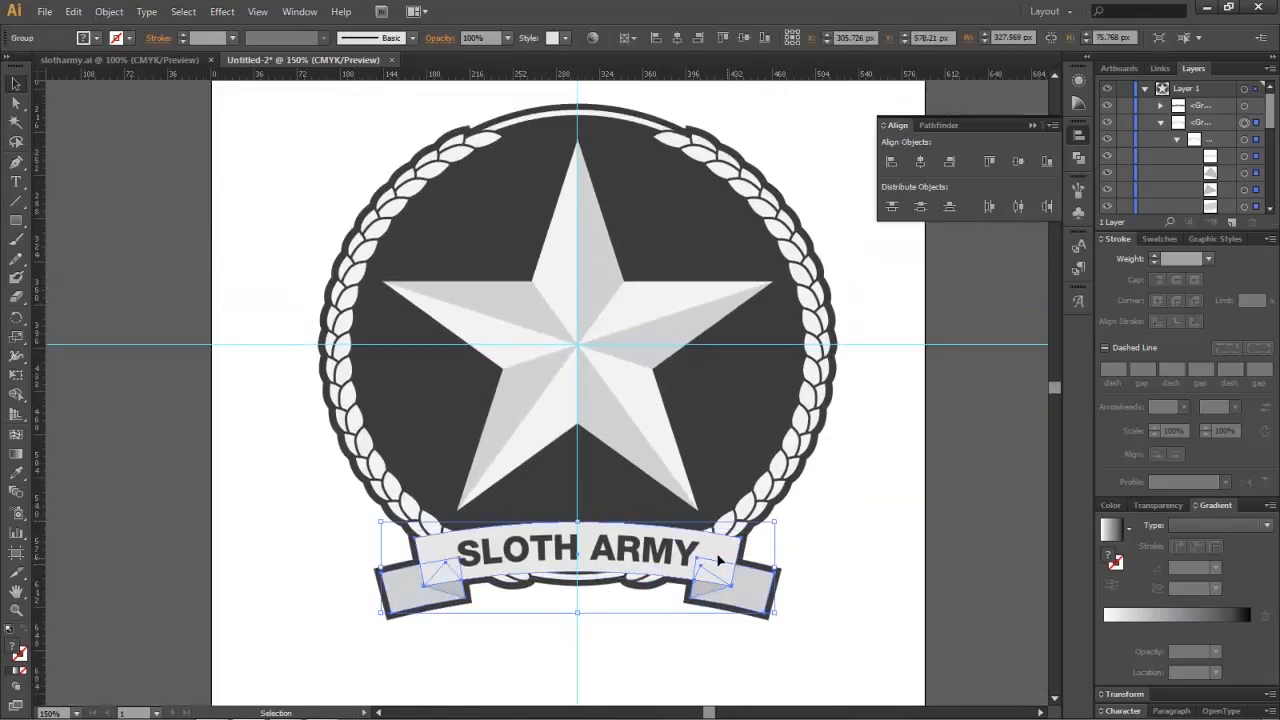
{"action": "left_click", "coordinate": [17, 104]}
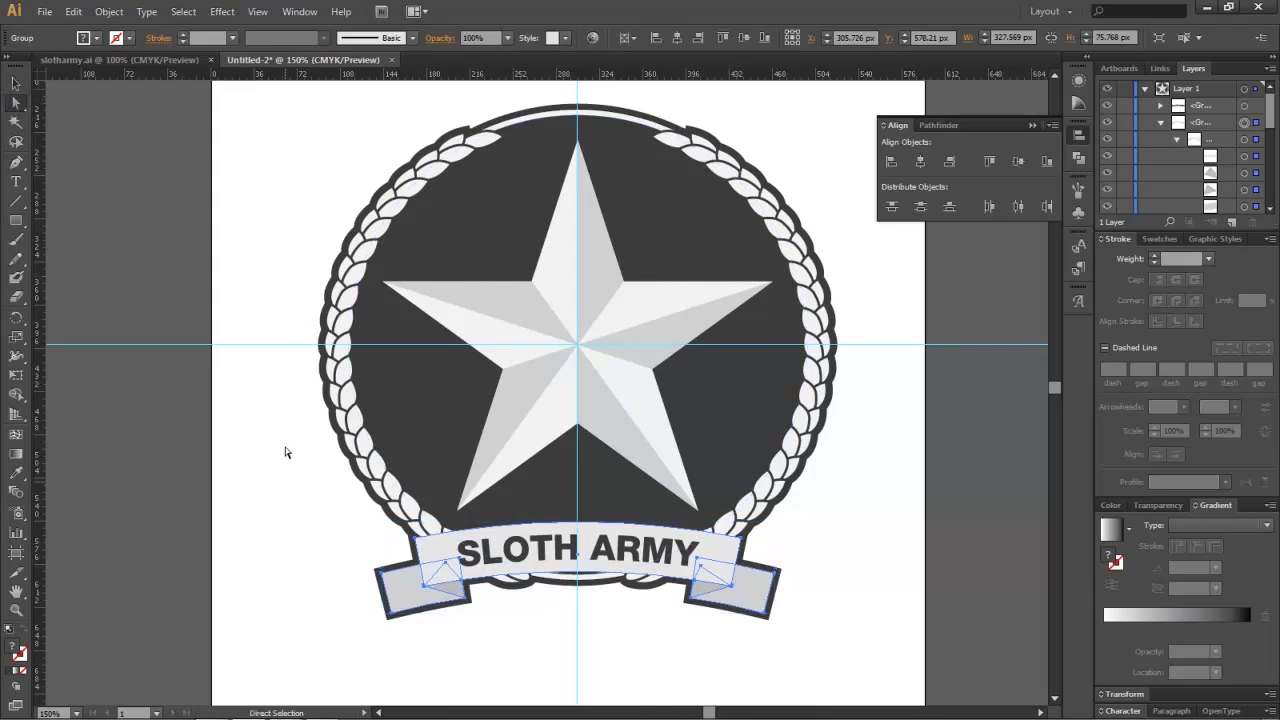
{"action": "left_click", "coordinate": [448, 688]}
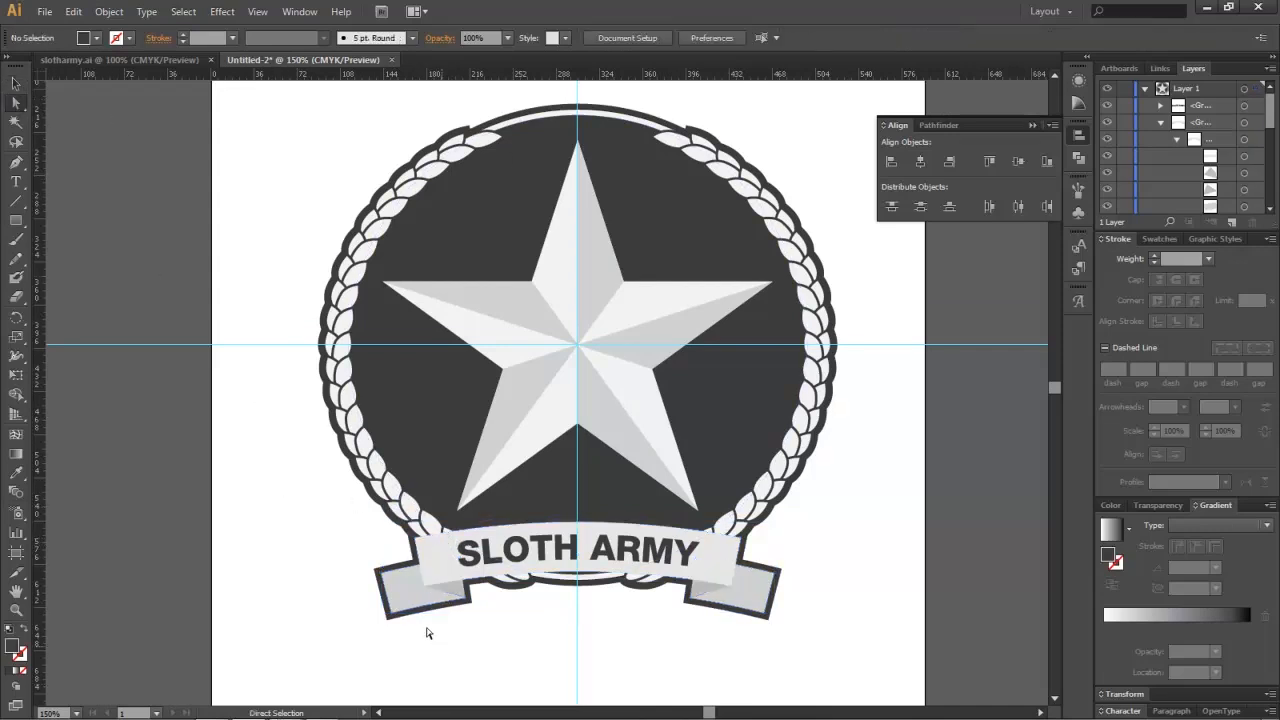
{"action": "left_click", "coordinate": [434, 562]}
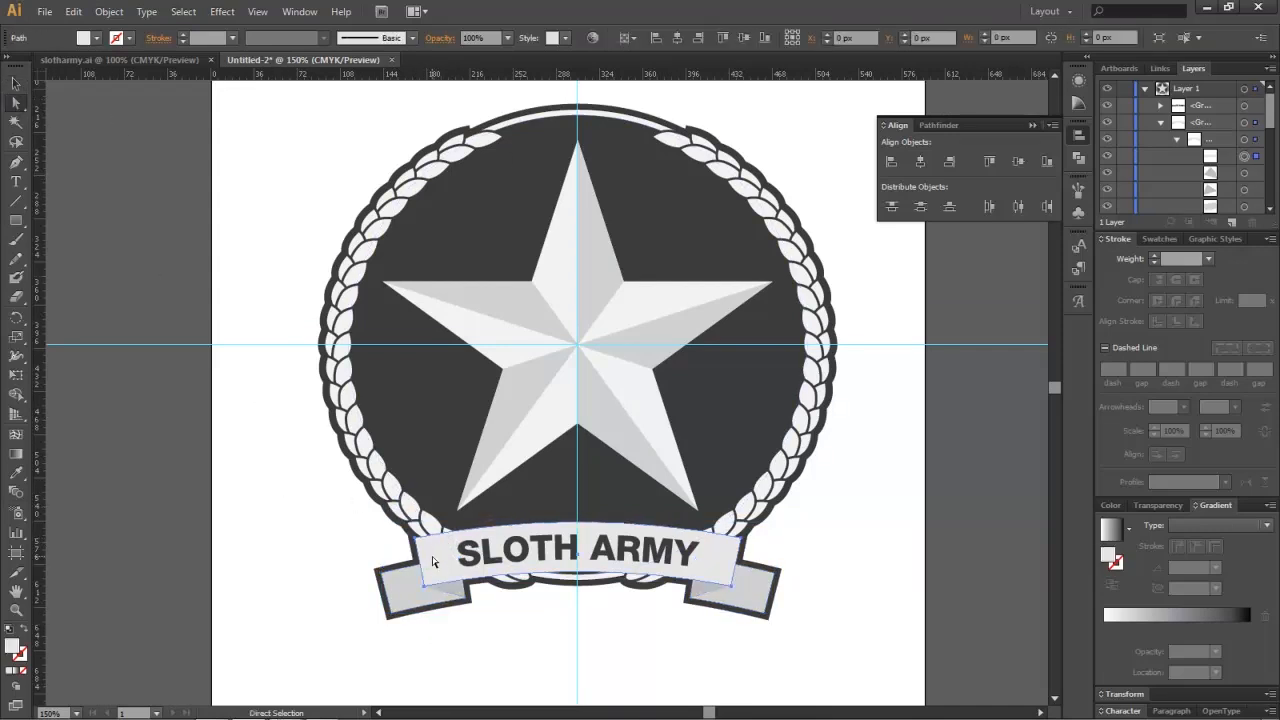
{"action": "left_click", "coordinate": [100, 38]}
{"action": "left_click", "coordinate": [100, 89]}
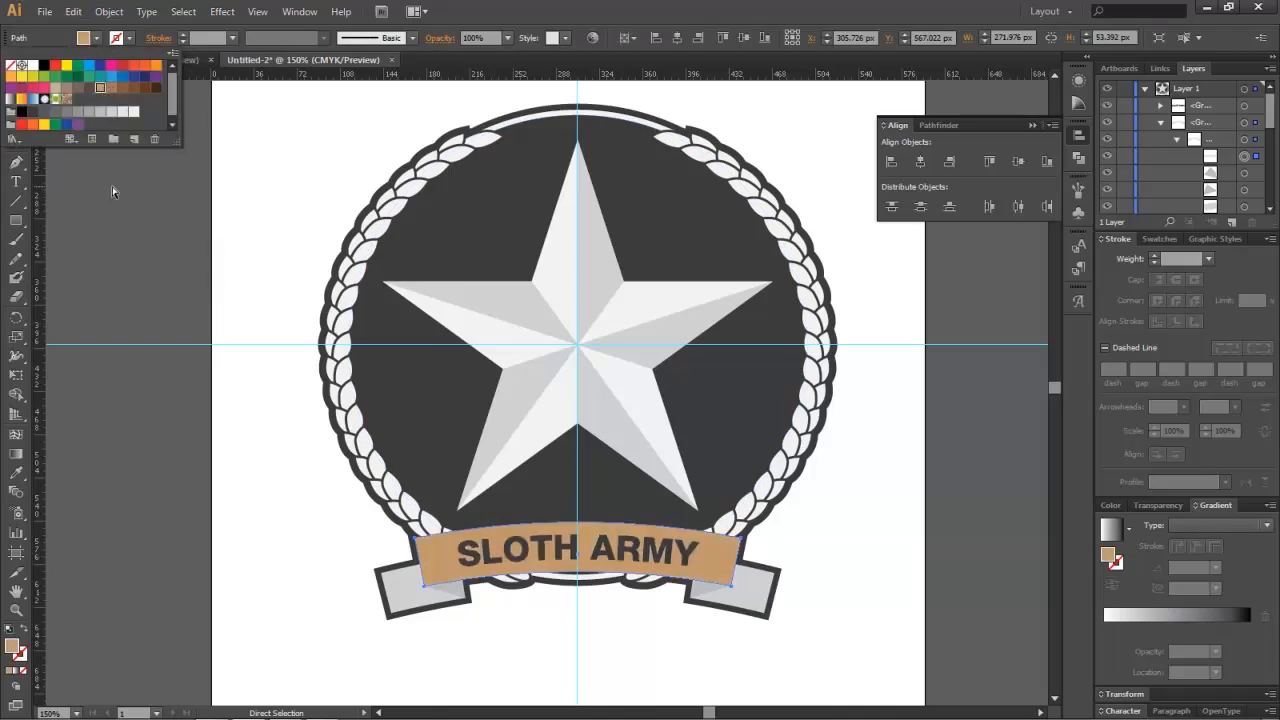
{"action": "key", "text": "v"}
{"action": "key", "text": "ctrl+z"}
{"action": "key", "text": "a"}
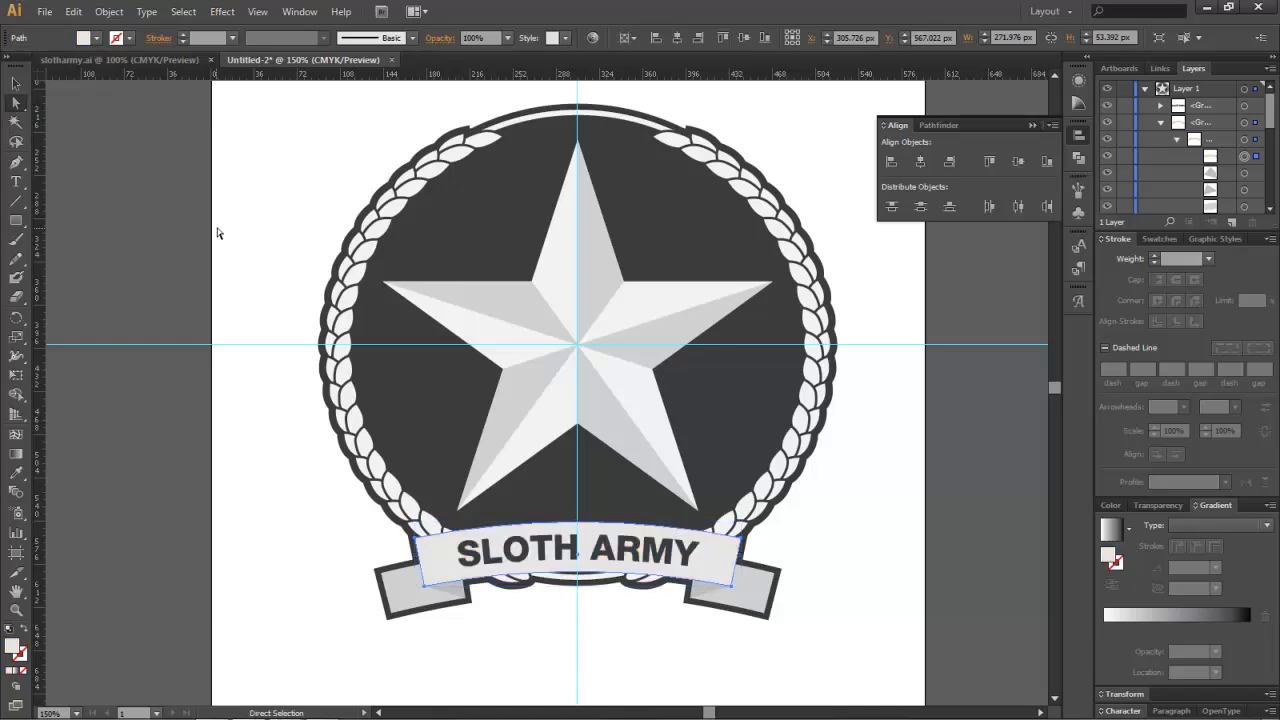
{"action": "left_click", "coordinate": [217, 229]}
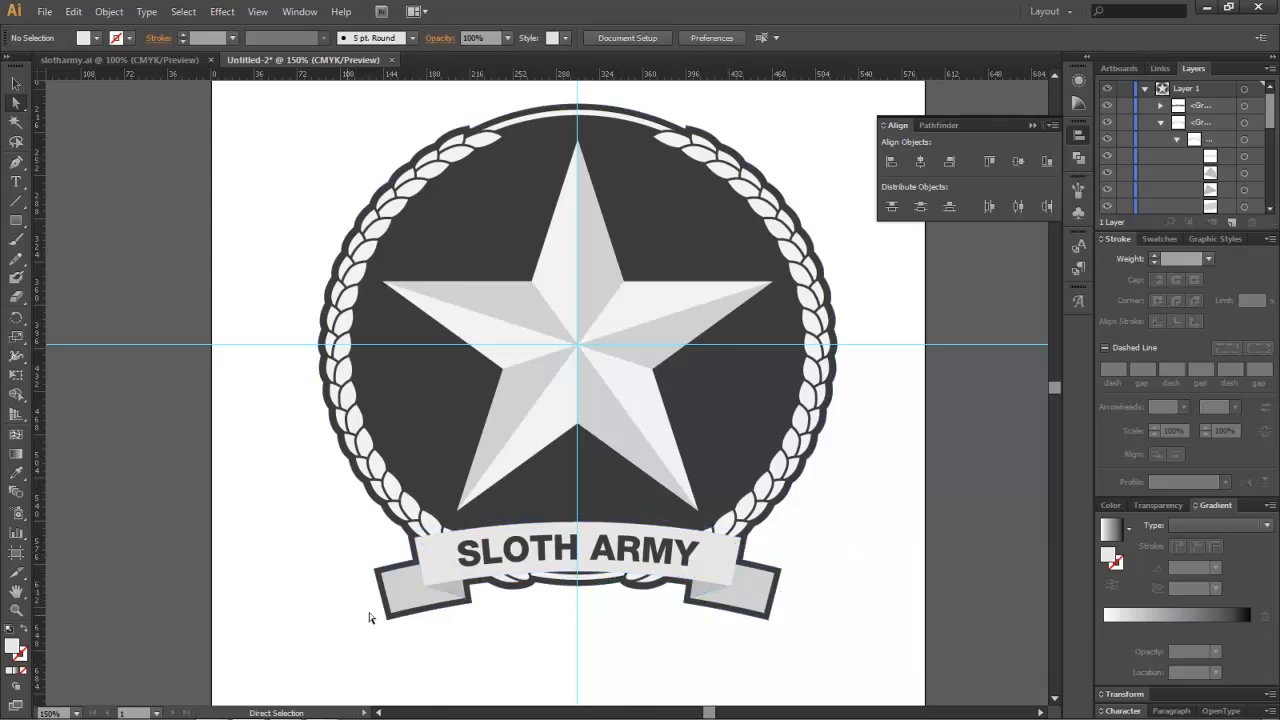
{"action": "scroll", "coordinate": [986, 563], "scroll_direction": "up", "scroll_amount": 3}
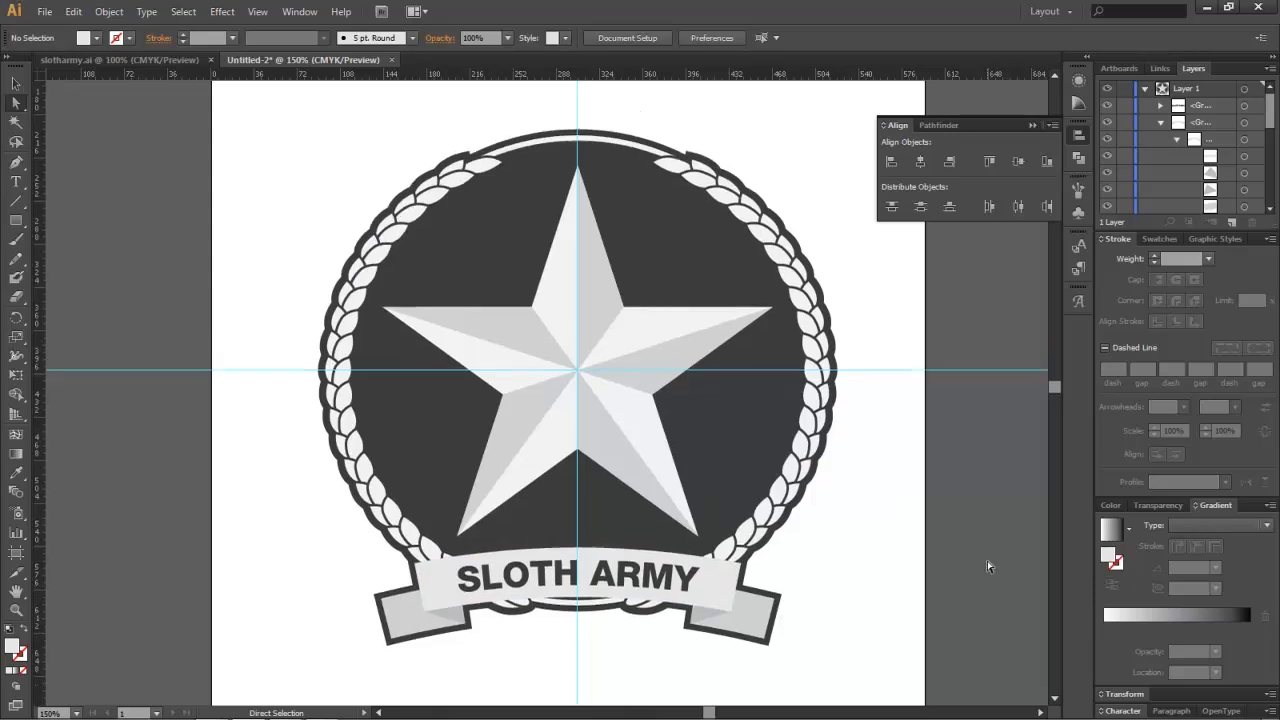
{"action": "scroll", "coordinate": [890, 533], "scroll_direction": "down", "scroll_amount": 5}
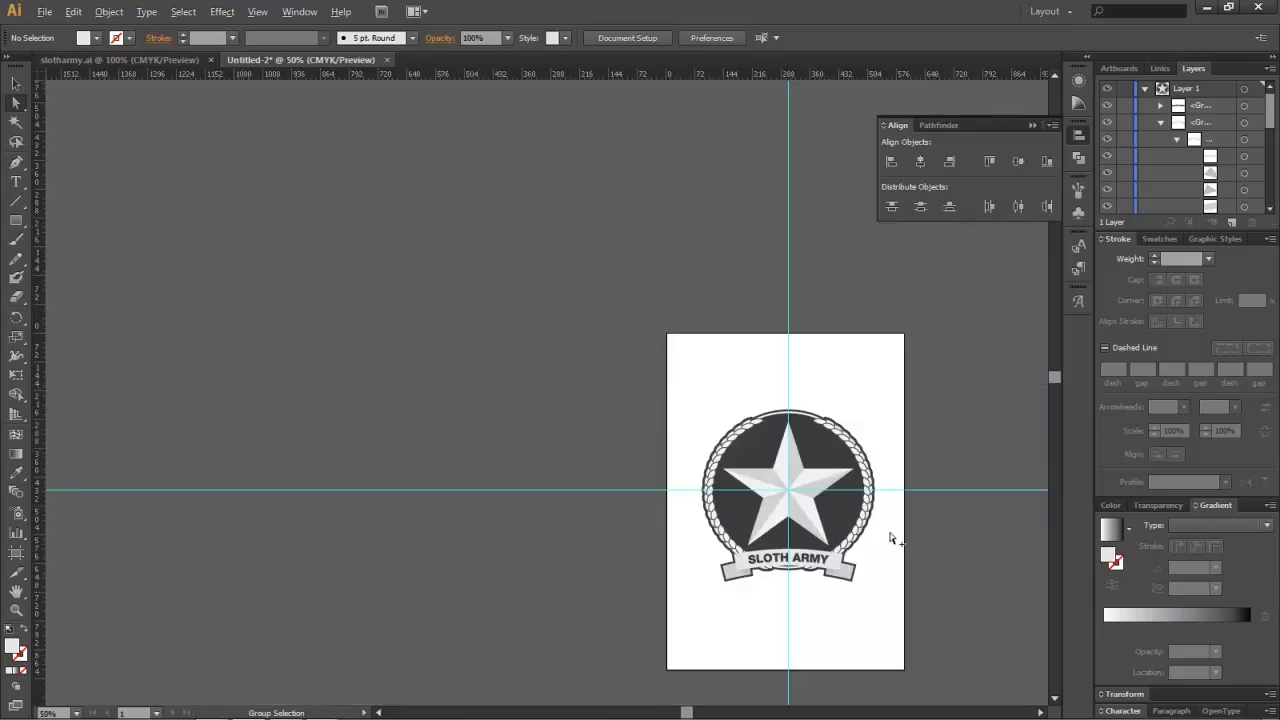
{"action": "scroll", "coordinate": [842, 516], "scroll_direction": "right", "scroll_amount": 4}
{"action": "scroll", "coordinate": [578, 540], "scroll_direction": "up", "scroll_amount": 6}
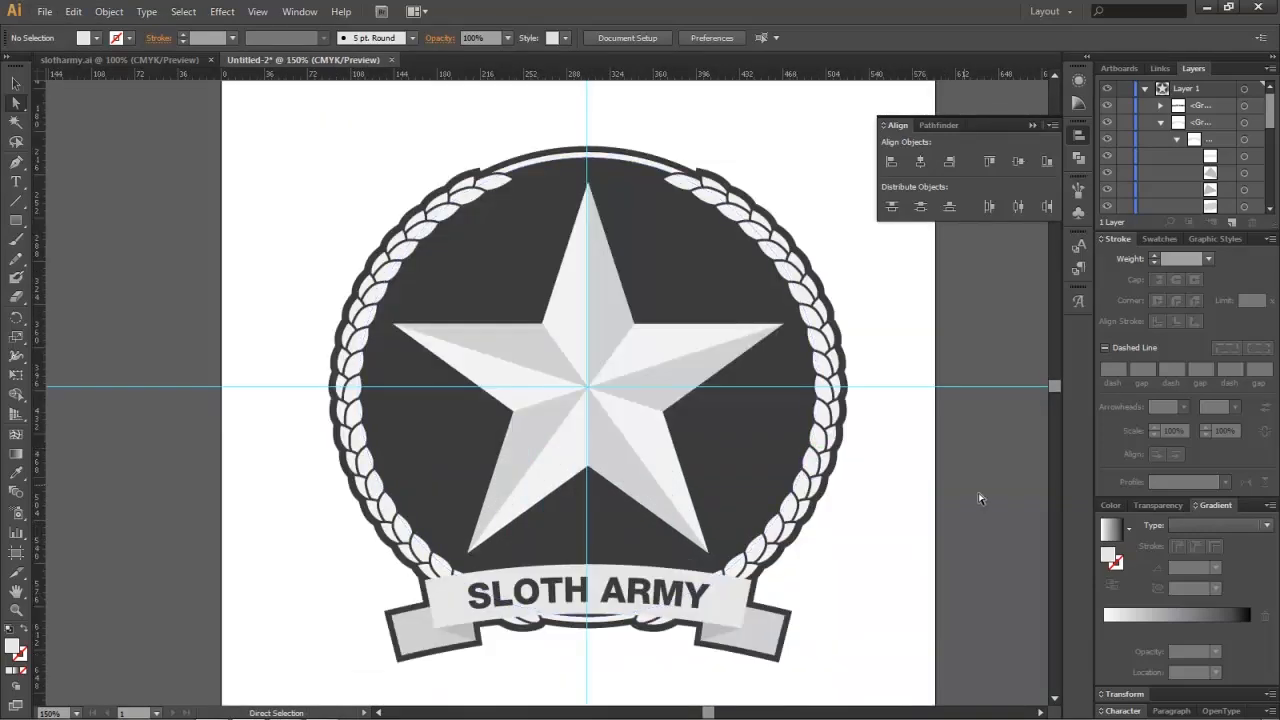